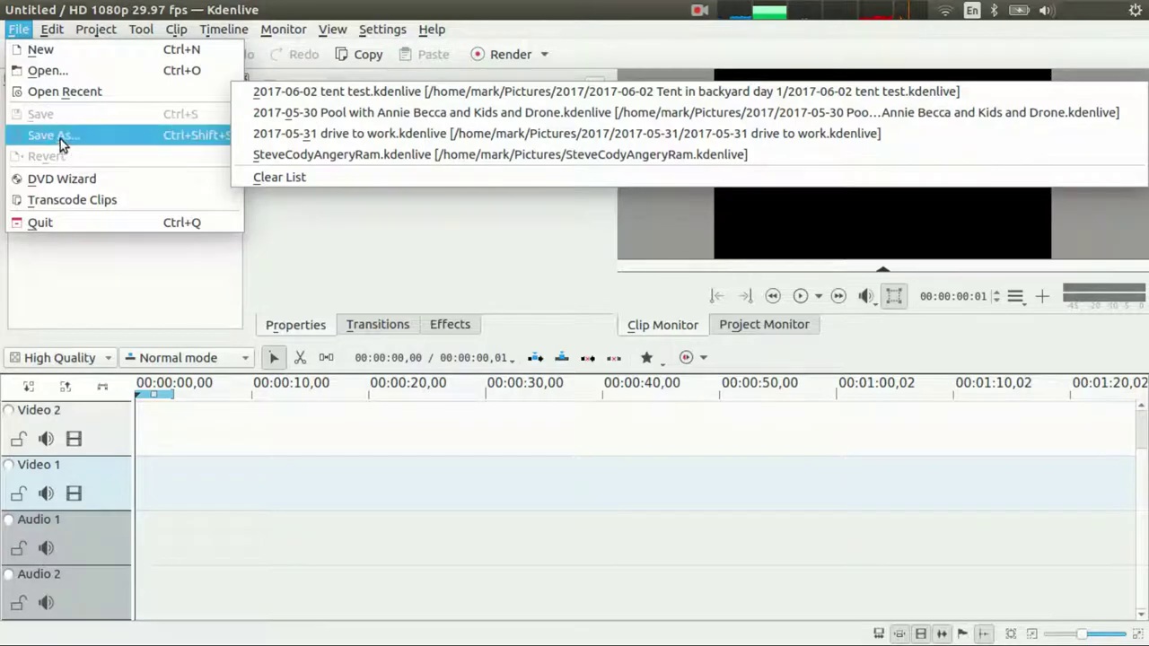
- Save the project as "2017-06-02 Tent in backyard day 1" in the identically named folder under Pictures/2017
left_click(59, 137)
left_click(349, 223)
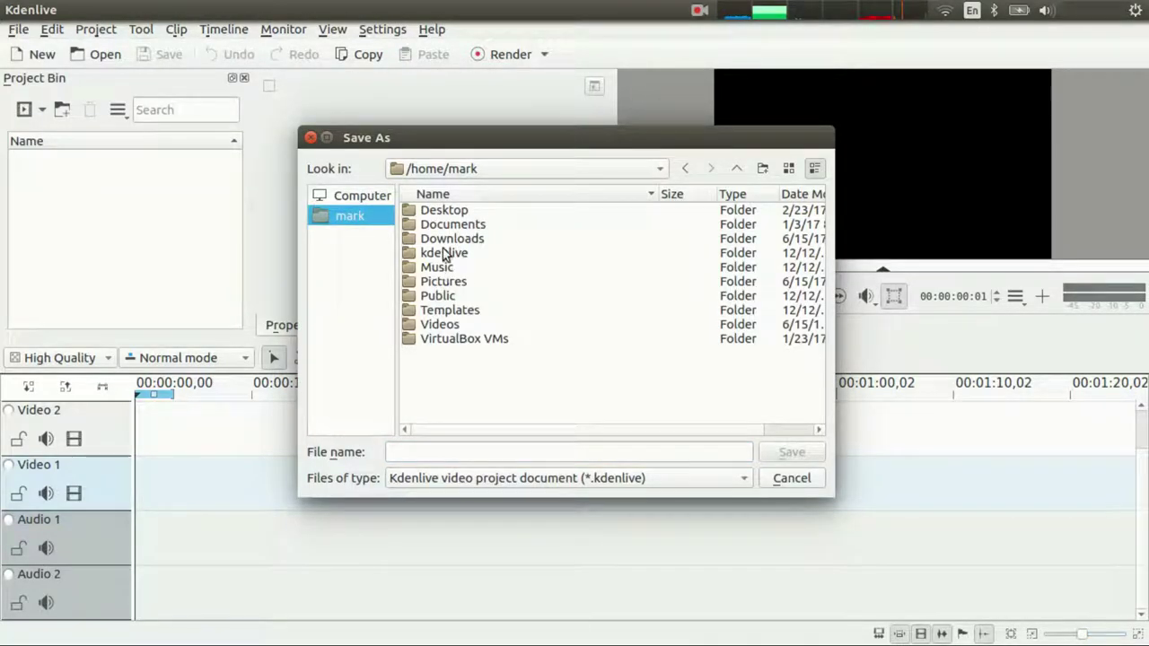
double_click(442, 282)
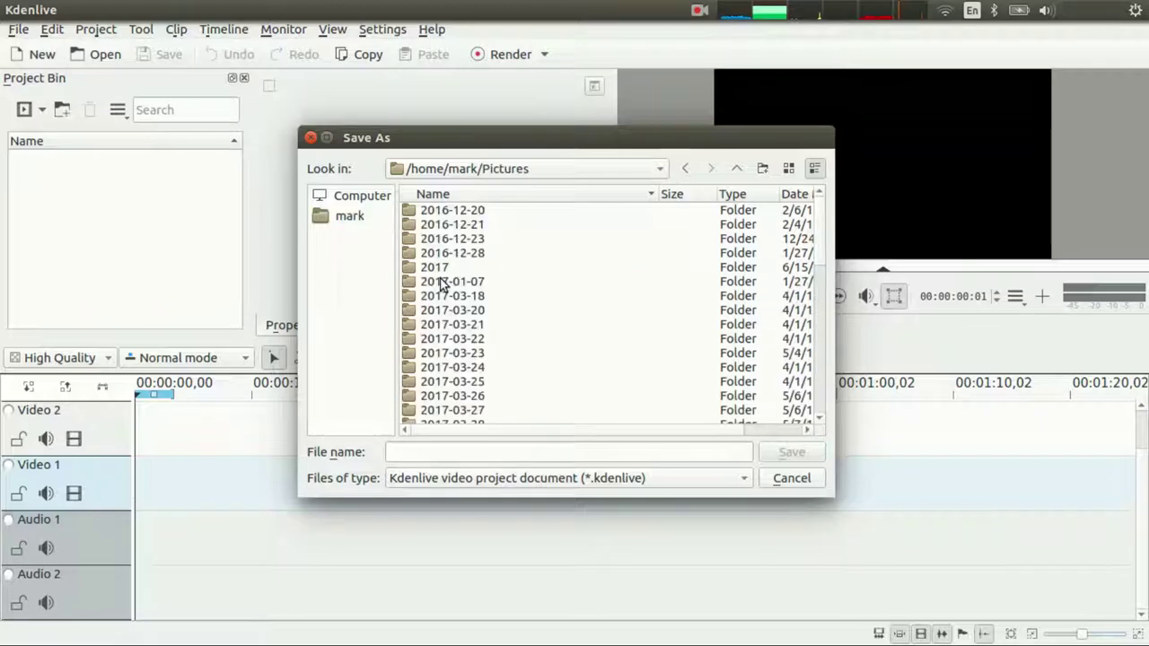
double_click(450, 269)
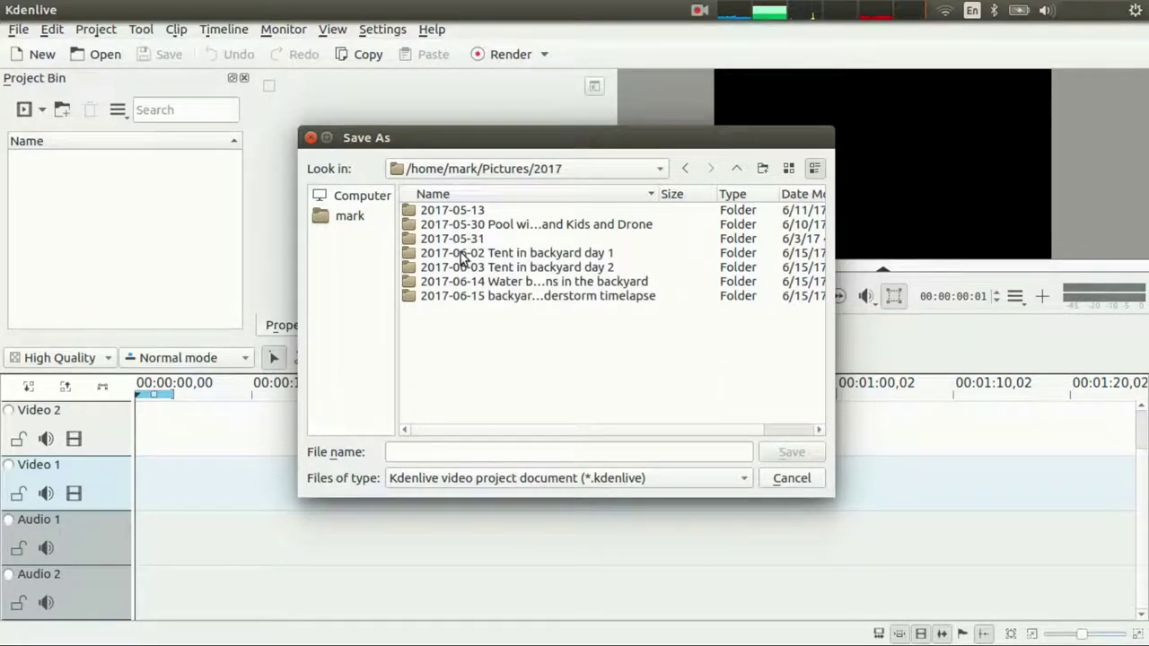
right_click(463, 258)
left_click(636, 313)
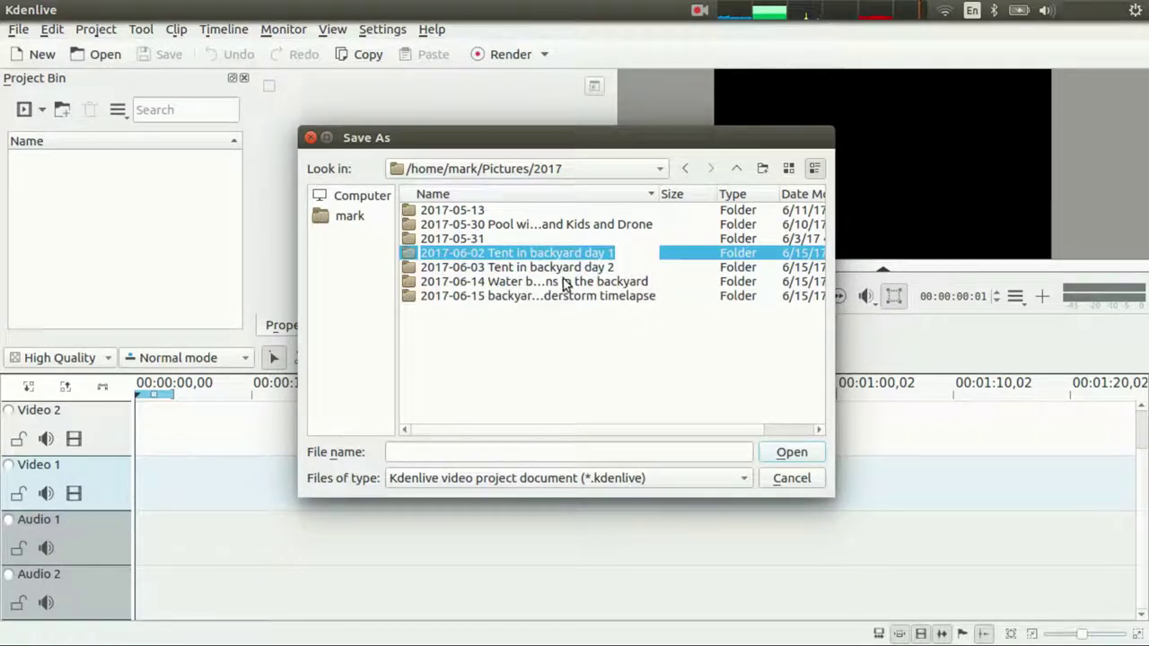
key("Escape")
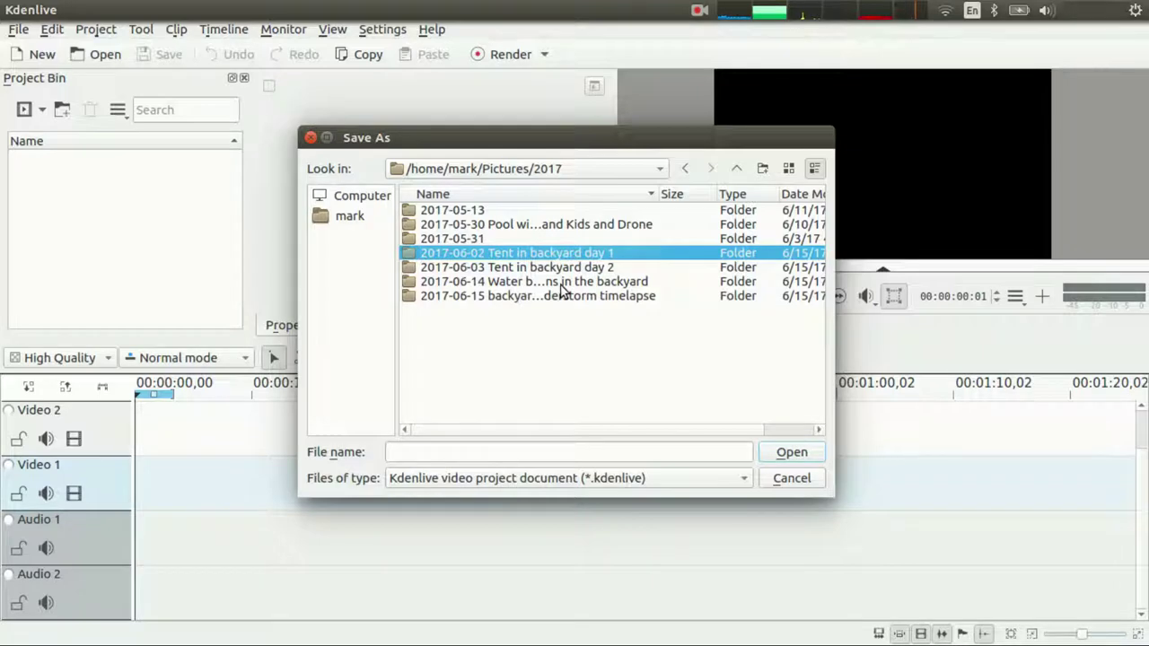
key("Return")
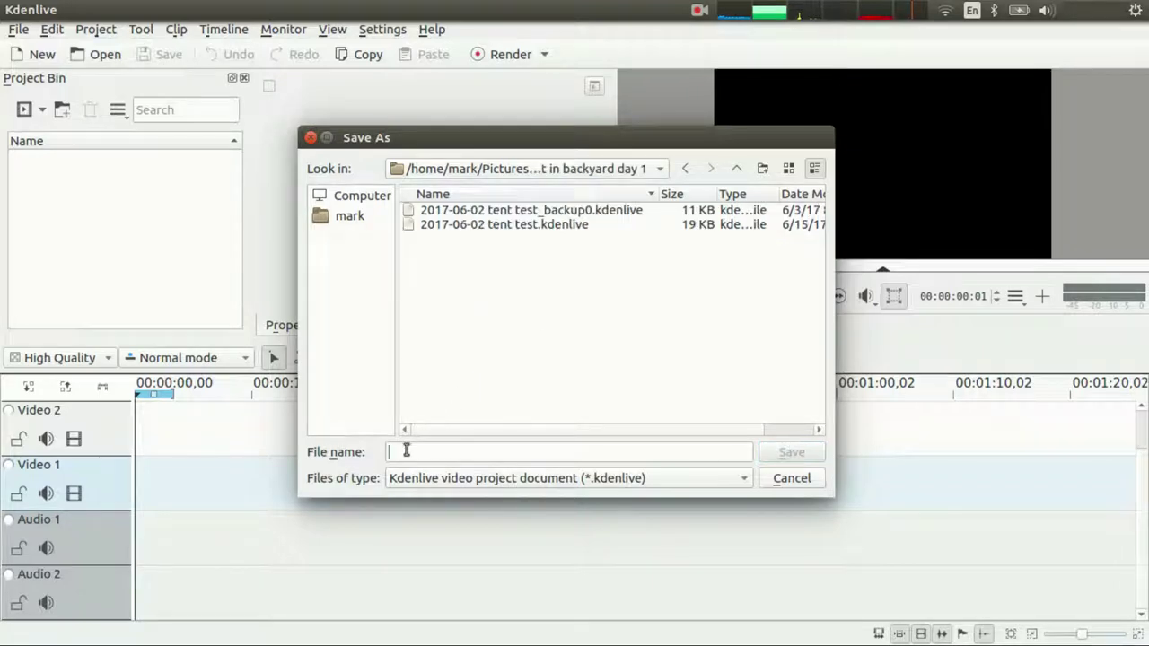
type("2017-06-02 Tent in backyard day 1")
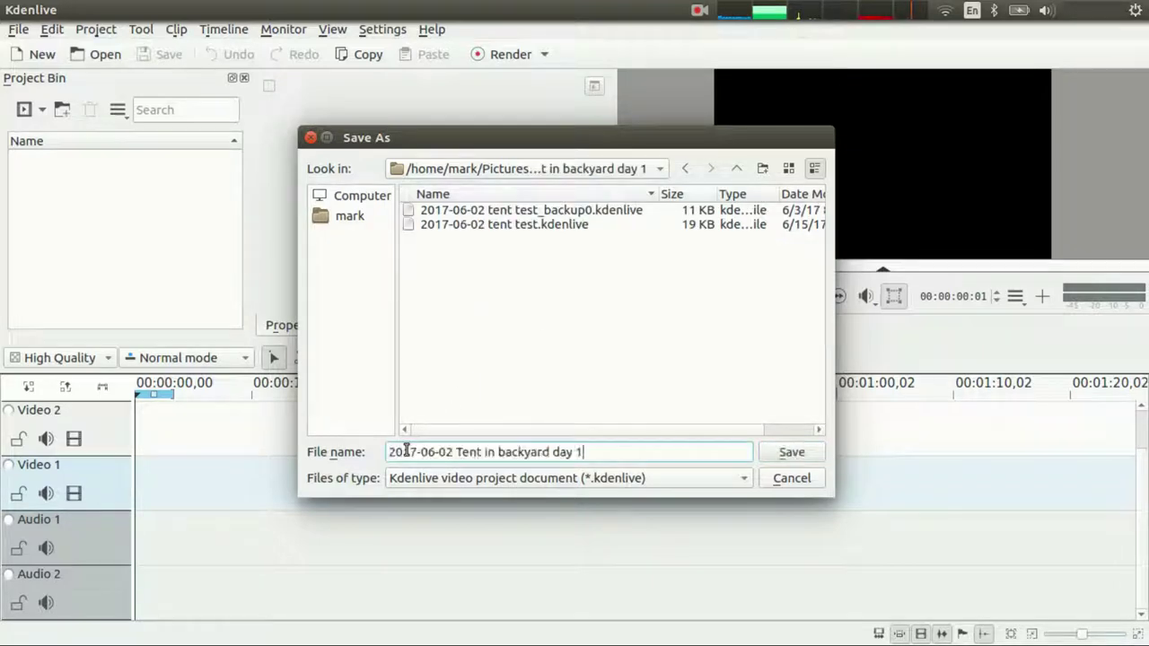
left_click(805, 456)
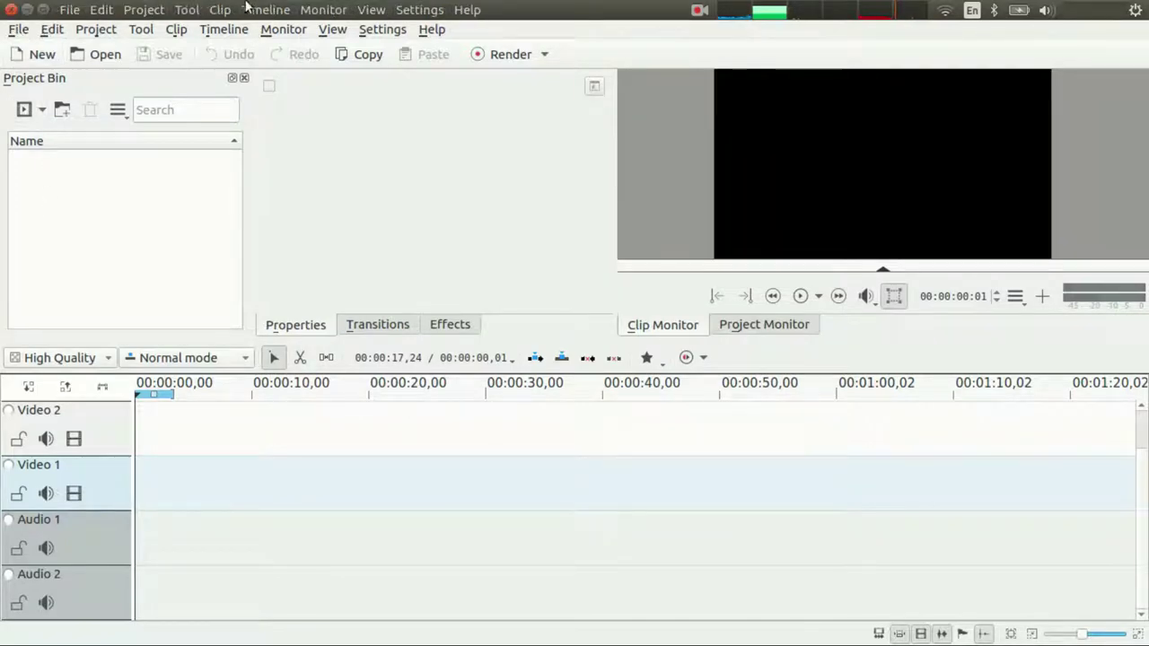
- Start a new slideshow clip using the JPG images in Pictures/2017/2017-06-02 Tent in backyard day 1
left_click(41, 110)
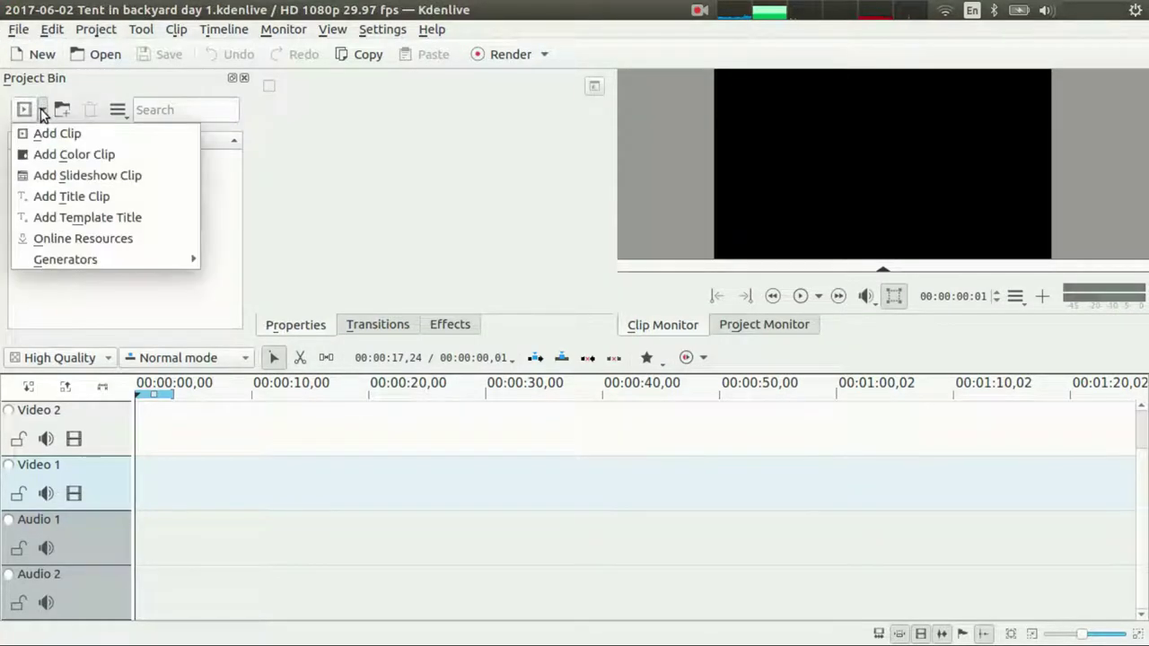
left_click(61, 176)
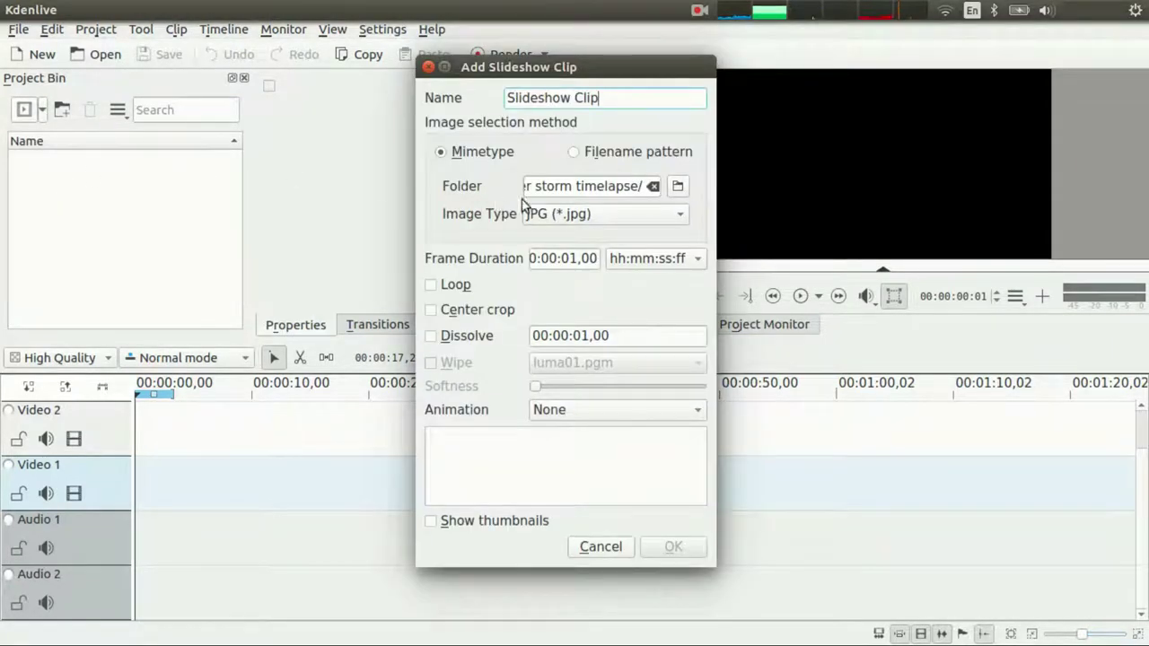
left_click(677, 186)
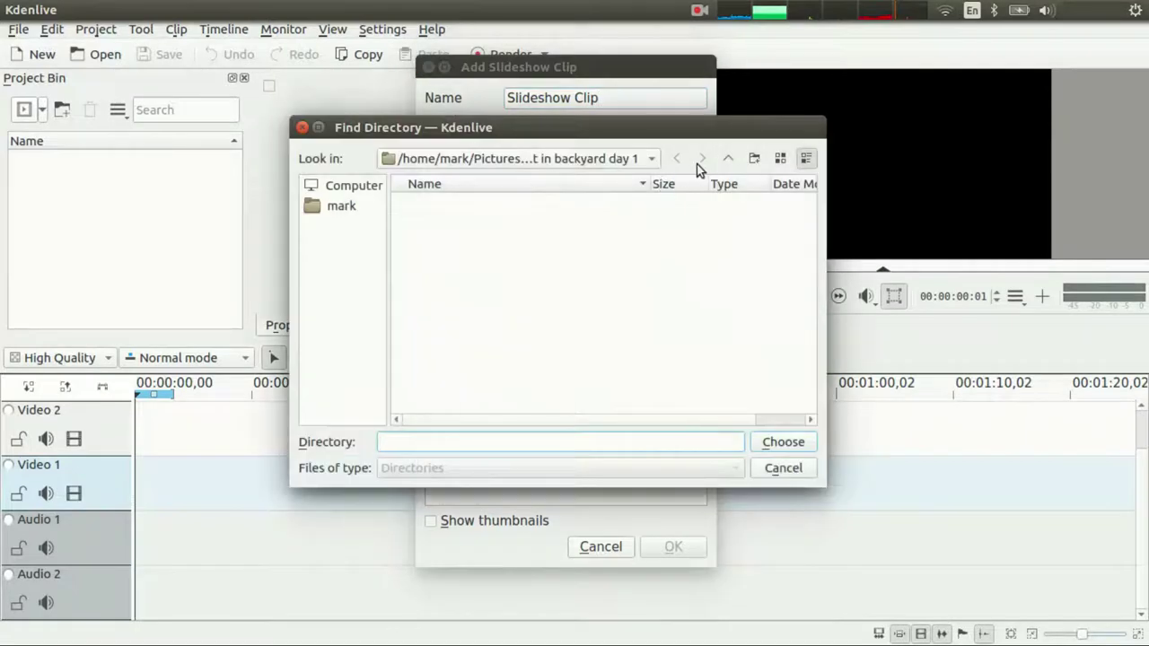
left_click(727, 159)
left_click(571, 244)
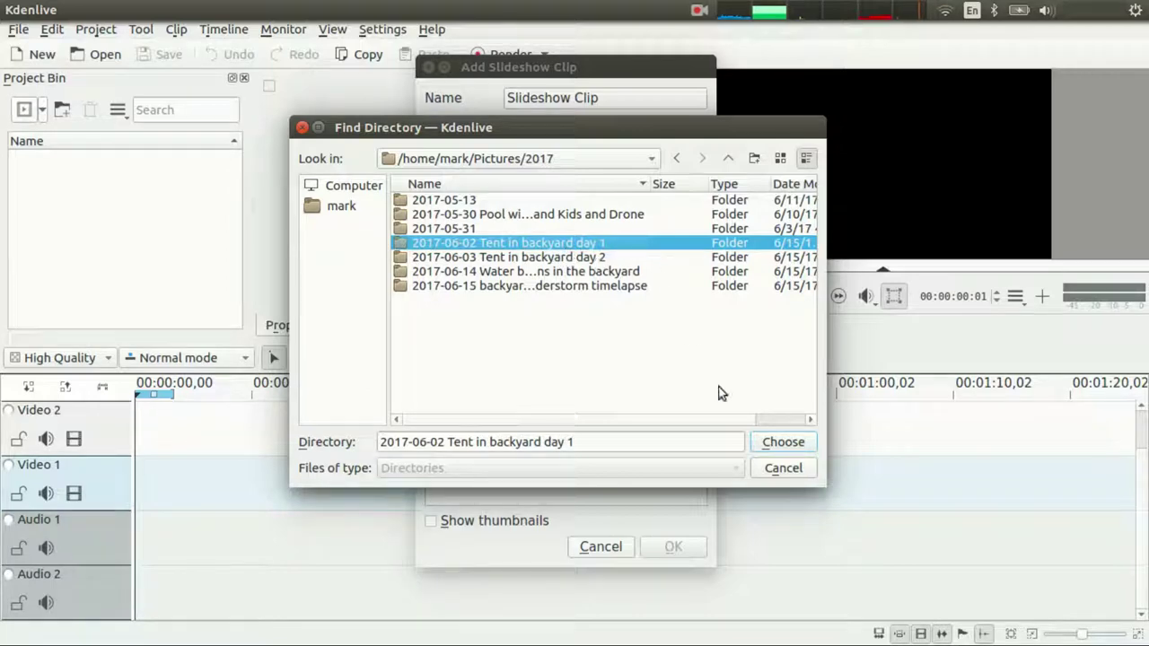
left_click(782, 442)
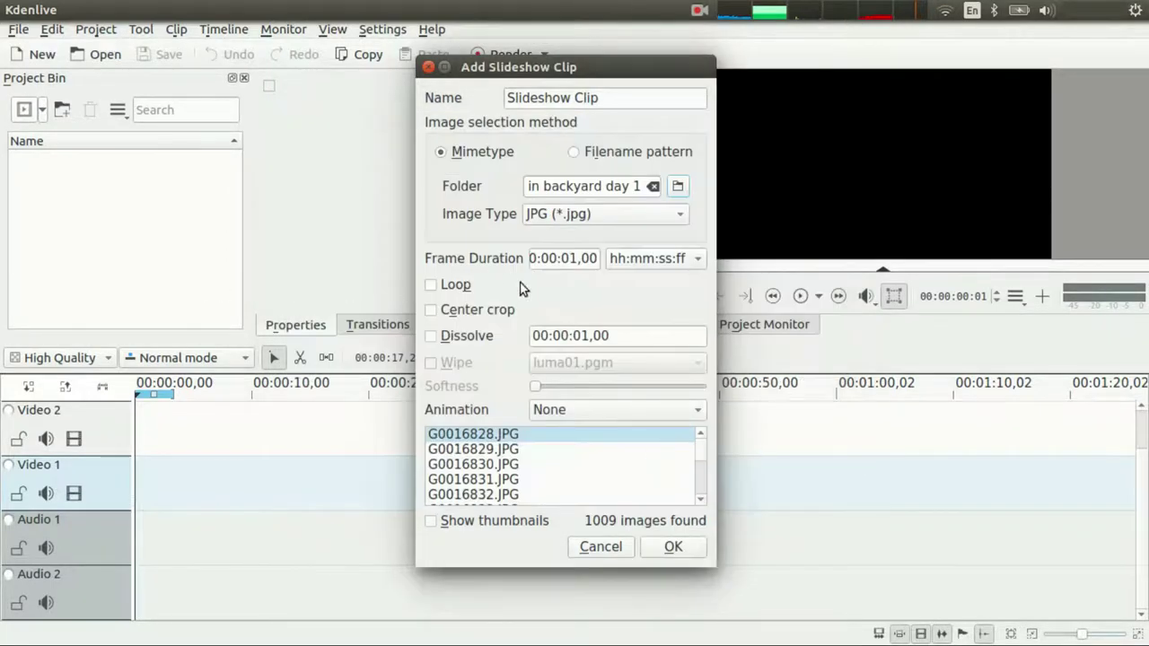
- Set the slideshow's frame duration to 00:00:00,06, enable Center crop and create the clip
left_click(576, 258)
type("0,0")
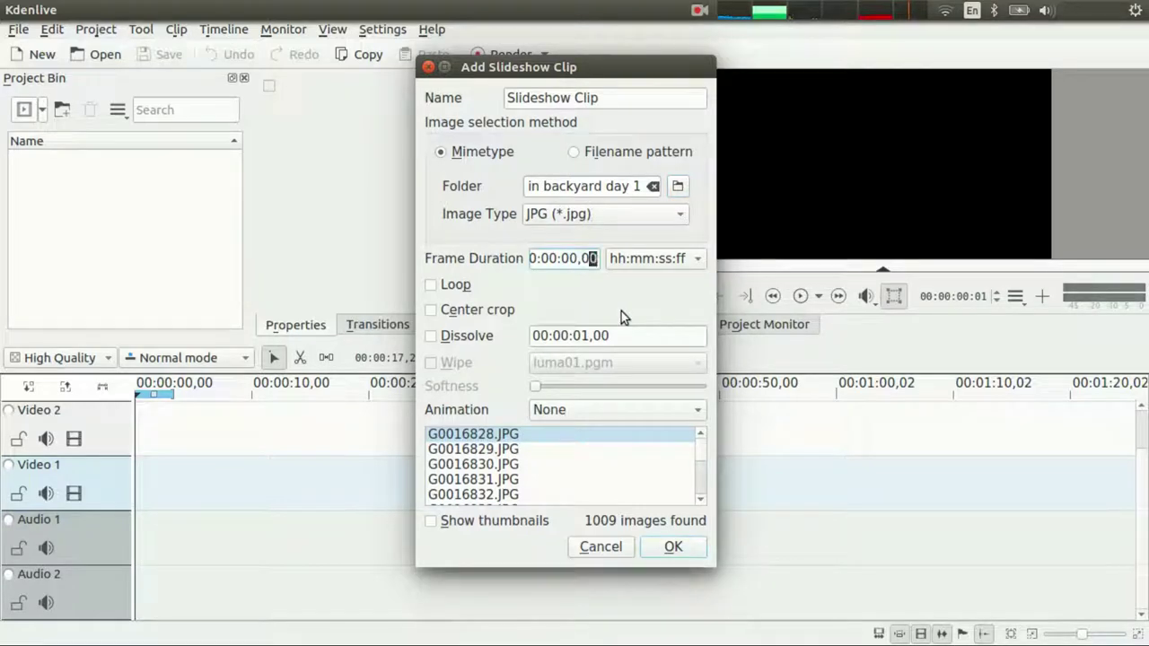
type("6")
left_click(445, 316)
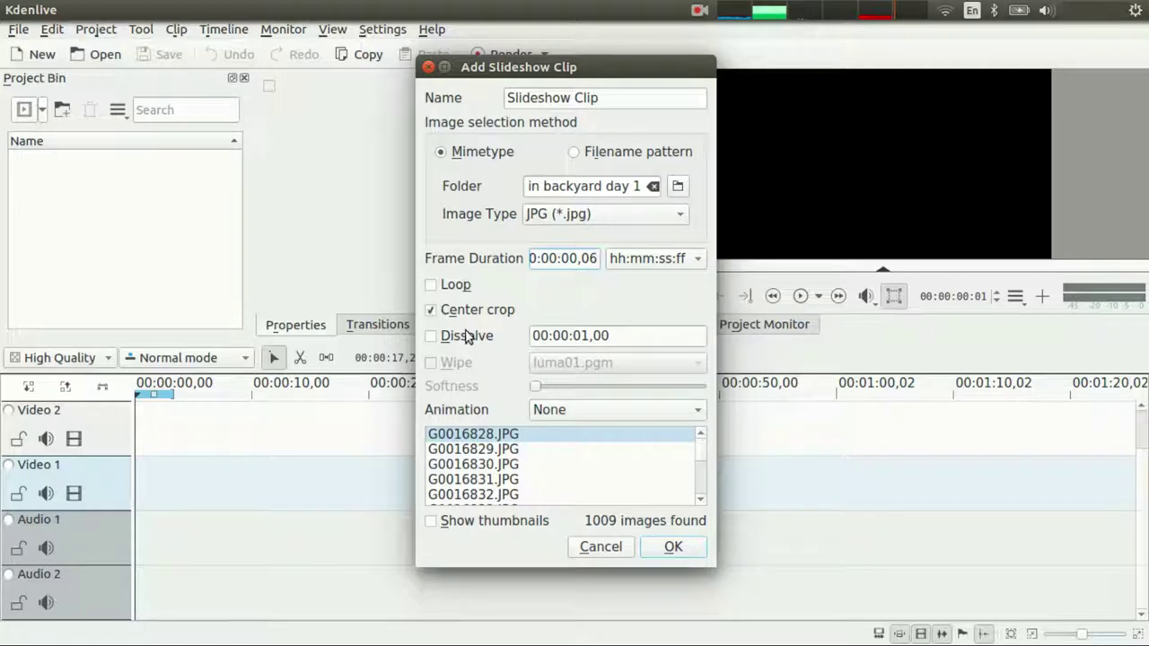
left_click(671, 547)
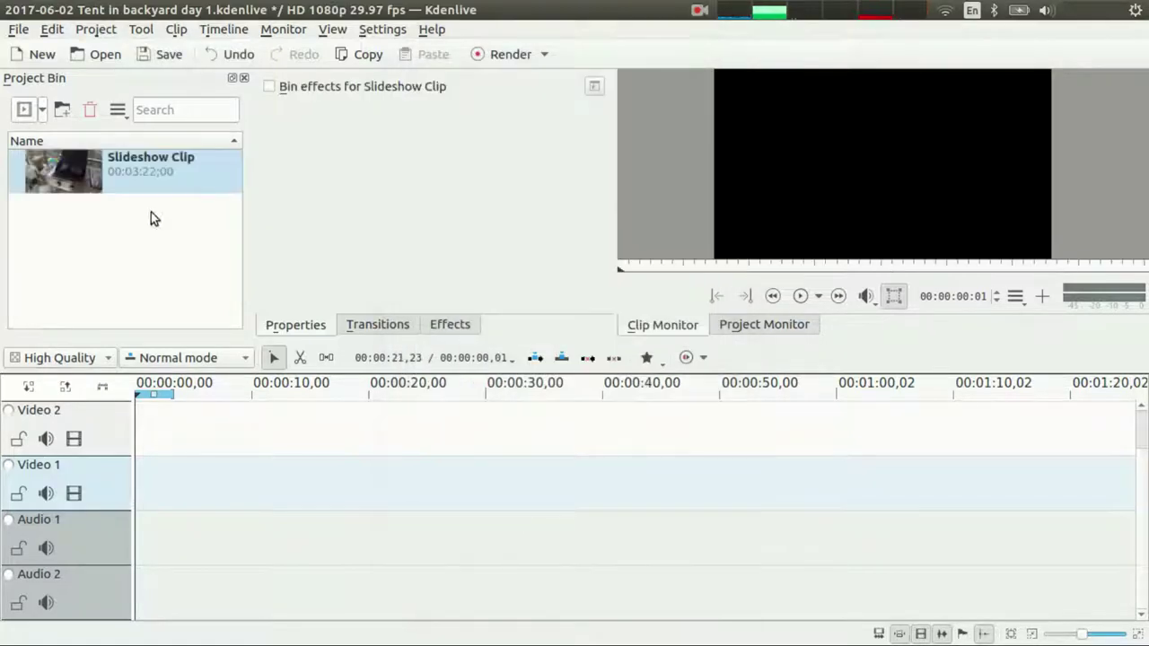
- Place the slideshow clip from the Project Bin at the very start of the Video 1 track
left_click_drag(72, 164, 135, 466)
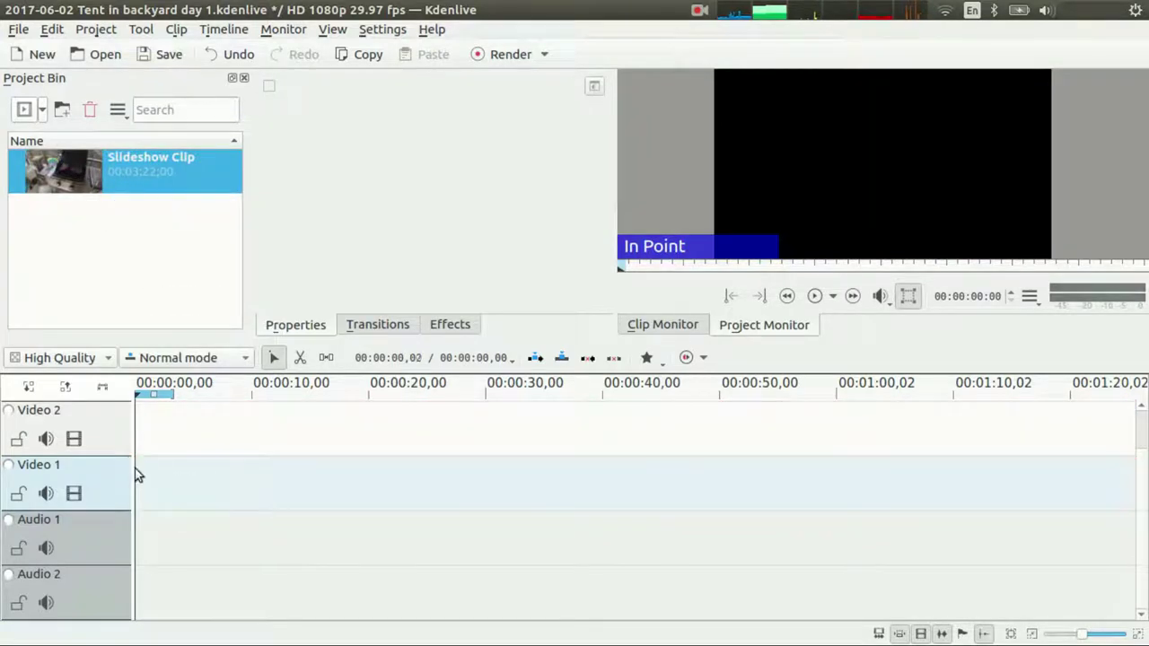
left_click_drag(105, 199, 137, 479)
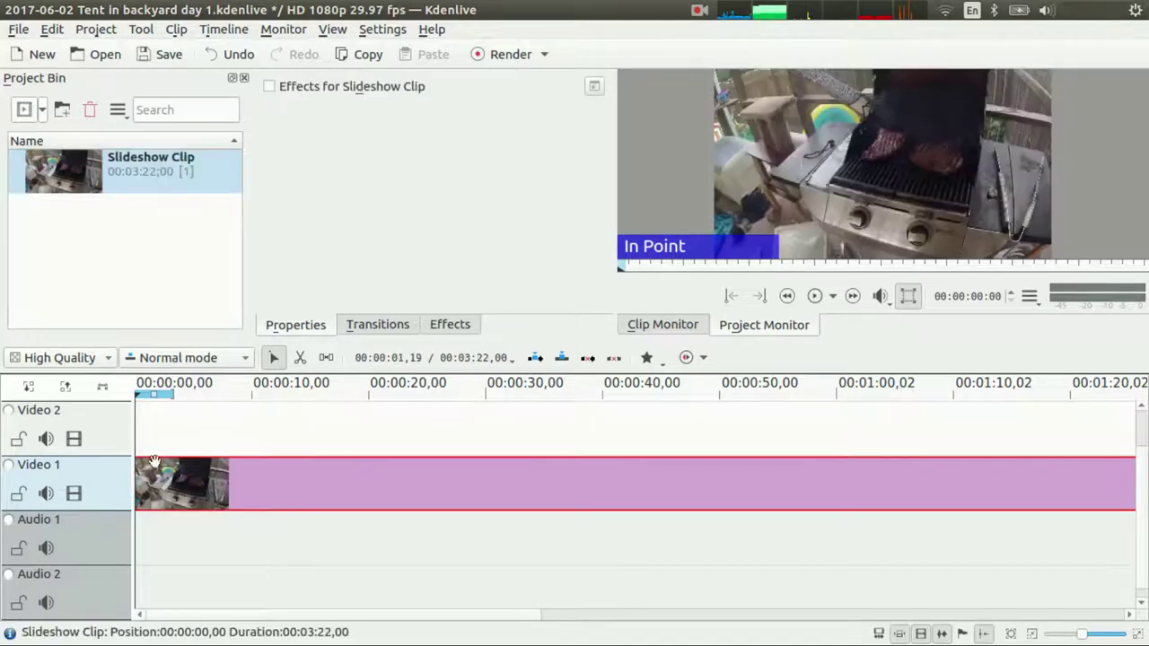
left_click(154, 452)
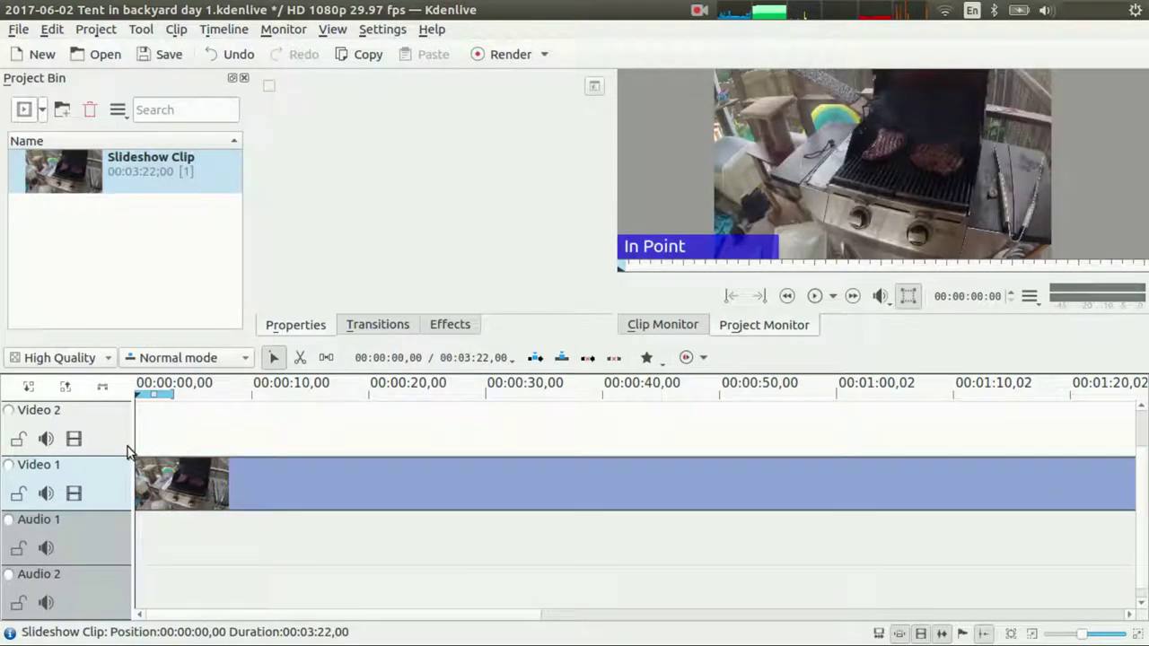
left_click(169, 440)
left_click_drag(175, 440, 274, 449)
key("Home")
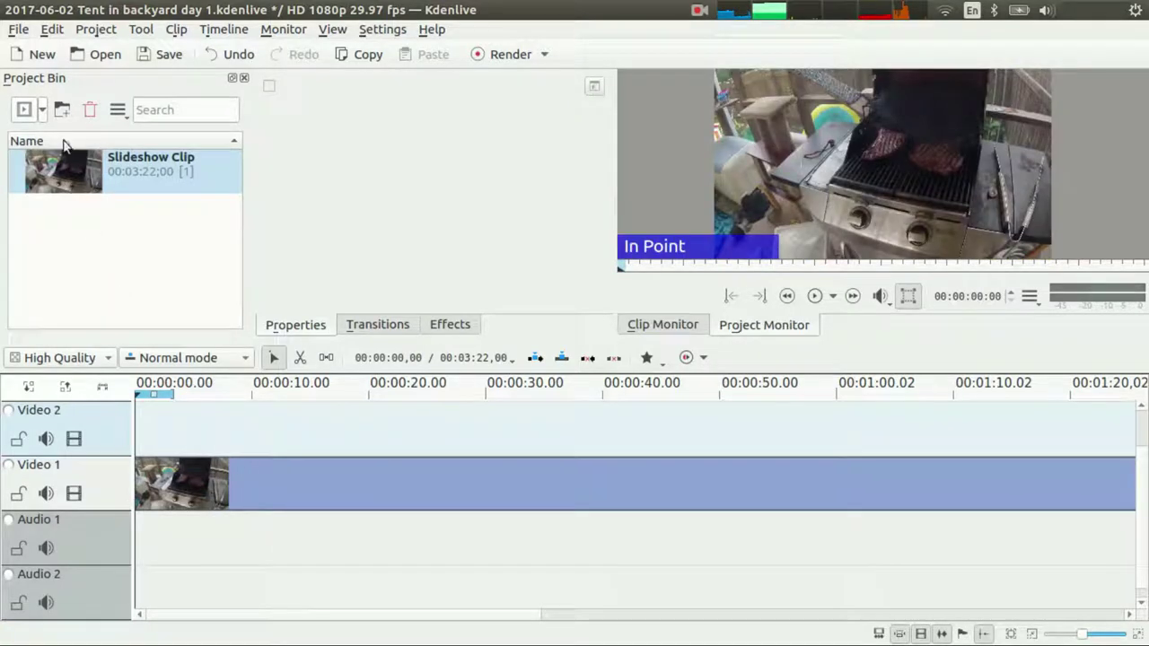
left_click(43, 110)
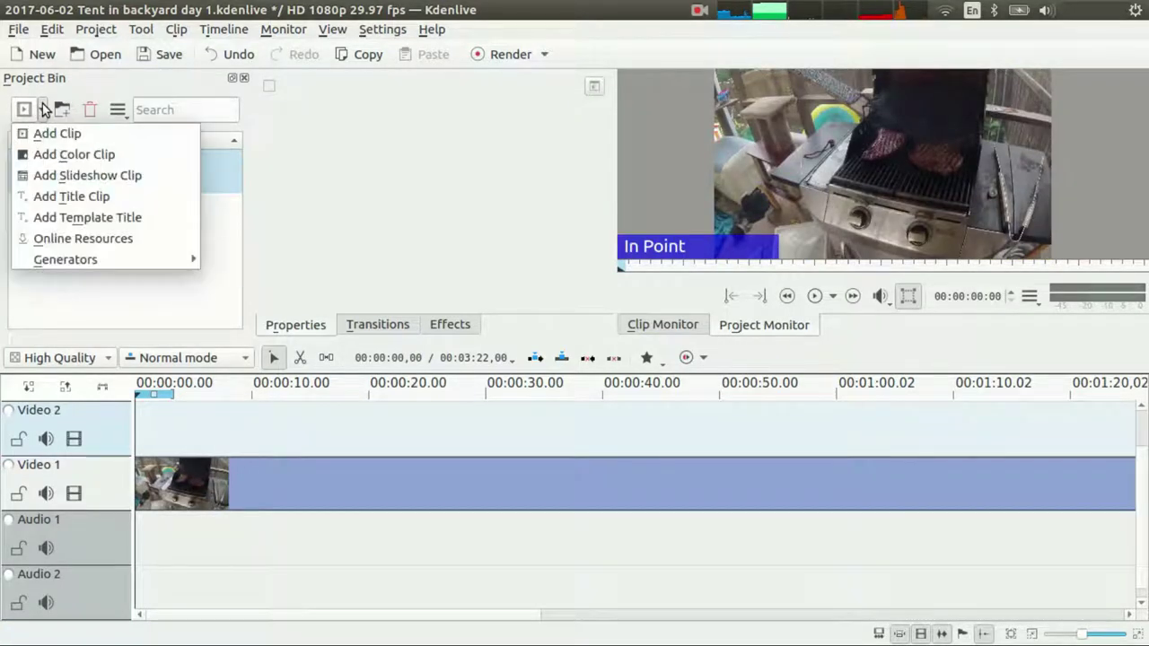
left_click(217, 250)
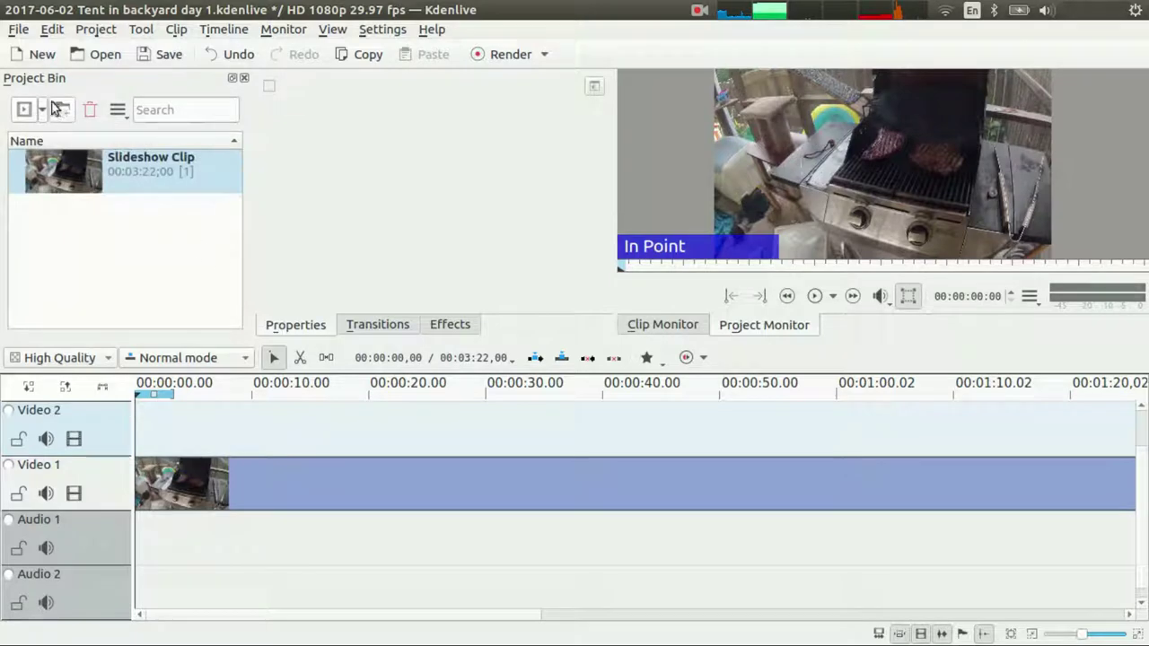
- Add a center-cropped slideshow clip of the JPGs in 2017-06-03 Tent in backyard day 2, using the first slideshow's frame duration
left_click(43, 108)
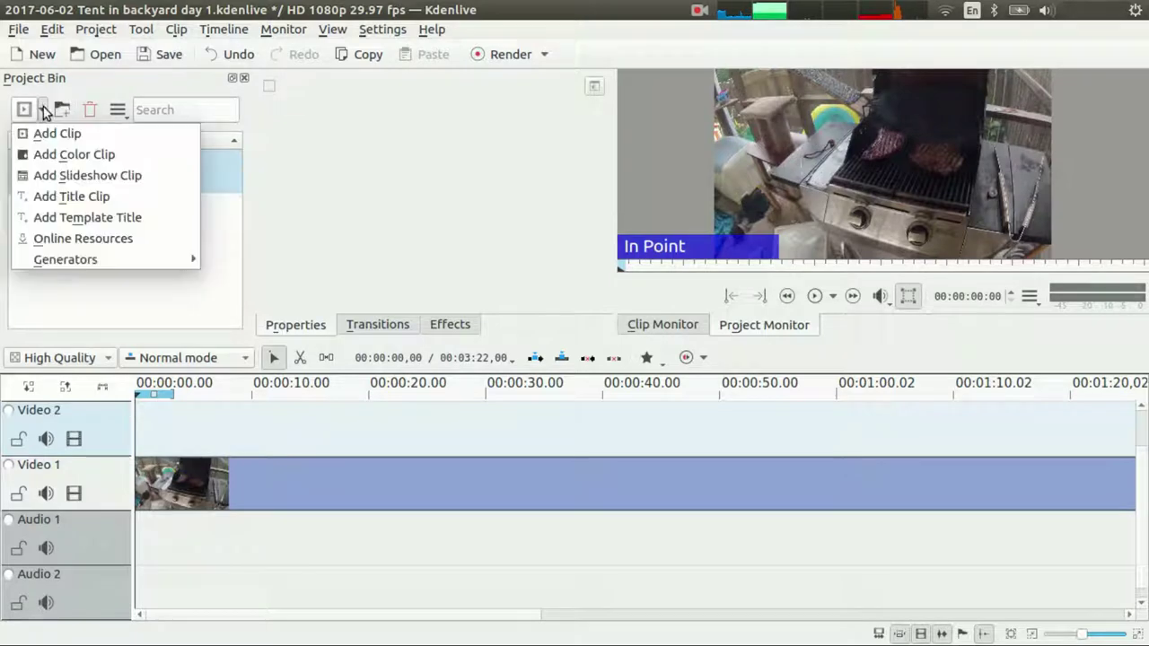
left_click(69, 176)
left_click(458, 310)
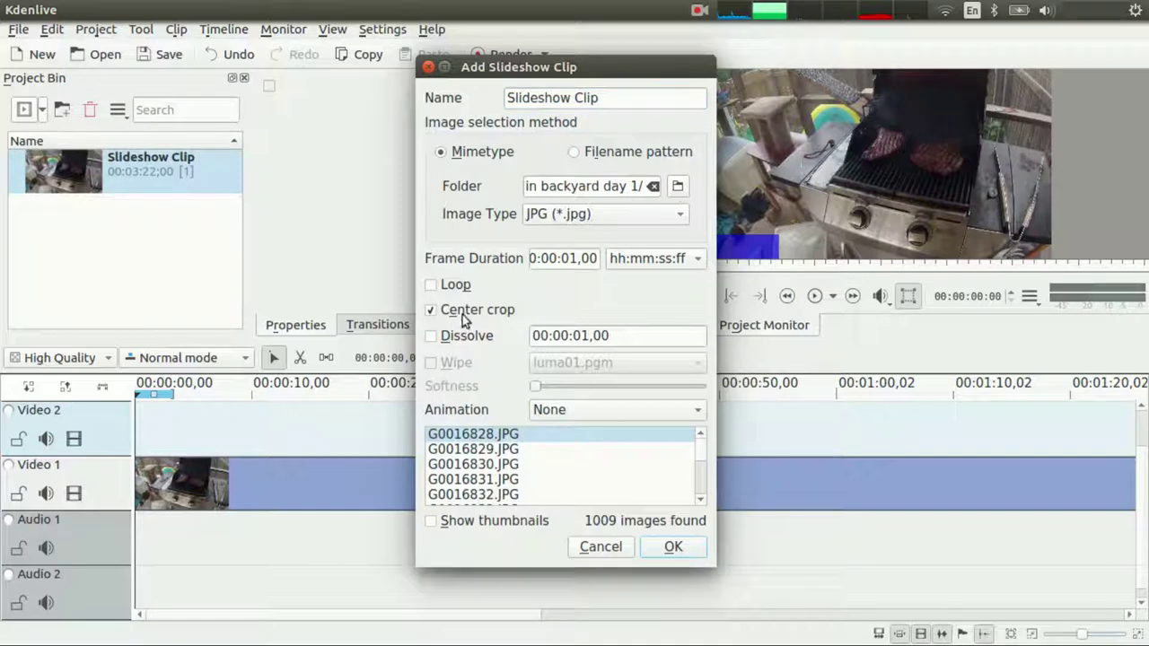
left_click(677, 186)
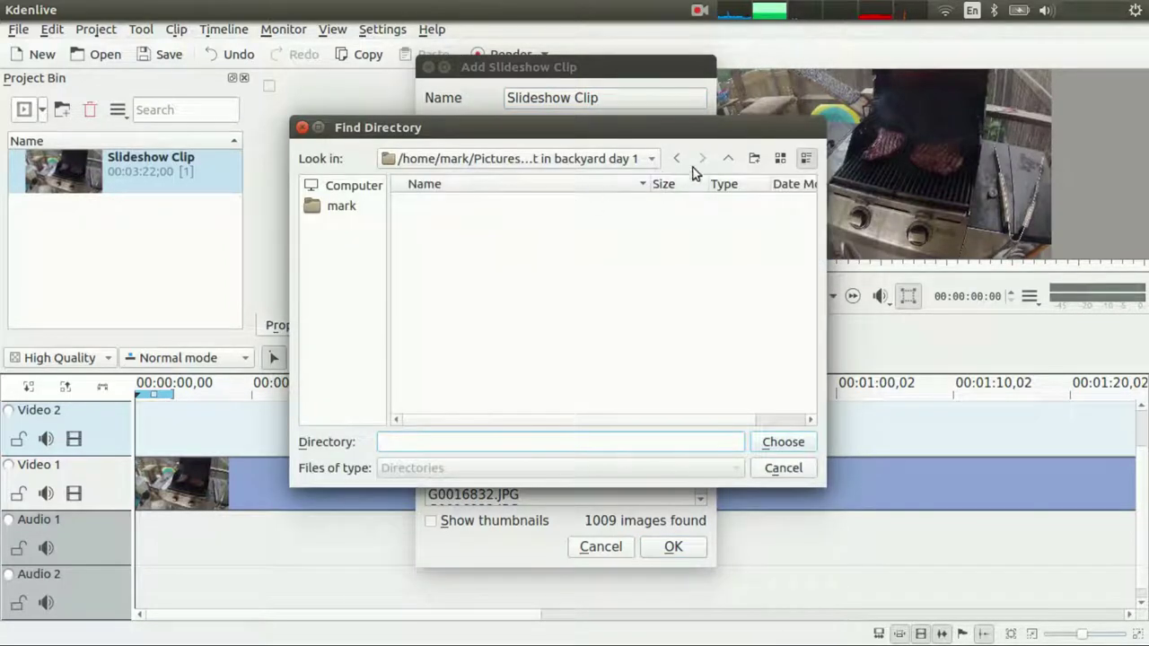
left_click(727, 160)
left_click(575, 260)
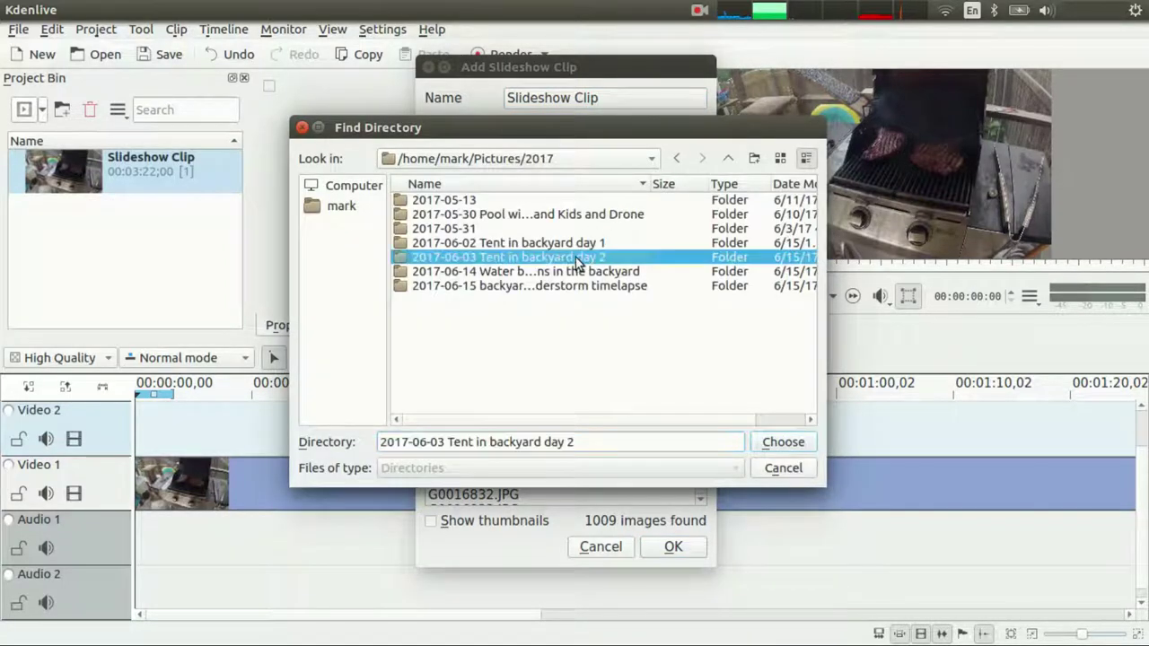
left_click(778, 444)
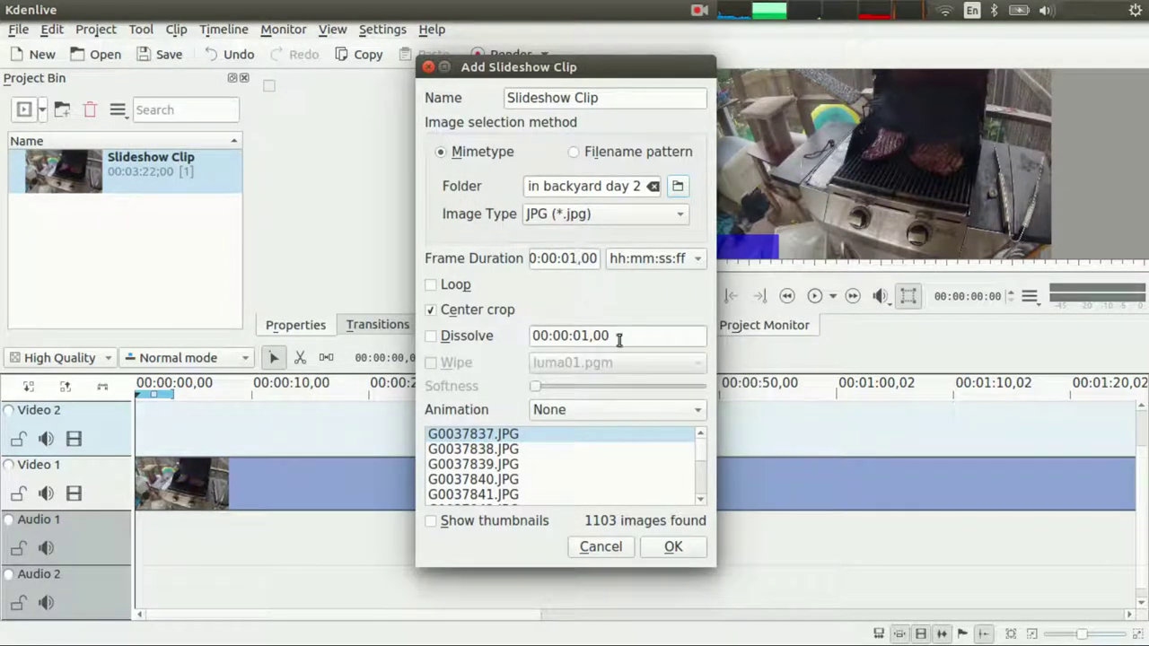
type("00")
left_click(675, 551)
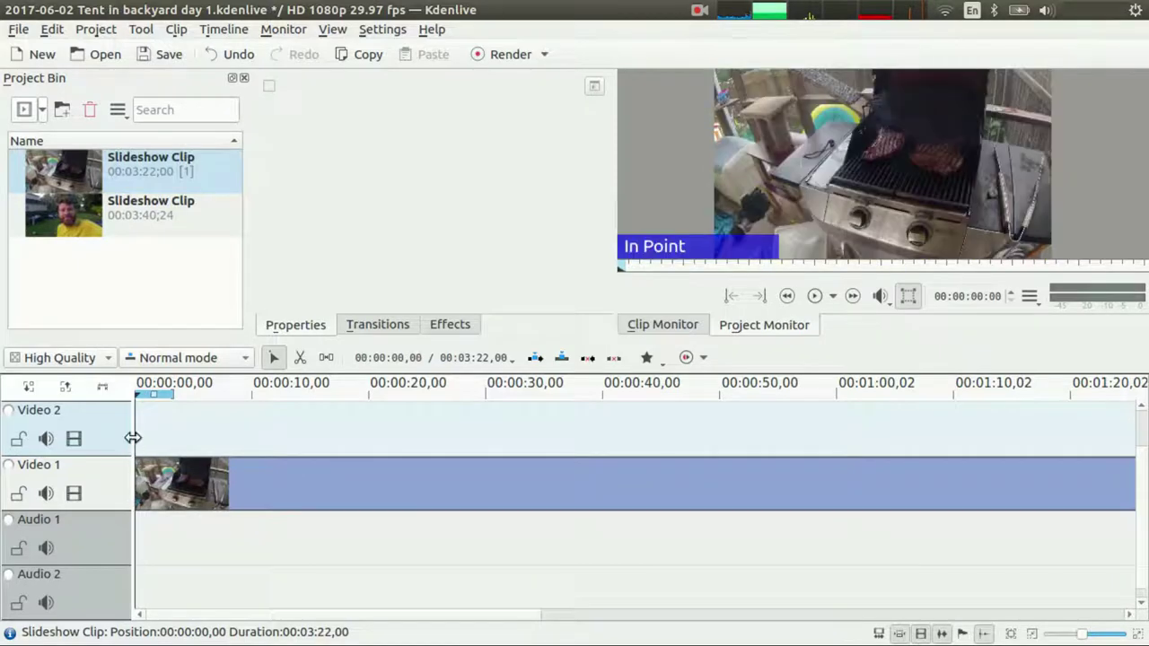
- Create a new folder in the Project Bin
left_click(63, 112)
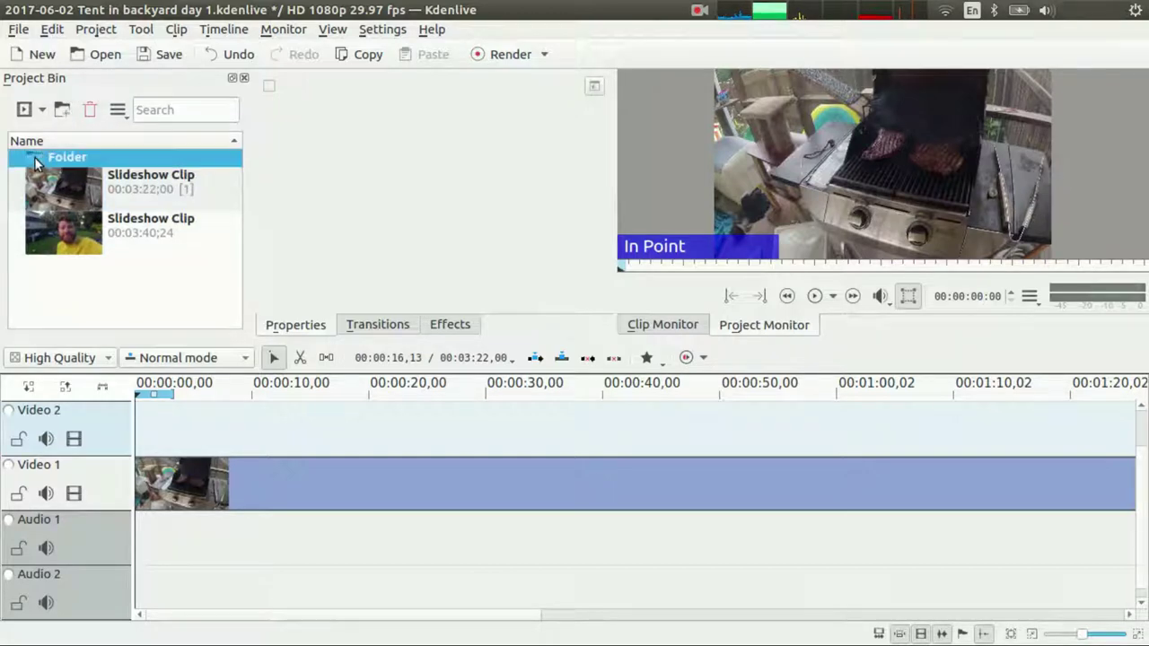
left_click(136, 442)
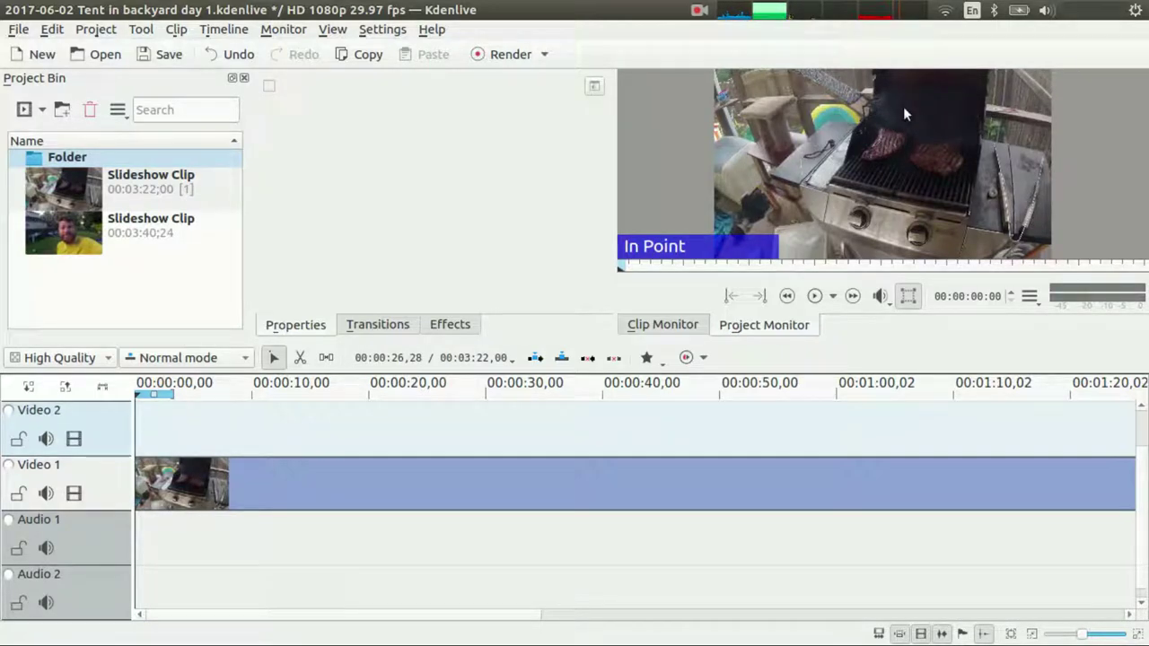
- Extract the project's first frame into the project, saving it as 2017-06-02 Tent in backyard day 1-f0.png in the day 1 photo folder
right_click(874, 150)
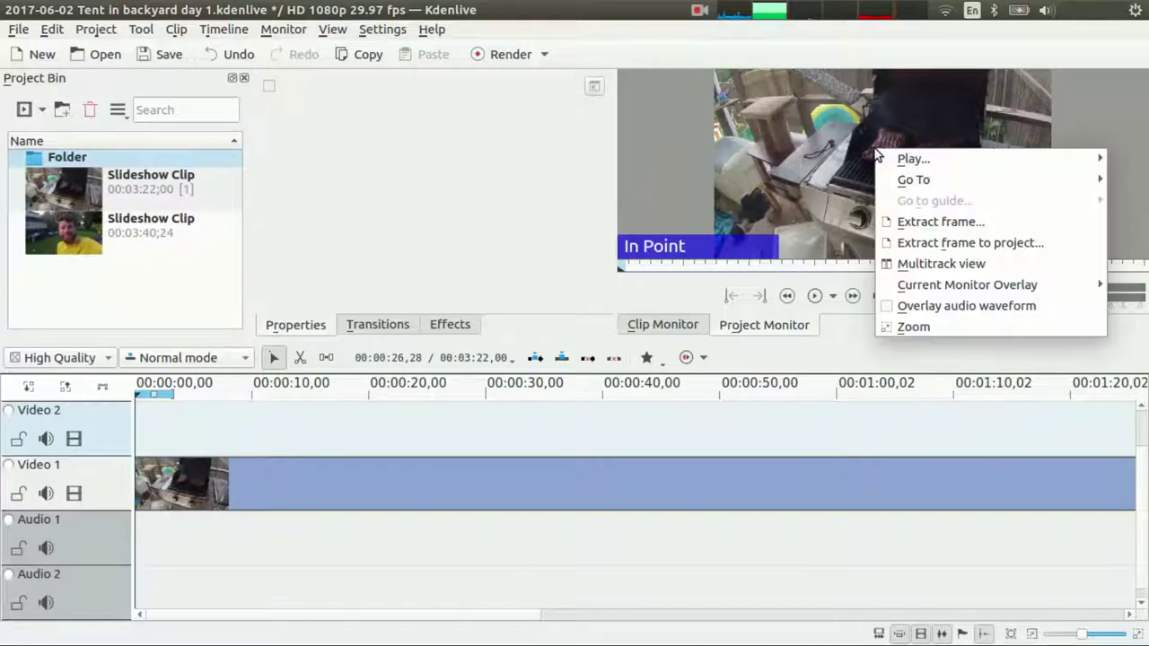
left_click(821, 158)
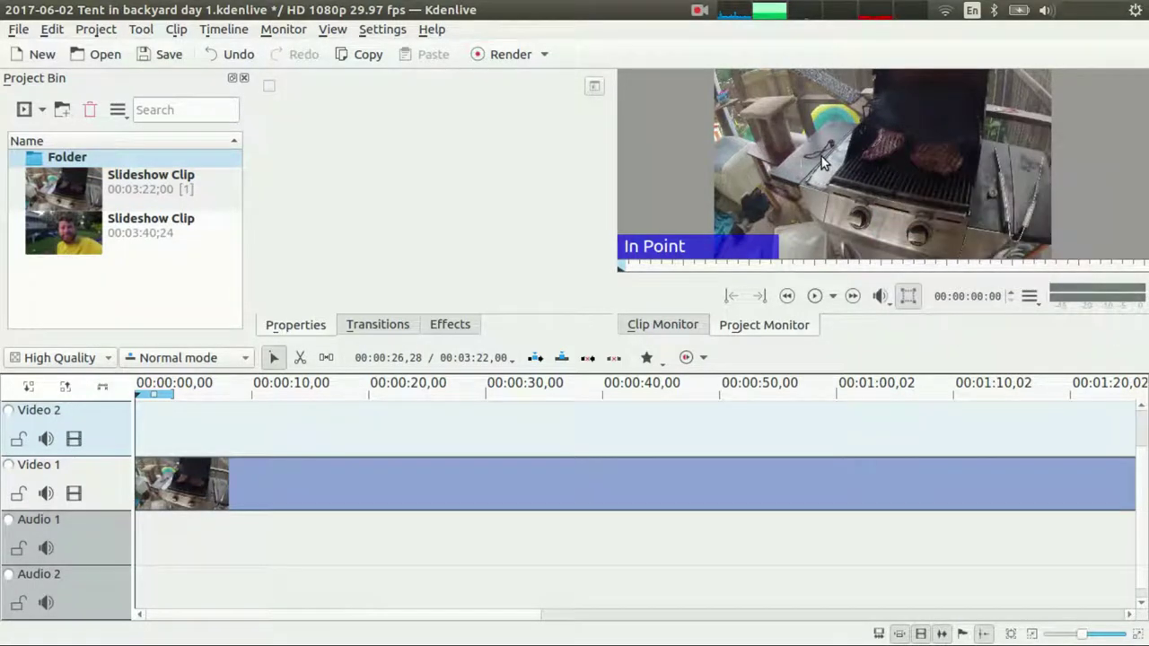
right_click(822, 156)
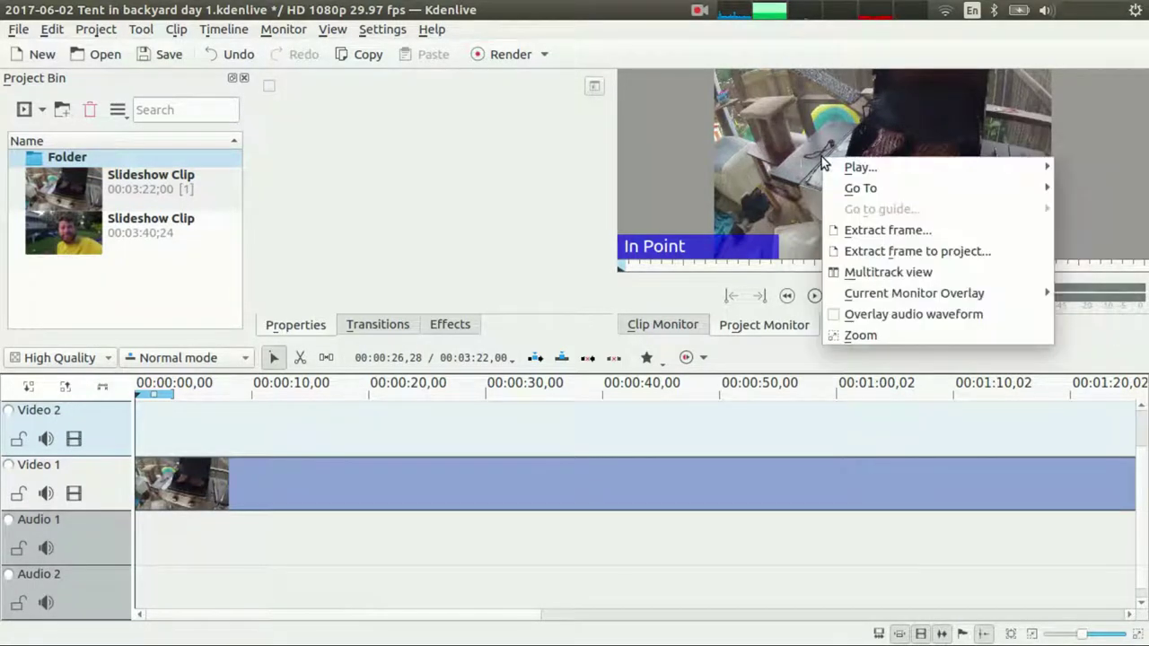
left_click(895, 254)
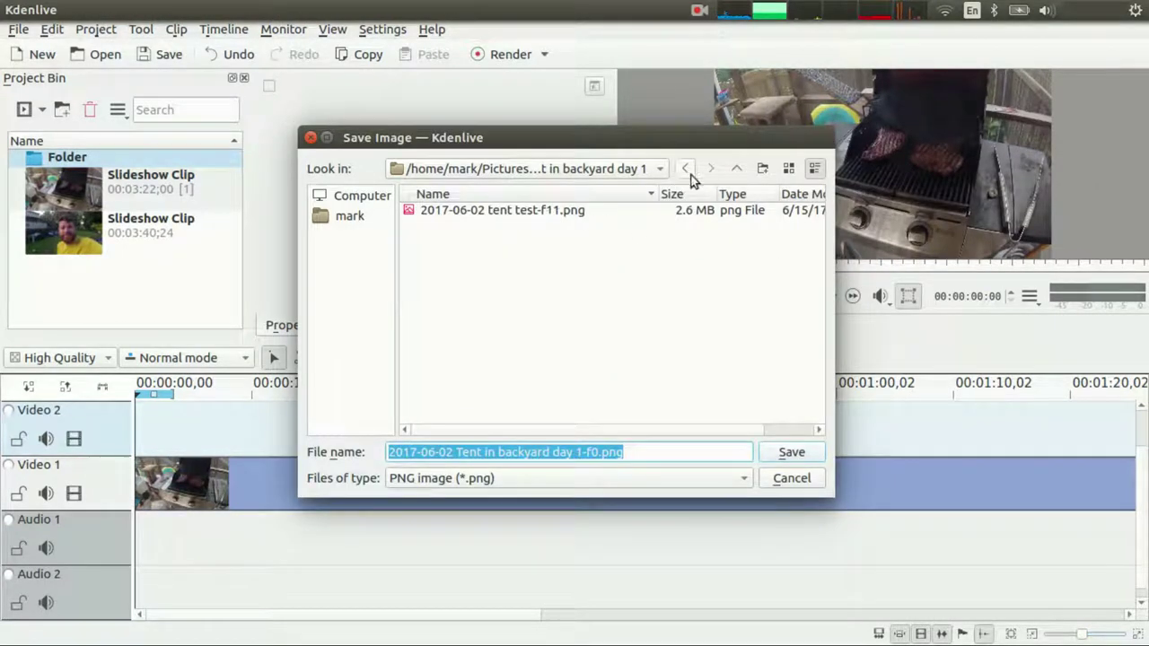
left_click(733, 169)
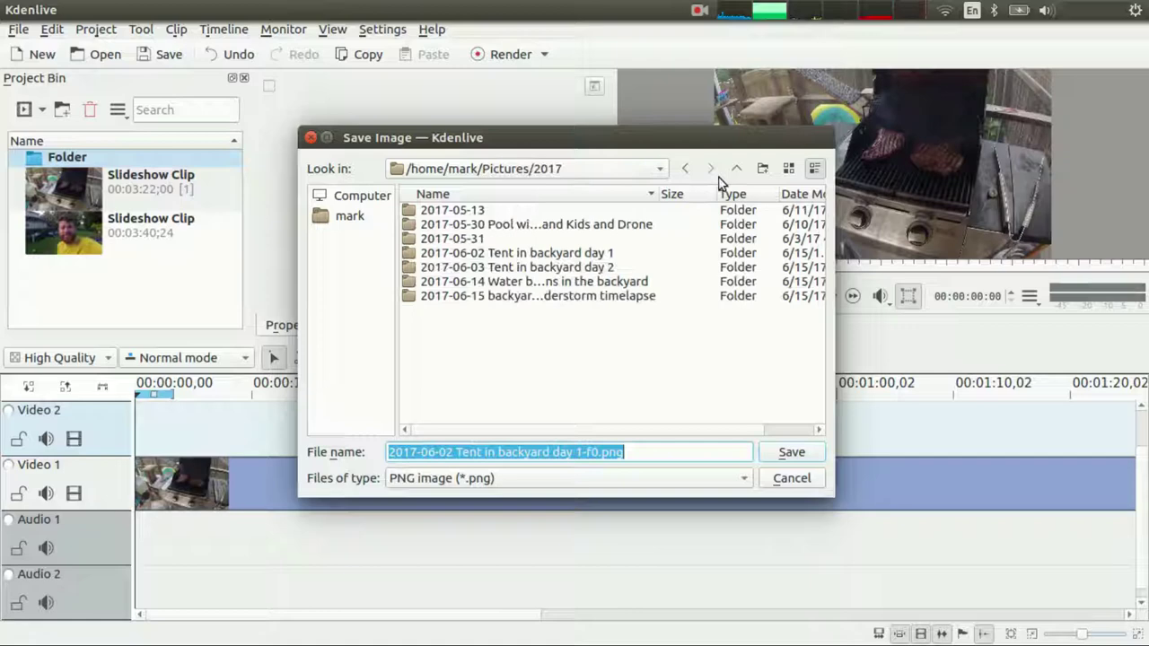
double_click(513, 255)
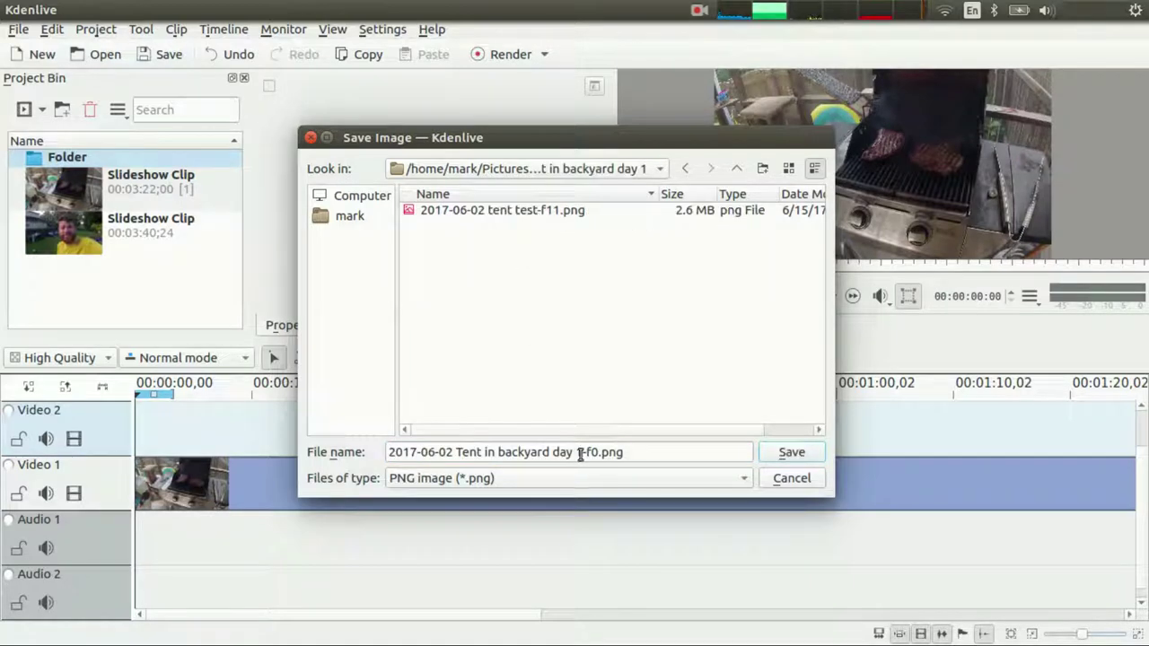
left_click(793, 453)
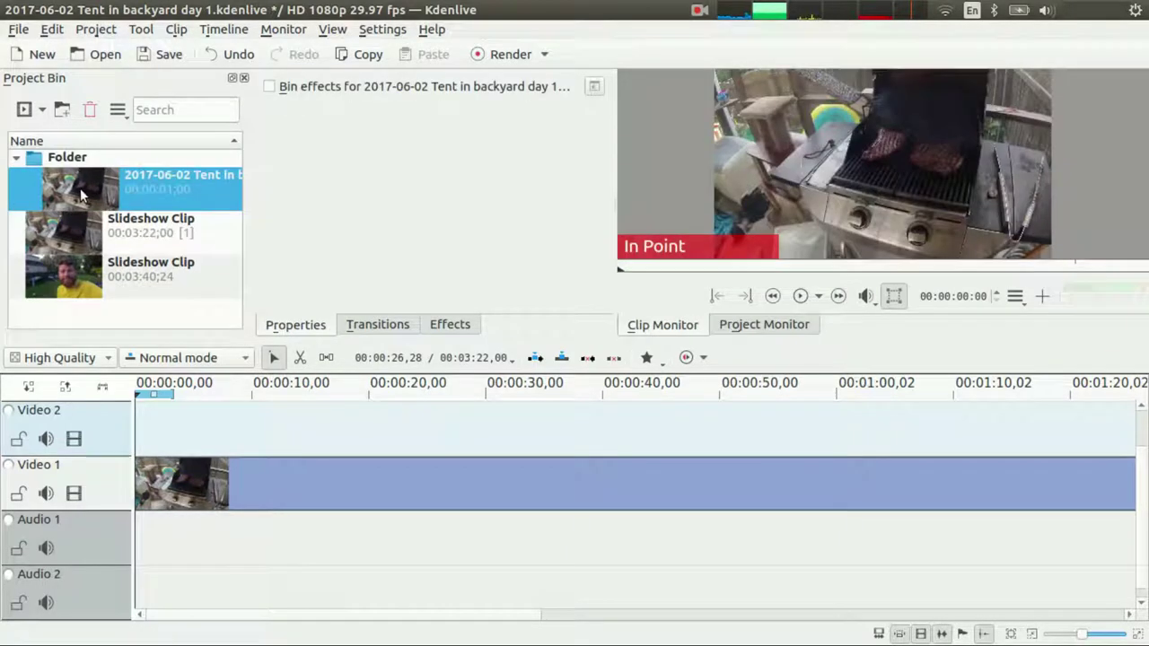
- Shift the slideshow on Video 1 about 5 seconds later and place the extracted frame image at the start of the track
left_click(160, 468)
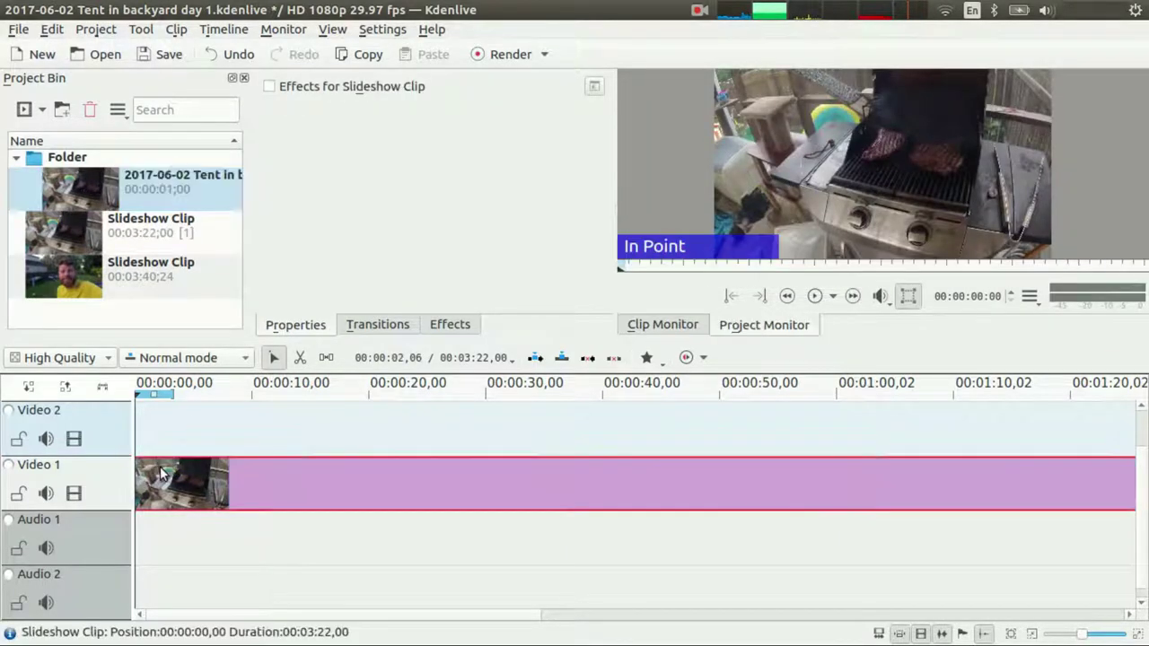
left_click_drag(159, 468, 222, 469)
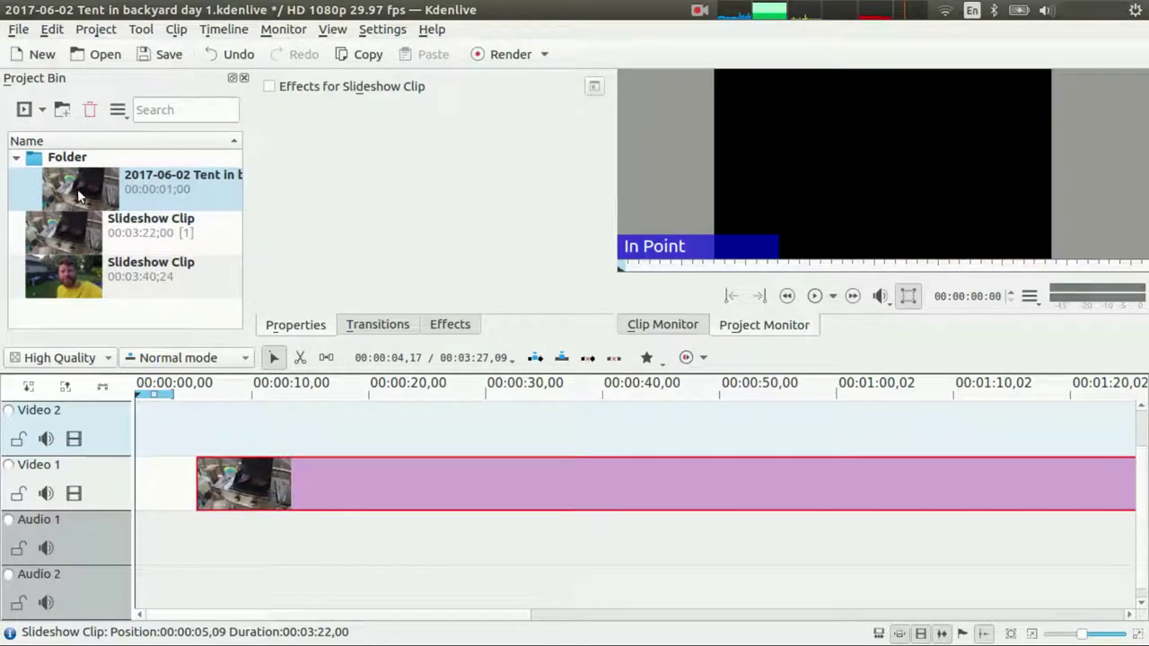
left_click(79, 196)
left_click_drag(79, 195, 141, 476)
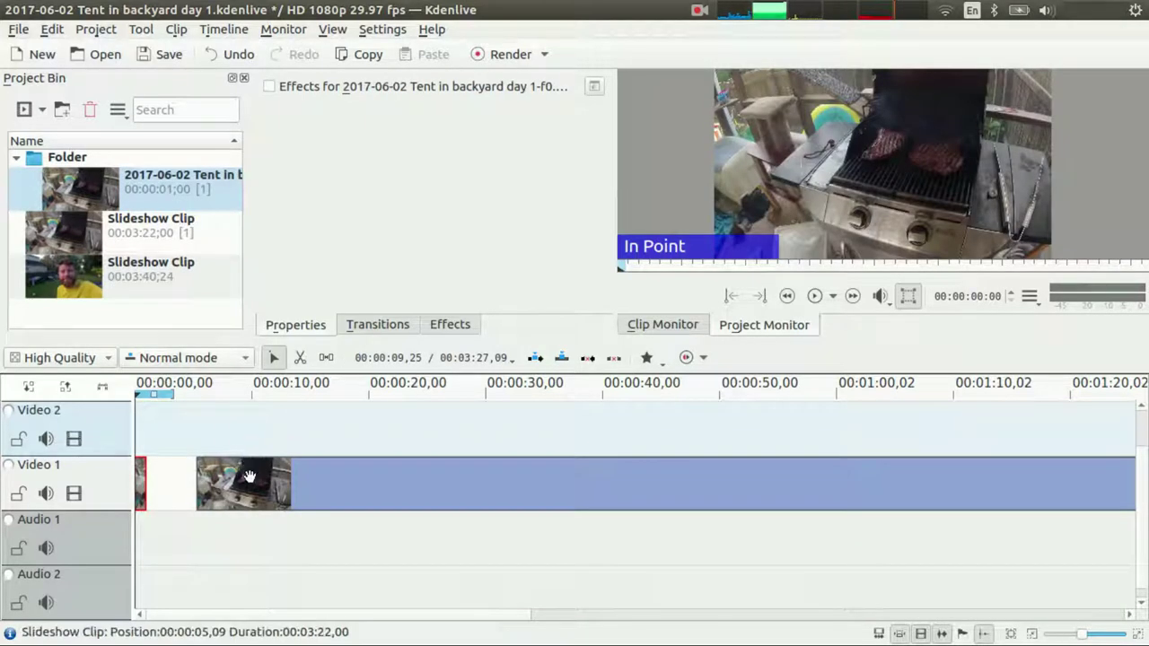
- Move the slideshow on Video 1 so it starts directly after the extracted frame image, at 00:00:01,00
left_click_drag(249, 474, 249, 508)
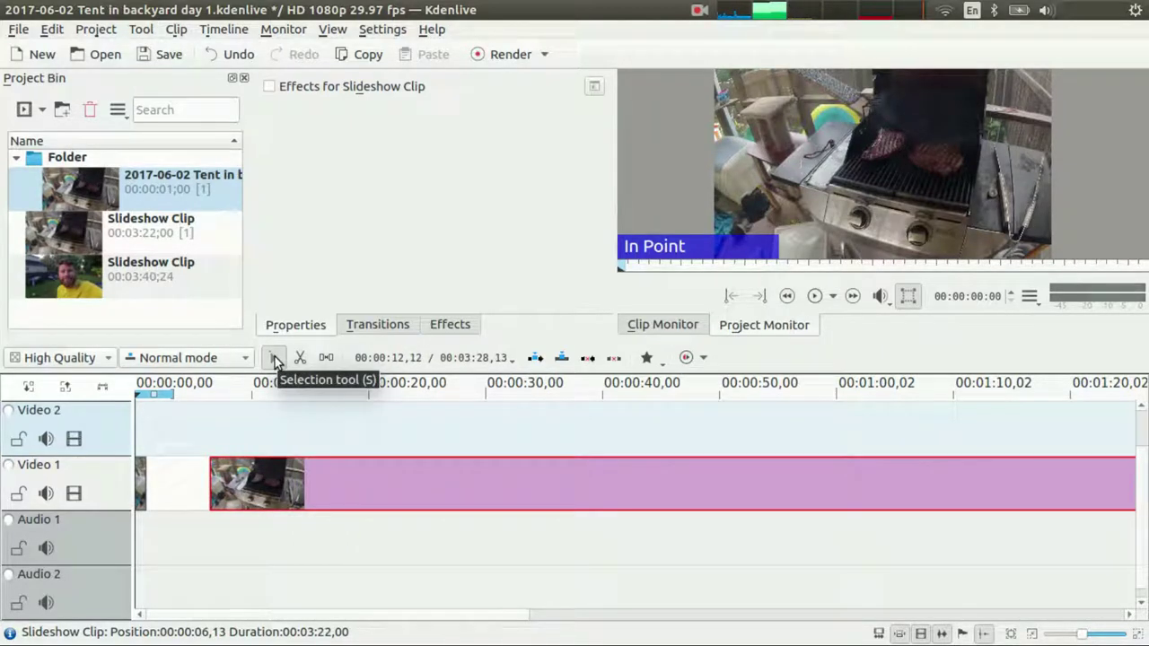
left_click(276, 359)
left_click_drag(233, 476, 169, 474)
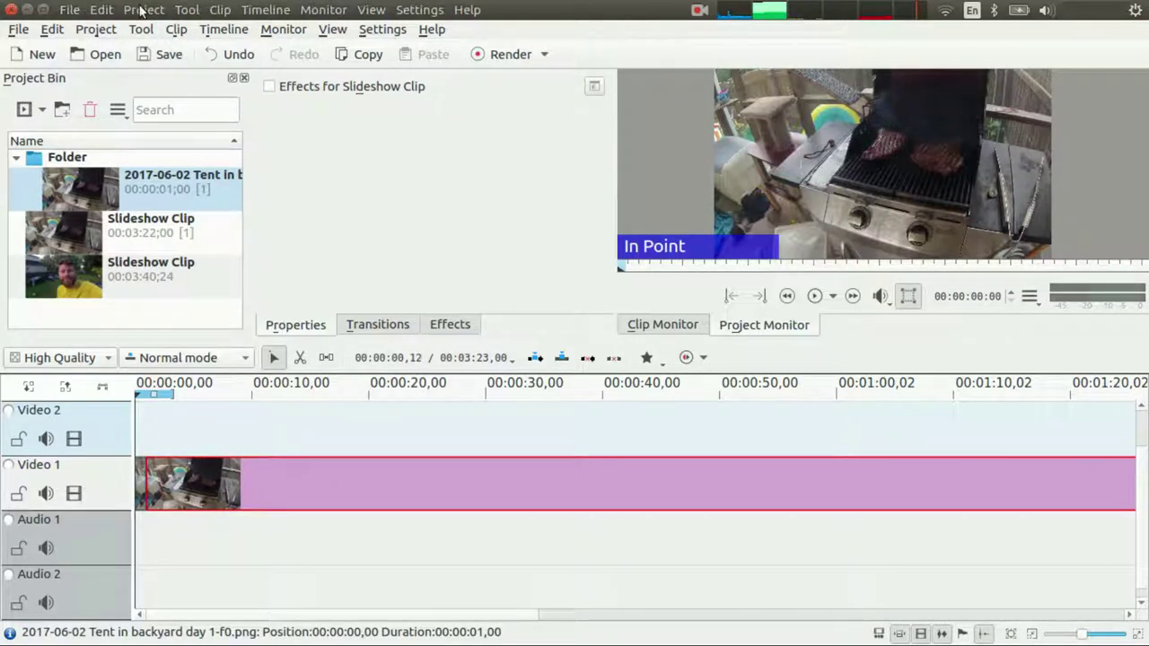
- Examine the default durations for image clips and transitions in the Misc section of the Kdenlive configuration
left_click(388, 31)
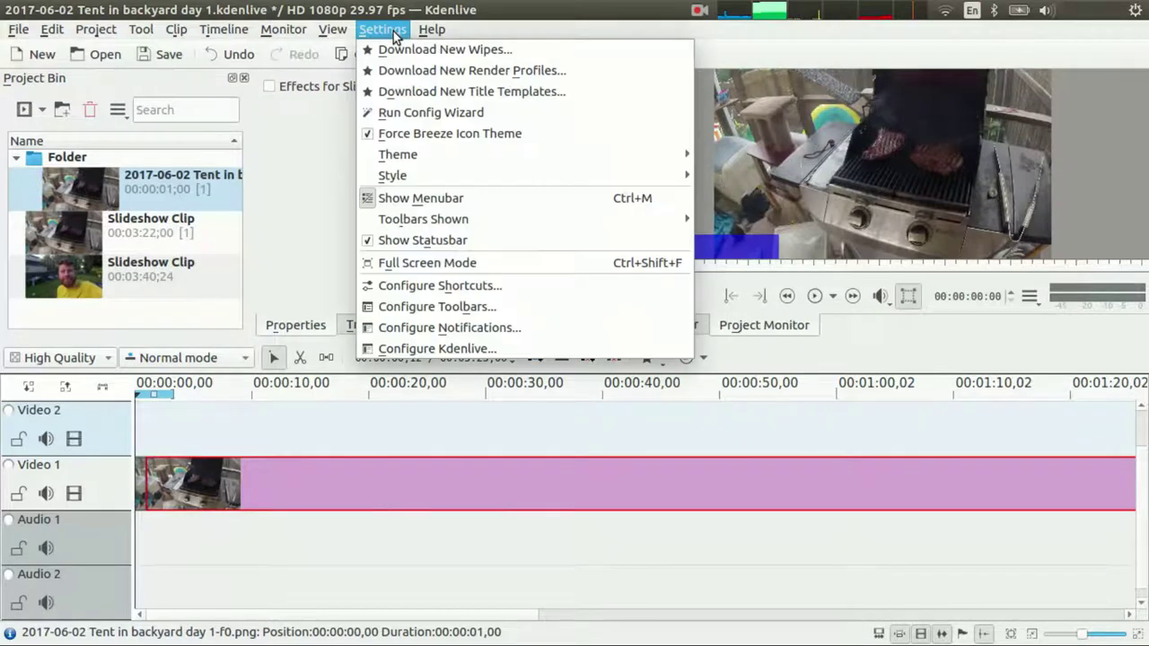
left_click(431, 352)
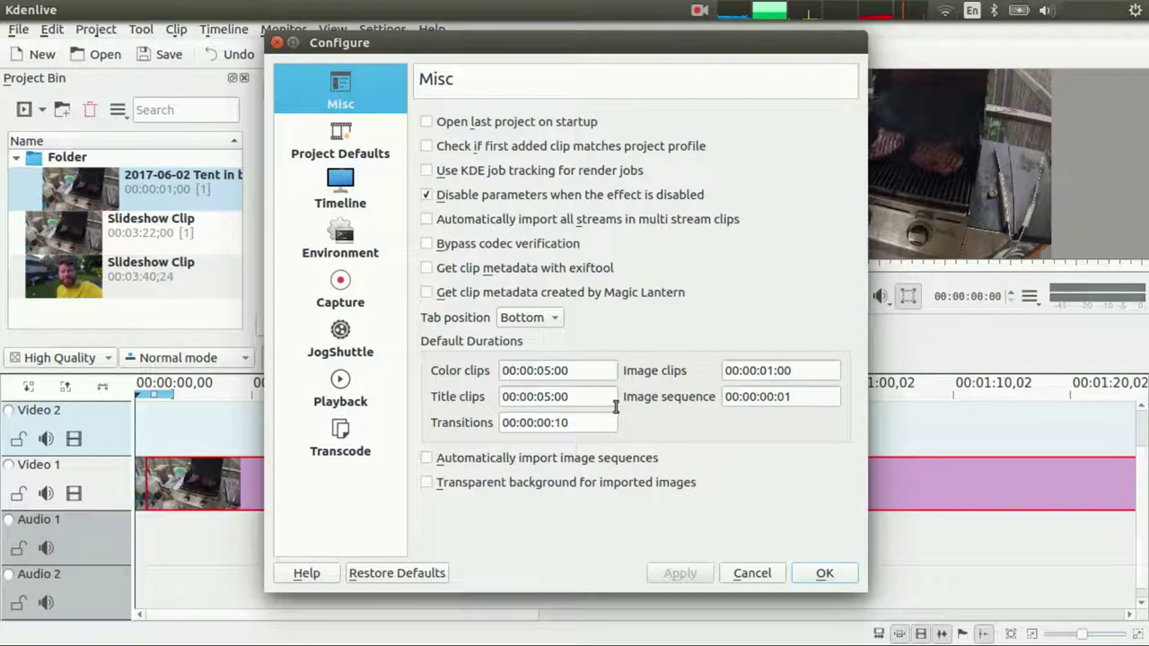
left_click(771, 371)
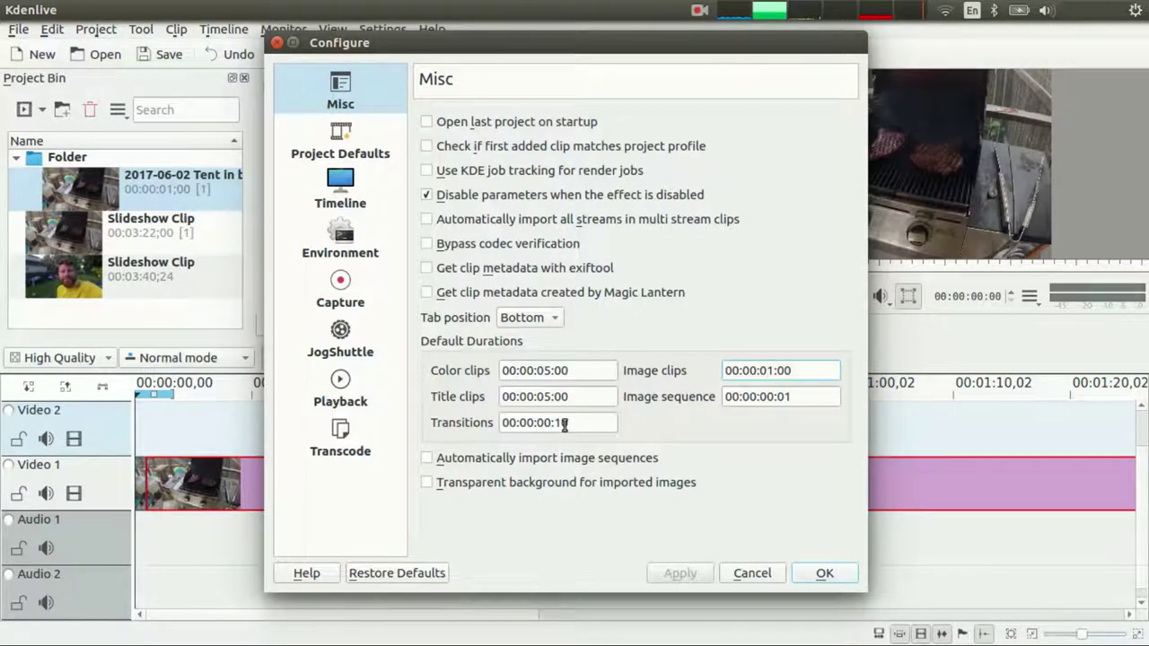
left_click(801, 579)
- Examine the clip properties of the extracted frame image in the Project Bin
left_click(82, 199)
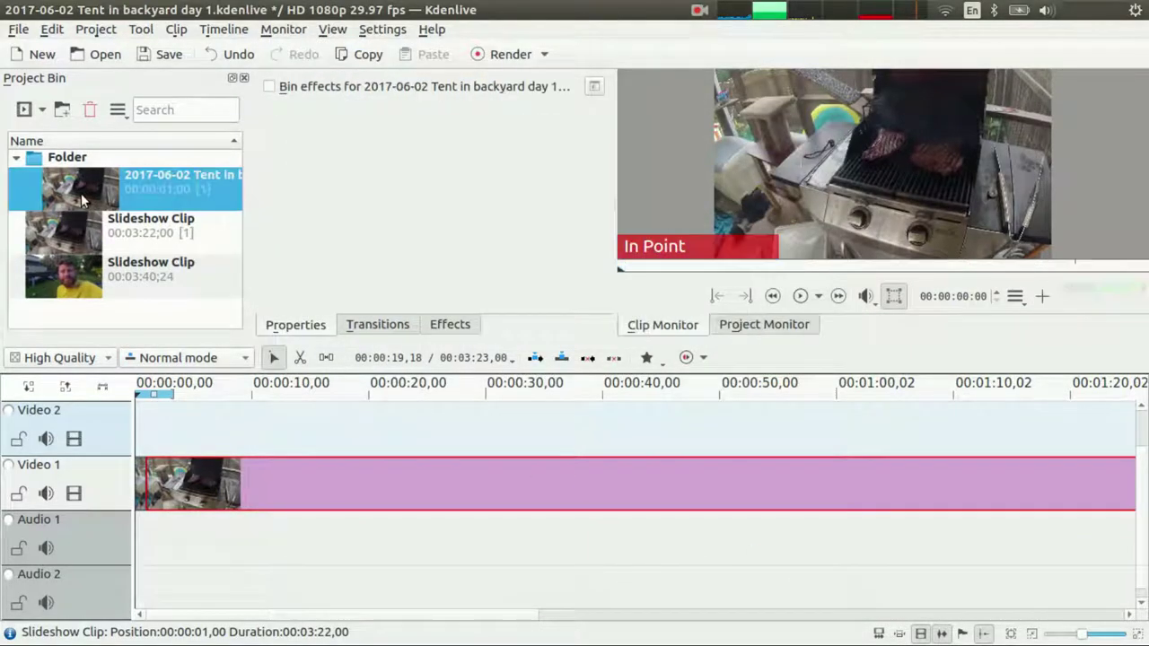
double_click(81, 199)
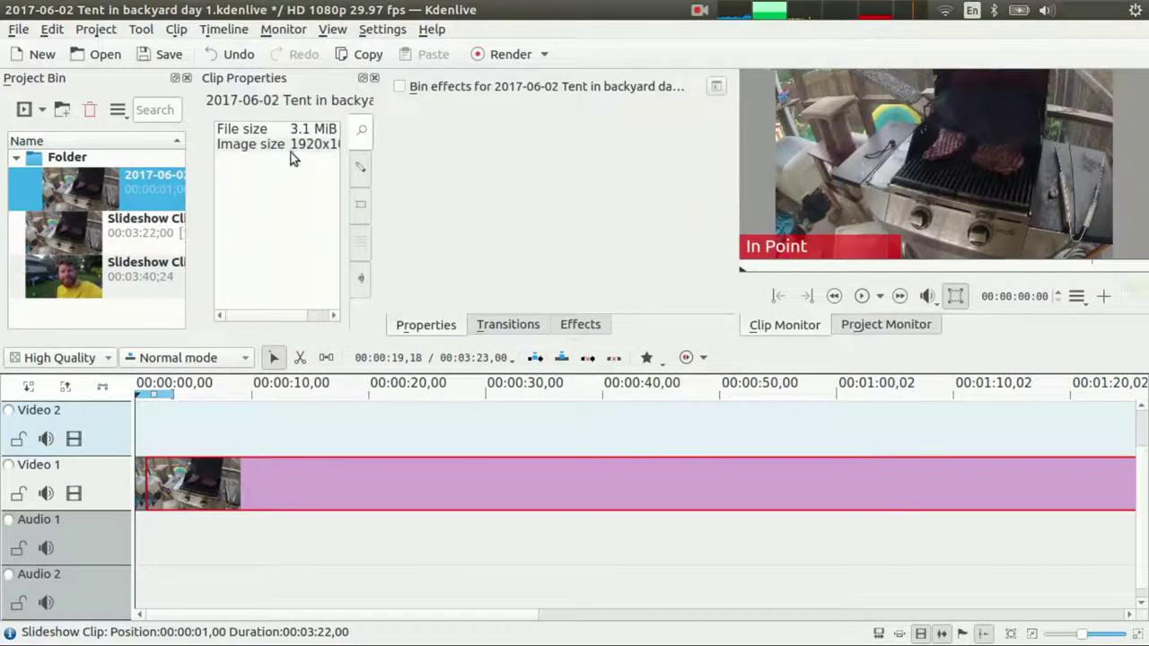
left_click(374, 78)
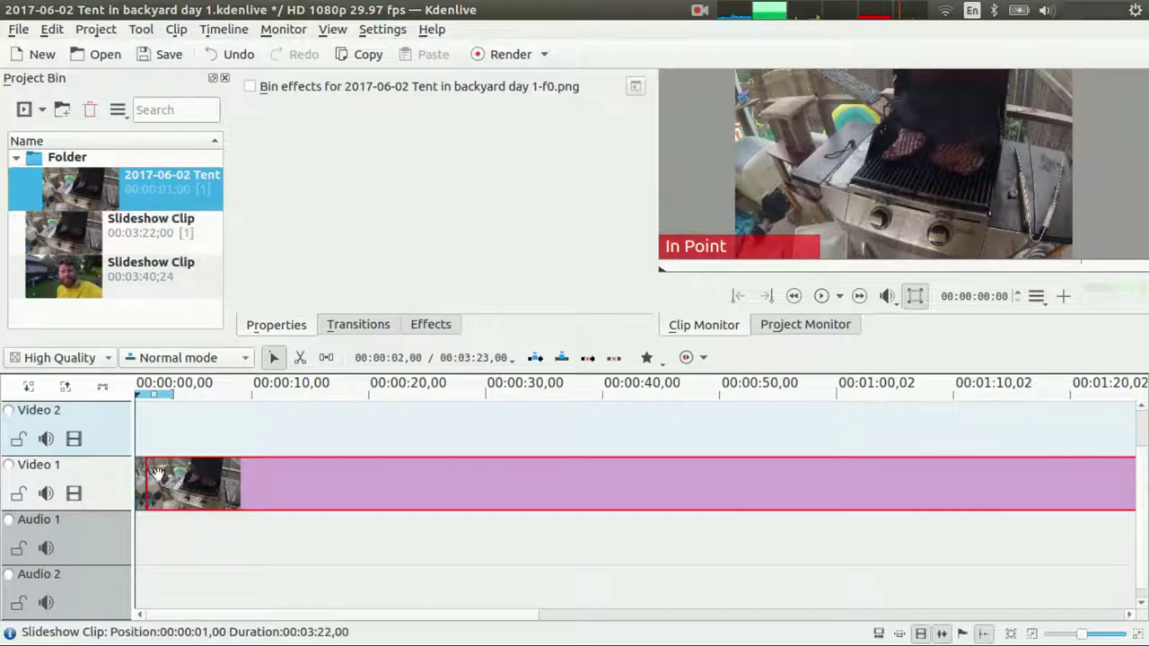
- Play the timeline from its start to check the still image leading into the slideshow
key("space")
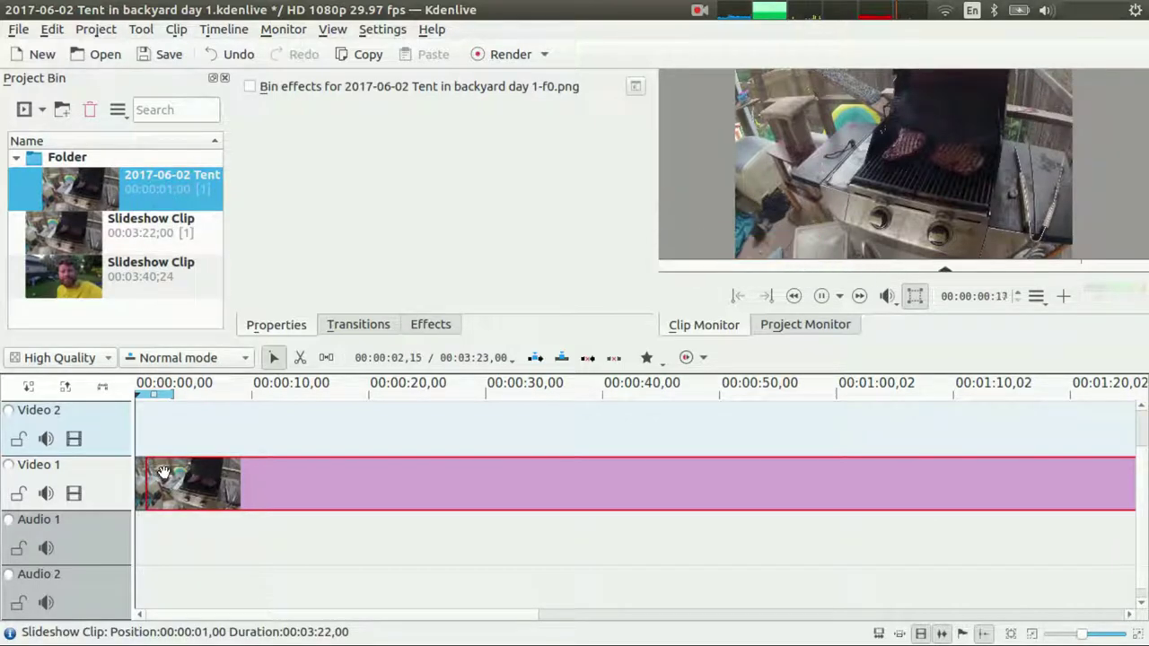
left_click(164, 473)
key("space")
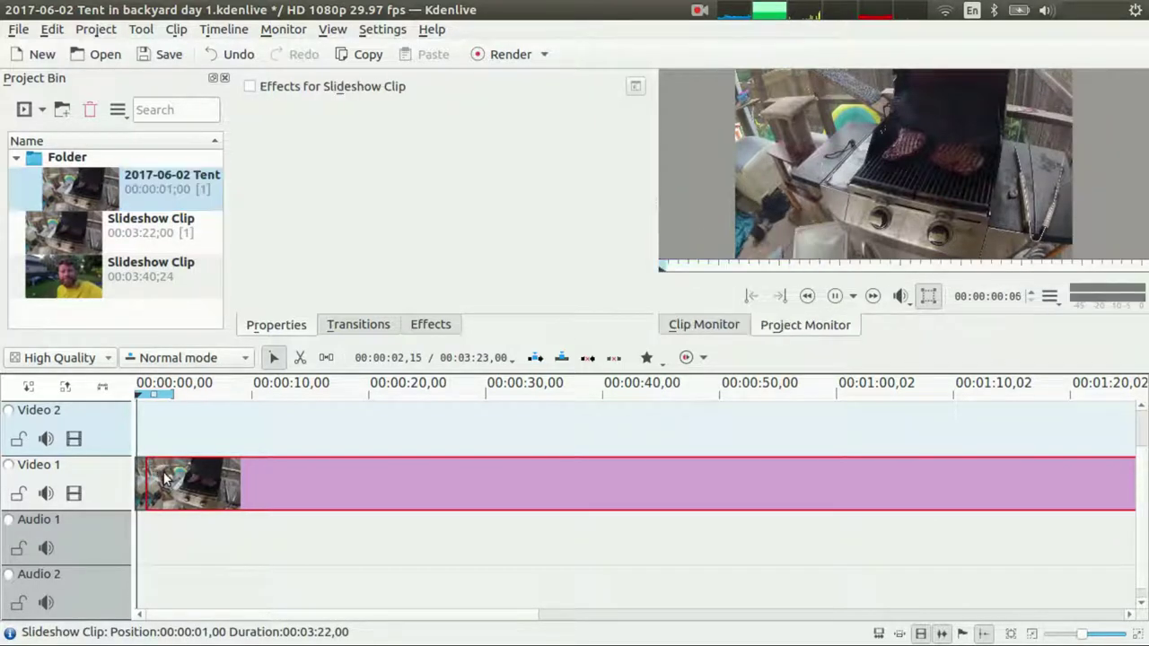
key("space")
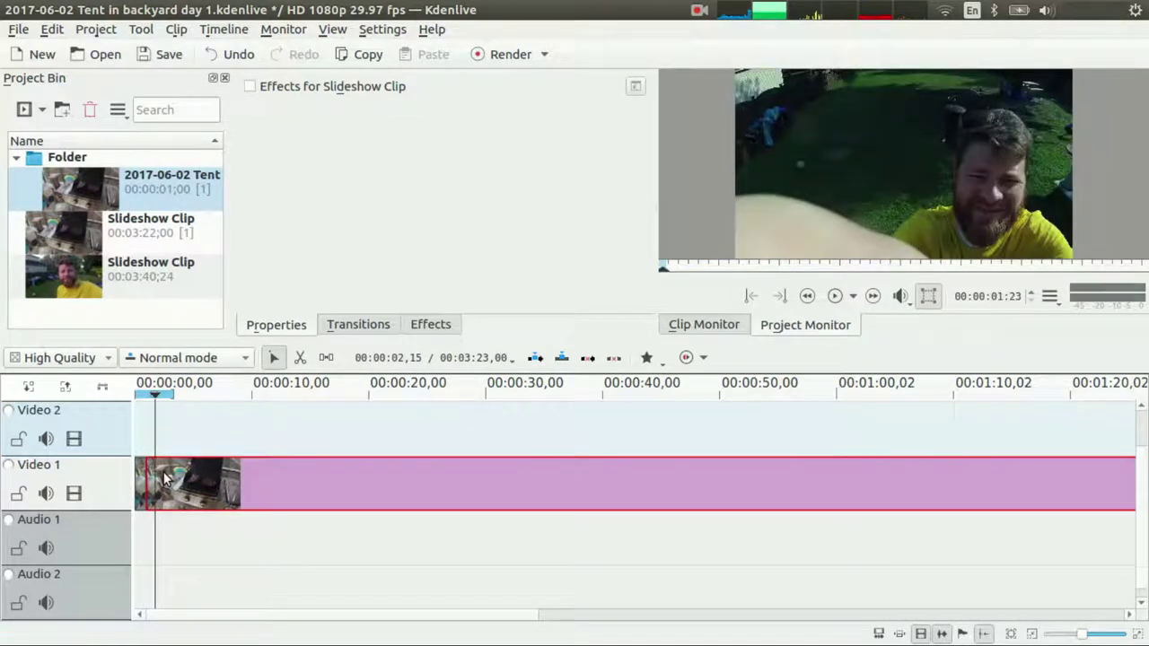
left_click(141, 438)
key("Home")
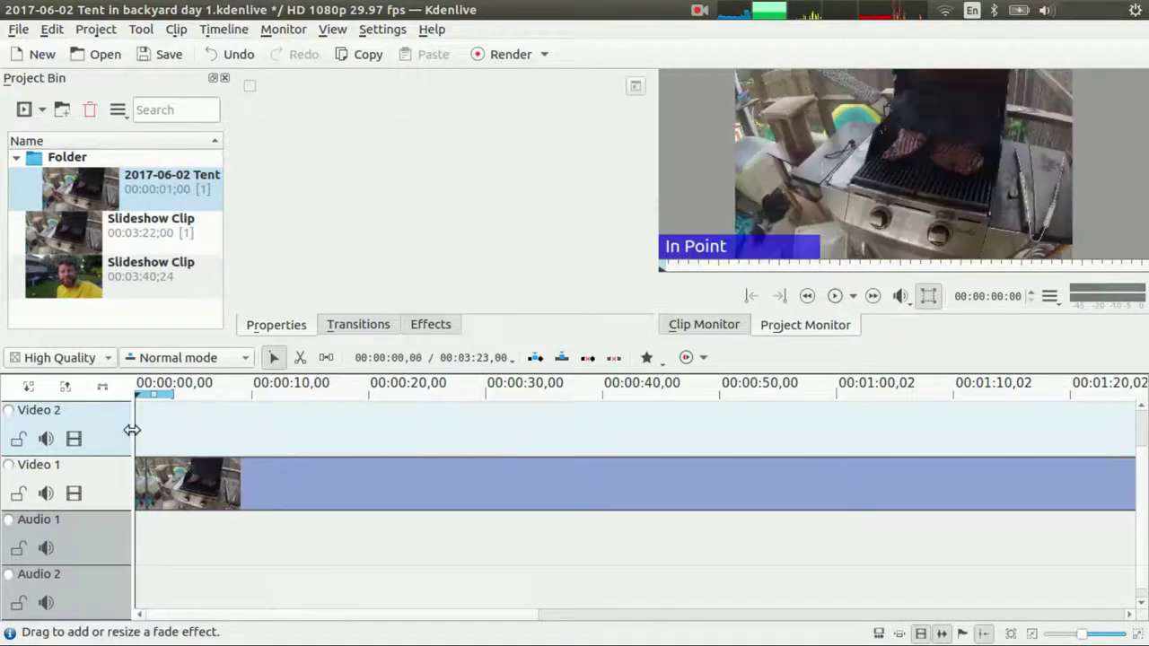
key("space")
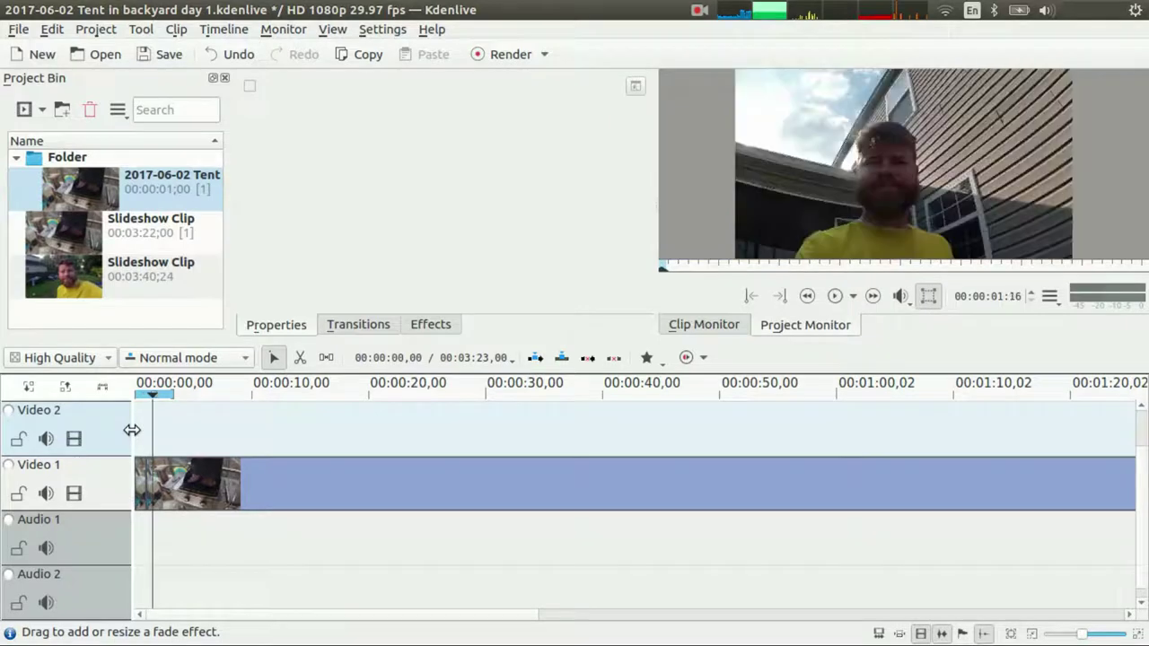
- Step back and forth frame by frame through the first slideshow photos to check how long each one shows
key("Left")
key("Left")
key("Left")
key("Left")
key("Left")
key("Left")
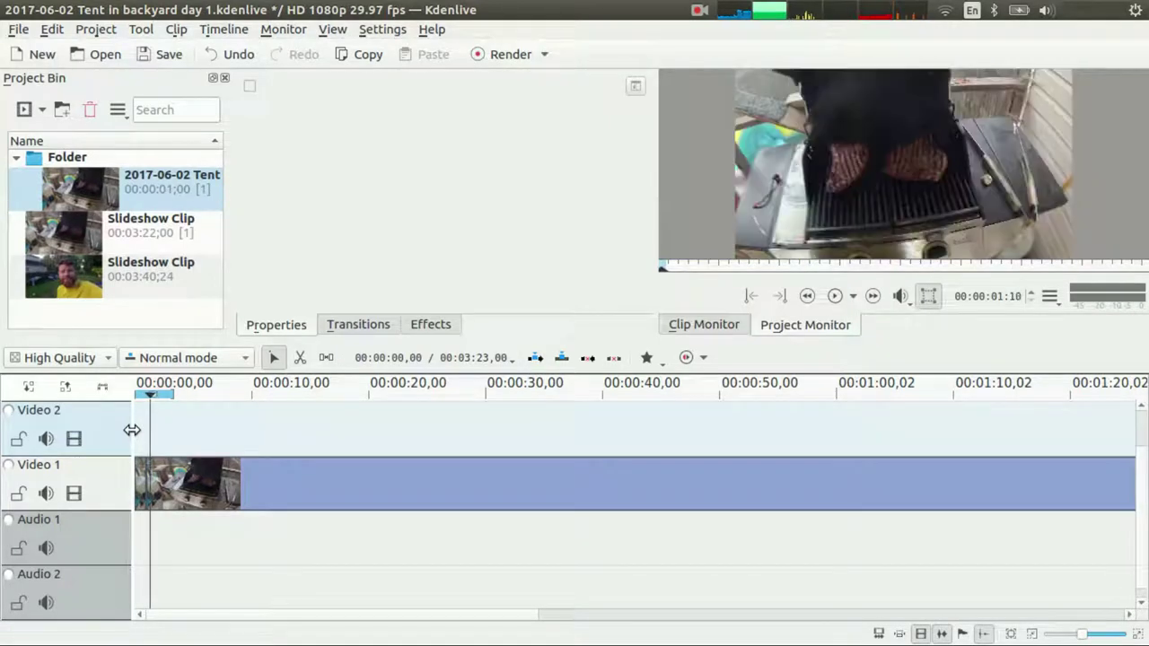
key("Right")
key("Right")
key("Right")
key("Right")
key("Right")
key("Right")
key("Right")
key("Right")
key("Right")
key("Right")
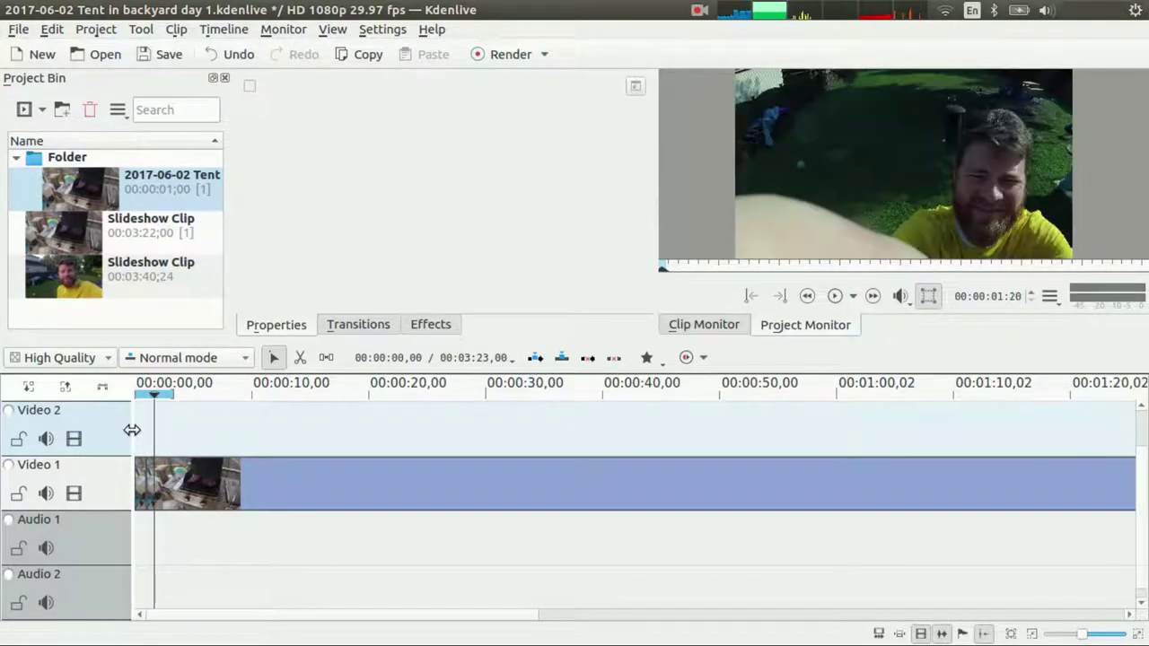
key("Left")
key("Left")
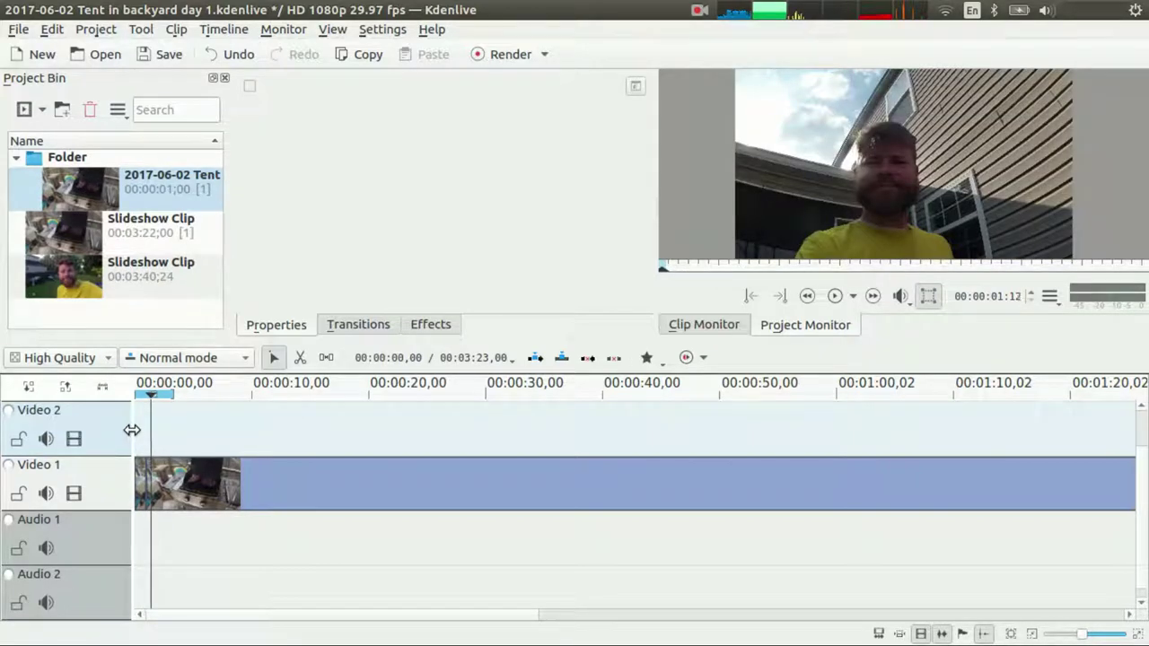
key("Left")
key("Right")
key("Right")
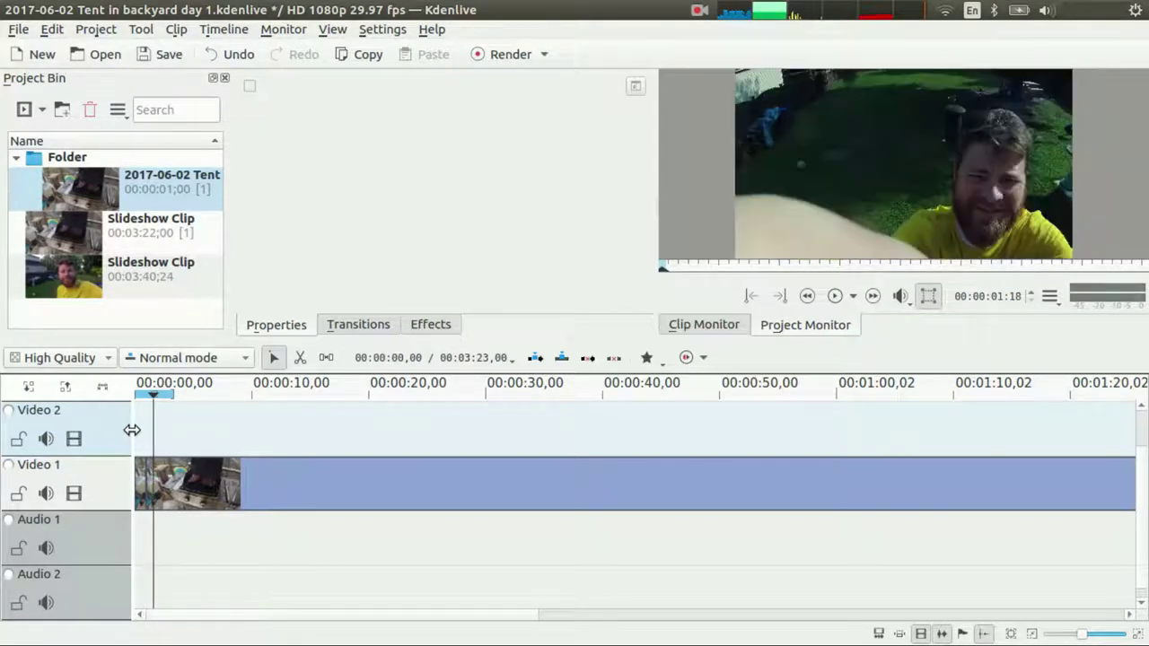
key("Left")
key("Left")
key("Left")
key("Left")
key("Left")
key("Left")
key("Left")
key("Left")
key("Left")
key("Left")
key("Left")
key("Left")
key("Left")
key("Left")
key("Left")
key("Left")
key("Left")
key("Left")
key("Left")
- Step forward frame by frame through the slideshow's opening photos to 00:00:03,20
key("Right")
key("Right")
key("Right")
key("Right")
key("Right")
key("Right")
key("Right")
key("Right")
key("Right")
key("Right")
key("Right")
key("Right")
key("Right")
key("Right")
key("Right")
key("Right")
key("Right")
key("Right")
key("Right")
key("Right")
key("Right")
key("Right")
key("Right")
key("Right")
key("Right")
key("Right")
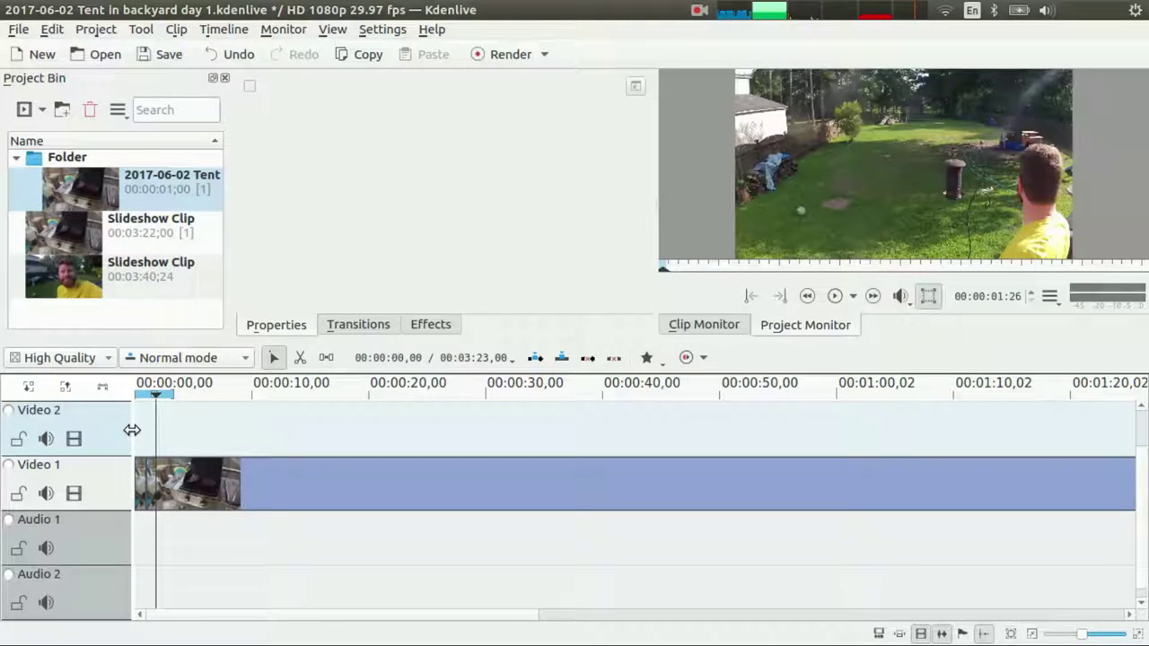
key("Right")
key("Right")
key("Right")
key("Right")
key("Right")
key("Right")
key("Right")
key("Right")
key("Right")
key("Right")
key("Right")
key("Right")
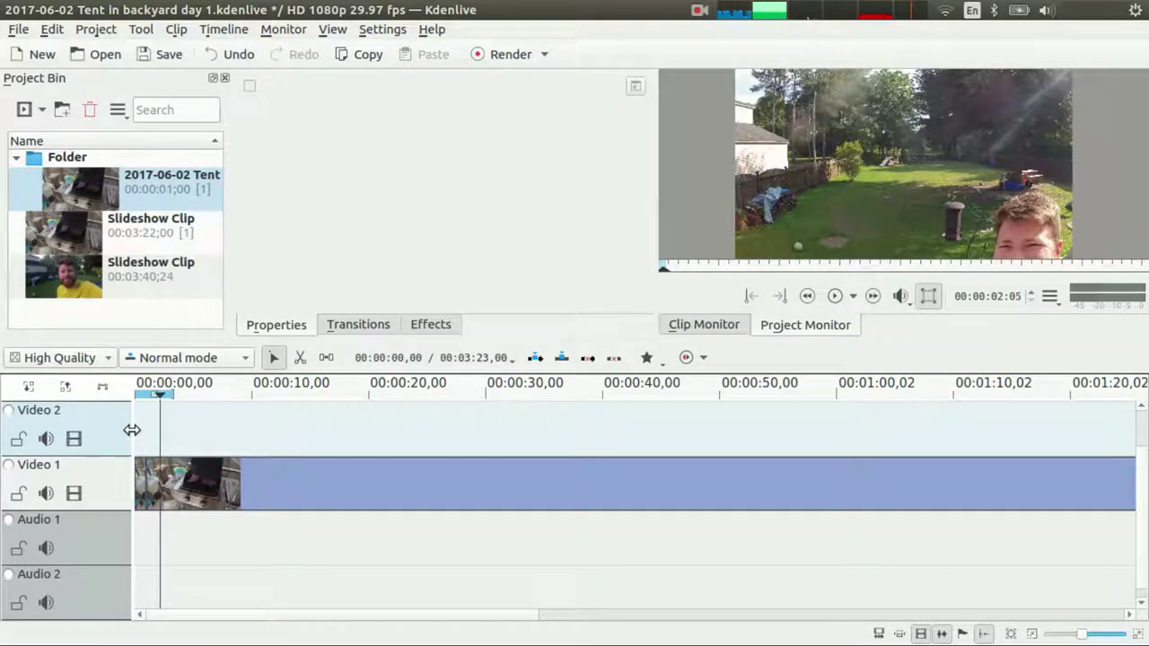
key("Right")
key("Right")
key("Right")
key("Right")
key("Right")
key("Right")
key("Right")
key("Right")
key("Right")
key("Right")
key("Right")
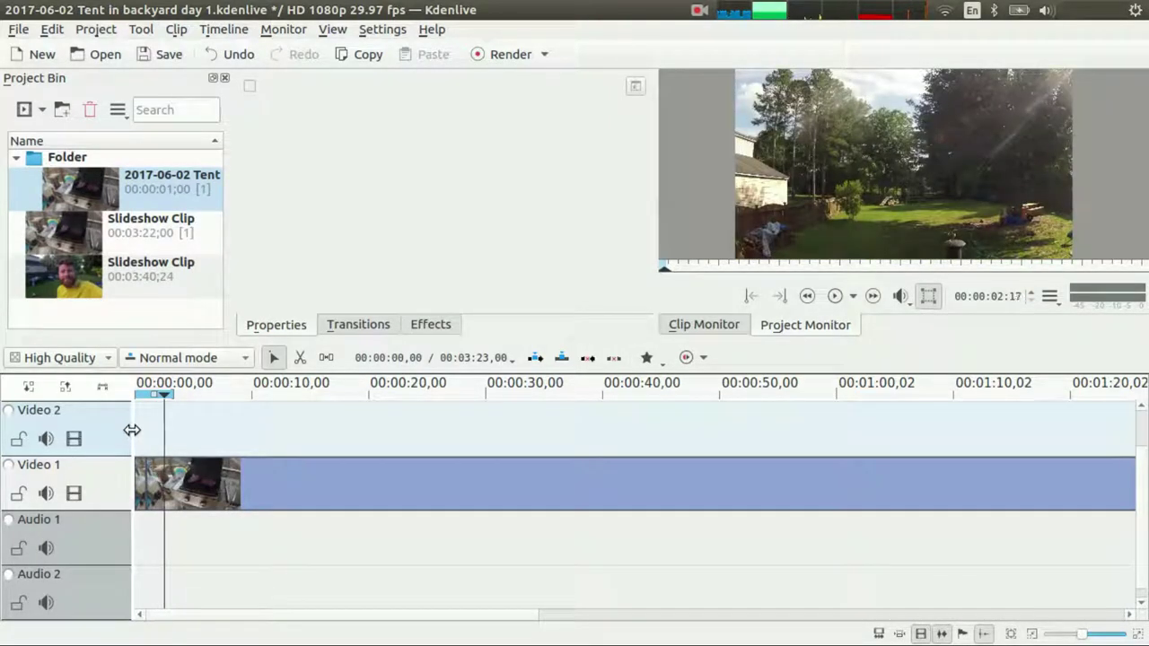
key("Right")
key("Right")
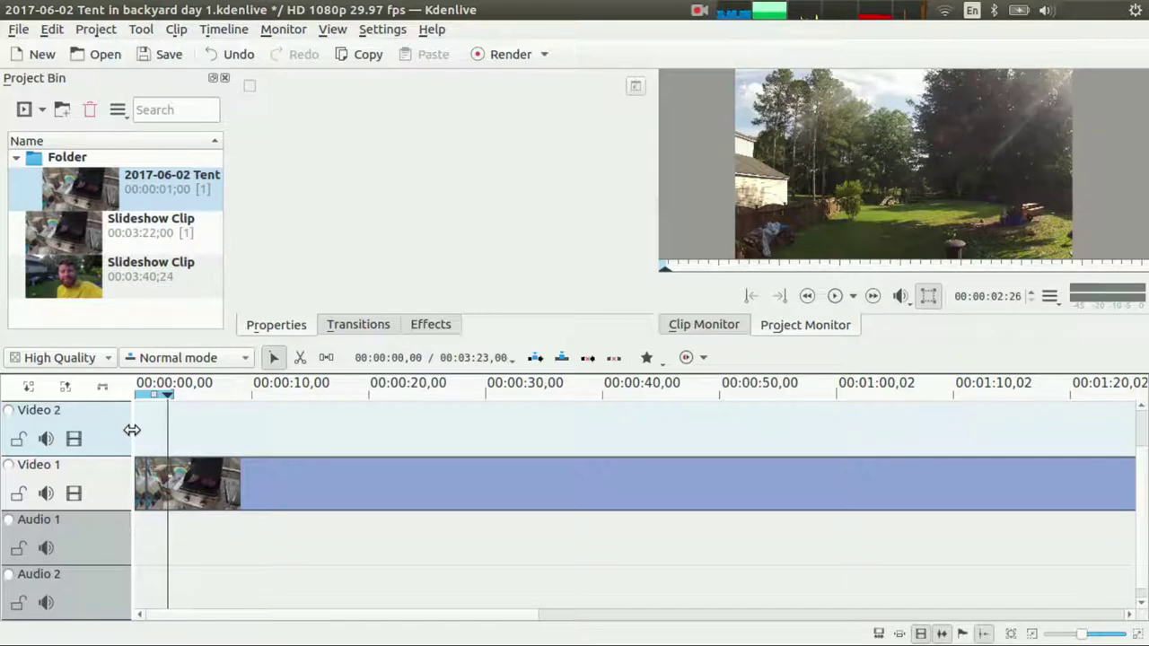
key("Right")
key("Right")
key("Right")
key("Right")
key("Right")
key("Right")
key("Right")
key("Right")
key("Right")
key("Right")
key("Right")
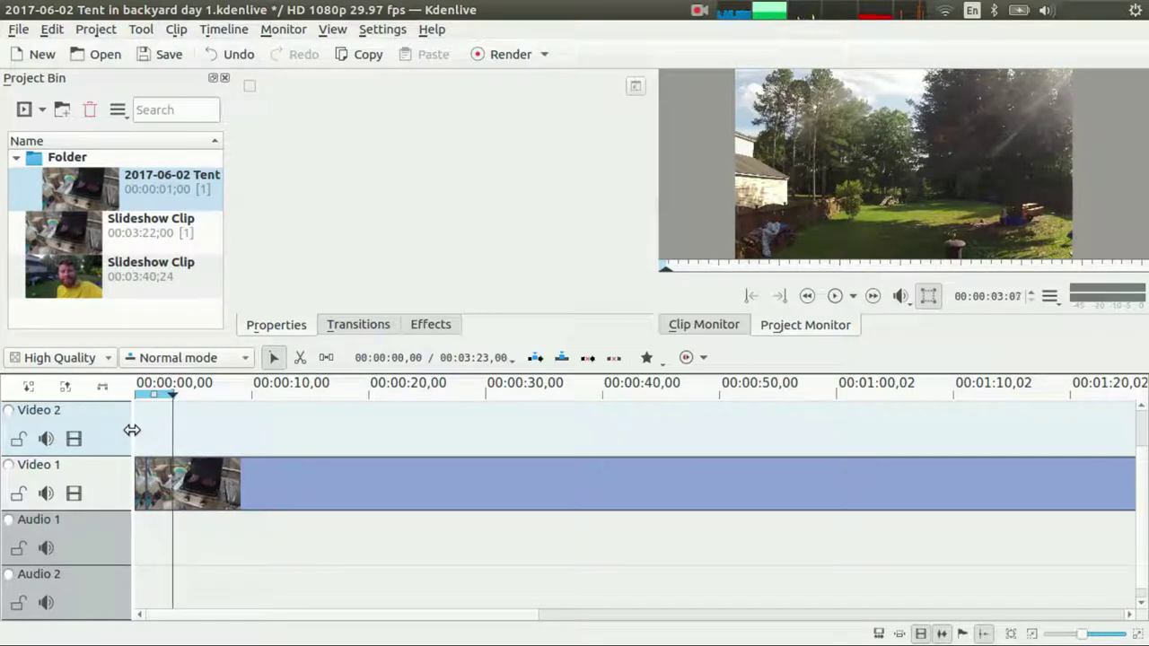
key("Right")
key("Right")
key("Right")
key("Right")
key("Right")
key("Right")
key("Right")
key("Right")
key("Right")
key("Right")
key("Right")
key("Right")
key("Right")
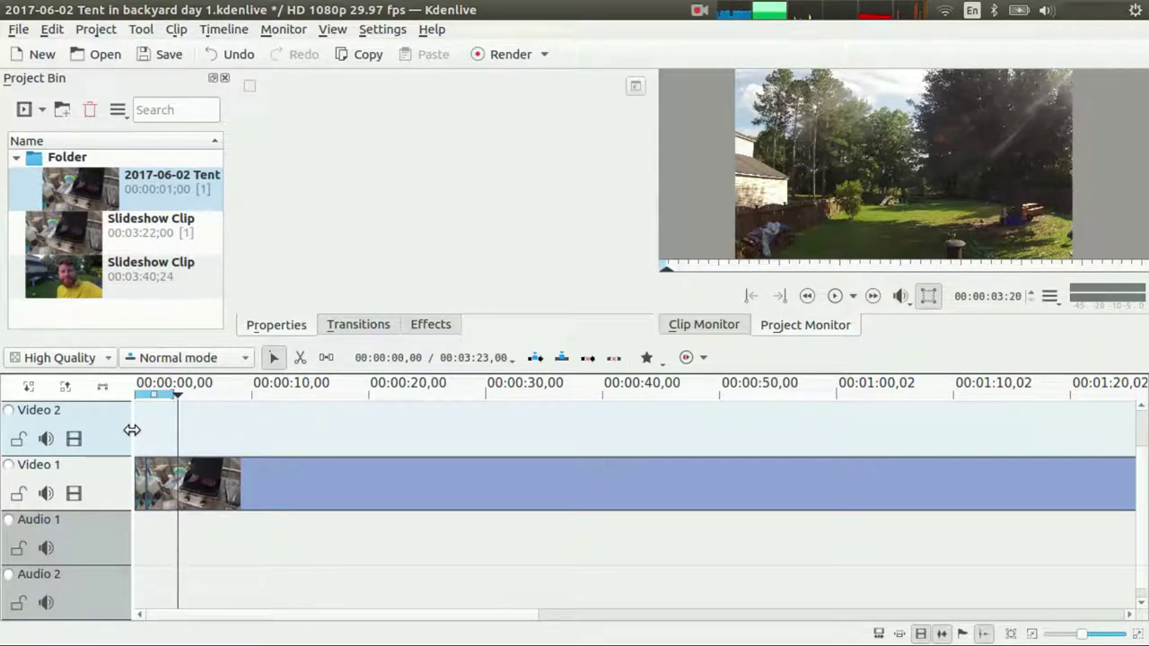
- Step forward frame by frame through the slideshow's opening yard photos to 00:00:06:10
key("Right")
key("Right")
key("Right")
key("Right")
key("Right")
key("Right")
key("Right")
key("Right")
key("Right")
key("Right")
key("Right")
key("Right")
key("Right")
key("Right")
key("Right")
key("Right")
key("Right")
key("Right")
key("Right")
key("Right")
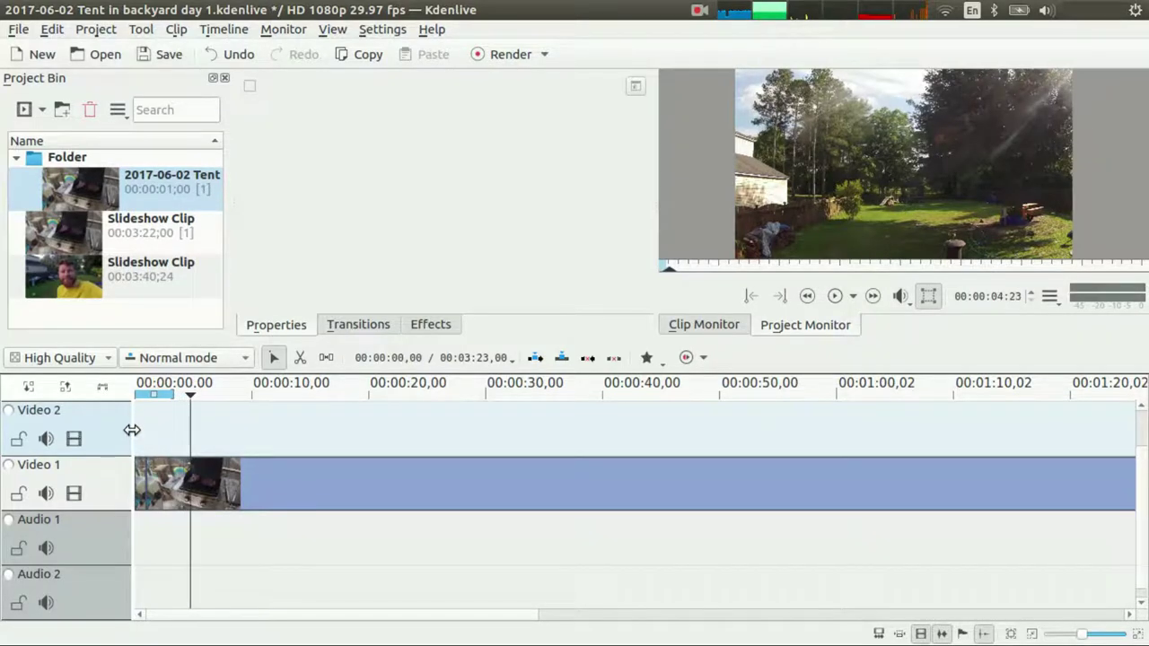
key("Right")
key("Right")
key("Right")
key("Right")
key("Right")
key("Right")
key("Right")
key("Right")
key("Right")
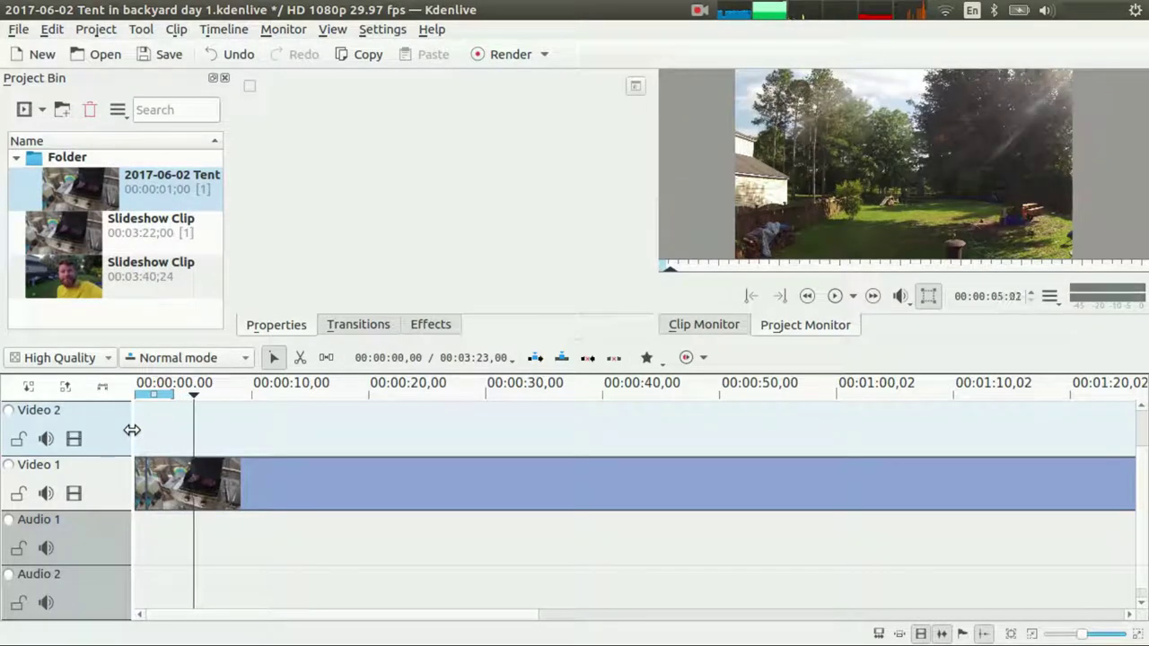
key("Right")
key("Right")
key("Right")
key("Right")
key("Right")
key("Right")
key("Right")
key("Right")
key("Right")
key("Right")
key("Right")
key("Right")
key("Right")
key("Right")
key("Right")
key("Right")
key("Right")
key("Right")
key("Right")
key("Right")
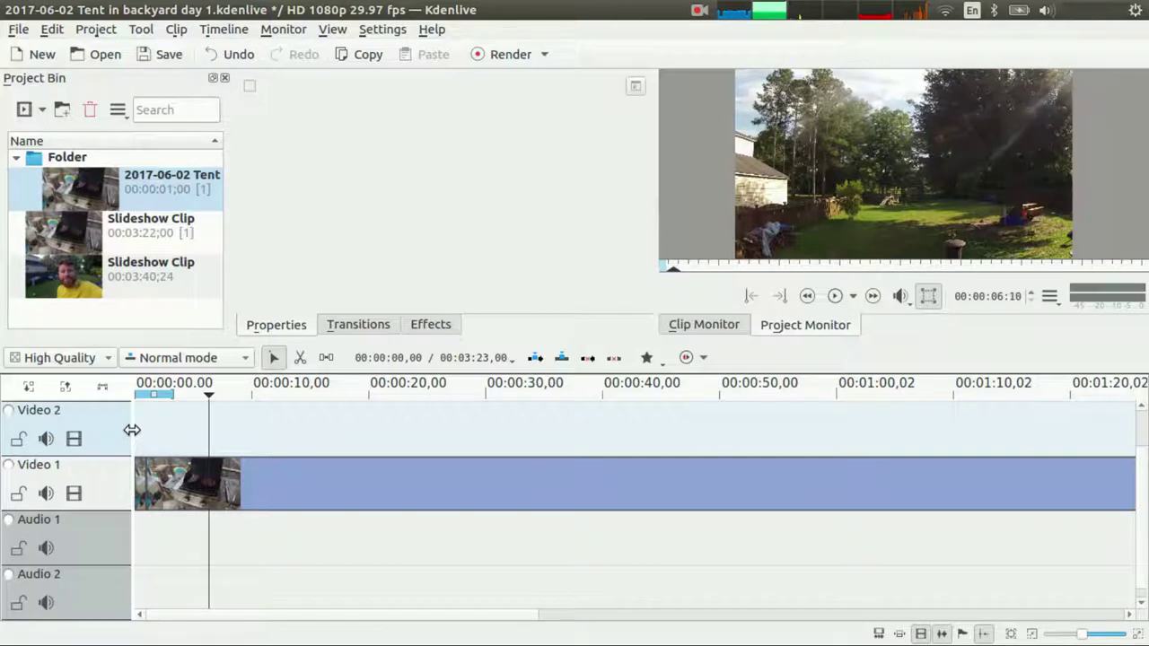
- Shuttle playback backward and forward through the first 15 seconds of the slideshow to find where the steady yard view begins and ends
key("l")
key("l")
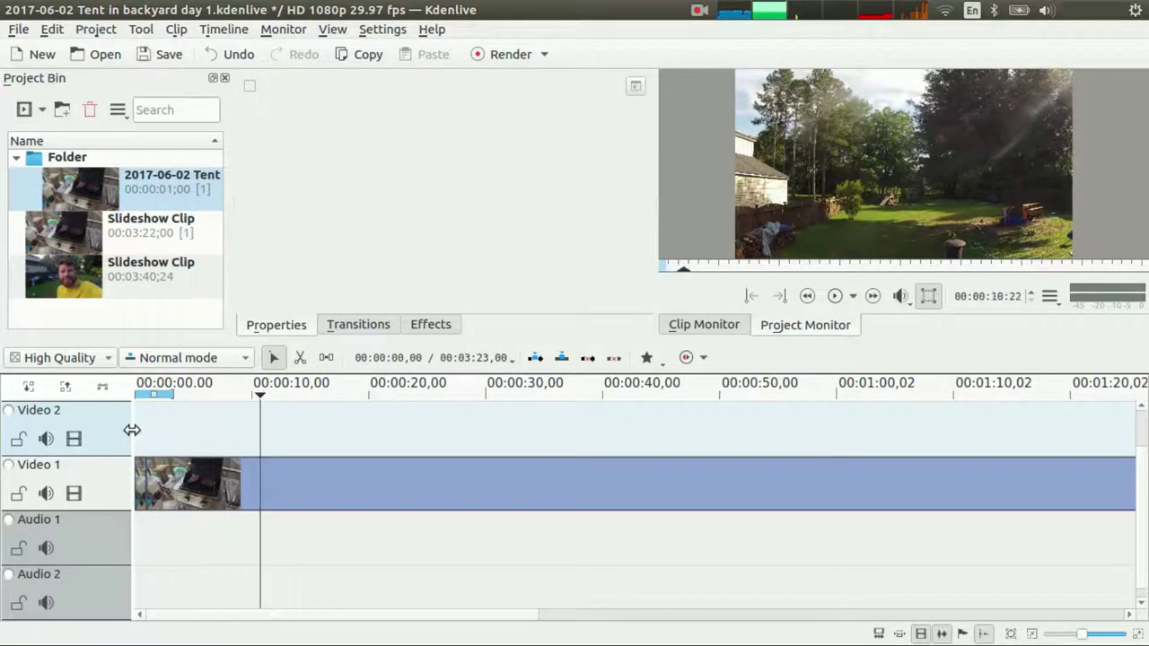
key("j")
key("j")
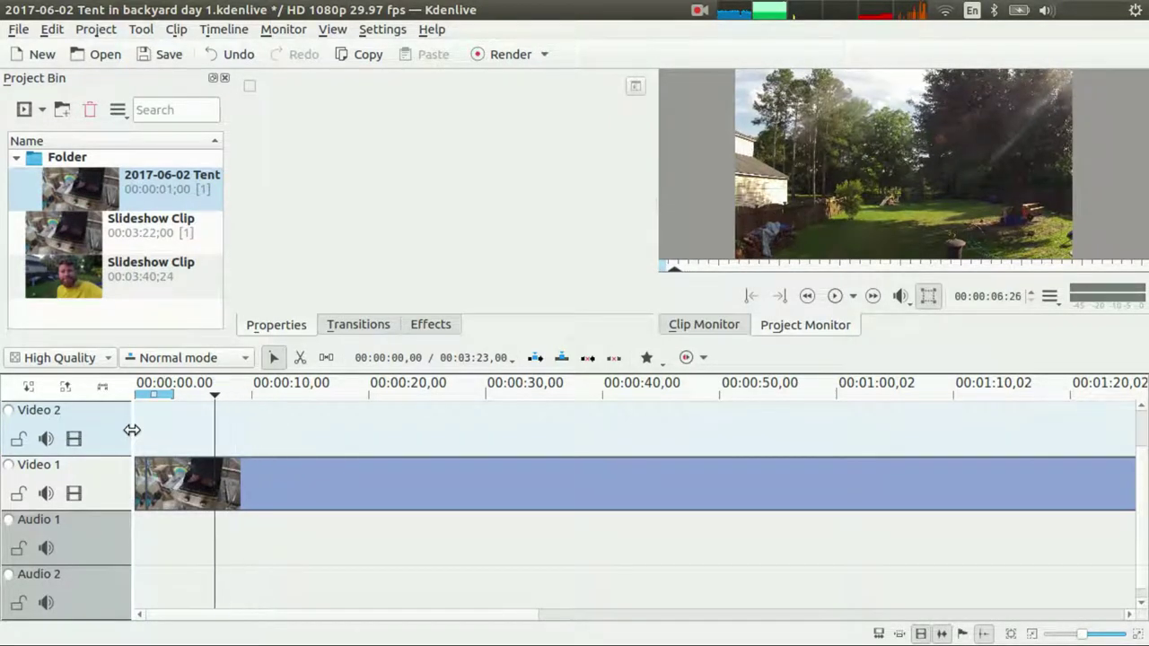
key("l")
key("l")
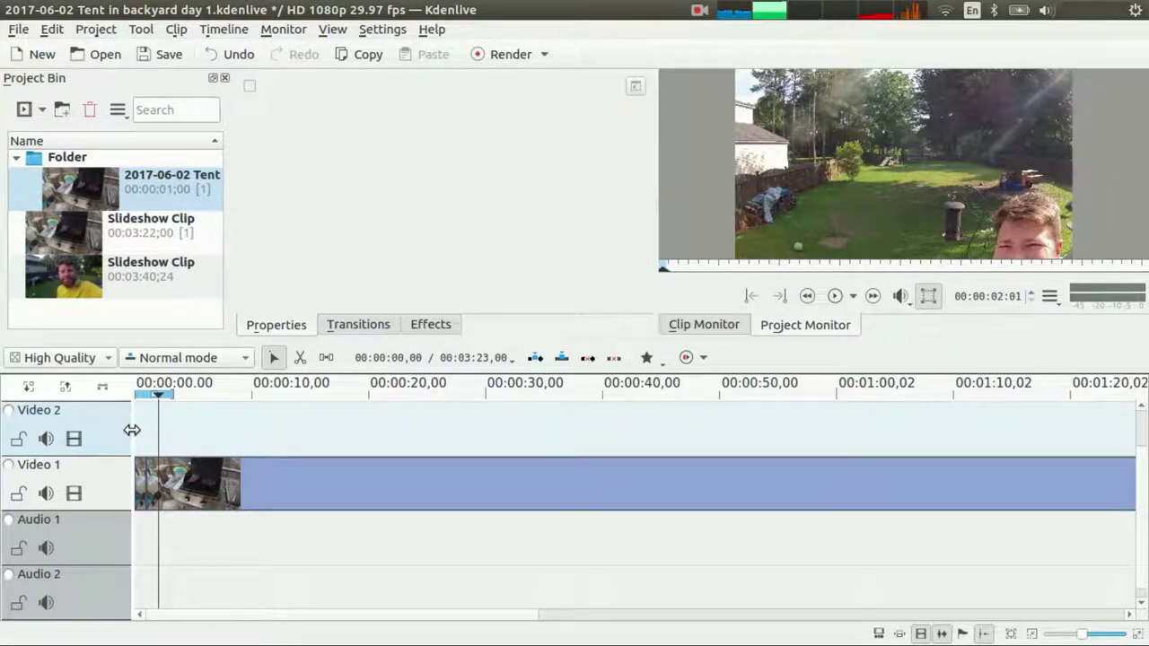
key("l")
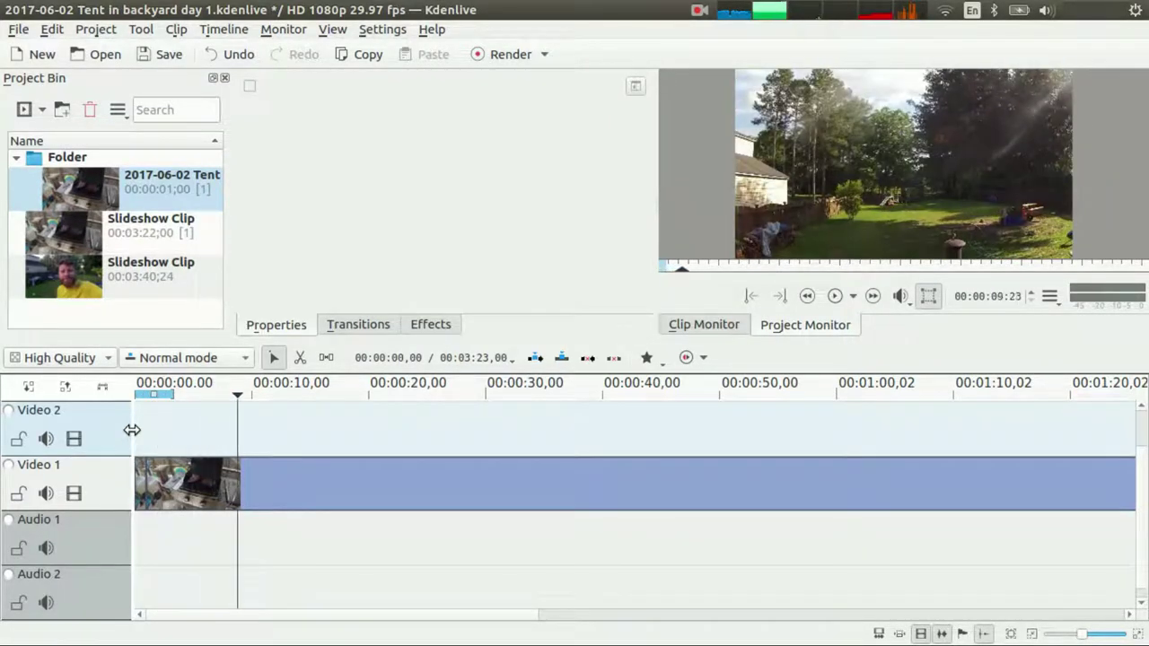
key("j")
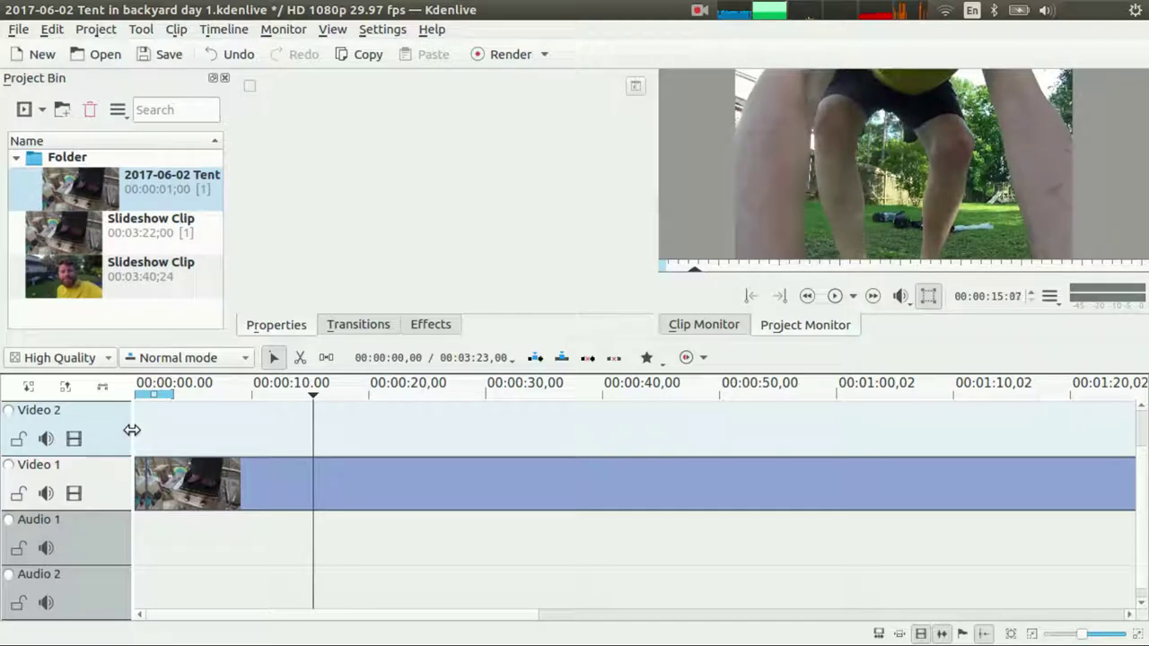
left_click(128, 437)
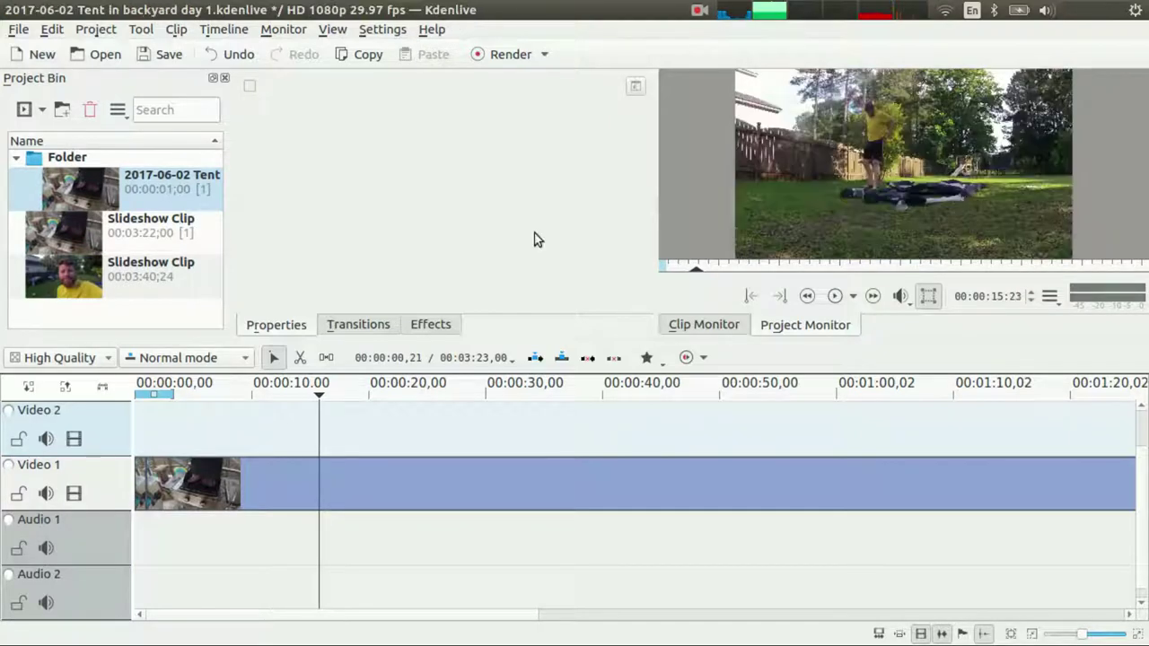
- Split the slideshow clip on Video 1 at 00:00:02:12, where the empty backyard view begins
key("j")
key("j")
key("j")
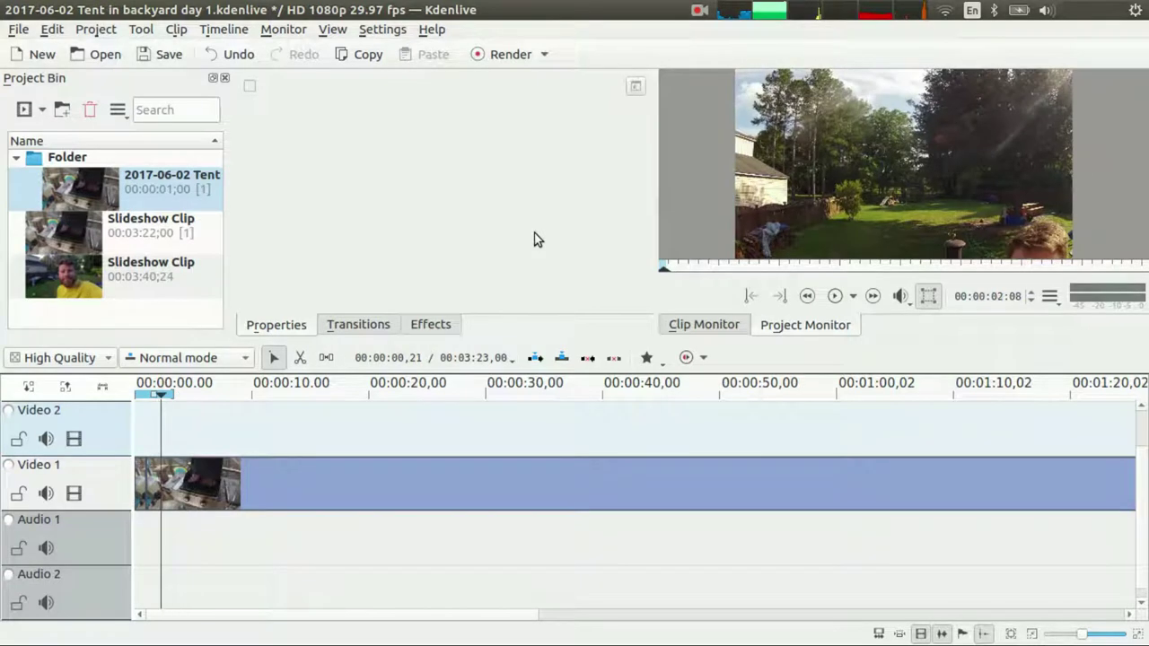
key("Right")
key("Right")
key("Right")
key("Right")
key("Right")
key("Right")
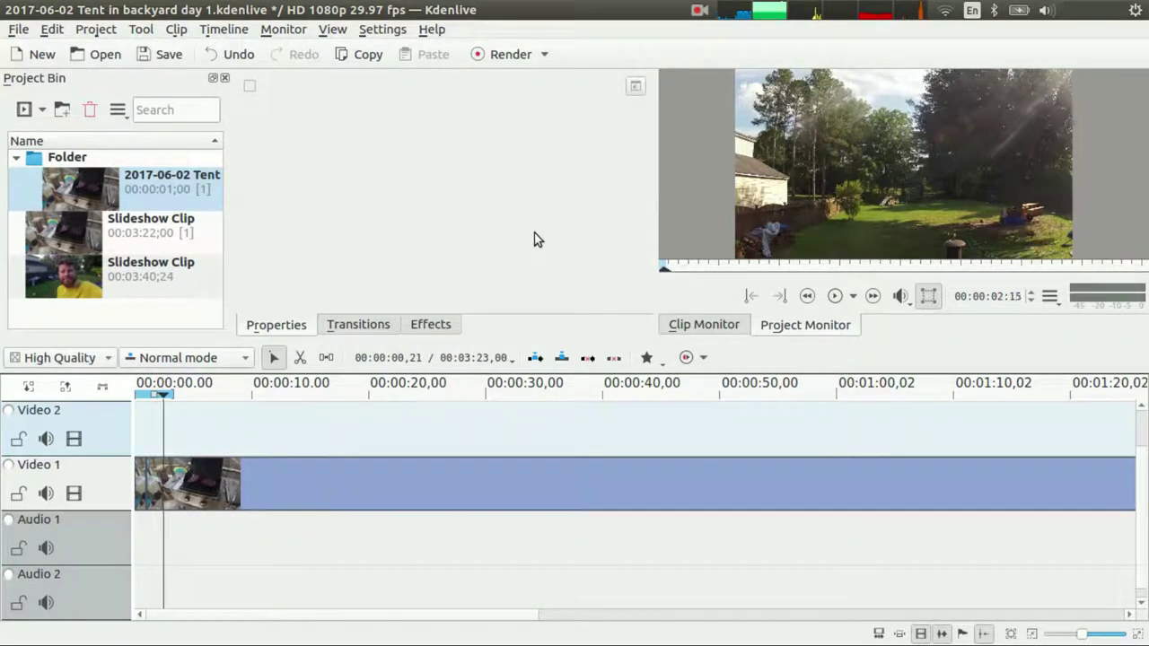
key("Left")
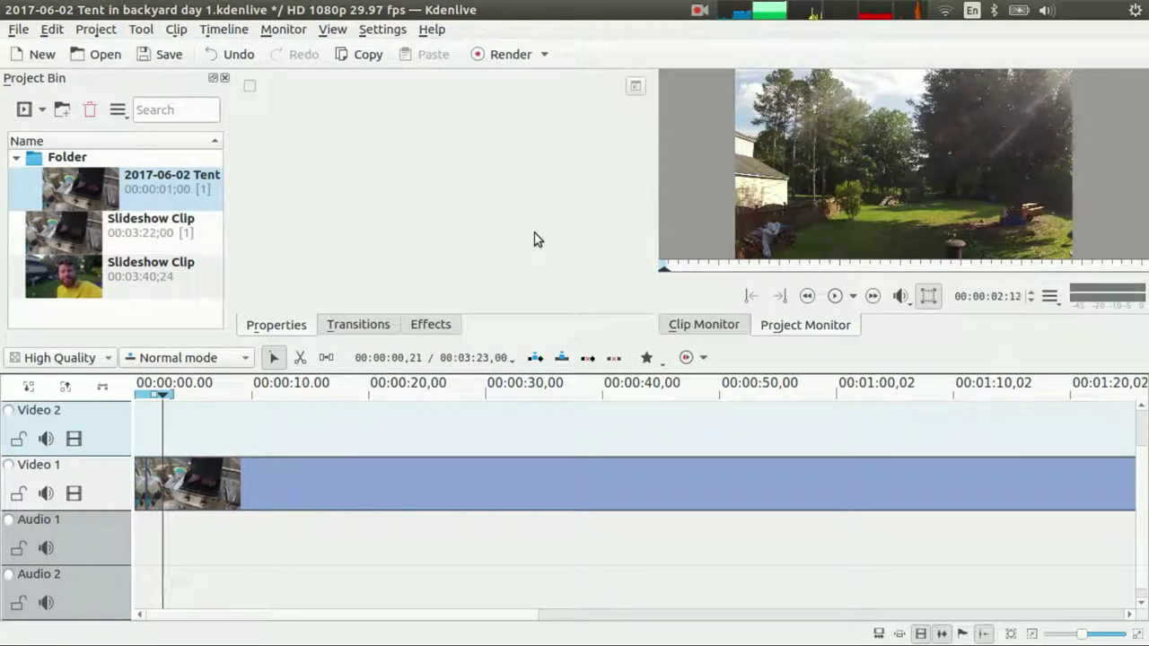
key("Left")
key("Right")
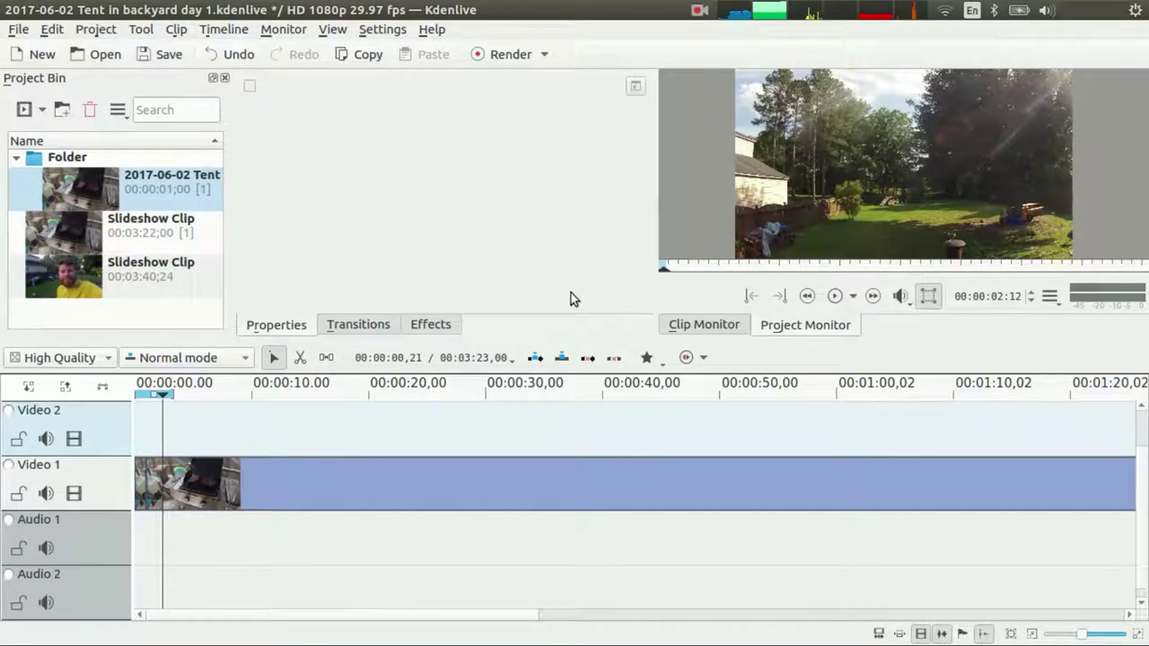
left_click(206, 501)
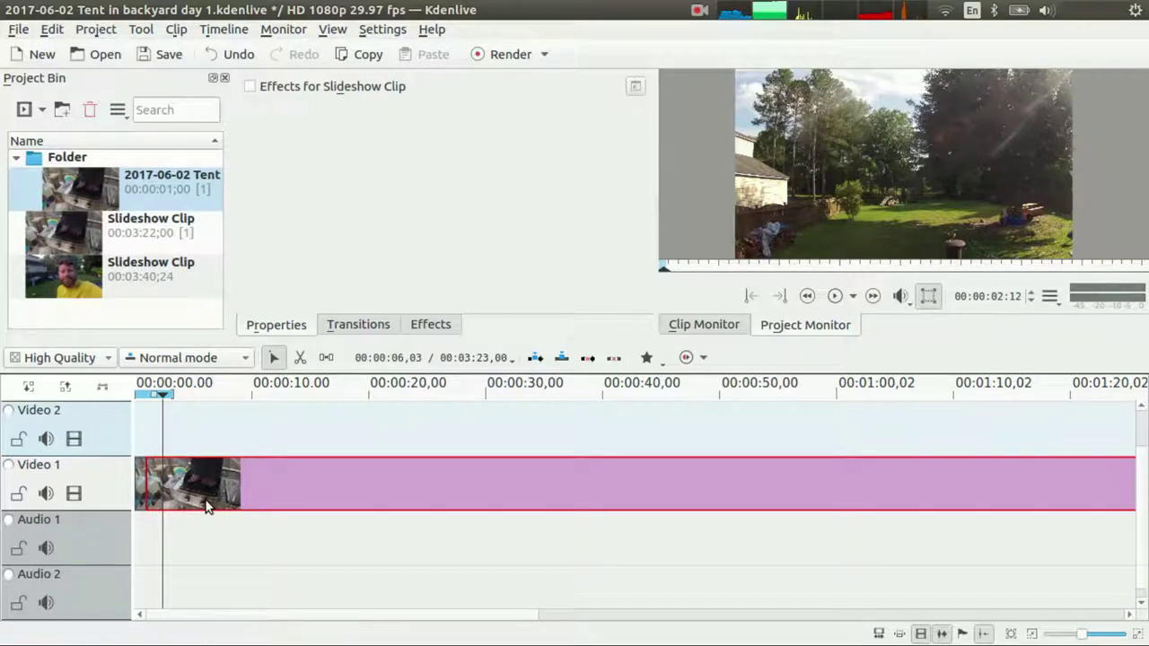
key("shift+r")
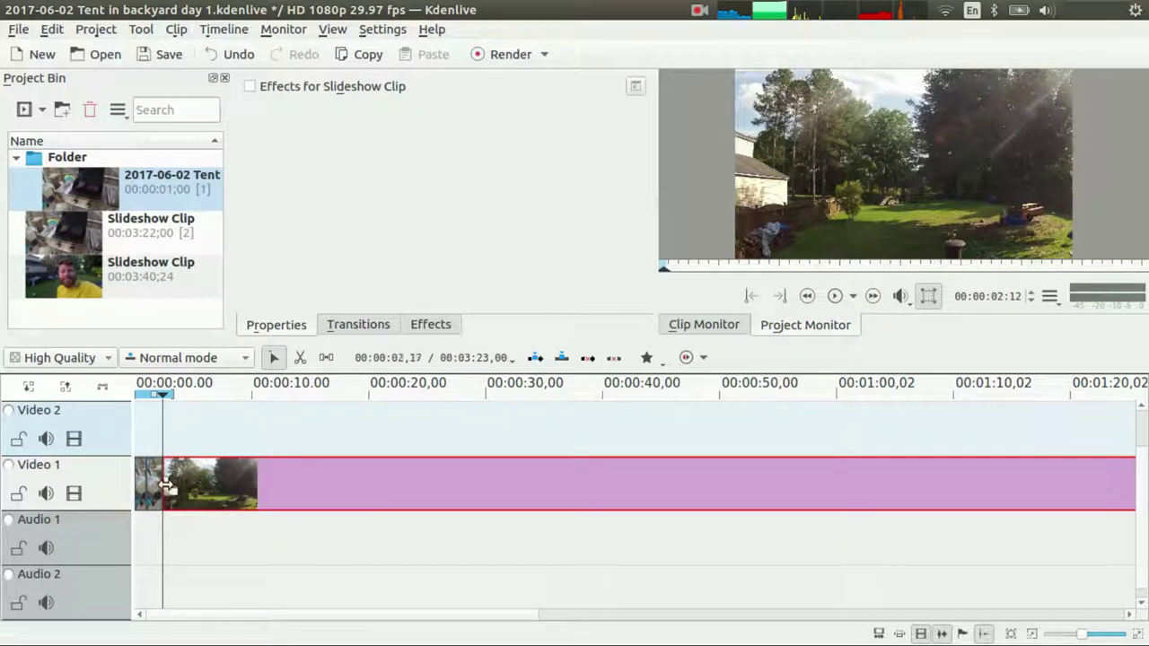
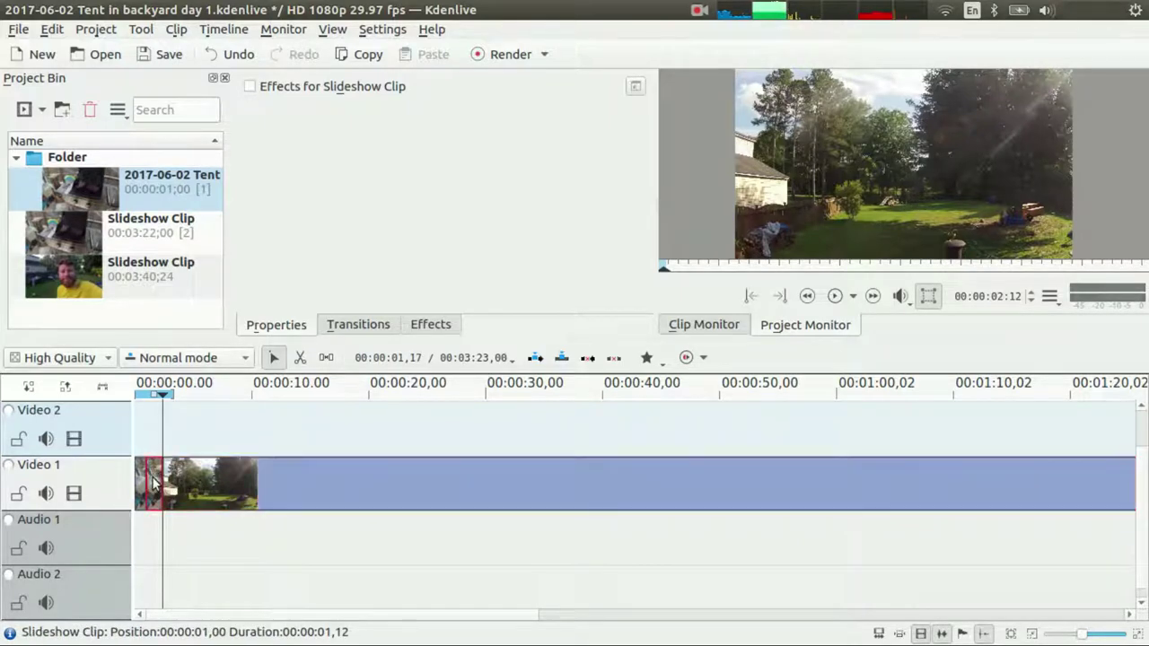
- Delete the short opening slideshow piece and the still image from Video 1, and move the remaining slideshow clip to the timeline start
key("Delete")
left_click(141, 477)
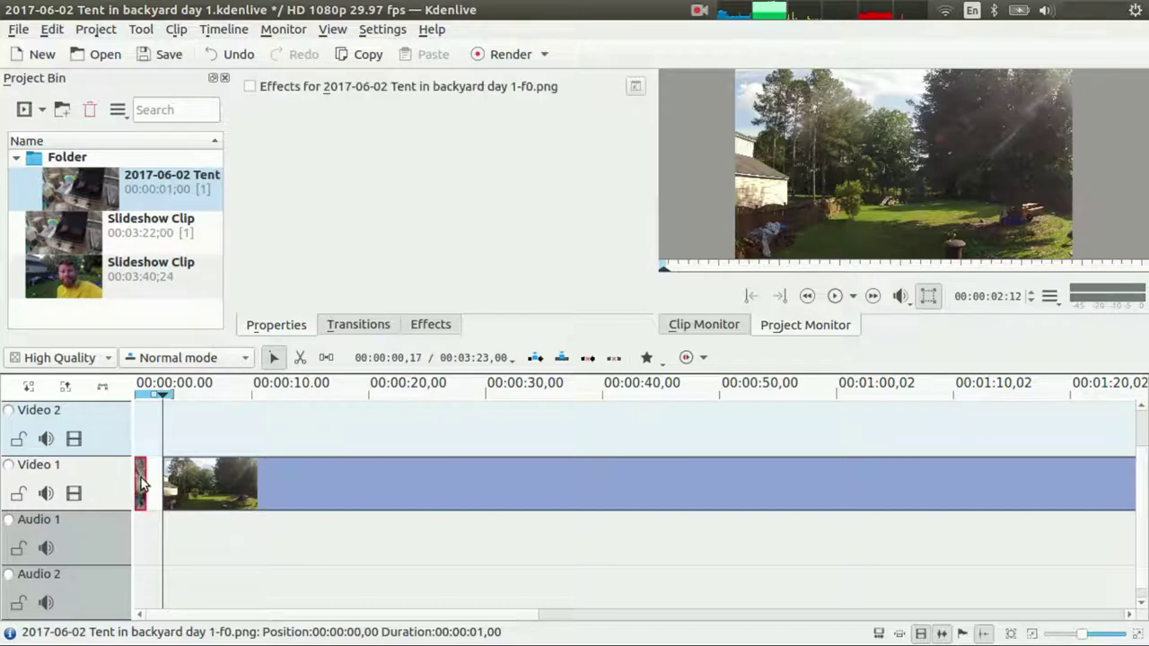
key("Delete")
left_click_drag(219, 477, 191, 477)
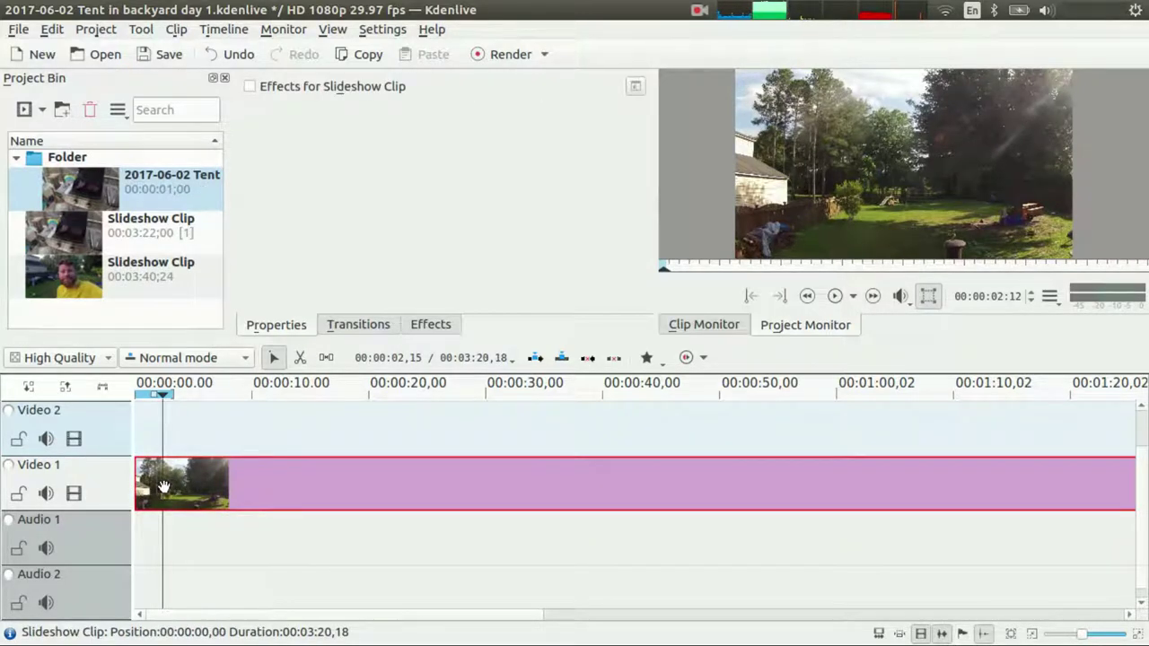
- Play the trimmed slideshow from the start, and step back frame by frame from 00:00:08:00 to 00:00:07:03 to examine the photos
key("Home")
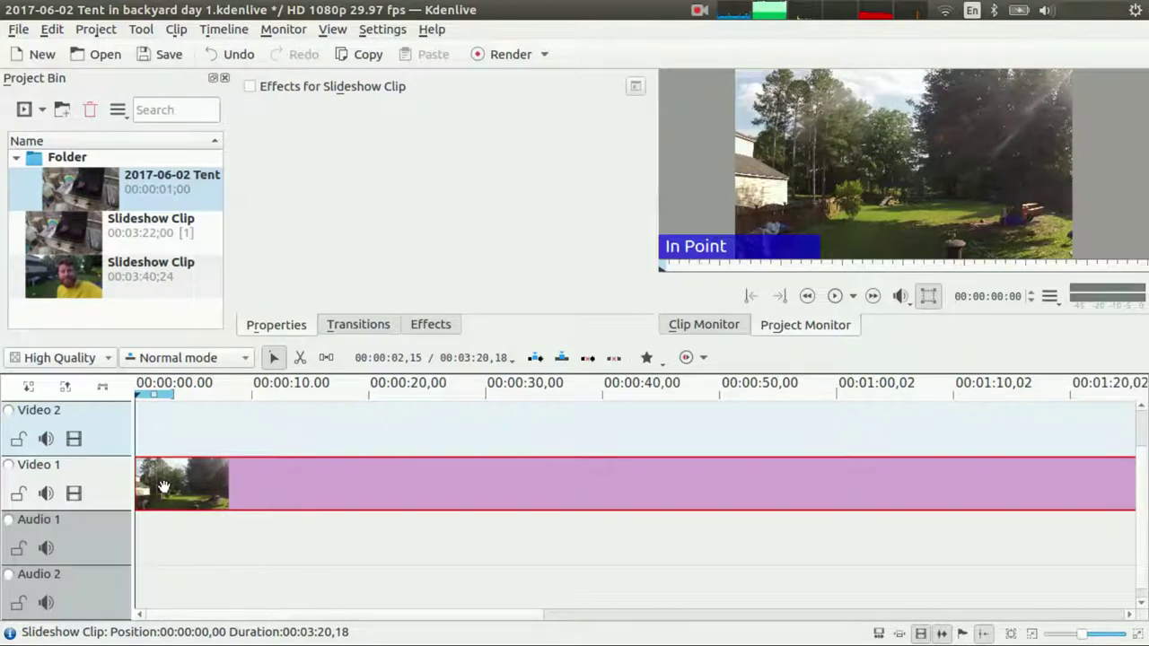
key("space")
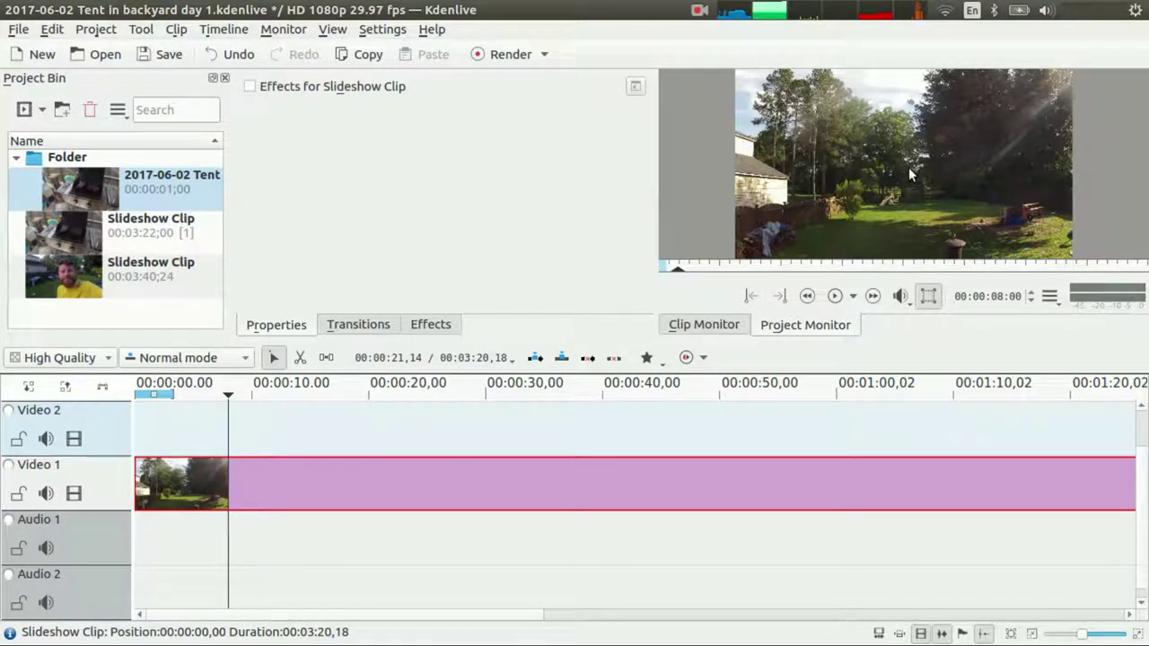
key("Left")
key("Left")
key("Left")
key("Left")
key("Left")
key("Left")
key("Left")
key("Left")
key("Left")
key("Left")
key("Left")
key("Left")
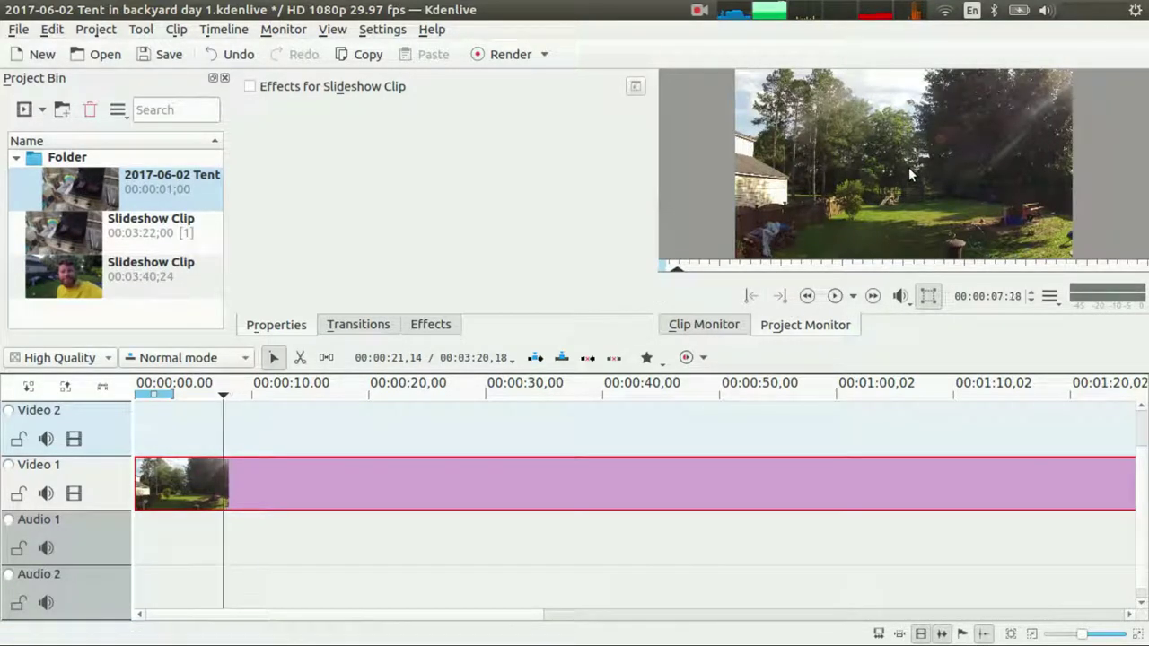
key("Left")
key("Left")
key("Left")
key("Left")
key("Left")
key("Left")
key("Left")
key("Left")
key("Left")
key("Left")
key("Left")
key("Left")
key("Left")
key("Left")
key("Left")
key("Left")
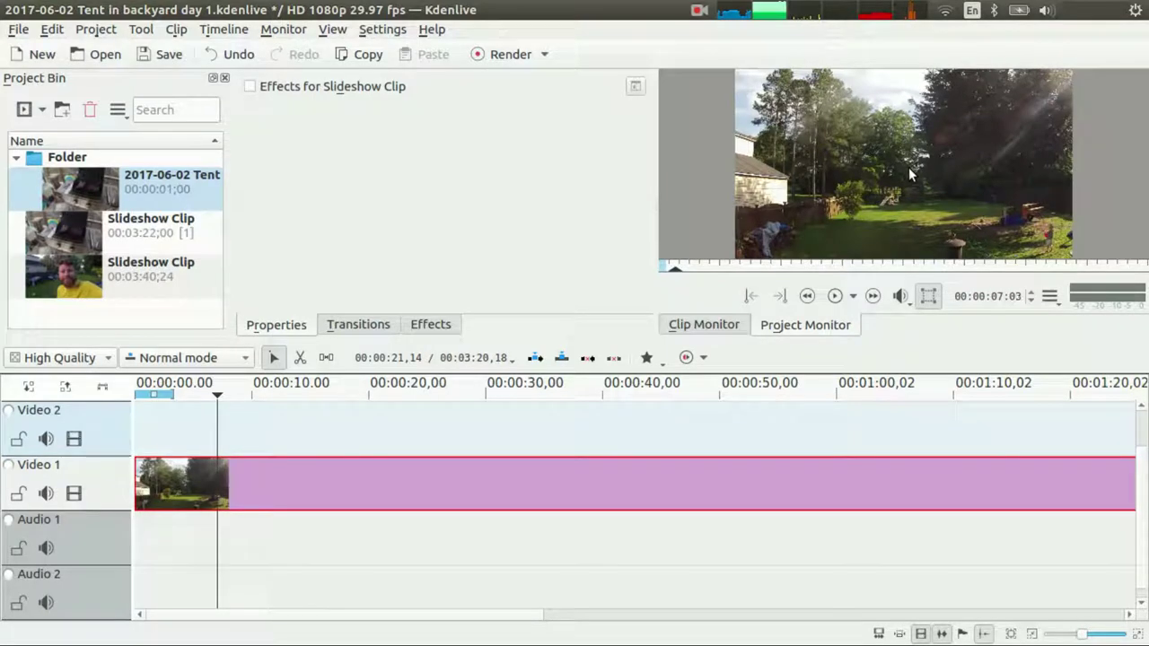
- Preview the slideshow full screen and split the clip at 00:00:12:05, where the fixed yard view gives way to the yellow-shirt close-up
double_click(986, 186)
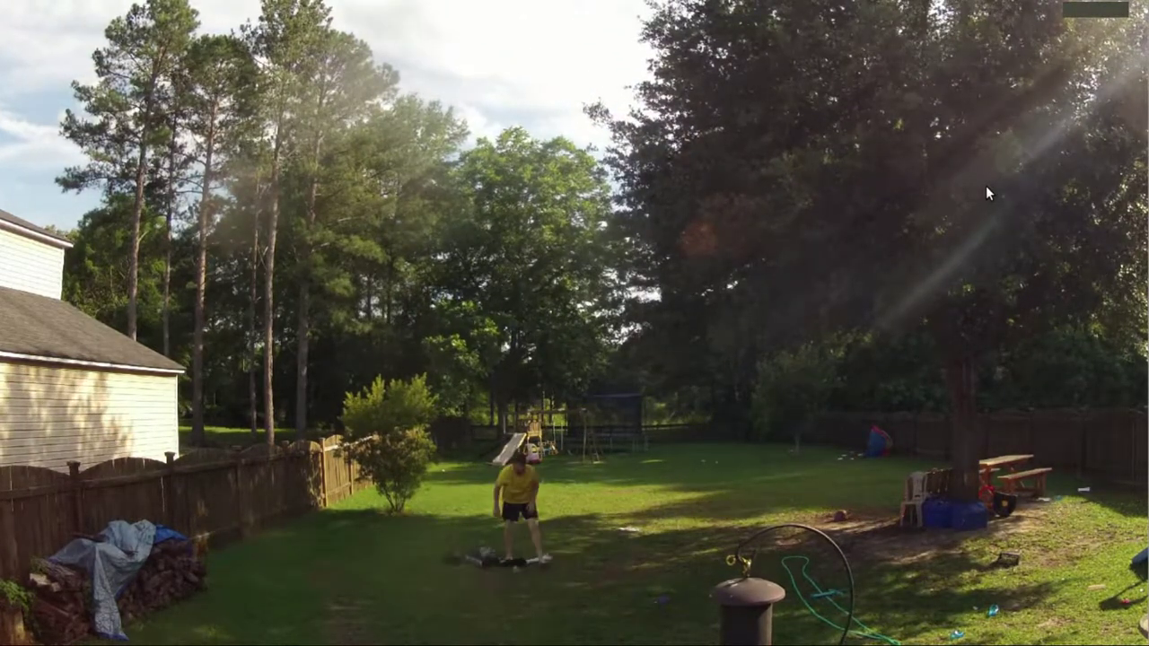
key("Escape")
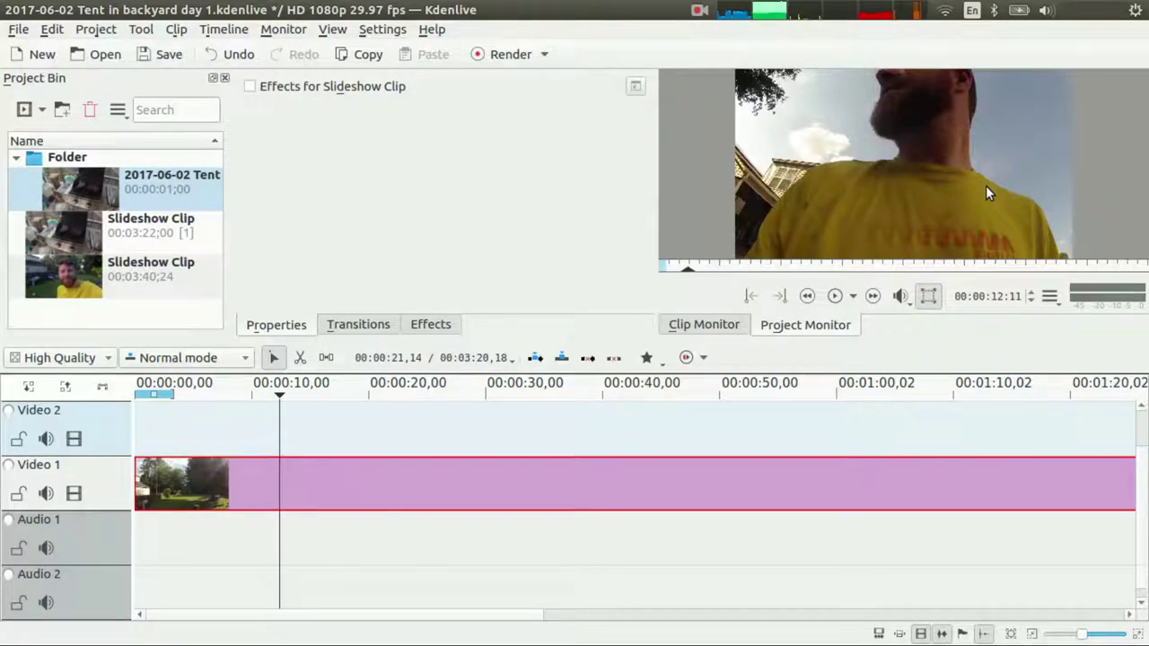
key("Left")
key("Left")
key("Left")
key("Left")
key("Left")
key("Left")
key("Left")
key("Right")
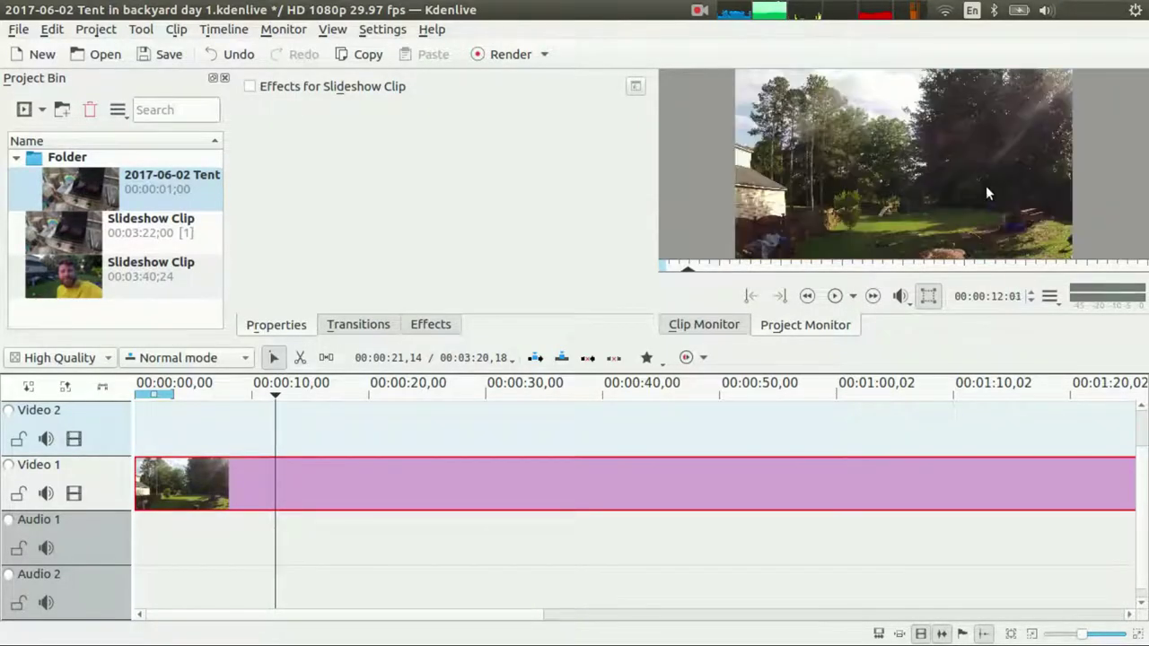
key("Right")
key("Left")
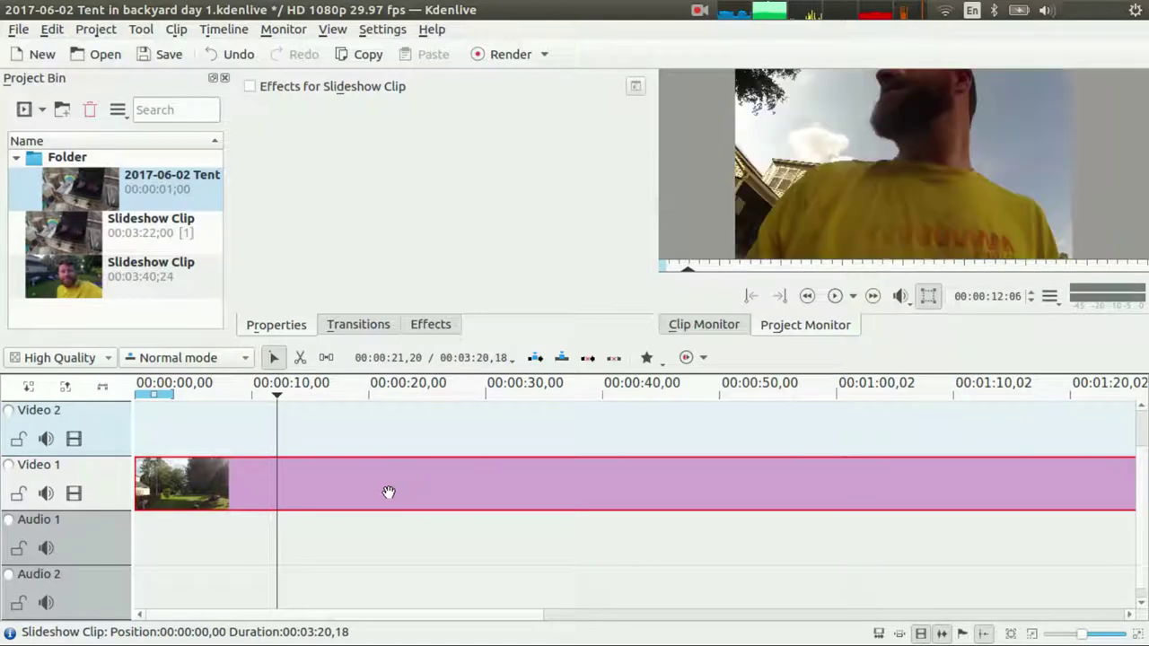
key("Right")
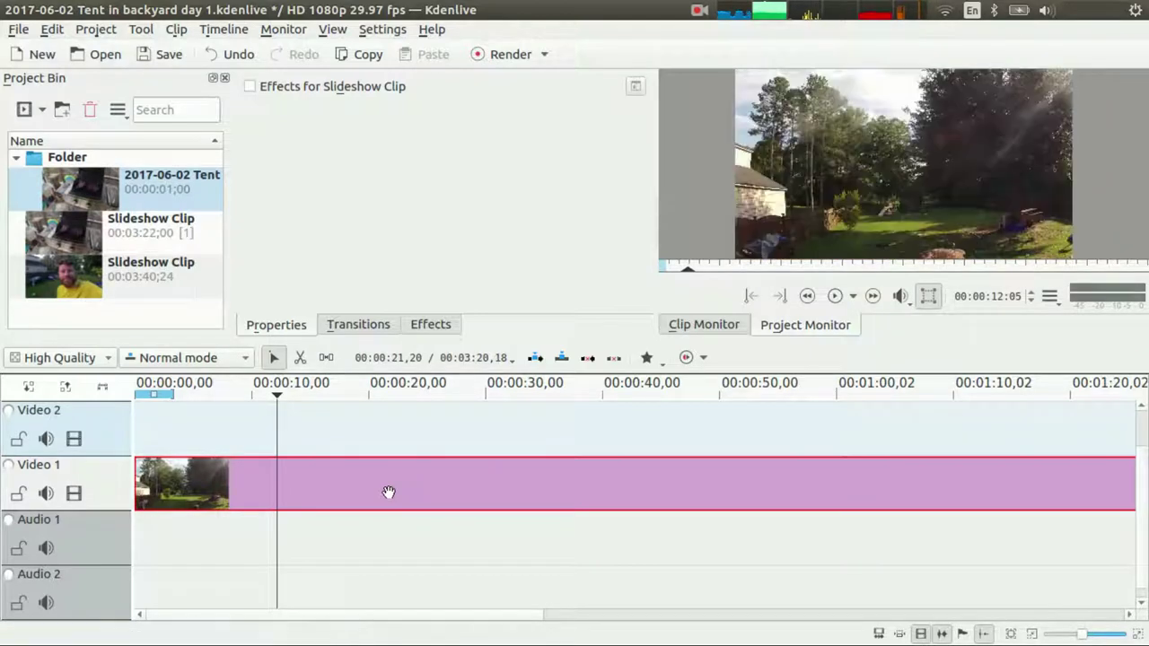
key("Left")
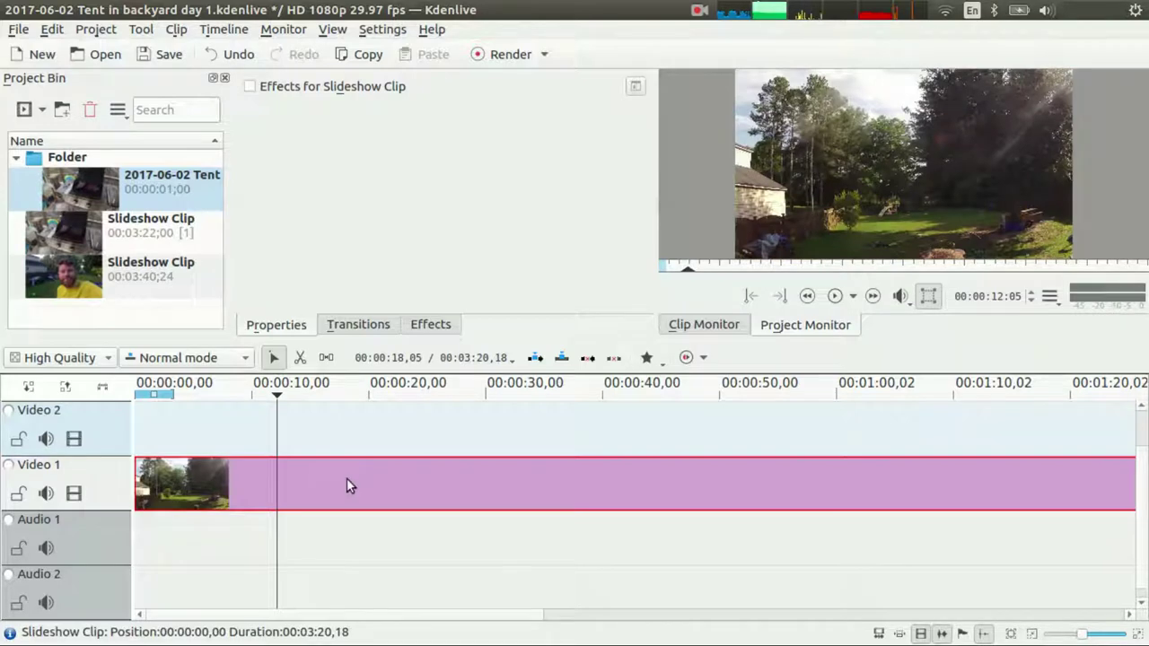
key("shift+r")
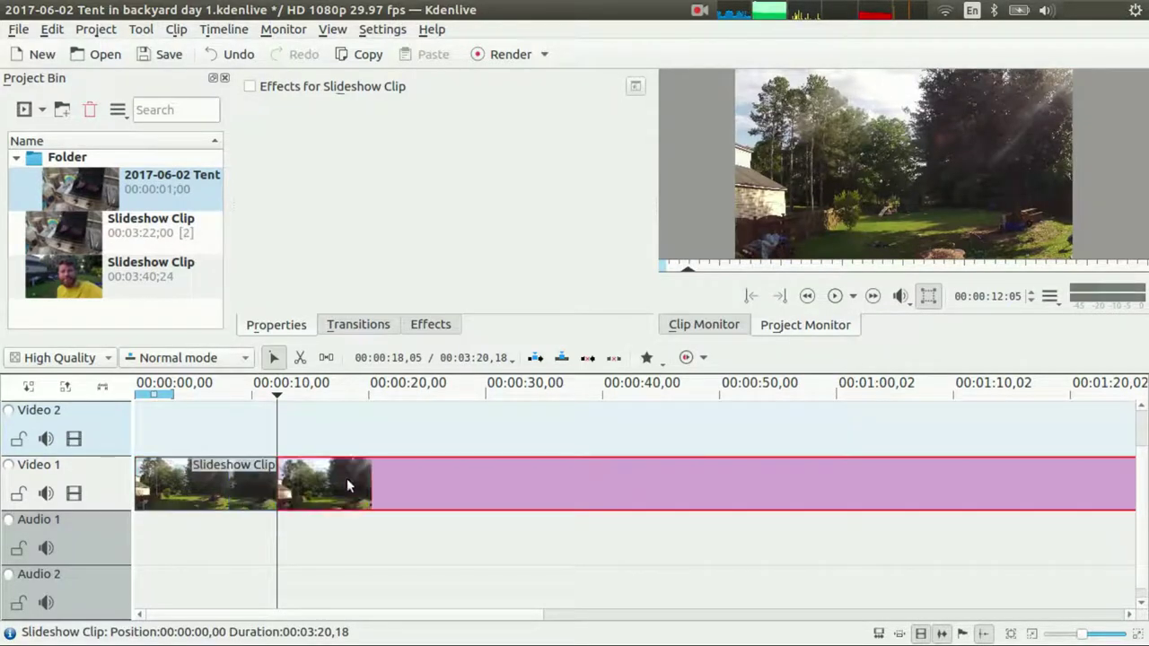
- Step forward frame by frame from 00:00:12:05 past 00:00:13:11 to examine the camera-setup shots and the tent photos after them
key("Right")
key("Right")
key("Right")
key("Right")
key("Right")
key("Right")
key("Right")
key("Right")
key("Right")
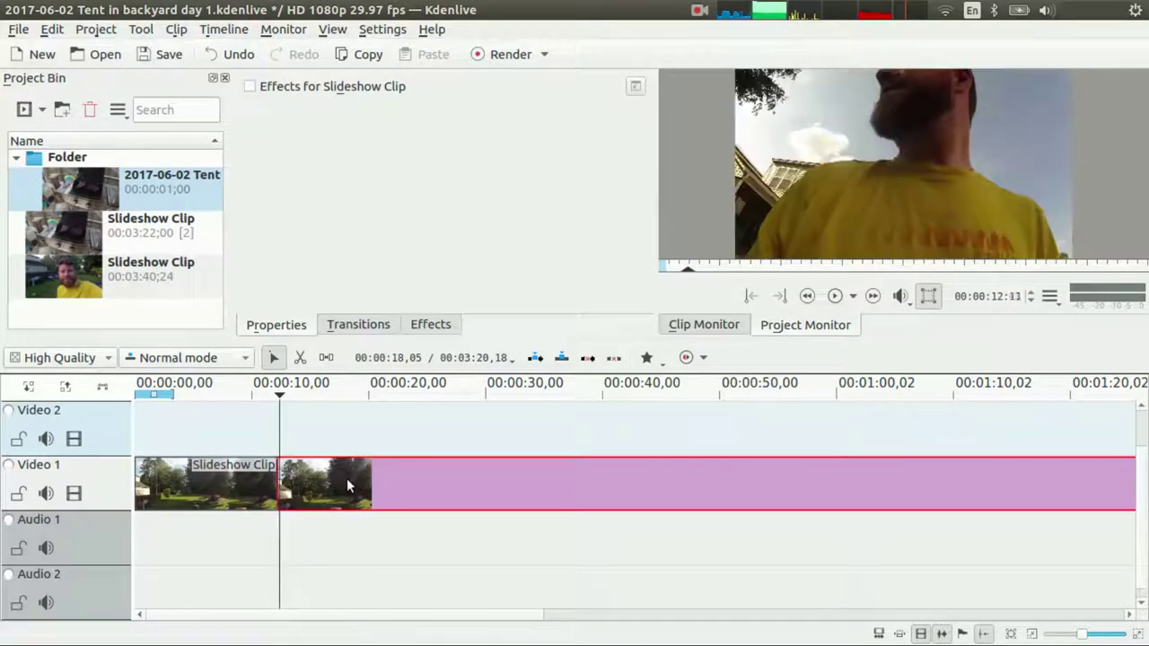
key("Right")
key("Right")
key("Right")
key("Right")
key("Right")
key("Right")
key("Right")
key("Right")
key("Right")
key("Right")
key("Right")
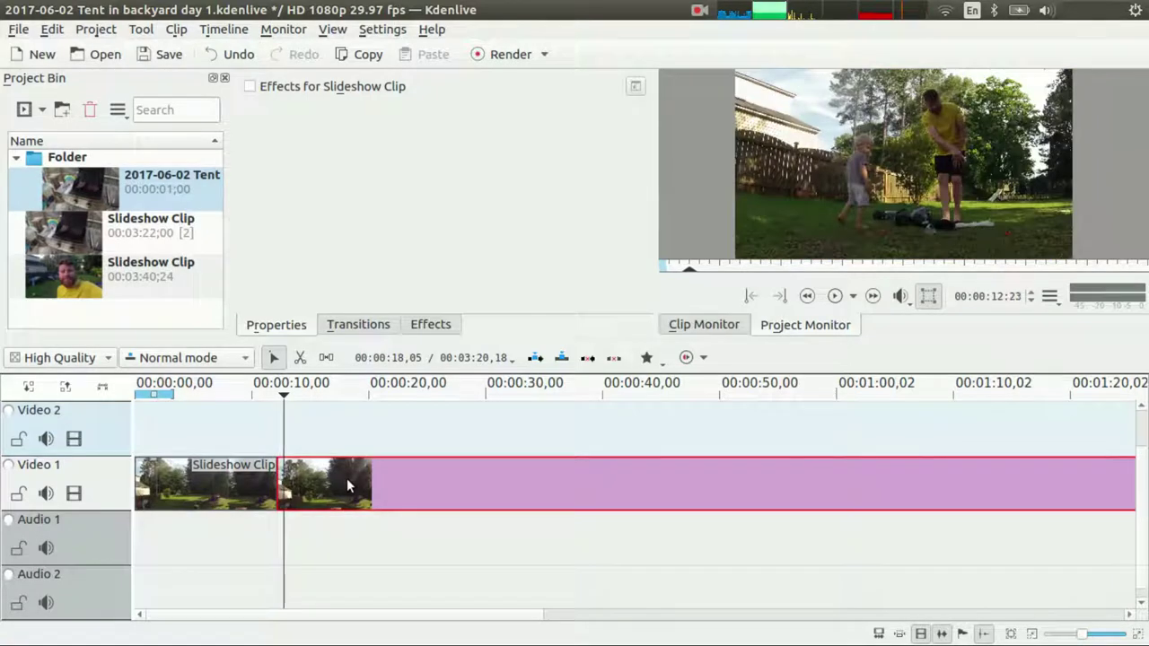
key("Right")
key("Right")
key("Right")
key("Right")
key("Right")
key("Right")
key("Right")
key("Right")
key("Right")
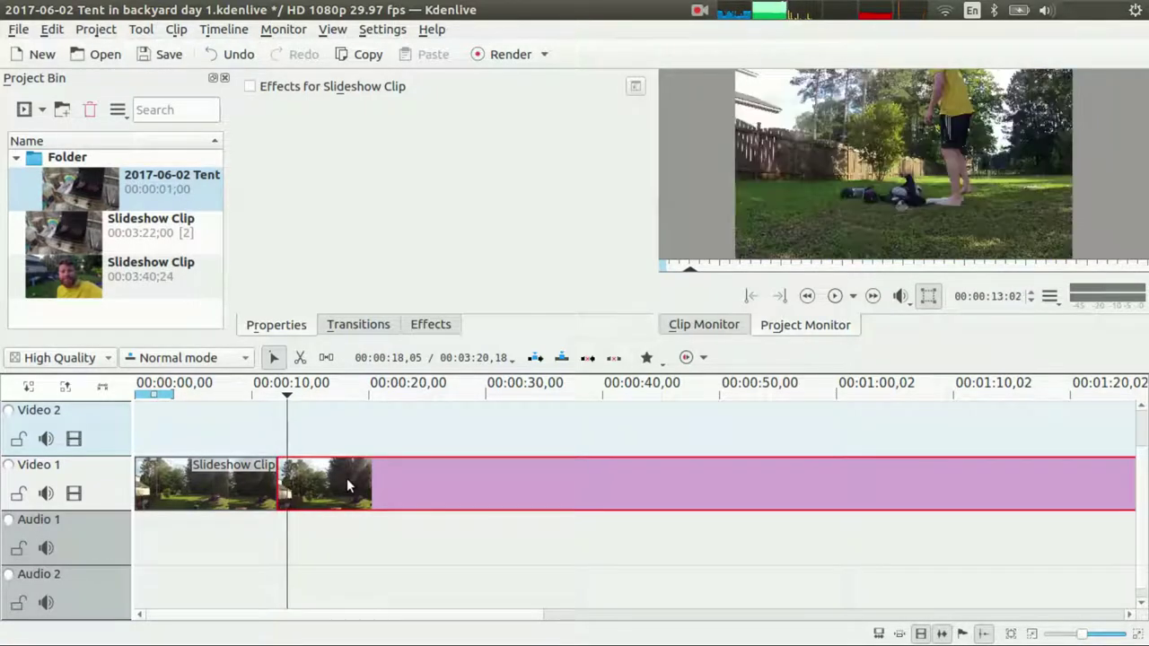
key("Right")
key("Right")
key("Right")
key("Right")
key("Right")
key("Right")
key("Right")
key("Right")
key("Right")
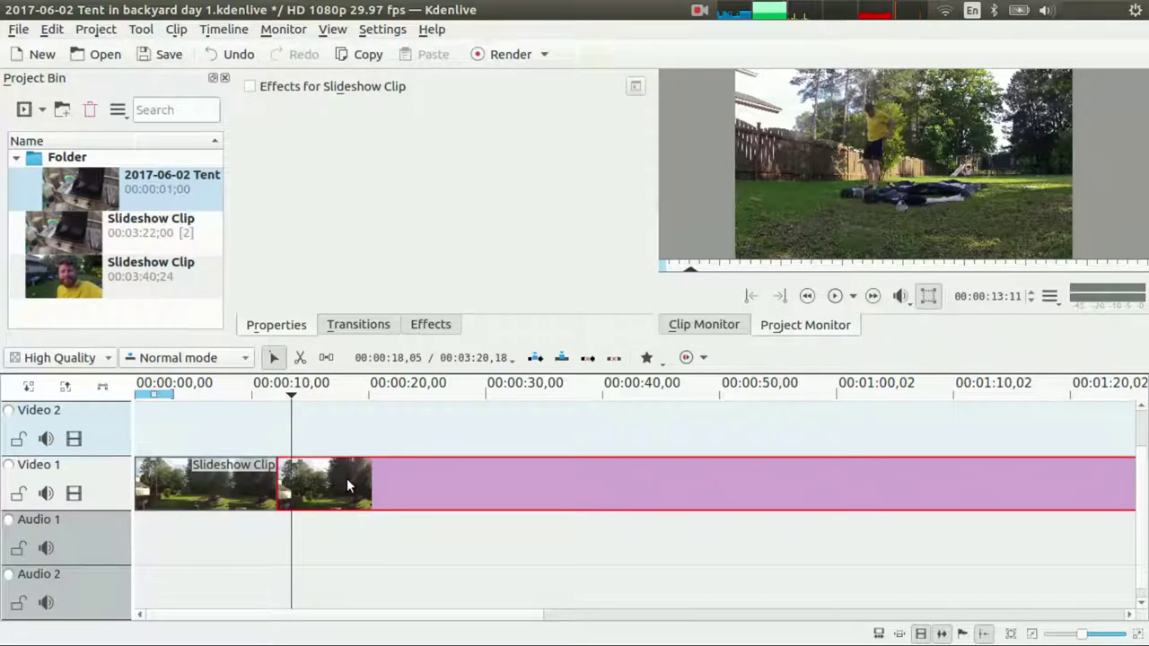
- Step back frame by frame to 00:00:12:17 to examine which close-up and lawn shots need cutting
key("Left")
key("Left")
key("Left")
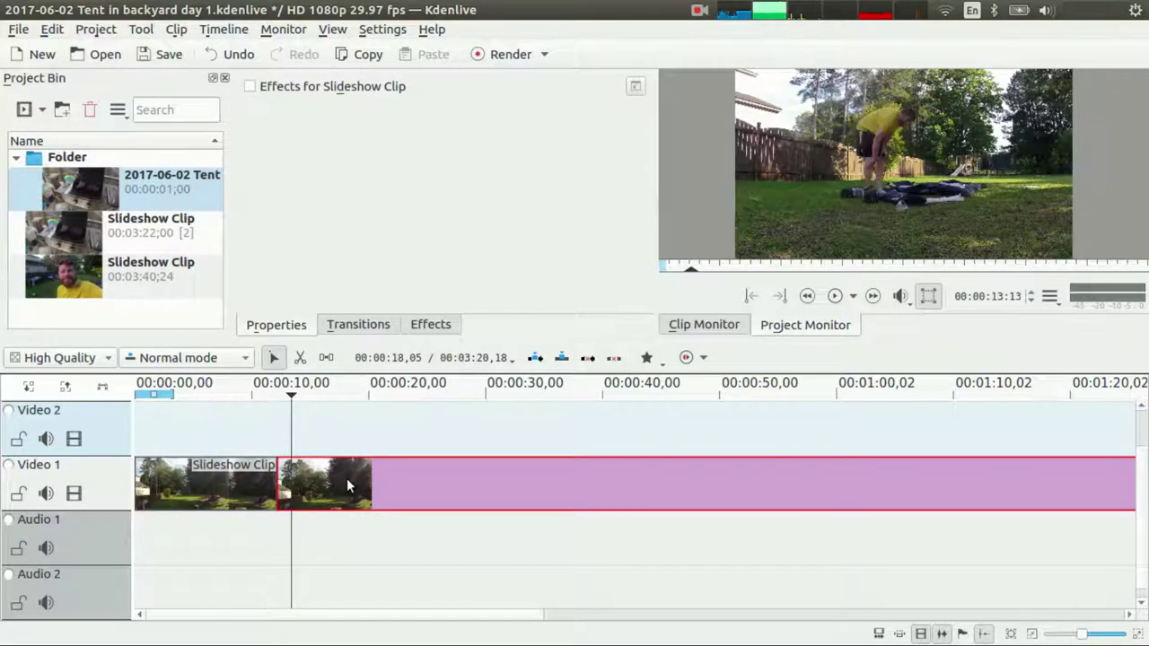
key("Left")
key("Left")
key("Left")
key("Left")
key("Left")
key("Left")
key("Left")
key("Left")
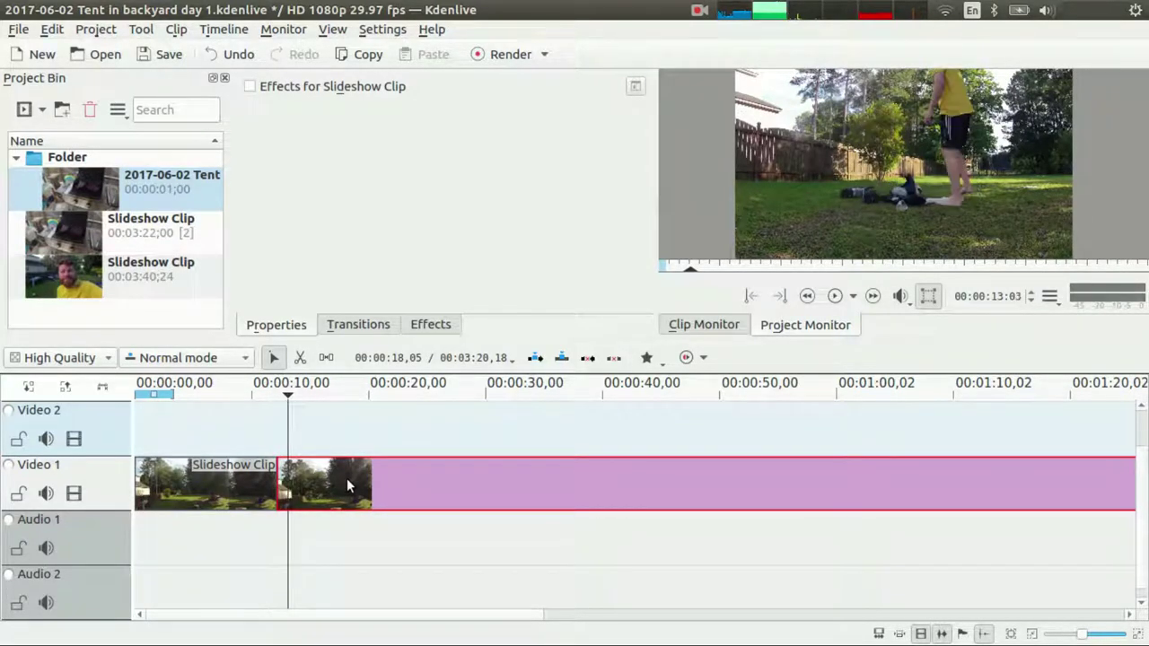
key("Left")
key("Left")
key("Left")
key("Left")
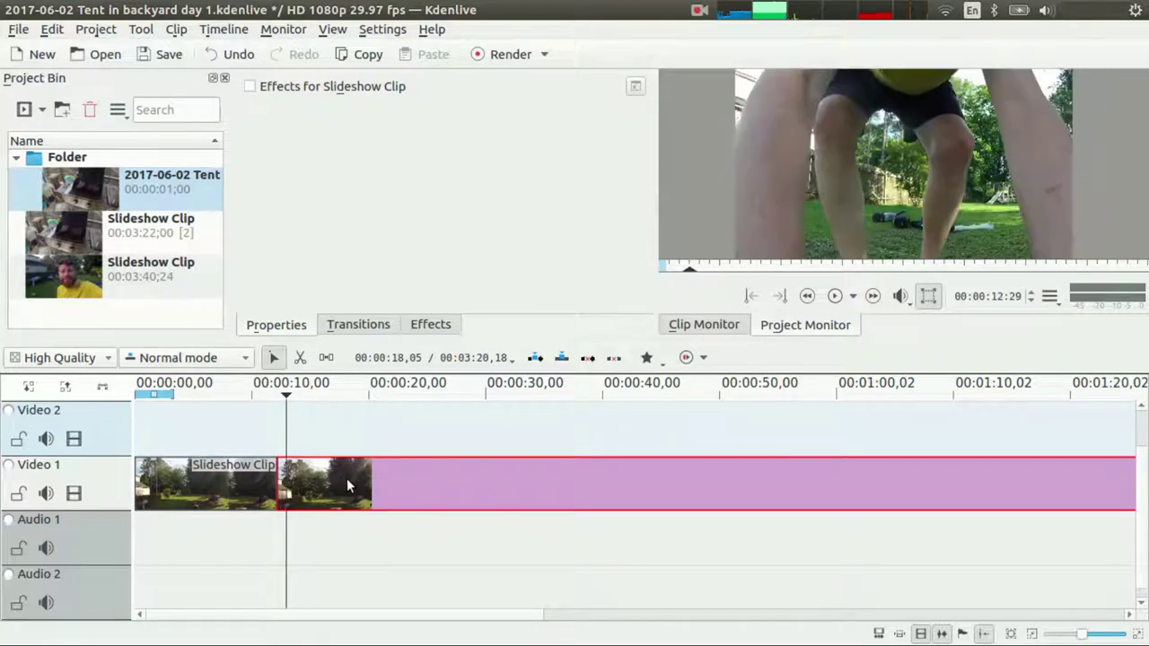
key("Right")
key("Left")
key("Left")
key("Left")
key("Left")
key("Left")
key("Left")
key("Left")
key("Left")
key("Left")
key("Left")
key("Left")
key("Left")
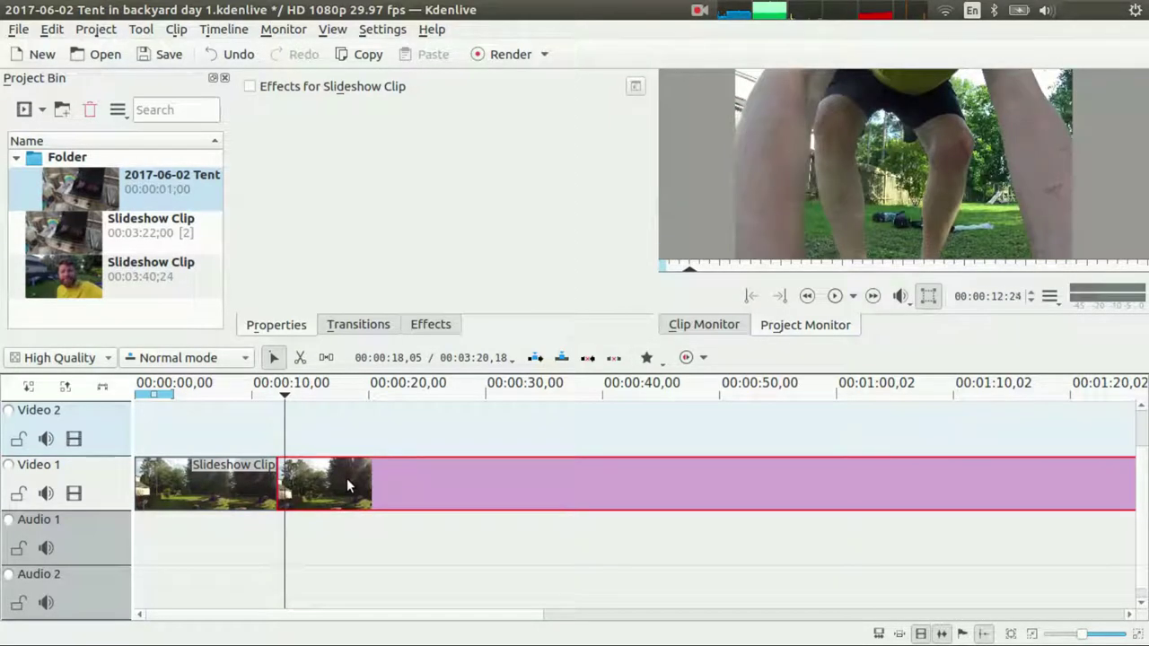
key("Left")
key("Left")
key("Left")
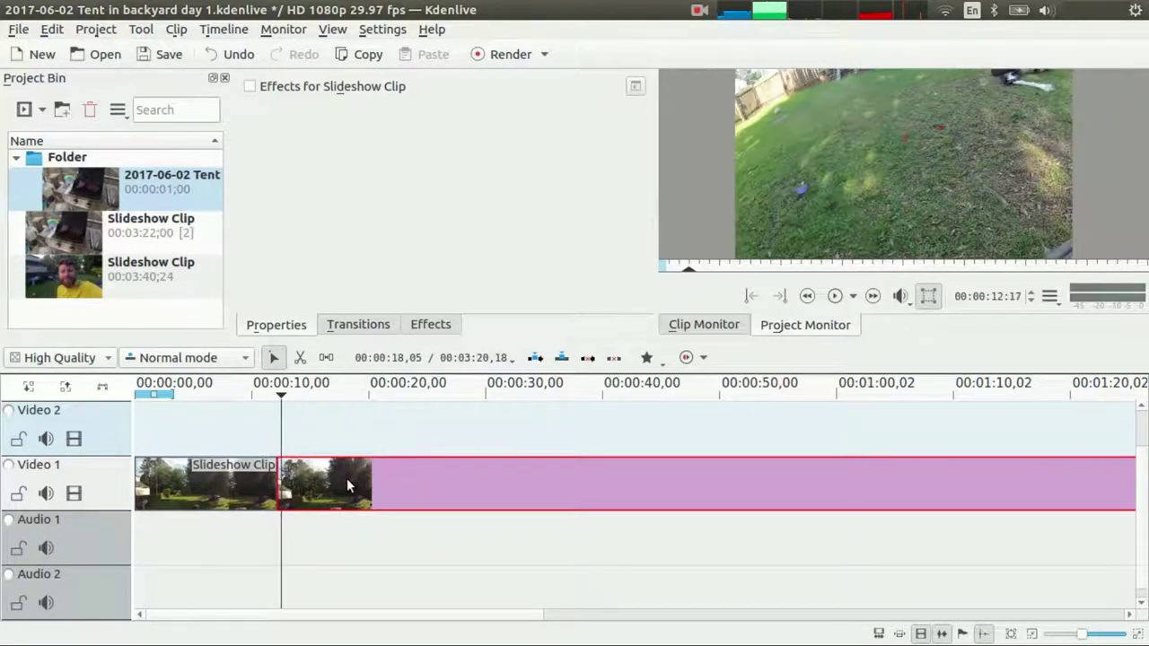
- Split the slideshow clip at 00:00:12:23, where the man and child stand in the yard, and delete the short camera-setup piece before it
key("Right")
key("Right")
key("Right")
key("Right")
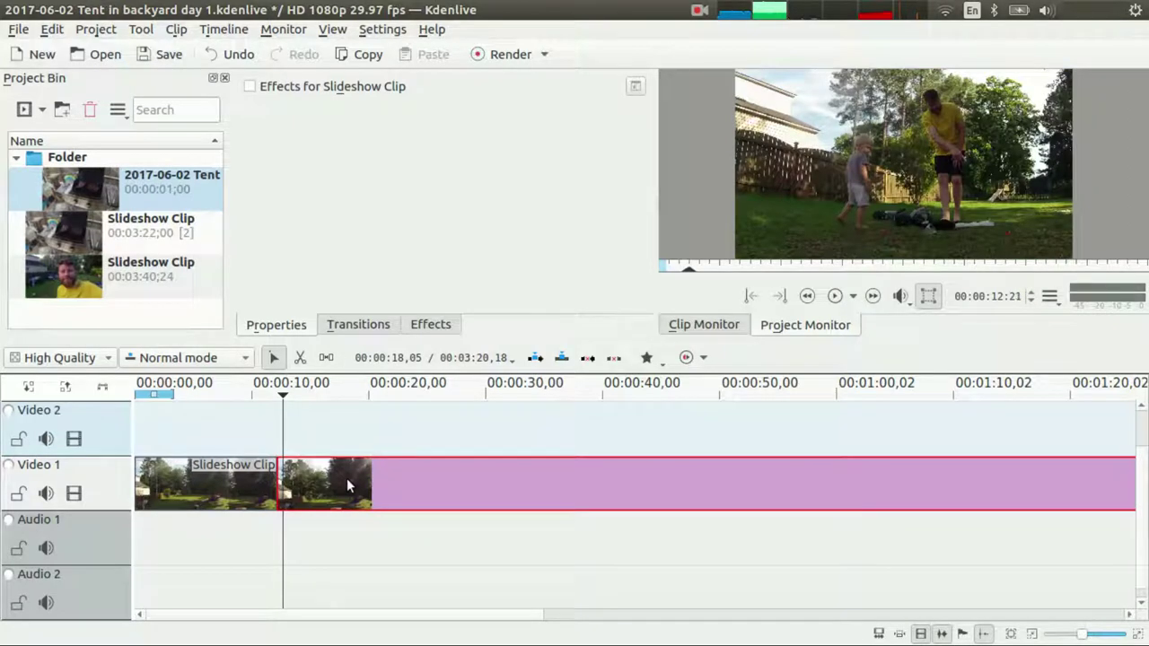
key("Right")
key("Right")
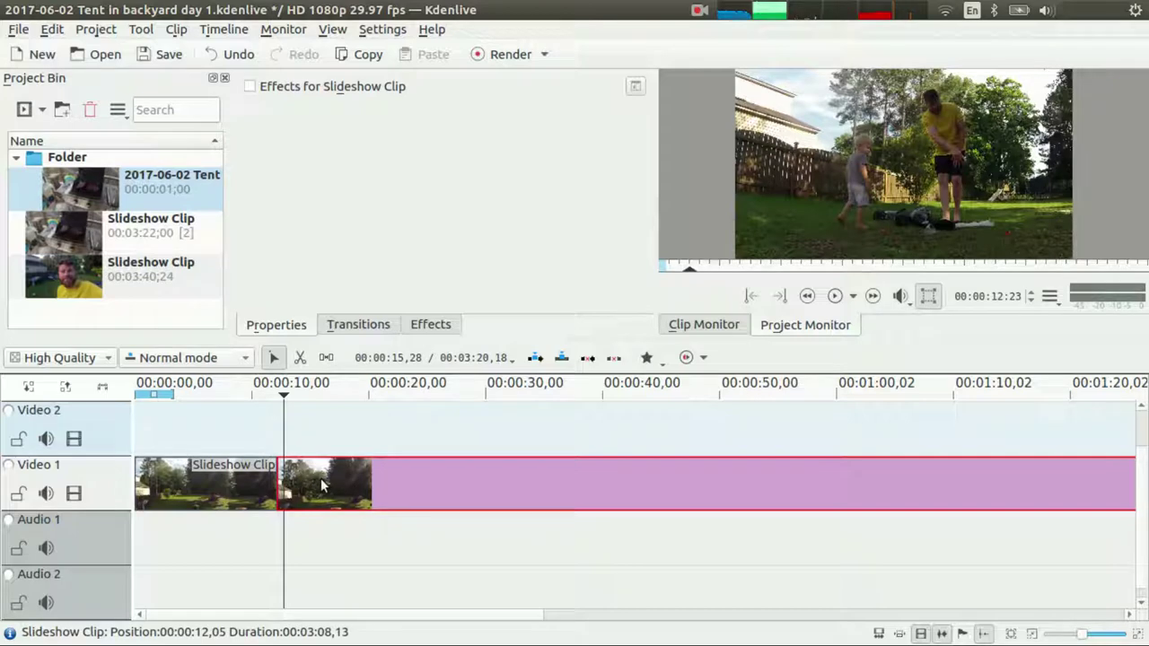
key("shift+r")
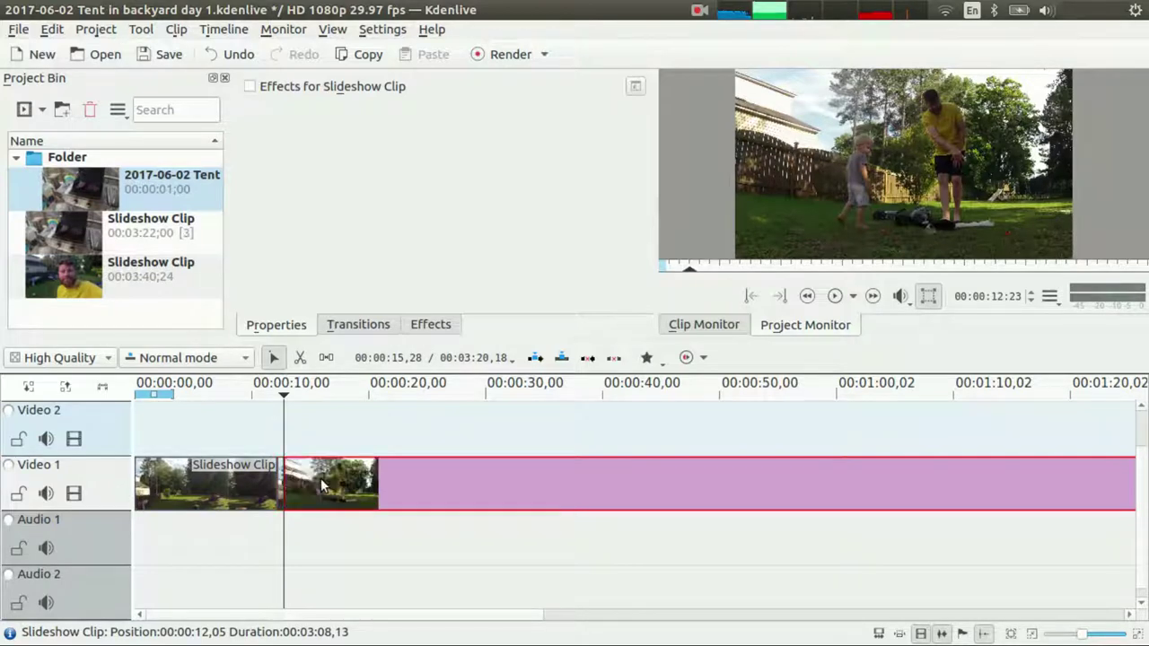
left_click(280, 481)
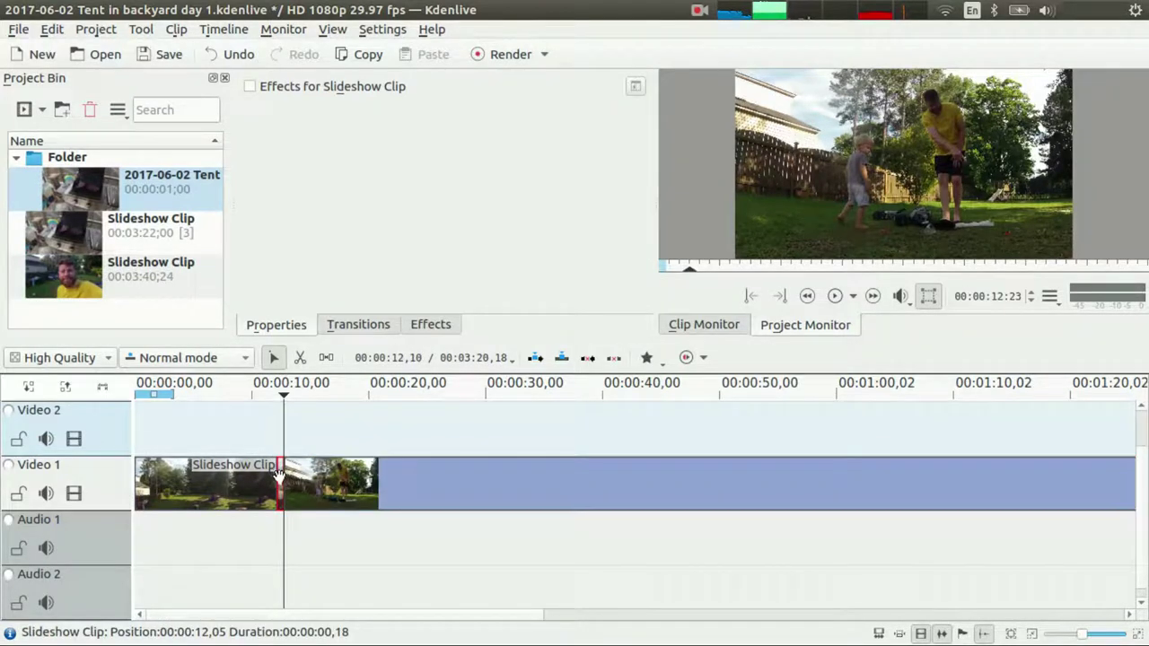
key("Delete")
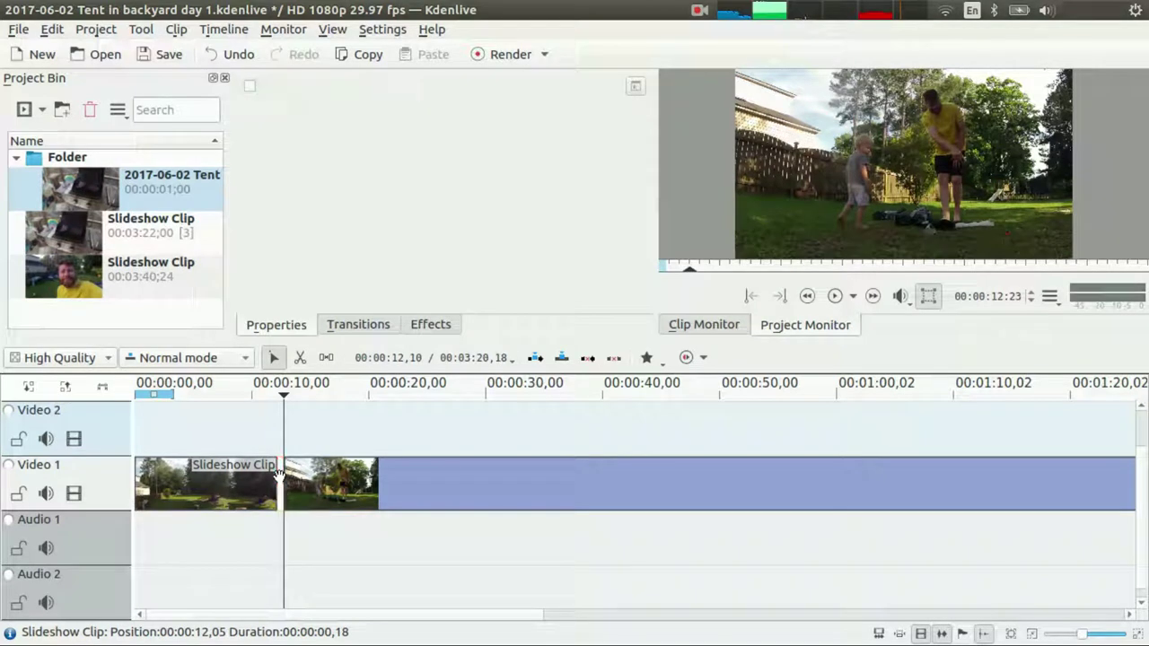
- Extract the frame at 00:00:12:23 to the project as "2017-06-02 Tent in backyard day 1-f383.png"
right_click(860, 161)
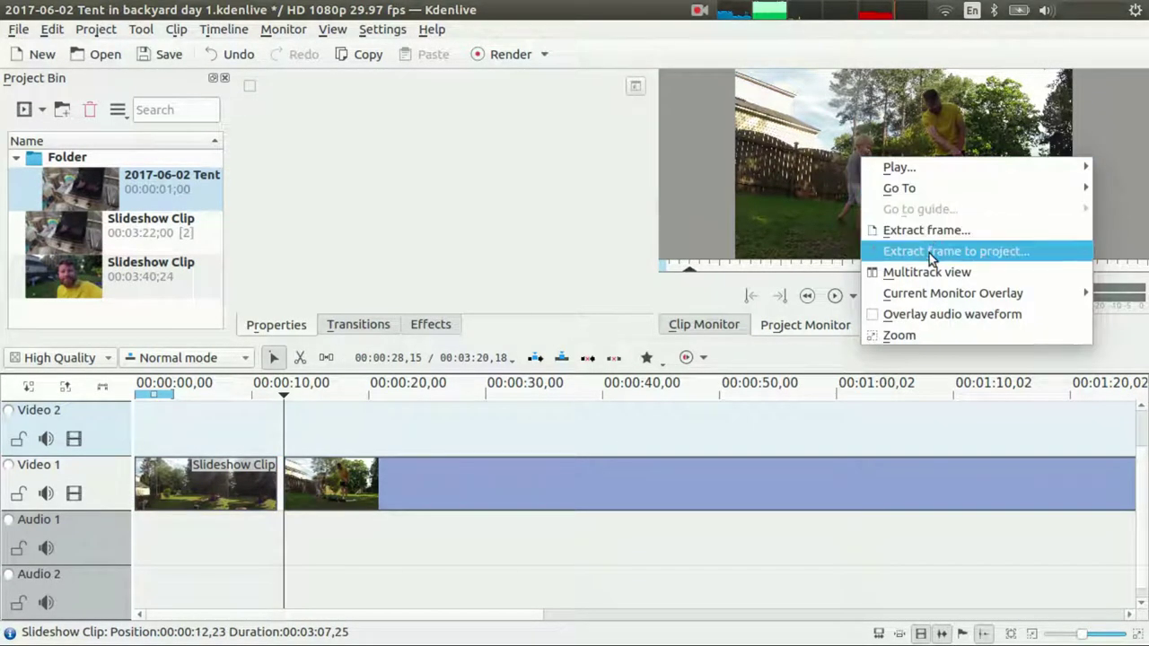
left_click(868, 125)
right_click(867, 118)
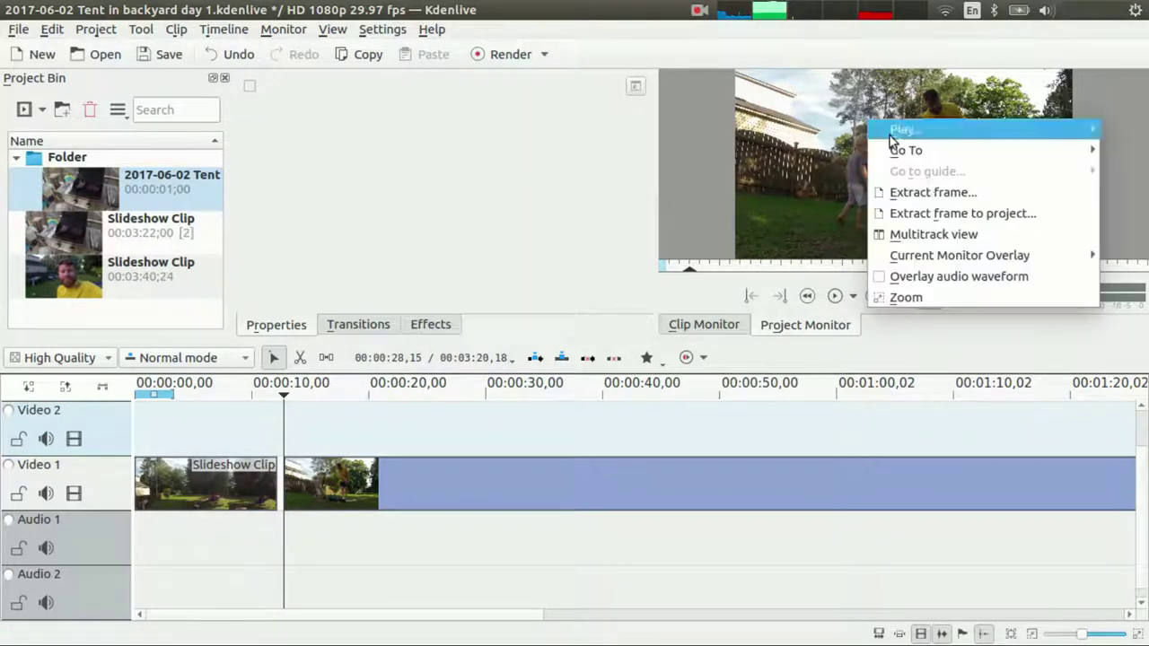
left_click(949, 213)
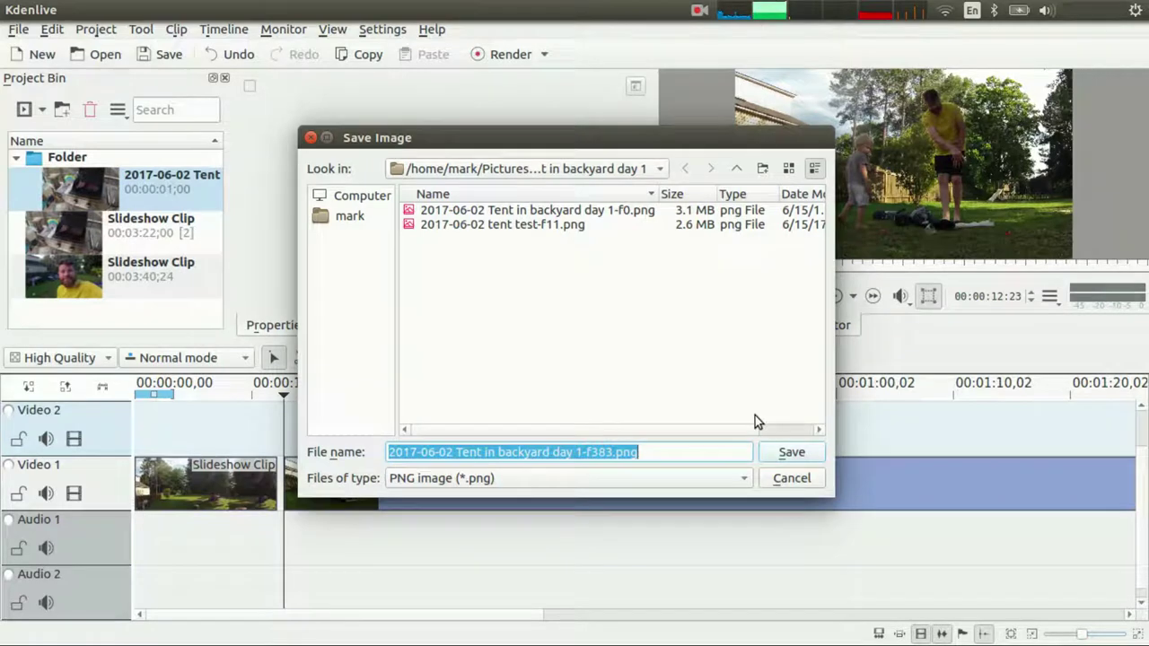
key("Return")
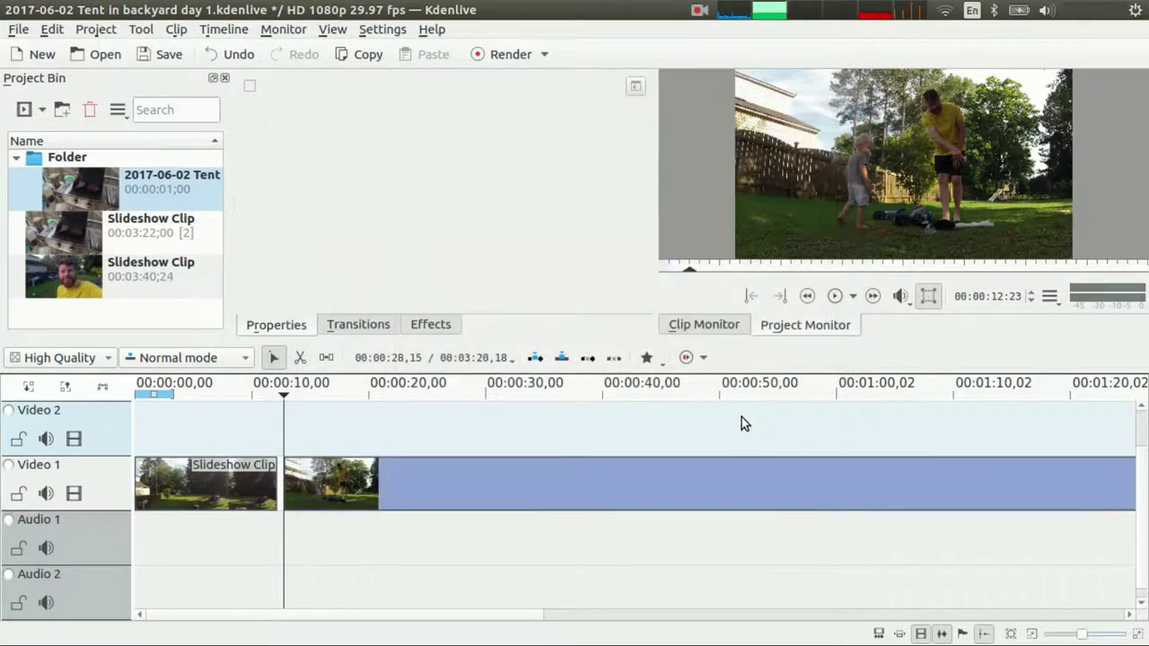
- Place the extracted still in the gap after the first slideshow piece on Video 1, with the remaining slideshow clip directly behind it
left_click_drag(108, 192, 284, 427)
left_click_drag(296, 485, 321, 485)
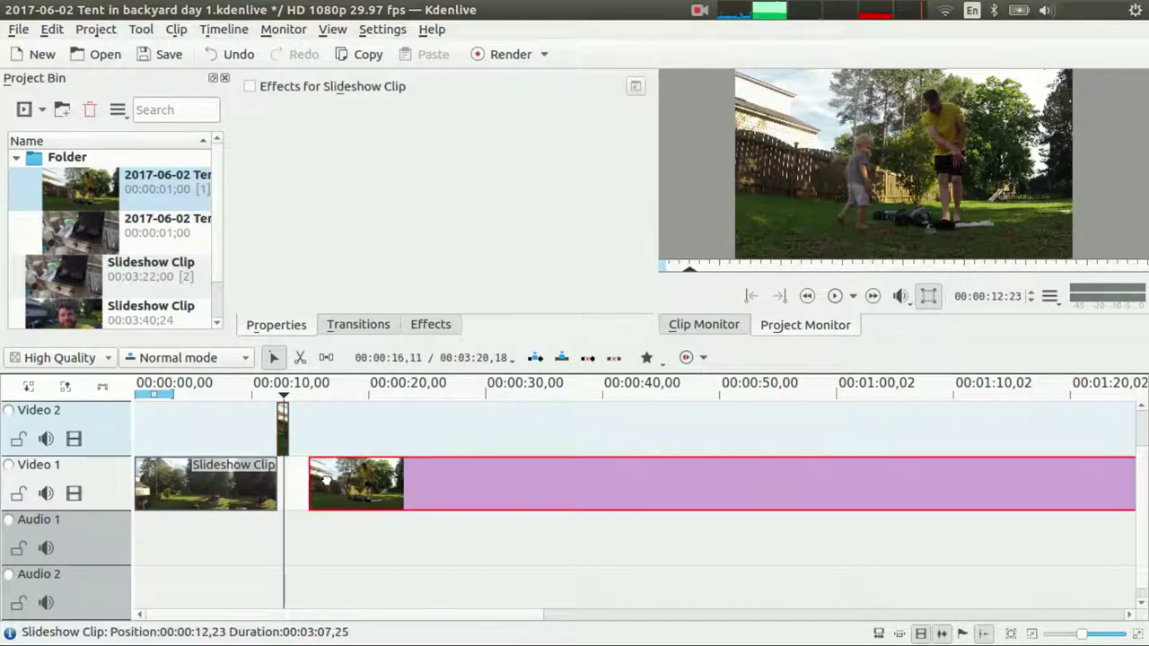
left_click_drag(282, 427, 308, 480)
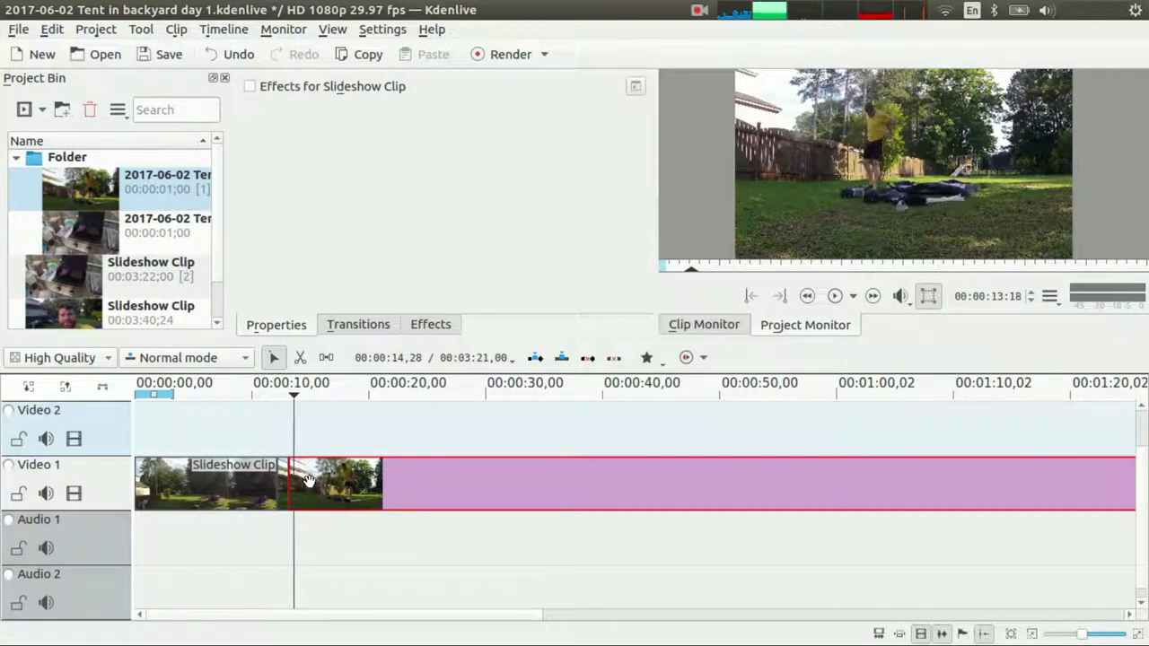
- Play the timeline from 00:00:13:18 past 00:00:18:01, pausing at intervals to review the tent being put up
key("space")
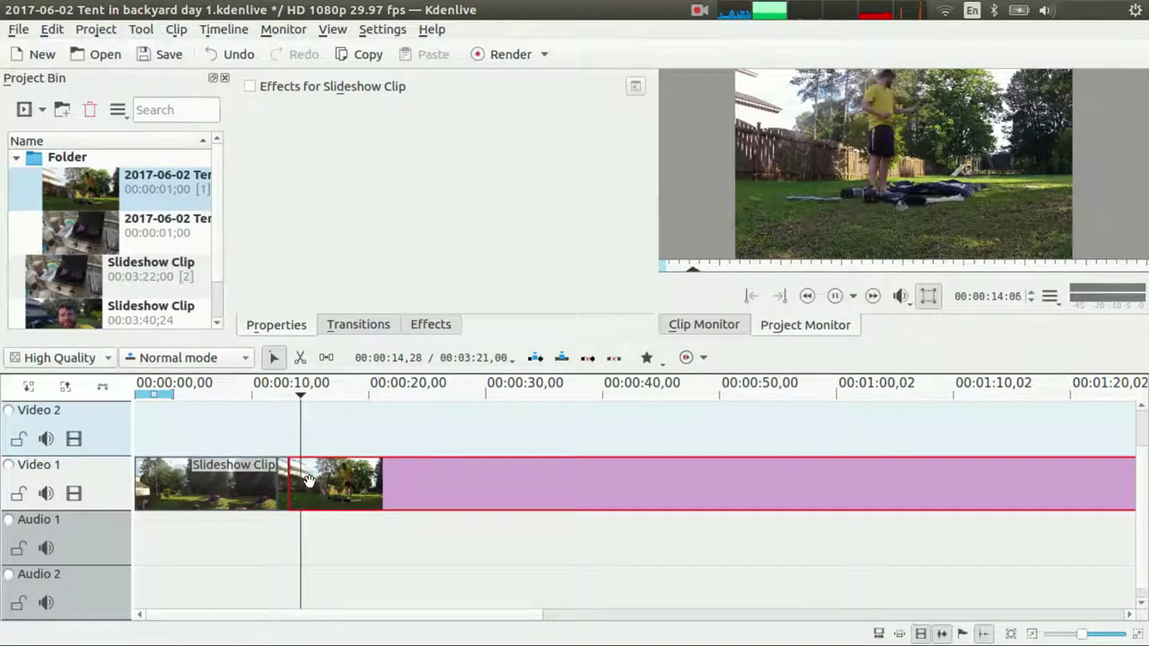
key("space")
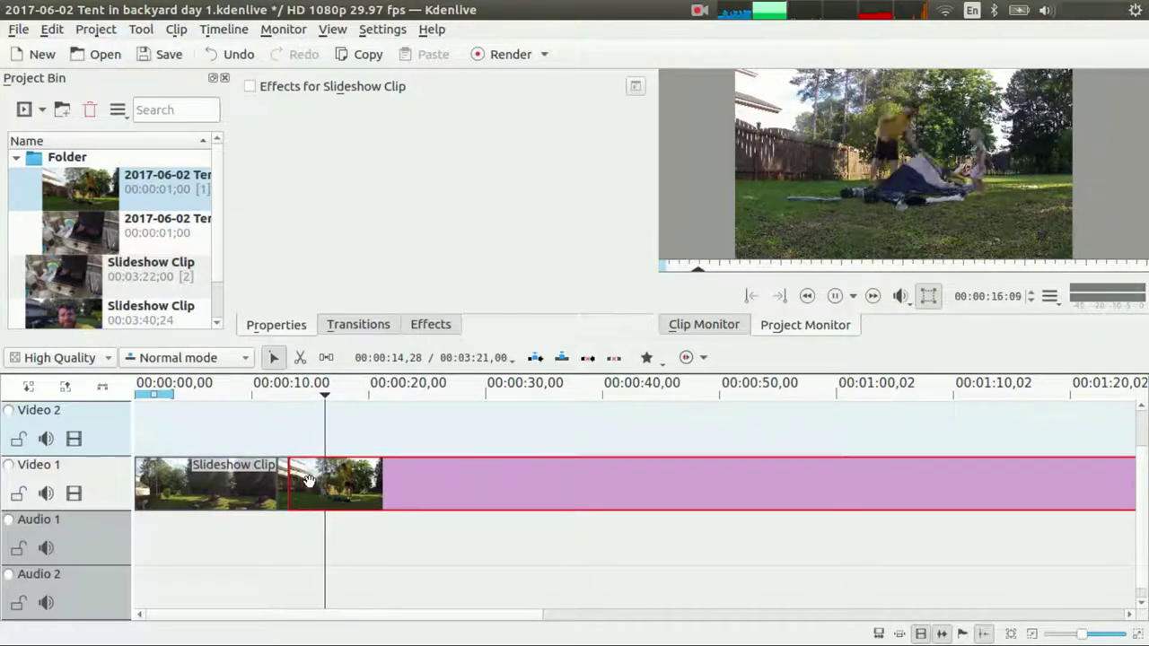
key("space")
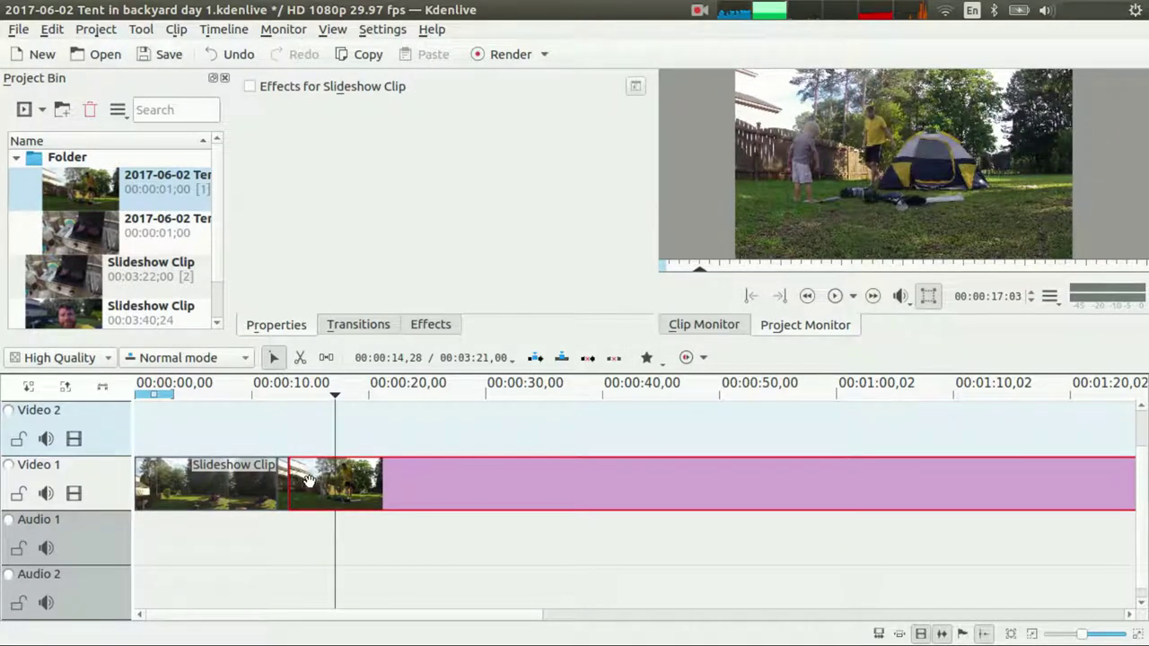
key("space")
key("space")
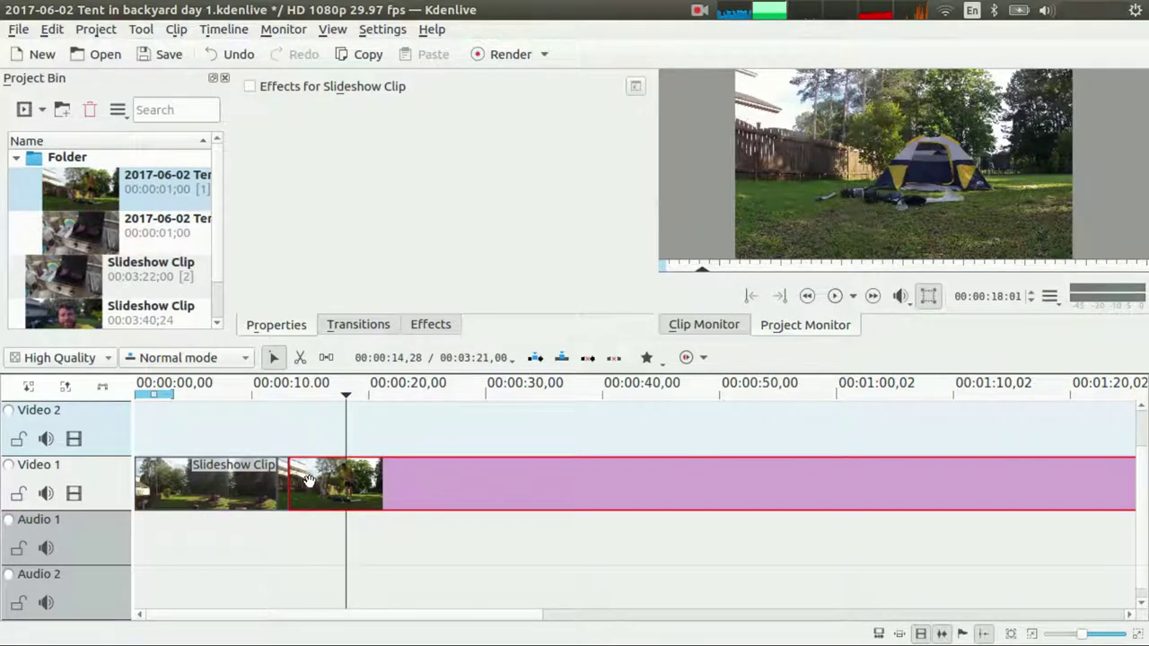
key("space")
key("space")
- Step back frame by frame through 00:00:18:07 to 00:00:17:07 to examine the photos of the standing tent
key("Left")
key("Left")
key("Left")
key("Left")
key("Left")
key("Left")
key("Left")
key("Left")
key("Left")
key("Left")
key("Left")
key("Left")
key("Left")
key("Left")
key("Left")
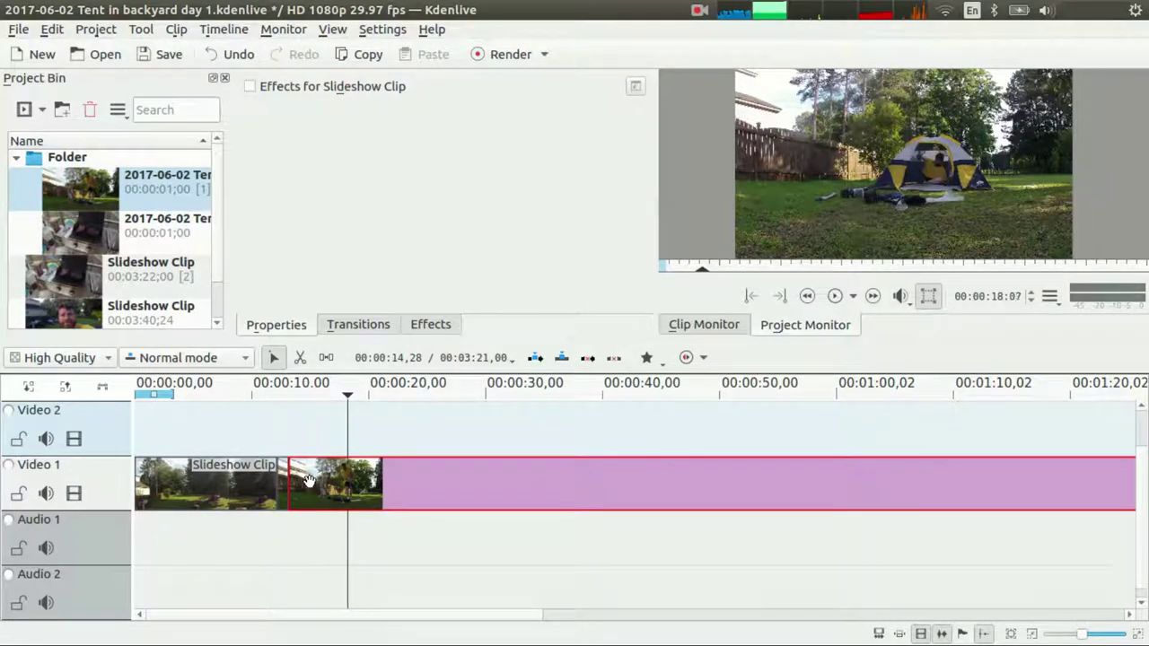
key("Left")
key("Left")
key("Left")
key("Left")
key("Left")
key("Left")
key("Left")
key("Left")
key("Left")
key("Left")
key("Left")
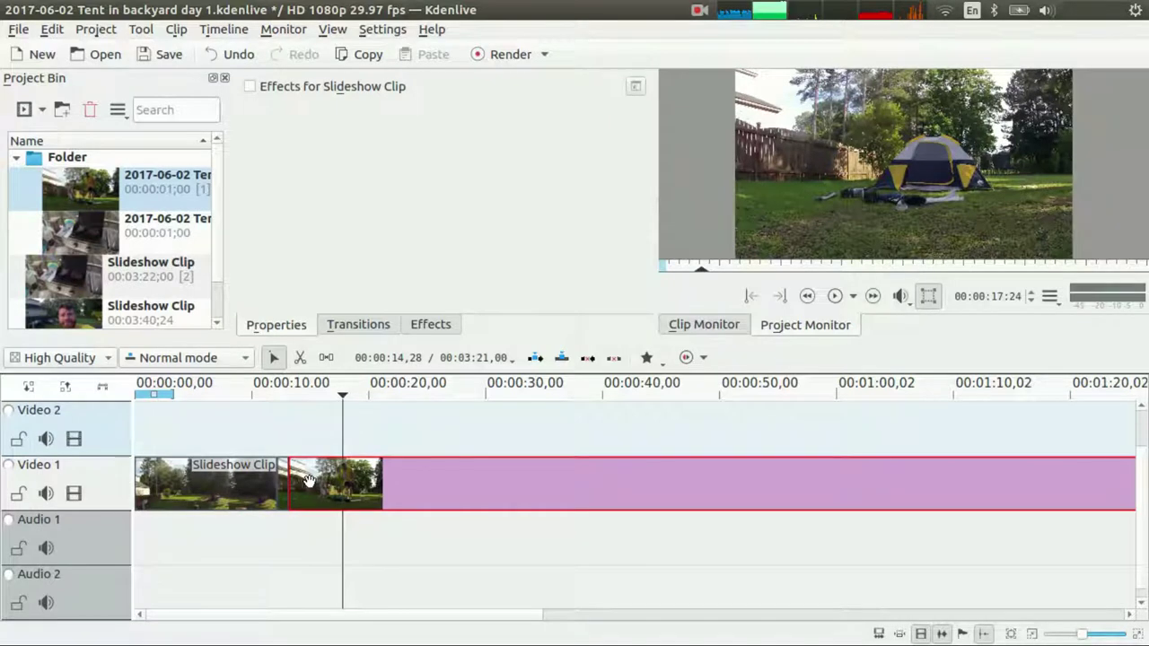
key("Left")
key("Left")
key("Left")
key("Left")
key("Left")
key("Left")
key("Left")
key("Left")
key("Left")
key("Left")
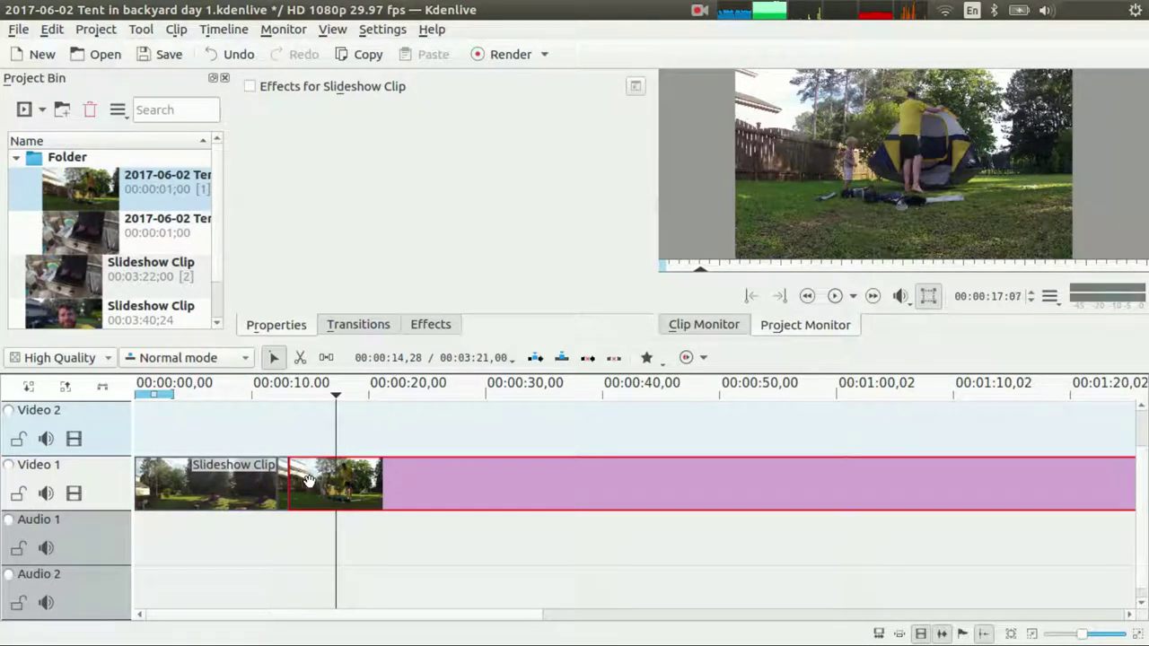
- Step back and forth between 00:00:17:08 and 00:00:16:21, ending at 00:00:17:03, to compare the photos of the tent being raised
key("Right")
key("Right")
key("Left")
key("Left")
key("Left")
key("Left")
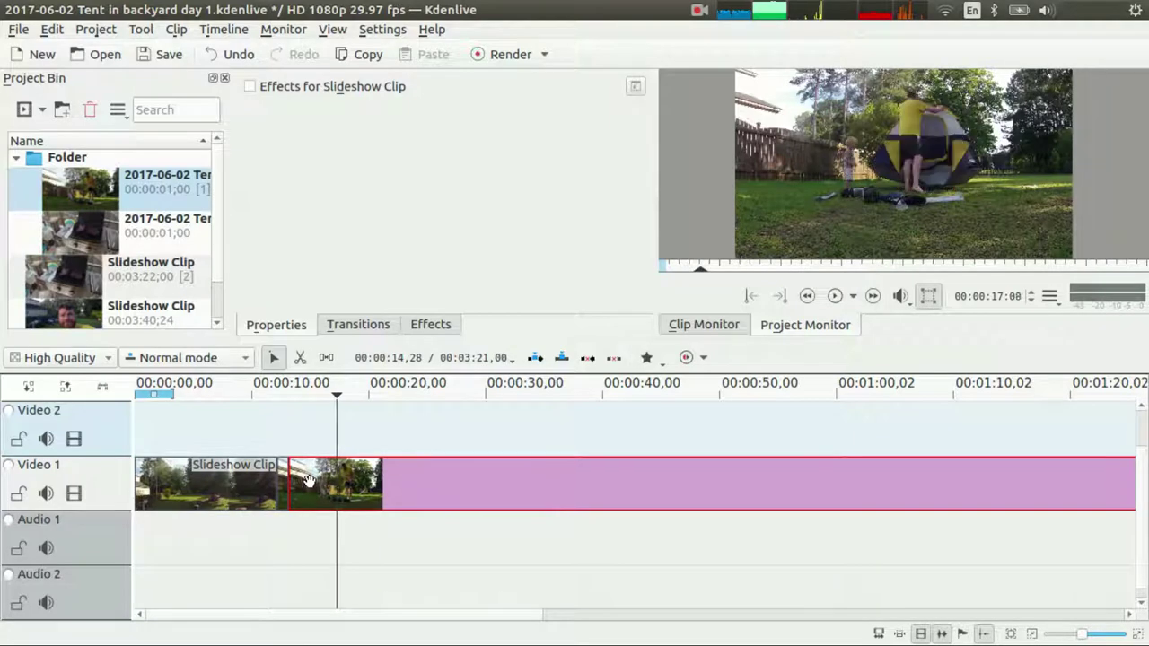
key("Left")
key("Left")
key("Left")
key("Left")
key("Left")
key("Left")
key("Left")
key("Left")
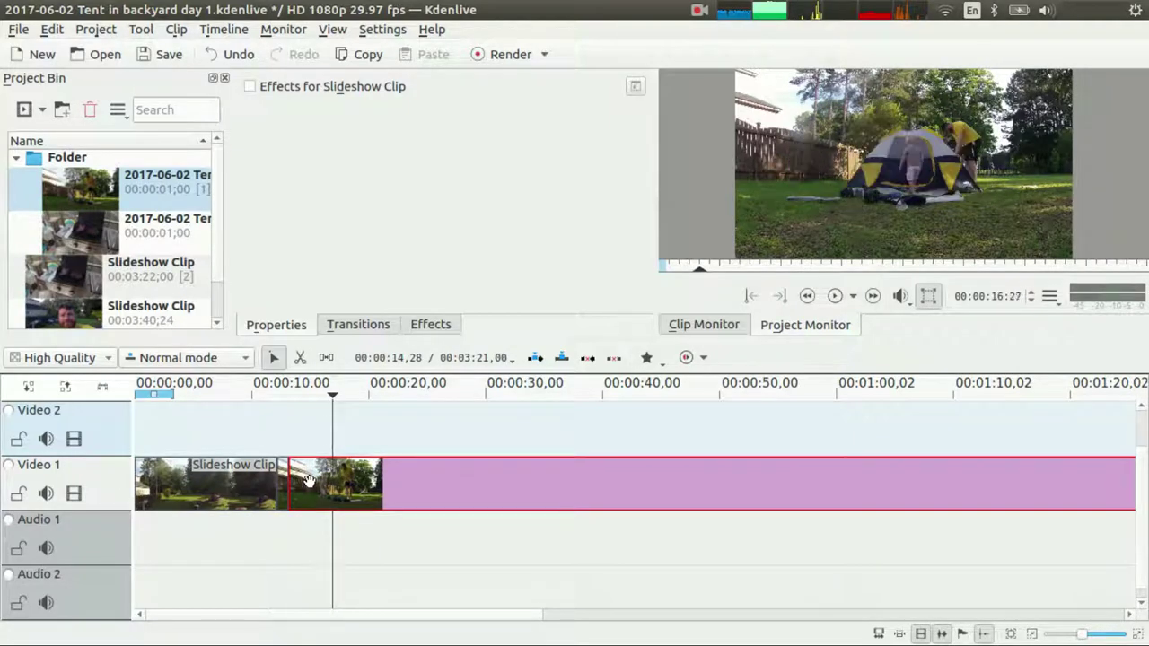
key("Left")
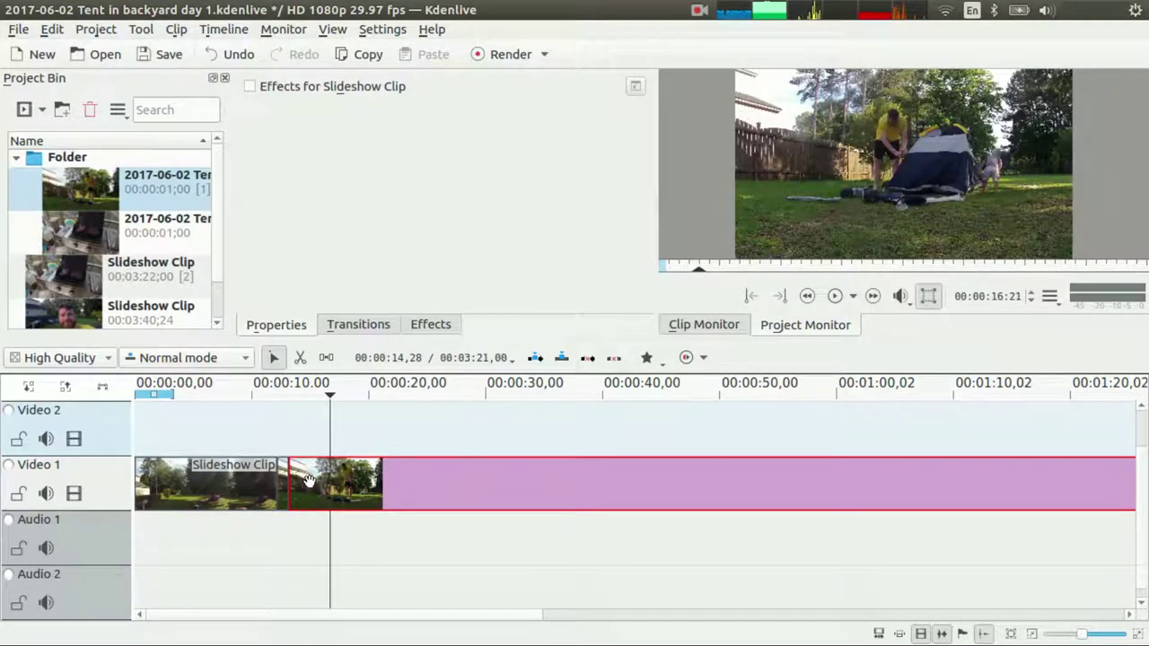
key("Right")
key("Right")
key("Right")
key("Right")
key("Right")
key("Right")
key("Right")
key("Right")
key("Right")
key("Right")
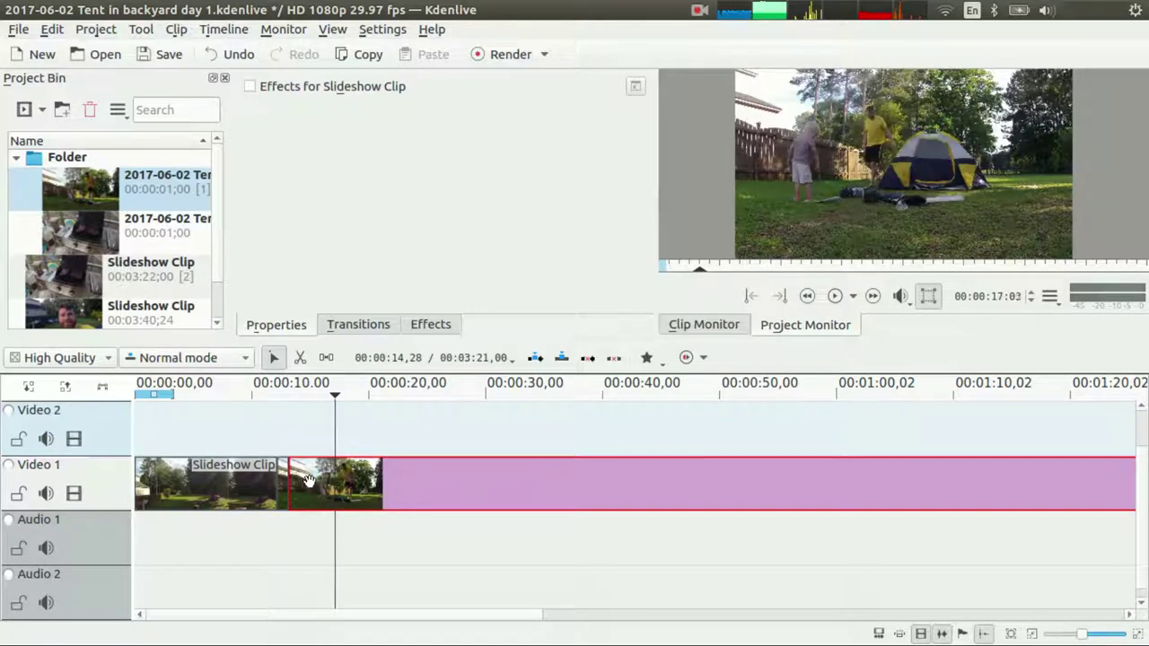
- Step back frame by frame from 00:00:17:03 to 00:00:15:17 to examine the photos of the tent being assembled
key("Right")
key("Right")
key("Left")
key("Left")
key("Left")
key("Left")
key("Left")
key("Left")
key("Left")
key("Left")
key("Left")
key("Left")
key("Left")
key("Left")
key("Left")
key("Left")
key("Left")
key("Left")
key("Left")
key("Left")
key("Left")
key("Left")
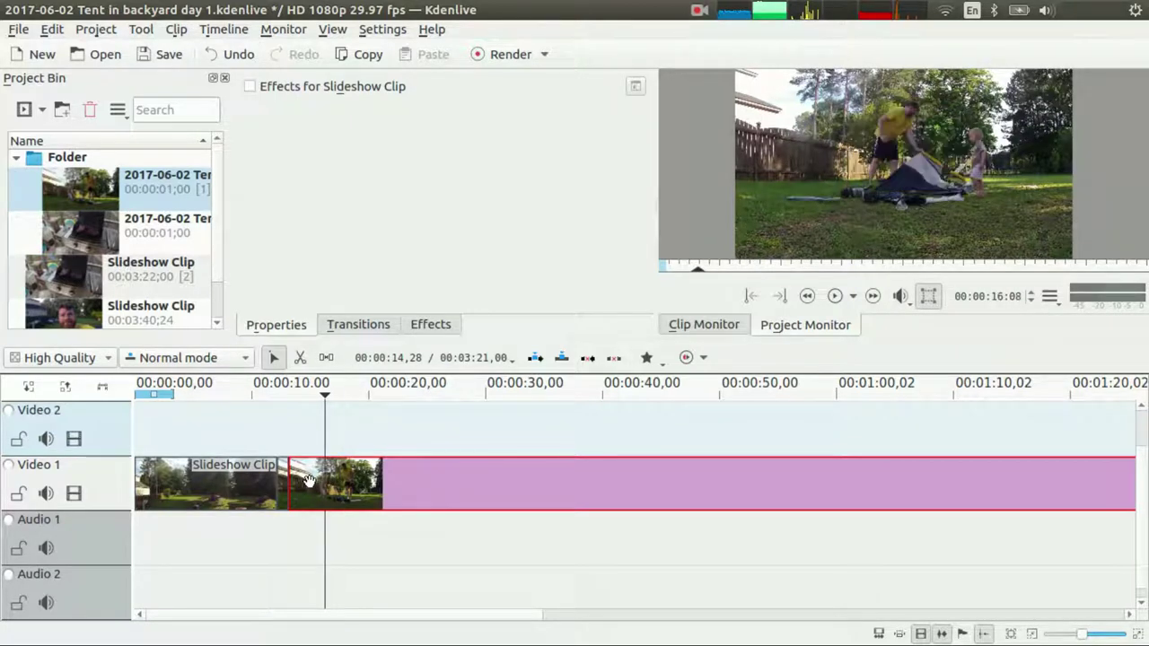
key("Right")
key("Right")
key("Right")
key("Right")
key("Right")
key("Right")
key("Right")
key("Right")
key("Right")
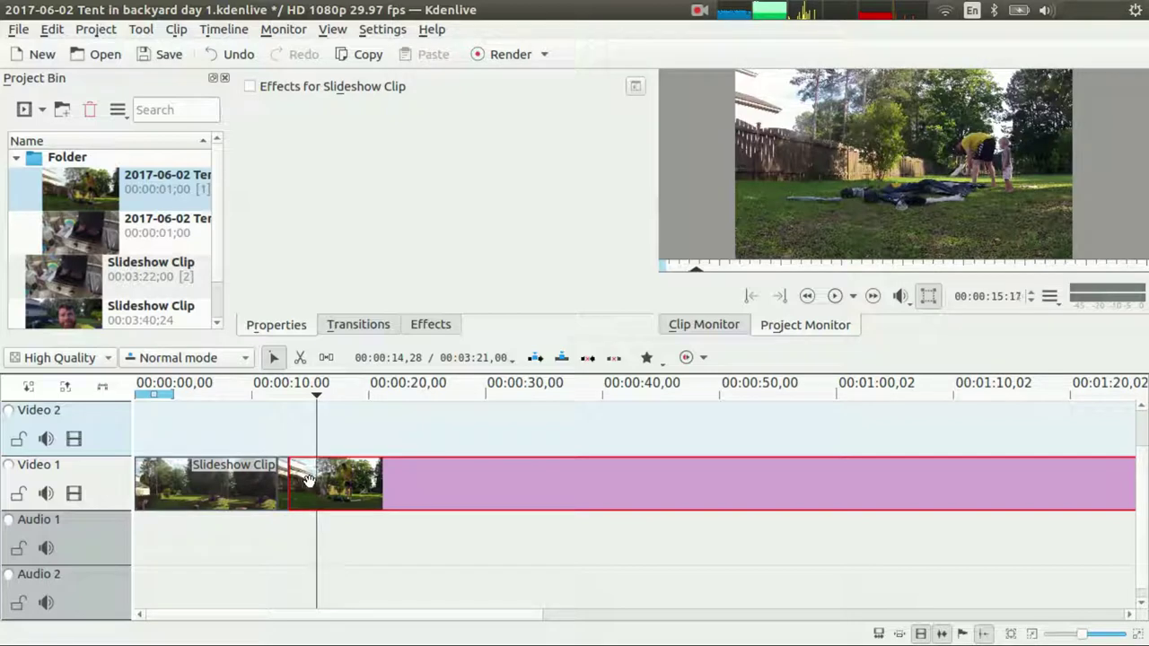
- Step forward frame by frame from 00:00:15:17 to 00:00:17:23, to the photo of the people sitting inside the standing tent
key("Right")
key("Right")
key("Right")
key("Right")
key("Right")
key("Right")
key("Right")
key("Right")
key("Right")
key("Right")
key("Right")
key("Right")
key("Right")
key("Right")
key("Right")
key("Right")
key("Right")
key("Right")
key("Right")
key("Right")
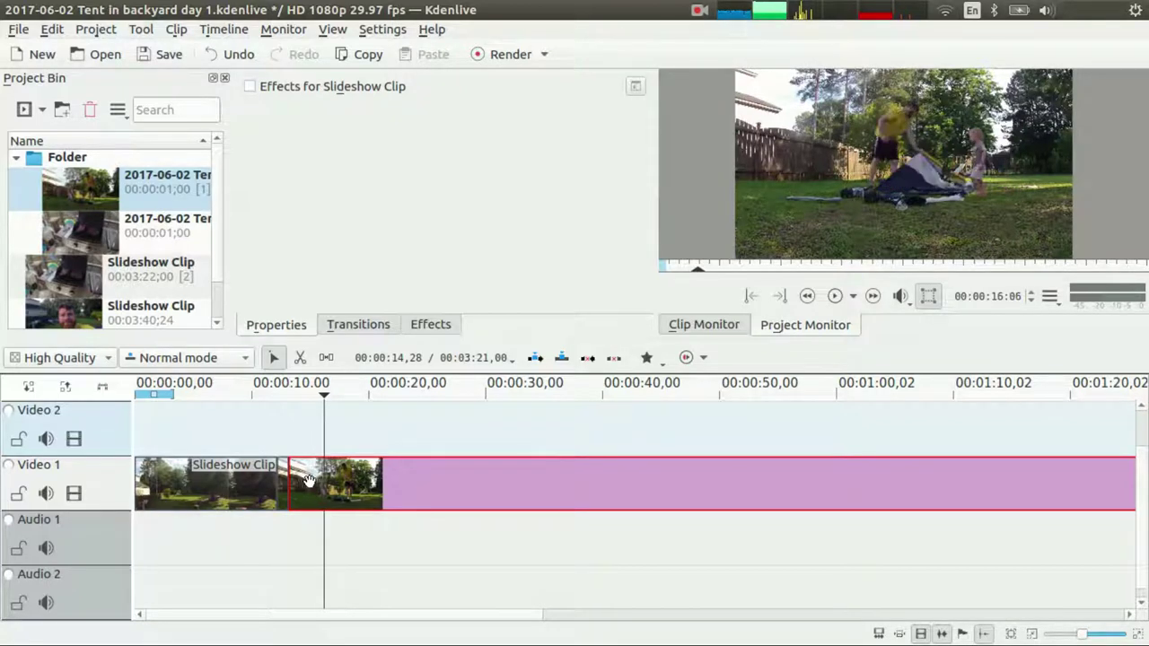
key("Right")
key("Right")
key("Right")
key("Right")
key("Right")
key("Right")
key("Right")
key("Right")
key("Right")
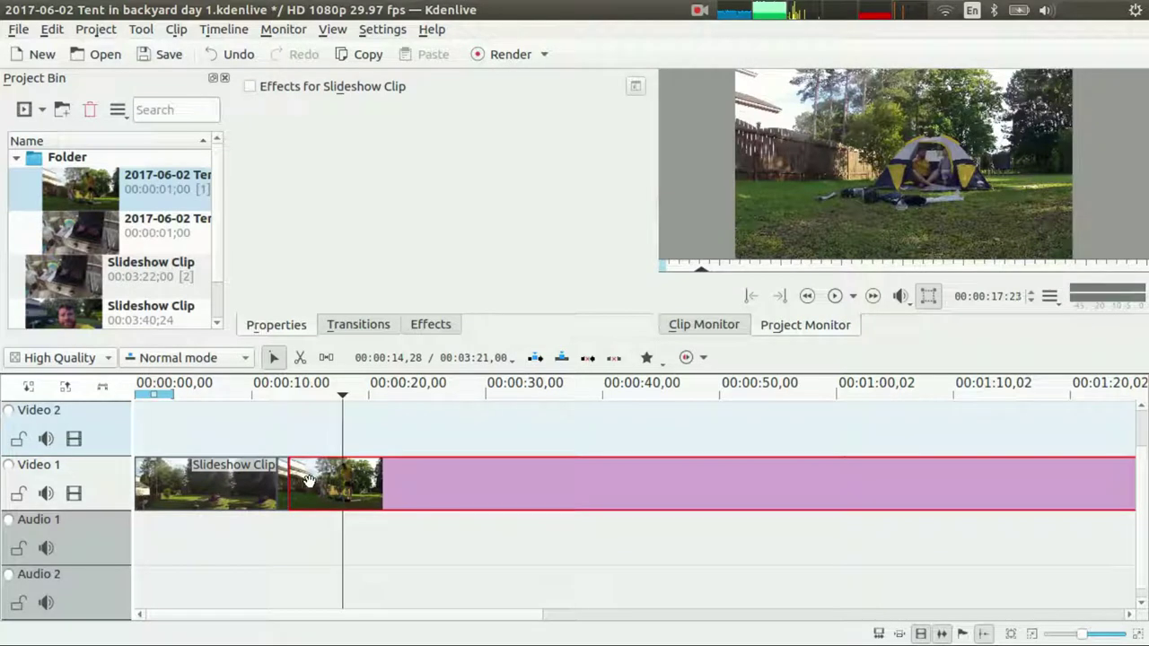
key("Right")
key("Right")
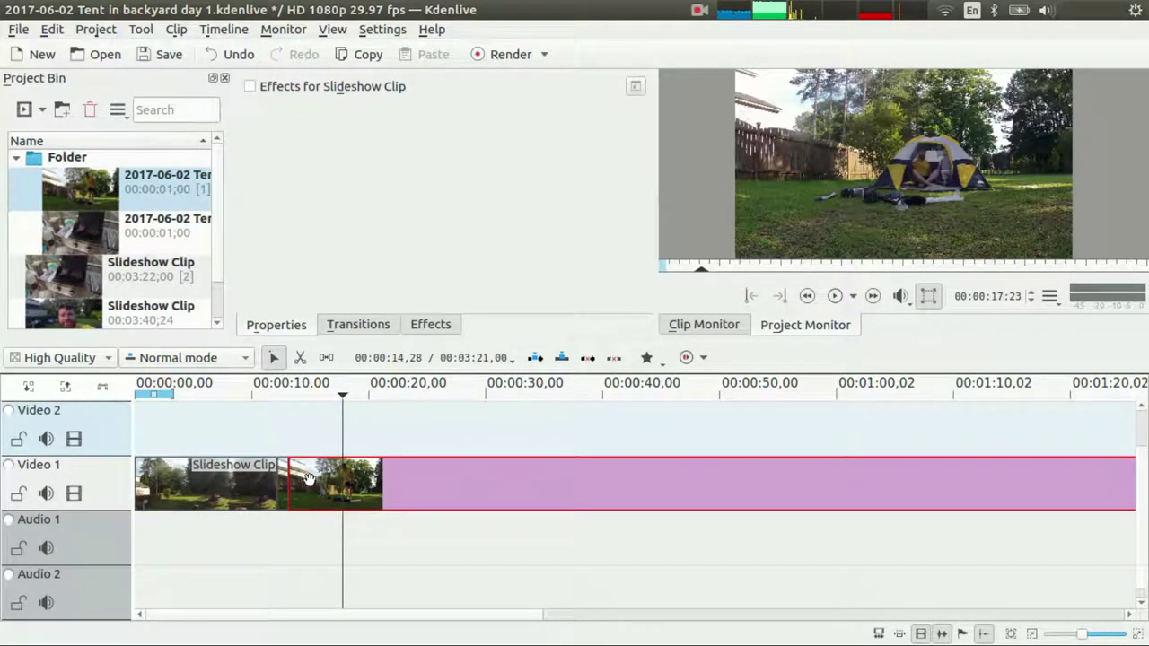
- Extract the frame at 00:00:17:23 to the project as 2017-06-02 Tent in backyard day 1-f533.png
right_click(986, 130)
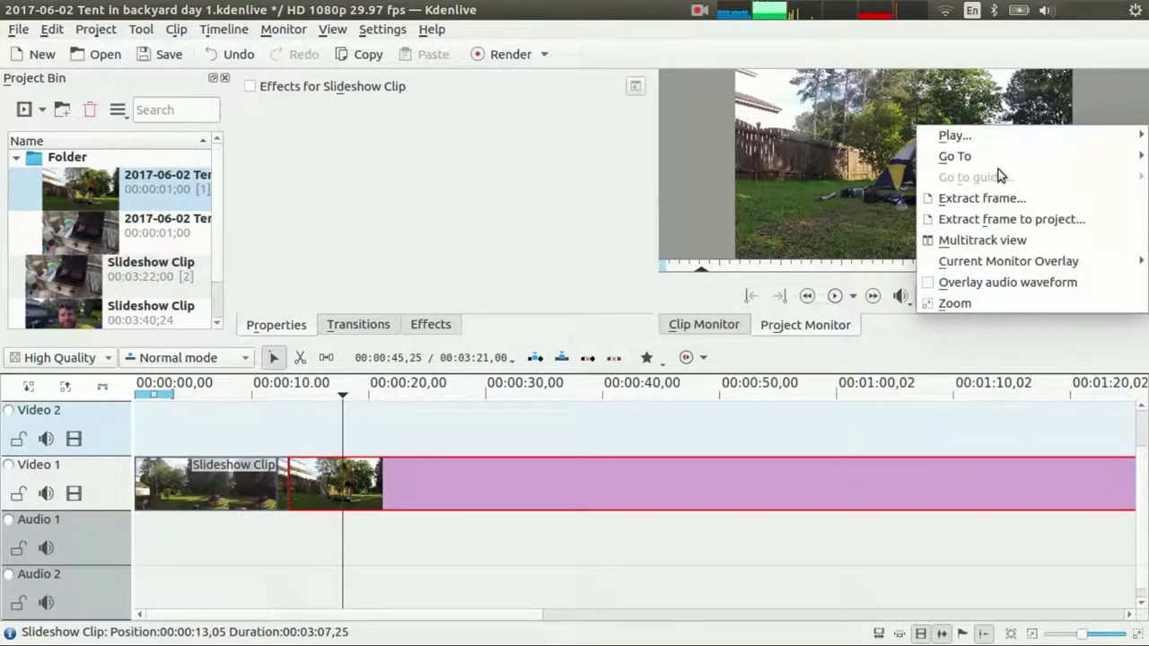
left_click(991, 219)
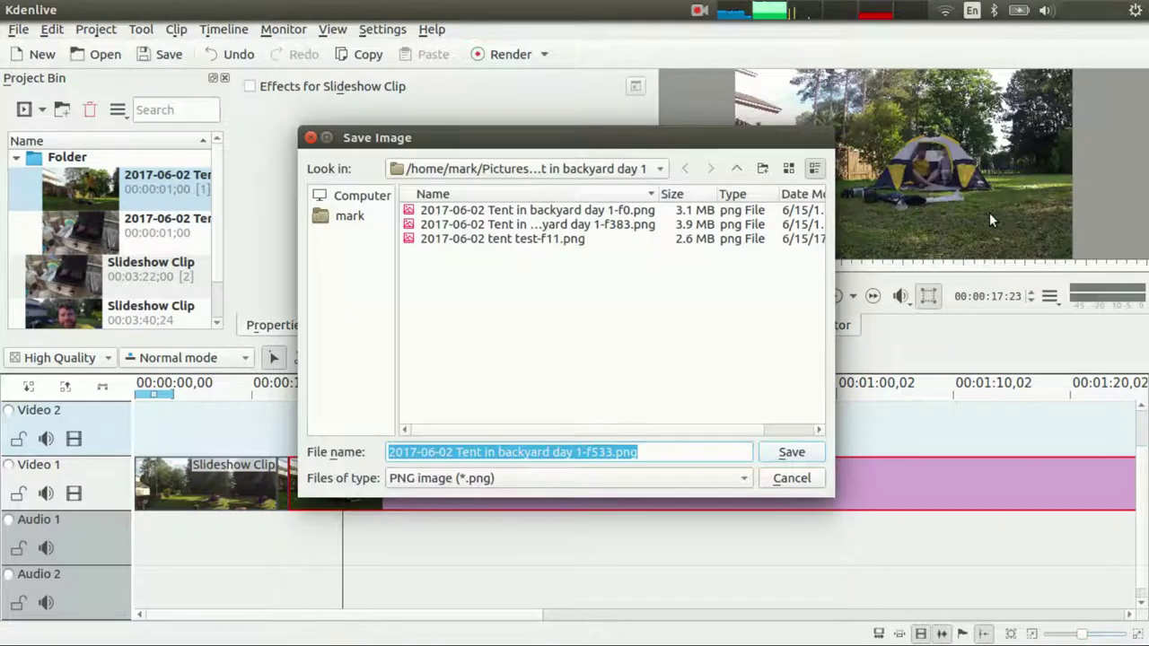
key("Return")
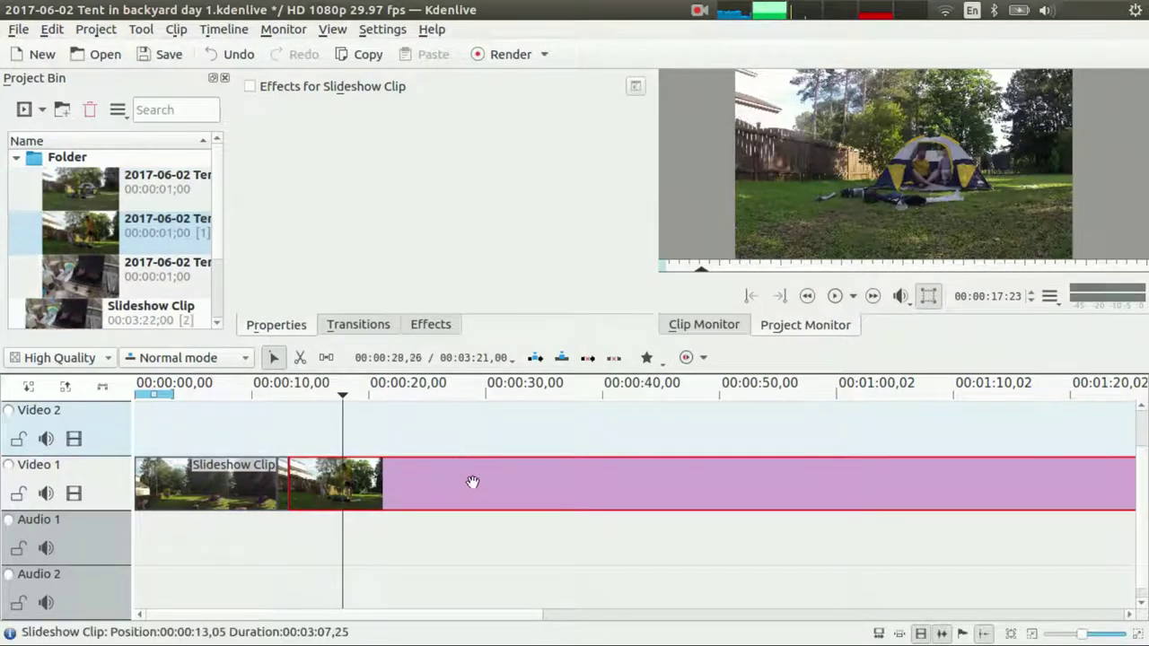
right_click(460, 482)
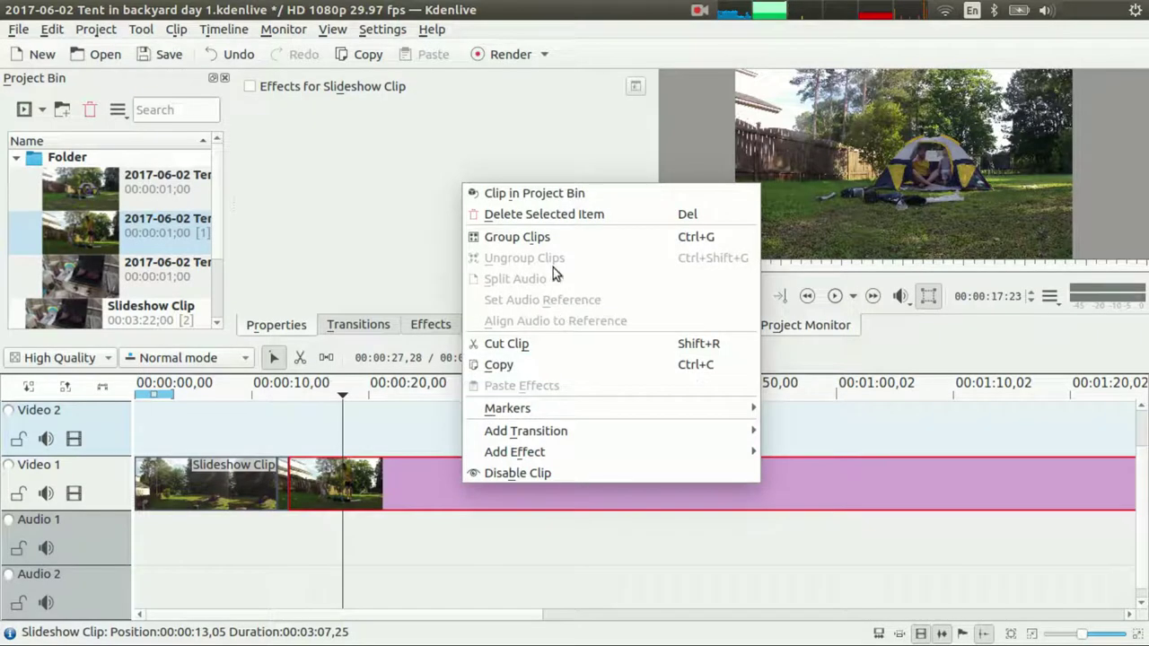
left_click(413, 482)
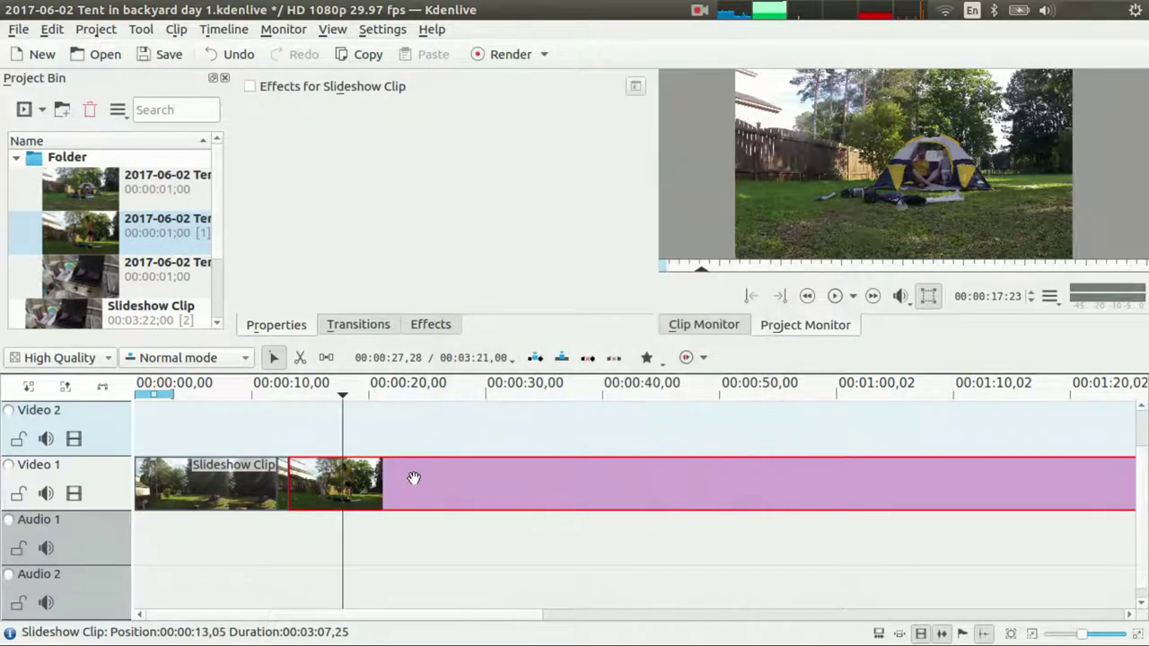
right_click(890, 163)
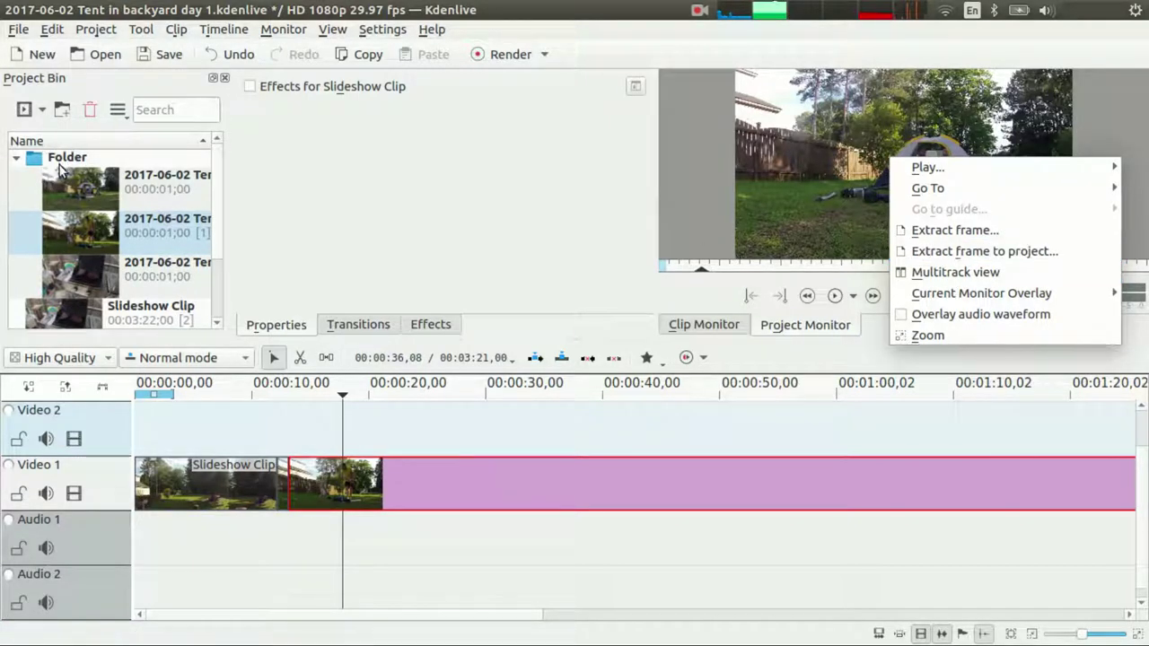
left_click(395, 469)
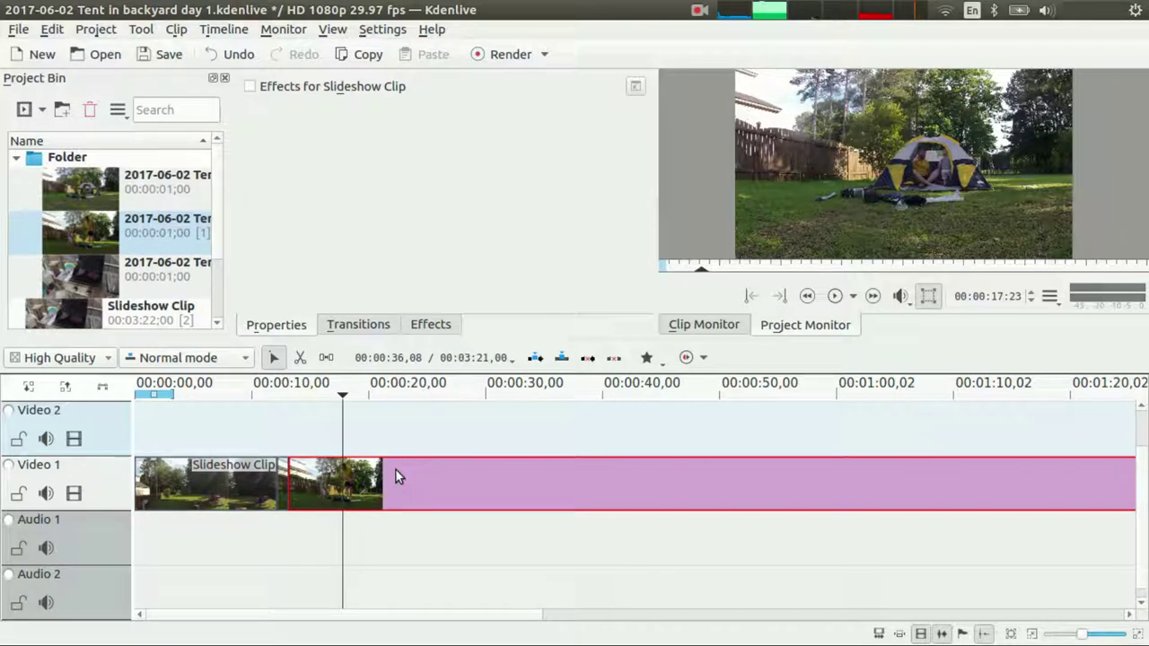
- Split the remaining slideshow clip at 00:00:17:23 and insert the extracted f533 still between the two parts without gaps
left_click_drag(395, 476, 458, 482)
left_click_drag(112, 203, 350, 500)
left_click_drag(453, 485, 408, 484)
- Play past the inserted still and step frame by frame to 00:00:19:27 to review the photos of the tent being moved
key("space")
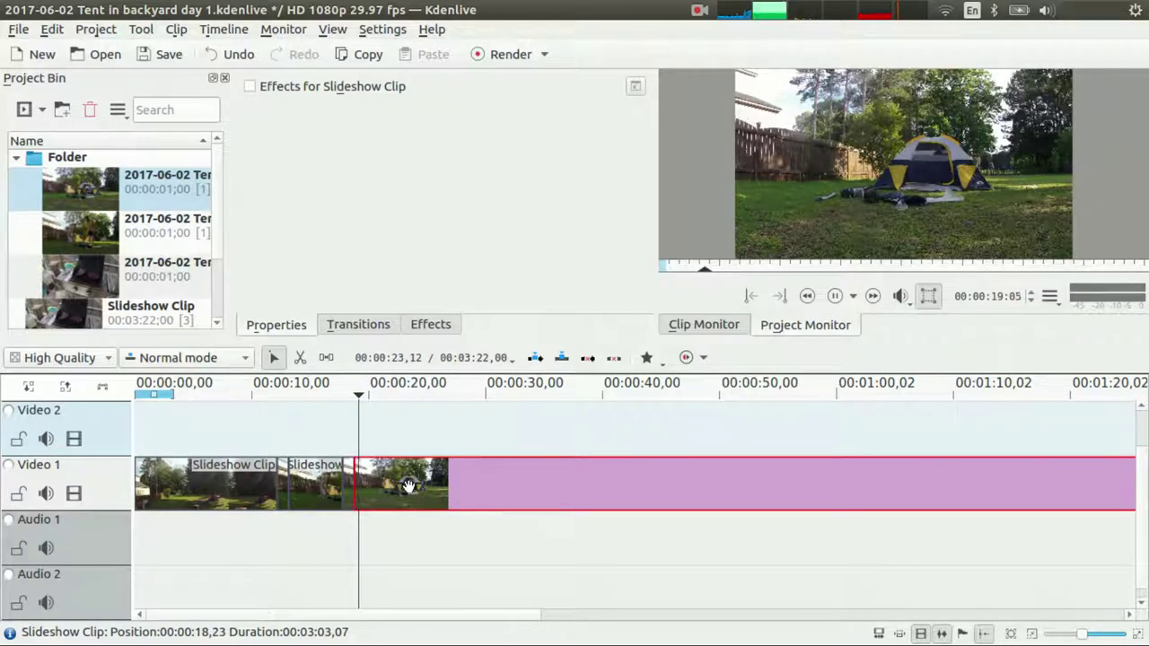
key("space")
key("Left")
key("Left")
key("Left")
key("Left")
key("Left")
key("Left")
key("Left")
key("Left")
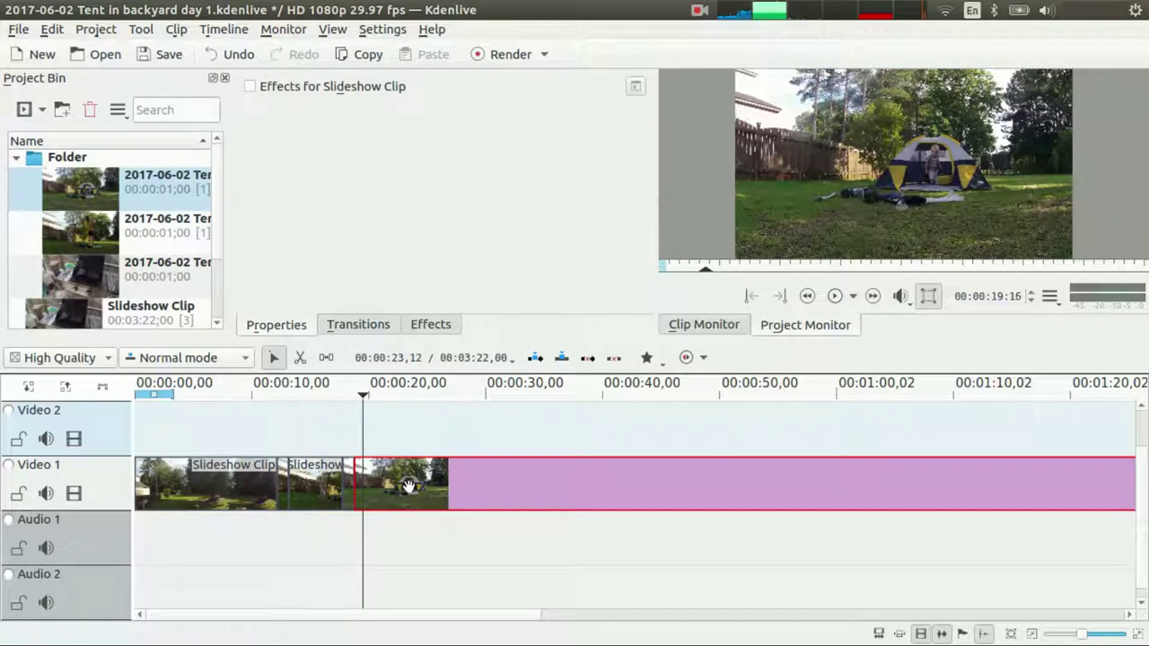
key("Right")
key("Right")
key("Right")
key("Right")
key("Right")
key("Right")
key("Right")
key("Right")
key("Right")
key("Right")
key("Right")
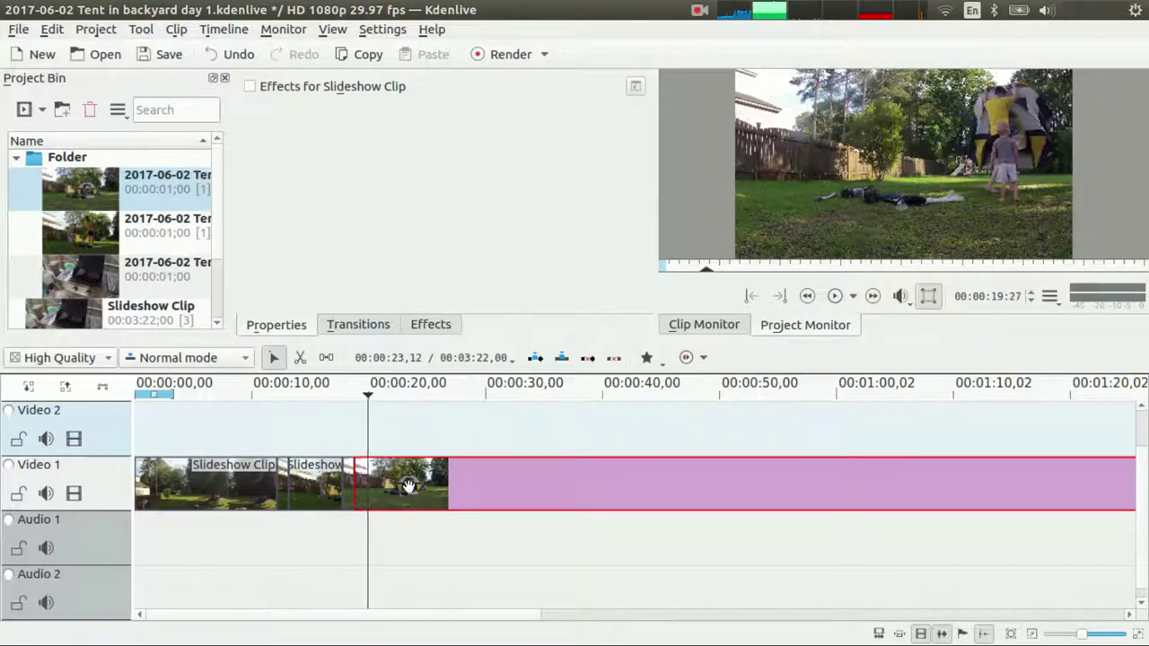
- Play on to the second tent scene and extract the frame at 00:00:24:21 to the project as 2017-06-02 Tent in backyard day 1-f741.png
key("space")
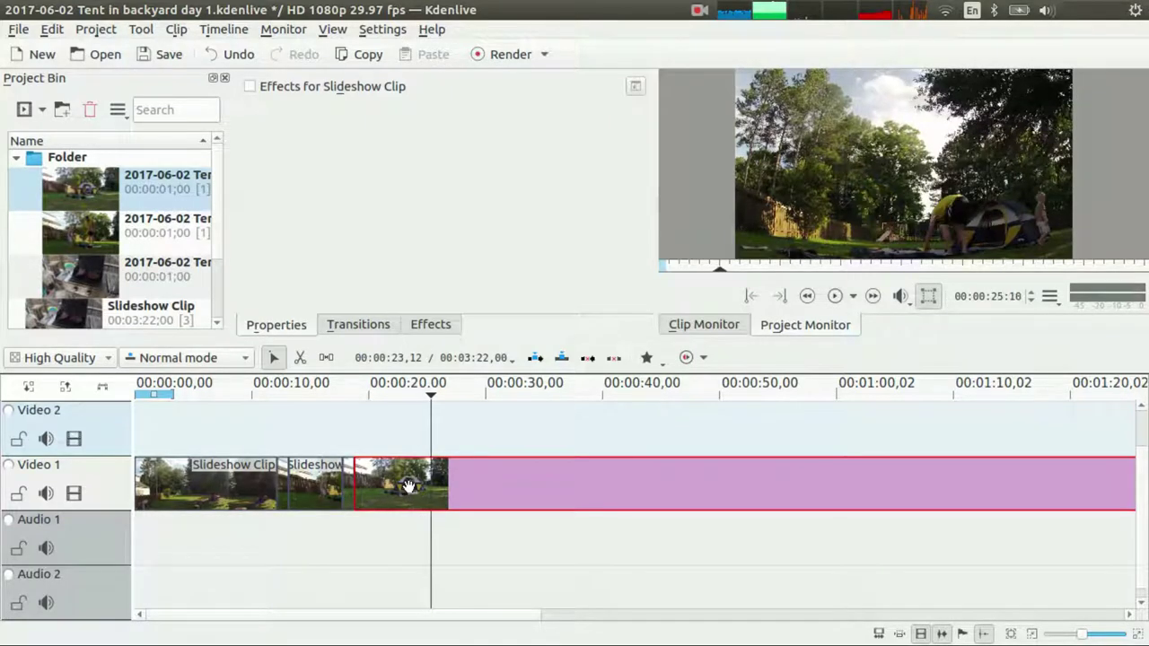
key("j")
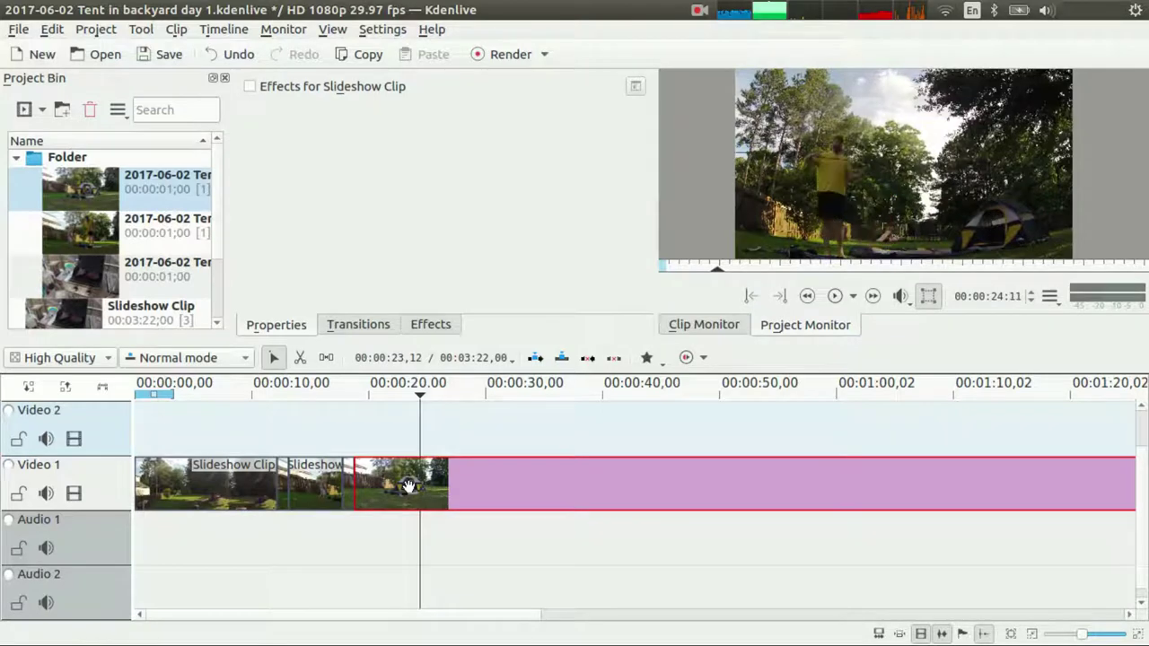
key("l")
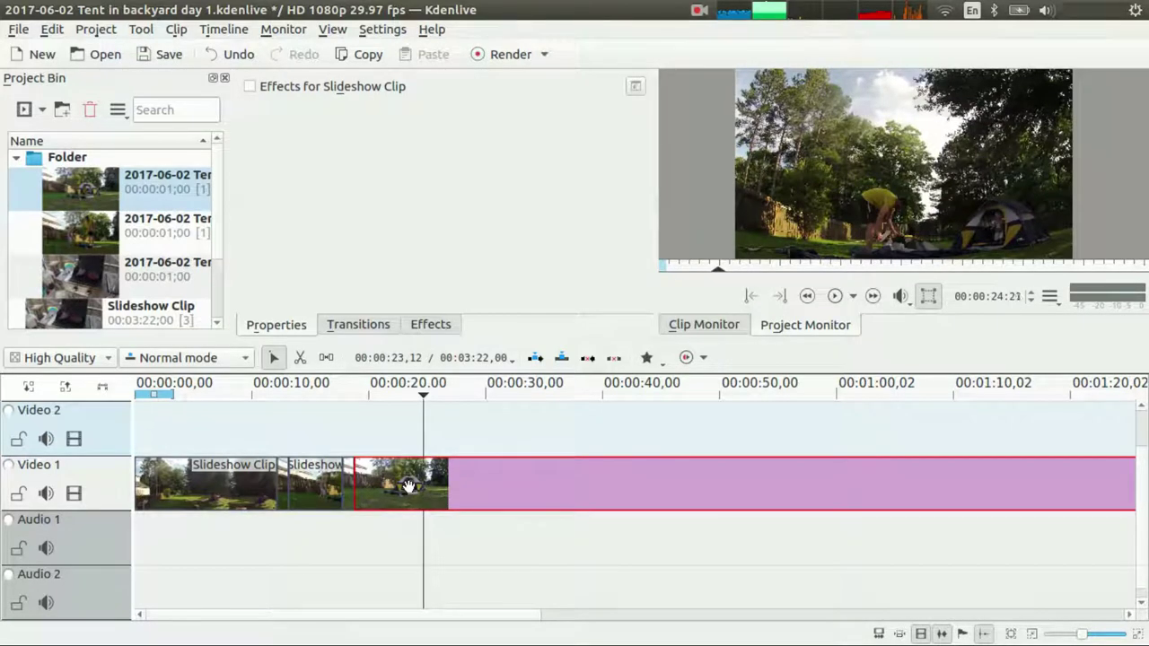
right_click(948, 172)
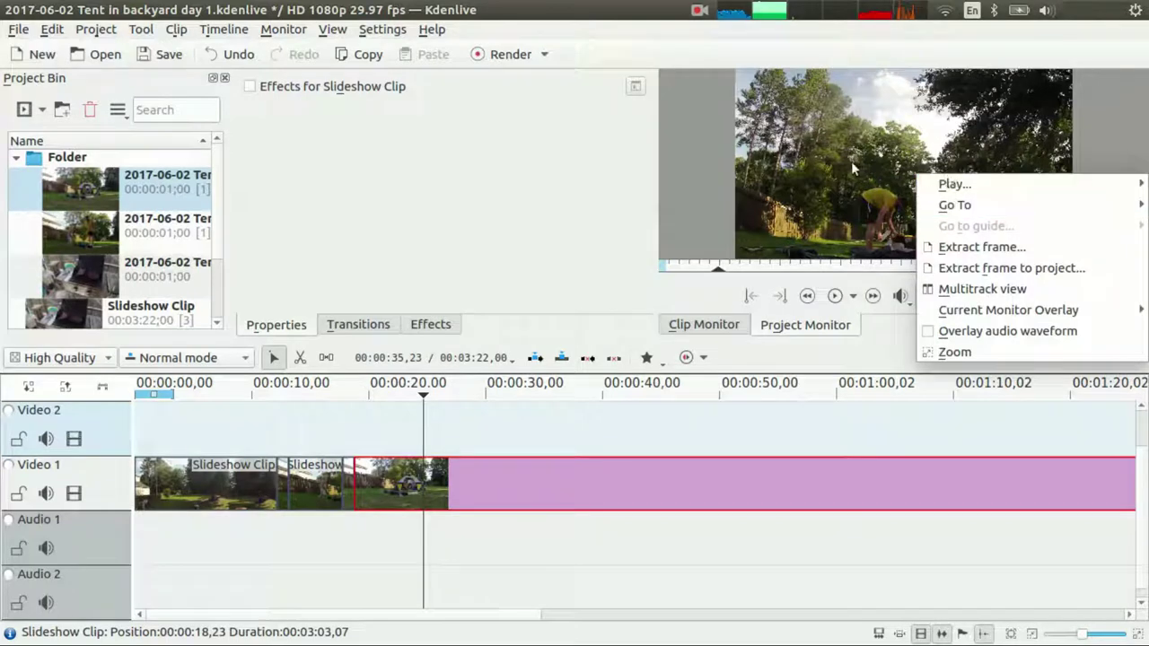
left_click(948, 269)
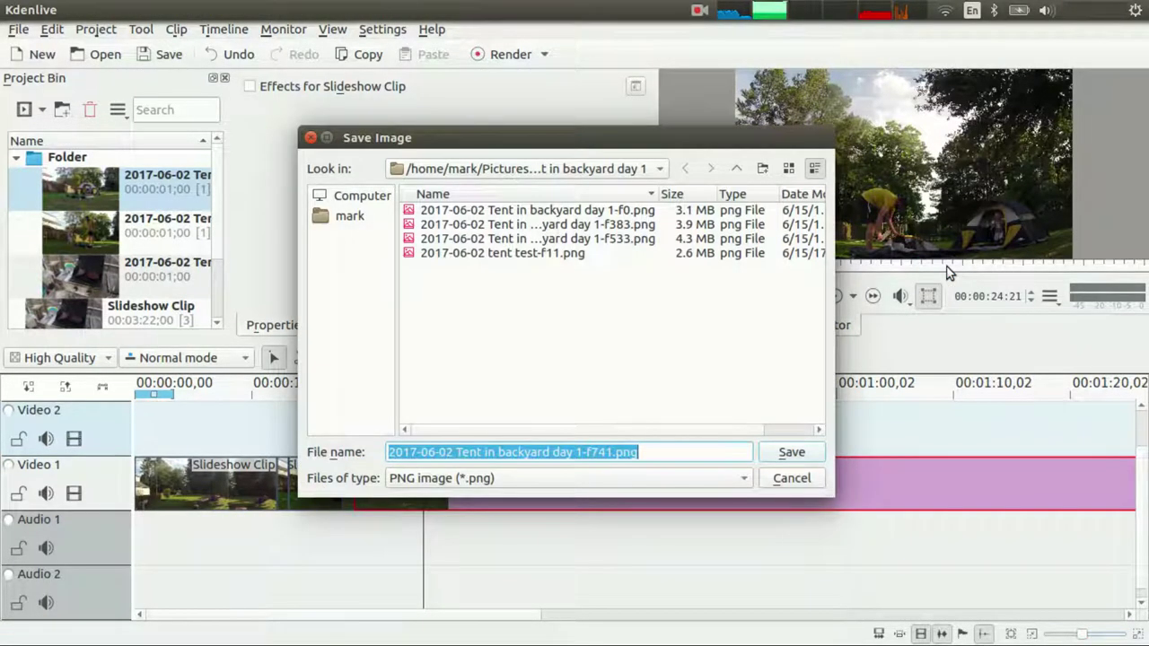
key("Return")
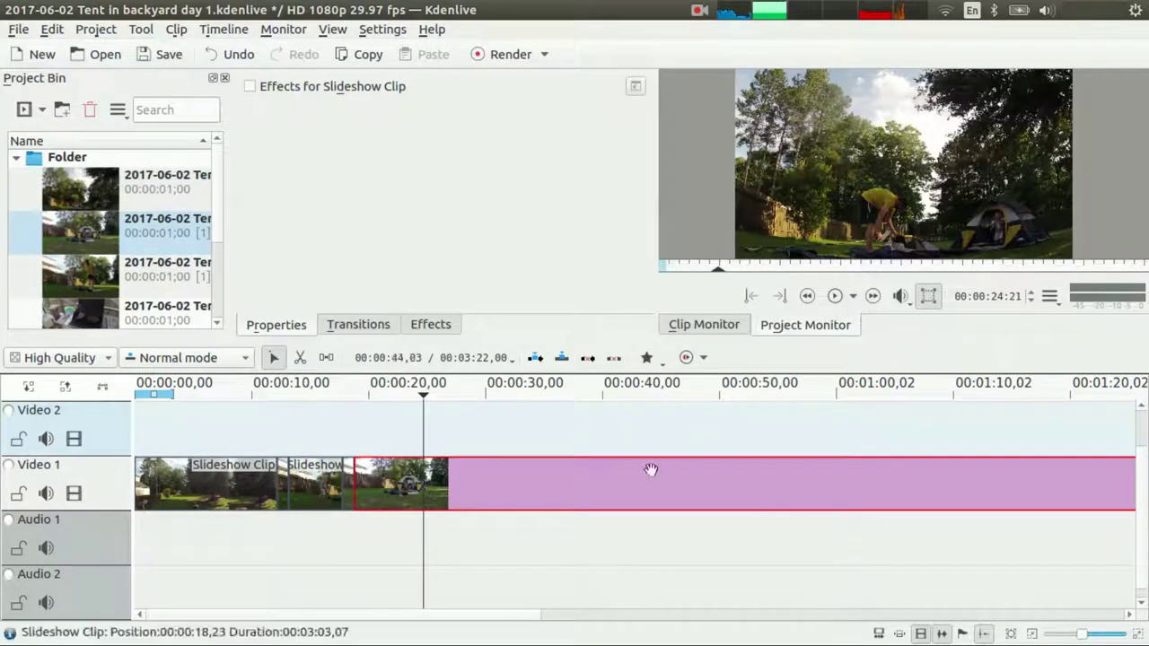
- Cut the remaining slideshow clip at 00:00:24:21 and insert the f741 still between the two parts without gaps
key("shift+r")
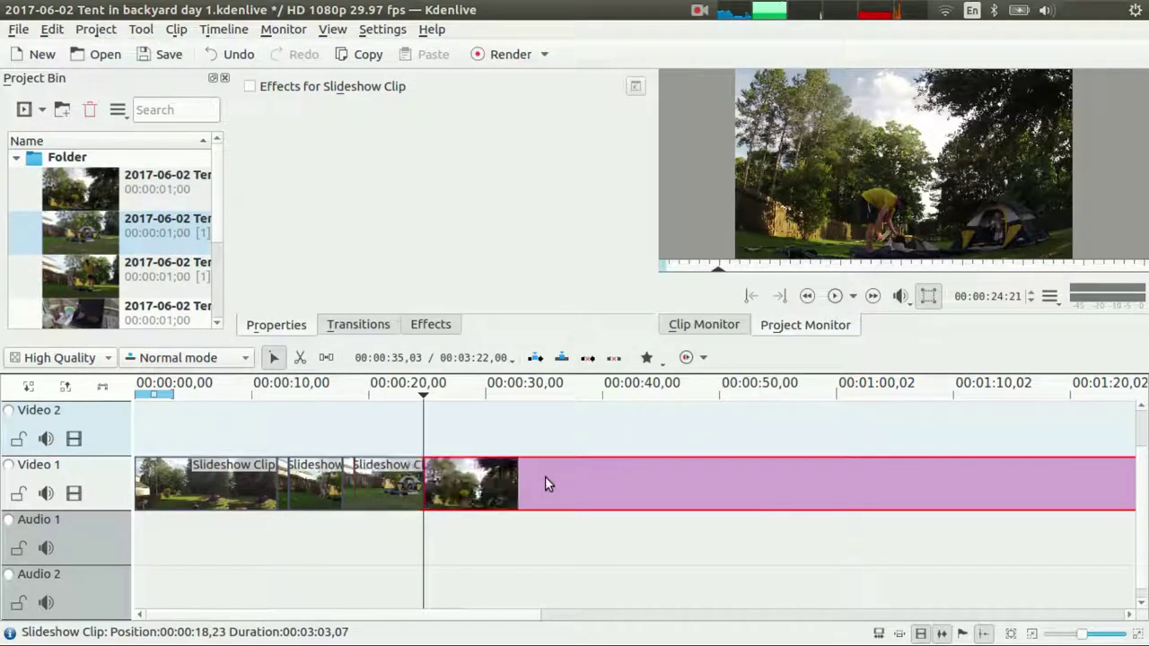
left_click_drag(505, 481, 590, 483)
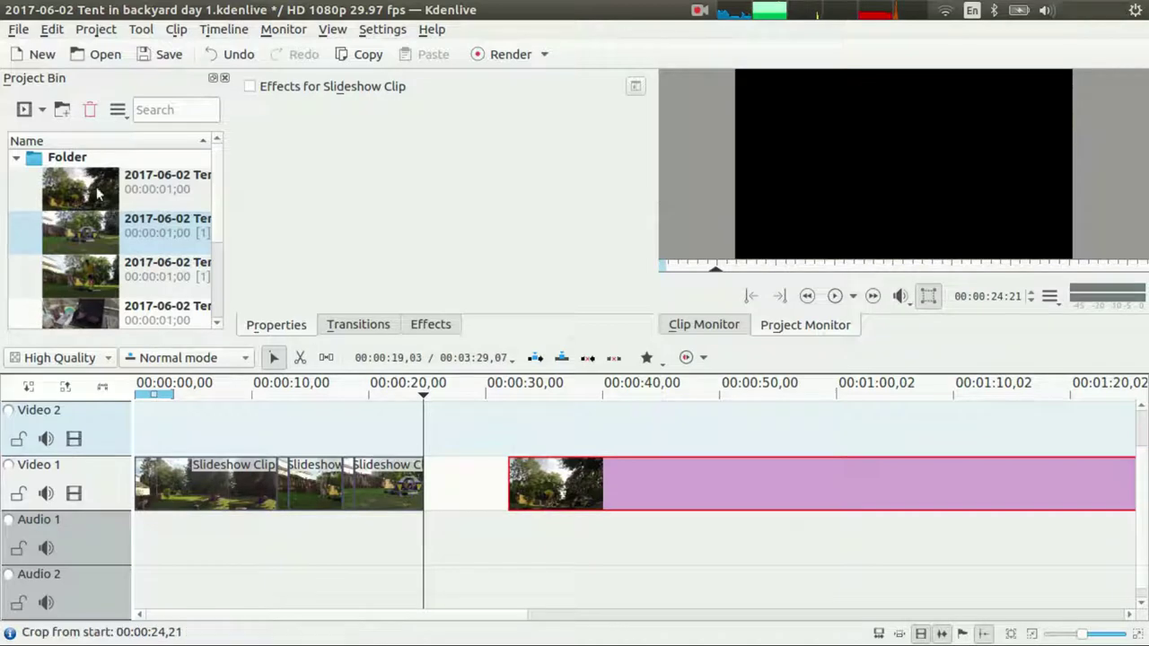
left_click_drag(100, 193, 429, 489)
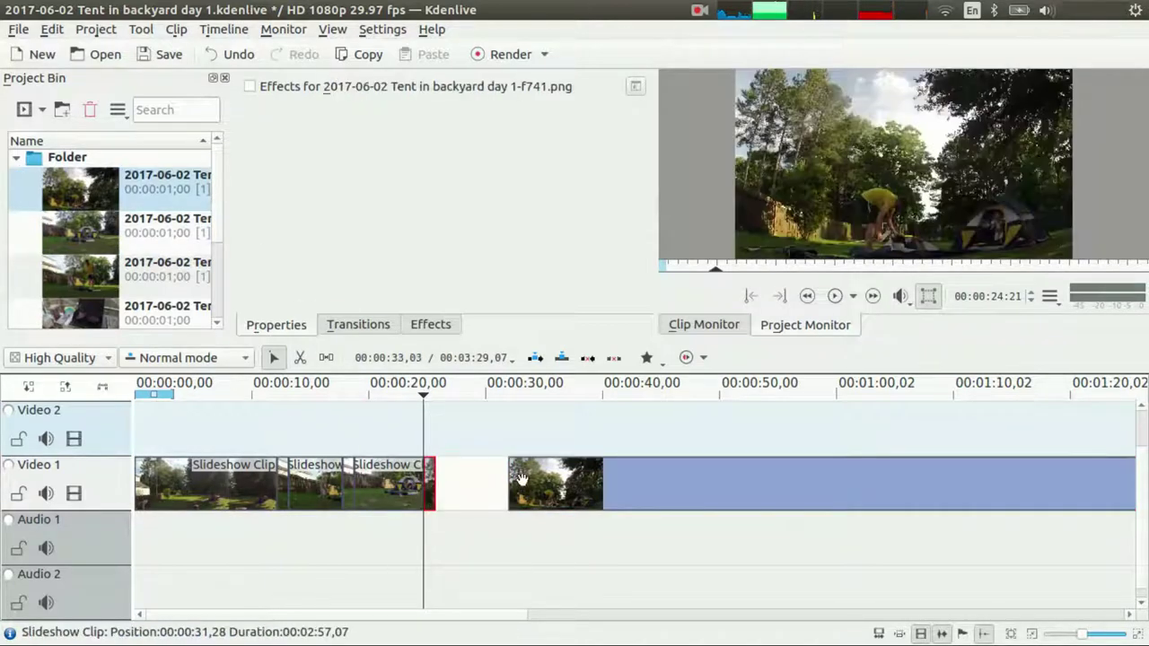
left_click_drag(560, 483, 468, 488)
- Cut the remaining slideshow clip at 00:00:30:13 and extract that frame to the project as 2017-06-02 Tent in backyard day 1-f913.png
key("space")
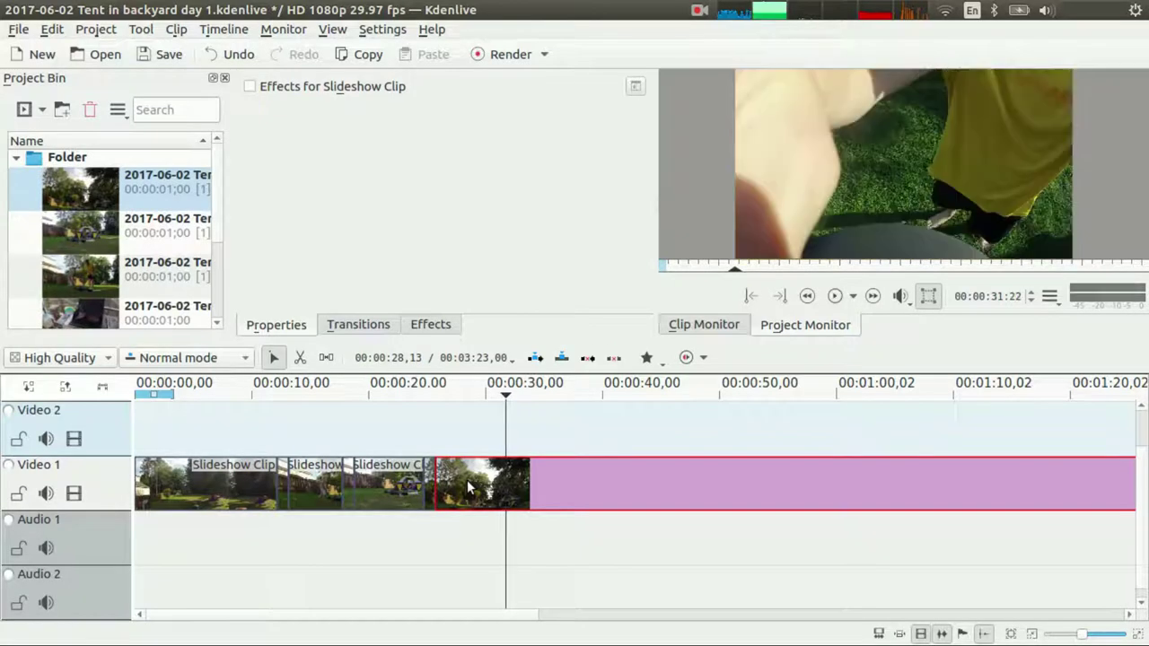
key("j")
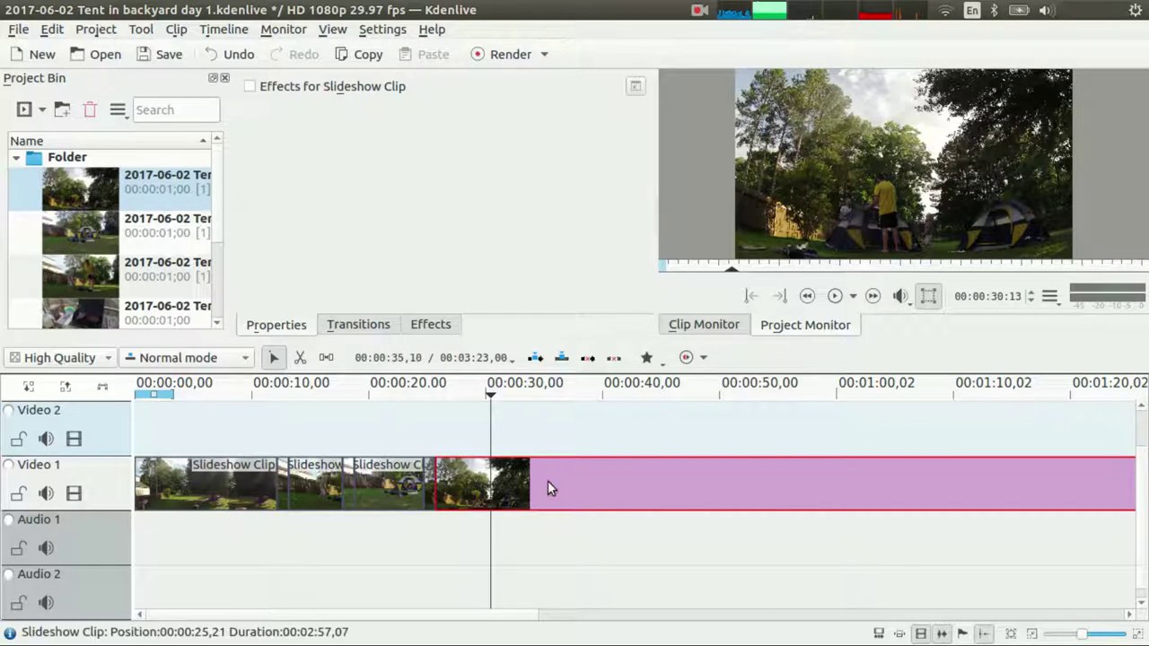
key("shift+r")
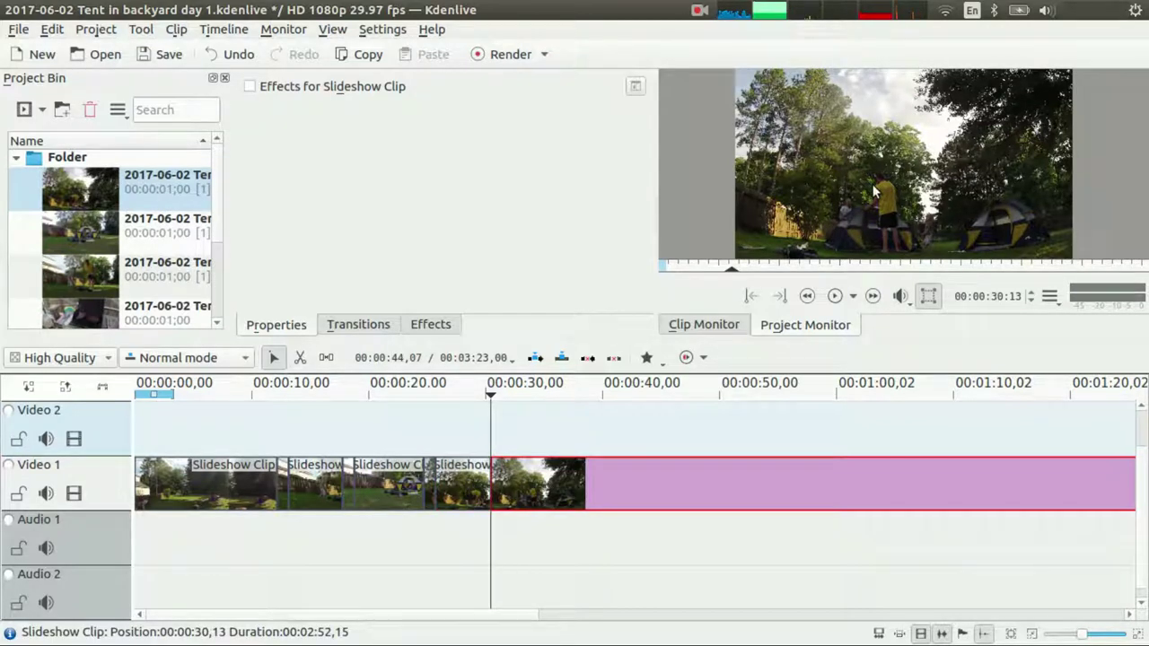
right_click(873, 190)
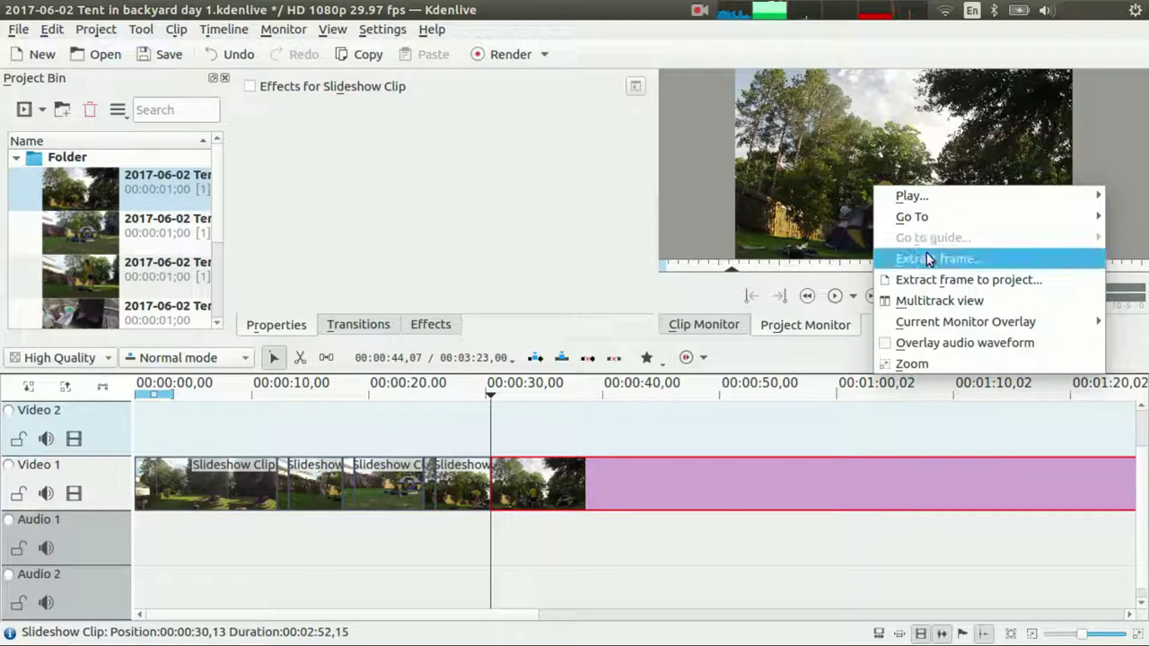
left_click(938, 277)
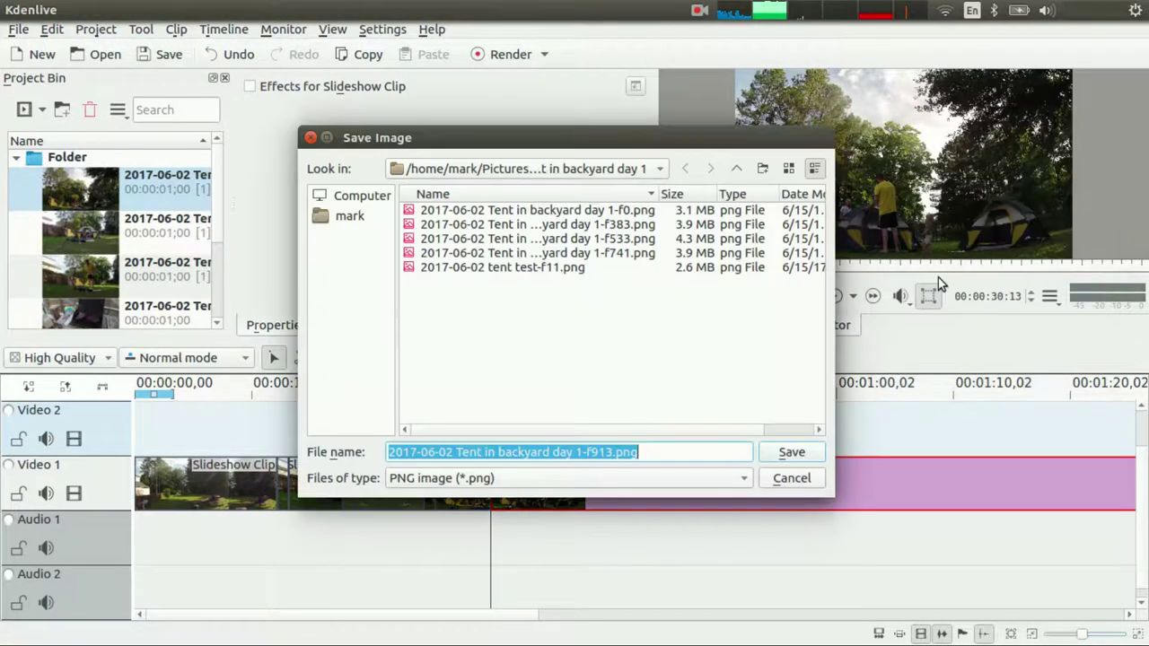
key("Return")
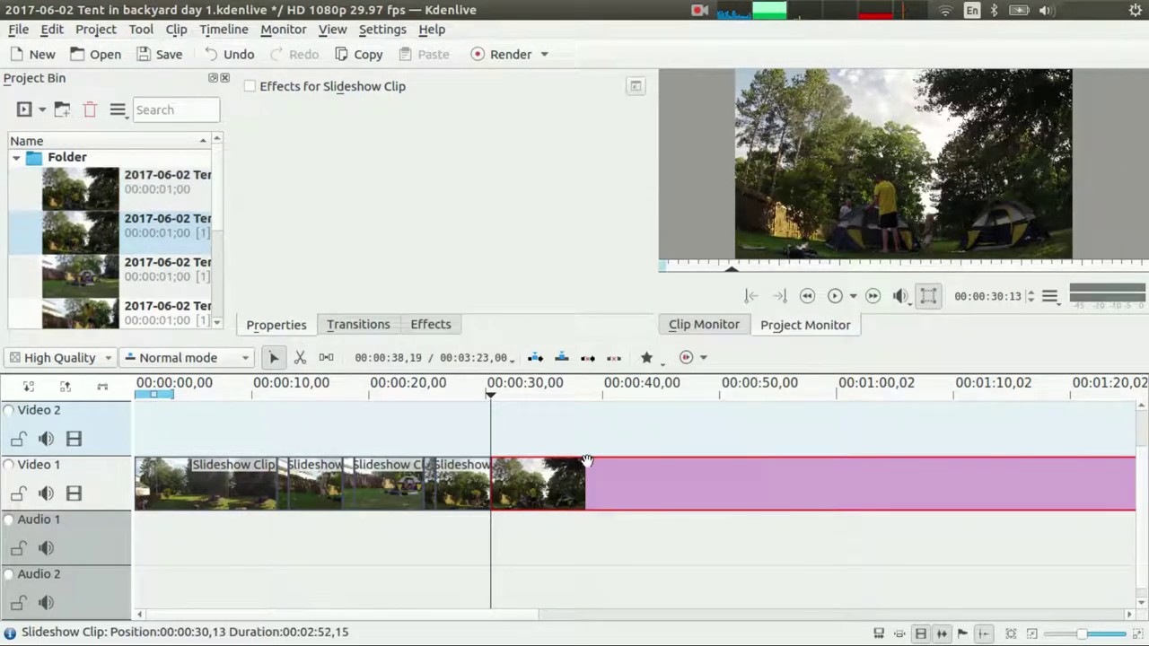
- Insert the f913 still at the 00:00:30:13 cut on Video 1, with the remaining slideshow clip directly behind it
left_click_drag(582, 460, 639, 460)
left_click_drag(81, 189, 492, 473)
left_click_drag(677, 485, 605, 485)
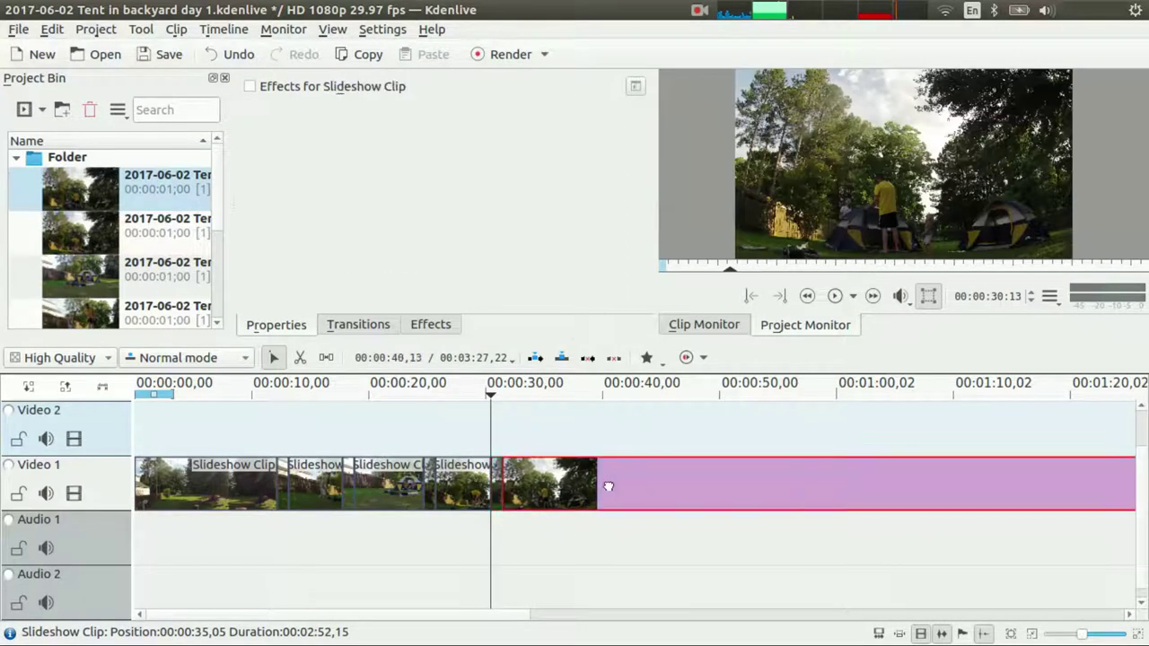
- Play past the new still to 00:00:32:15 and step back to around 00:00:32:06 to examine where the unwanted camera-handling shots begin
key("space")
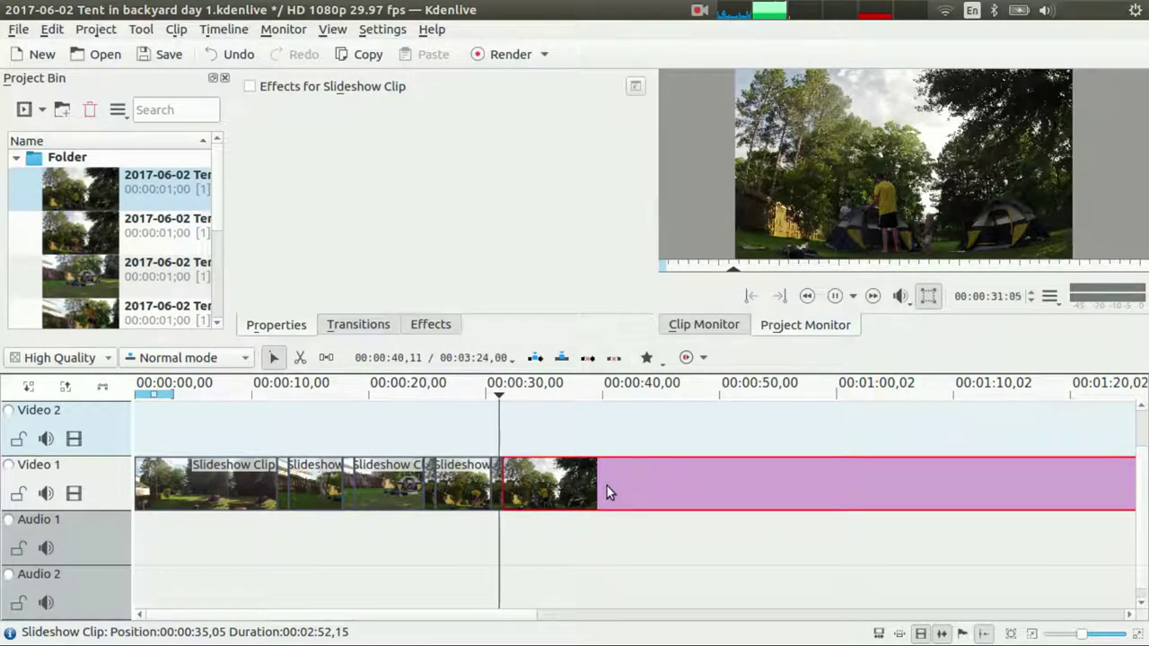
key("space")
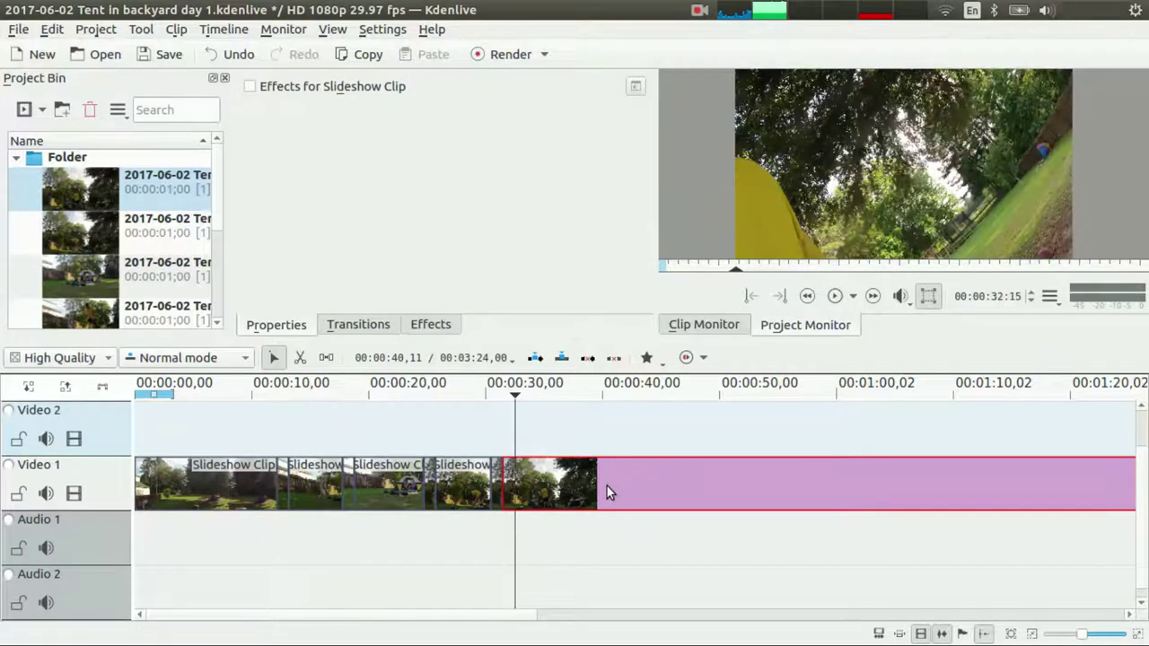
key("Left")
key("Left")
key("Left")
key("Left")
key("Left")
key("Left")
key("Left")
key("Left")
key("Left")
key("Left")
key("Left")
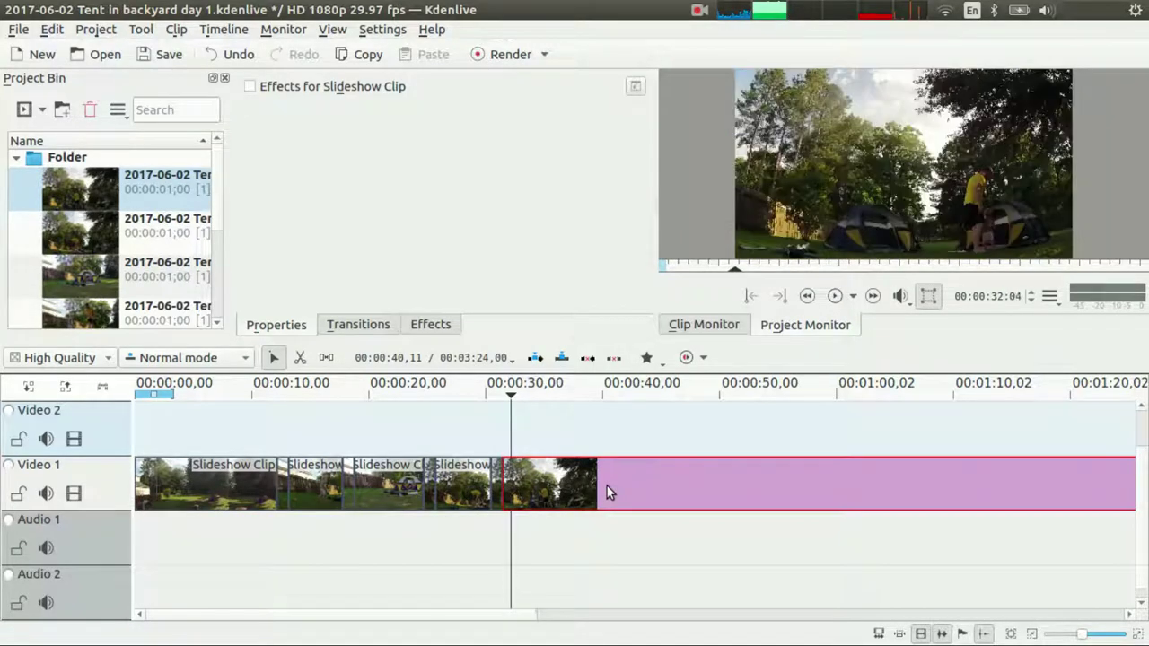
key("Right")
key("Right")
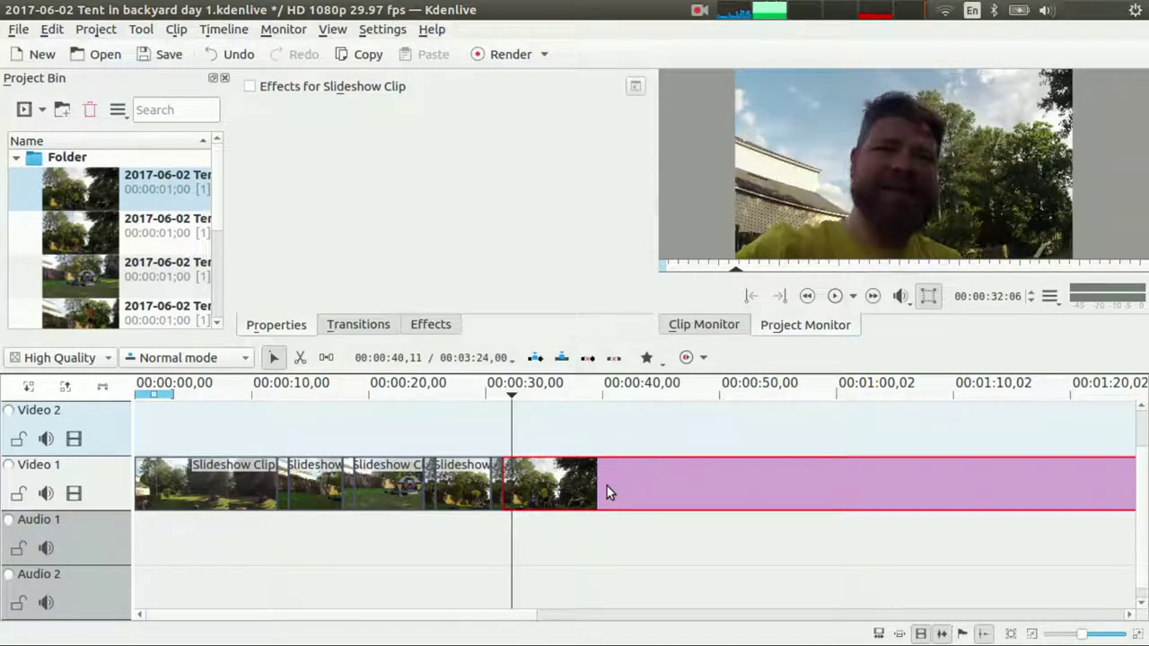
- Cut the remaining slideshow clip on Video 1 at 00:00:32:05, at the last tent photo before the camera-handling shots
key("Left")
key("Left")
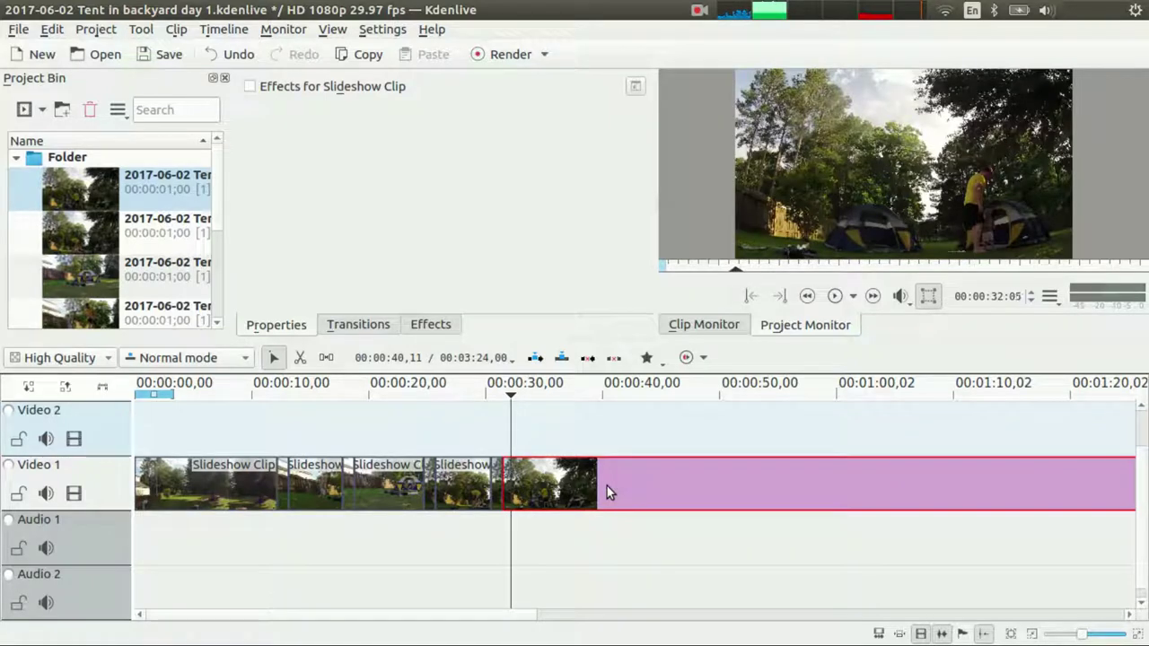
key("Right")
key("Left")
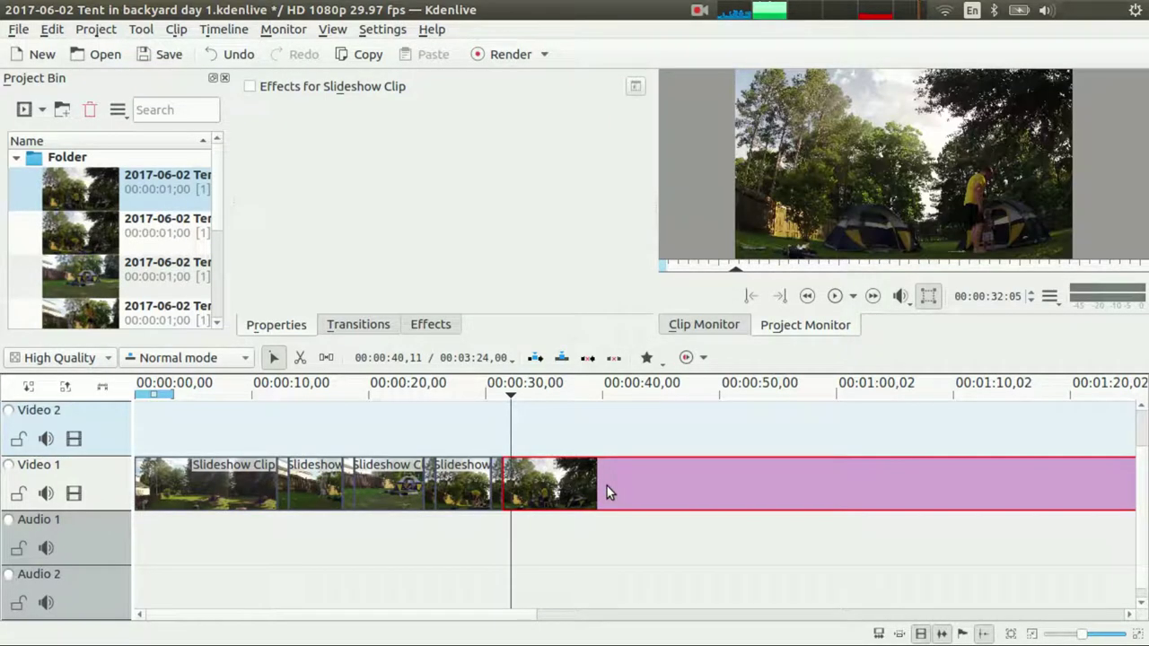
key("parenleft")
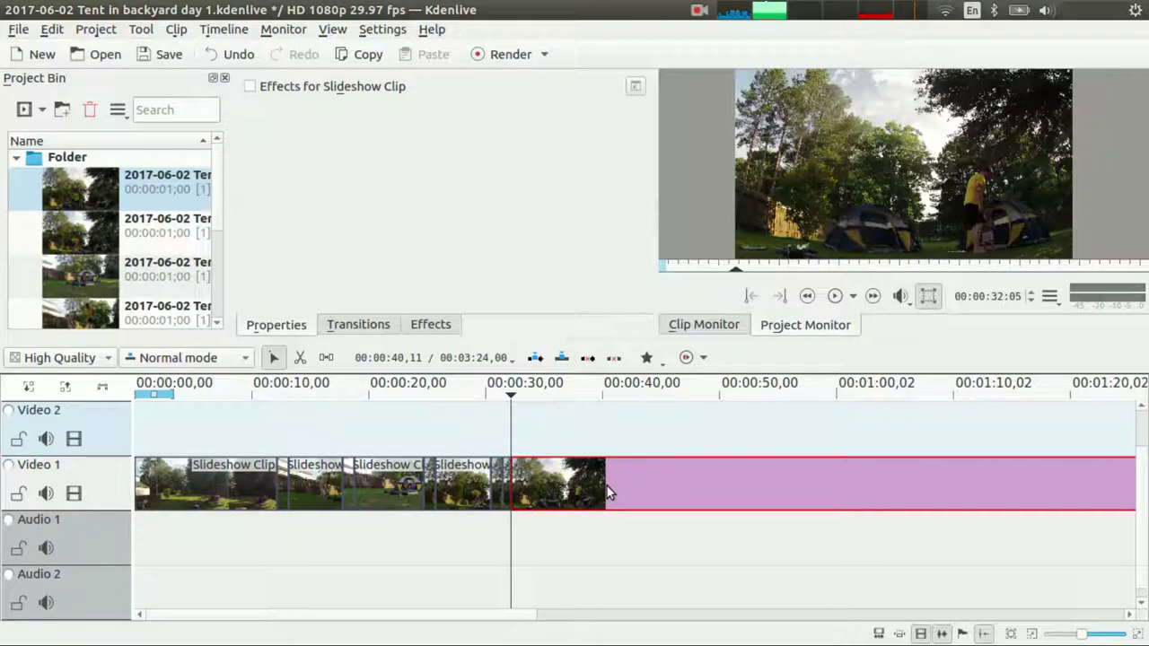
- Cut the remaining slideshow clip at 00:00:33:12, at the first clean tent photo after the camera-handling shots
key("Right")
key("Right")
key("Right")
key("Right")
key("Right")
key("Right")
key("Right")
key("Right")
key("Right")
key("Right")
key("Right")
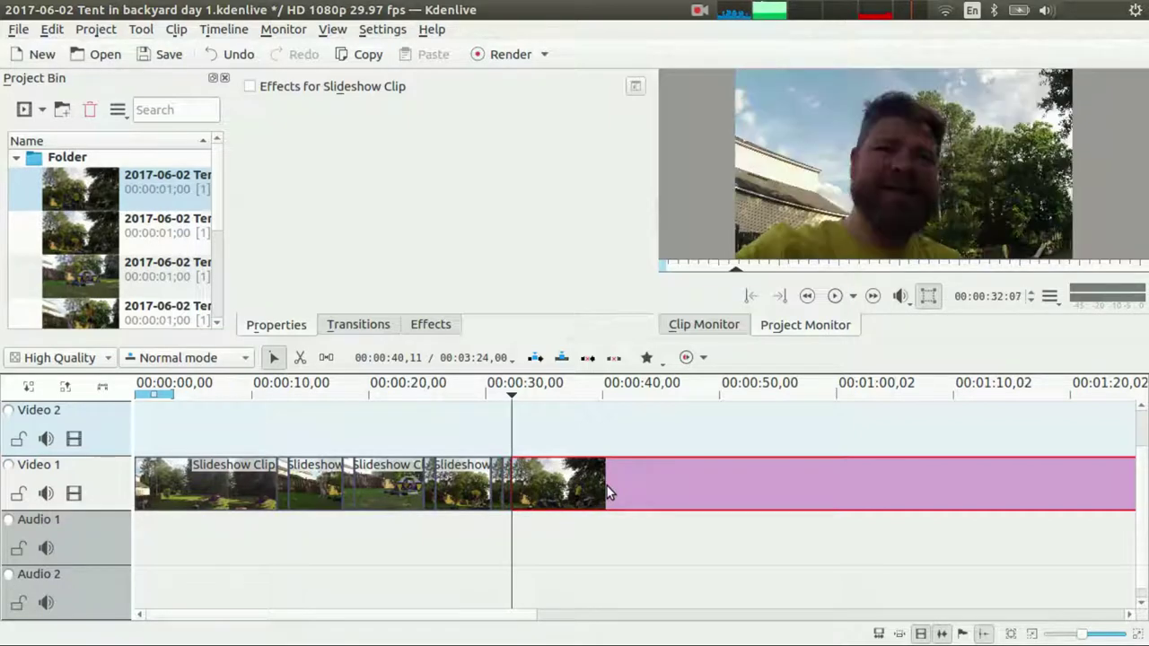
key("Right")
key("Right")
key("Right")
key("Right")
key("Right")
key("Right")
key("Right")
key("Right")
key("Right")
key("Right")
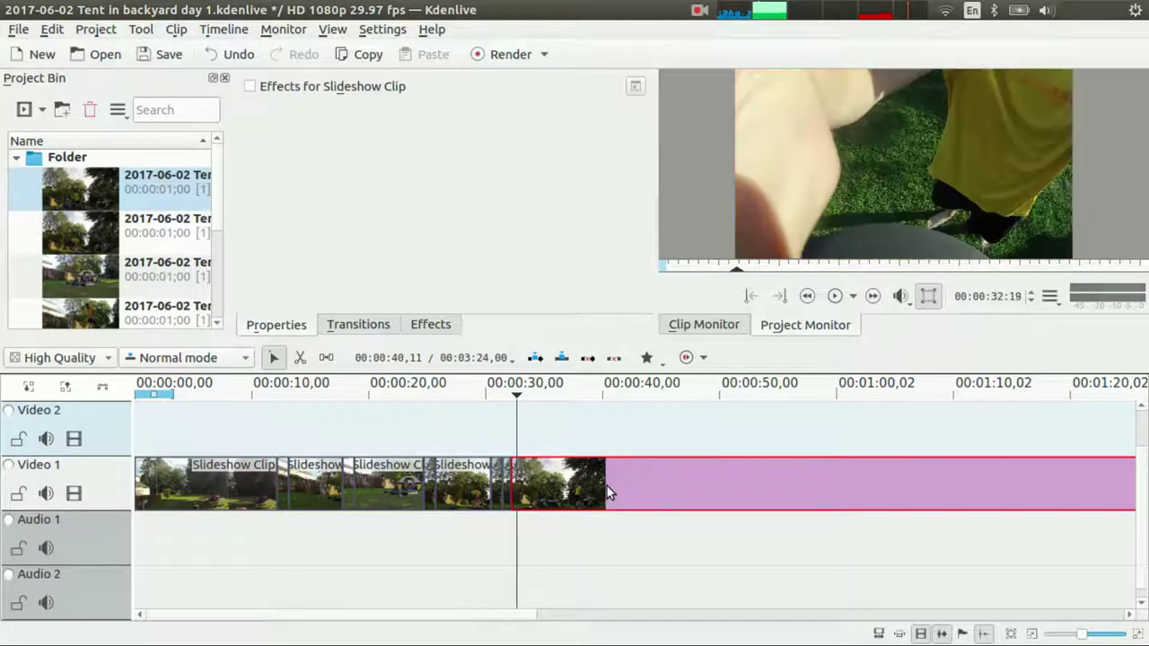
key("Right")
key("Right")
key("Right")
key("Right")
key("Right")
key("Right")
key("Right")
key("Right")
key("Right")
key("Right")
key("Right")
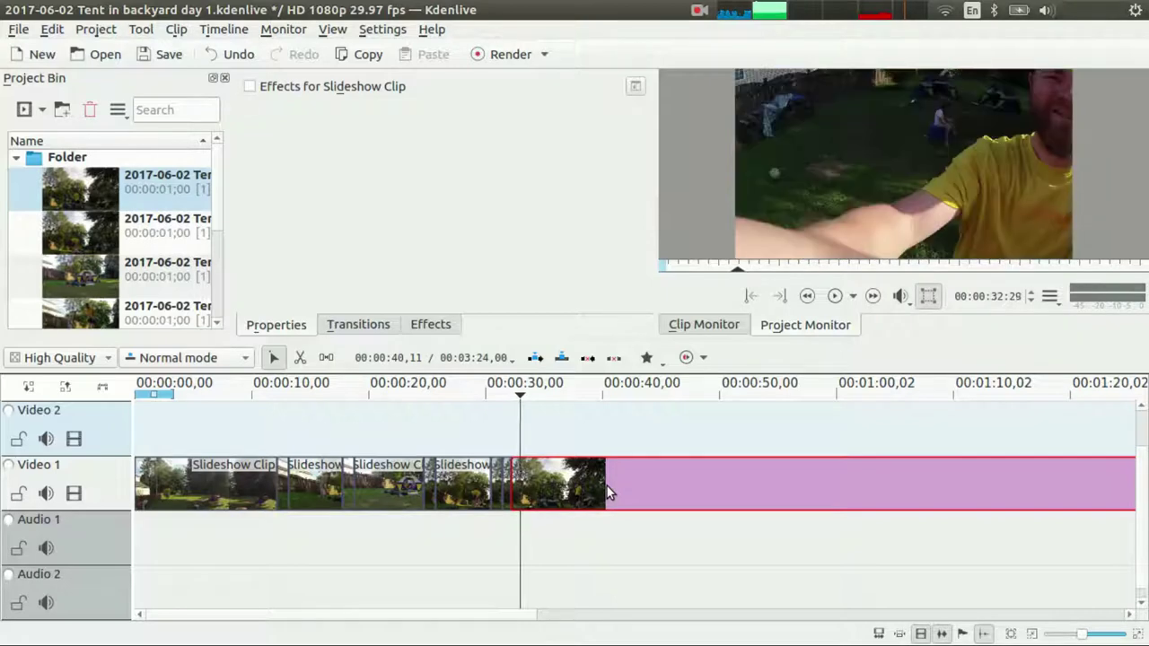
key("Right")
key("Right")
key("Right")
key("Right")
key("Right")
key("Right")
key("Right")
key("Right")
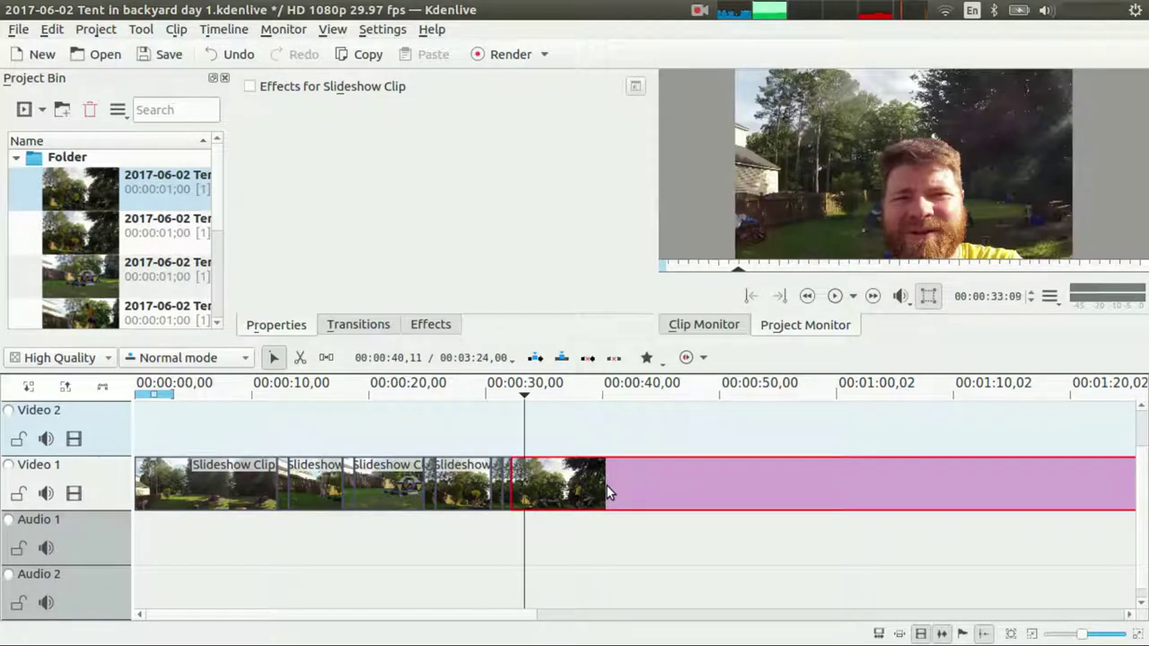
key("Left")
key("Left")
key("Left")
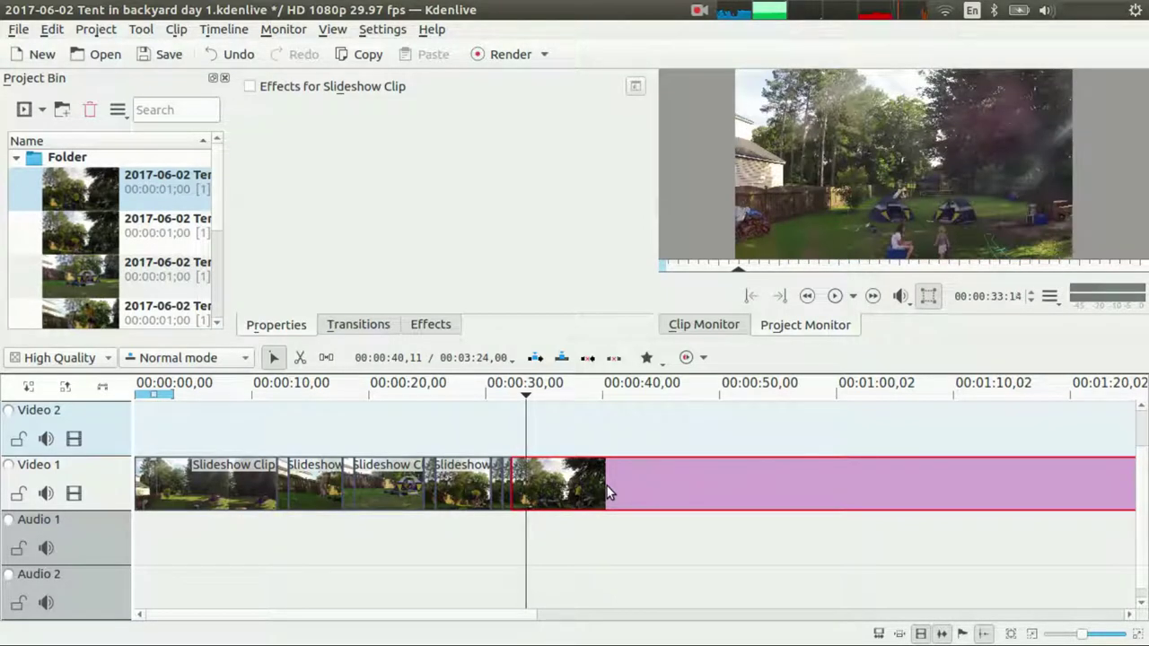
key("Left")
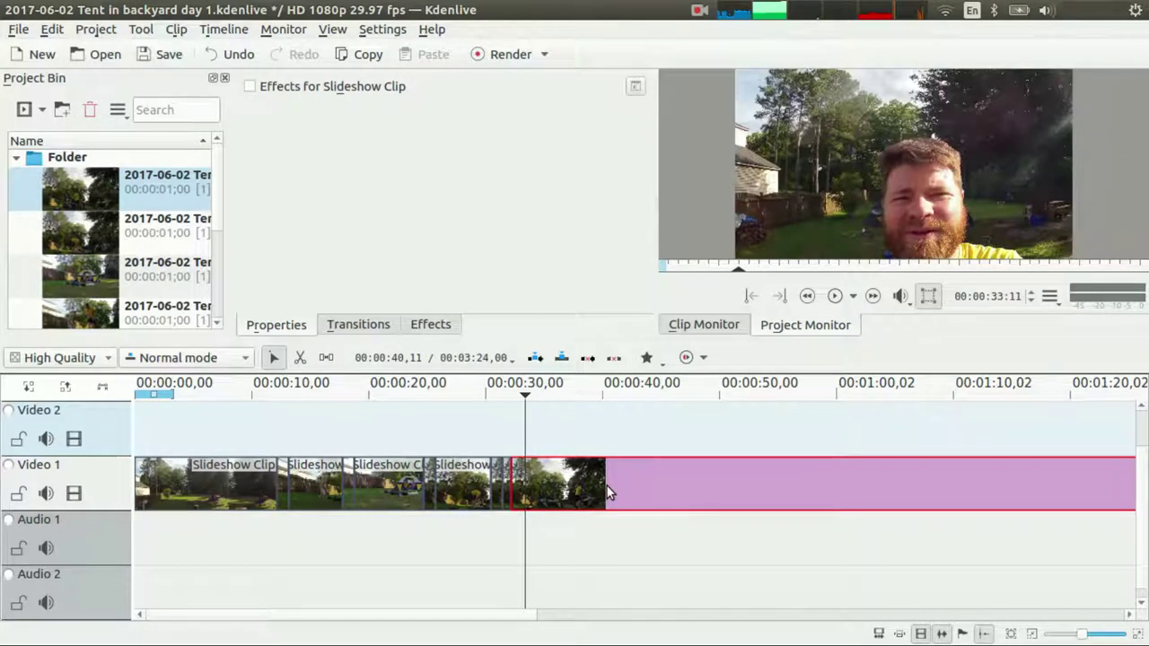
key("Right")
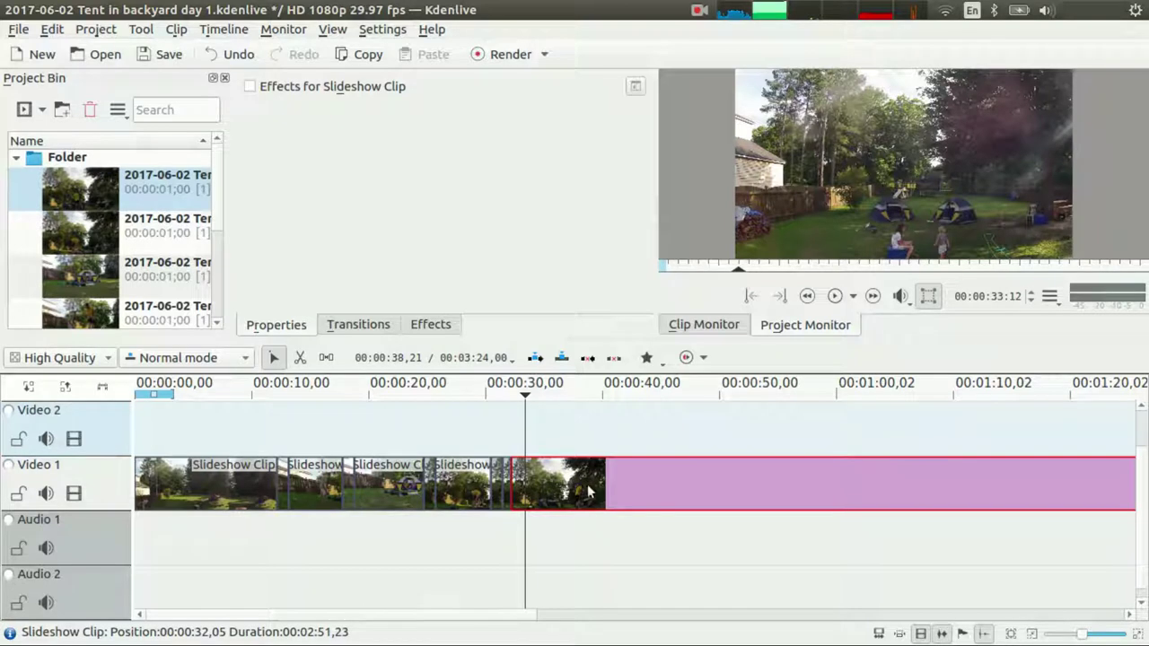
left_click_drag(513, 484, 525, 482)
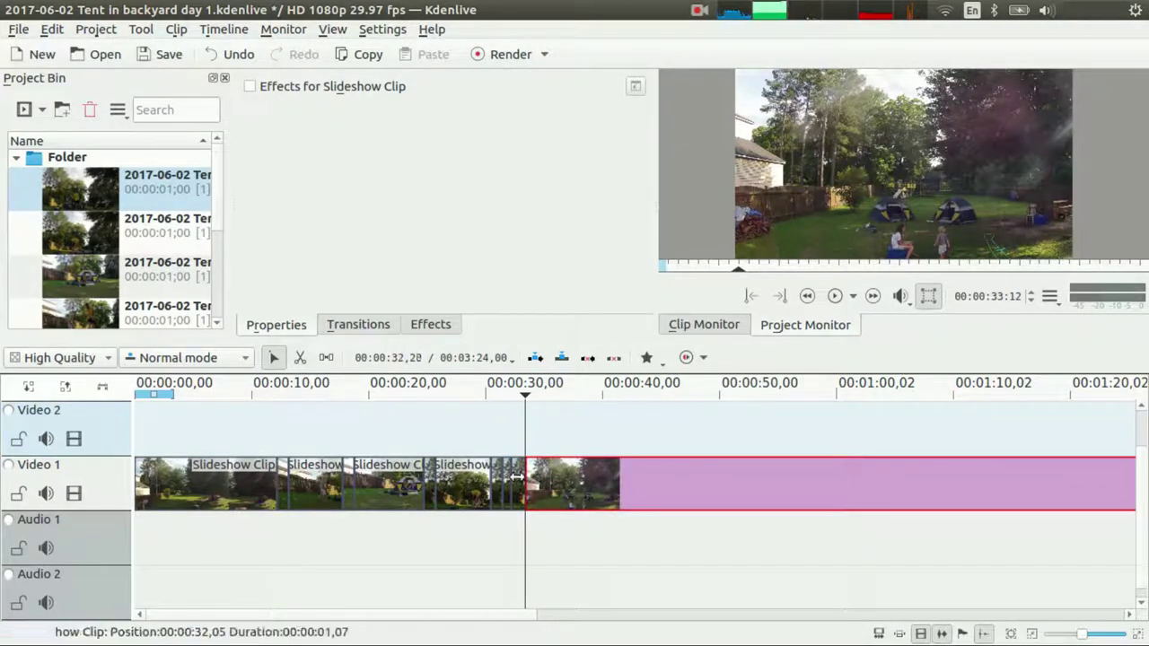
- Delete the camera-handling segment between the two cuts and close the gap by moving the remaining slideshow clip to 00:00:32:05
left_click(519, 477)
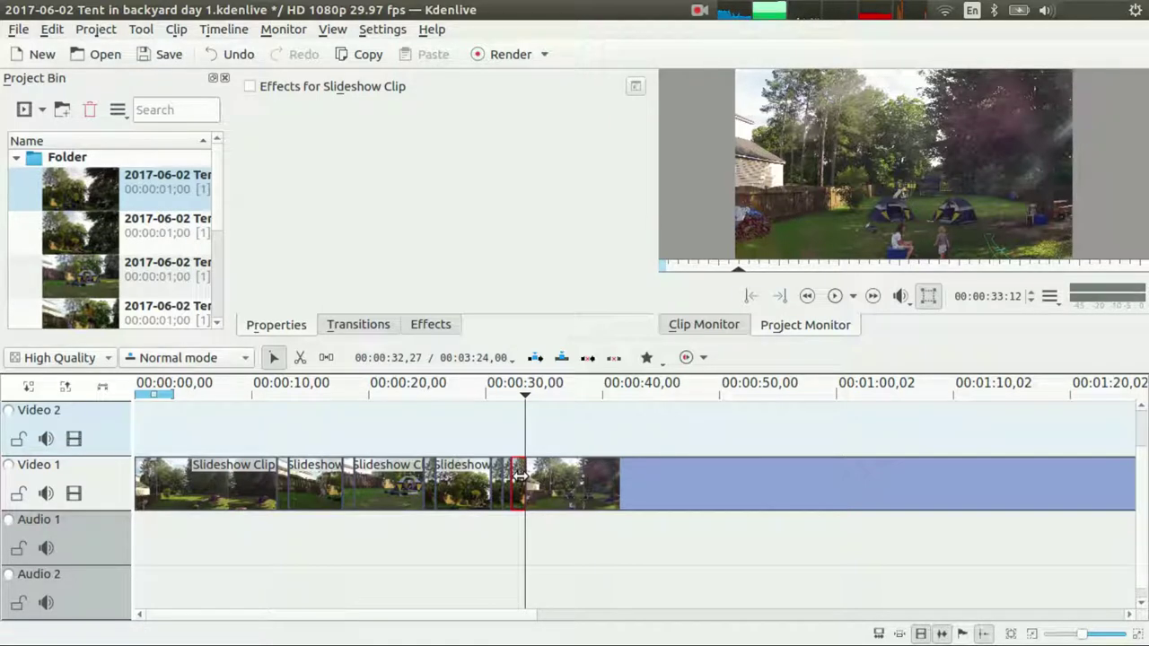
key("Delete")
left_click_drag(528, 482, 507, 480)
key("alt+Left")
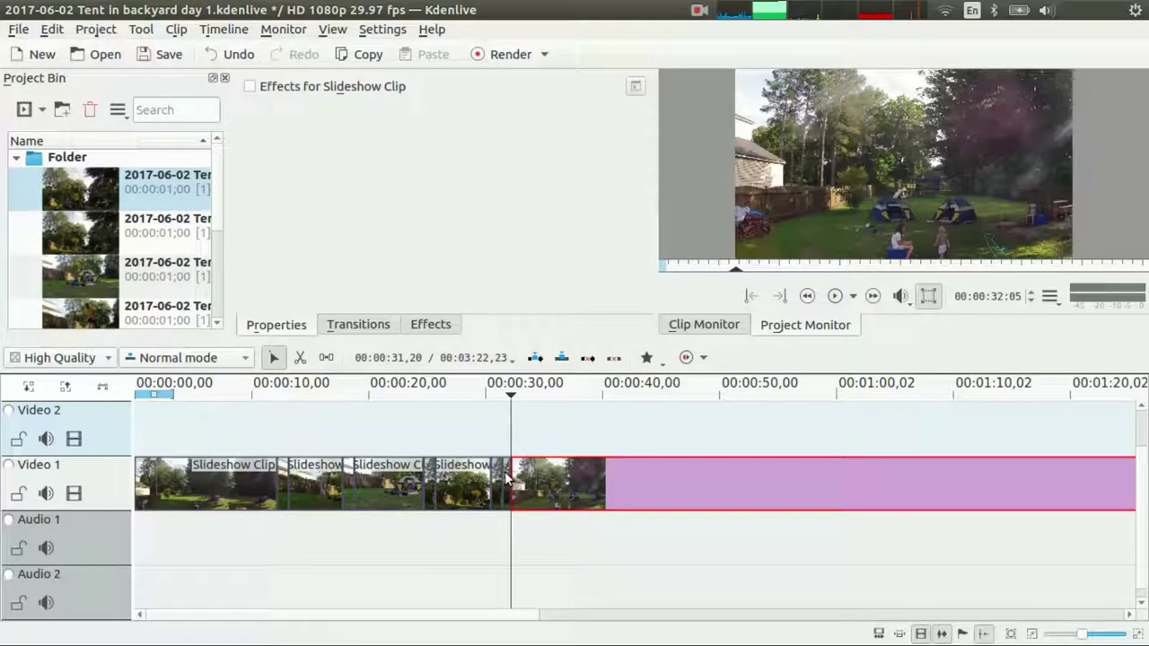
- Play the new scene to about 00:00:42:23 and go back to 00:00:35:02 to examine where activity around the tents stops
key("space")
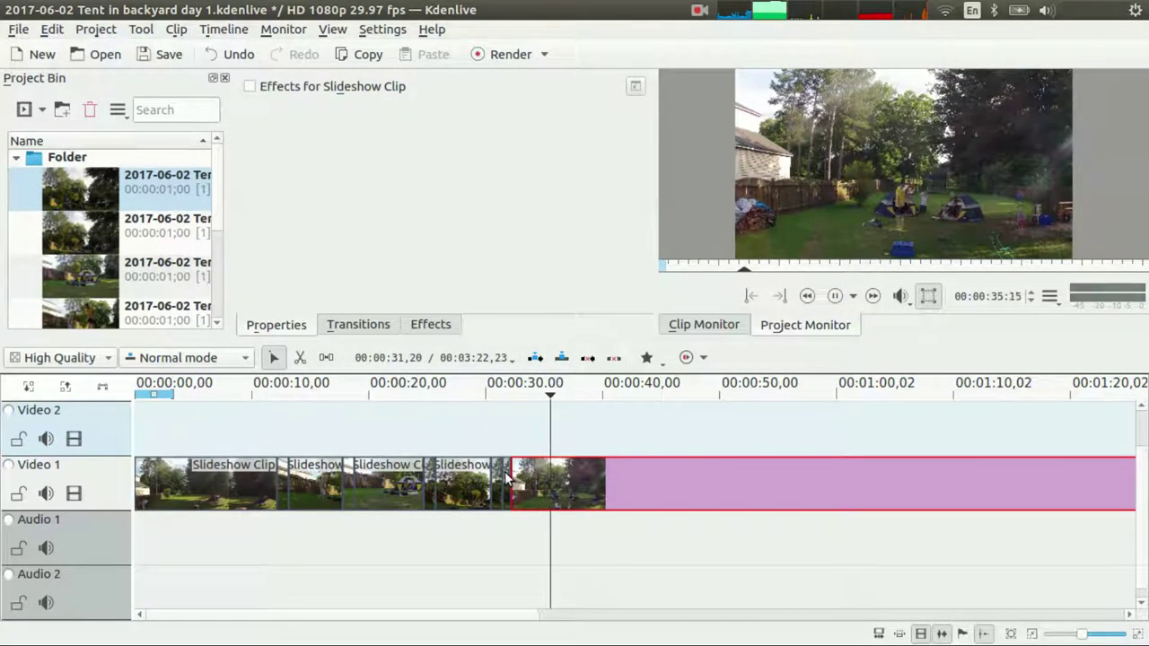
key("space")
key("space")
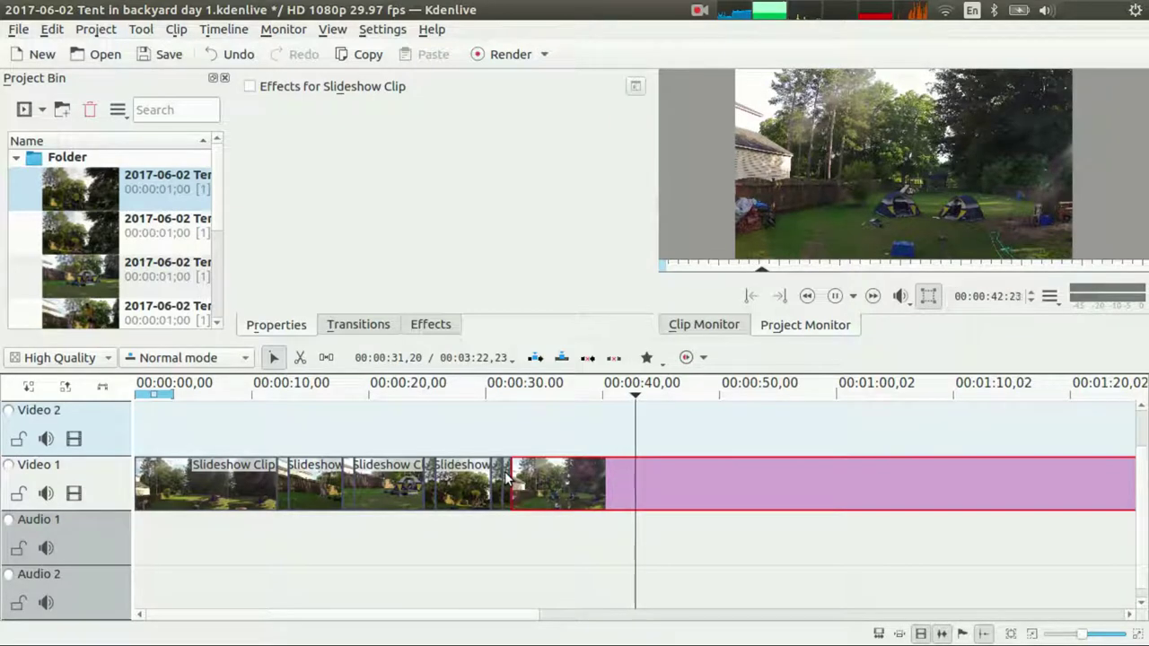
key("space")
key("shift+Left")
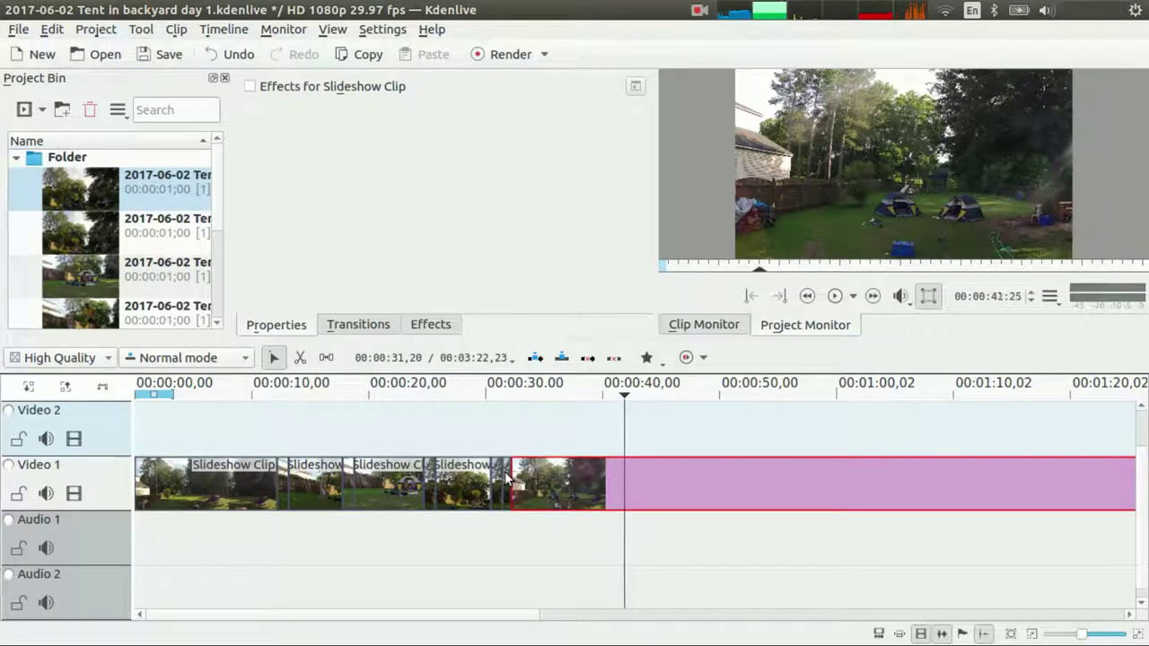
key("shift+Left")
key("shift+Left")
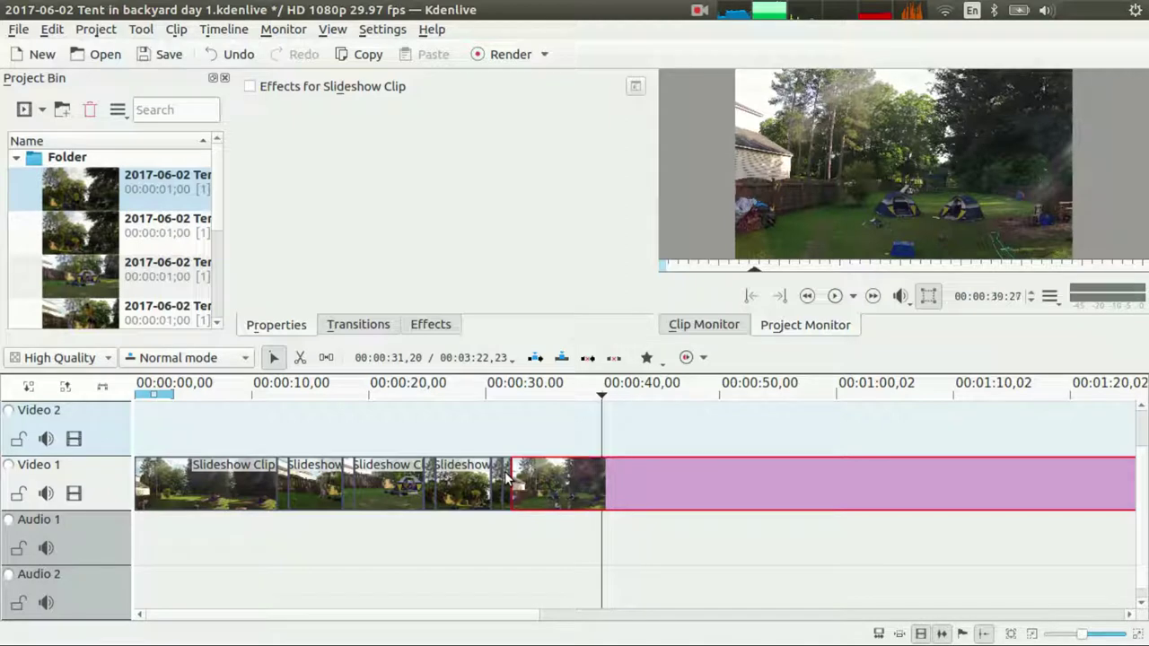
key("shift+Left")
key("shift+Left")
key("shift+Left")
key("shift+Left")
key("shift+Left")
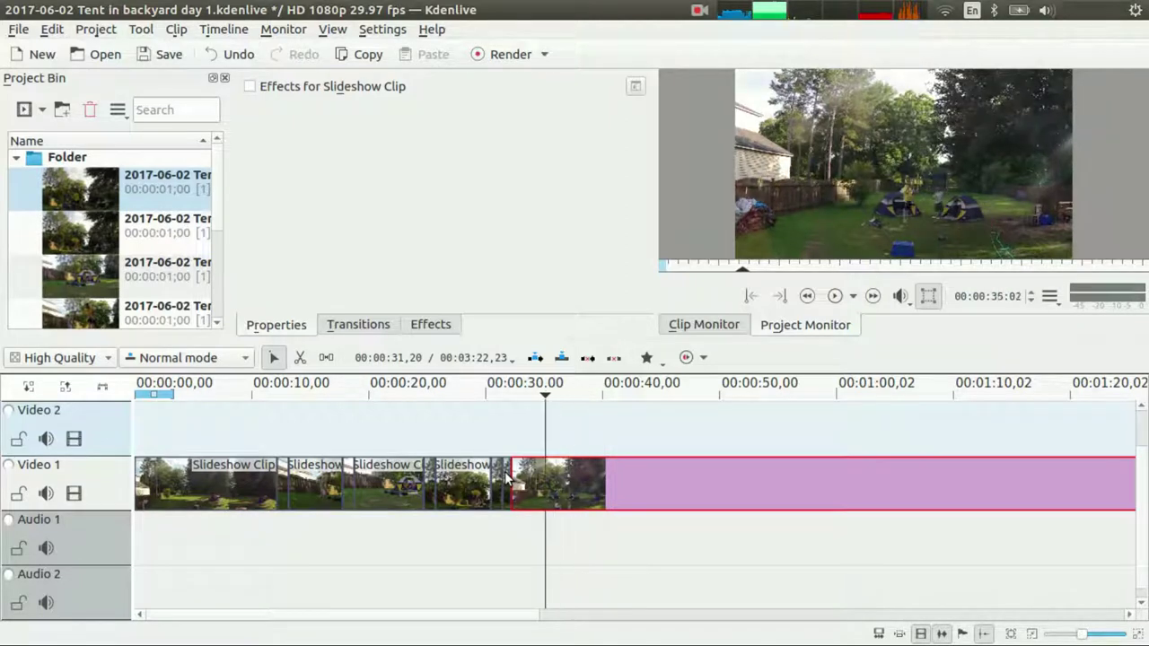
- Cut the remaining slideshow clip at 00:00:37:26, within the stretch where nobody is at the tents
key("shift+Right")
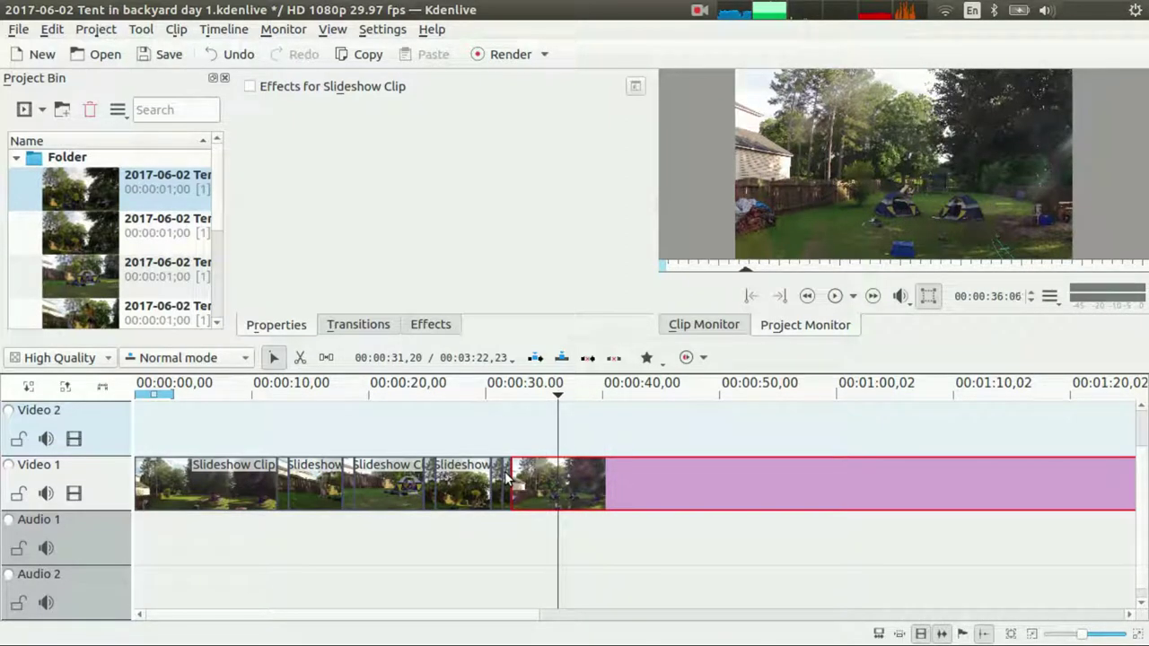
key("Right")
key("Right")
key("Right")
key("Right")
key("Right")
key("Right")
key("Right")
key("Right")
key("Right")
key("Right")
key("Right")
key("Right")
key("Right")
key("Right")
key("Right")
key("Right")
key("Right")
key("Right")
key("Right")
key("Right")
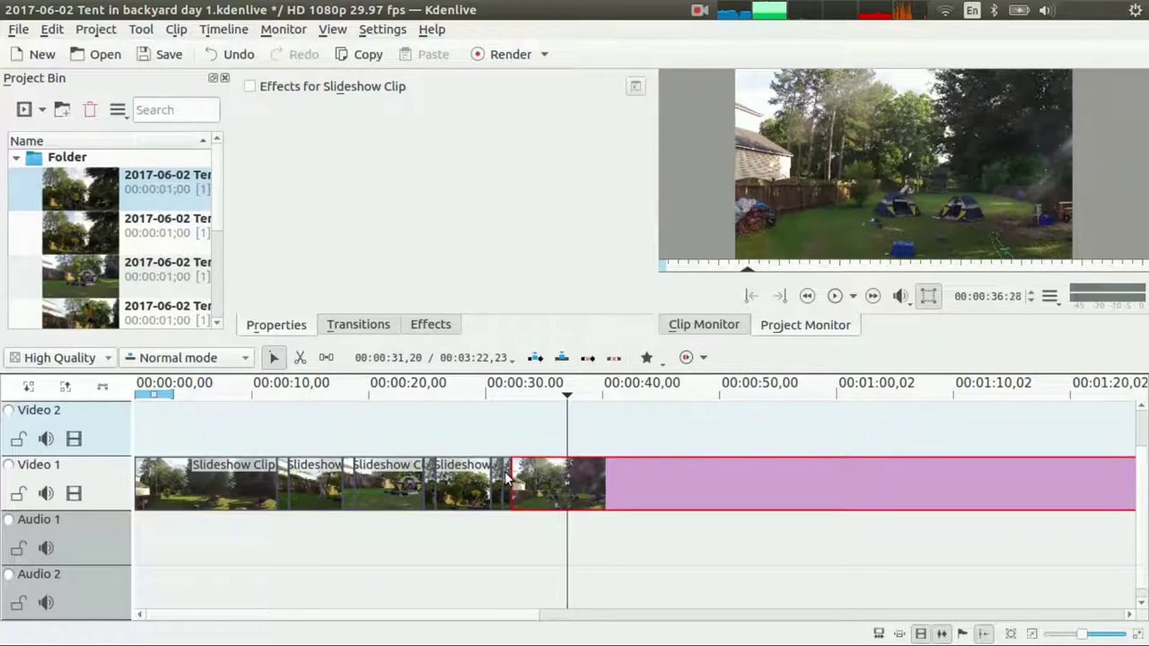
key("Right")
key("Right")
key("Right")
key("Right")
key("Right")
key("Right")
key("Right")
key("Right")
key("Right")
key("Right")
key("Right")
key("Right")
key("Right")
key("Right")
key("Right")
key("Right")
key("Right")
key("Right")
key("Right")
key("Right")
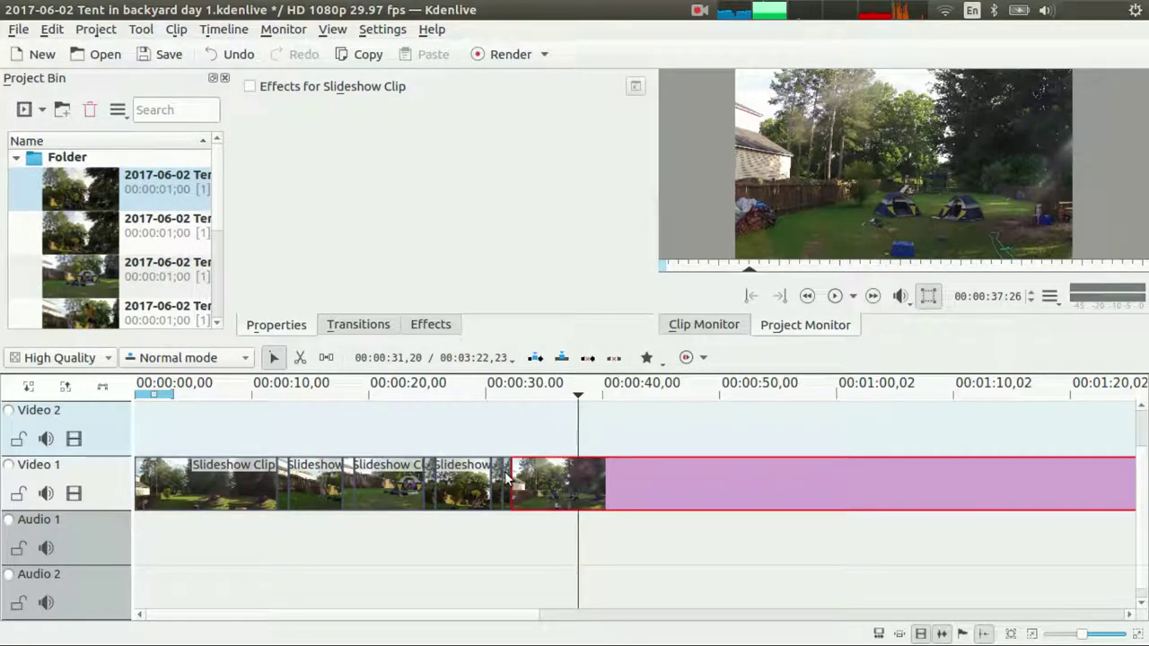
key("shift+r")
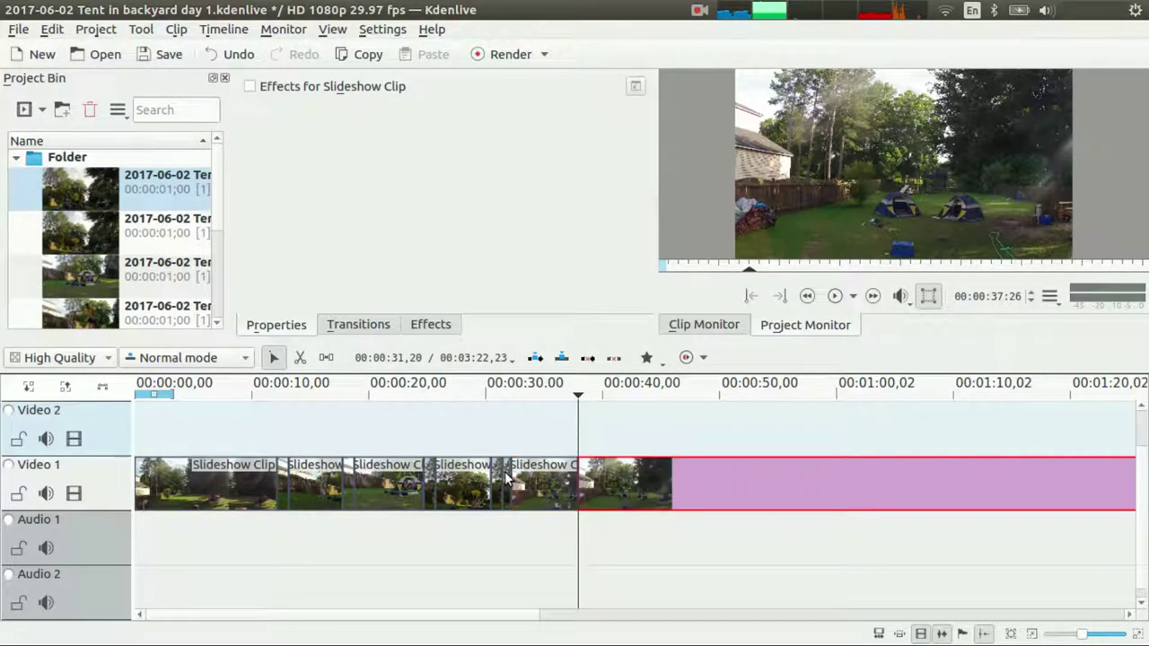
- Step through the remaining slideshow clip from 00:00:37:26 to 00:00:44:11 to examine where activity around the tents resumes
key("Right")
key("Right")
key("Right")
key("Right")
key("Right")
key("Right")
key("Right")
key("Right")
key("Right")
key("Right")
key("Right")
key("Right")
key("Right")
key("Right")
key("Right")
key("Right")
key("Right")
key("Right")
key("Right")
key("Right")
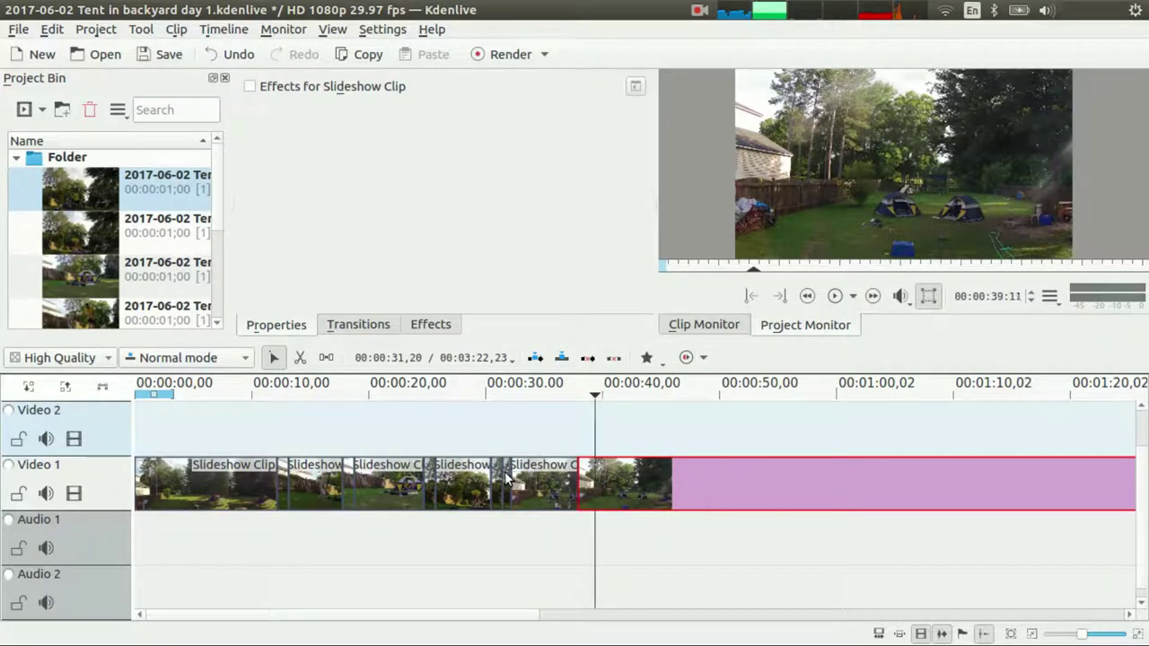
key("Right")
key("Right")
key("Right")
key("Right")
key("Right")
key("Right")
key("Right")
key("Right")
key("Right")
key("Right")
key("Right")
key("Right")
key("Right")
key("Right")
key("Right")
key("Right")
key("Right")
key("Right")
key("Right")
key("Right")
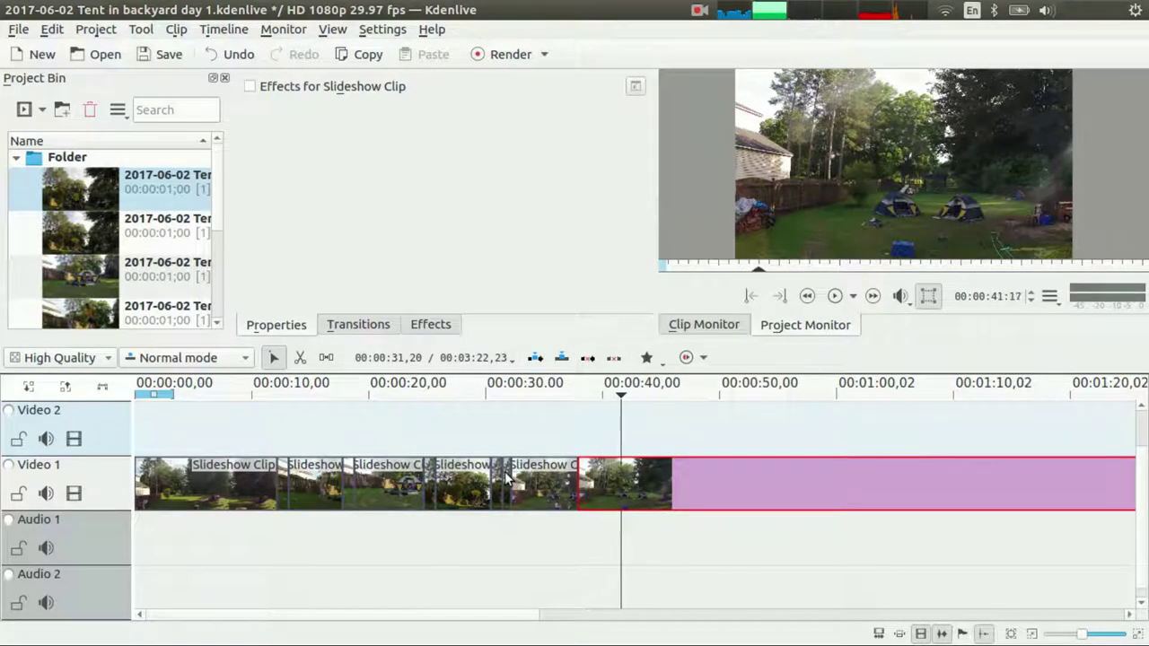
key("Right")
key("Right")
key("Right")
key("Right")
key("Right")
key("Right")
key("Right")
key("Right")
key("Right")
key("Right")
key("Right")
key("Right")
key("Right")
key("Right")
key("Right")
key("Right")
key("Right")
key("Right")
key("Right")
key("Right")
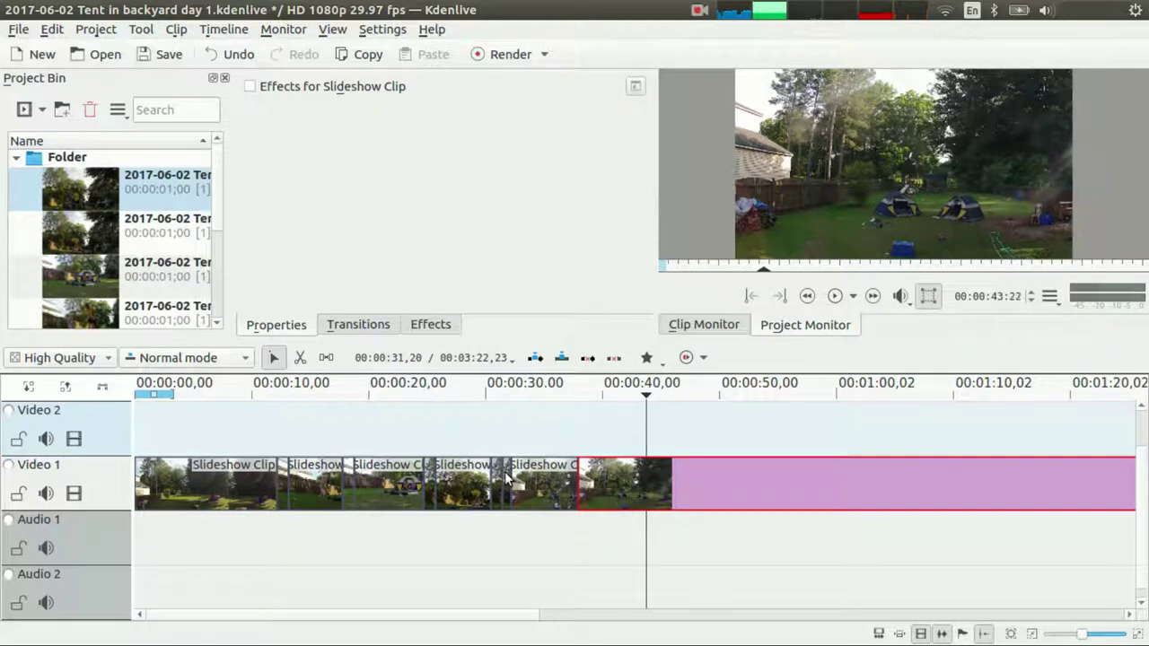
key("Right")
key("Right")
key("Right")
key("Right")
key("Right")
key("Right")
key("Right")
key("Right")
key("Right")
key("Right")
key("Right")
key("Right")
key("Right")
key("Right")
key("Right")
key("Right")
key("Right")
key("Right")
key("Right")
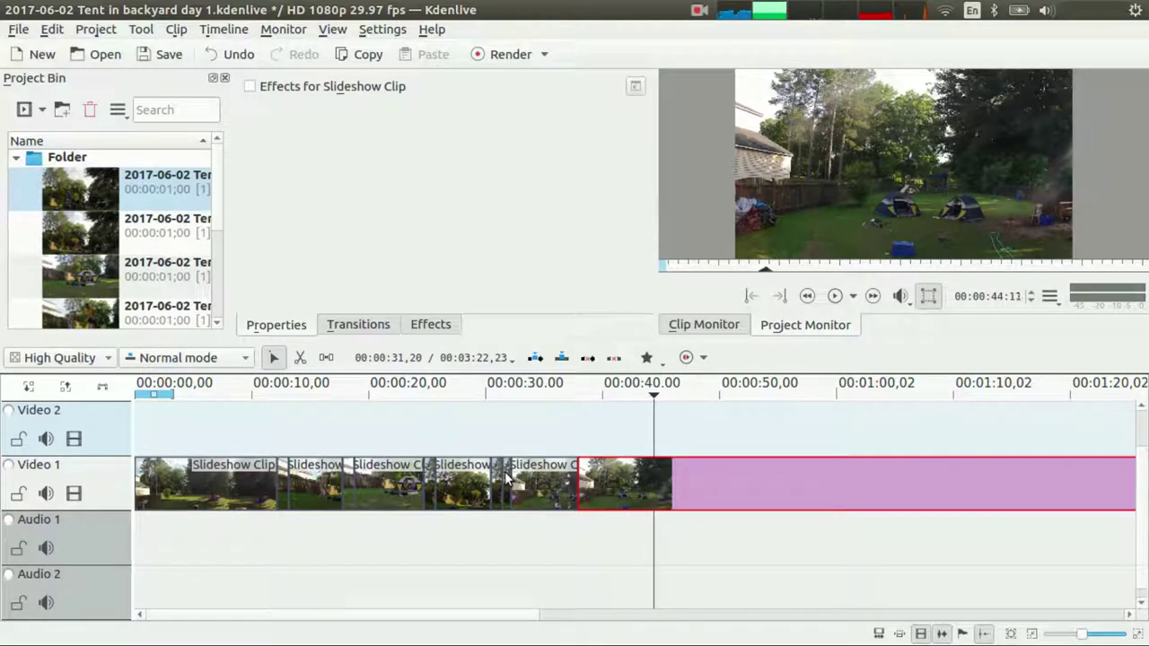
- Cut the remaining slideshow clip at 00:00:43:09, at the end of the inactive stretch
key("Left")
key("Left")
key("Left")
key("Left")
key("Left")
key("Left")
key("Left")
key("Left")
key("Left")
key("Left")
key("Left")
key("Left")
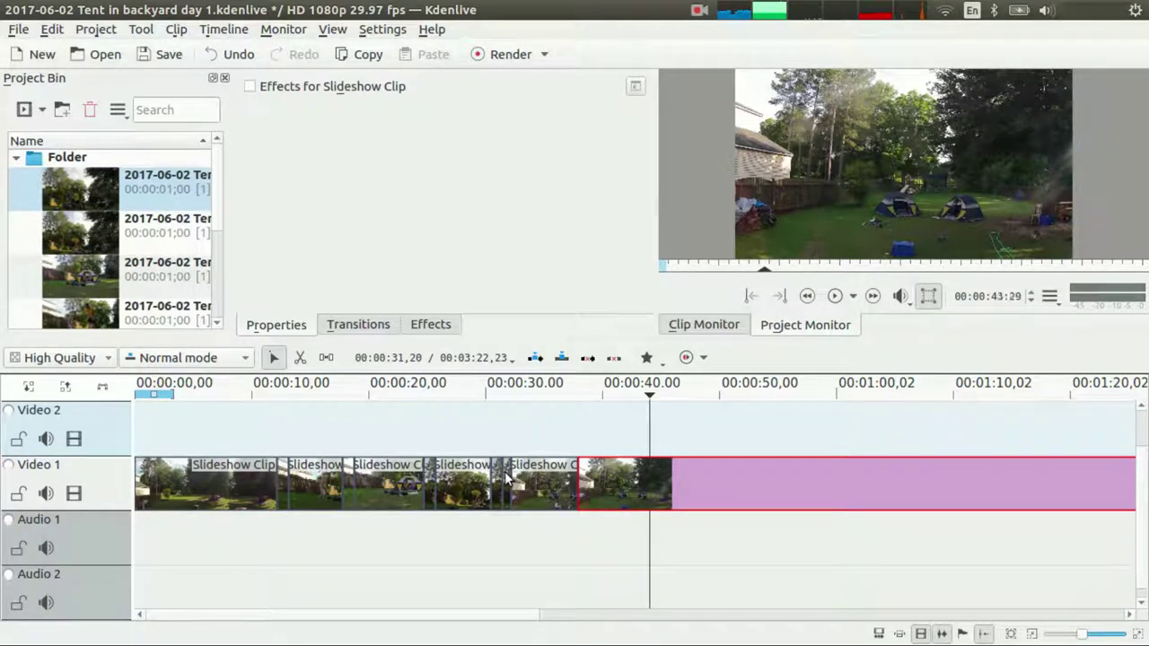
key("Left")
key("Left")
key("Left")
key("Left")
key("Left")
key("Left")
key("Left")
key("Left")
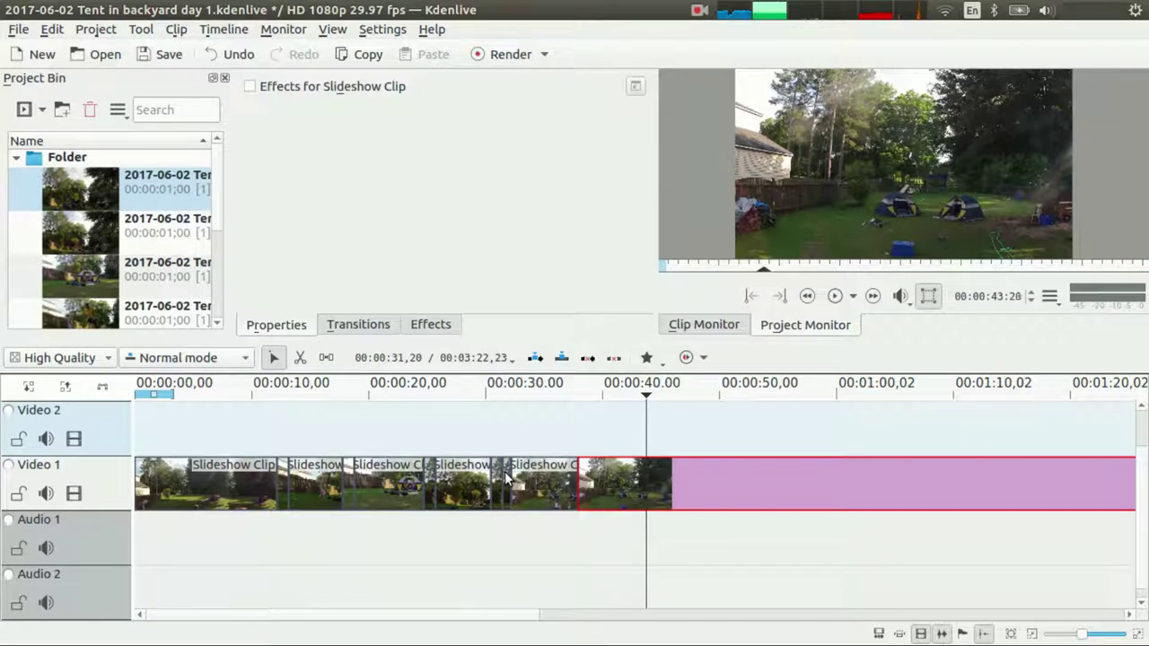
key("Left")
key("Left")
key("Left")
key("Left")
key("Left")
key("Left")
key("Left")
key("Left")
key("Left")
key("Left")
key("Left")
key("Left")
key("Left")
key("Left")
key("Left")
key("Left")
key("Left")
key("Left")
key("Left")
key("Left")
key("Left")
key("Left")
key("Left")
key("Left")
key("Left")
key("Left")
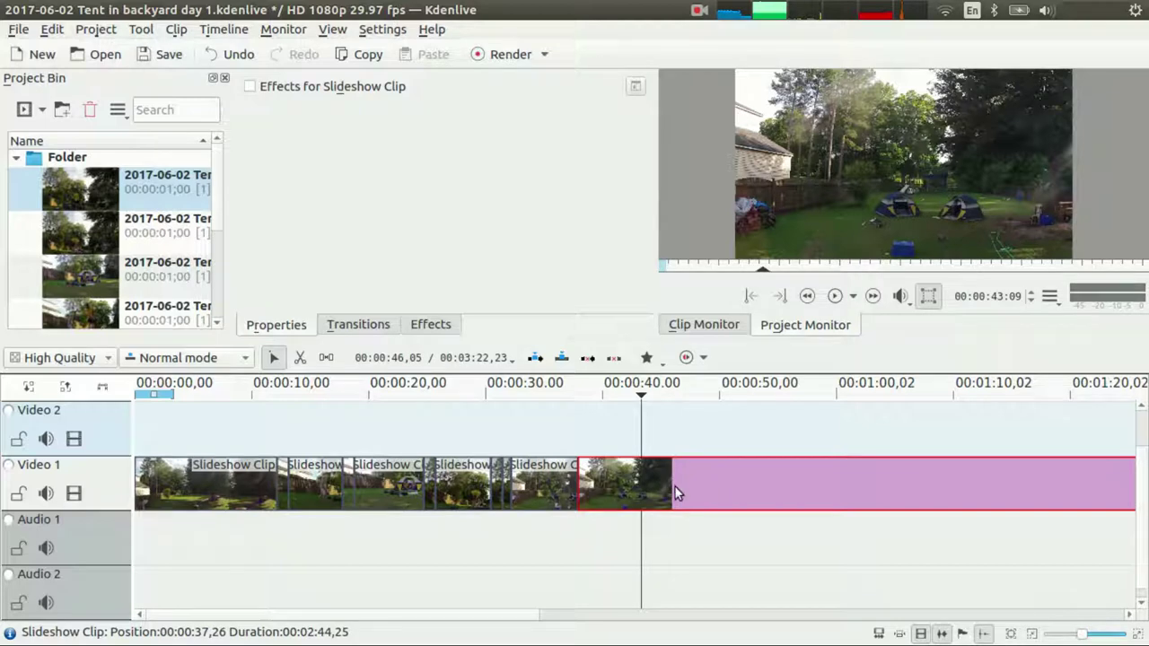
key("shift+r")
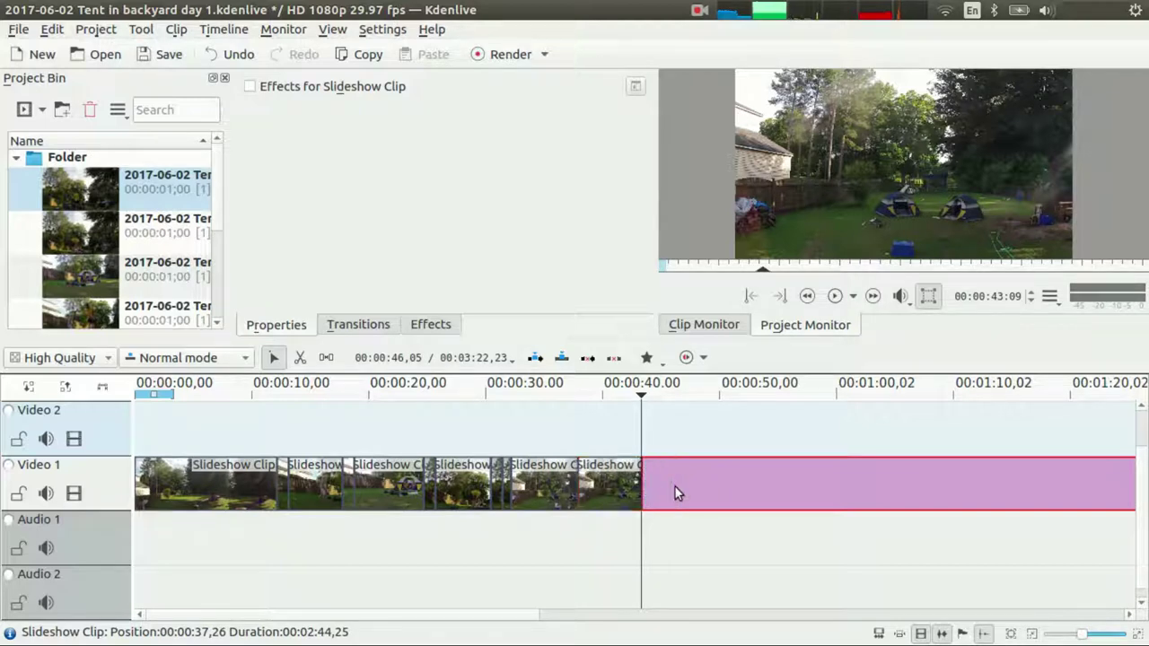
- Delete the inactive segment between the two cuts and close the gap by moving the remaining slideshow clip to 00:00:37:26
left_click(606, 478)
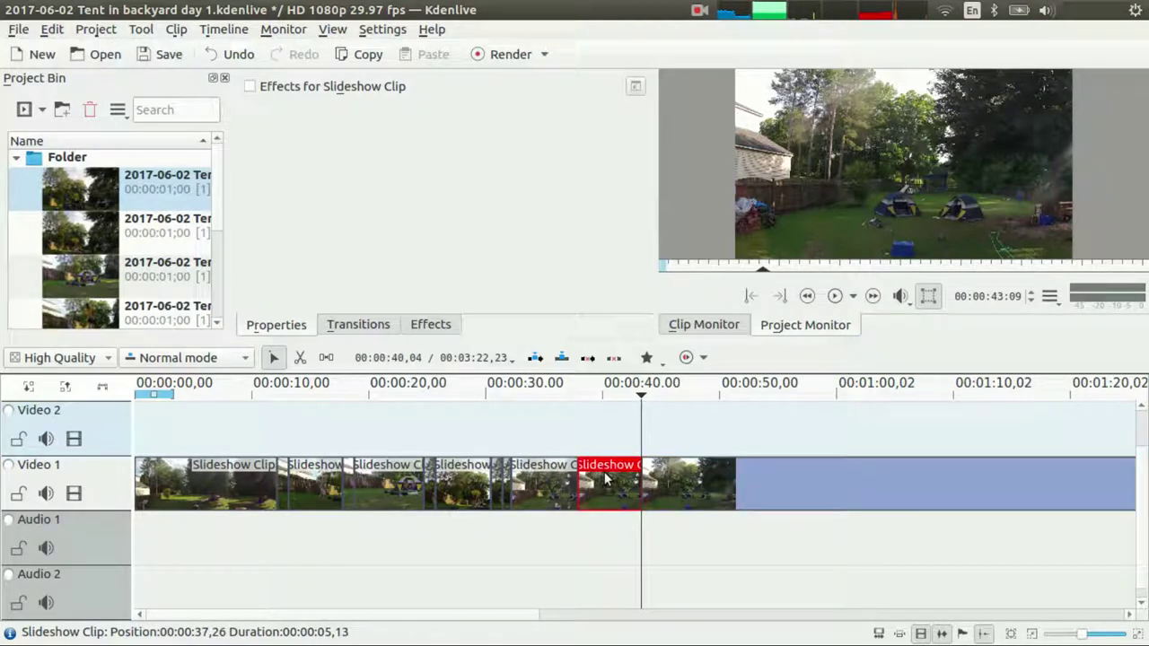
key("Delete")
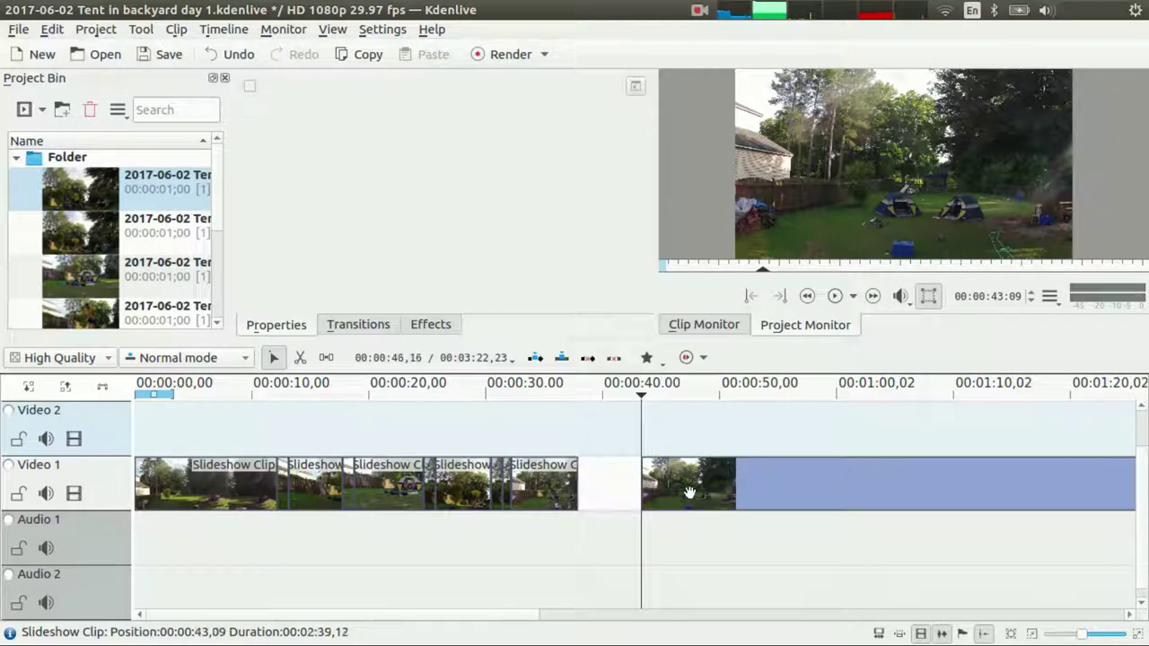
left_click_drag(709, 492, 606, 476)
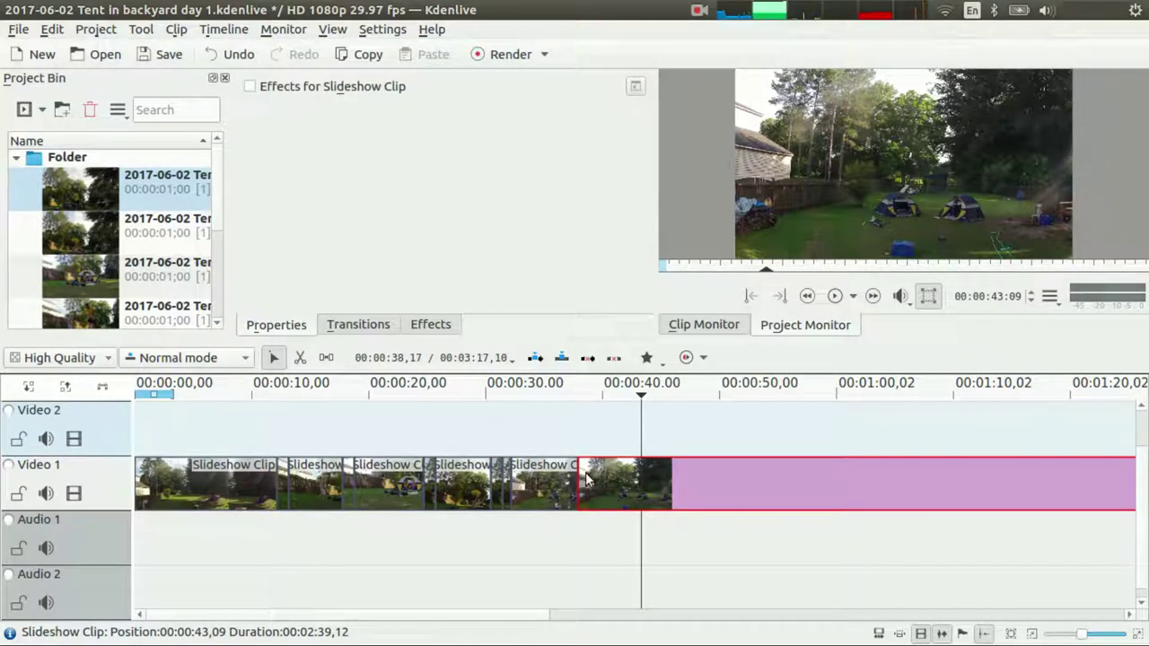
left_click_drag(620, 476, 550, 506)
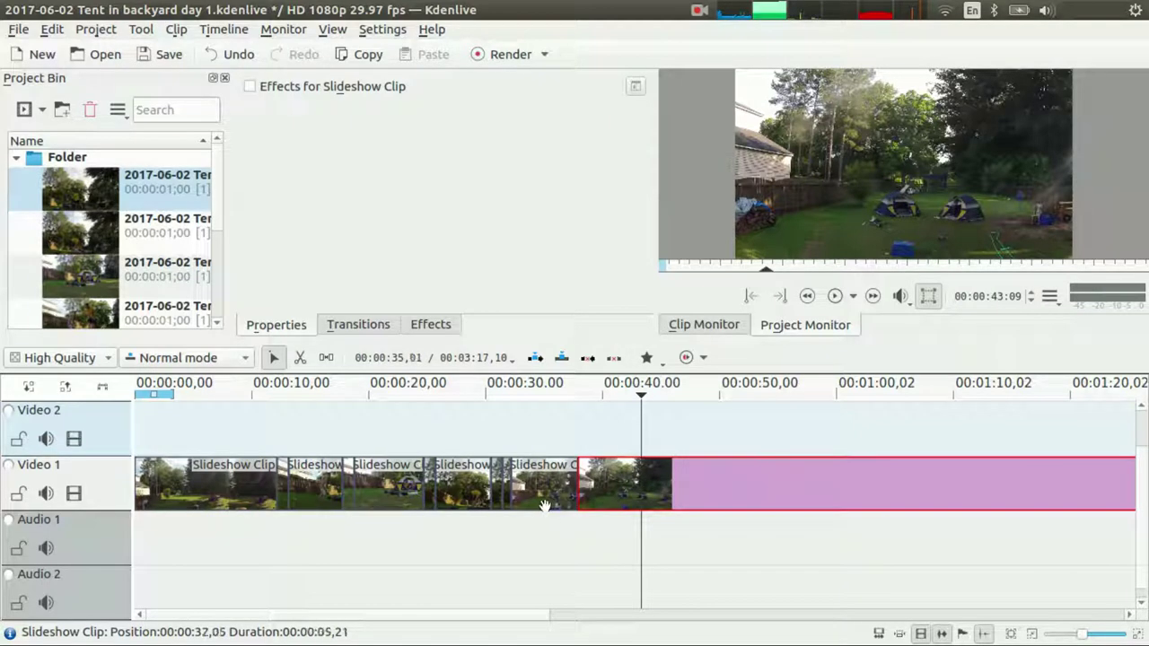
- Play the joined scene from 00:00:37:26 and go back to 00:00:37:00 to examine the transition at the cut
key("Home")
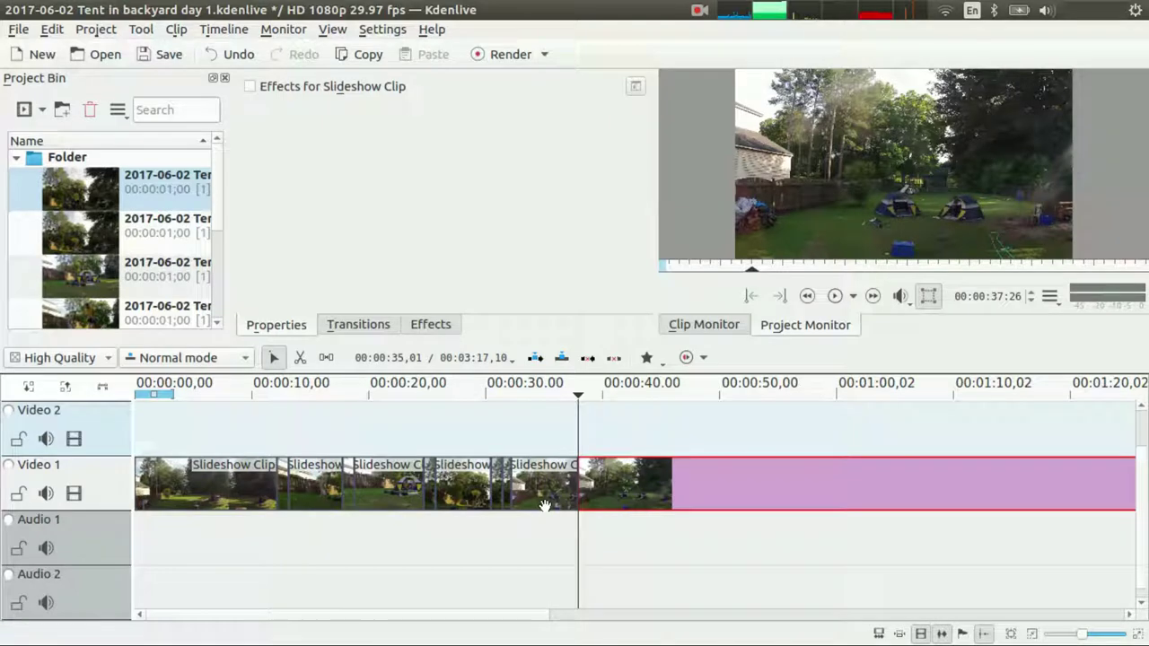
key("space")
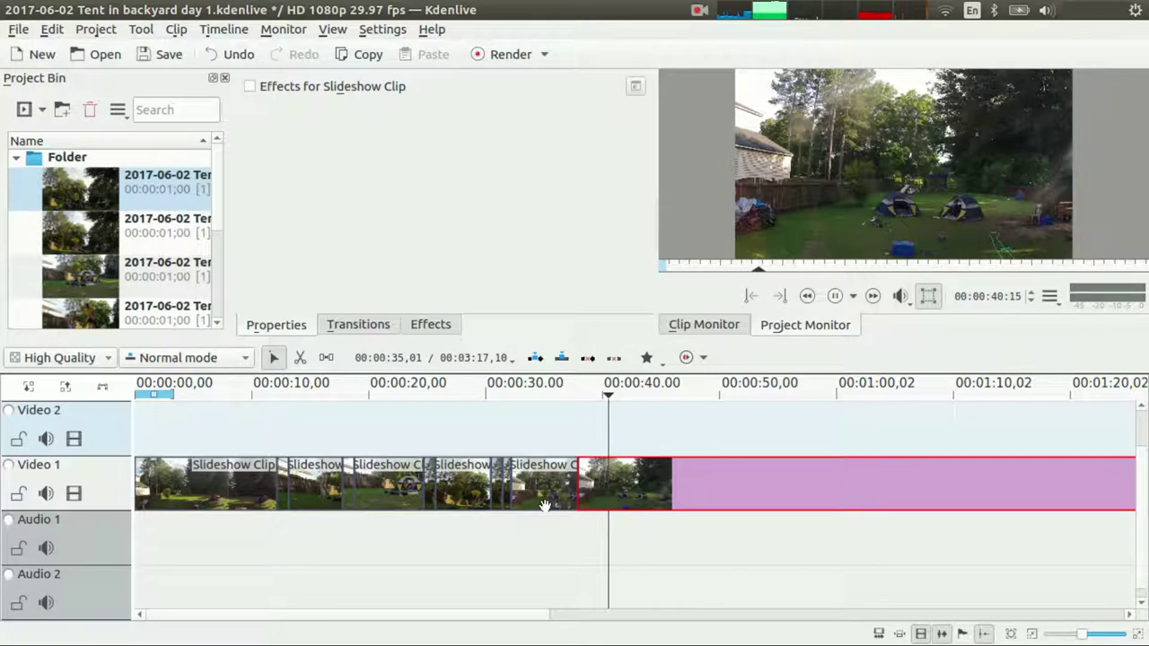
key("j")
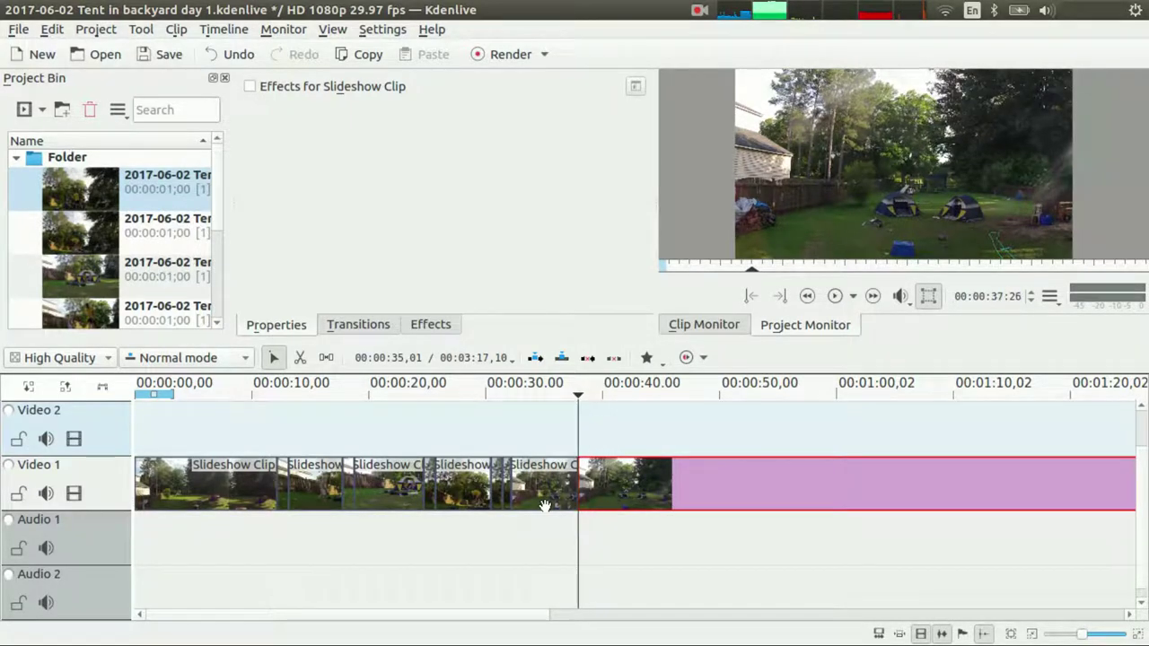
key("l")
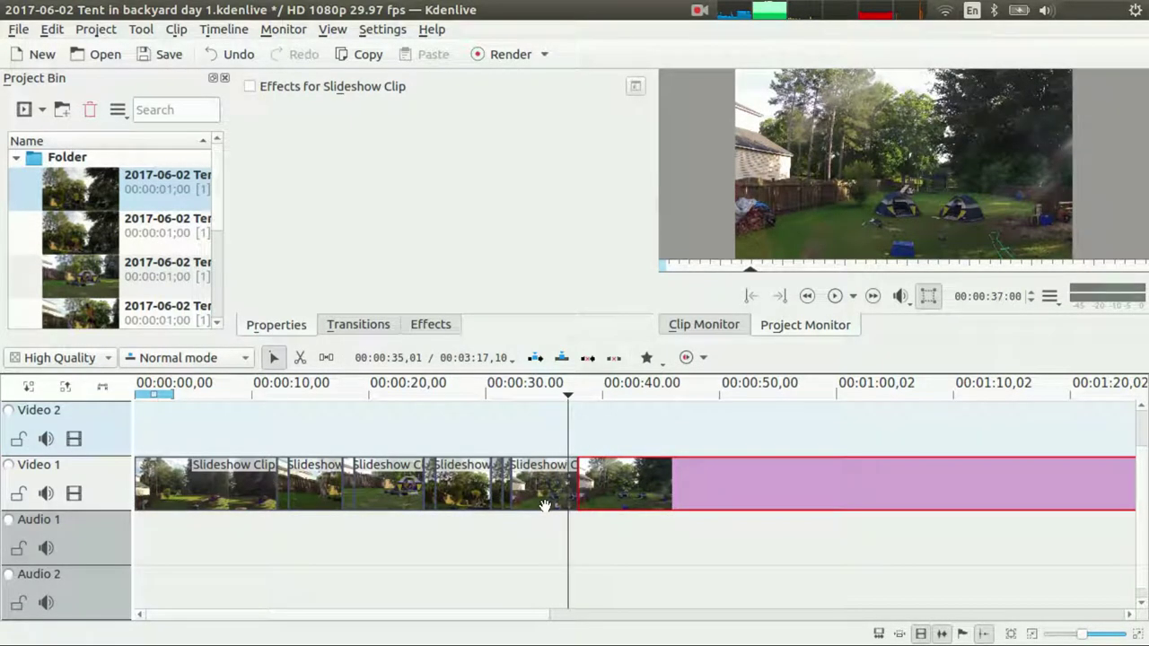
- Cut the remaining slideshow clip at 00:00:38:24 and move the part after the cut to about 00:00:44:20, leaving a gap
key("j")
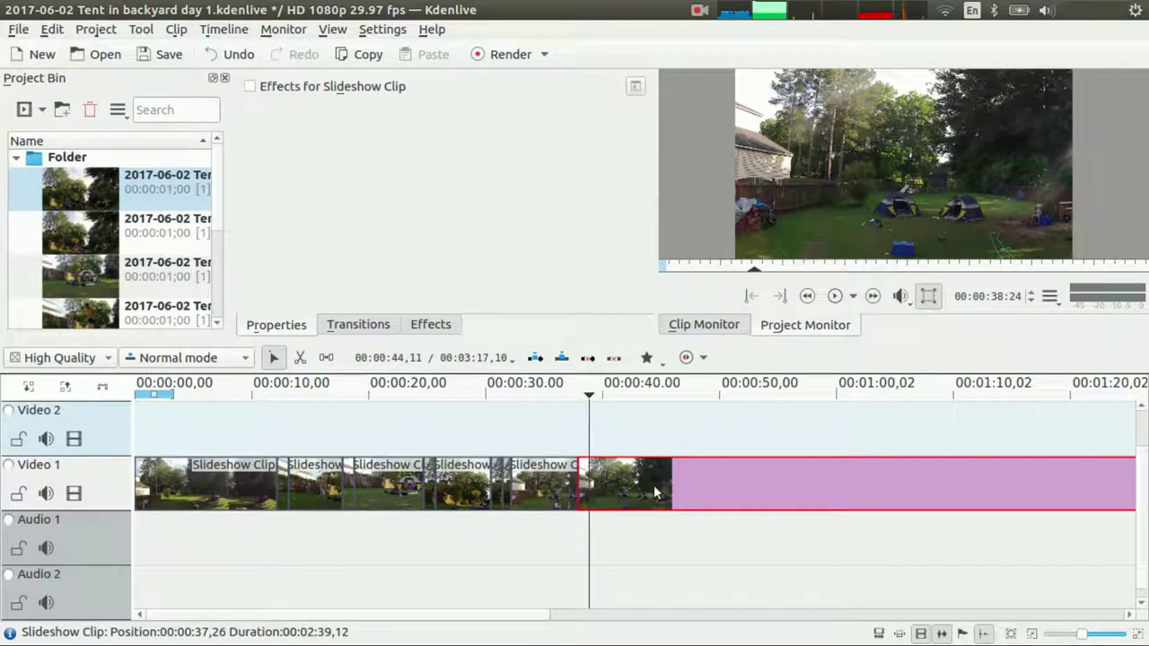
left_click_drag(655, 492, 723, 485)
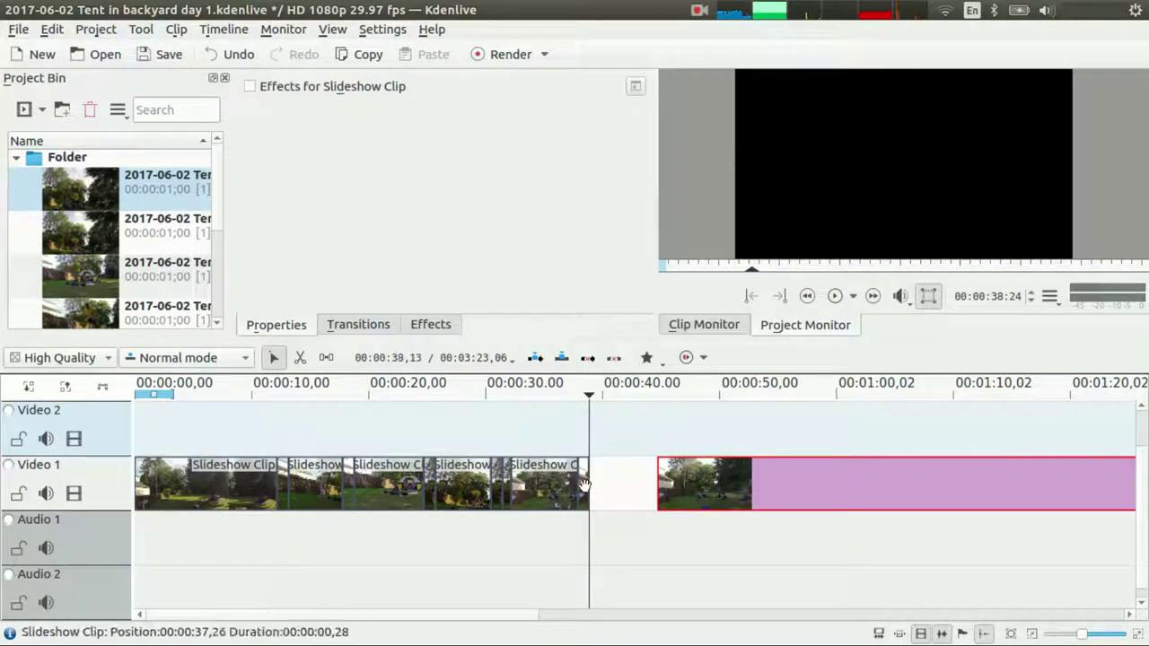
- Place two copies of the short segment at 00:00:37:26 directly after it and move the remaining slideshow clip against the last copy
left_click(582, 484)
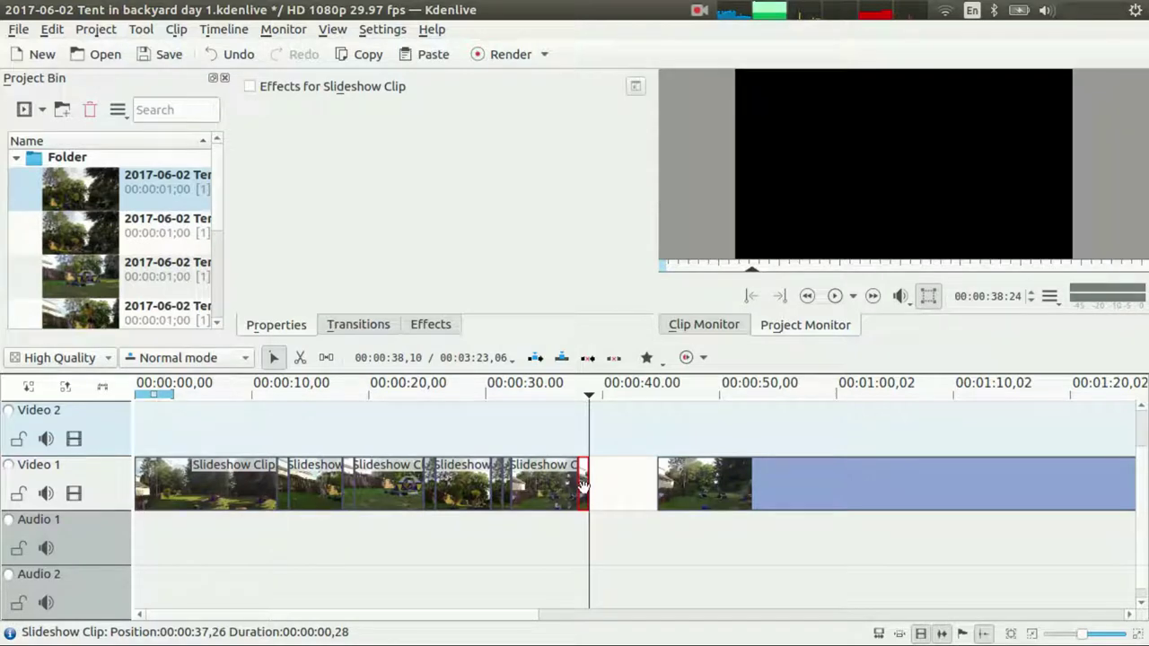
left_click(582, 450)
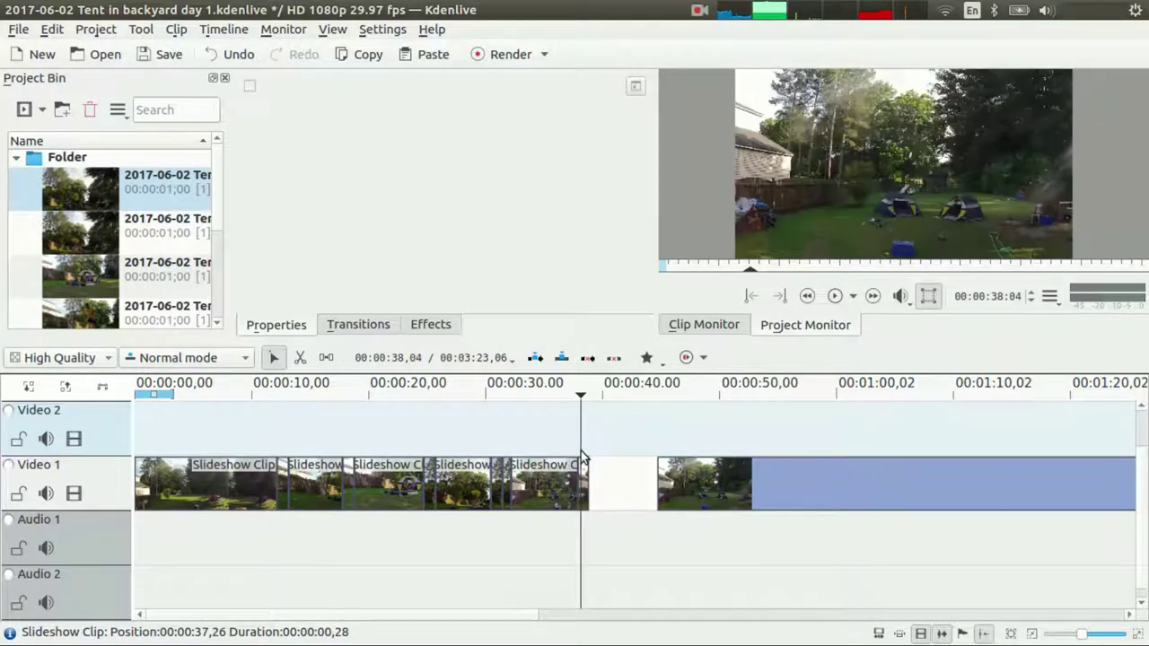
left_click(588, 469)
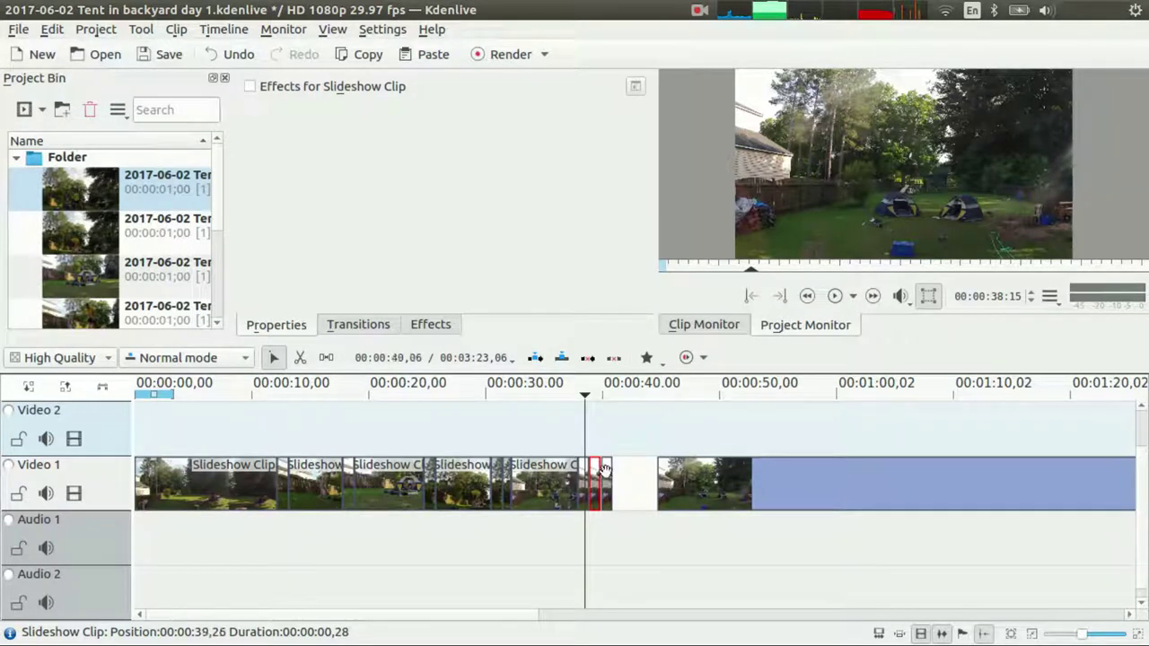
left_click_drag(603, 473, 596, 469)
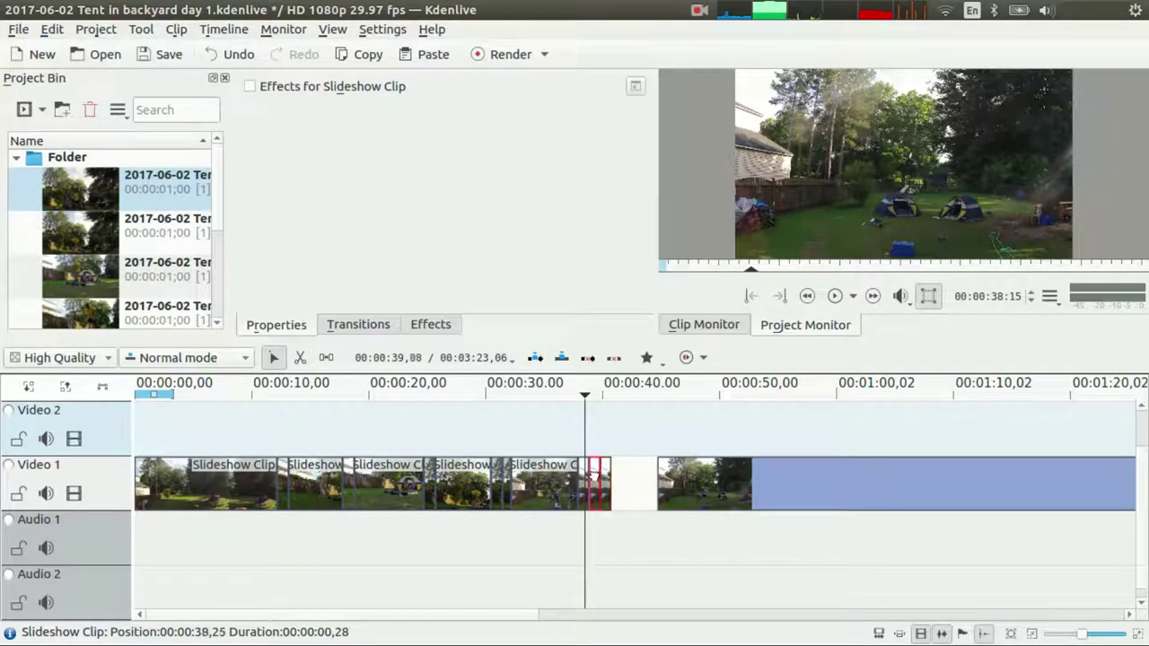
left_click_drag(683, 480, 637, 485)
- Play the repeated segments and following scene from 00:00:37:21 to 00:00:54:06 and go back to 00:00:51:09 to examine the activity there
left_click(575, 430)
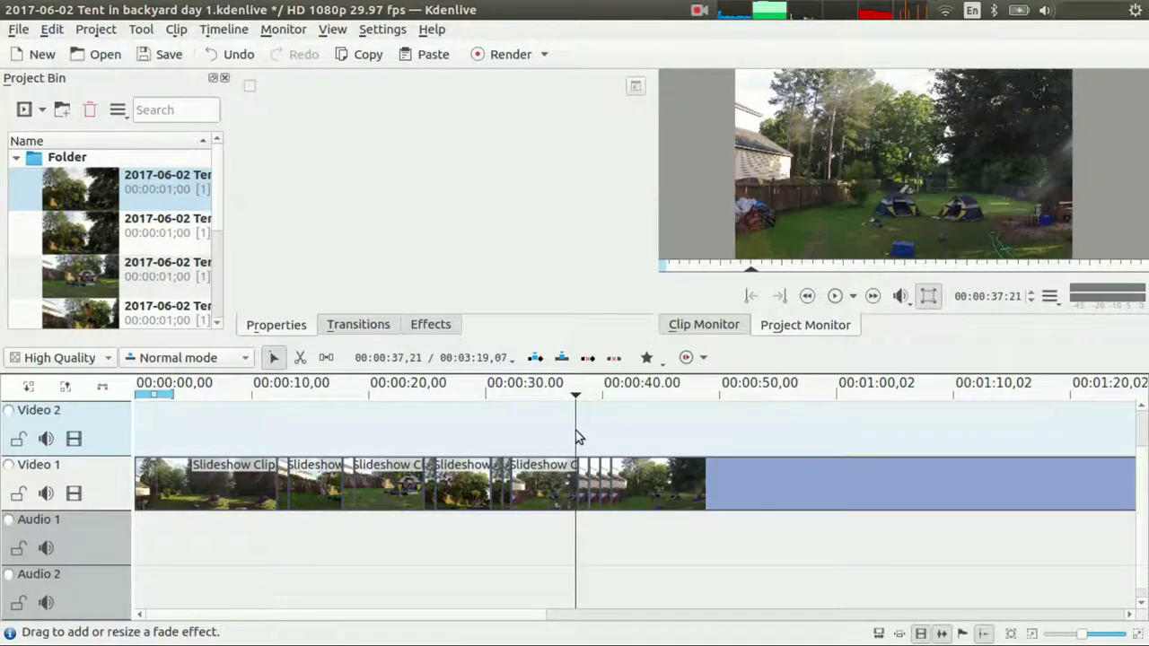
key("space")
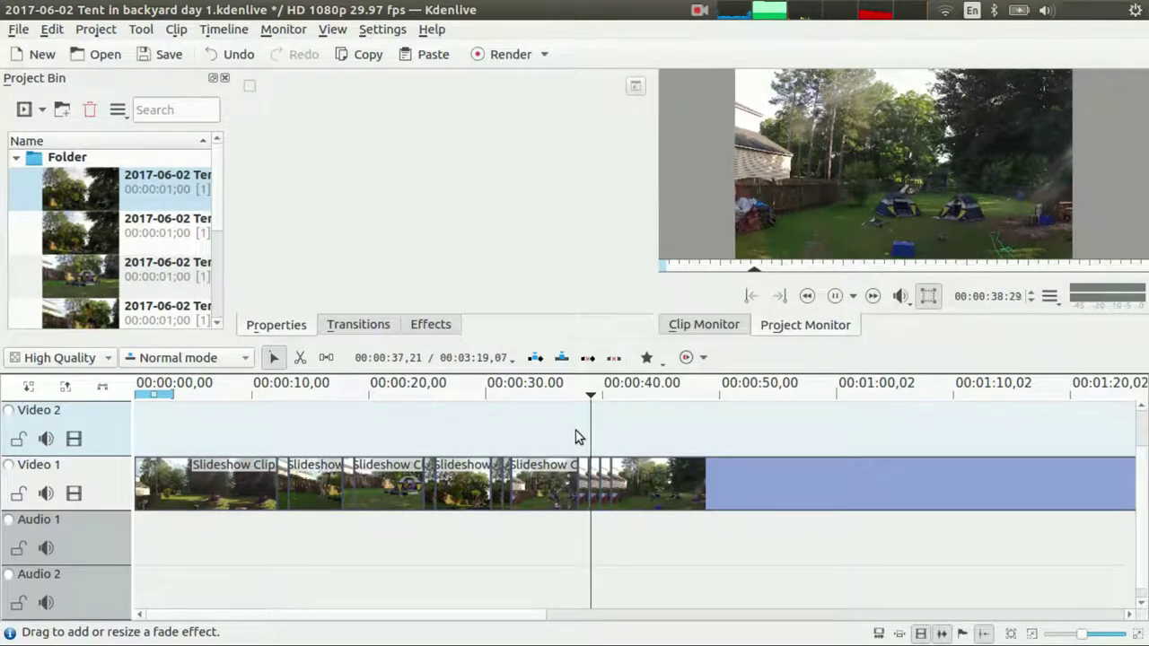
key("space")
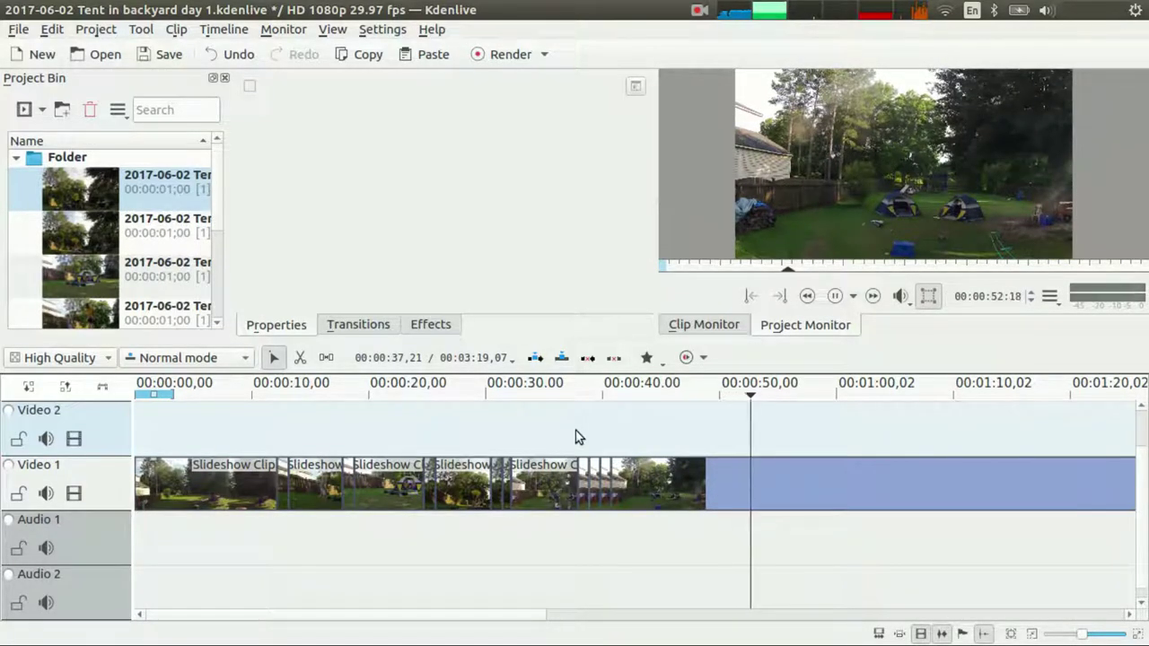
key("space")
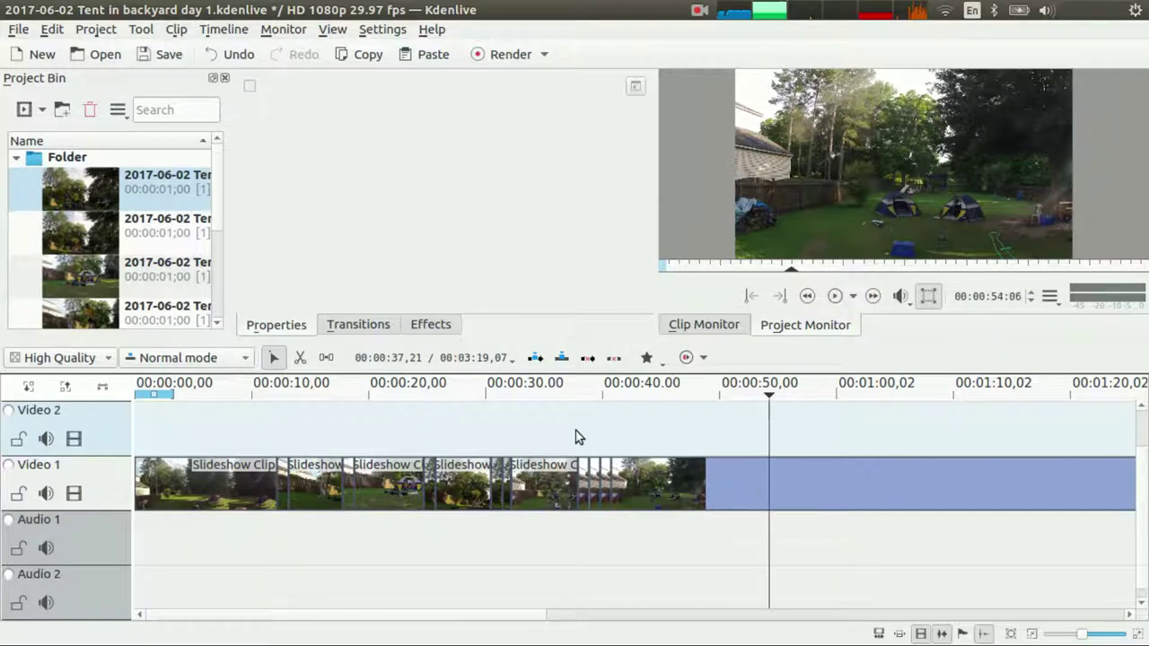
key("shift+Left")
key("shift+Left")
key("shift+Left")
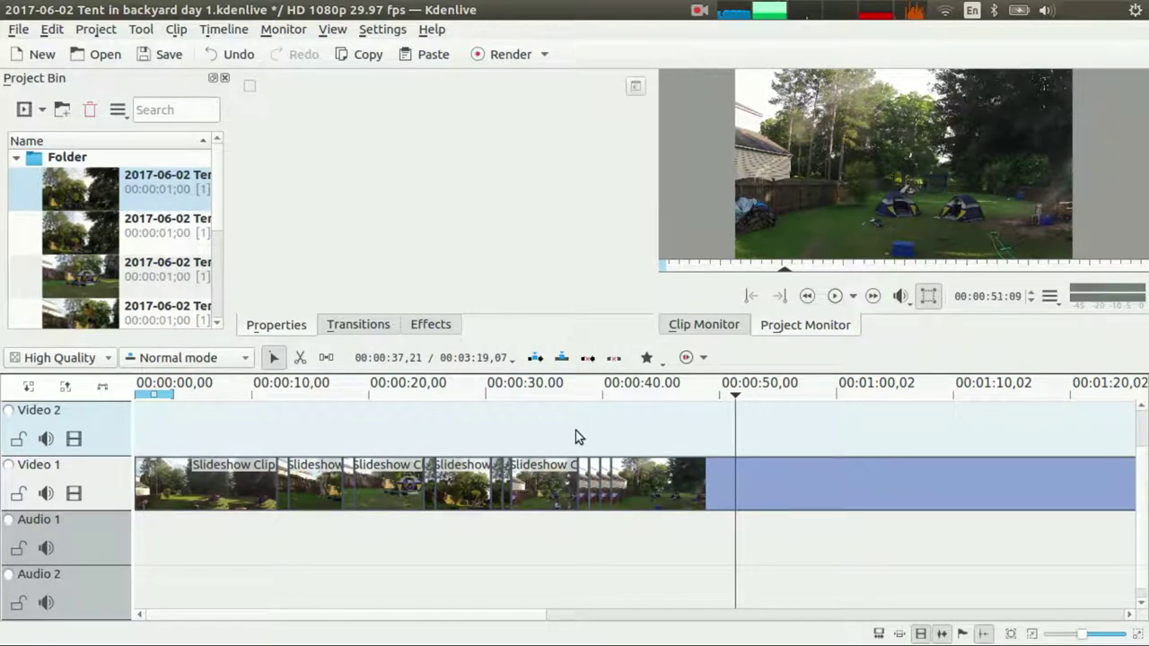
- Step and play through the scene between 00:00:49:02 and 00:00:52:13, and go back to 00:00:41:13 to examine the stretch for activity
key("Left")
key("Left")
key("Left")
key("Left")
key("Left")
key("Left")
key("Left")
key("Left")
key("Left")
key("Left")
key("Left")
key("Left")
key("Left")
key("Left")
key("Left")
key("Left")
key("Left")
key("Left")
key("Left")
key("Left")
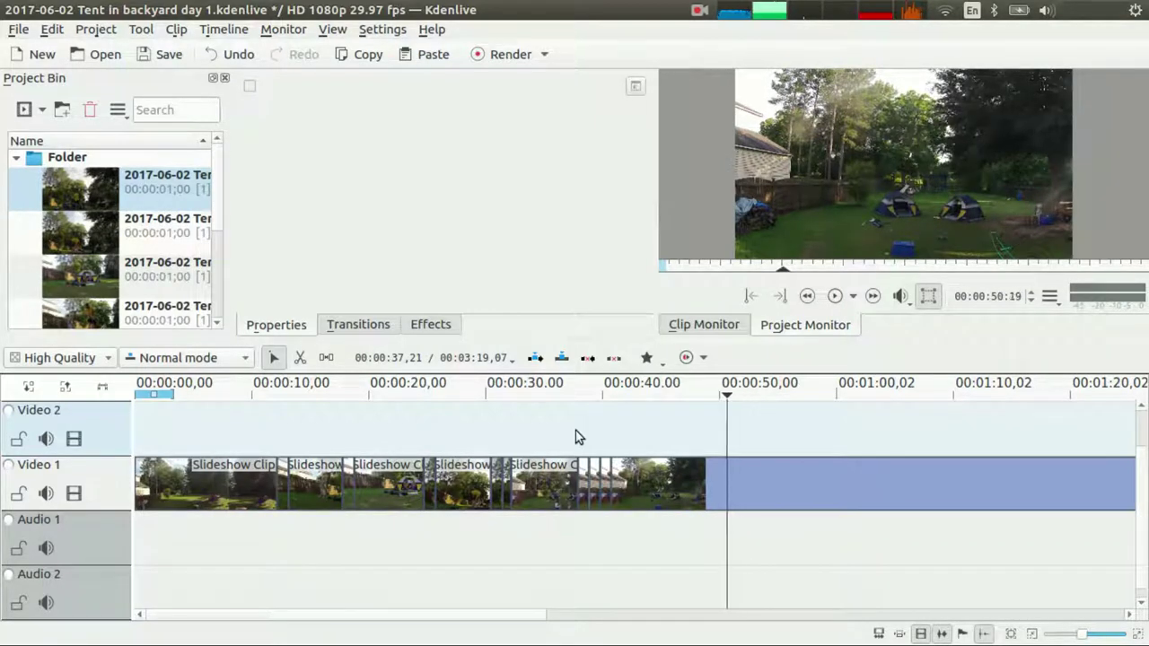
key("Right")
key("Right")
key("Right")
key("Right")
key("Right")
key("Right")
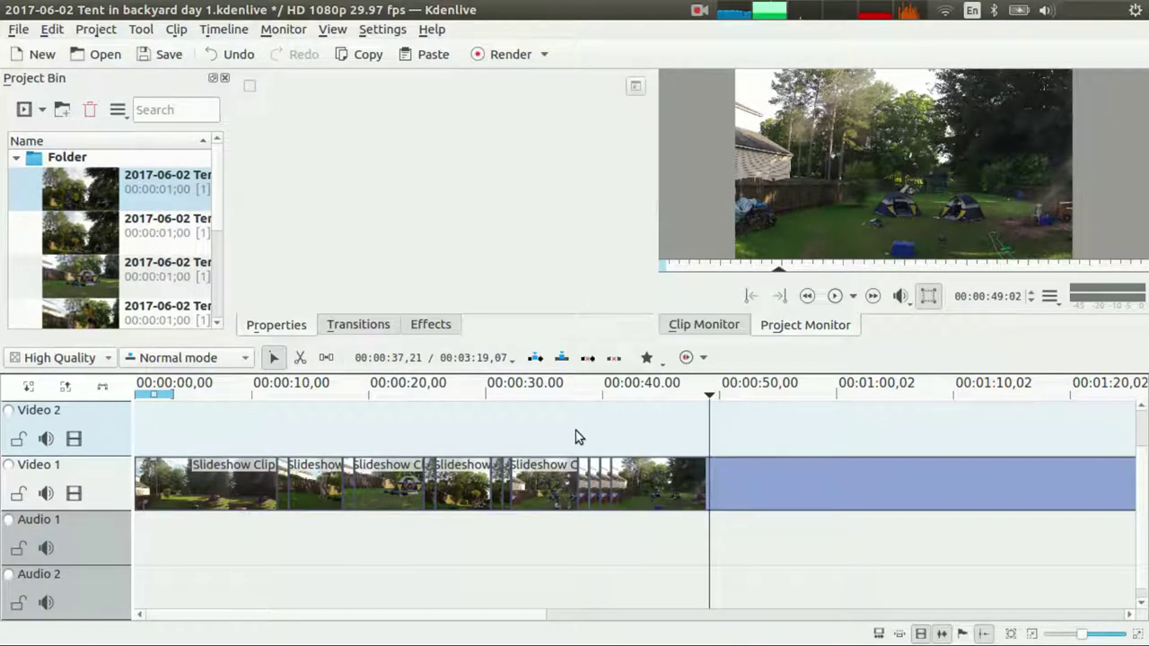
key("space")
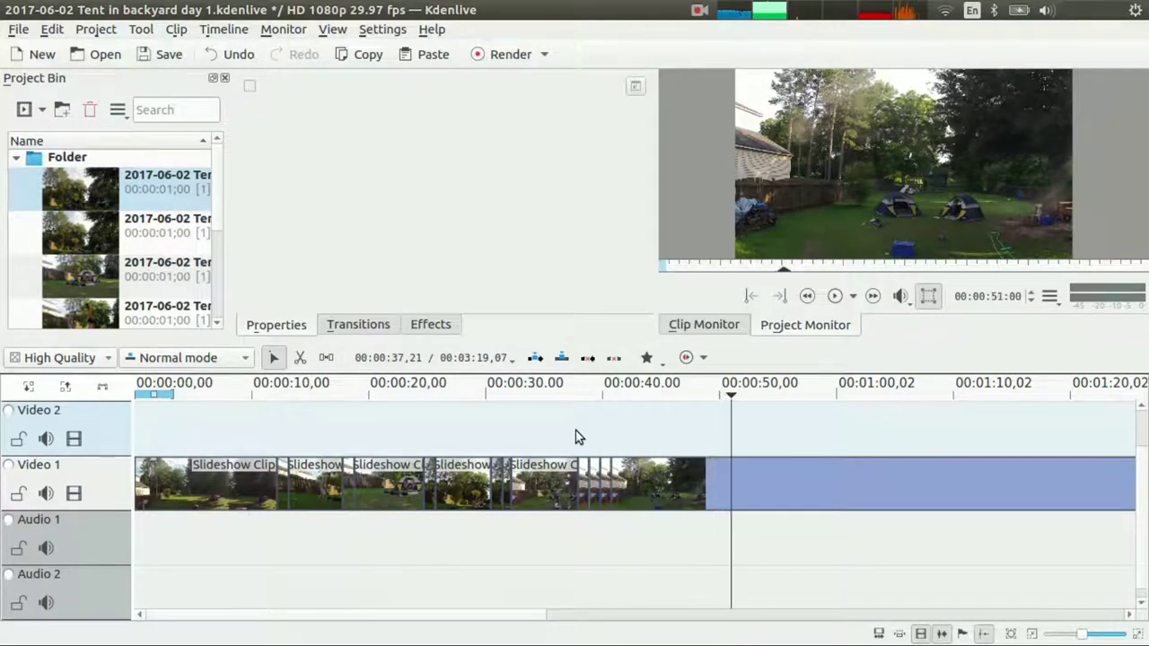
key("space")
key("Left")
key("Left")
key("Left")
key("Left")
key("Left")
key("Left")
key("Left")
key("Left")
key("Left")
key("Left")
key("Left")
key("Left")
key("Left")
key("Left")
key("Left")
key("Left")
key("Left")
key("Left")
key("Left")
key("Left")
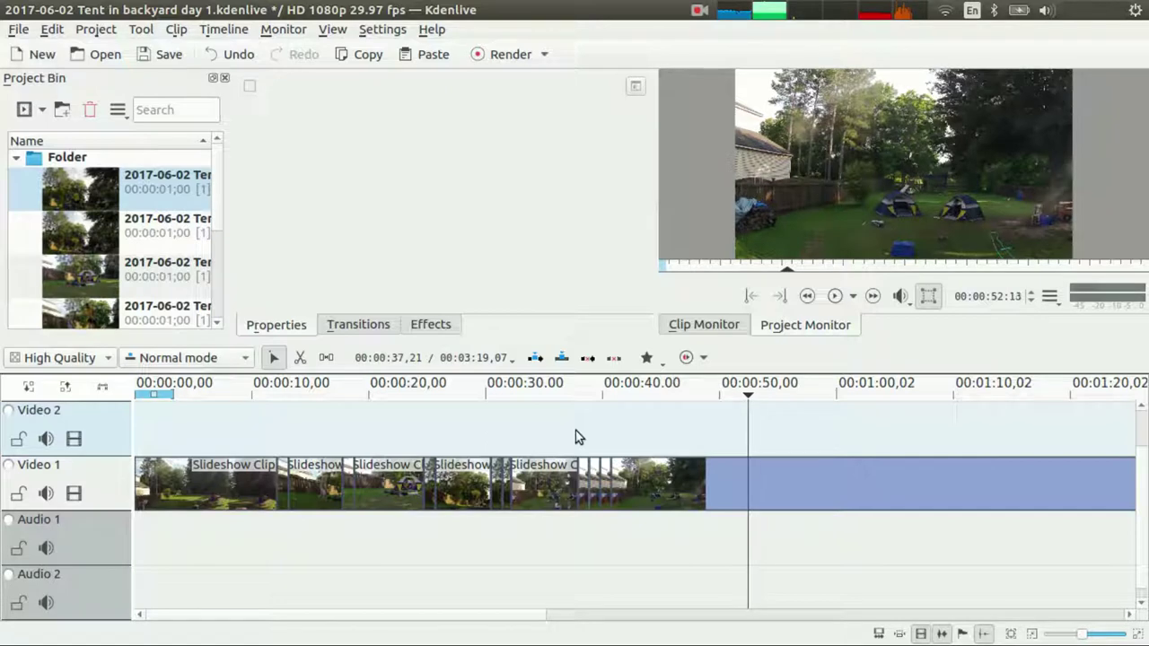
key("j")
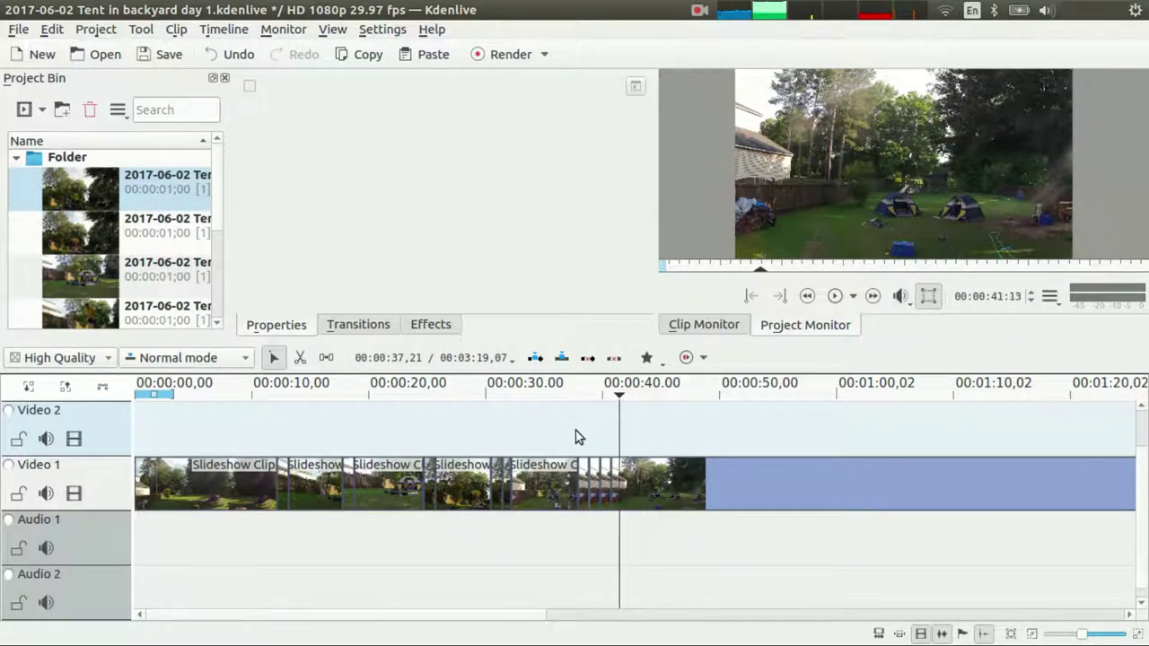
- Cut the remaining slideshow clip at 00:00:52:22, delete the part from 00:00:40:21 to the cut and close the gap
key("l")
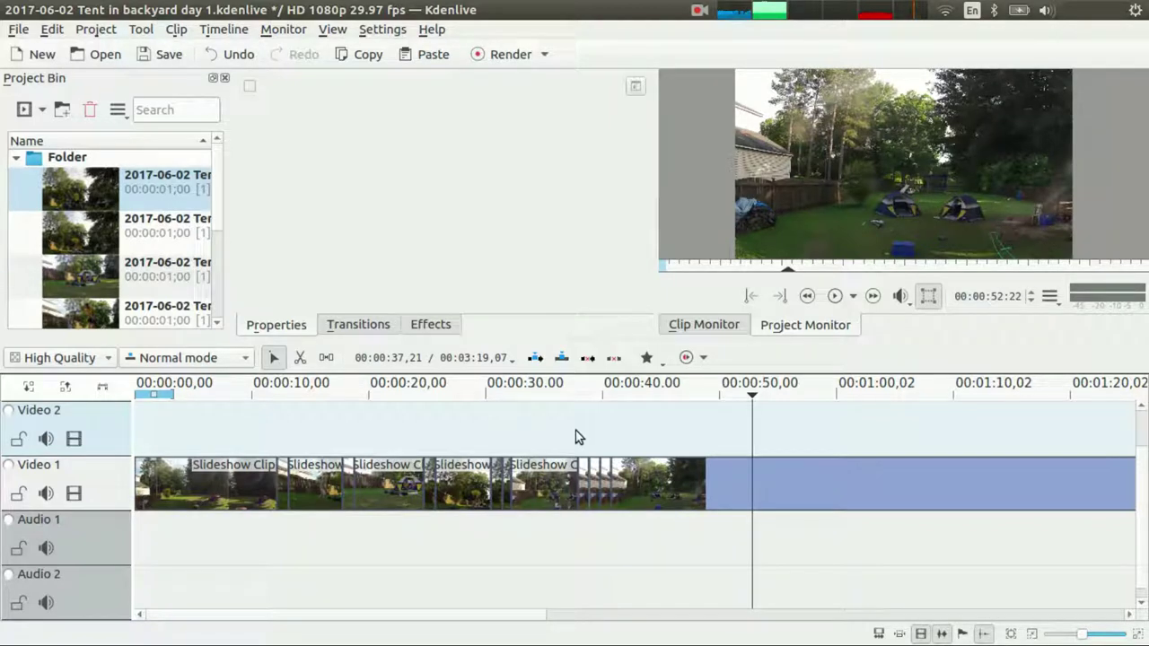
left_click(726, 475)
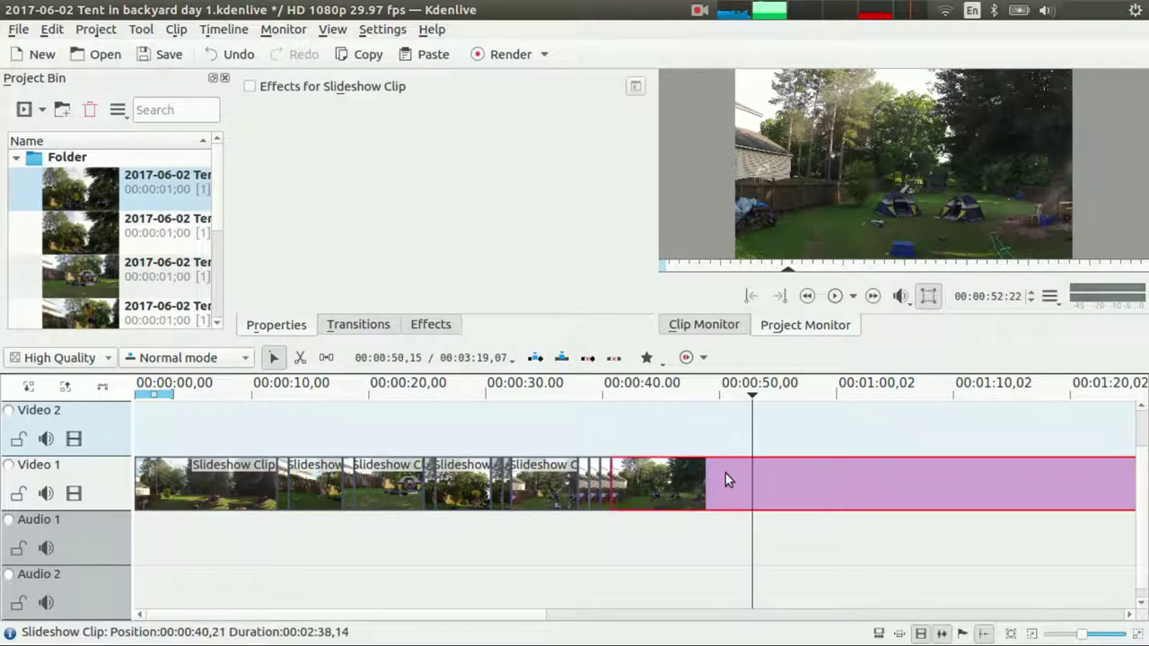
key("shift+r")
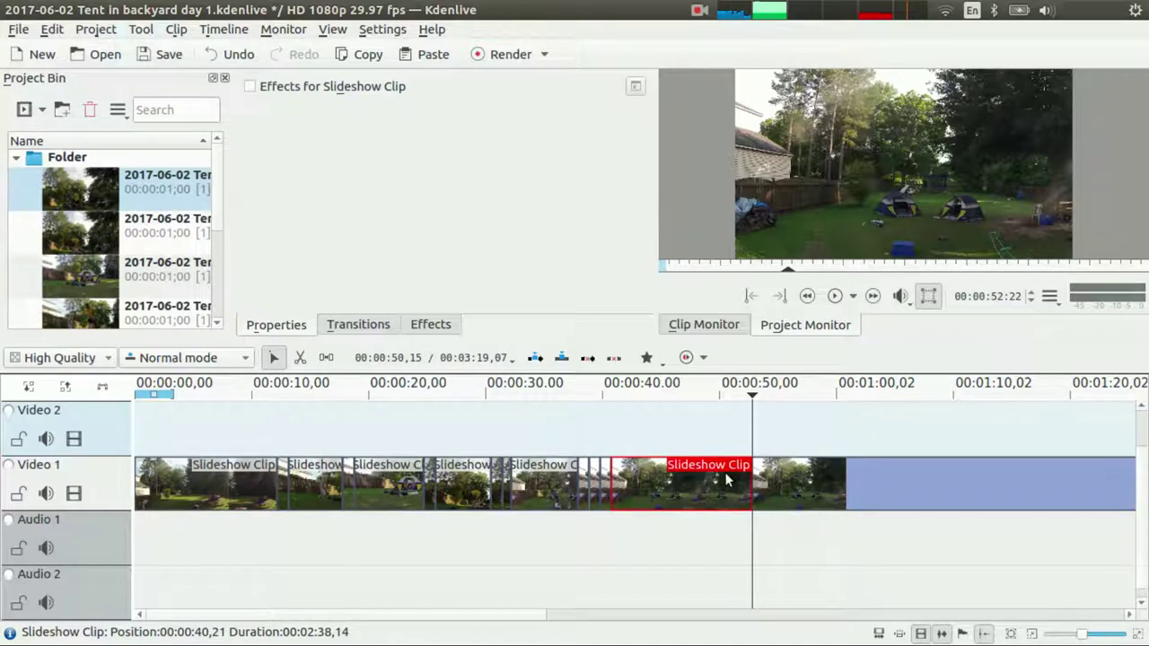
key("Delete")
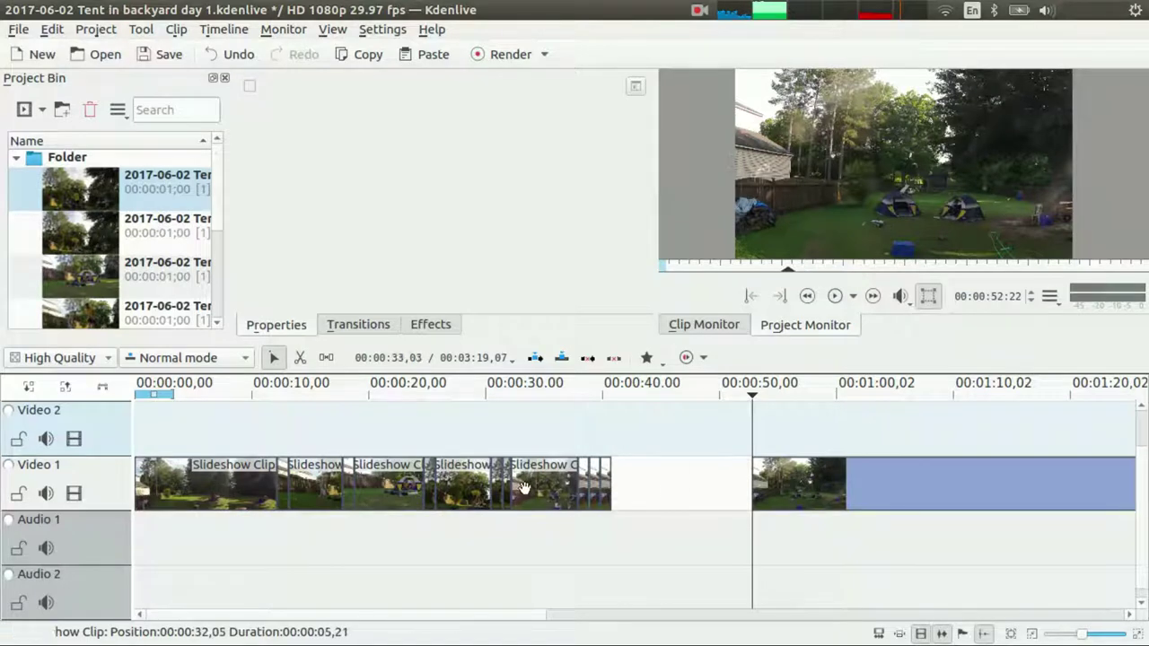
right_click(688, 494)
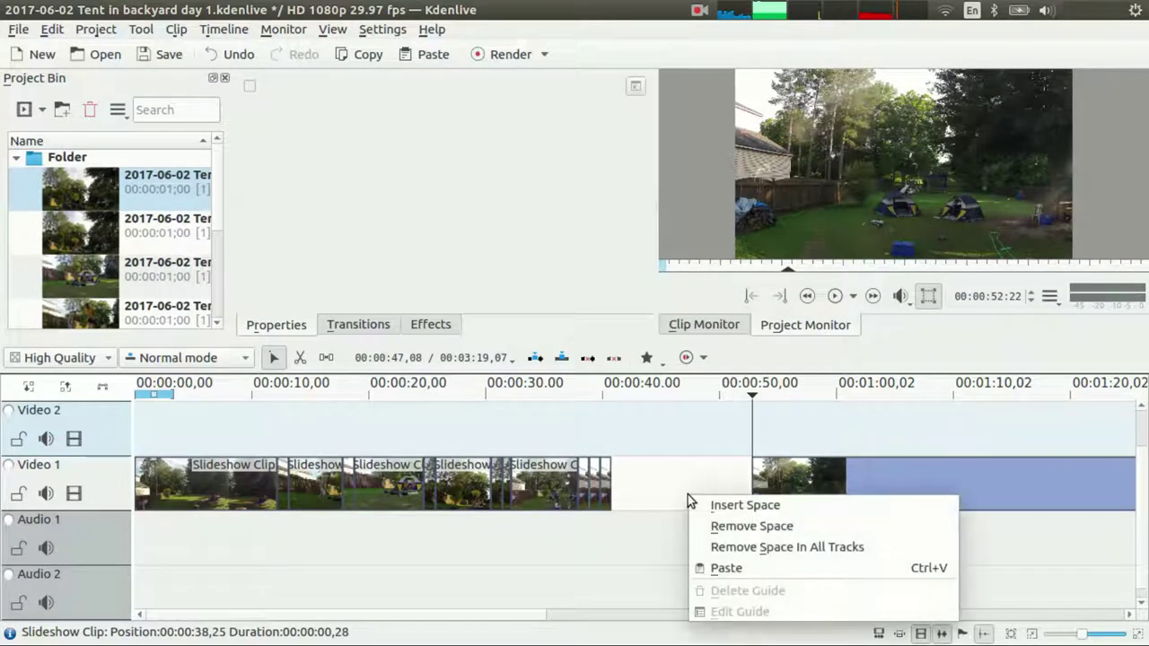
left_click(716, 526)
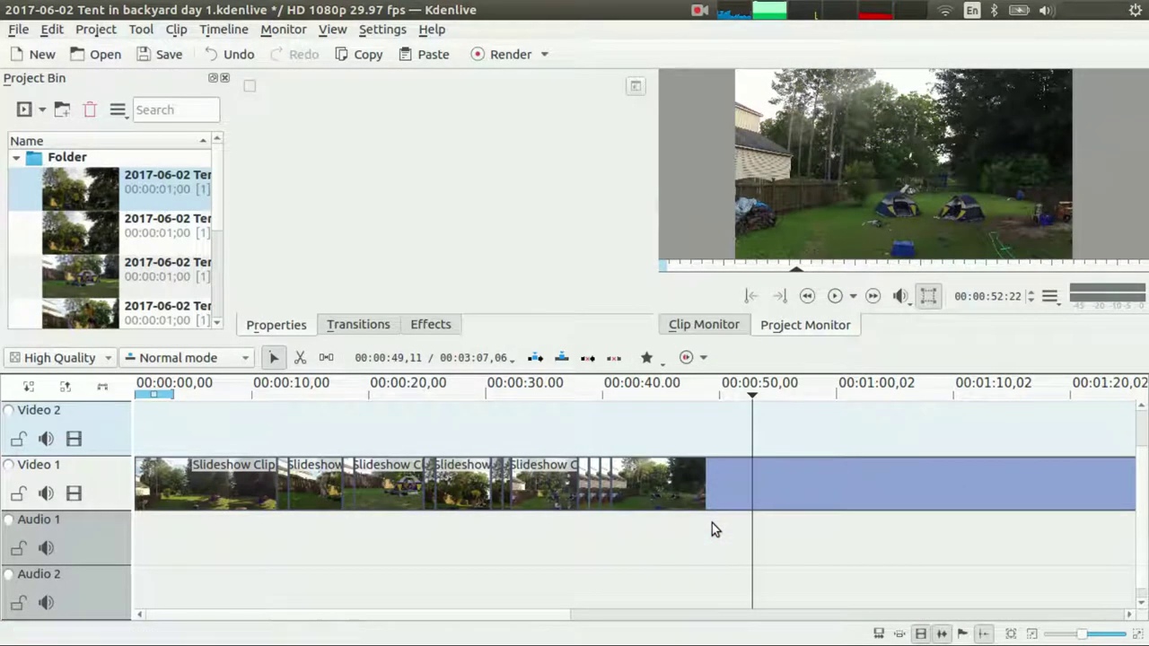
- Play the joined scene from the start of the remaining slideshow clip and cut that clip at 00:00:43:16
left_click(709, 506)
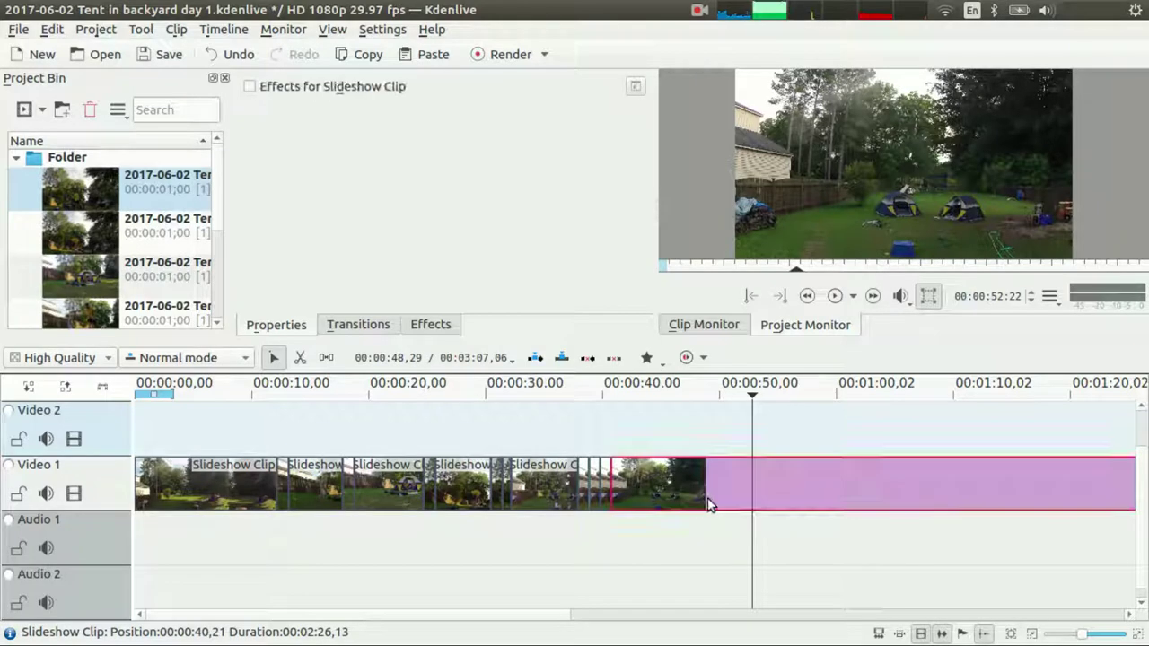
key("Home")
key("space")
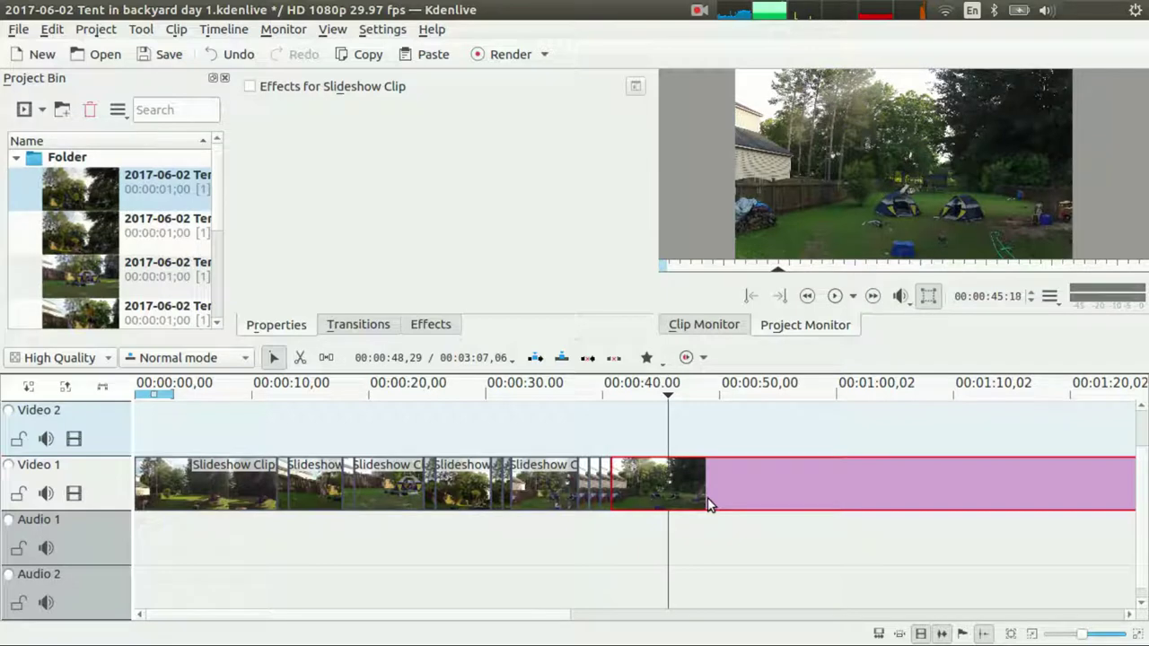
key("j")
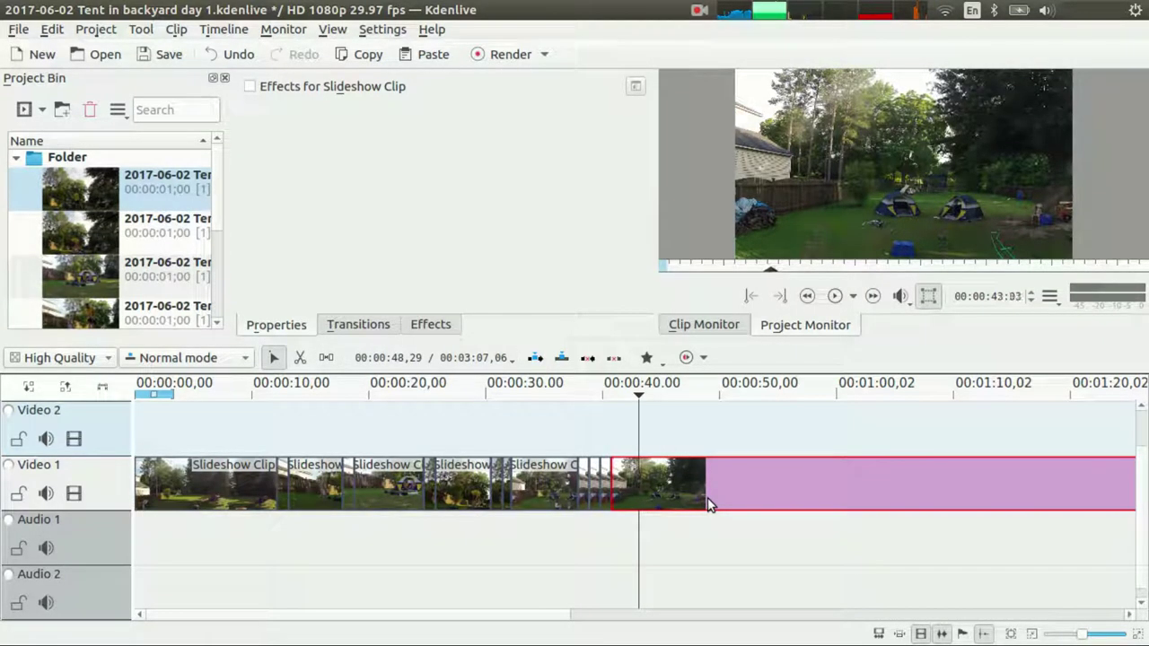
key("Left")
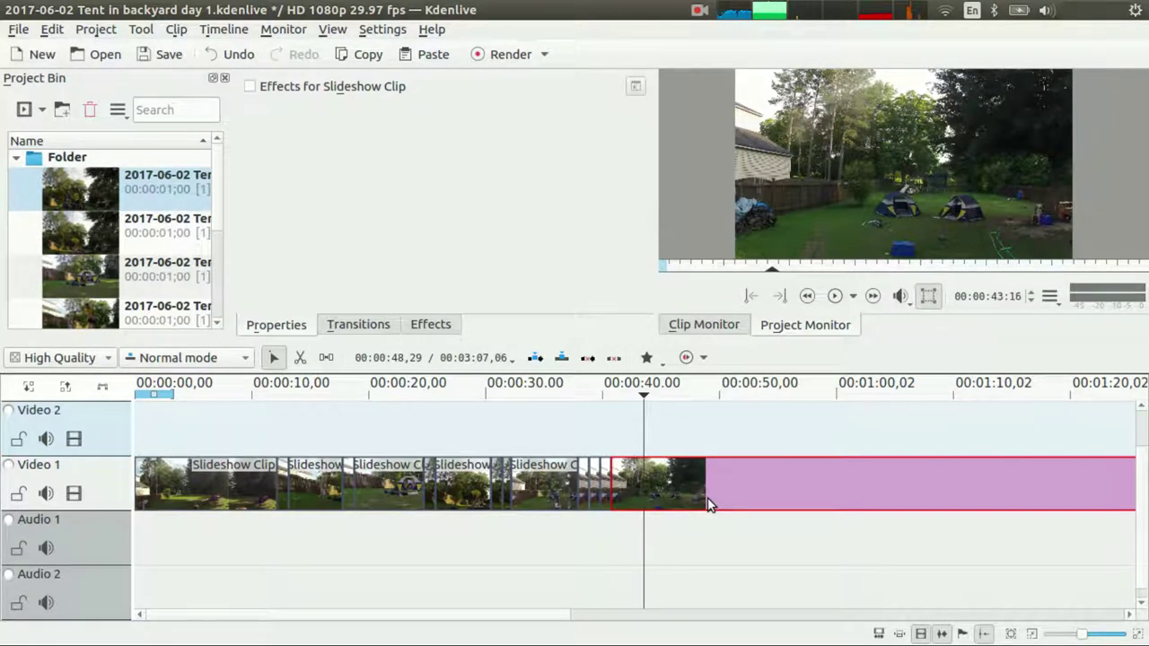
key("shift+r")
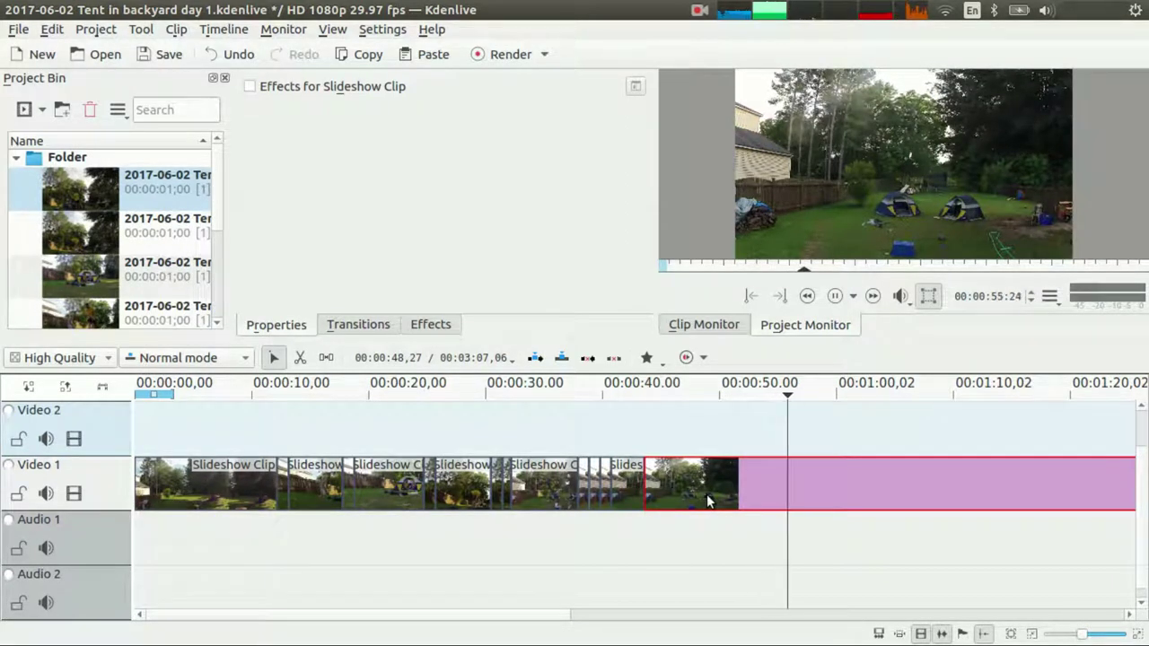
- Step through the frames between 00:00:56:02 and 00:00:57:13 and go back to 00:00:56:12 to find where people enter the yard
key("space")
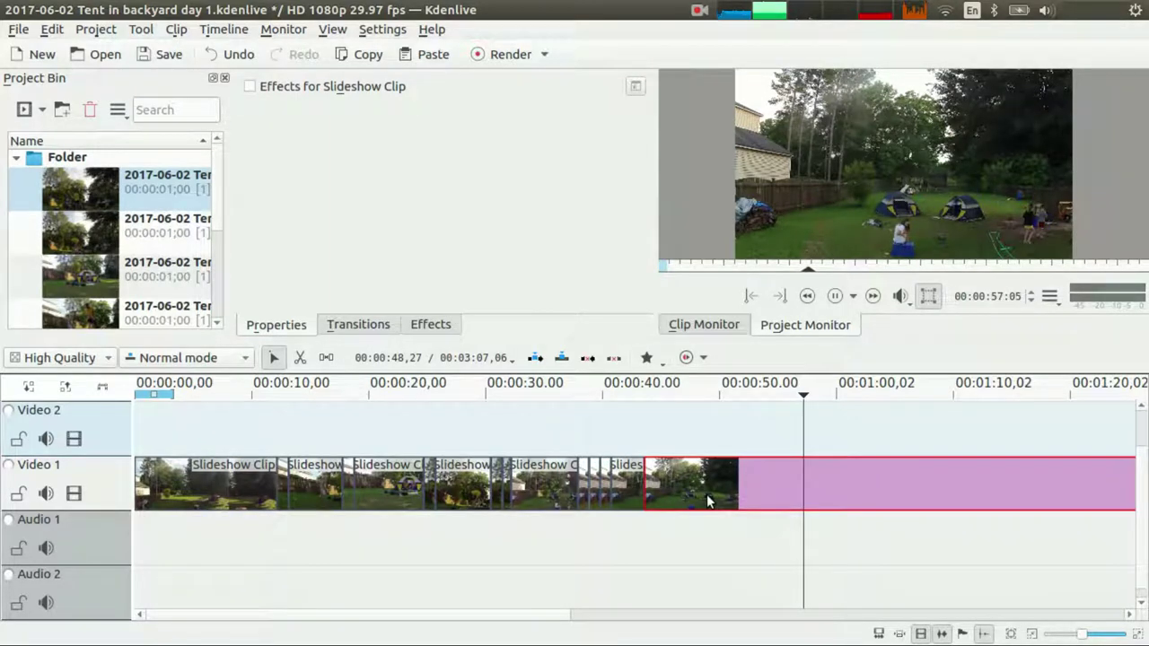
key("shift+Left")
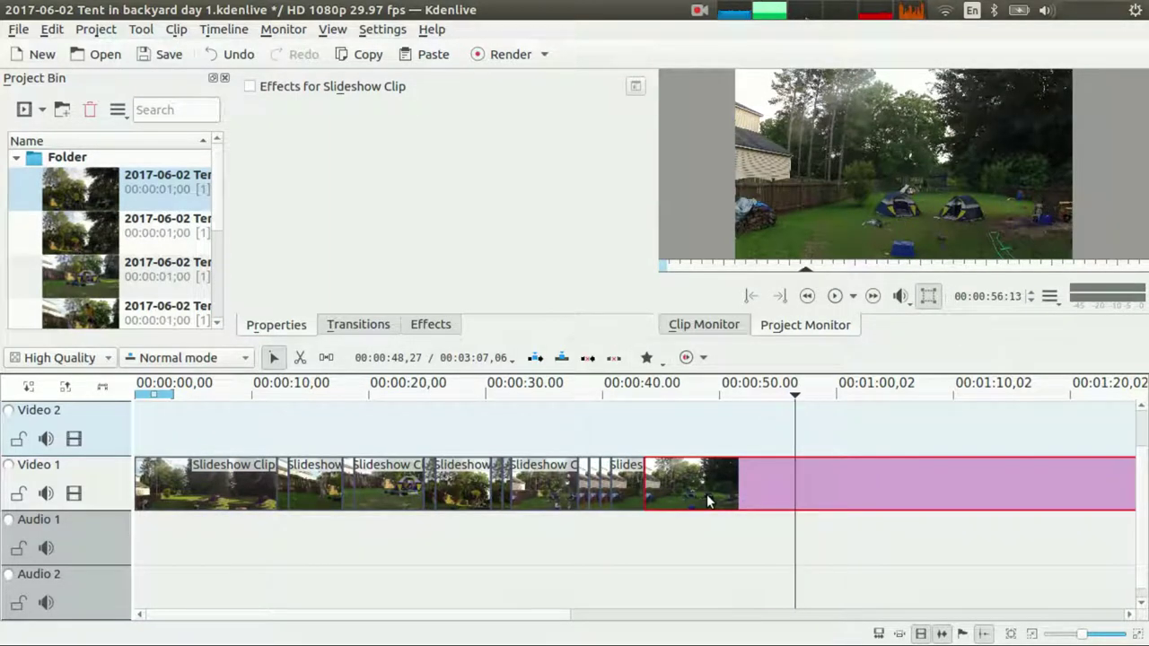
key("Right")
key("Right")
key("Right")
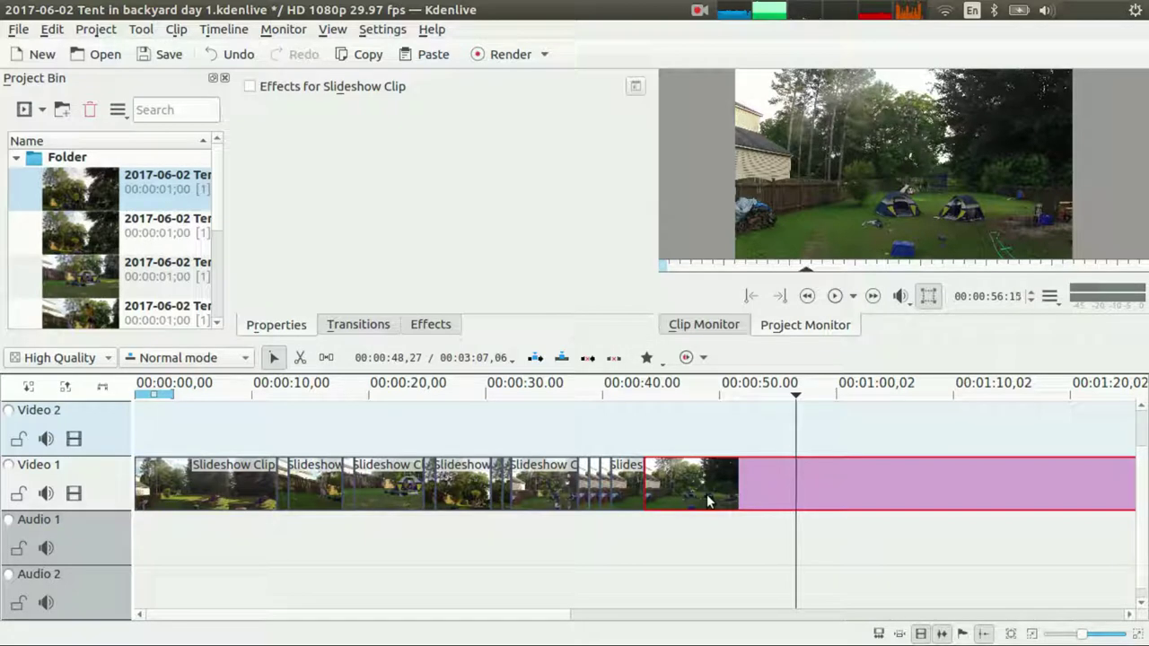
key("Right")
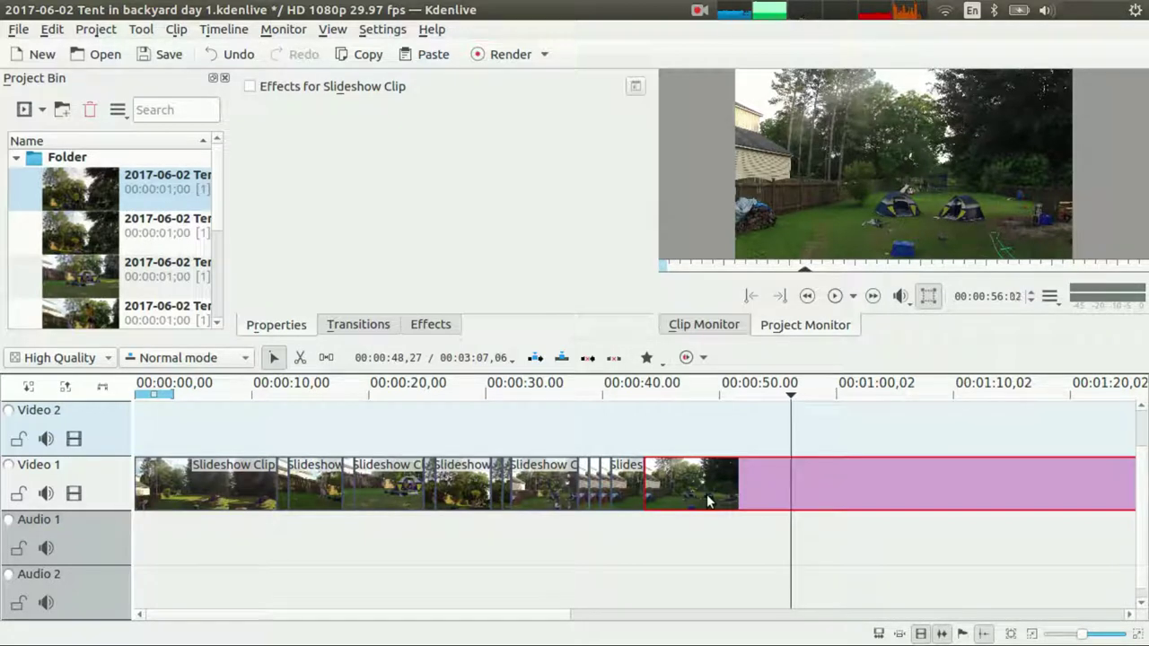
key("Right")
key("Right")
key("Right")
key("Right")
key("Right")
key("Right")
key("Right")
key("Right")
key("Right")
key("Right")
key("Right")
key("Right")
key("Right")
key("Right")
key("Right")
key("Right")
key("Right")
key("Right")
key("Right")
key("Right")
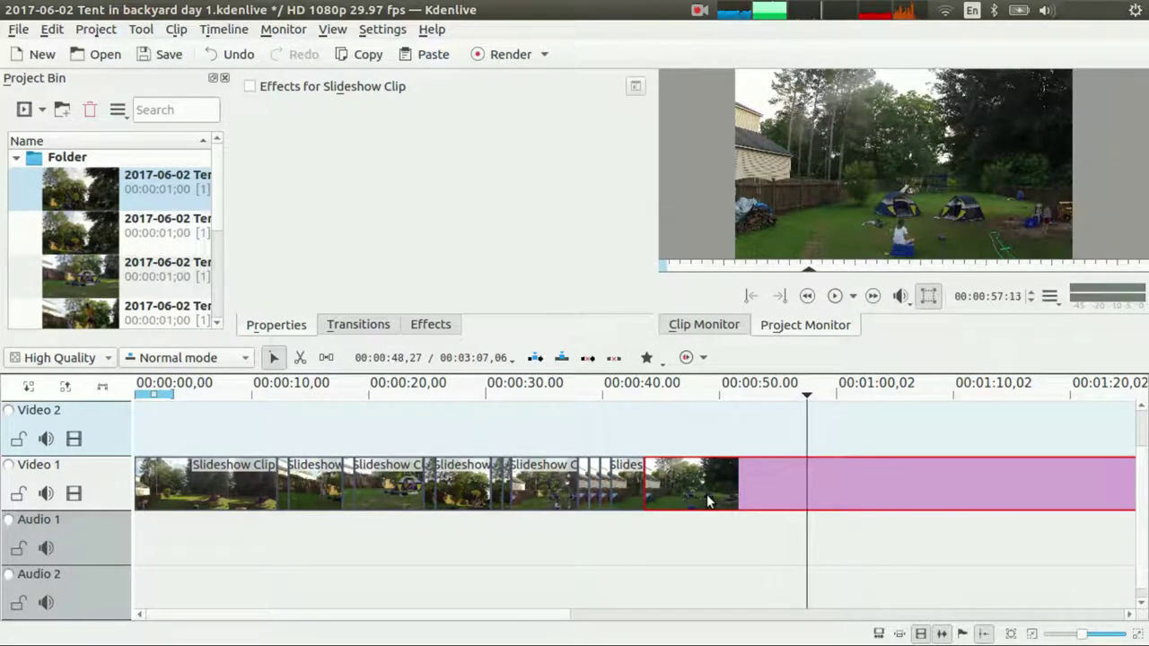
key("Left")
key("Left")
key("Left")
key("Left")
key("Left")
key("Left")
key("Left")
key("Left")
key("Left")
key("Left")
key("Left")
key("Left")
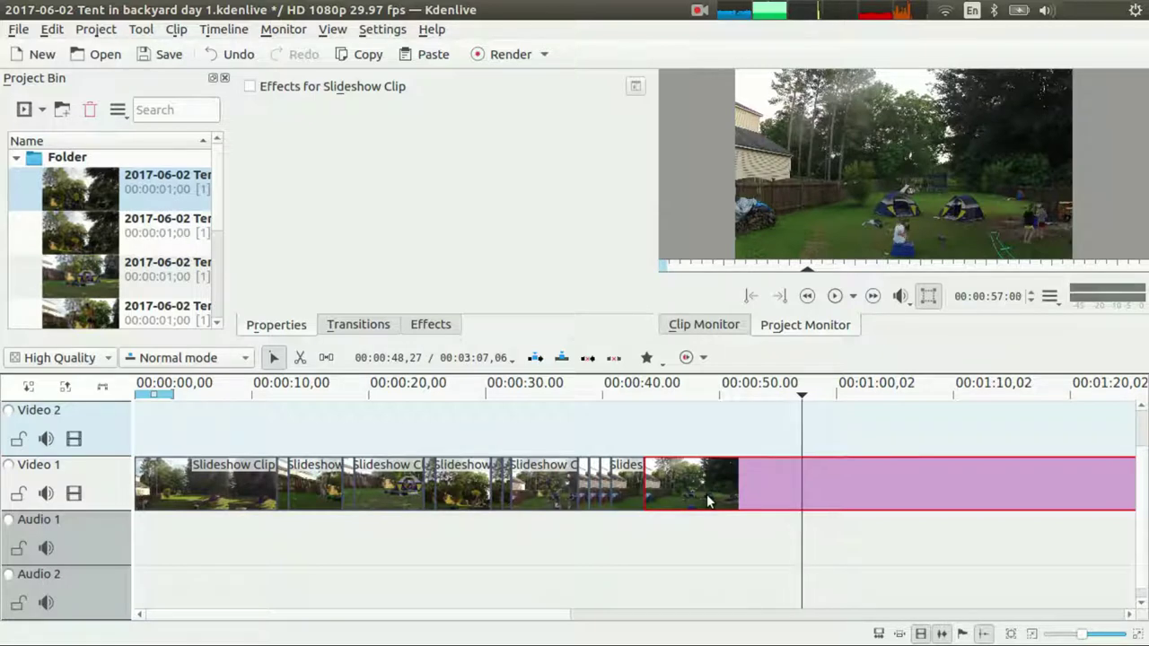
key("Left")
key("Left")
key("Left")
key("Left")
key("Left")
key("Left")
key("Left")
key("Left")
key("Left")
key("Left")
key("Left")
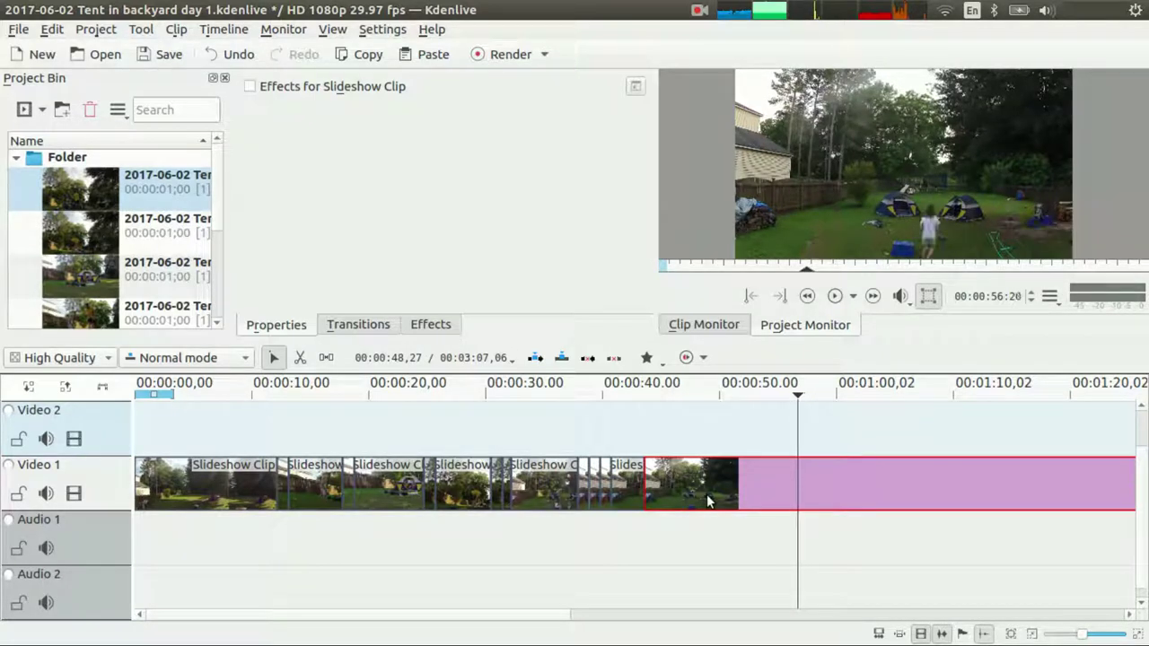
key("Left")
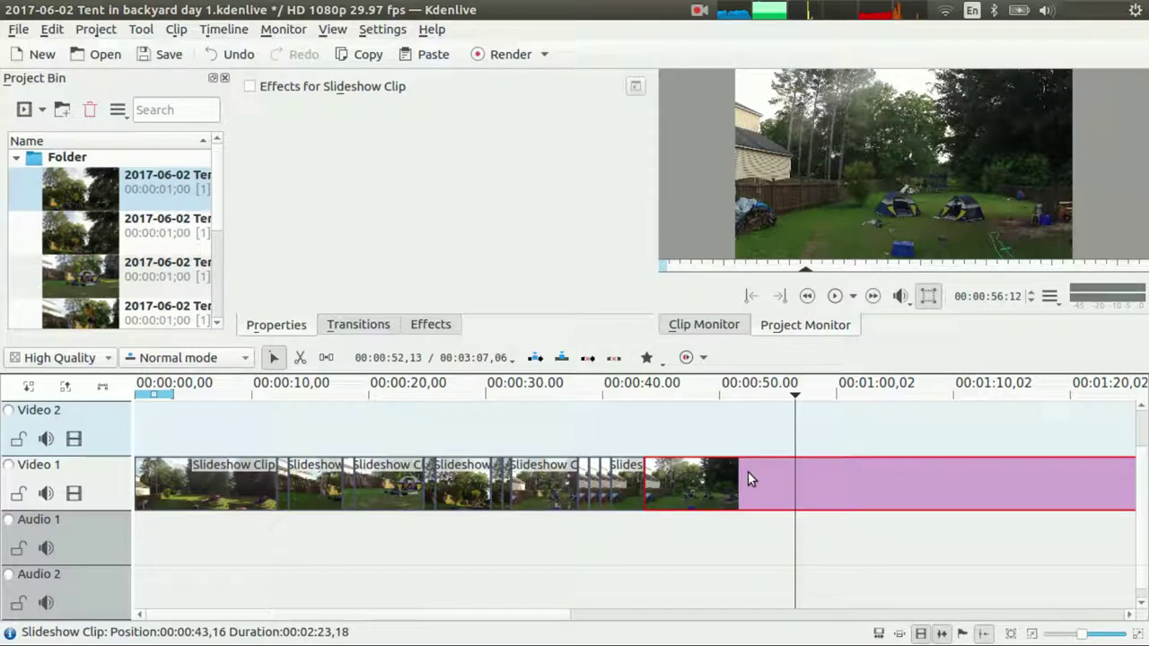
- Cut the slideshow clip at 00:00:56:12, delete the part before the cut and move the rest to 00:00:43:16 to close the gap
key("shift+r")
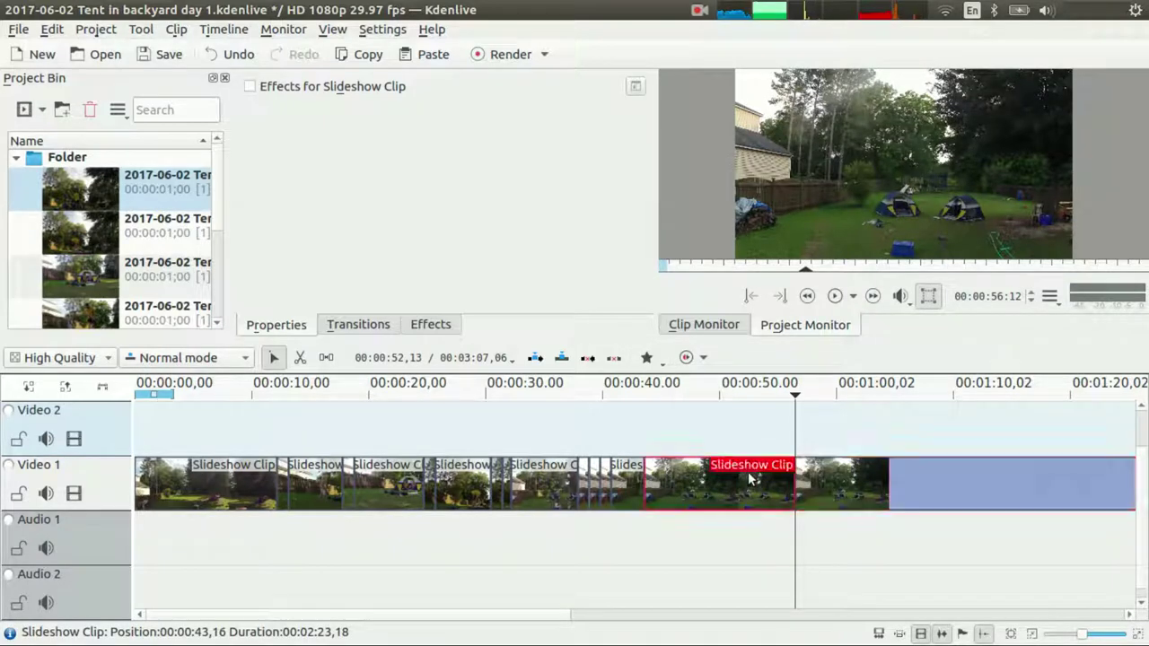
key("Delete")
left_click(790, 493)
left_click_drag(790, 493, 694, 478)
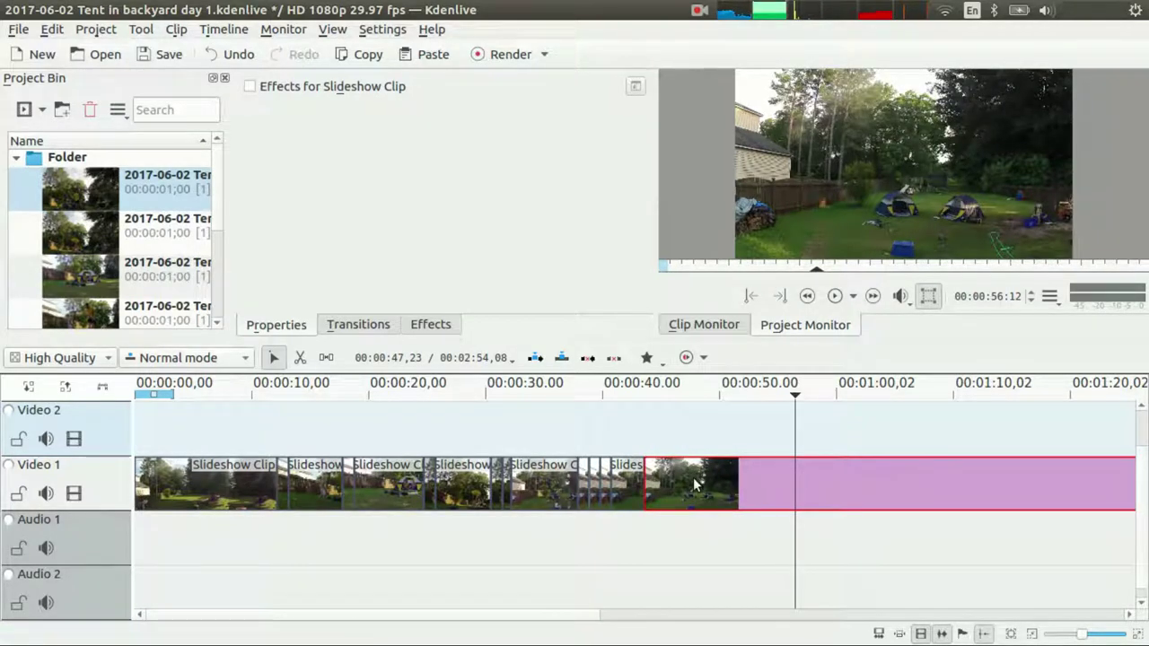
- Play the joined scene from 00:00:43:16 to 00:01:02:27 and step back to 00:01:01:29 to find the last frame before the camera is handled
key("Home")
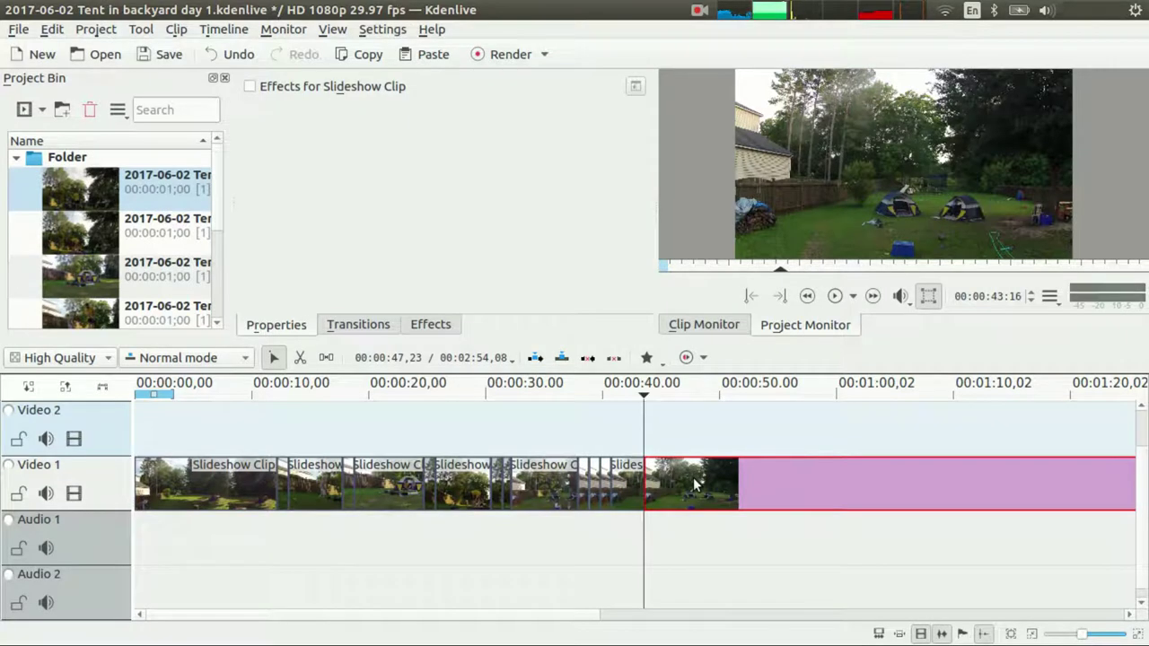
key("space")
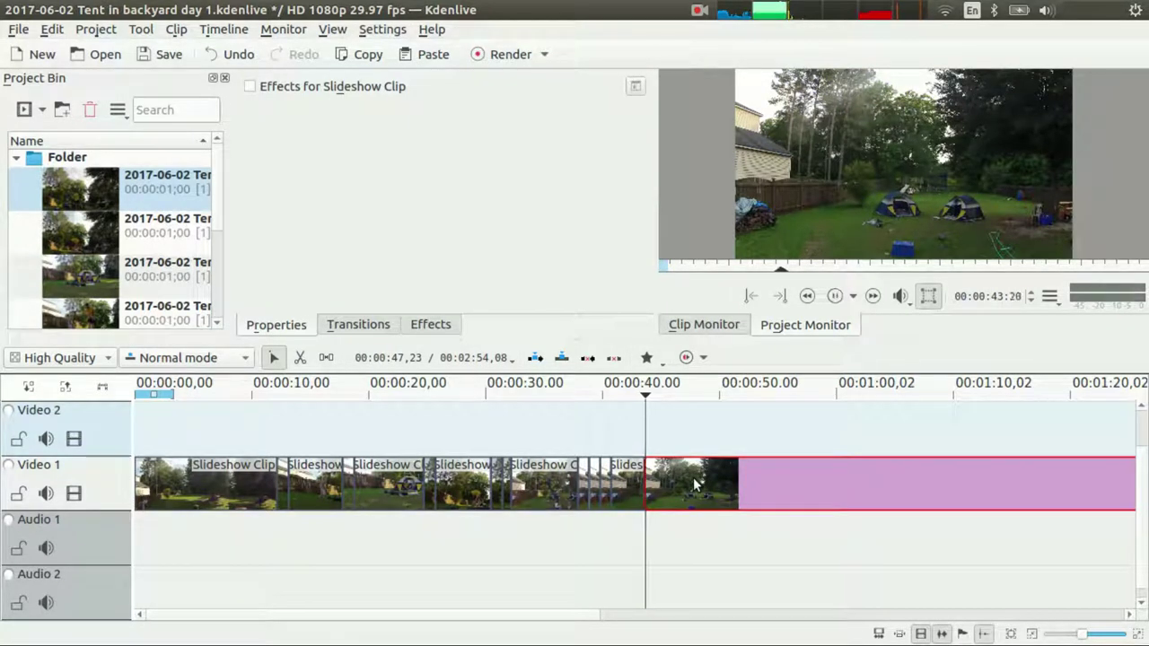
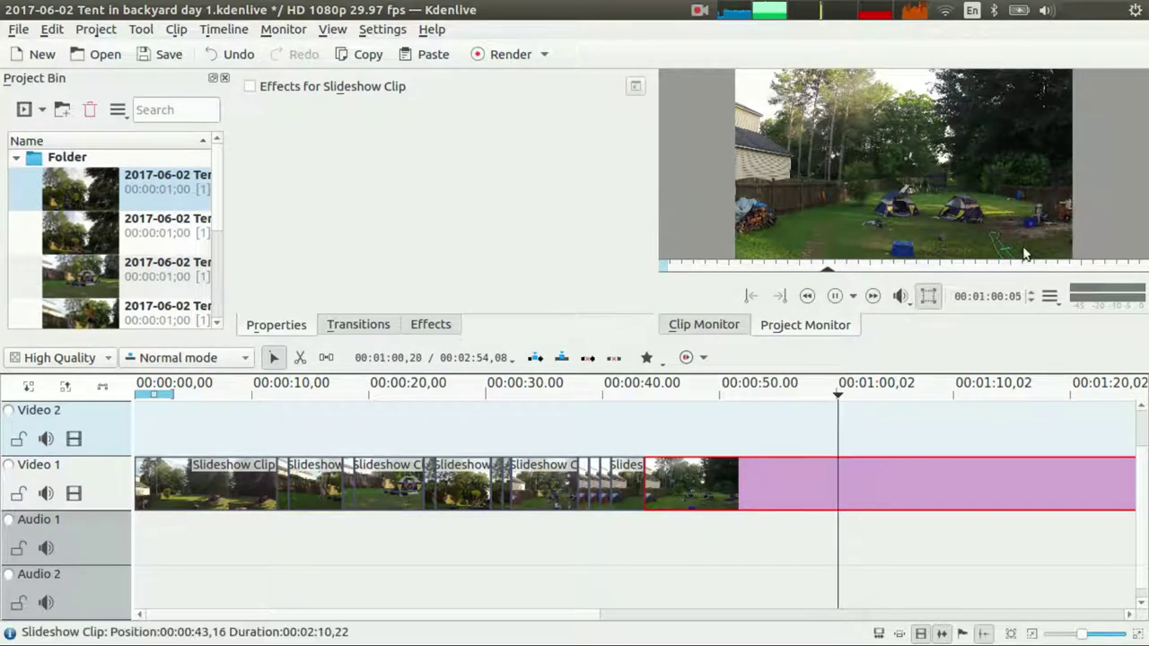
left_click(1059, 203)
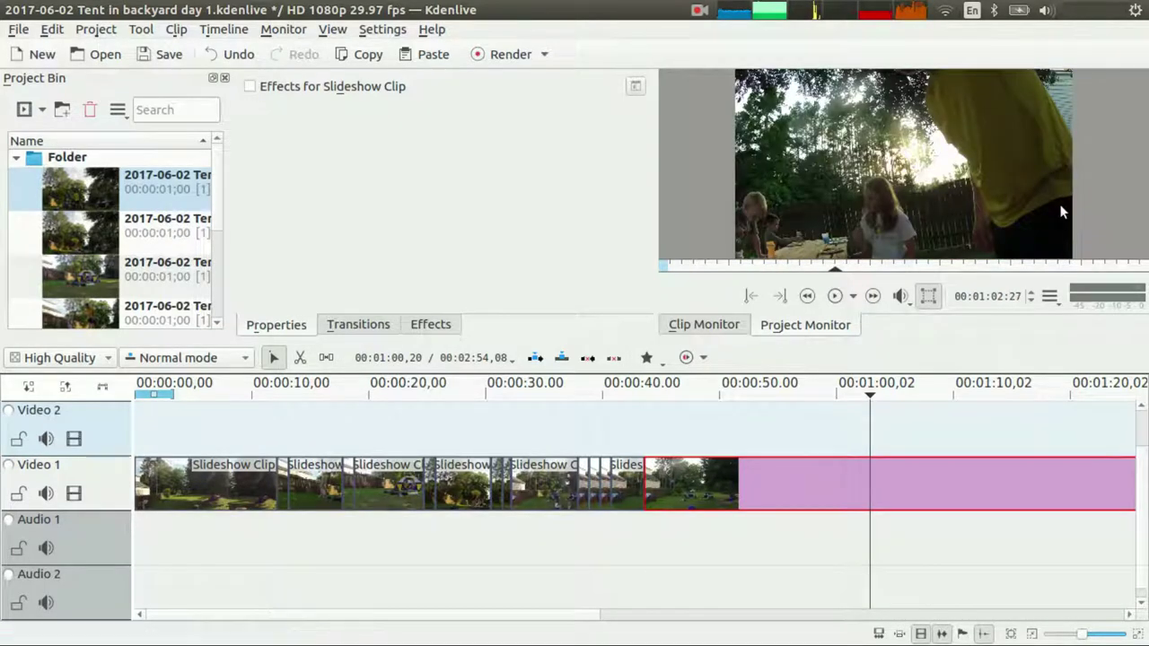
key("shift+Left")
left_click(1061, 210)
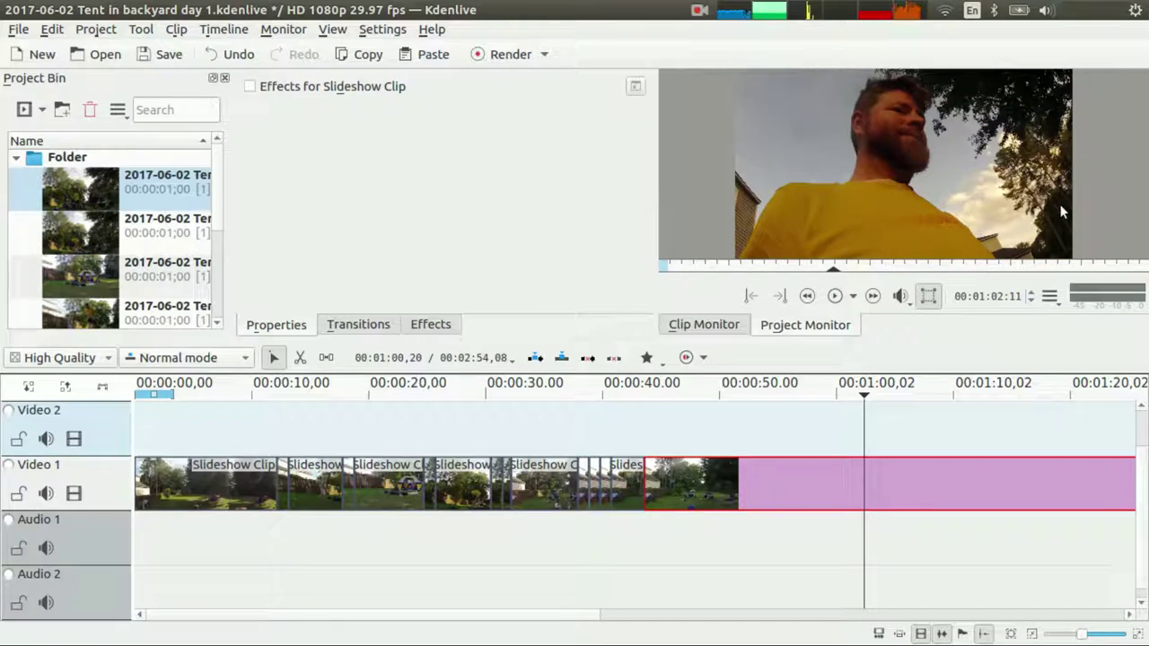
key("Left")
key("Left")
key("Left")
key("Left")
key("Left")
key("Left")
key("Left")
key("Left")
key("Left")
key("Left")
key("Left")
key("Left")
key("Left")
key("Left")
key("Left")
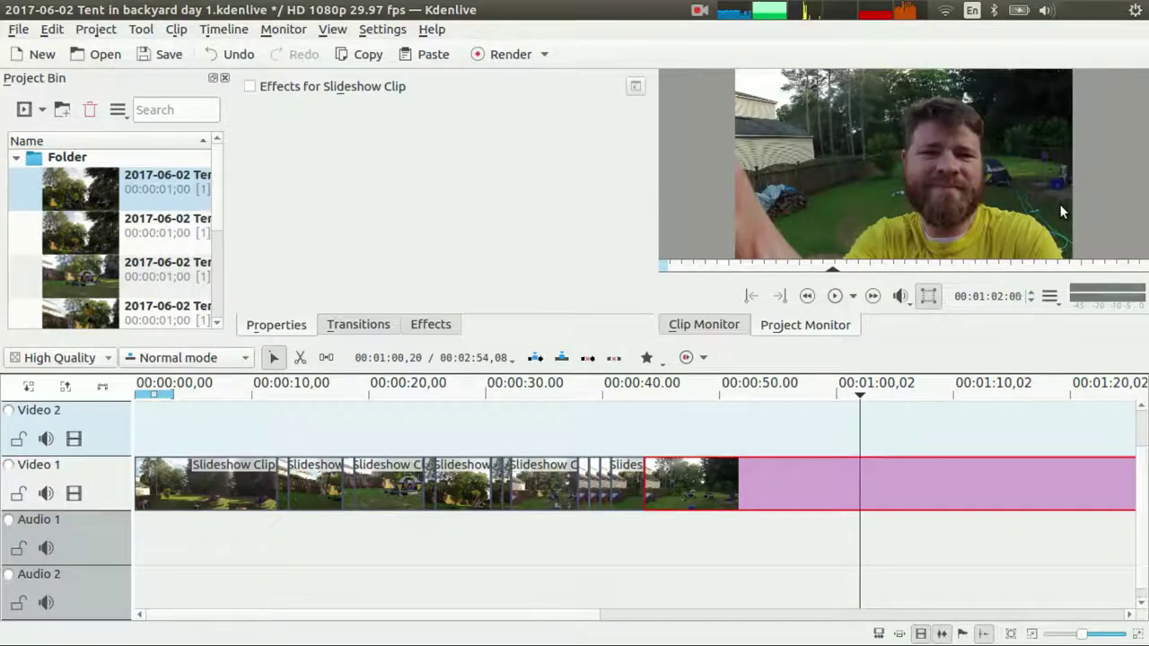
key("Right")
key("Right")
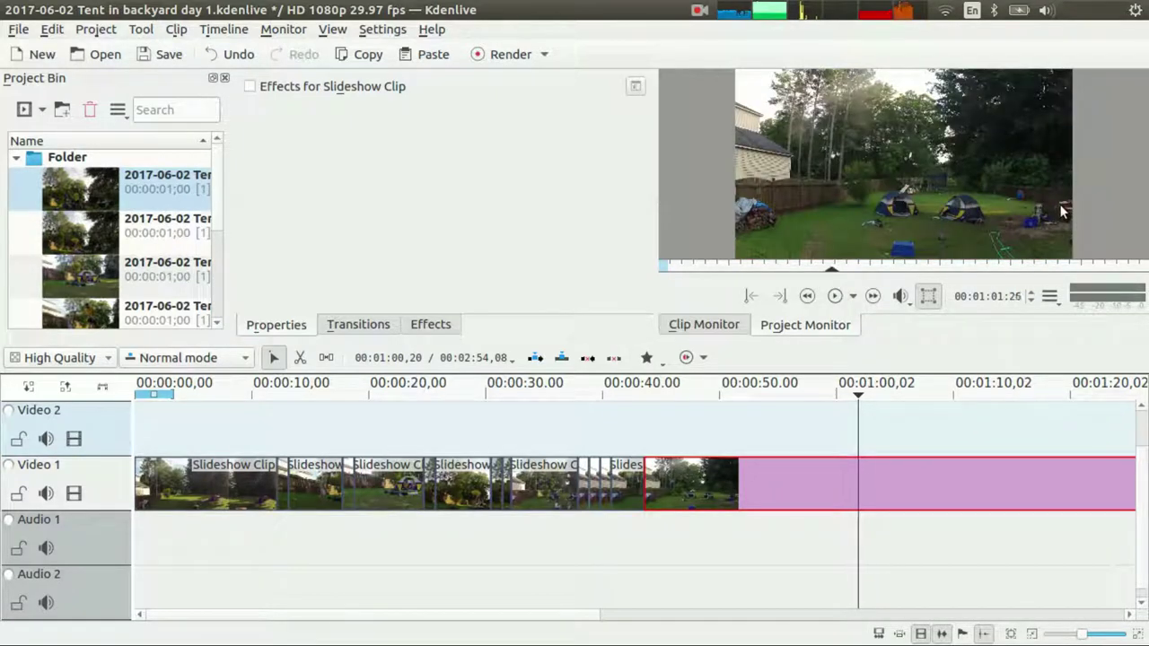
key("Right")
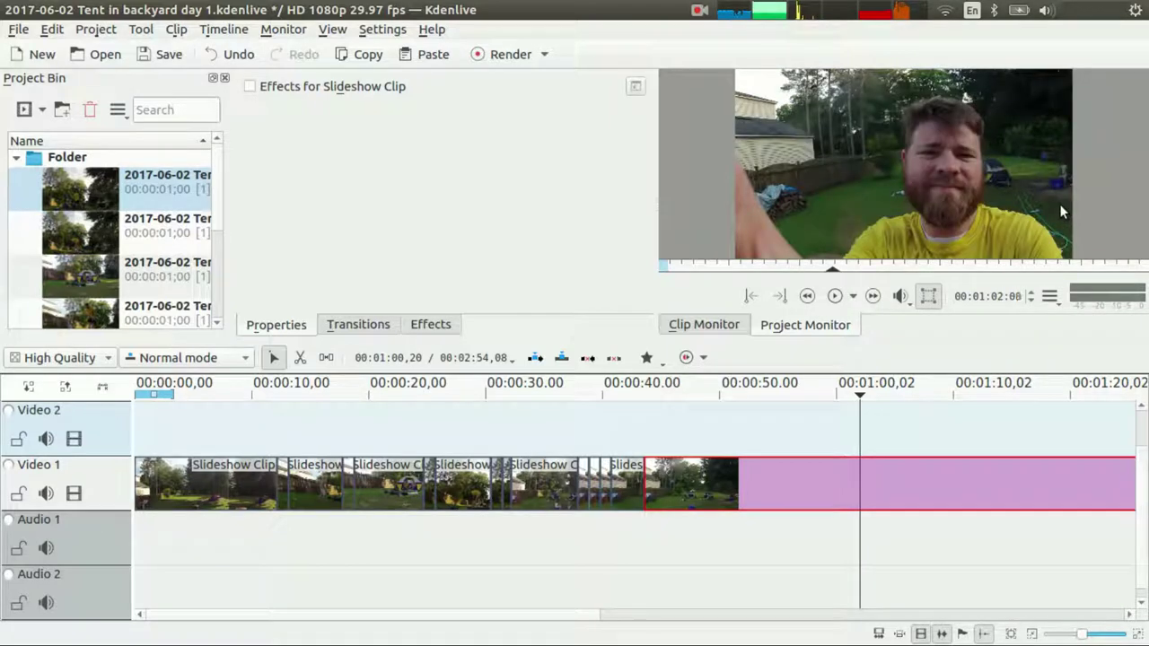
key("Left")
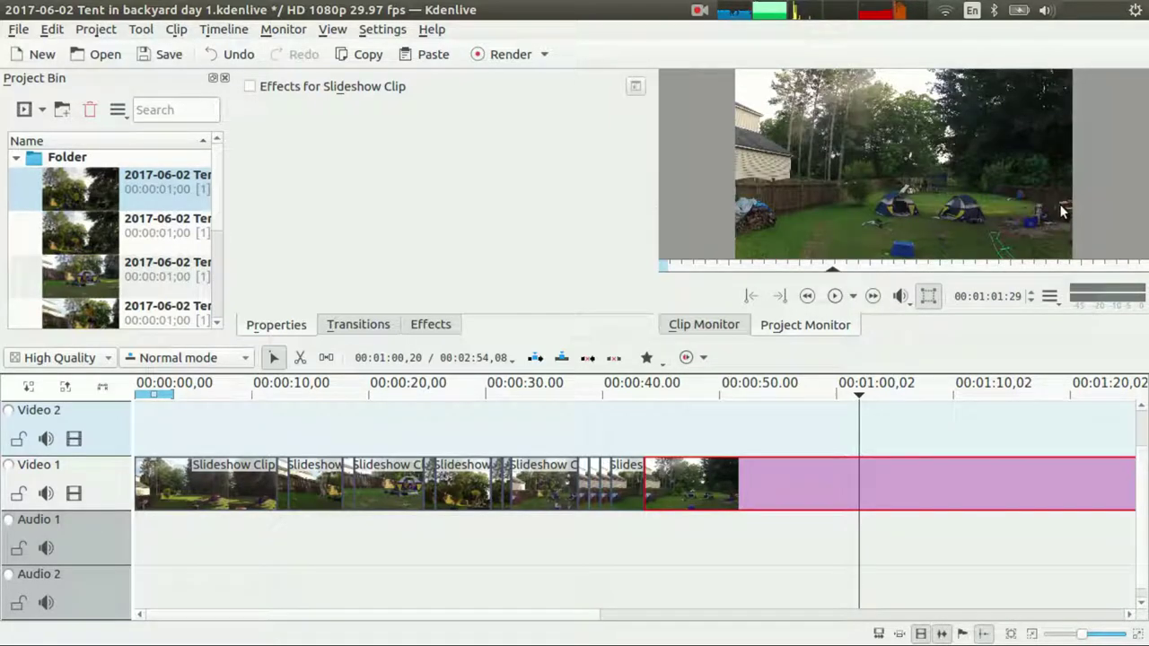
- Cut the slideshow clip at 00:01:01:29 and step through the camera-handling frames after the cut up to 00:01:03:20
key("shift+r")
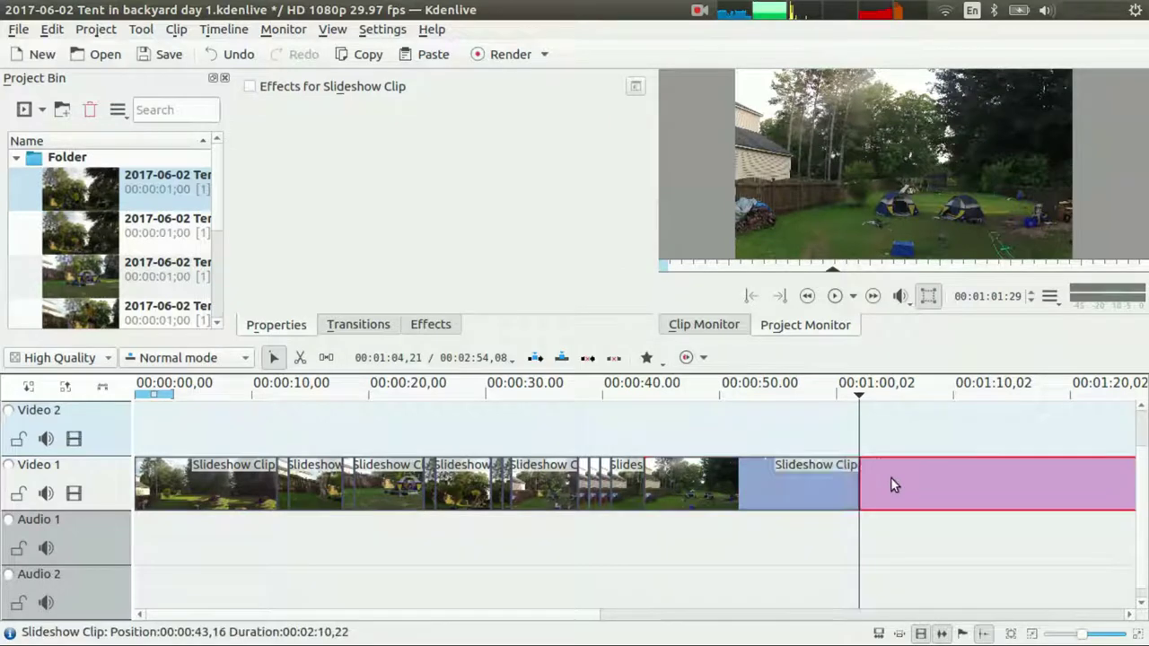
key("Right")
key("Right")
key("Right")
key("Right")
key("Right")
key("Right")
key("Right")
key("Right")
key("Right")
key("Right")
key("Right")
key("Right")
key("Right")
key("Right")
key("Right")
key("Right")
key("Right")
key("Right")
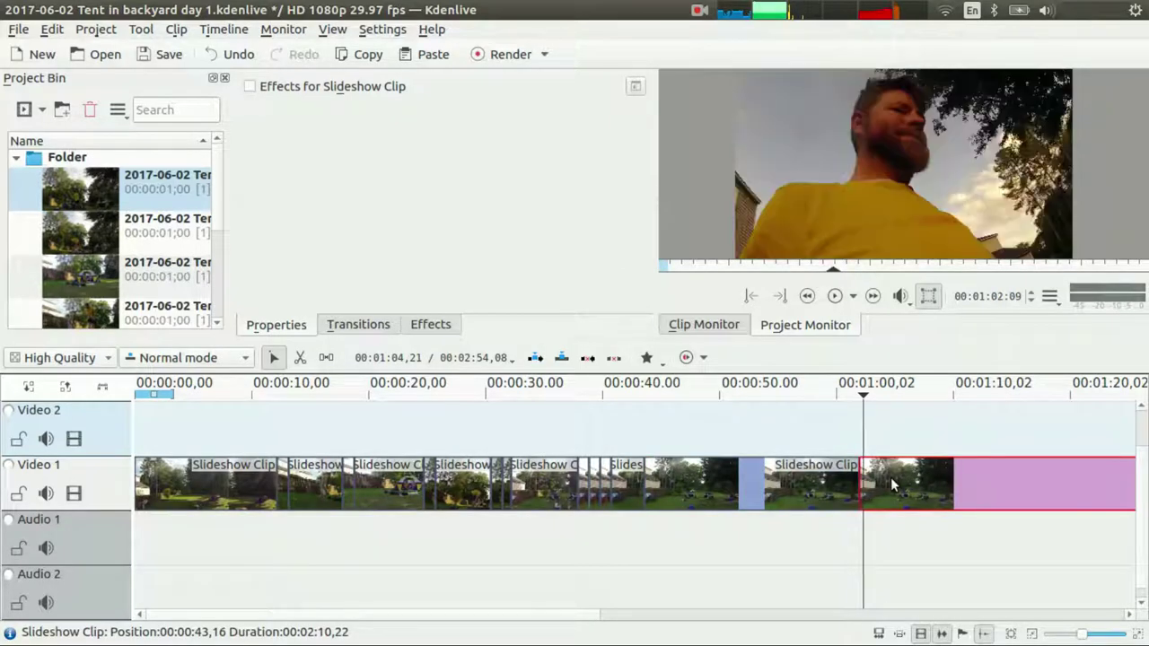
key("Right")
key("Right")
key("Right")
key("Right")
key("Right")
key("Right")
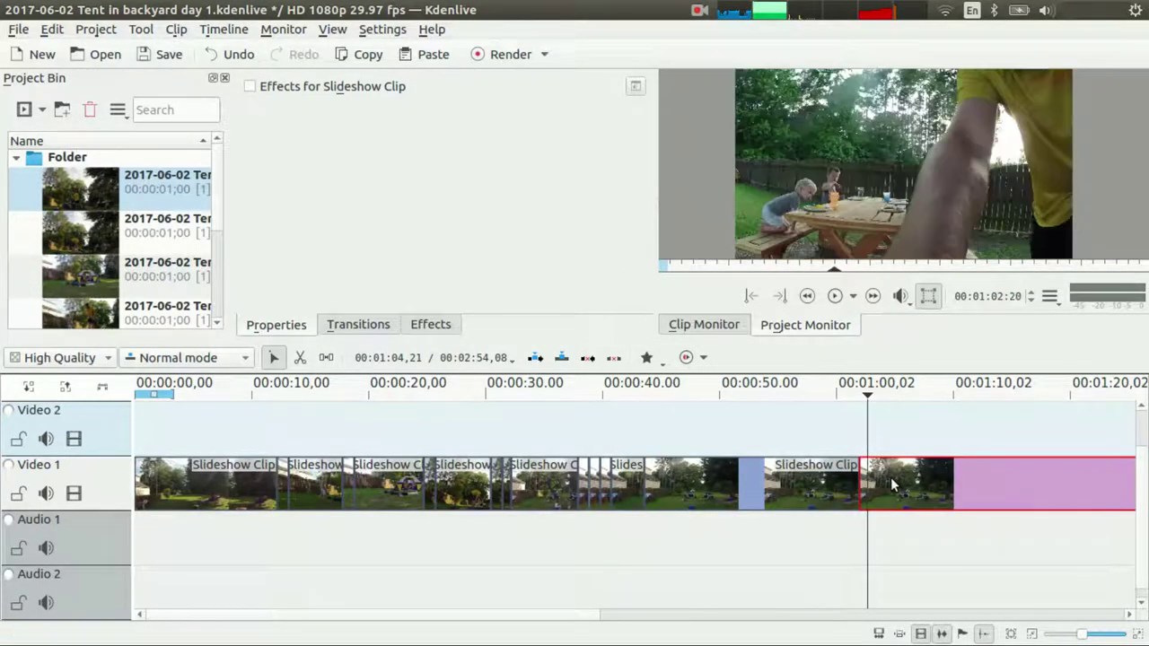
key("Right")
key("Right")
key("Right")
key("Right")
key("Right")
key("Right")
key("Right")
key("Right")
key("Right")
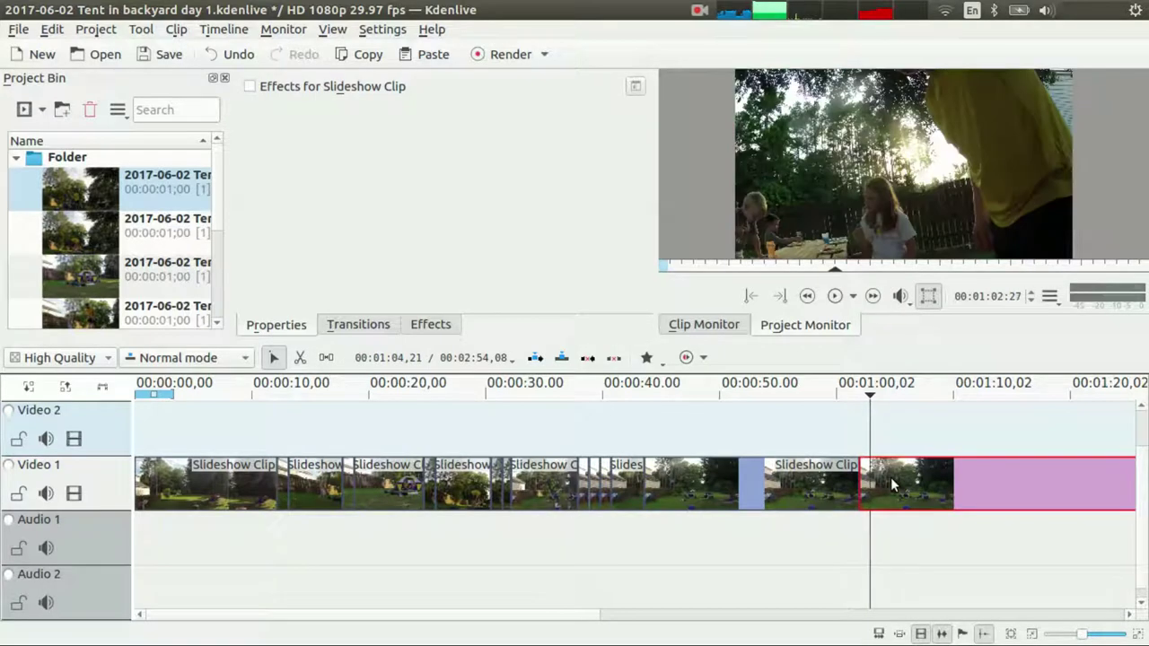
key("Right")
key("Right")
key("Right")
key("Right")
key("Right")
key("Right")
key("Right")
key("Right")
key("Right")
key("Right")
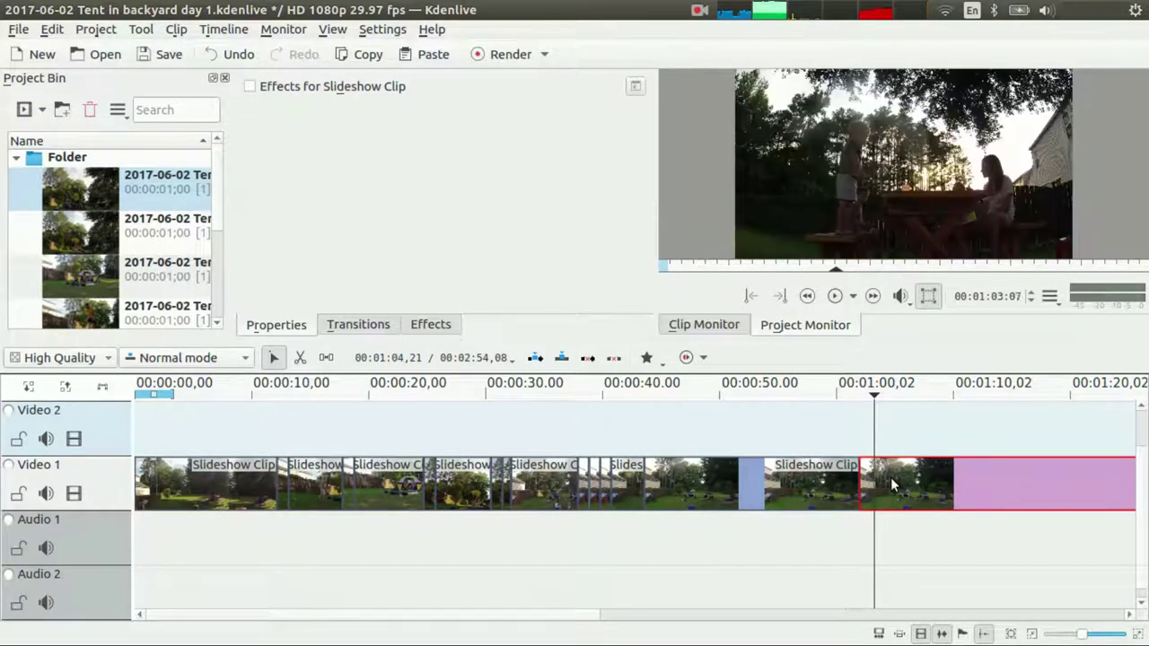
key("Right")
key("Right")
key("Right")
key("Right")
key("Right")
key("Right")
key("Right")
key("Right")
key("Right")
key("Right")
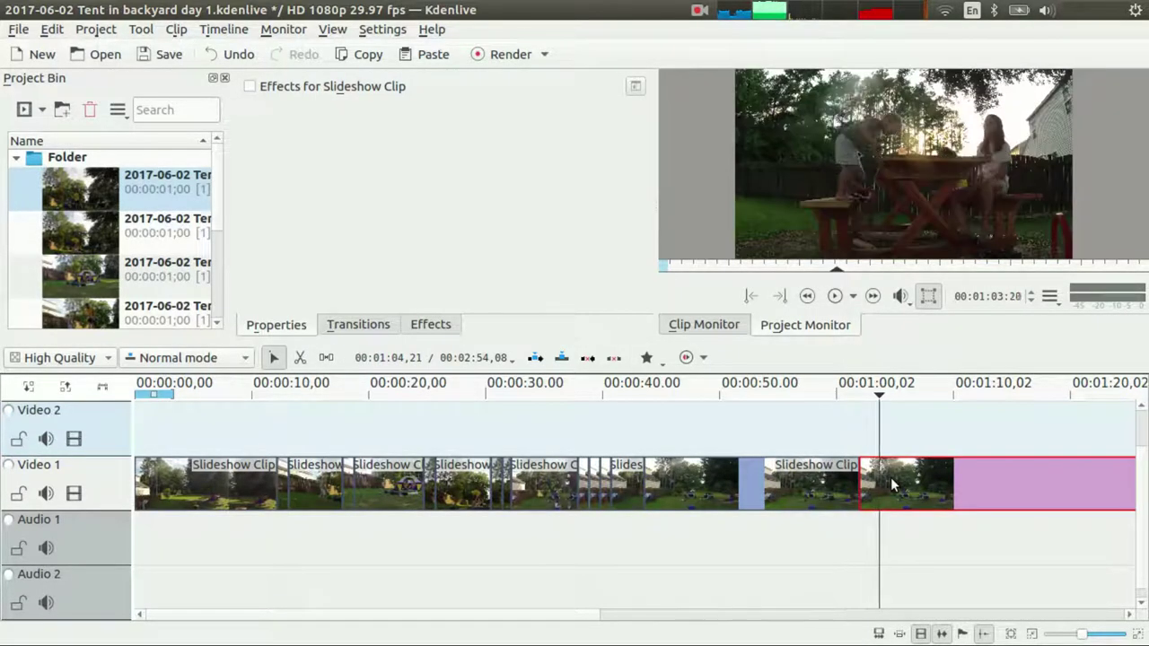
- Step through the picnic-table frames between 00:01:03:20 and 00:01:03:10 and stop at 00:01:03:13 to find where the steady shot begins
key("Left")
key("Left")
key("Left")
key("Left")
key("Left")
key("Left")
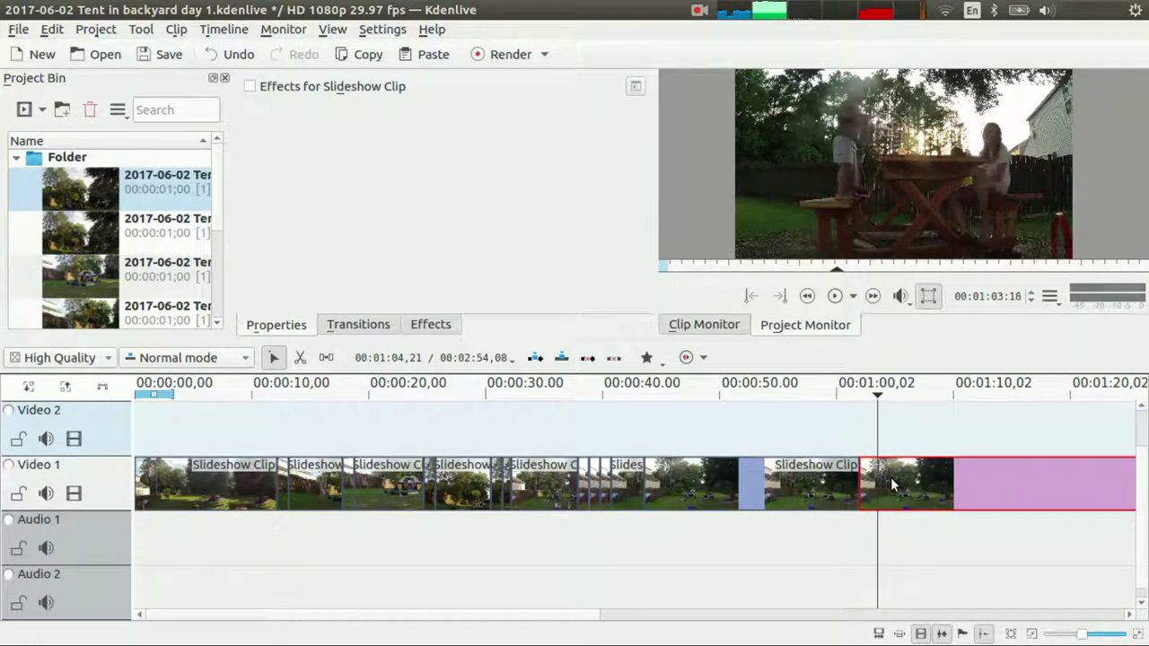
key("Left")
key("Left")
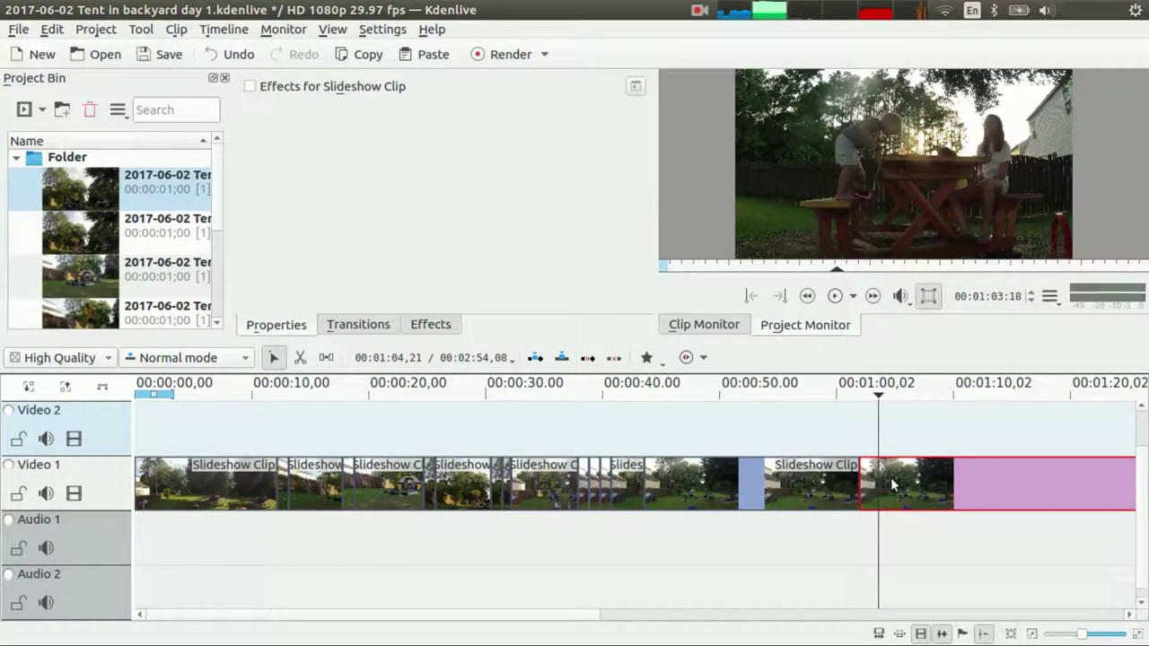
key("Left")
key("Left")
key("Left")
key("Left")
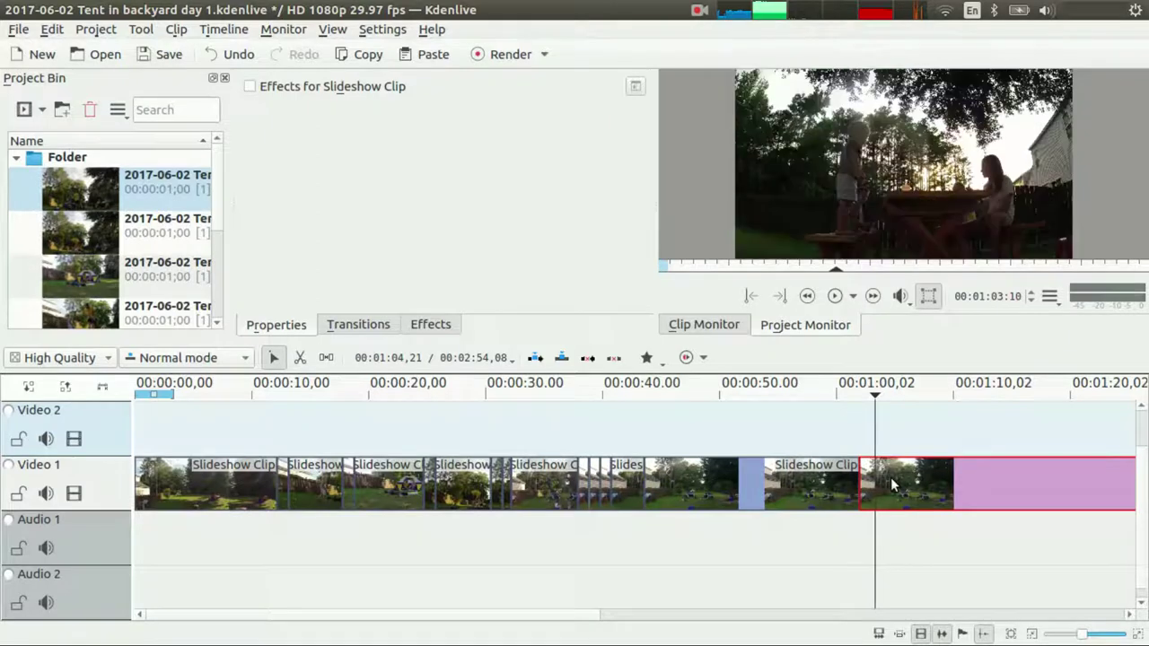
key("Right")
key("Right")
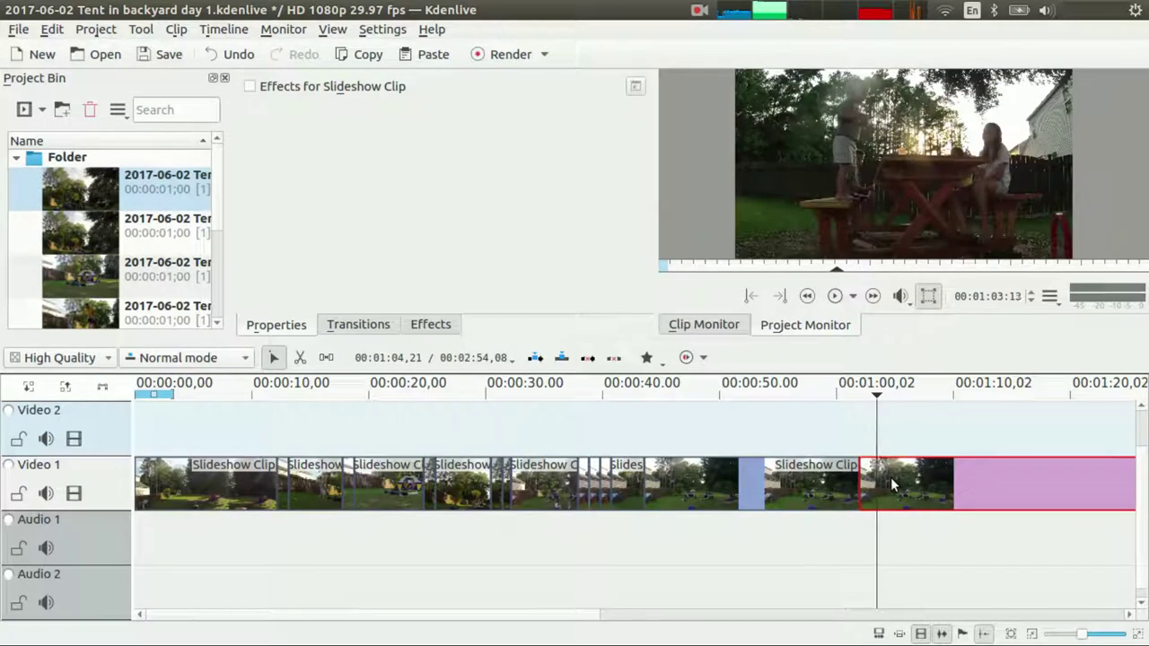
- Cut away the part of the selected slideshow clip before 00:01:03:13 and move the remainder back to close the gap
key("shift+r")
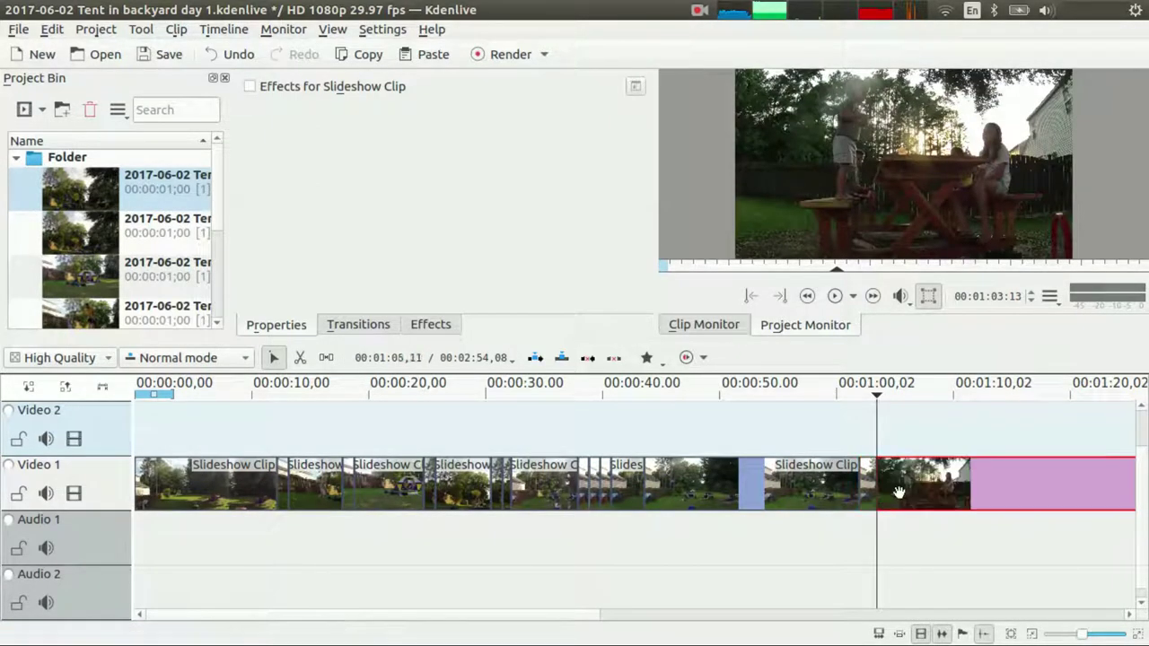
key("Delete")
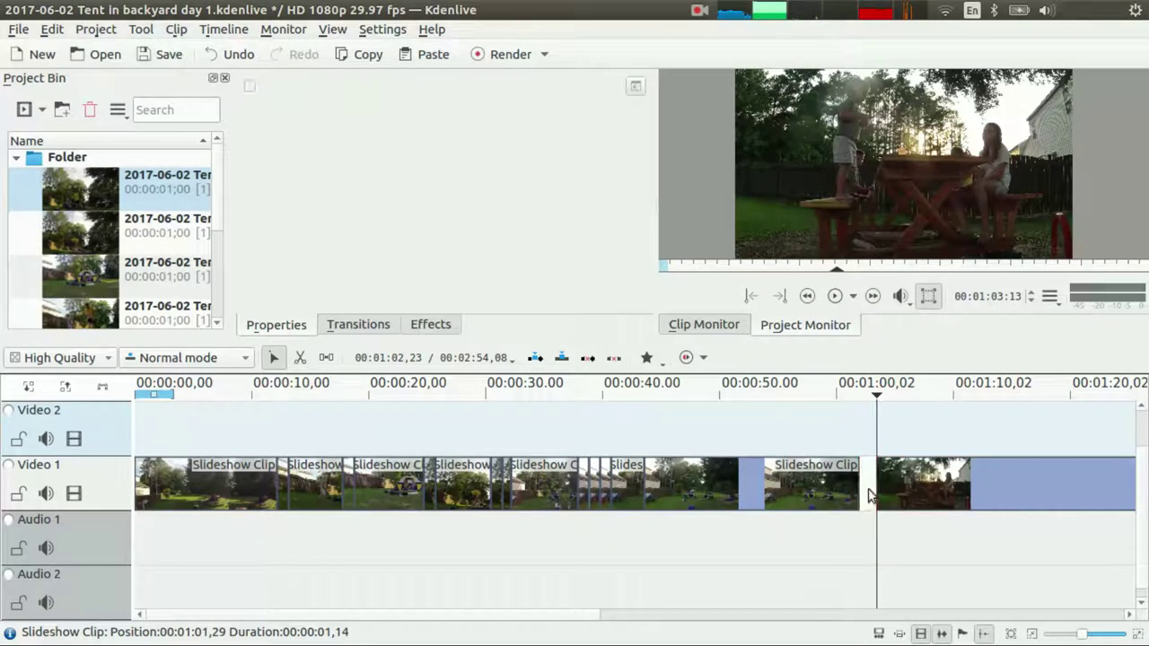
left_click_drag(894, 489, 846, 483)
- Play through the picnic table scene and split the last slideshow clip at about 00:01:38:13
key("space")
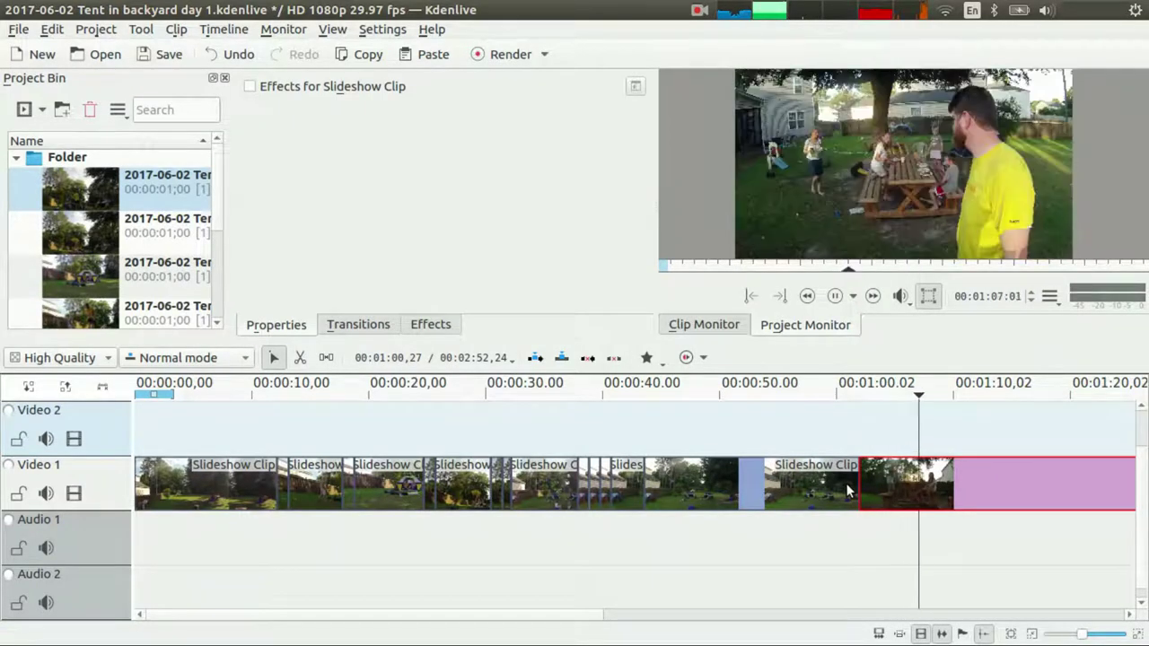
key("space")
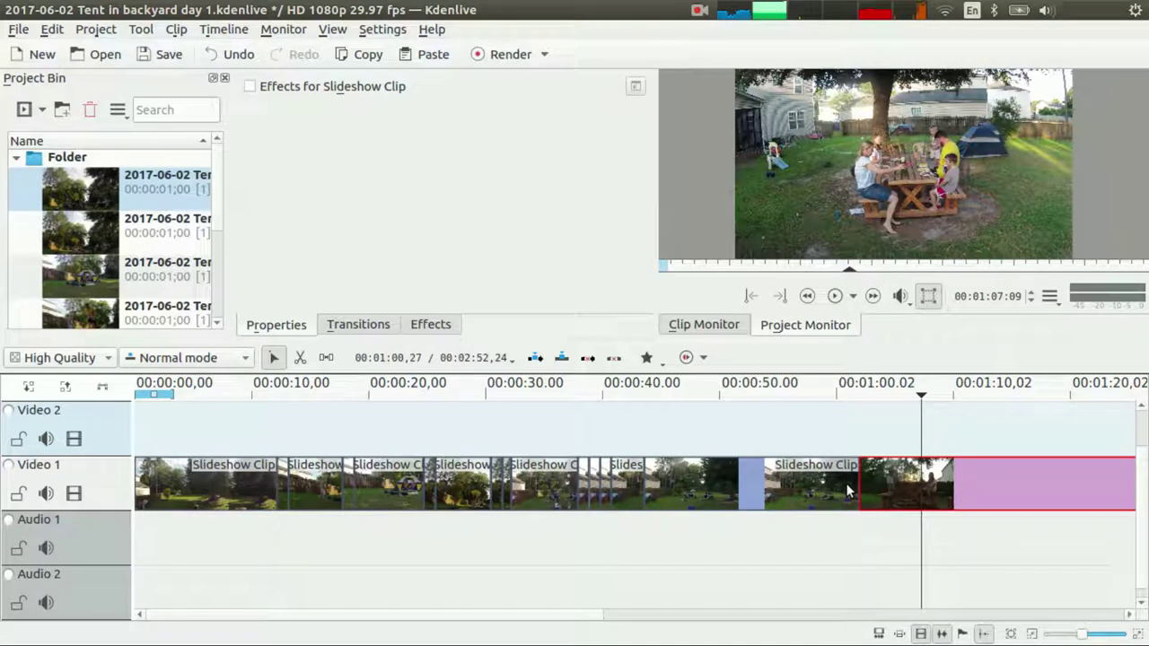
key("space")
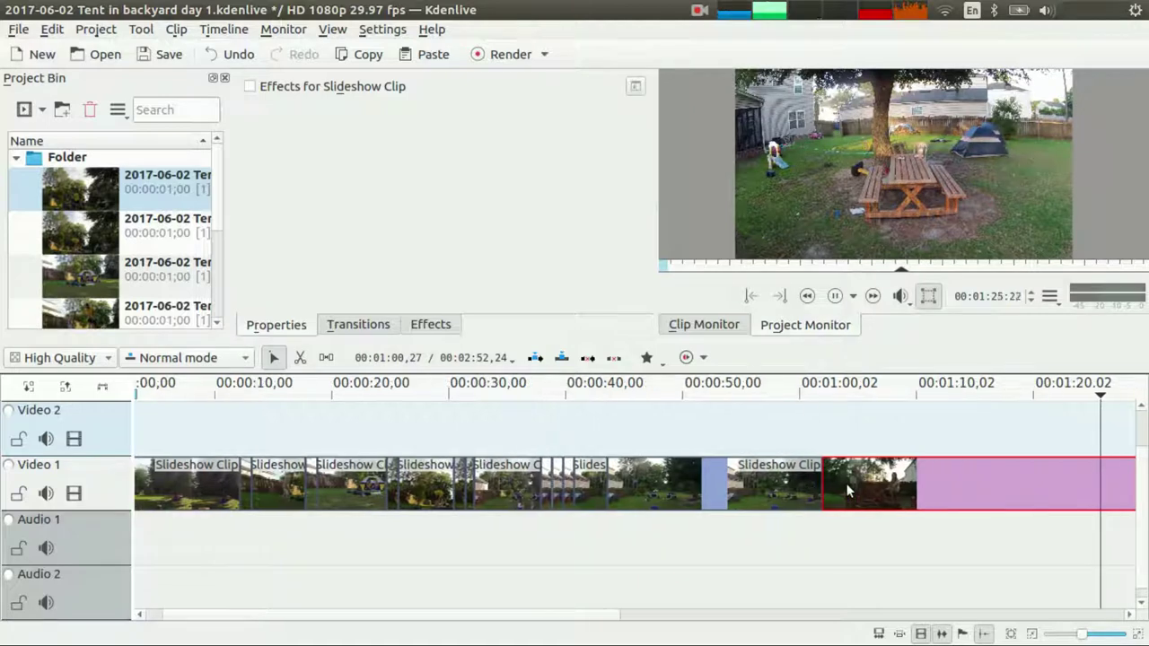
left_click(1034, 635)
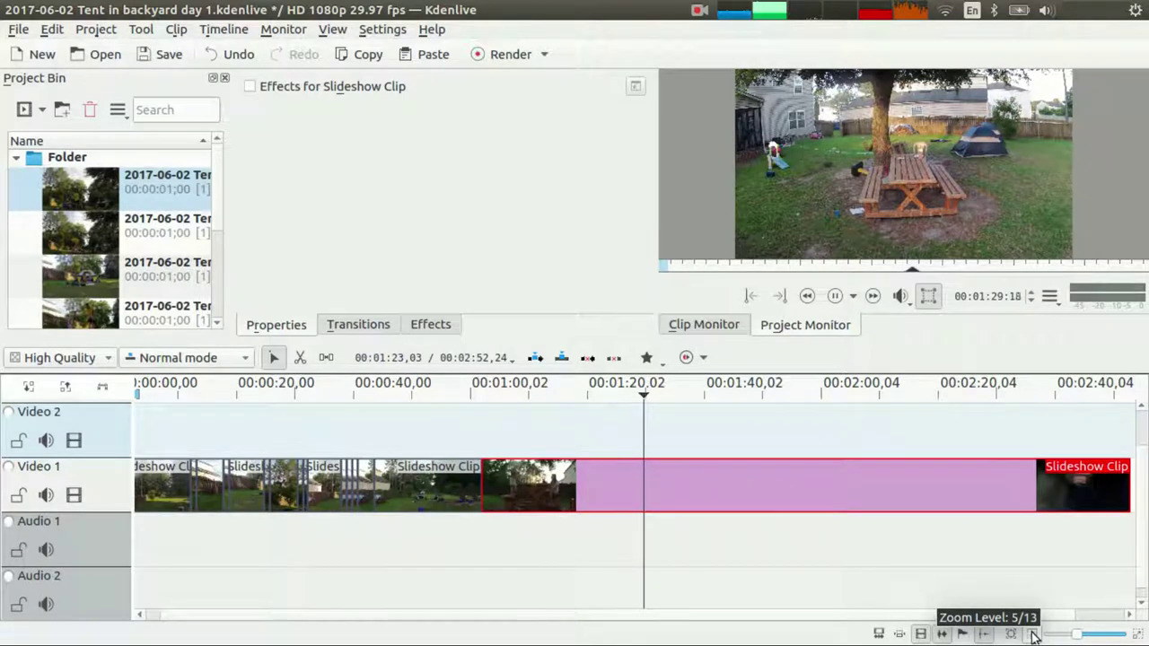
left_click(1034, 635)
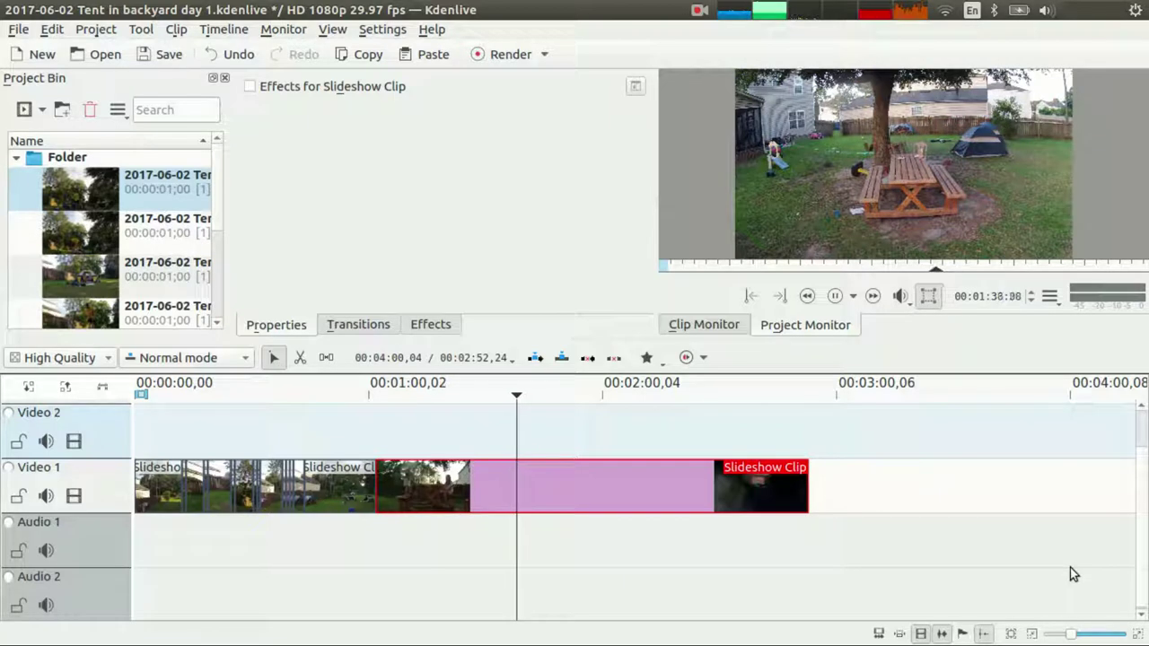
key("space")
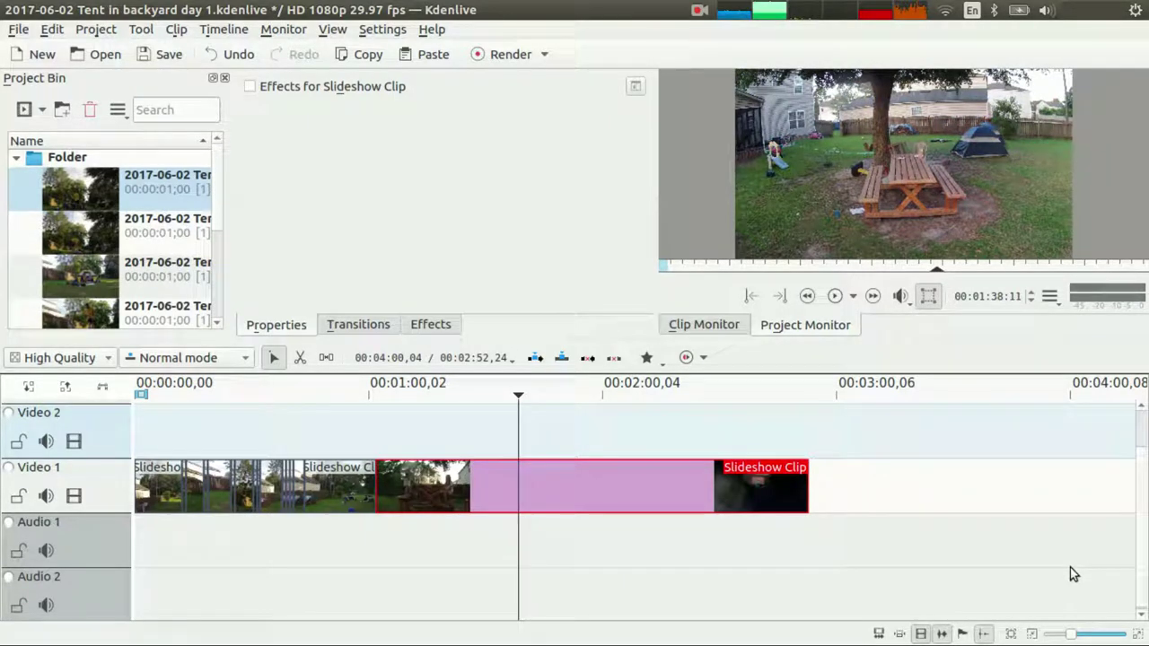
key("j")
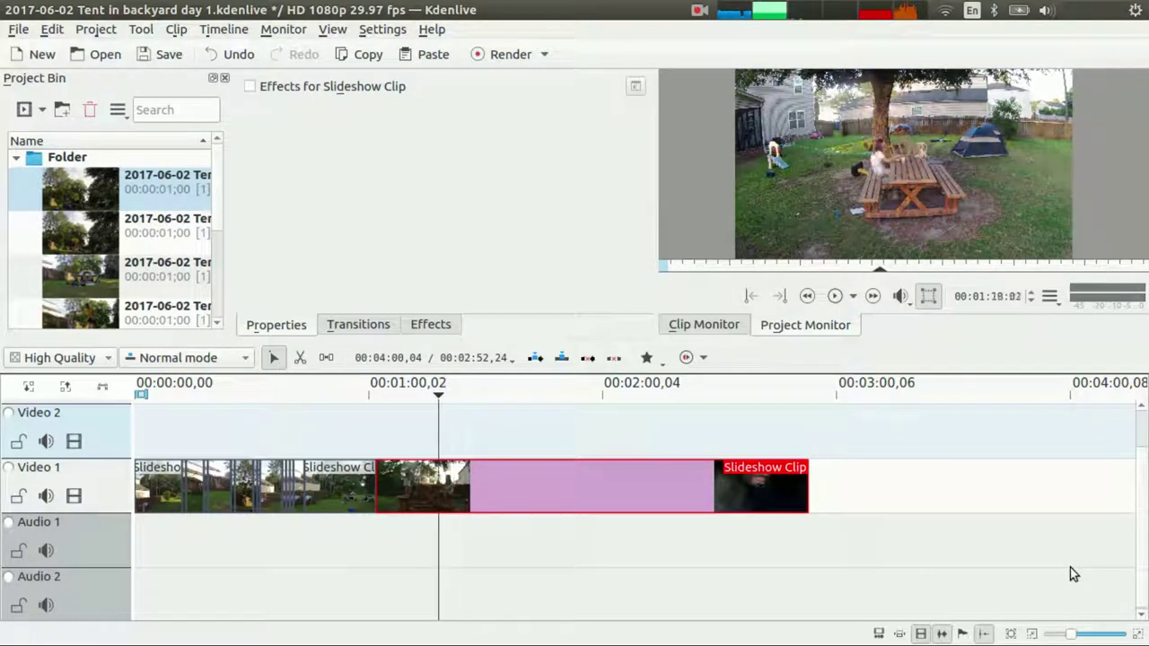
key("l")
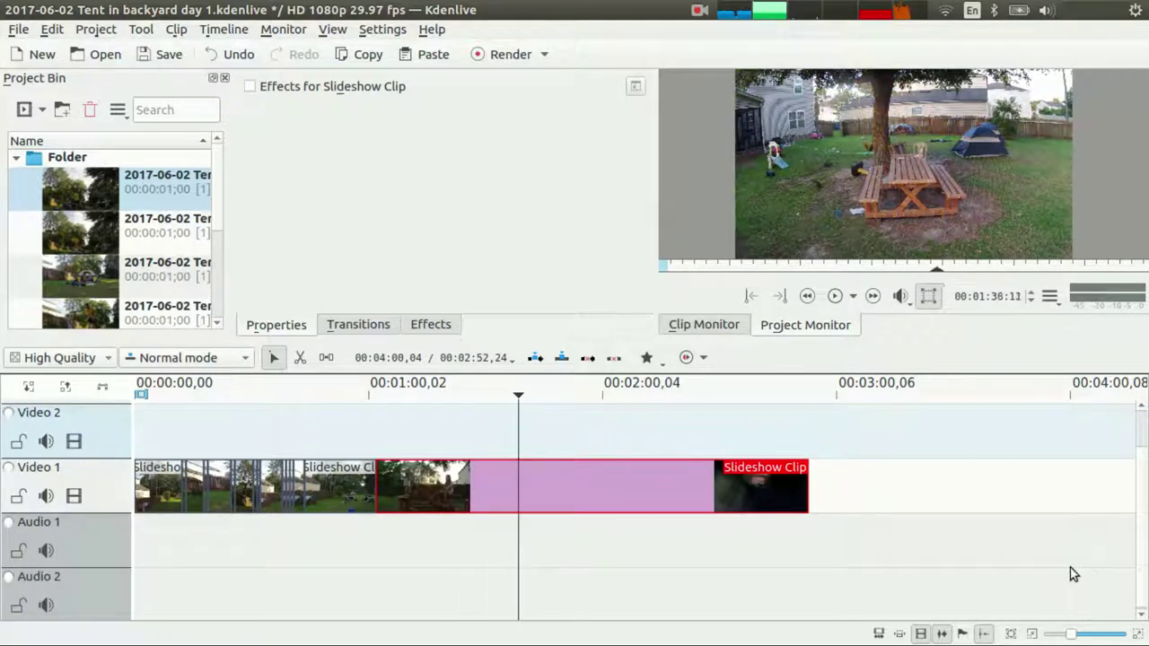
key("j")
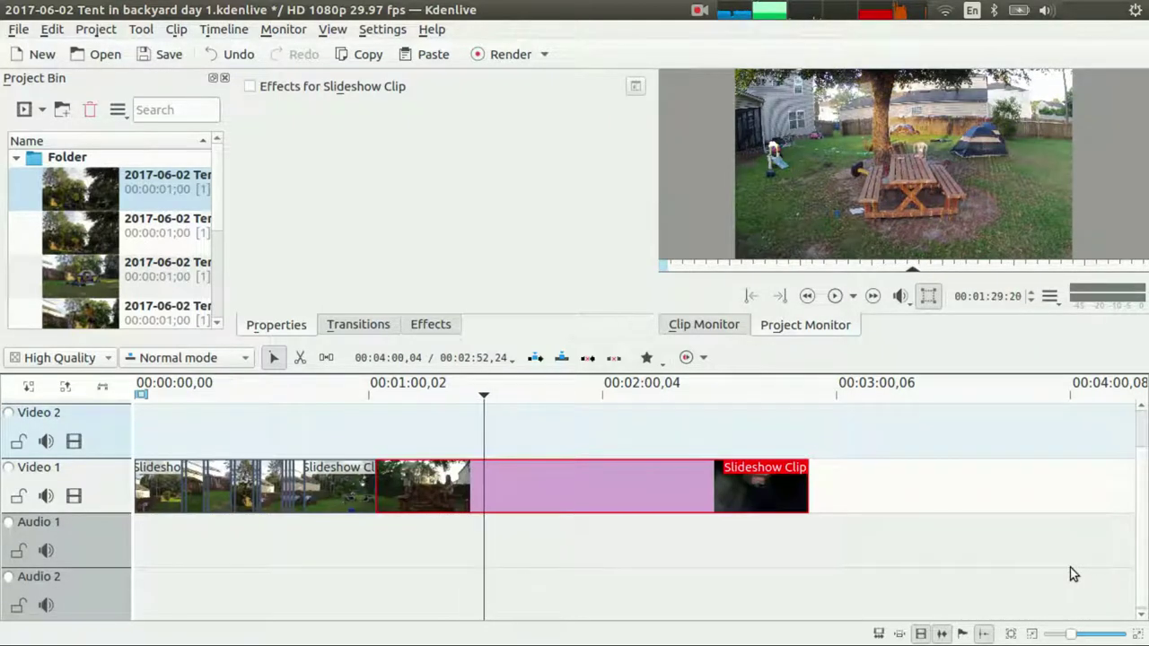
key("l")
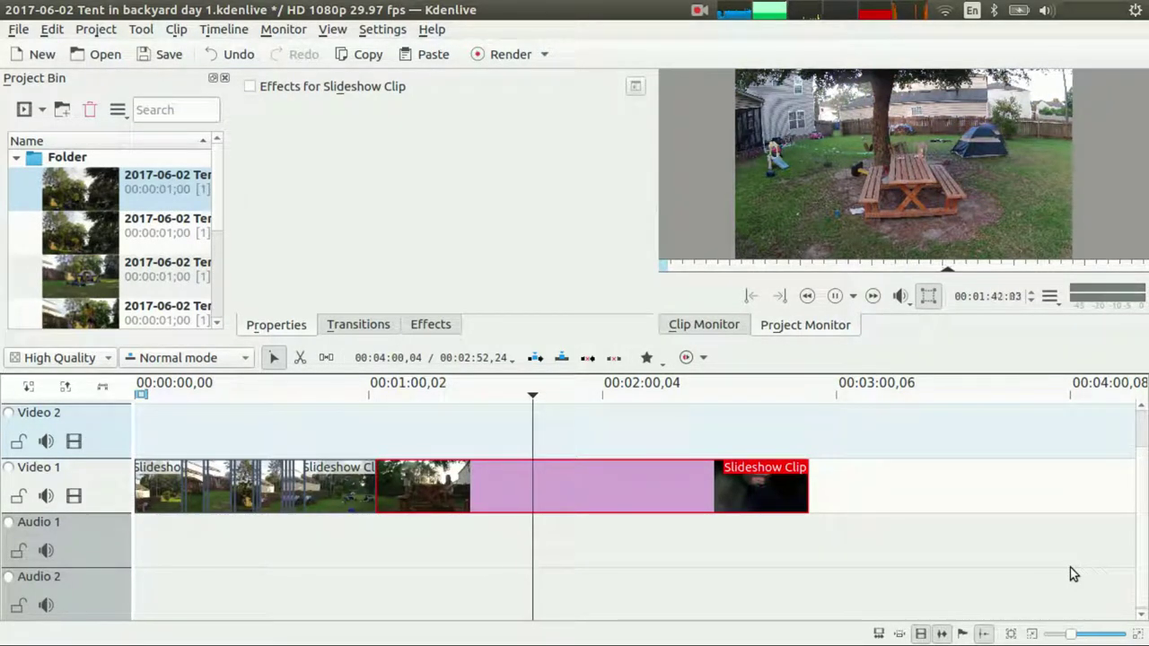
key("j")
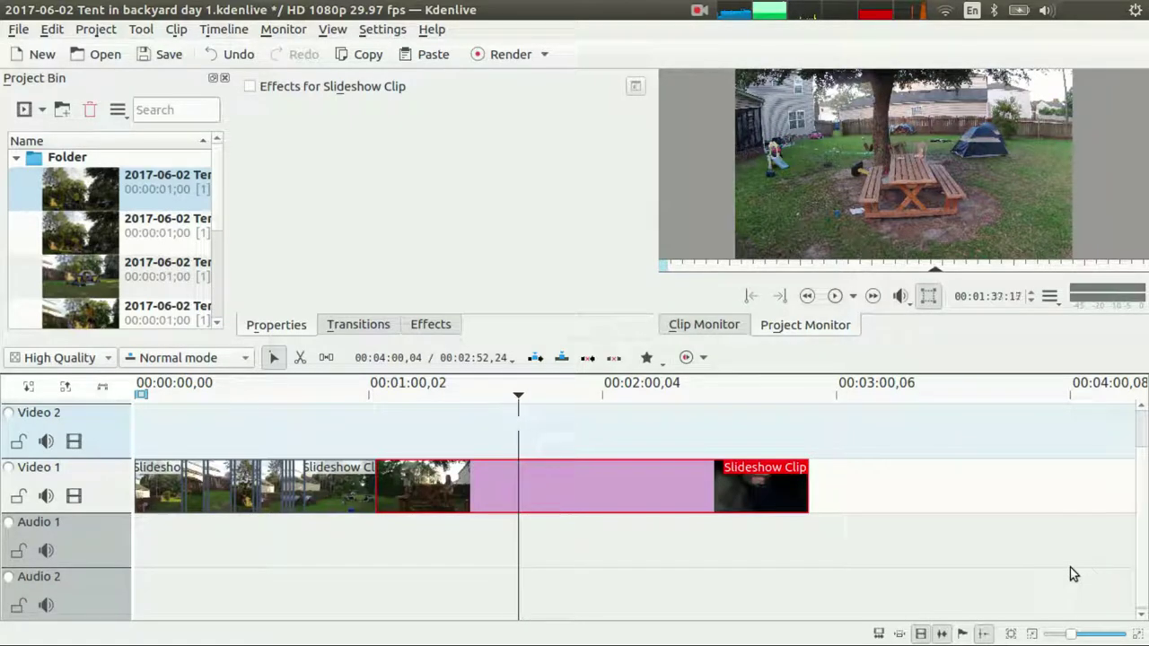
key("l")
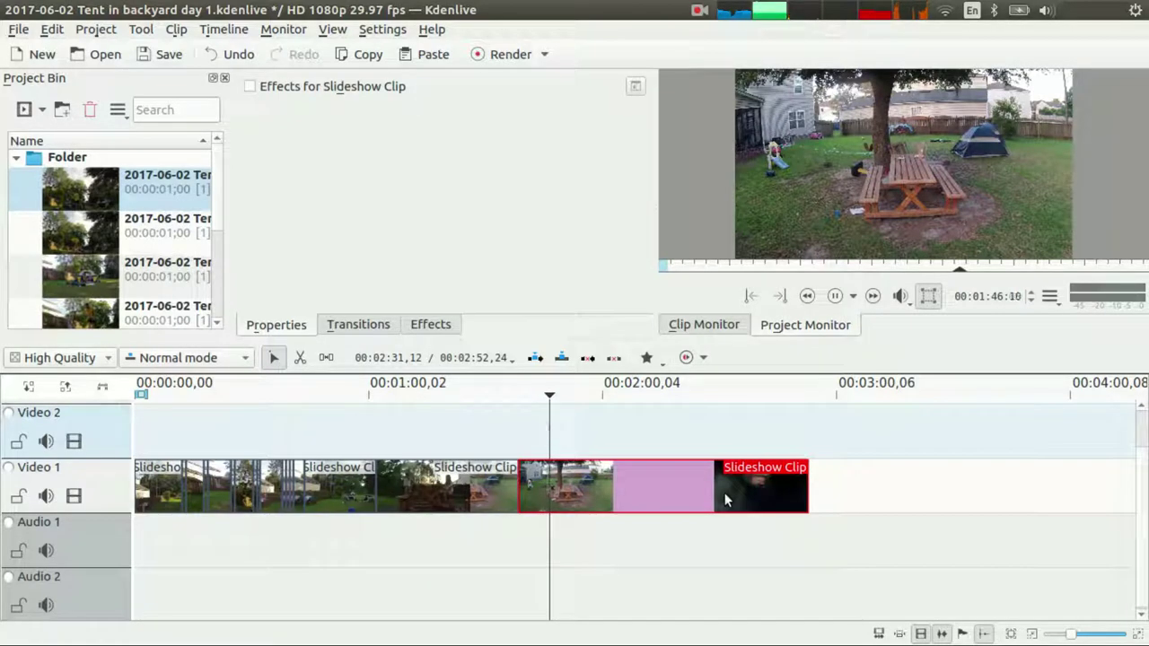
- Find the last frame before the man's close-up appears and split the last slideshow clip there, at 00:01:47:02
key("space")
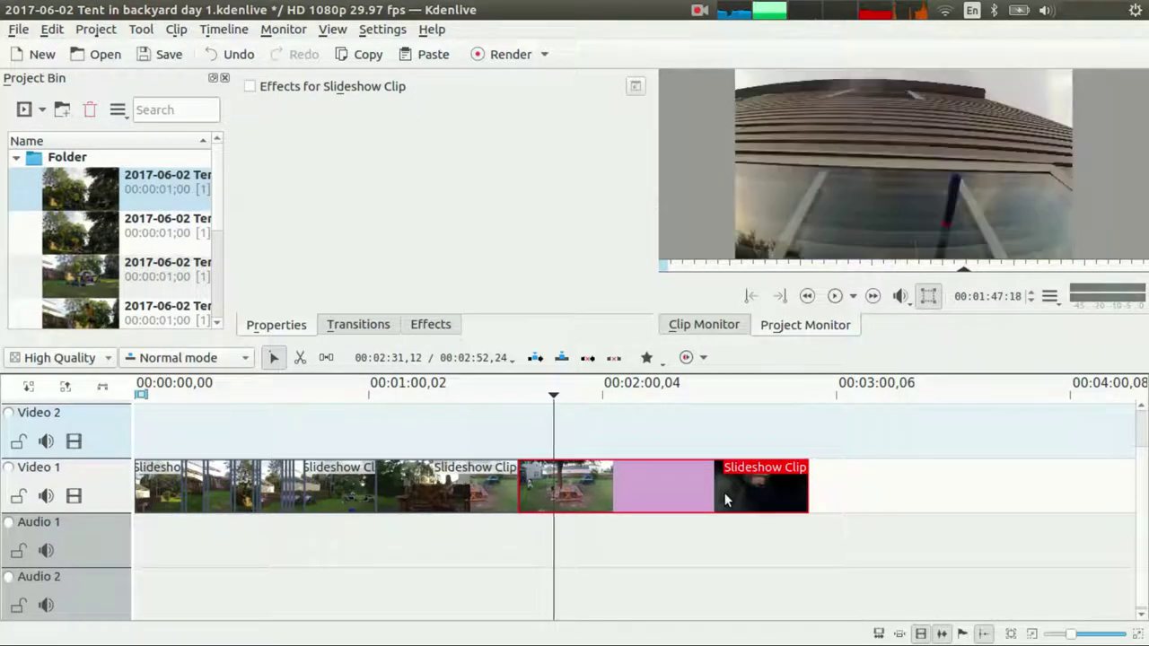
key("Left")
key("Left")
key("Left")
key("Left")
key("Left")
key("Left")
key("Left")
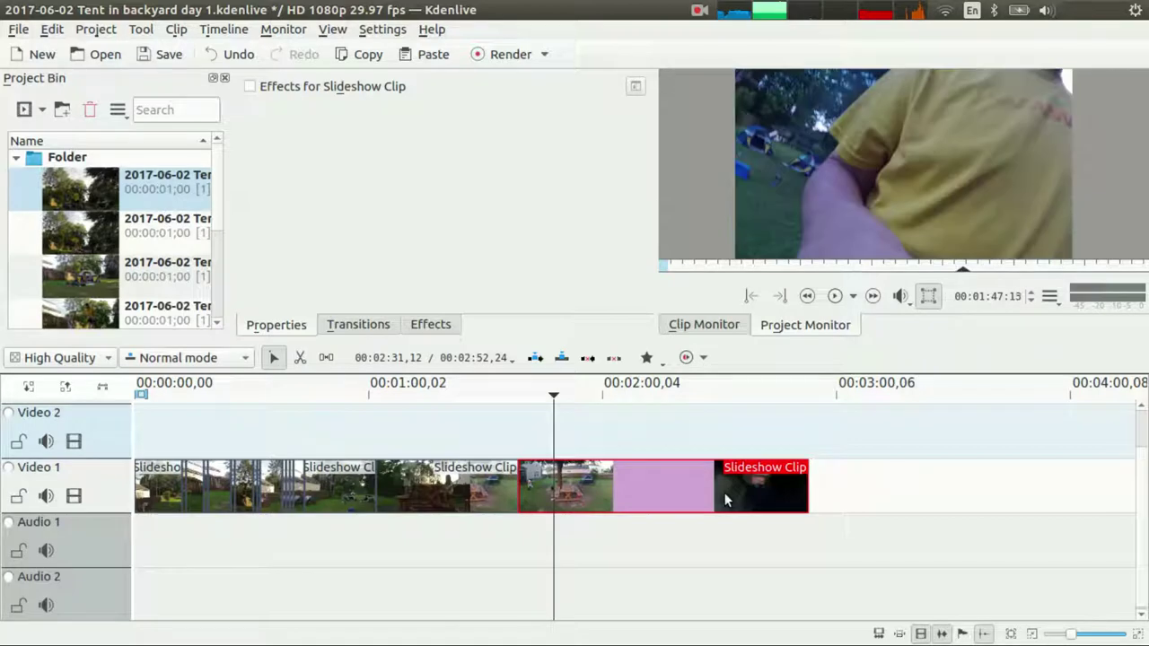
key("Left")
key("Left")
key("Left")
key("Left")
key("Left")
key("Left")
key("Left")
key("Left")
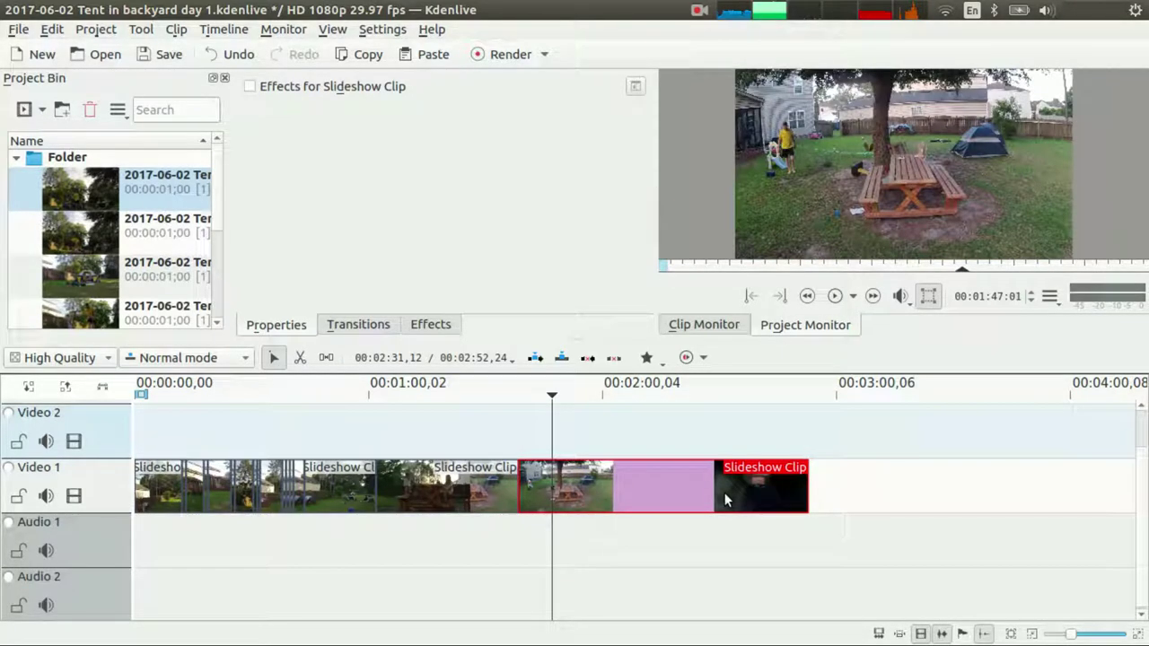
key("Right")
key("Right")
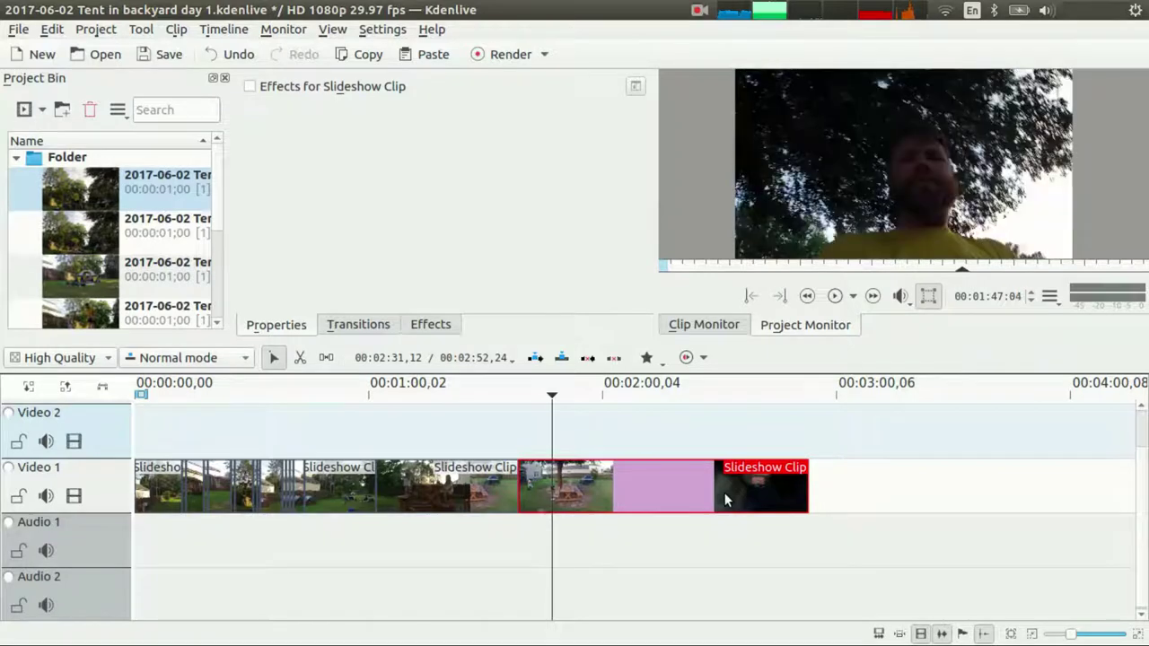
key("Left")
key("Left")
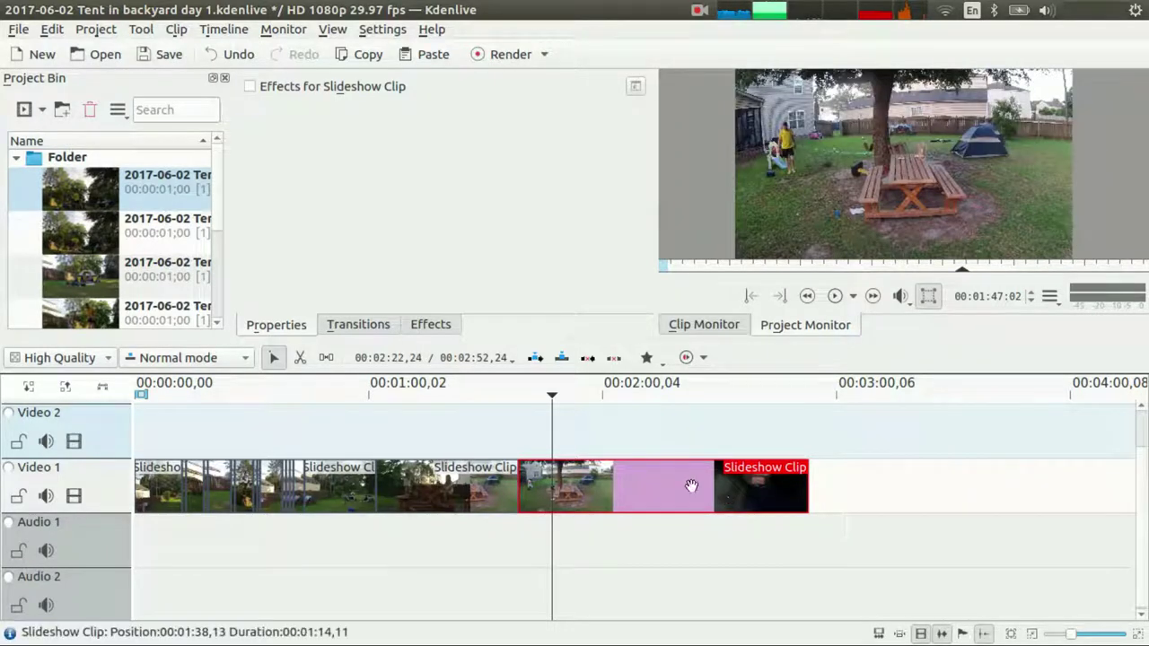
key("shift+r")
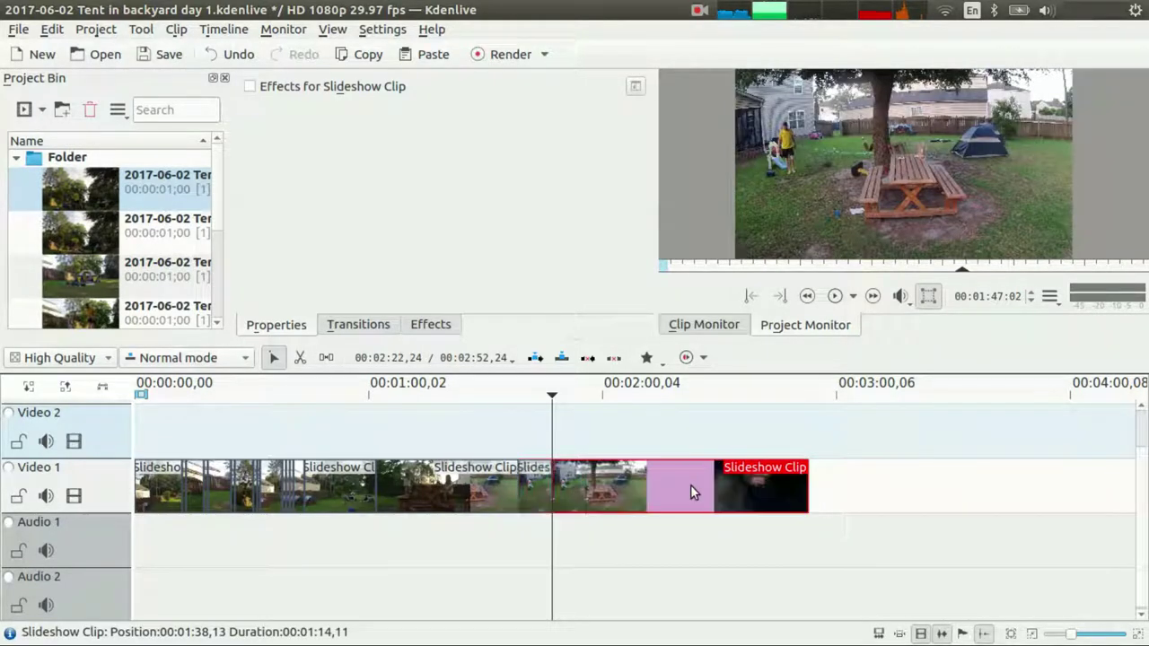
- Try deleting the short piece before the 00:01:47:02 cut, closing the gap and playing from the joint
left_click(539, 480)
key("Delete")
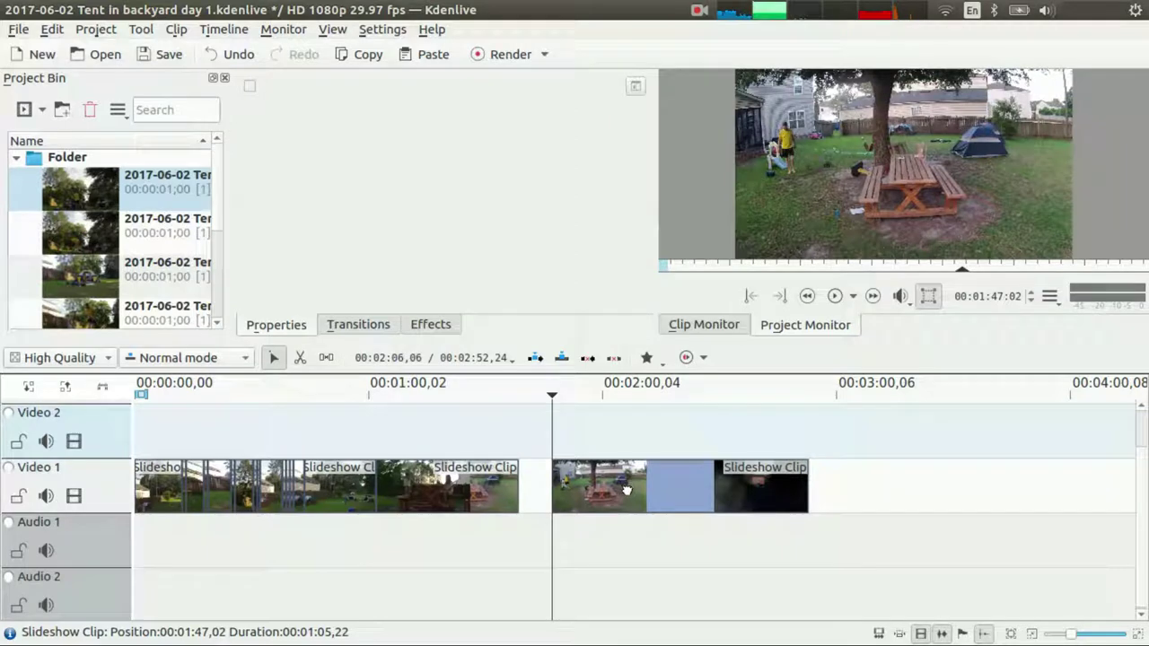
left_click_drag(627, 489, 584, 485)
key("Home")
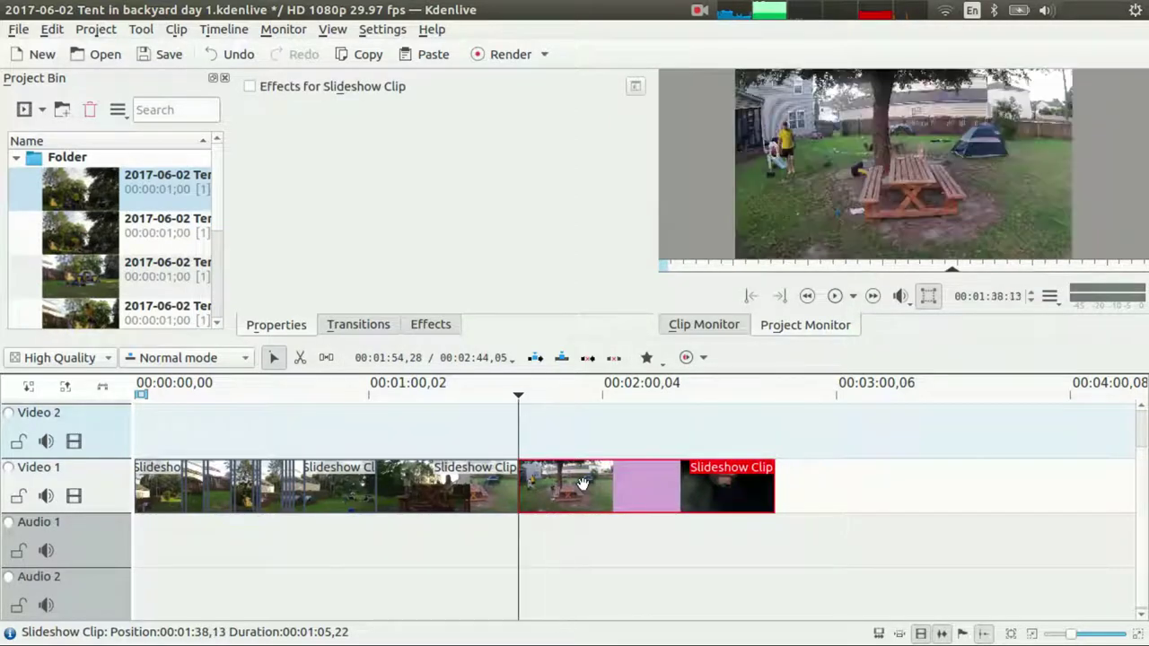
key("space")
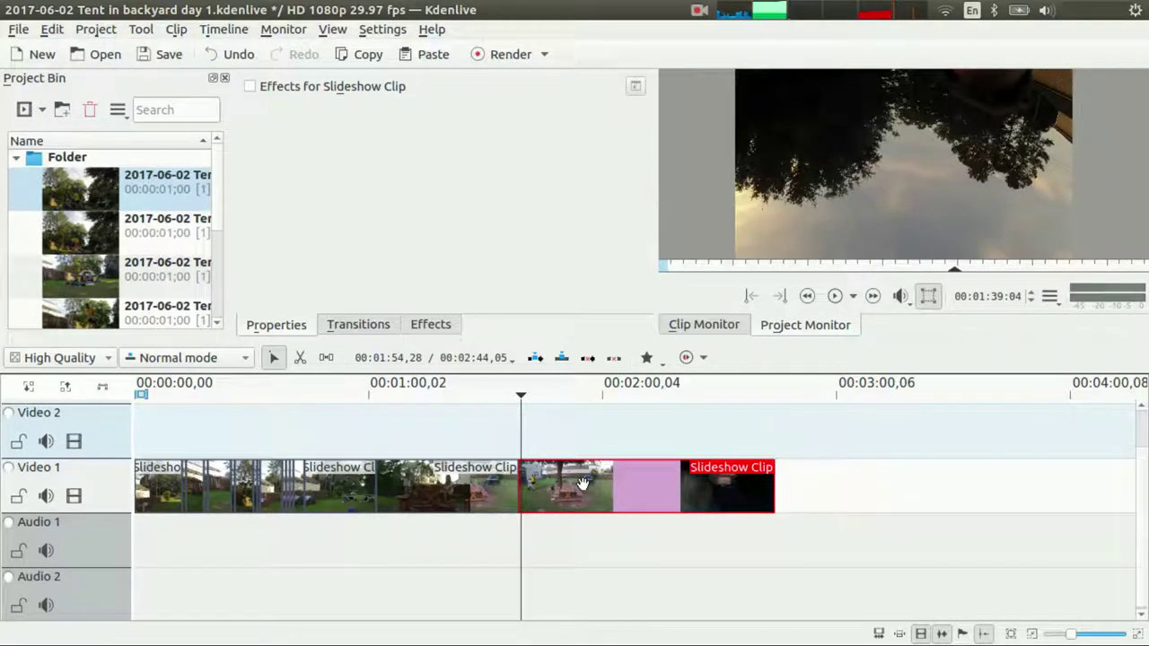
- Undo the clip move and the deletion, and replay the restored short piece
left_click(226, 56)
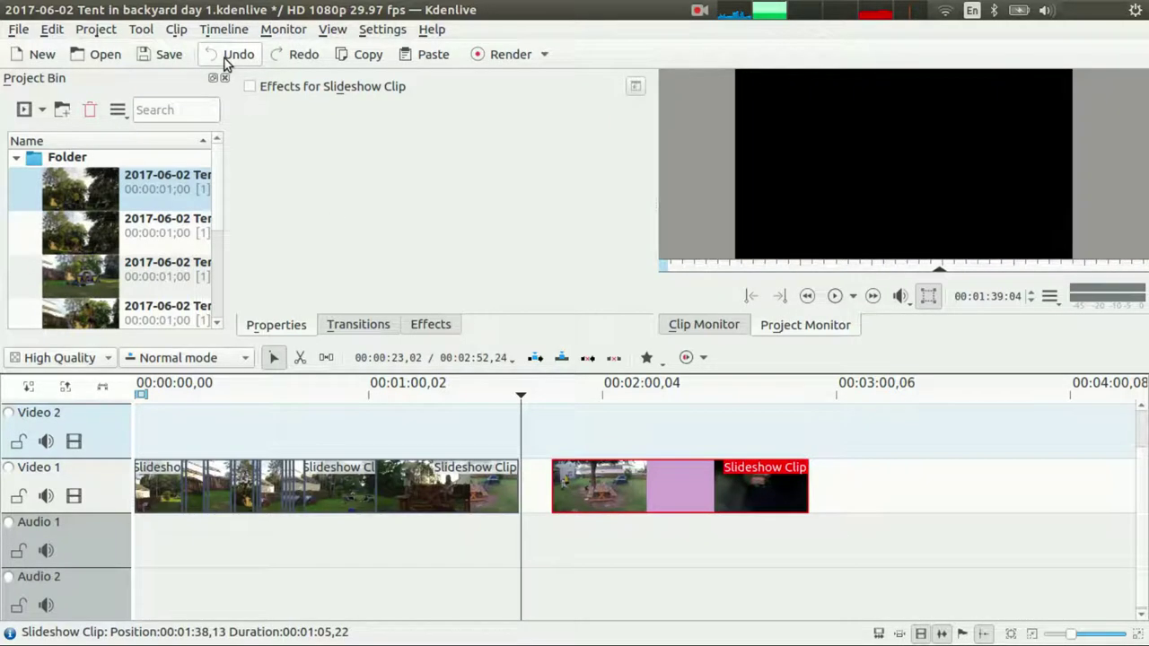
left_click(226, 60)
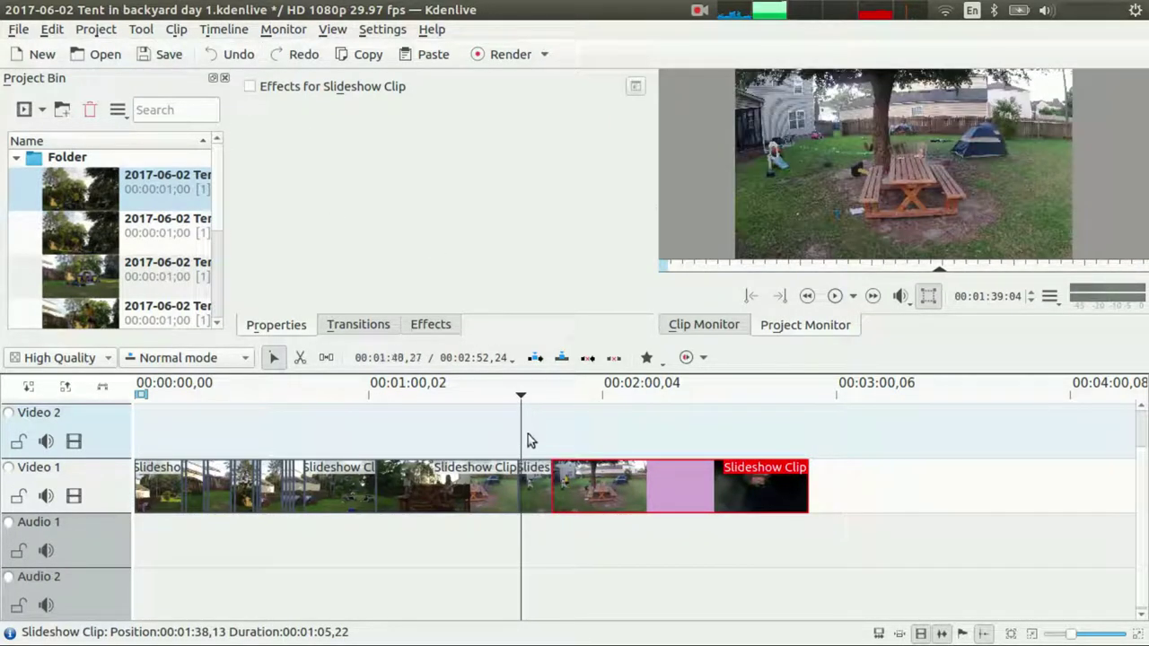
key("space")
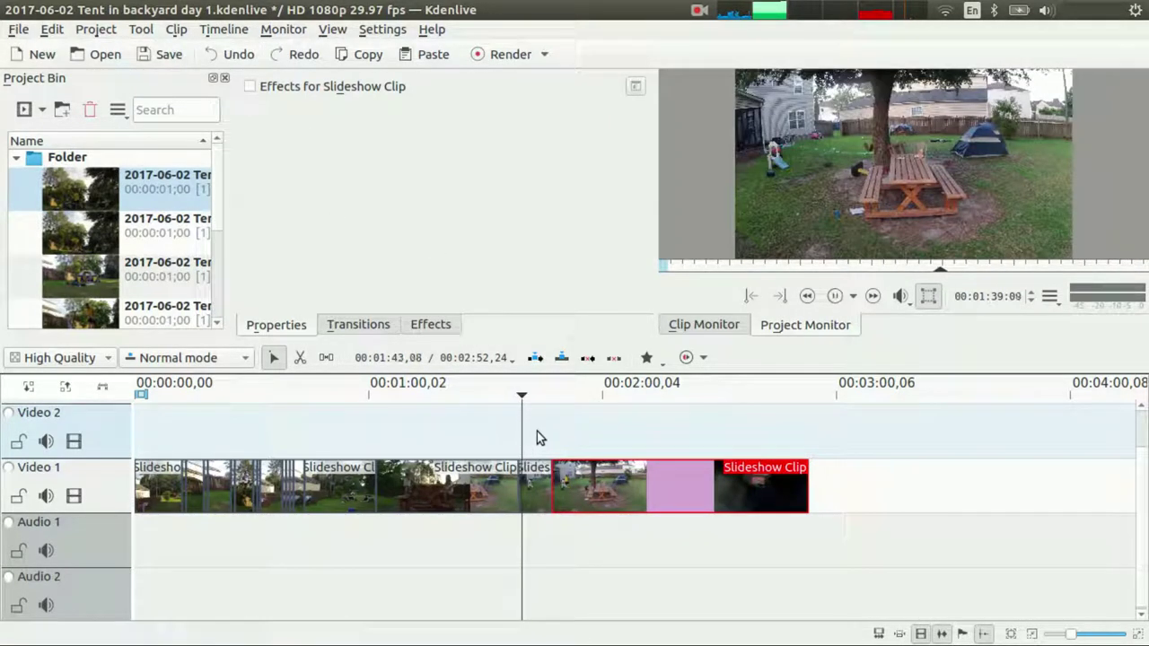
- Delete the short slideshow piece between 00:01:38:13 and 00:01:47:02 and move the last clip back against the preceding one
left_click(537, 495)
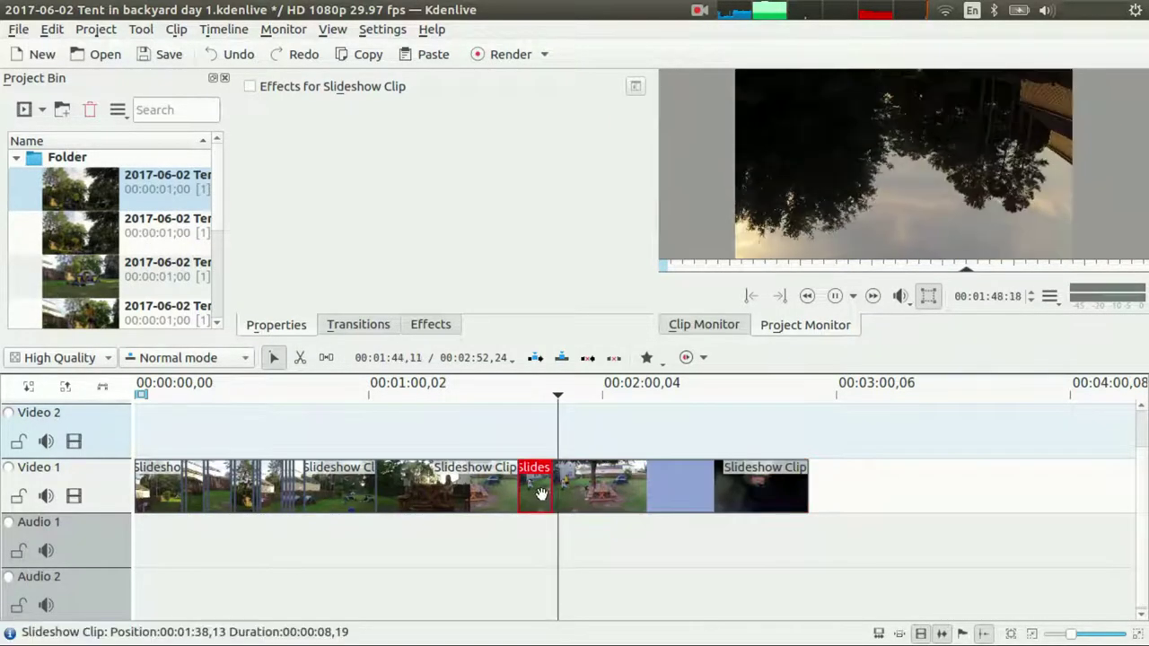
key("Delete")
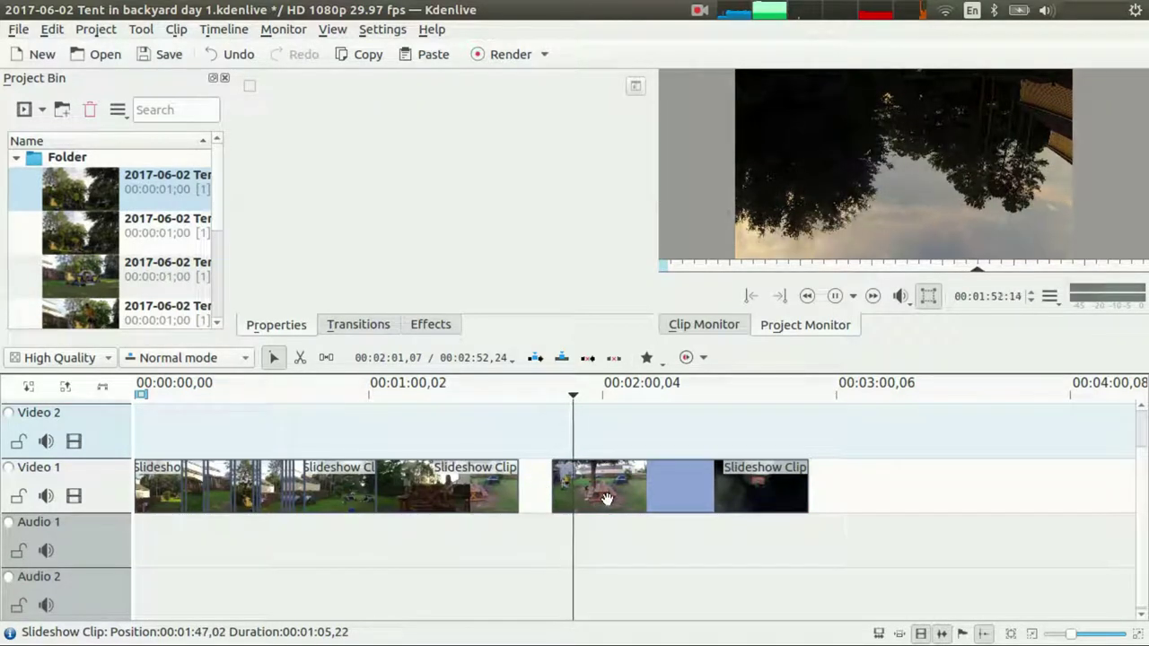
left_click(597, 489)
left_click_drag(597, 492, 563, 491)
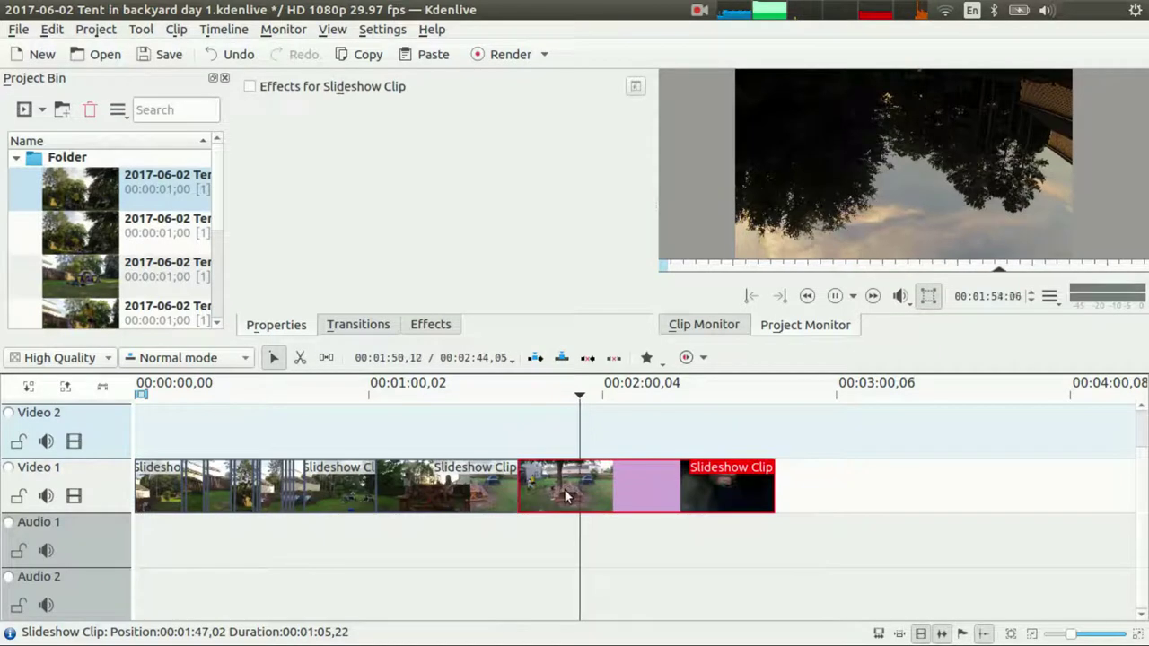
- Apply the Rotate (keyframable) effect to the last slideshow clip and set its Rotate X to 1800
left_click_drag(601, 443, 650, 431)
left_click_drag(605, 435, 526, 448)
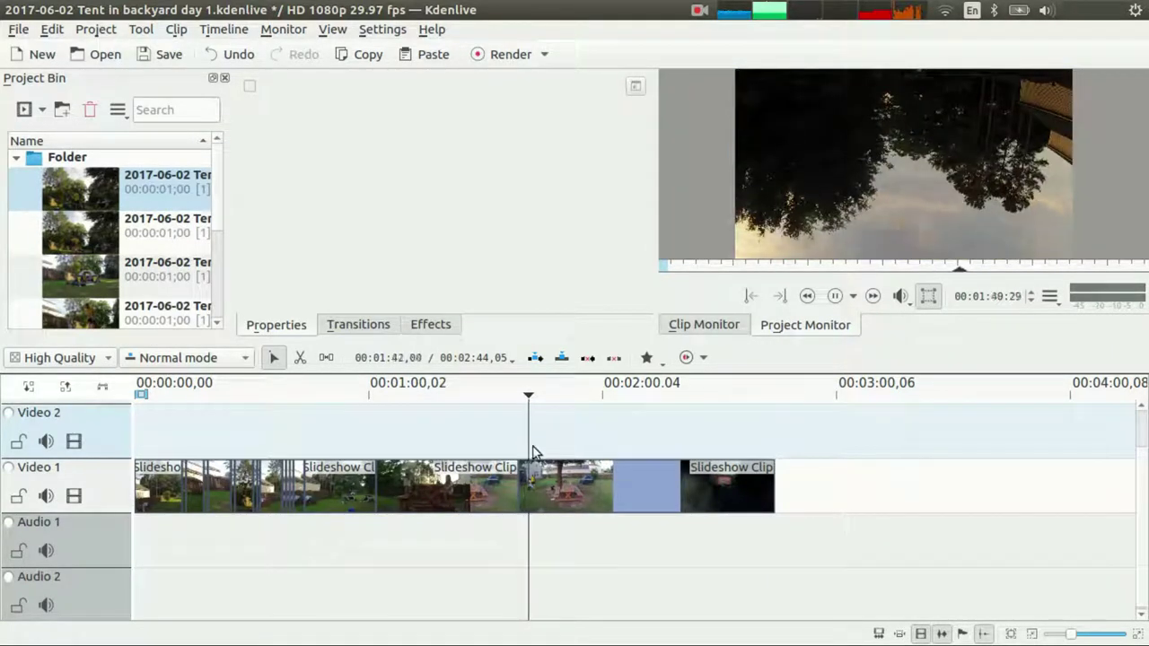
left_click(571, 485)
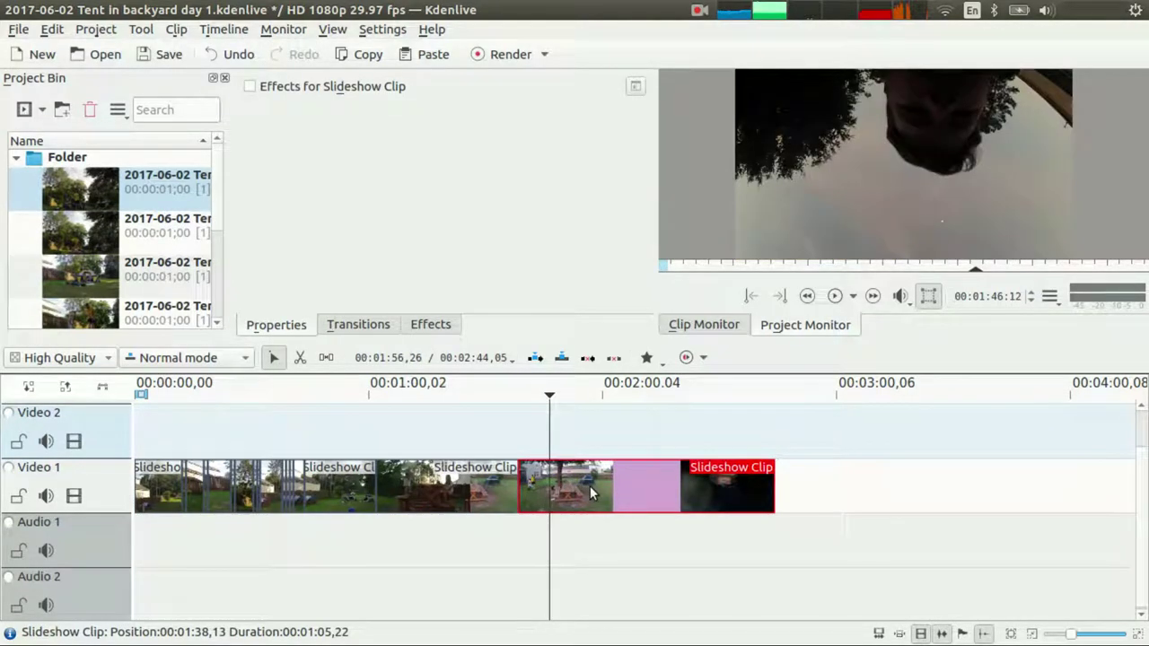
left_click(578, 445)
mouse_move(586, 445)
left_mouse_down()
mouse_move(598, 443)
mouse_move(523, 449)
mouse_move(669, 456)
mouse_move(751, 431)
mouse_move(605, 435)
left_mouse_up()
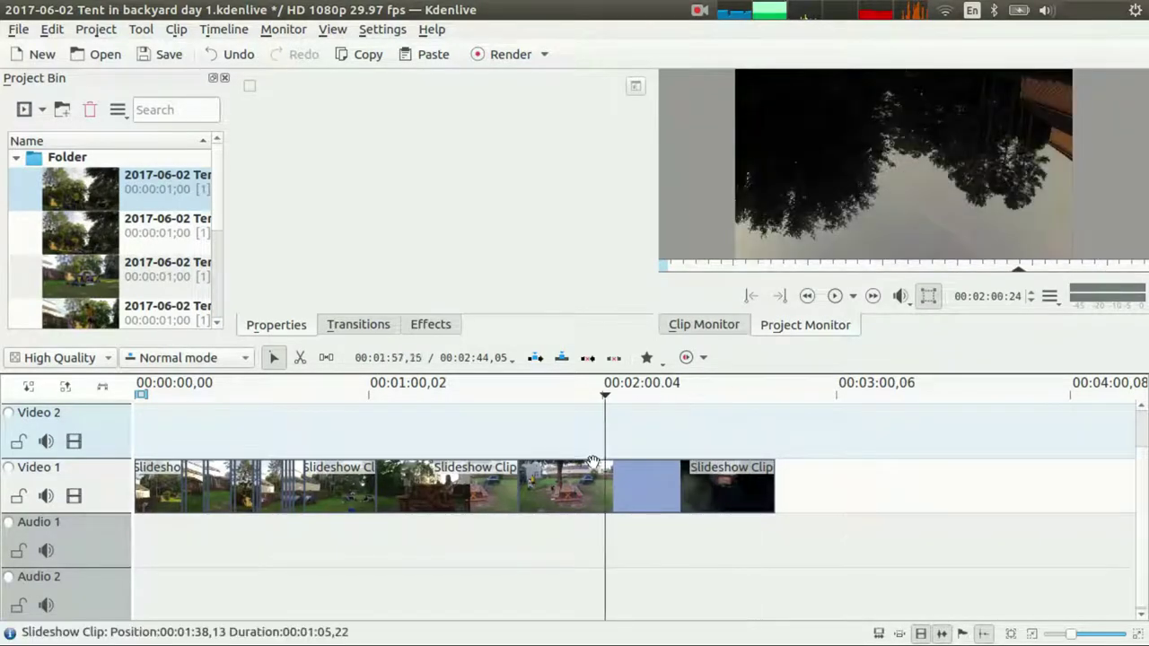
left_click(584, 474)
left_click(431, 325)
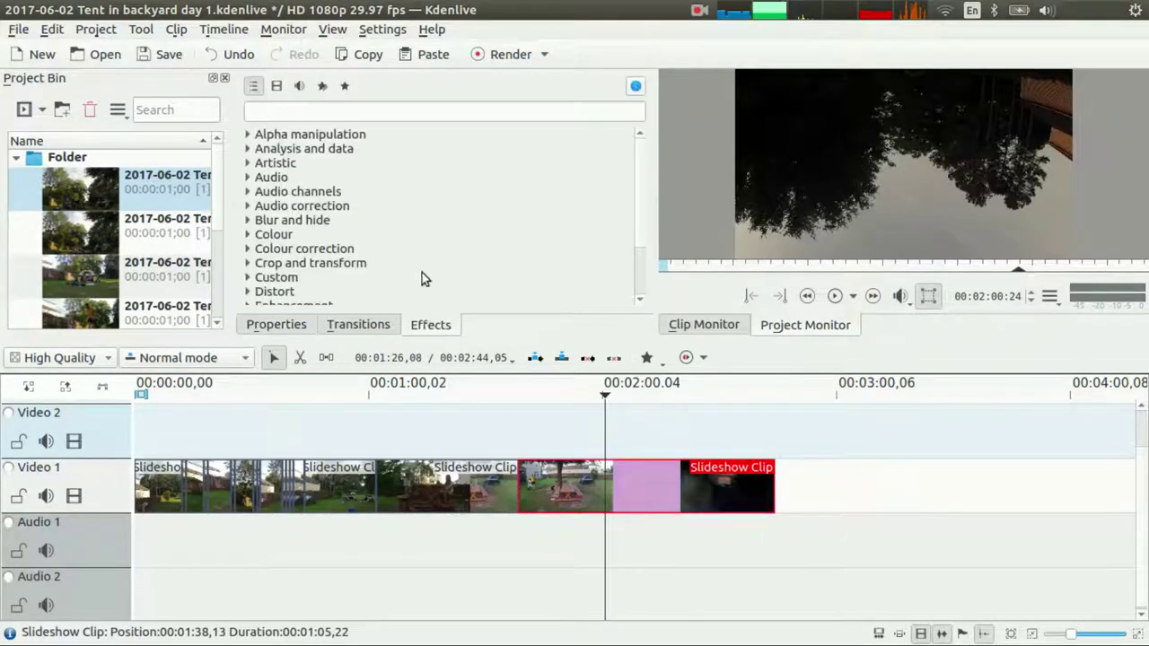
left_click(368, 112)
type("rot")
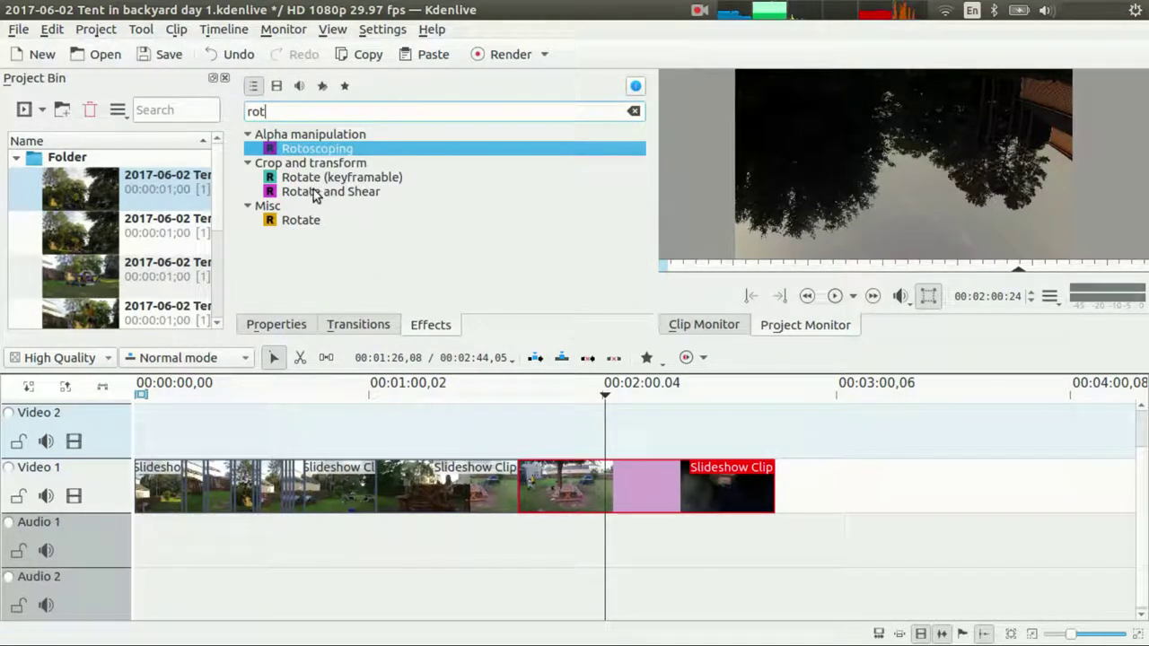
left_click(308, 179)
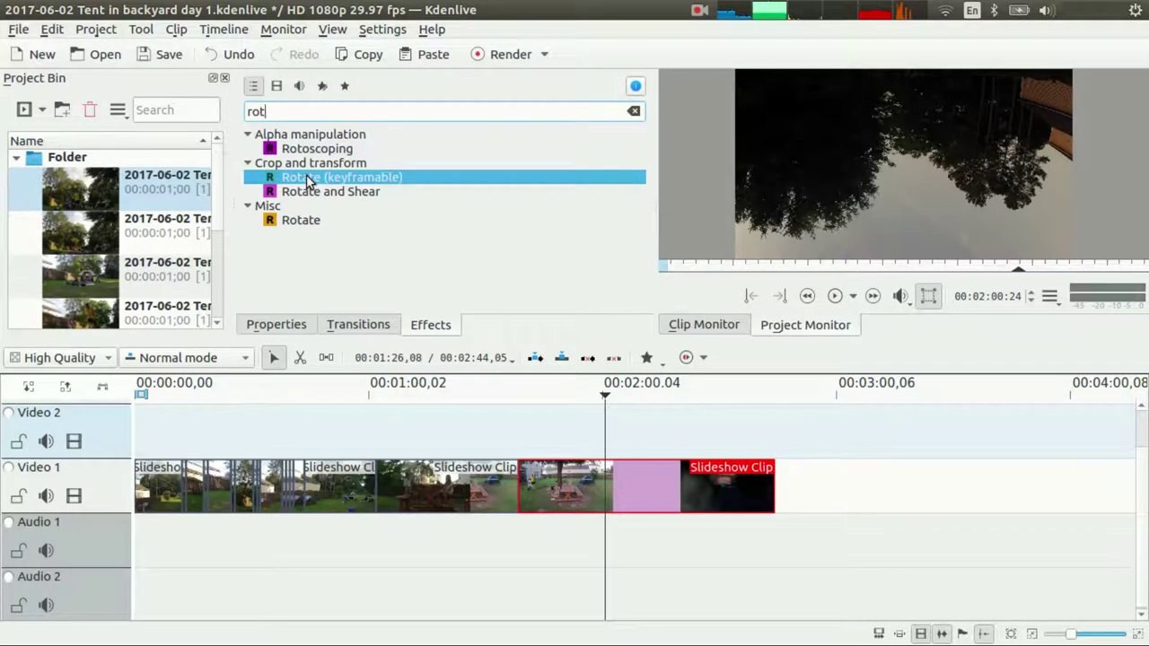
left_click_drag(308, 179, 606, 494)
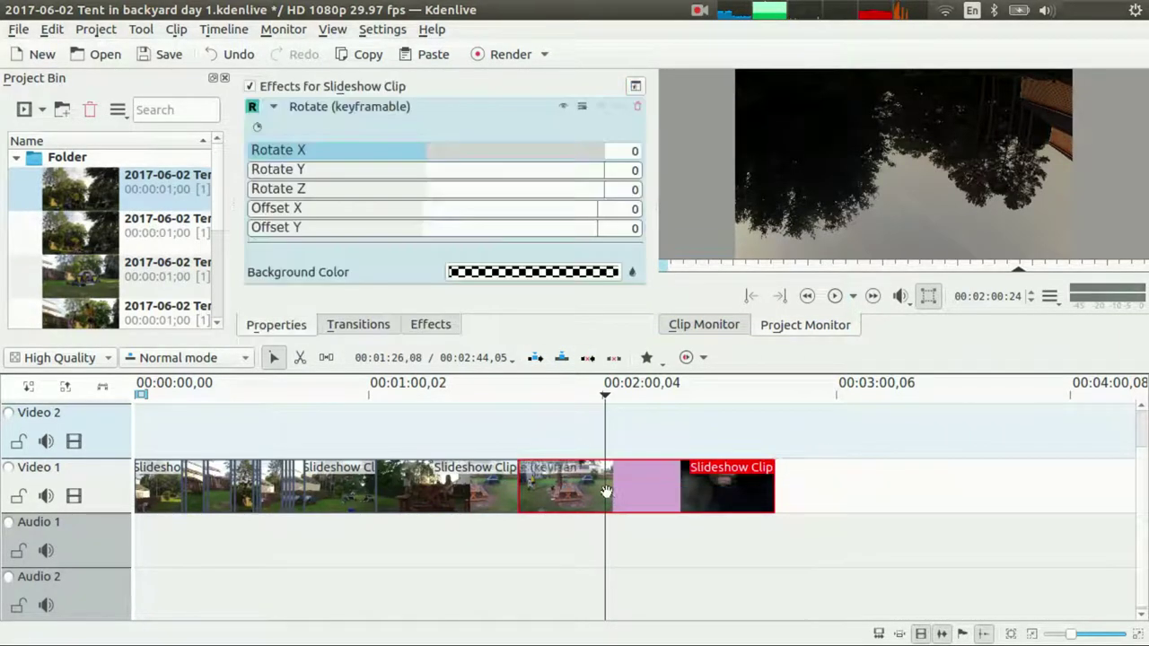
left_click_drag(426, 156, 627, 153)
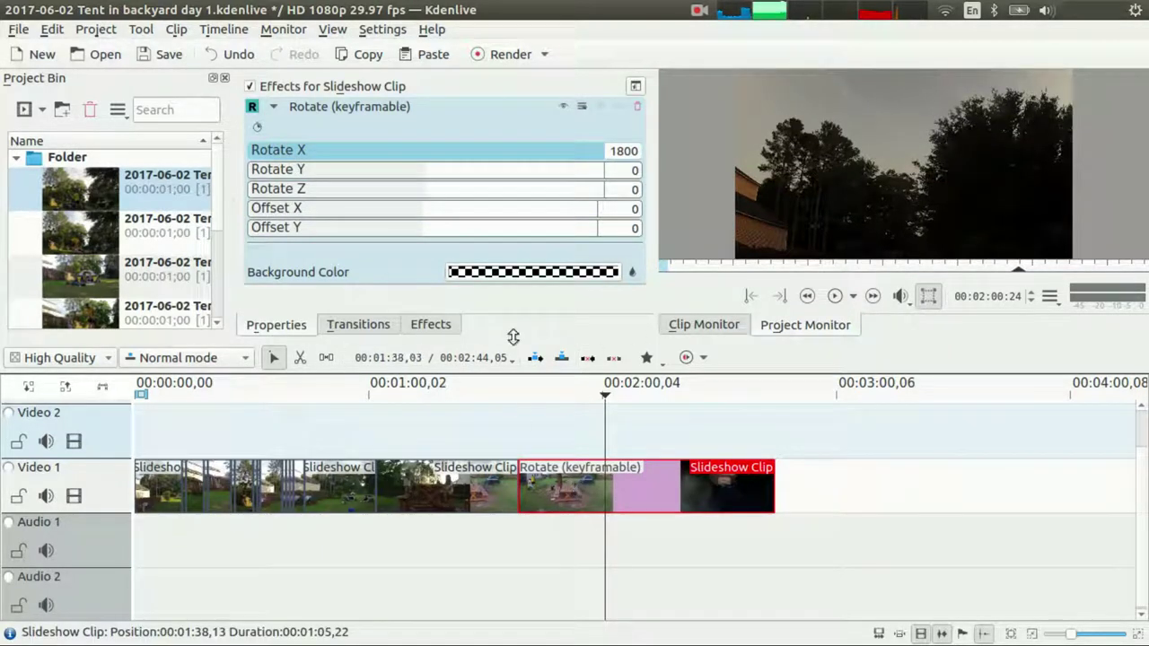
left_click(431, 325)
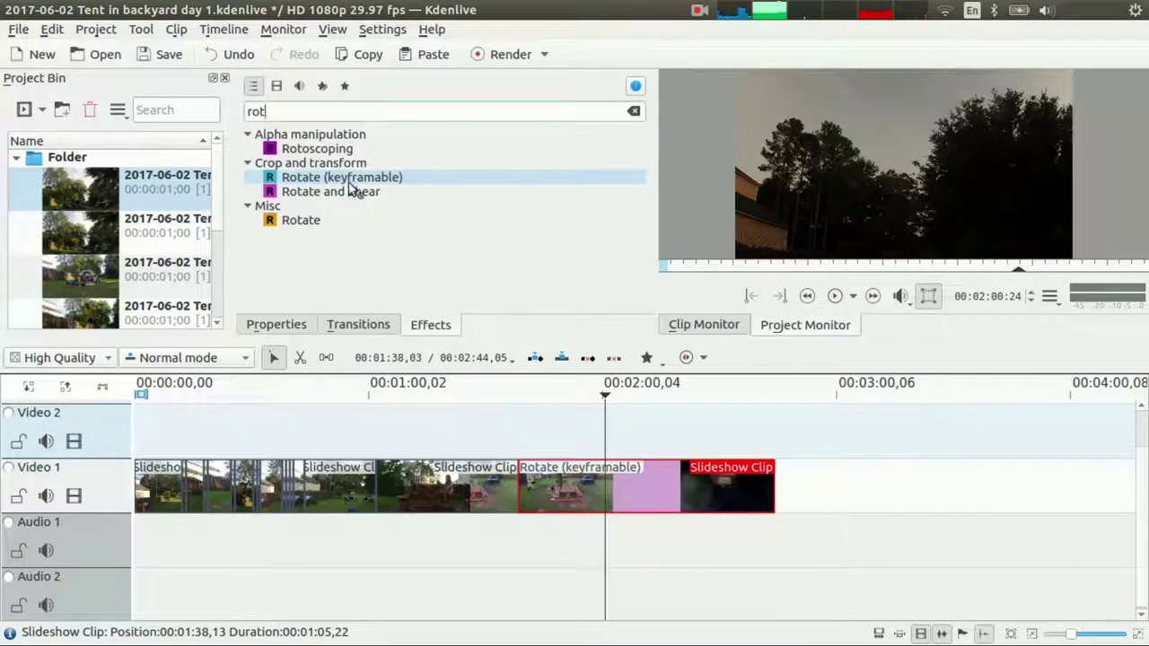
left_click_drag(349, 182, 397, 143)
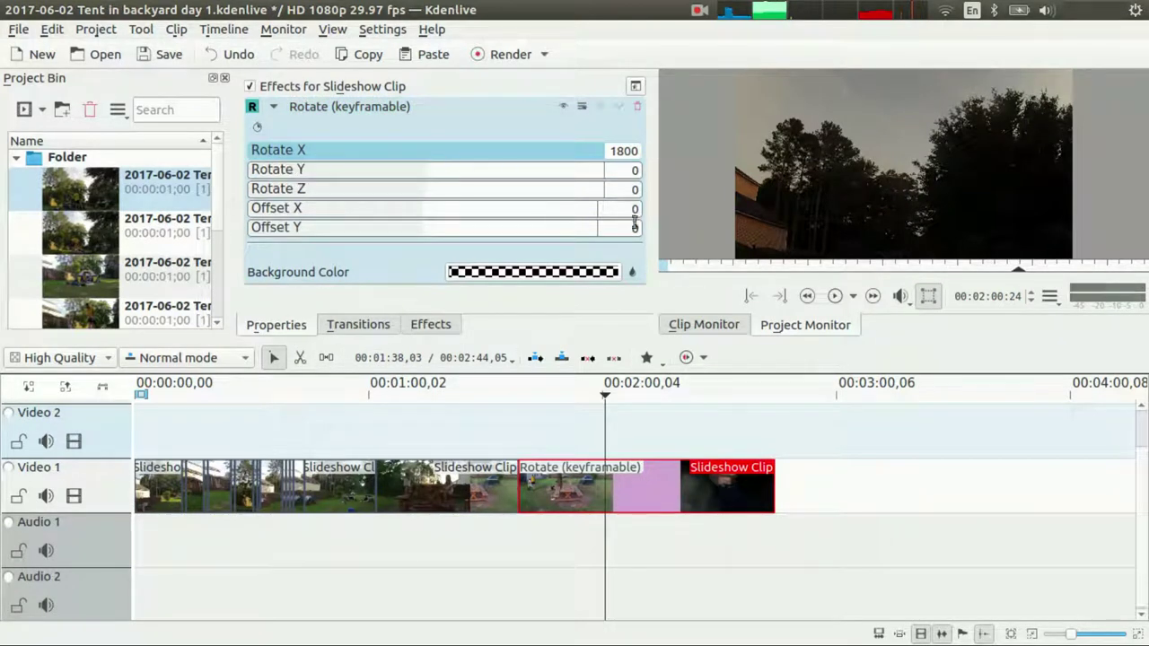
left_click(439, 329)
- Examine the rotated clip frame by frame around its start at 00:01:38:13 for leftover unwanted frames
left_click_drag(608, 449, 525, 446)
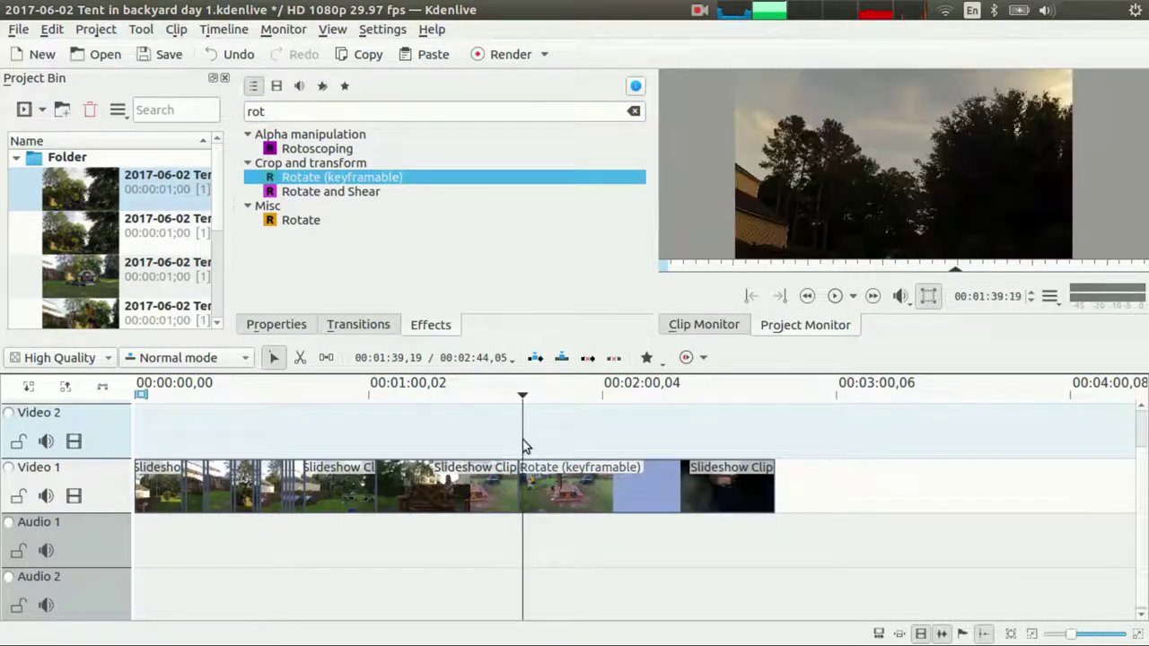
left_click(544, 483)
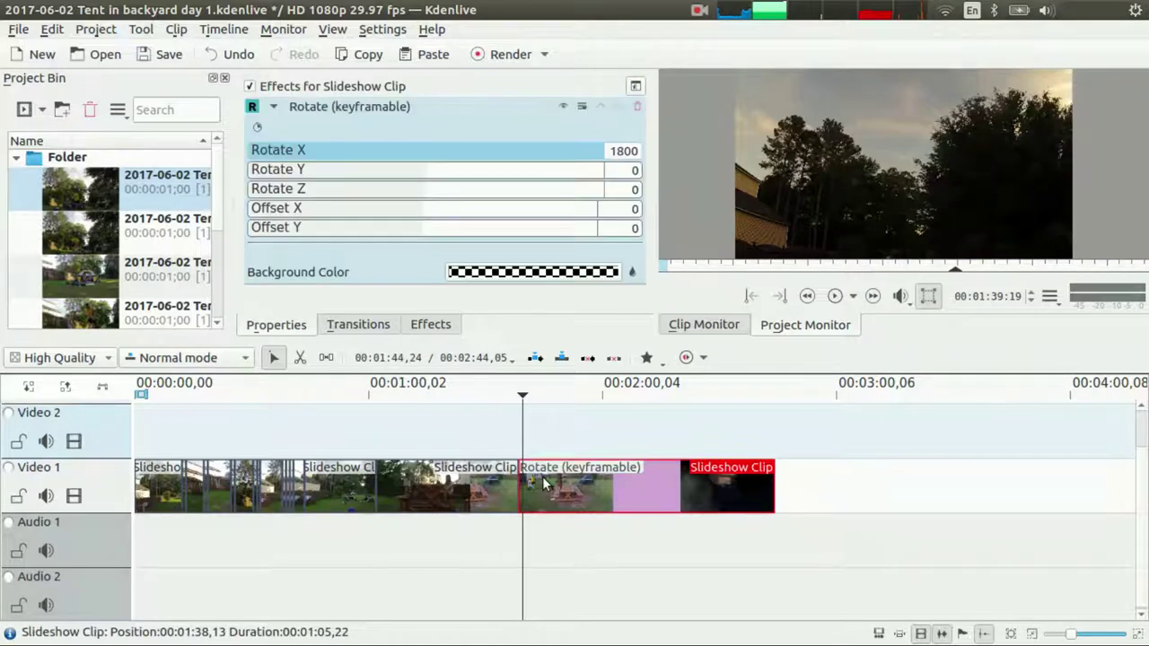
key("shift+Left")
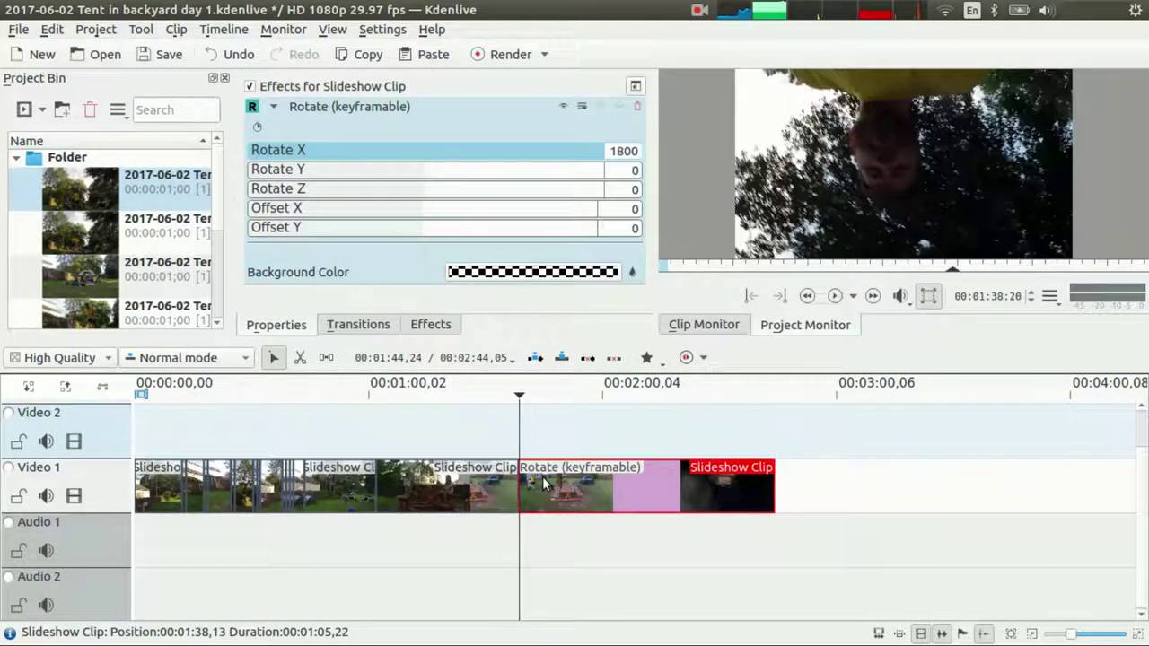
key("Left")
key("Left")
key("Left")
key("Left")
key("Left")
key("Left")
key("Left")
key("Left")
key("Left")
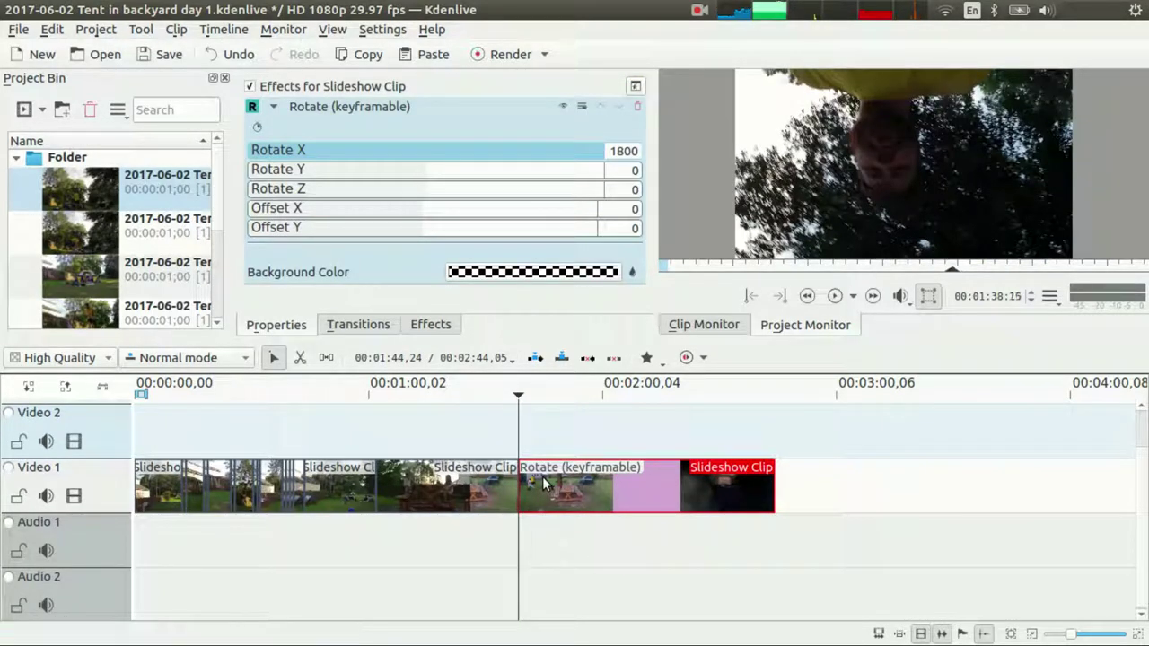
key("Right")
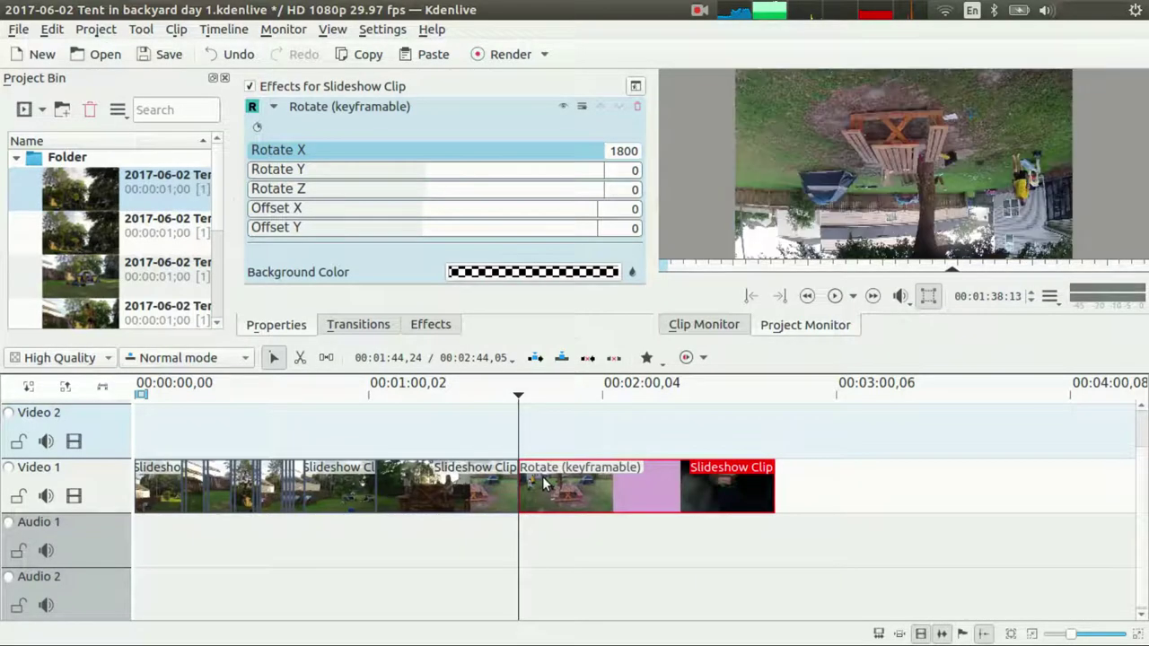
key("Right")
key("Right")
key("Right")
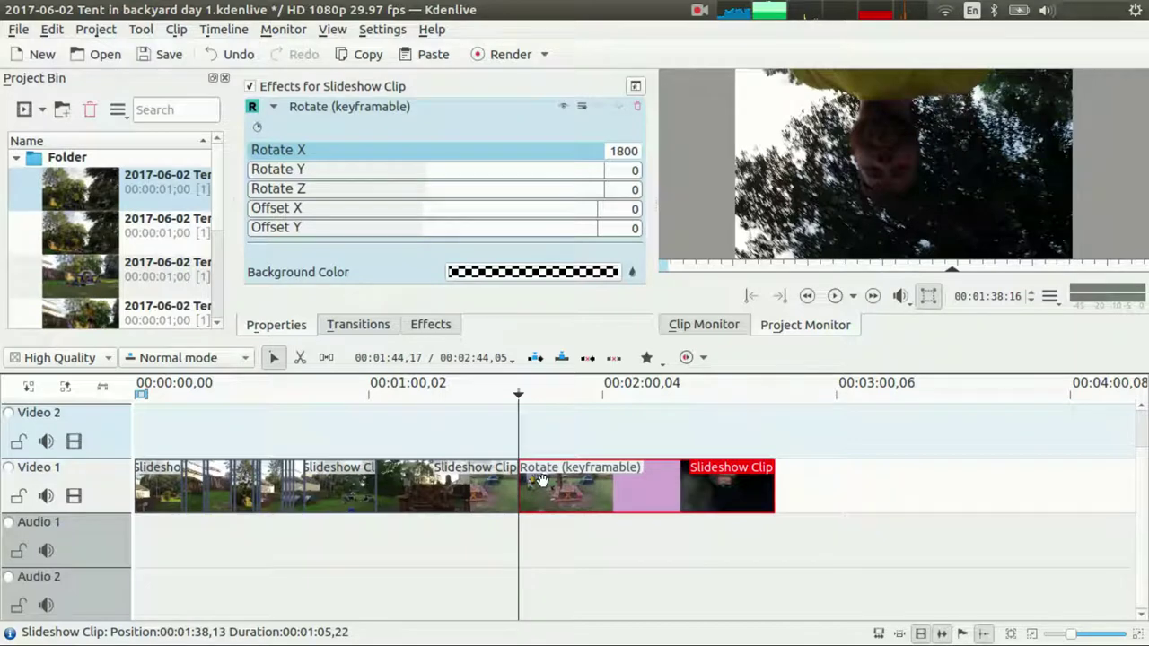
key("Left")
key("Left")
key("Left")
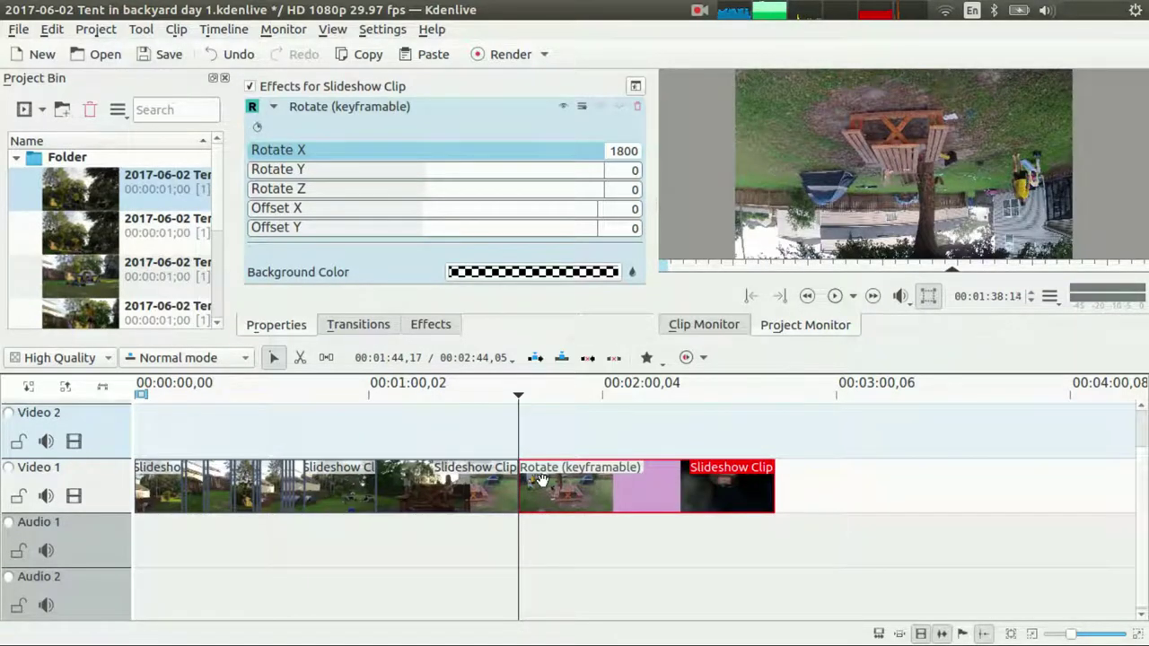
- Split the rotated clip at 00:01:40:05, past the unwanted opening frames, and delete the short piece before the cut
key("Right")
key("Right")
key("Right")
key("Right")
key("Right")
key("Right")
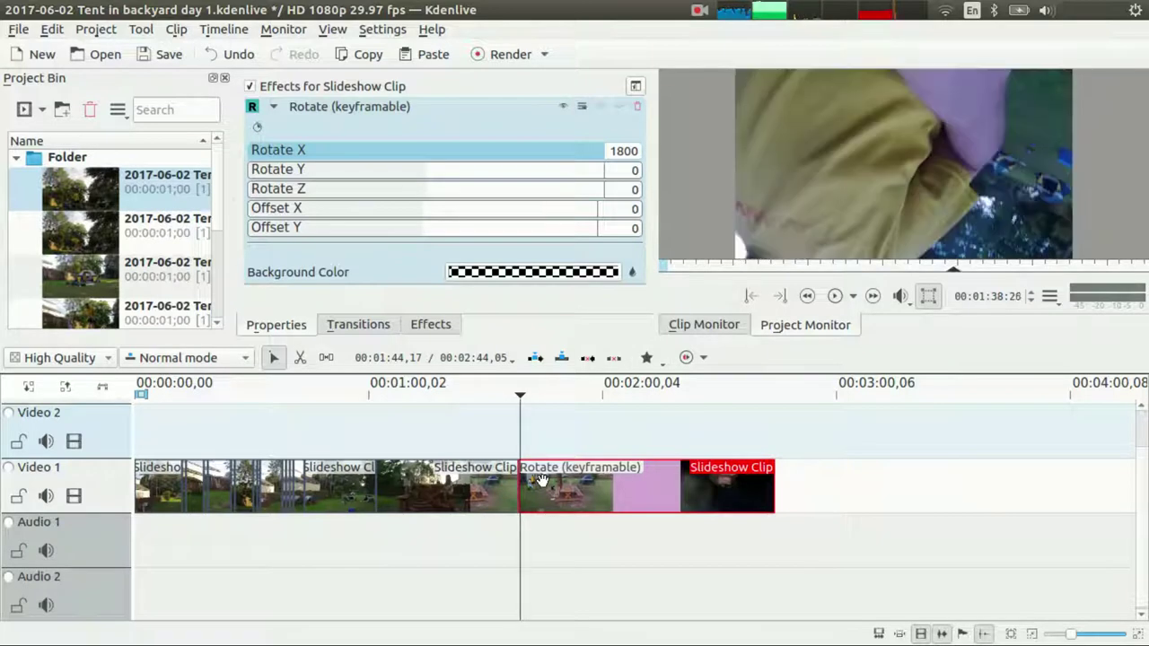
key("Right")
key("Right")
key("Right")
key("Right")
key("Right")
key("Right")
key("Right")
key("Right")
key("Right")
key("Right")
key("Right")
key("Right")
key("Right")
key("Right")
key("Right")
key("Right")
key("Right")
key("Right")
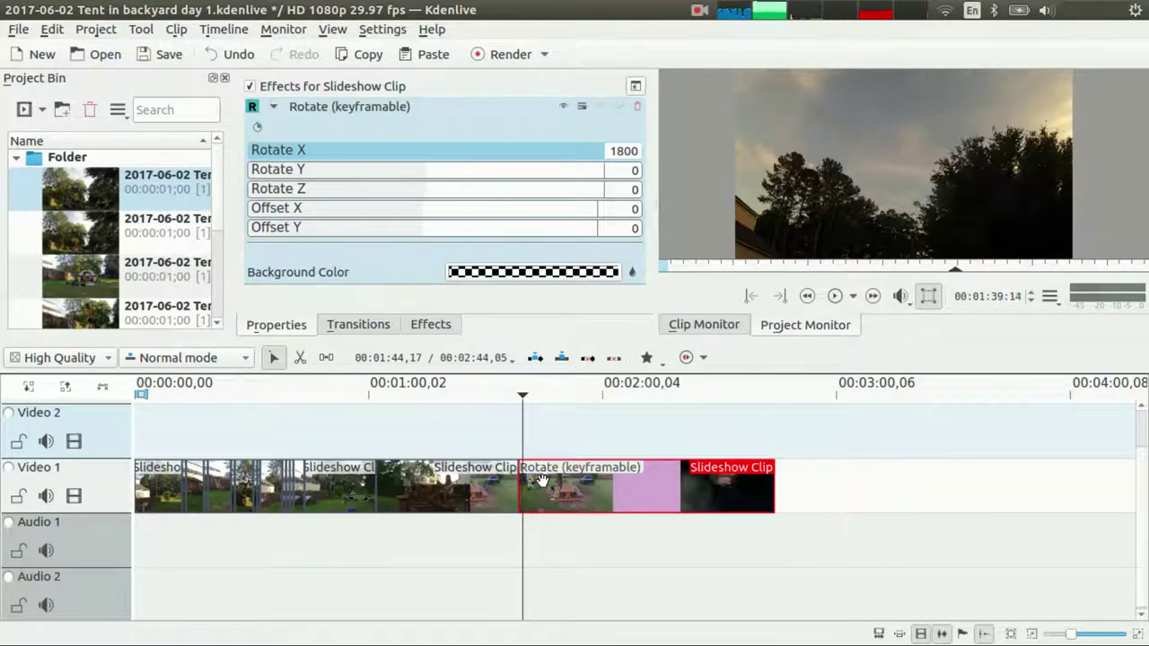
key("Right")
key("Right")
key("Right")
key("Right")
key("Right")
key("Right")
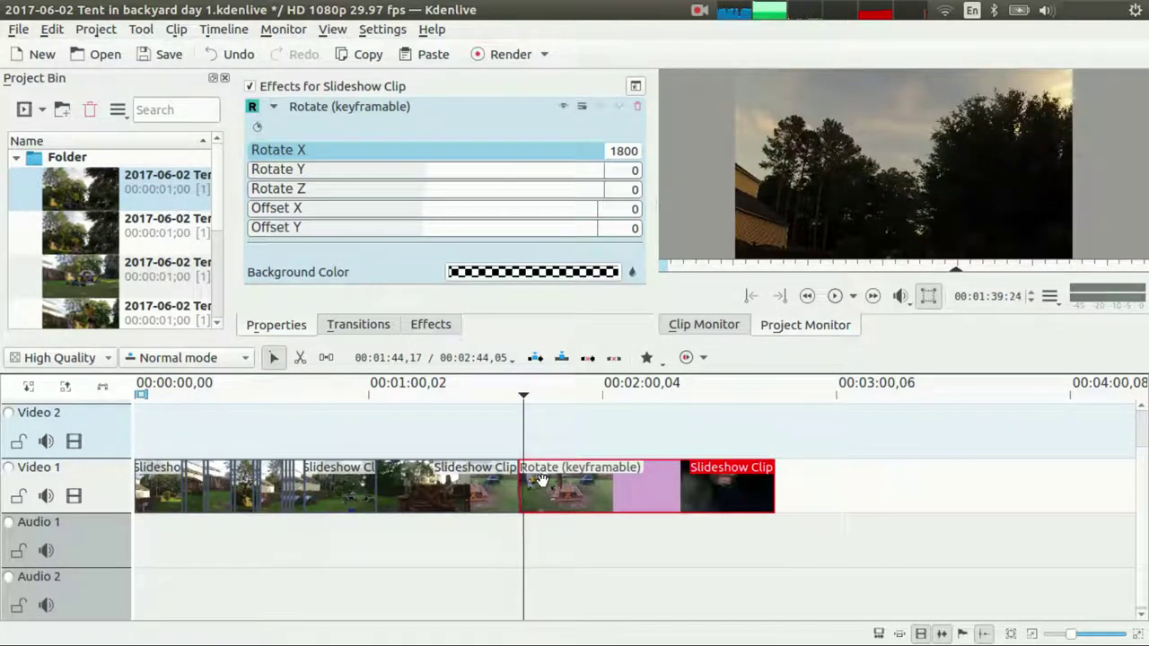
key("Right")
key("Right")
key("Right")
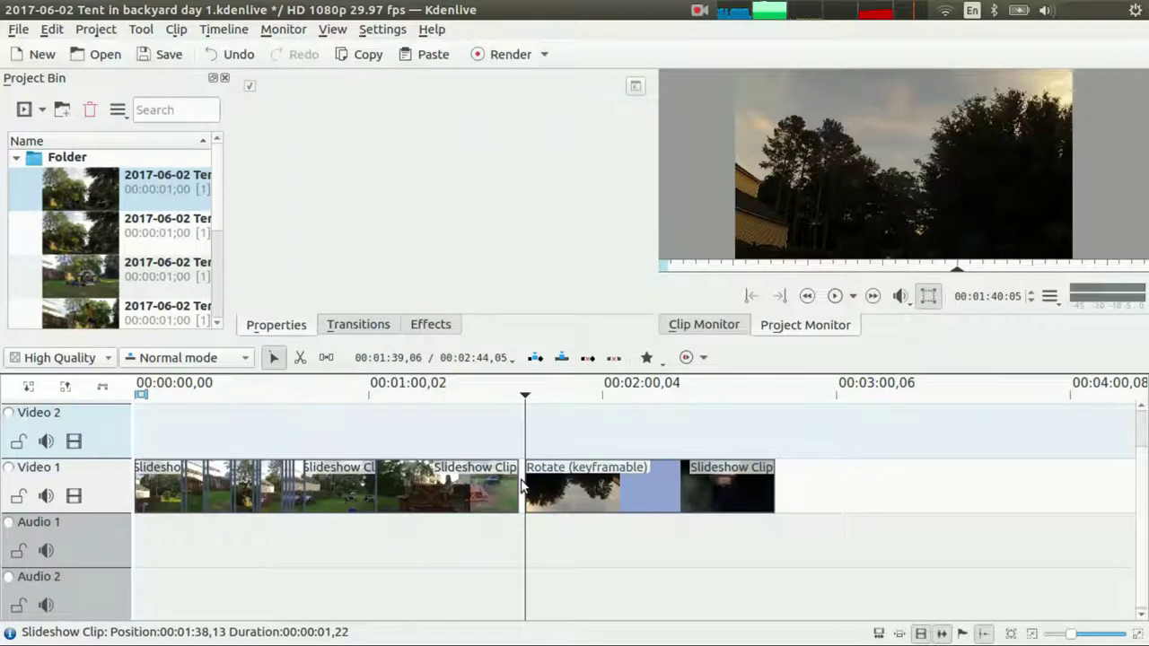
- Move the rotated clip back against the preceding slideshow clip and play across the joint
left_click_drag(522, 485, 515, 486)
key("alt+Left")
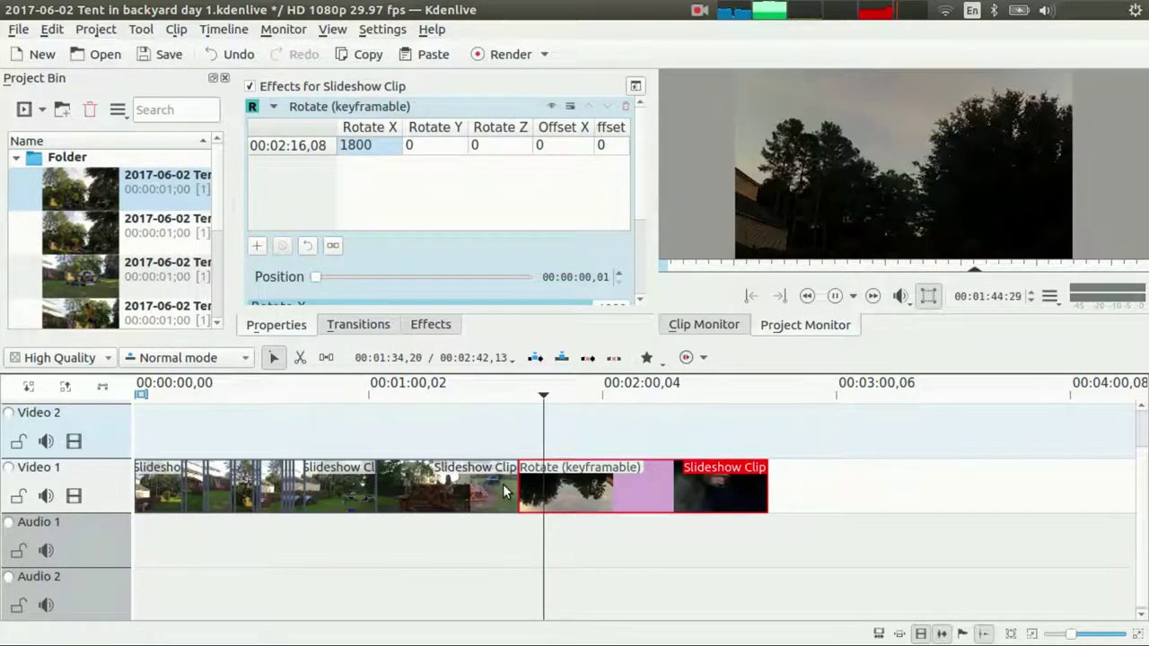
key("space")
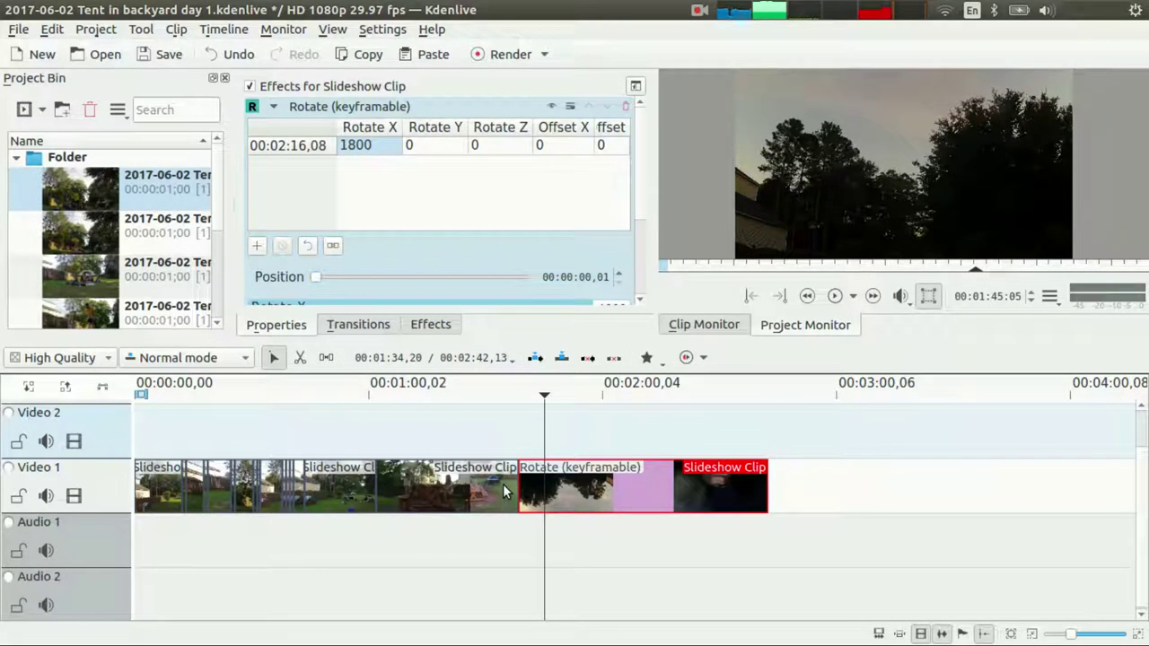
- Find the last frame before the man's silhouette appears and split the rotated clip there, at 00:01:44:16
key("shift+Left")
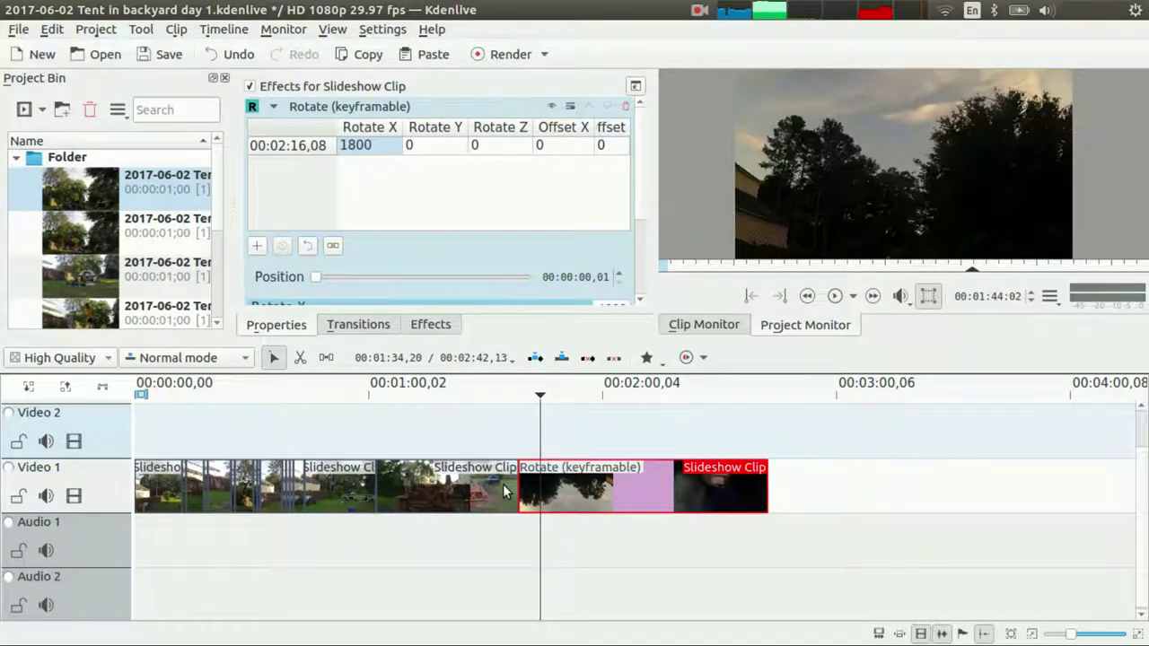
key("Right")
key("Right")
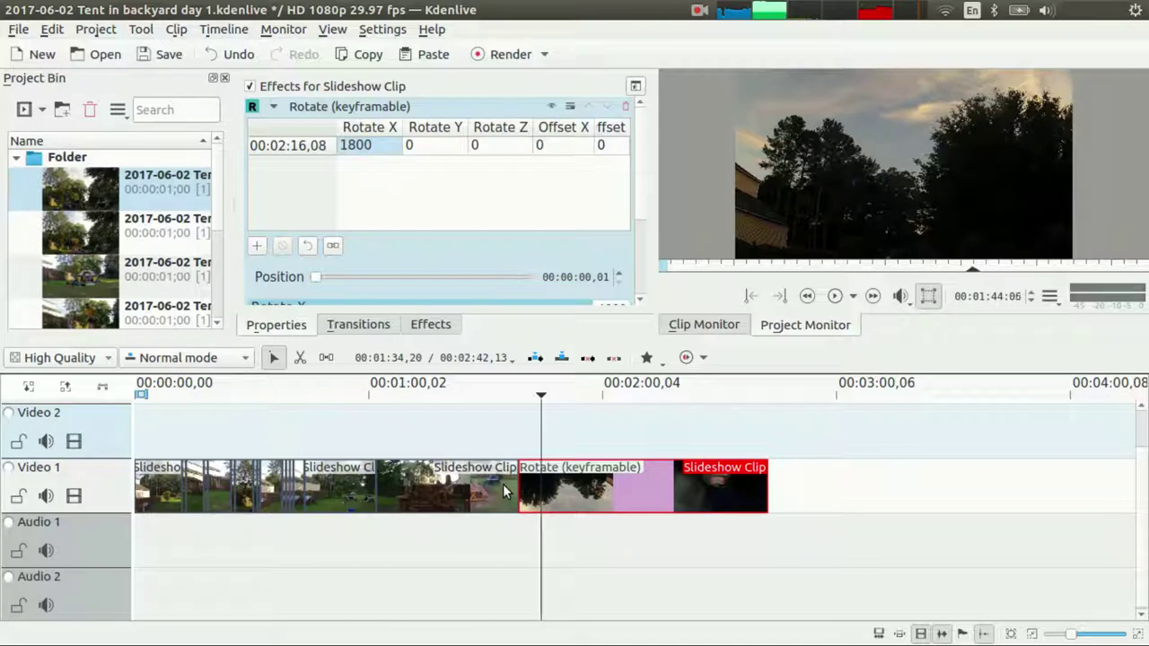
key("Right")
key("Right")
key("Right")
key("Right")
key("Right")
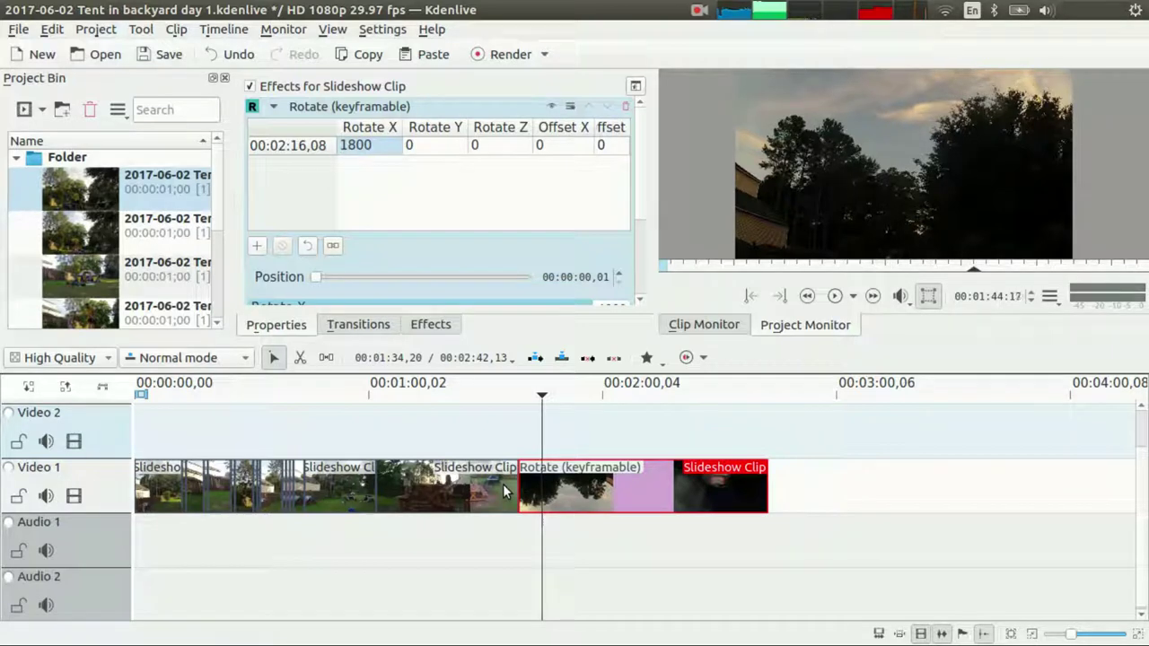
key("Right")
key("Left")
key("Left")
key("shift+r")
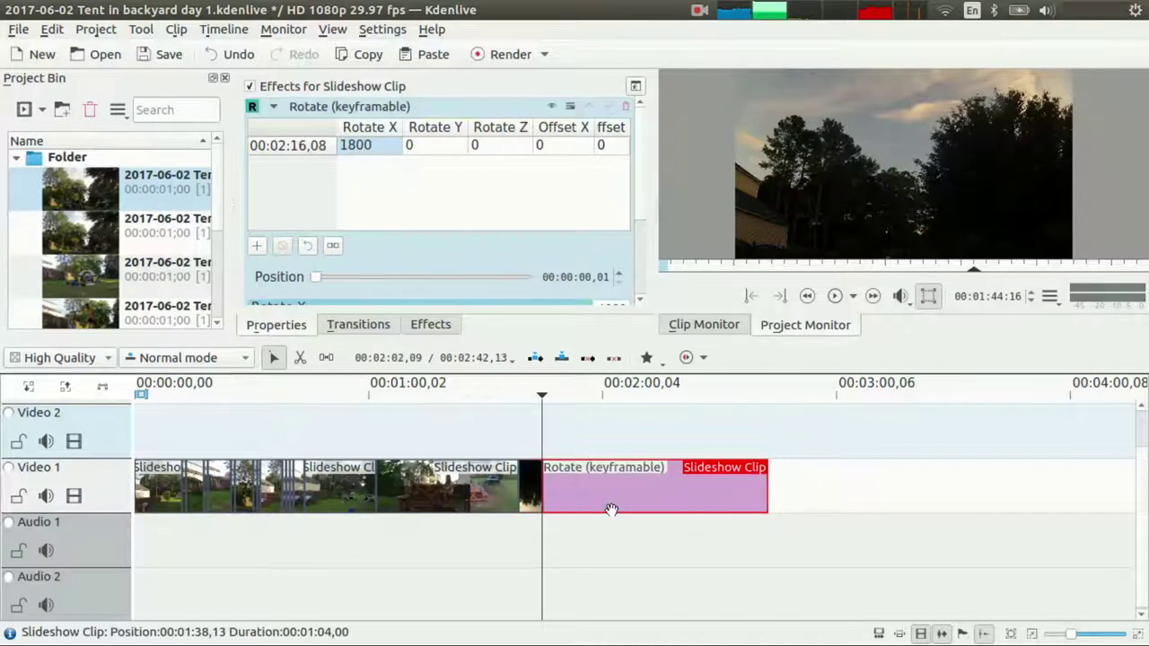
- Find the first clear frame after the man's silhouette and split the rotated clip there, at 00:01:45:04
key("Right")
key("Right")
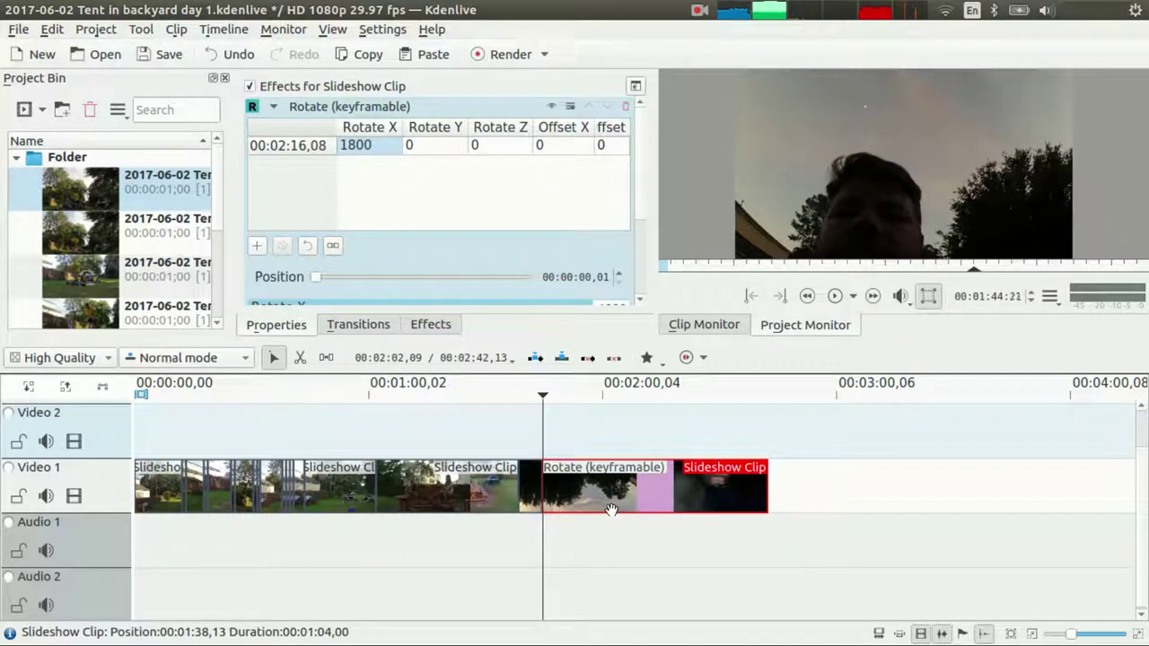
key("Right")
key("Right")
key("Right")
key("Right")
key("Right")
key("Right")
key("Right")
key("Right")
key("Right")
key("Right")
key("Right")
key("Right")
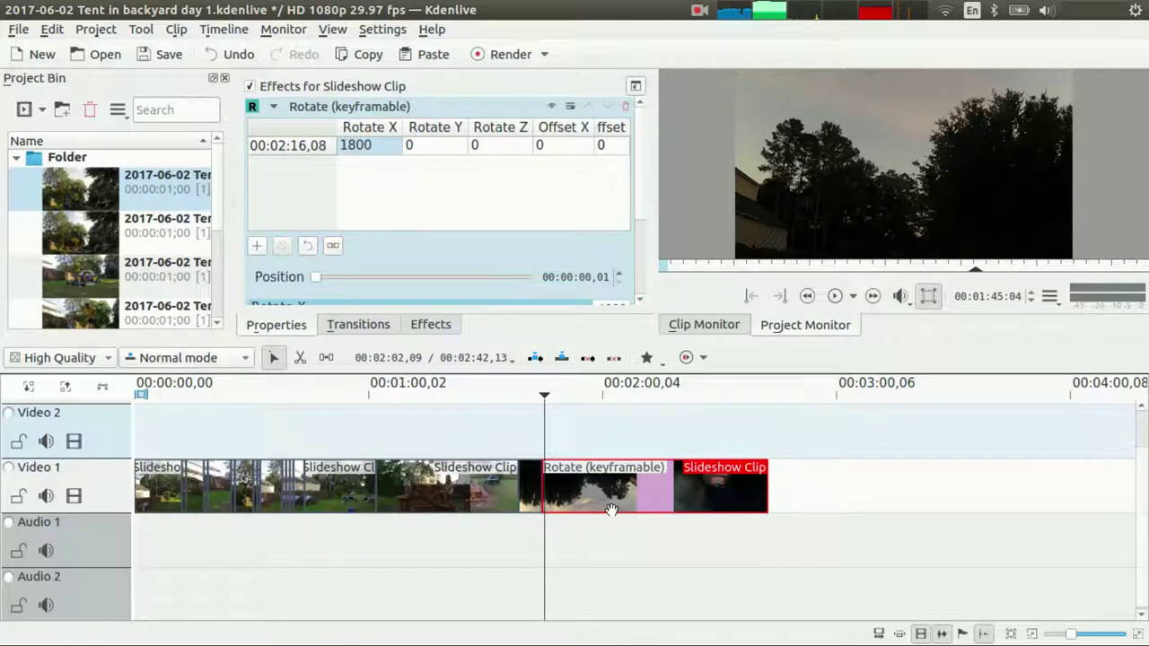
left_click(611, 510)
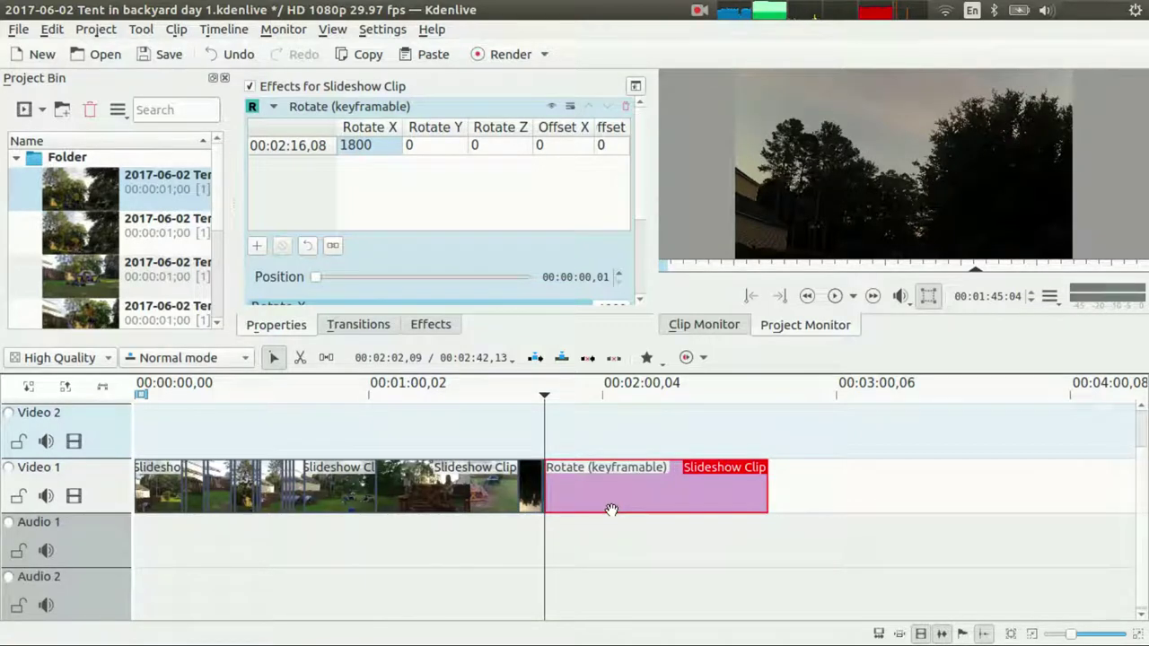
- Delete the short piece between 00:01:44:16 and 00:01:45:04, move the following rotated clip back to close the gap and play it
left_click(1138, 638)
left_click(1137, 637)
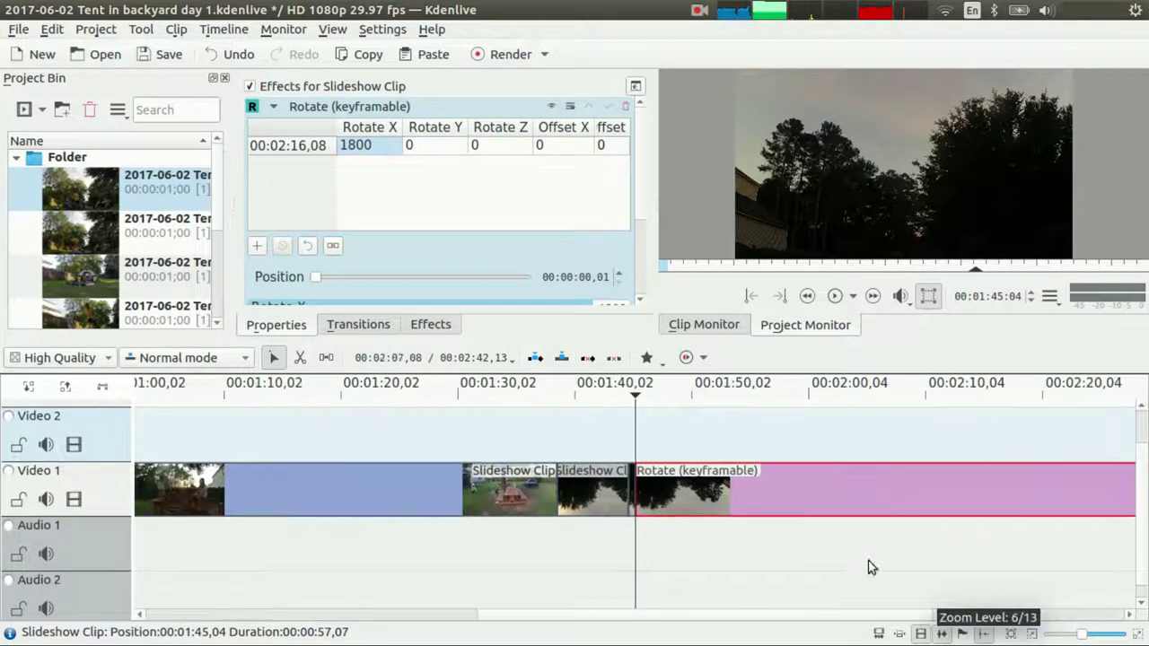
left_click(631, 497)
key("Delete")
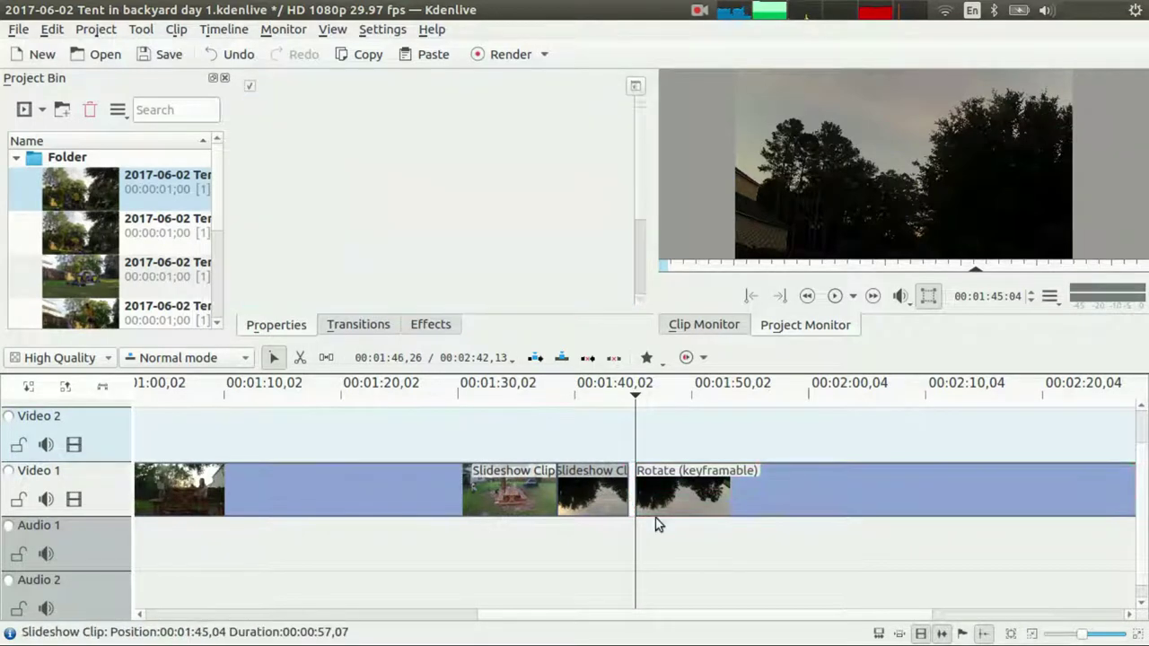
left_click_drag(641, 503, 585, 506)
key("Home")
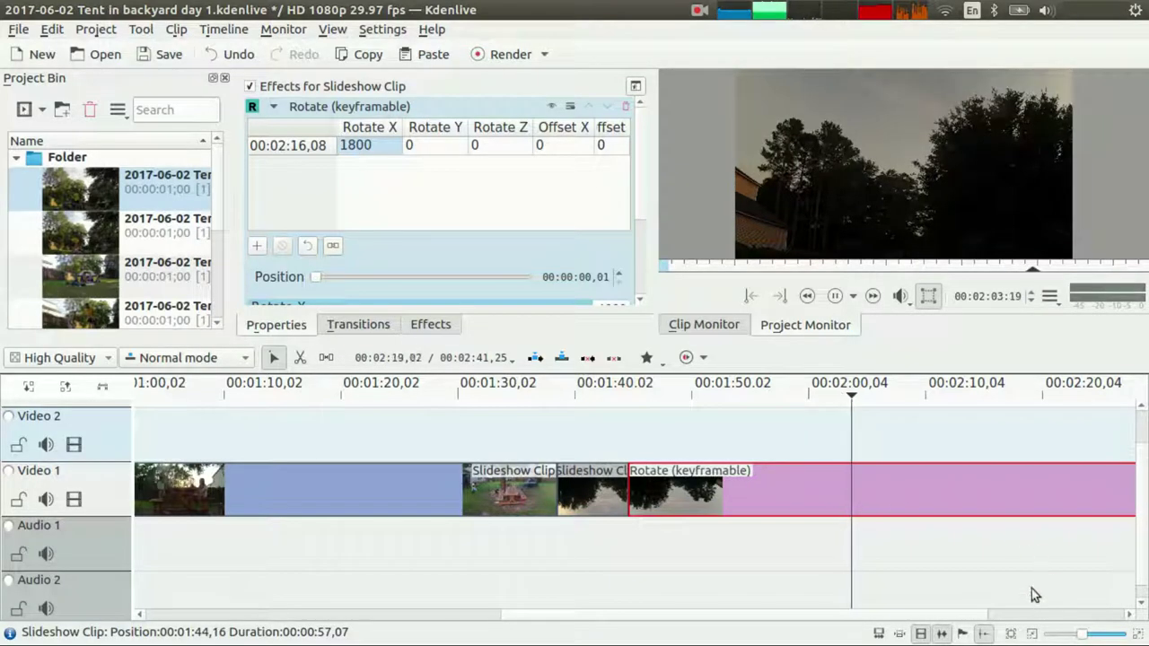
- Stop the playback, find the Speed effect and add it to the long rotated slideshow clip starting at 00:01:44:16
left_click(1032, 635)
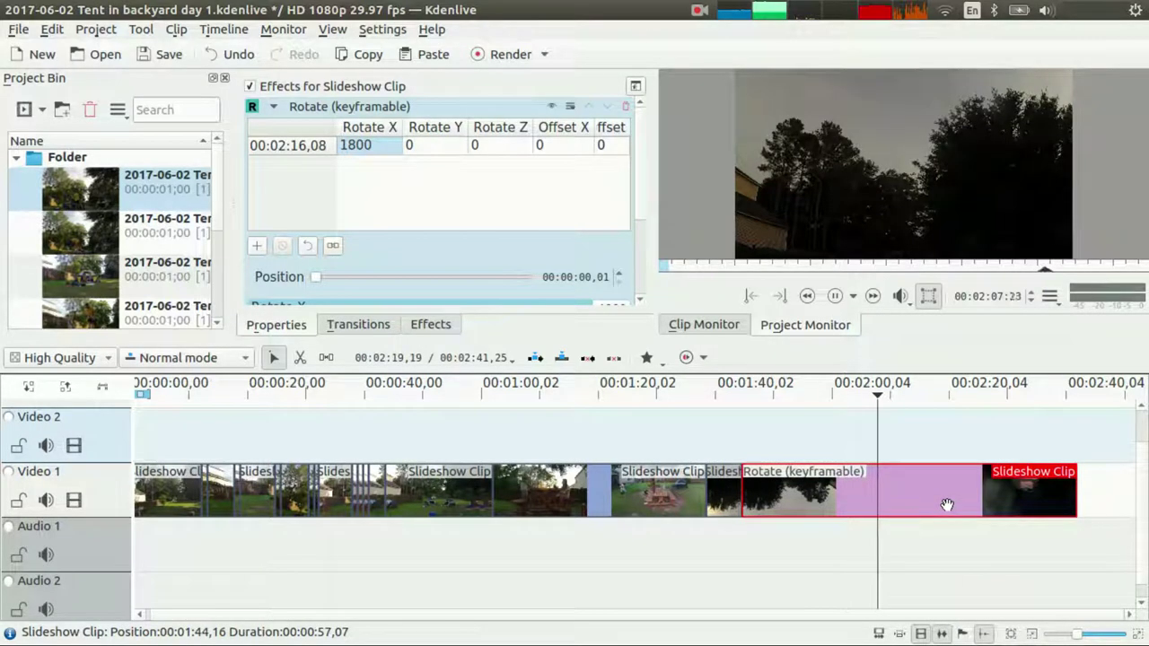
key("space")
left_click(449, 329)
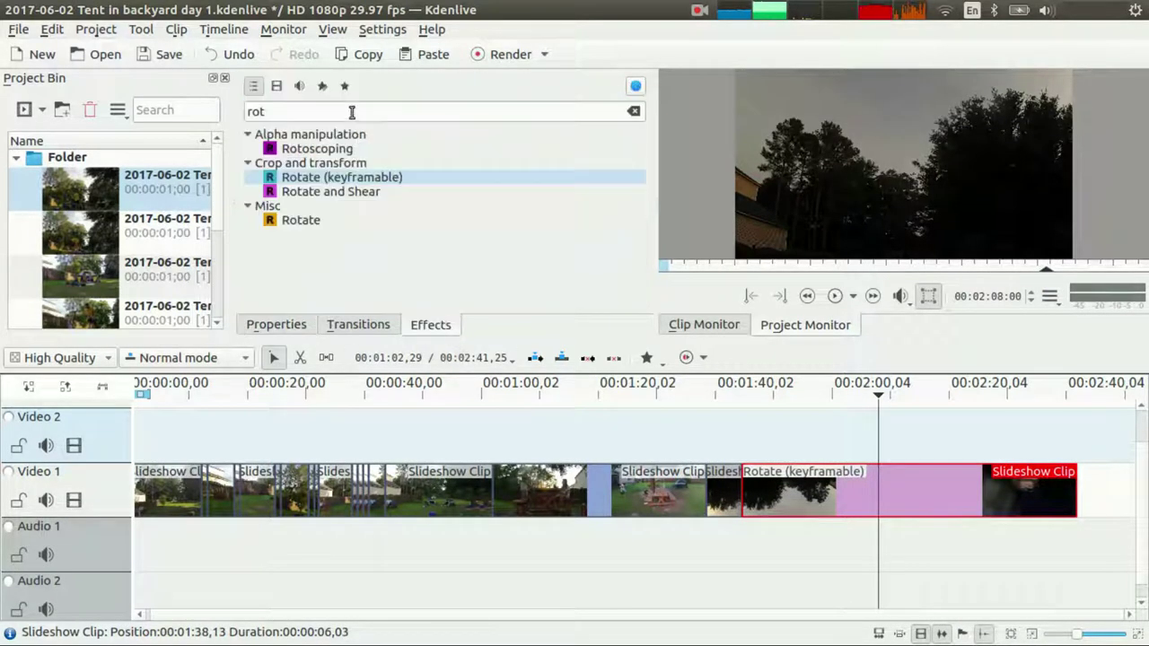
type("spee")
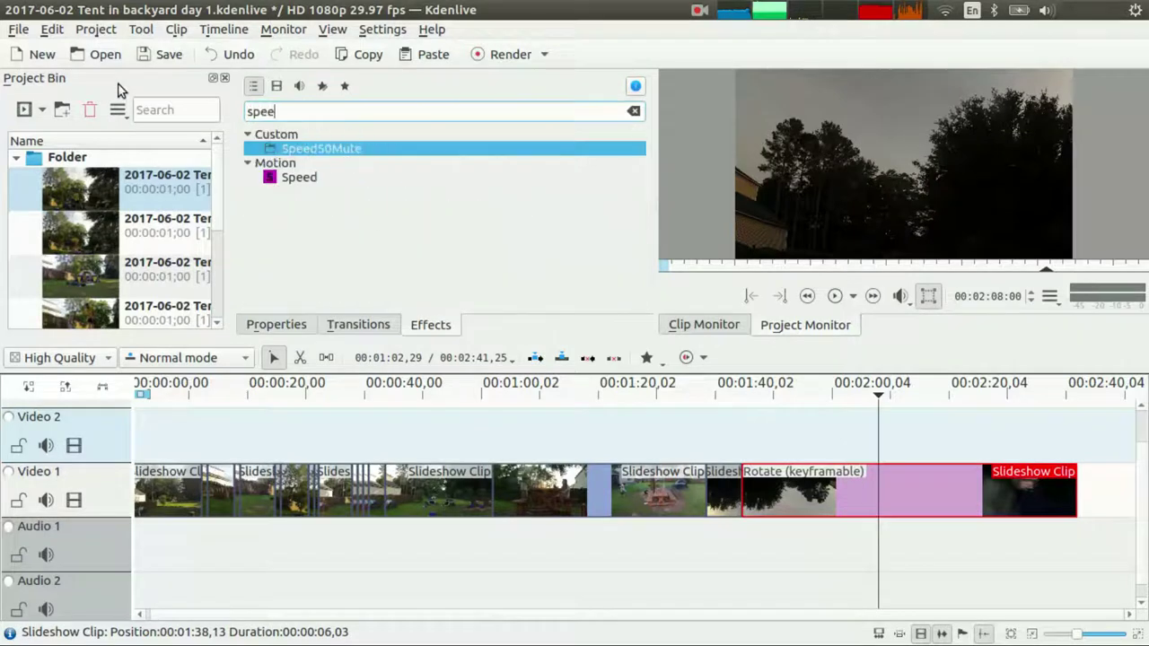
left_click_drag(288, 179, 816, 476)
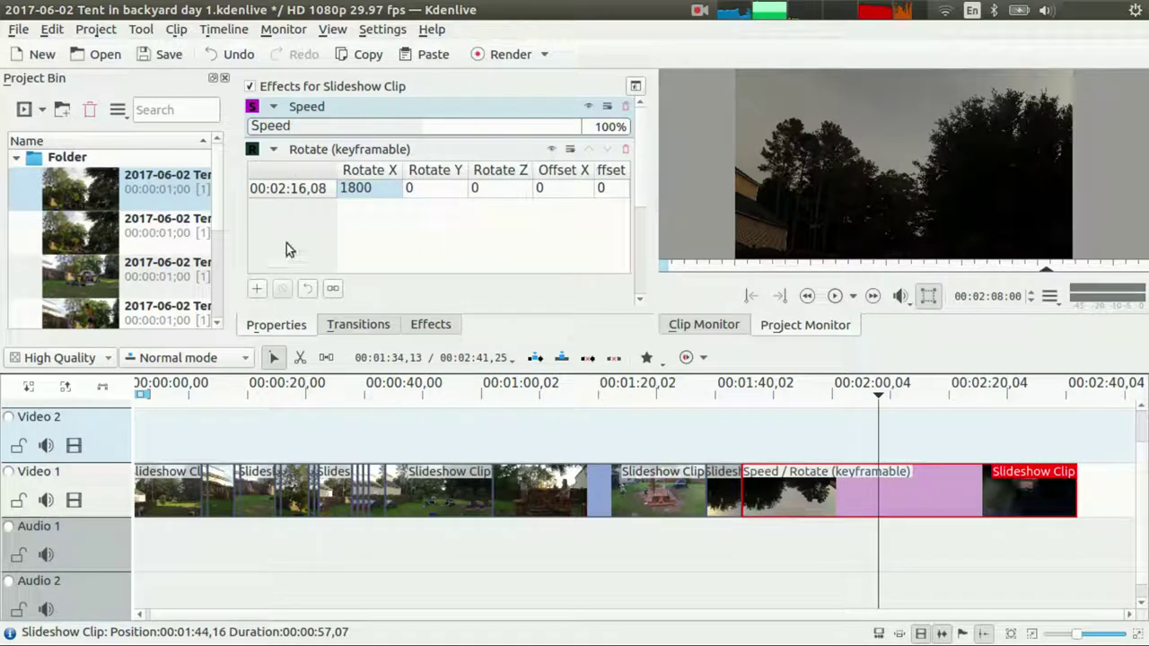
- Set the Speed effect on the rotated clip to 200%
left_click(278, 151)
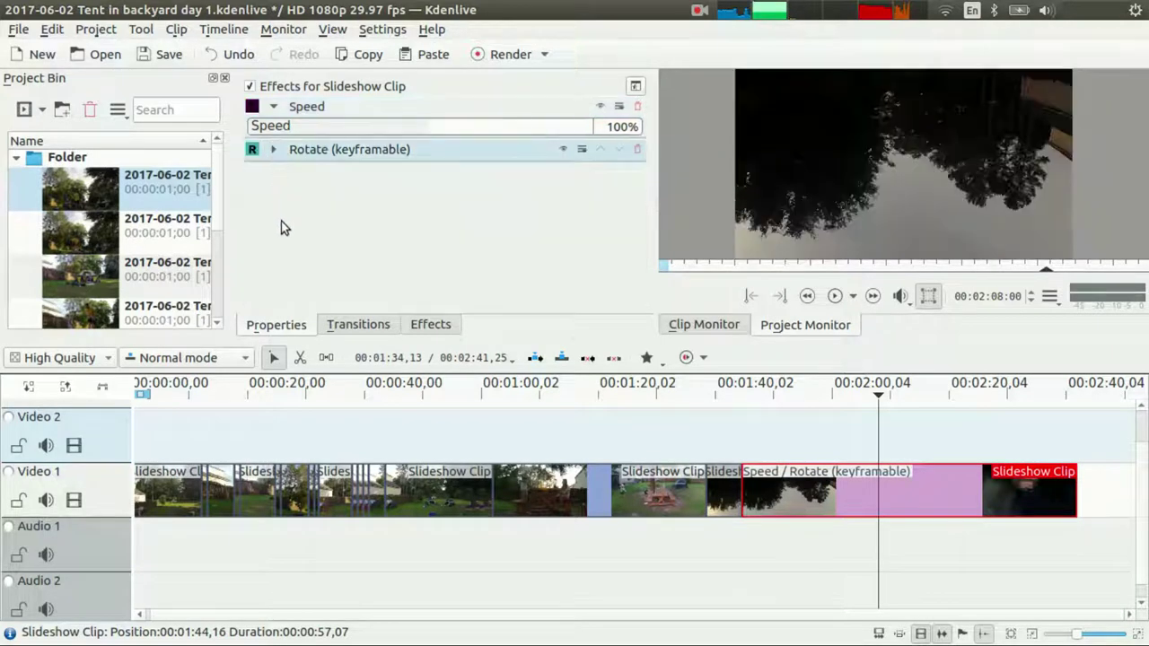
left_click(273, 154)
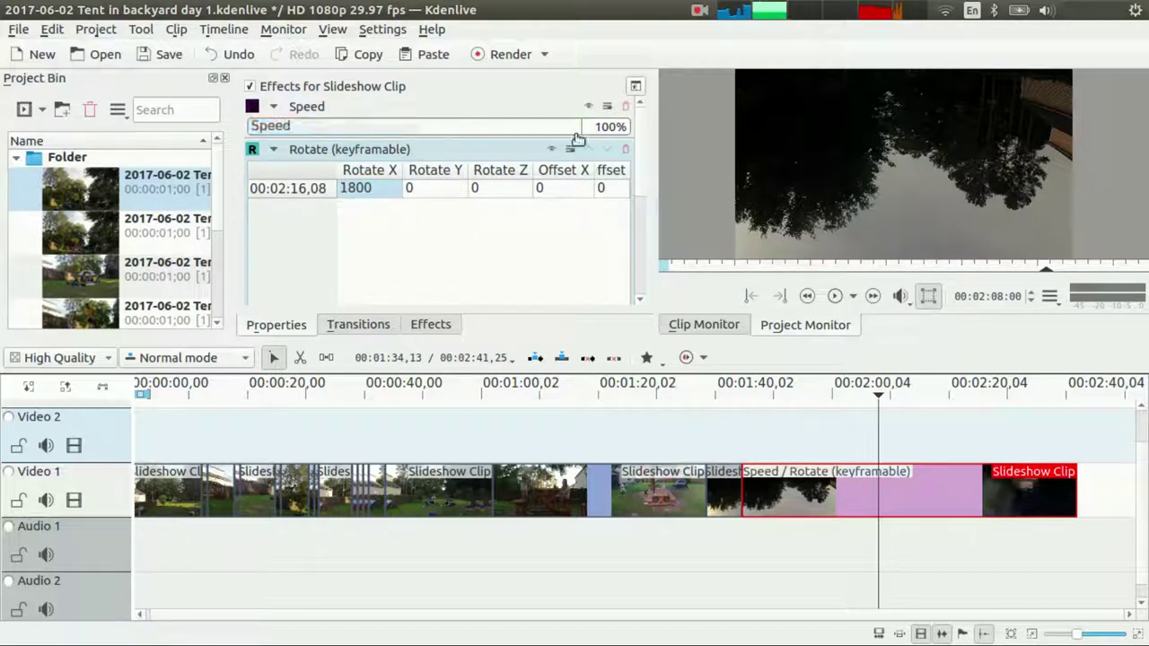
type("200")
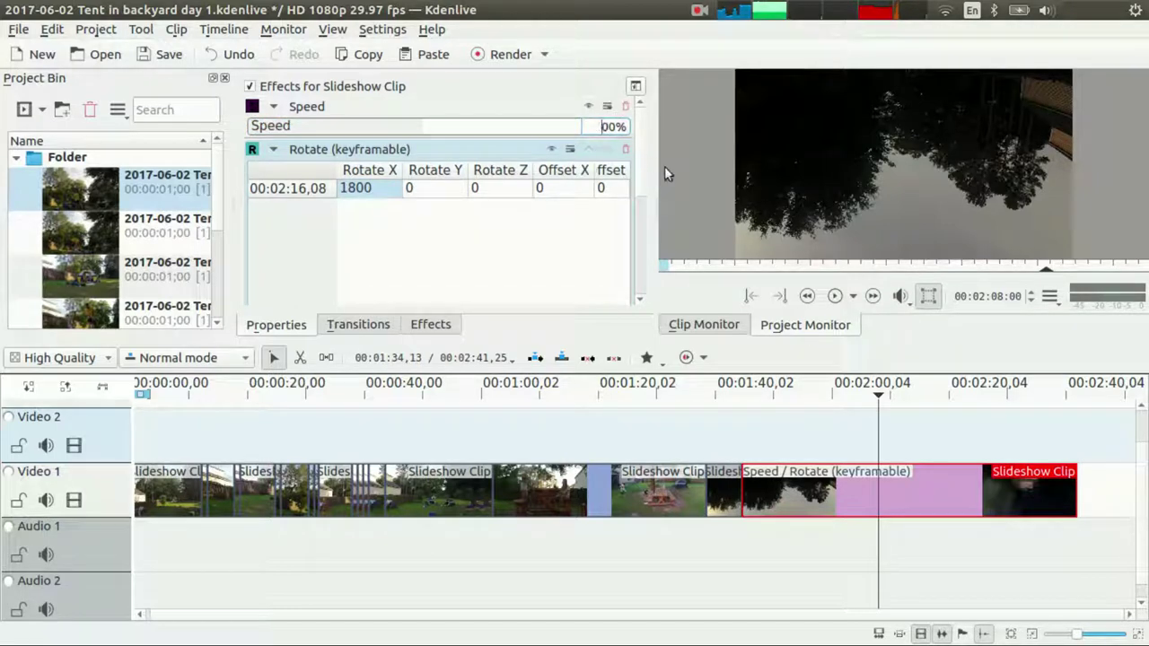
key("Return")
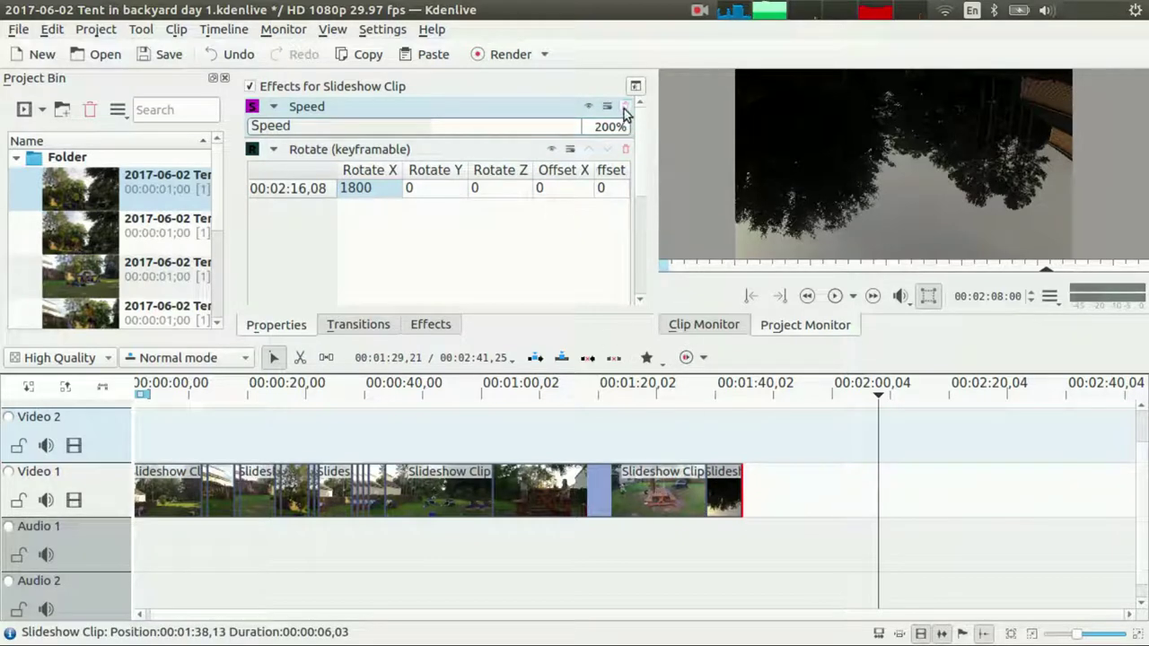
- Try to restore the rotated clip by undoing the speed change and removing the Speed effect, then inspect the preceding clip
left_click(238, 54)
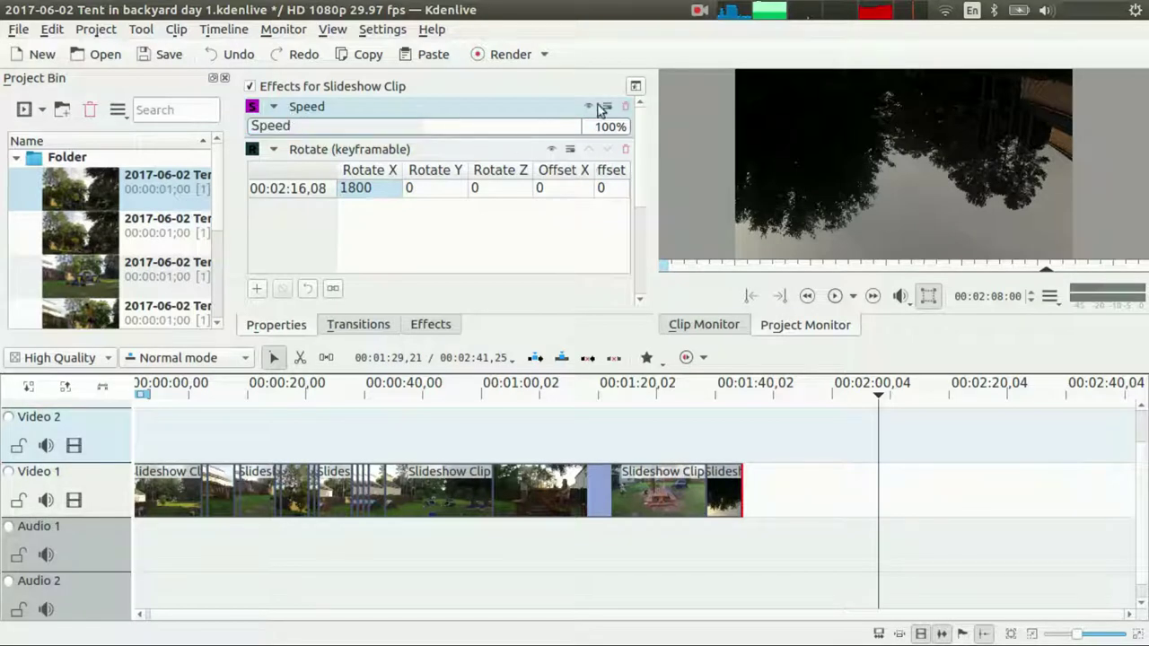
left_click(626, 107)
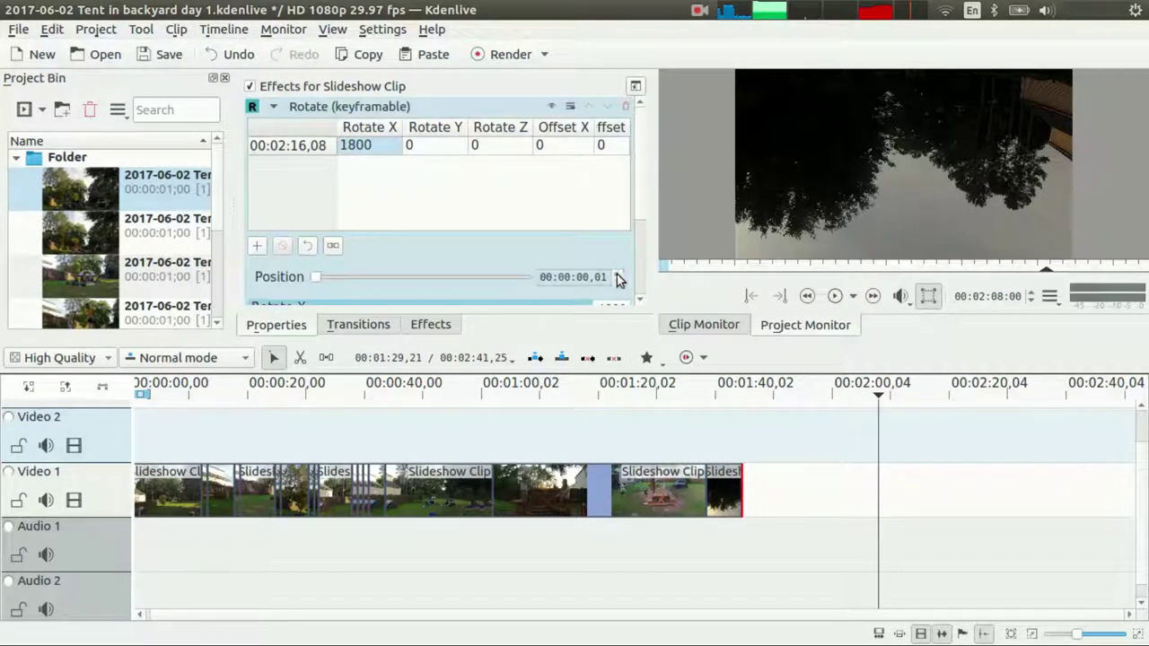
left_click(238, 55)
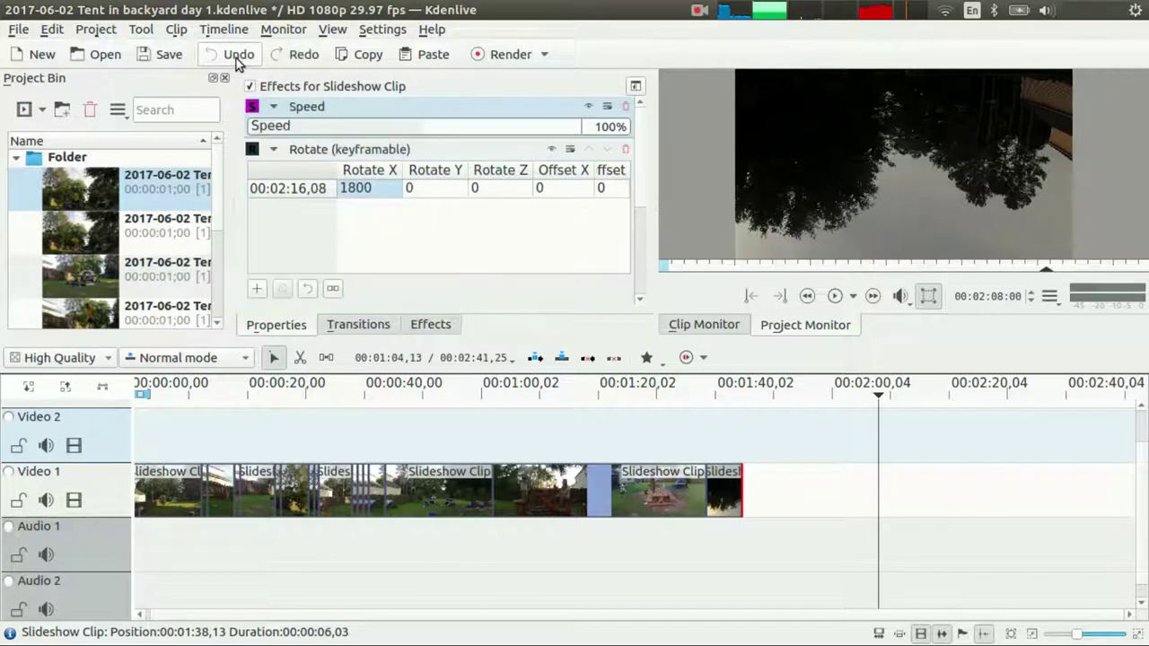
left_click(735, 460)
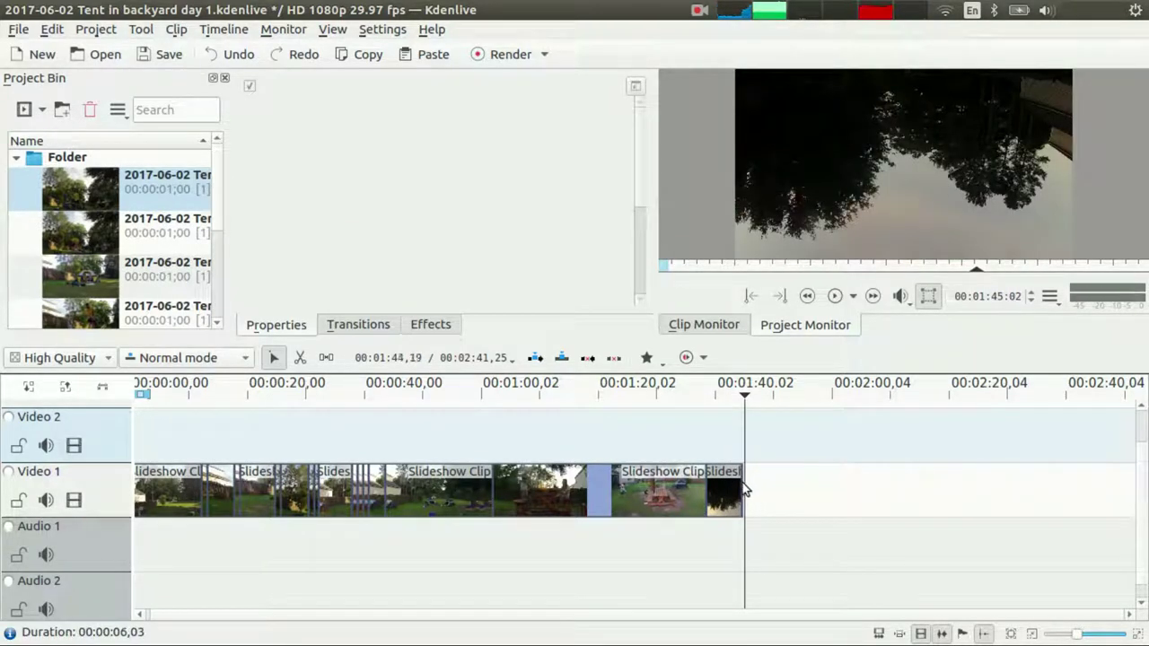
left_click(741, 487)
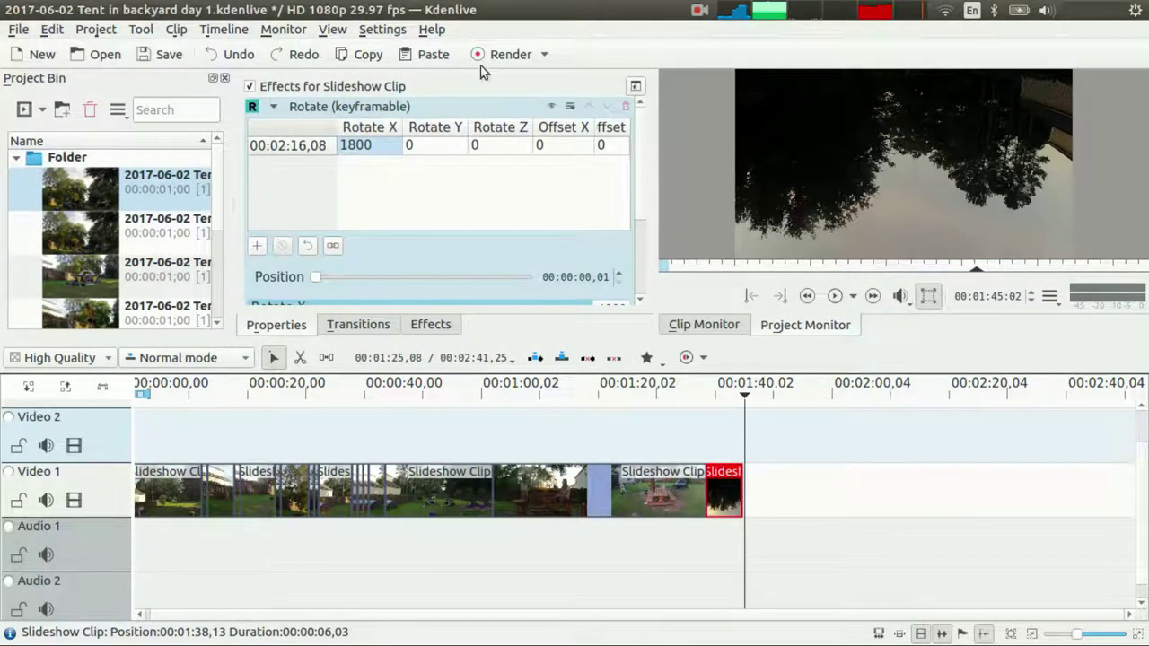
- Save the project, restart Kdenlive and reopen the recent project 2017-06-02 Tent in backyard day 1.kdenlive
key("ctrl+s")
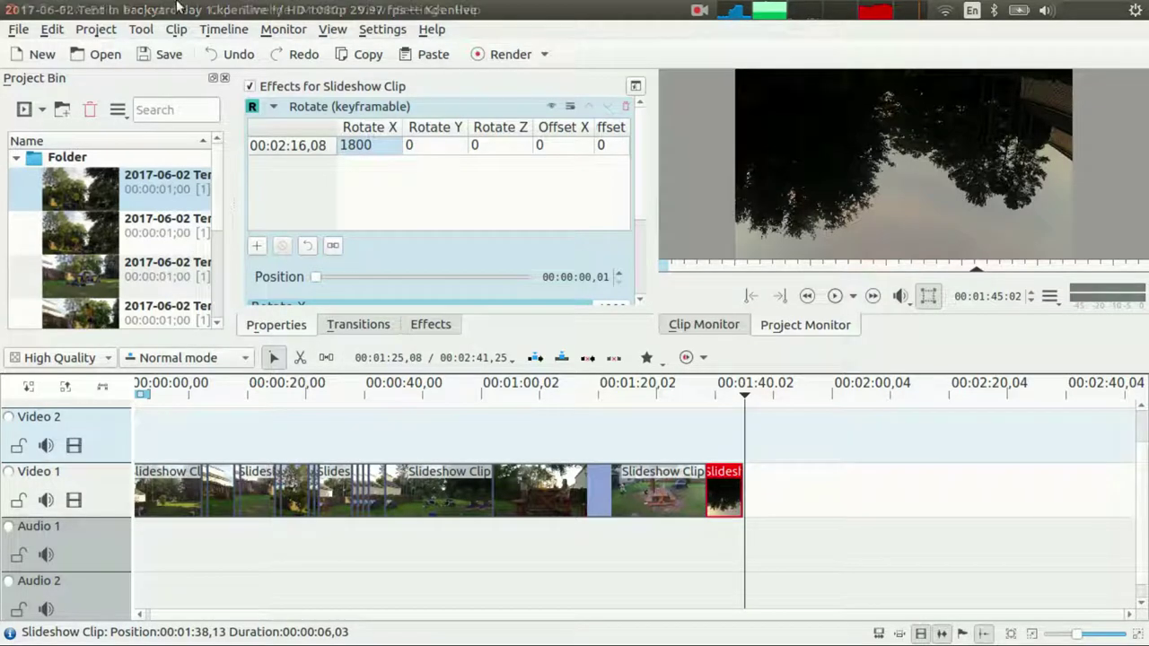
left_click(12, 10)
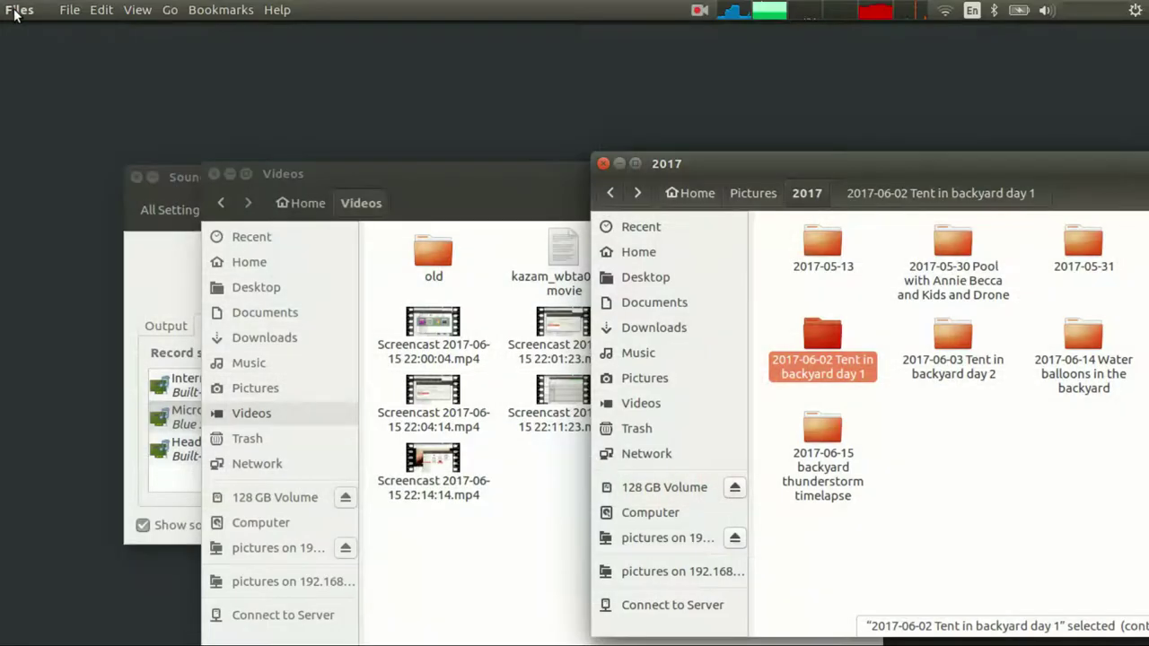
mouse_move(2, 170)
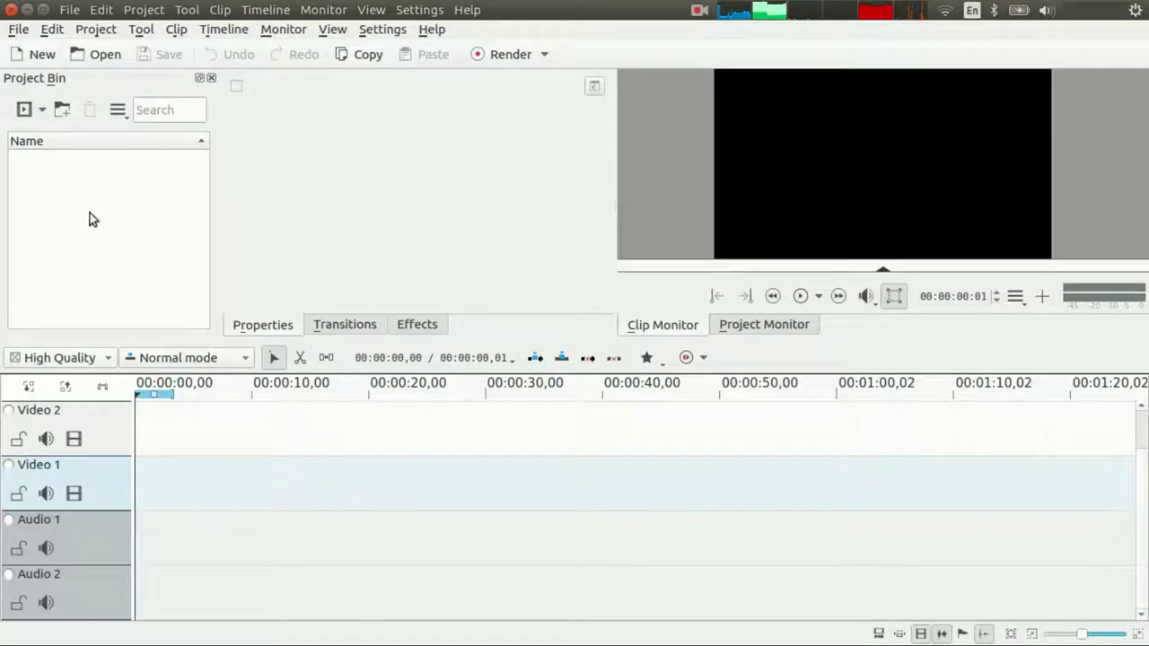
left_click(18, 29)
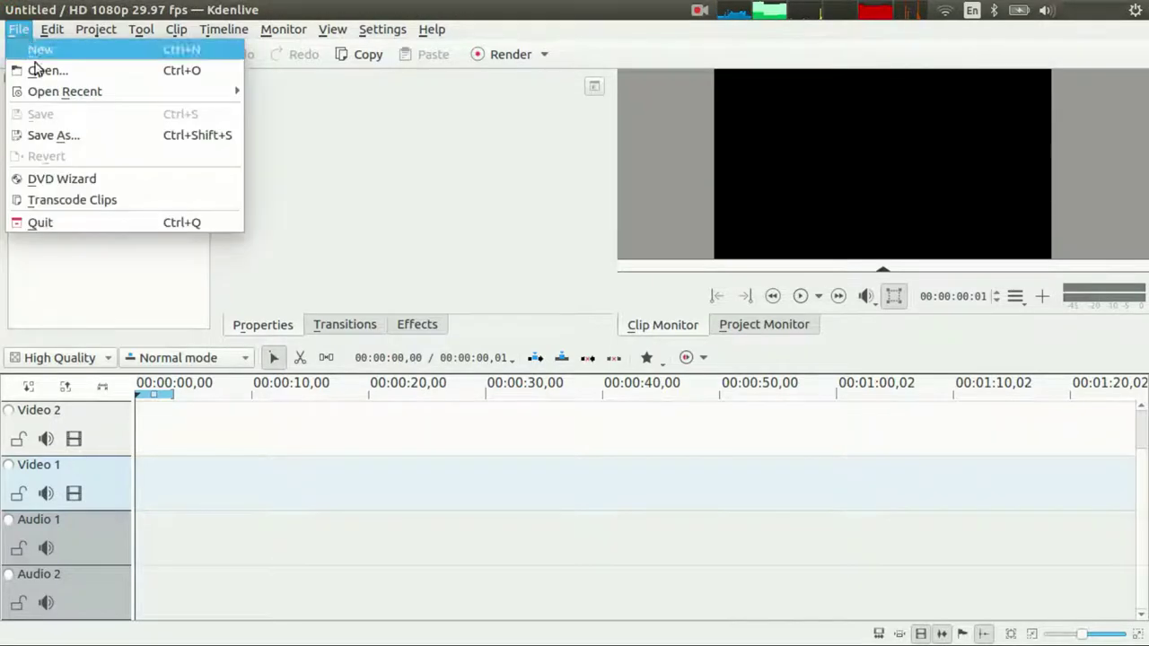
mouse_move(53, 91)
left_click(280, 86)
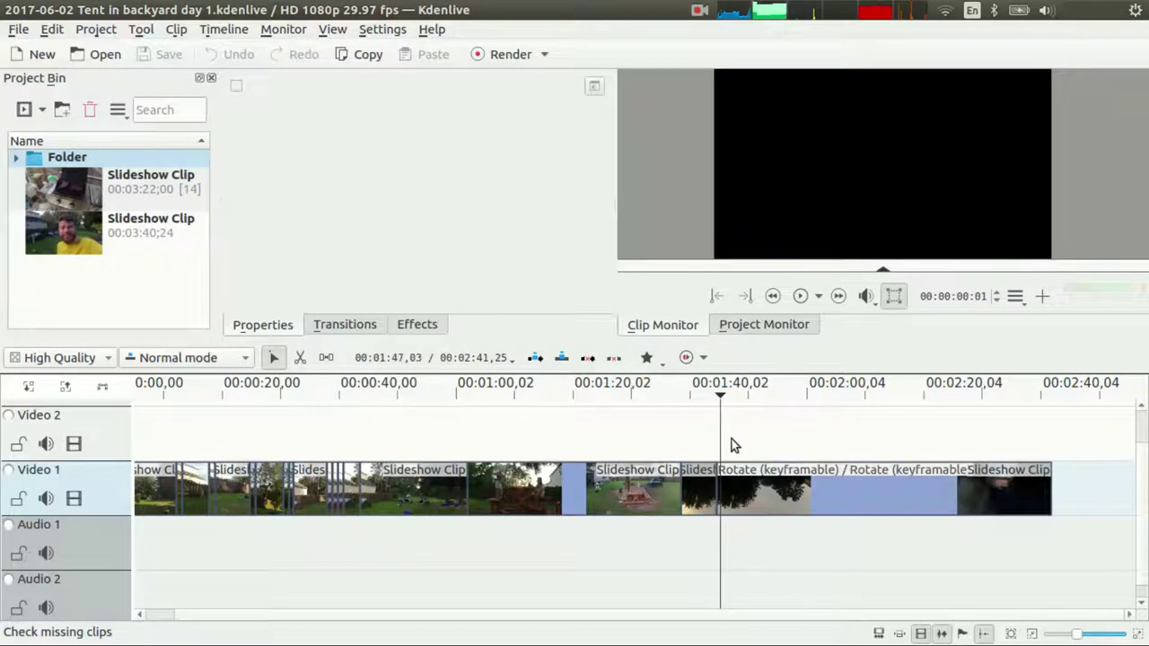
- Remove the duplicate Rotate (keyframable) effect from the long slideshow clip starting at 00:01:44:16, keeping a single one
left_click(736, 489)
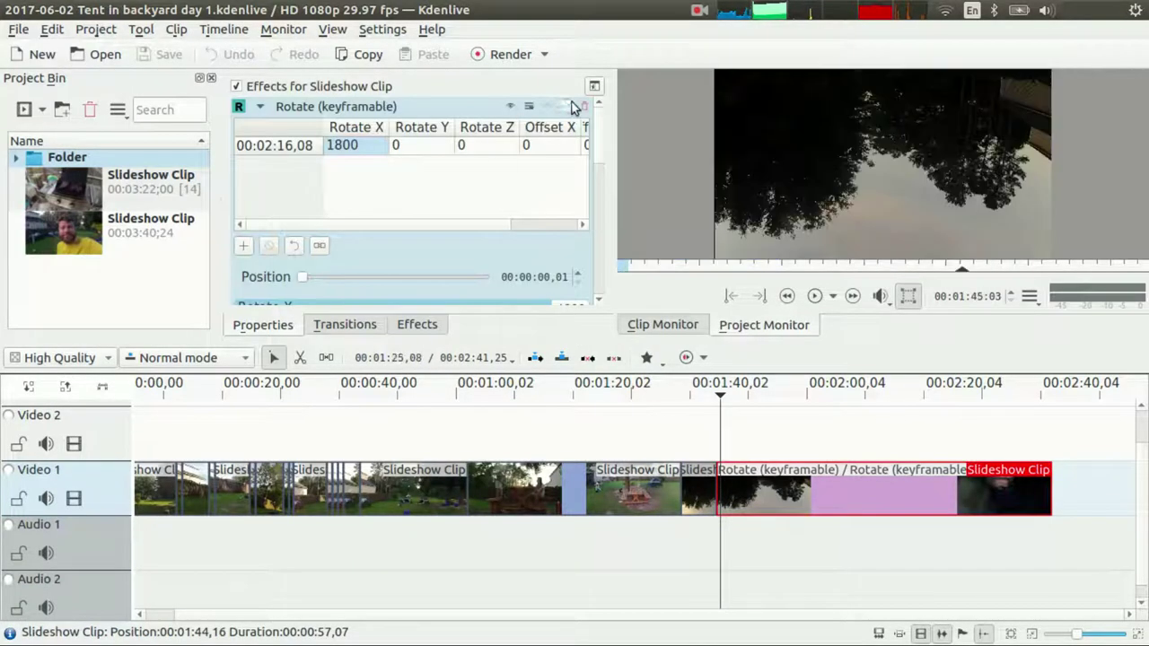
scroll(605, 115, "down", 5)
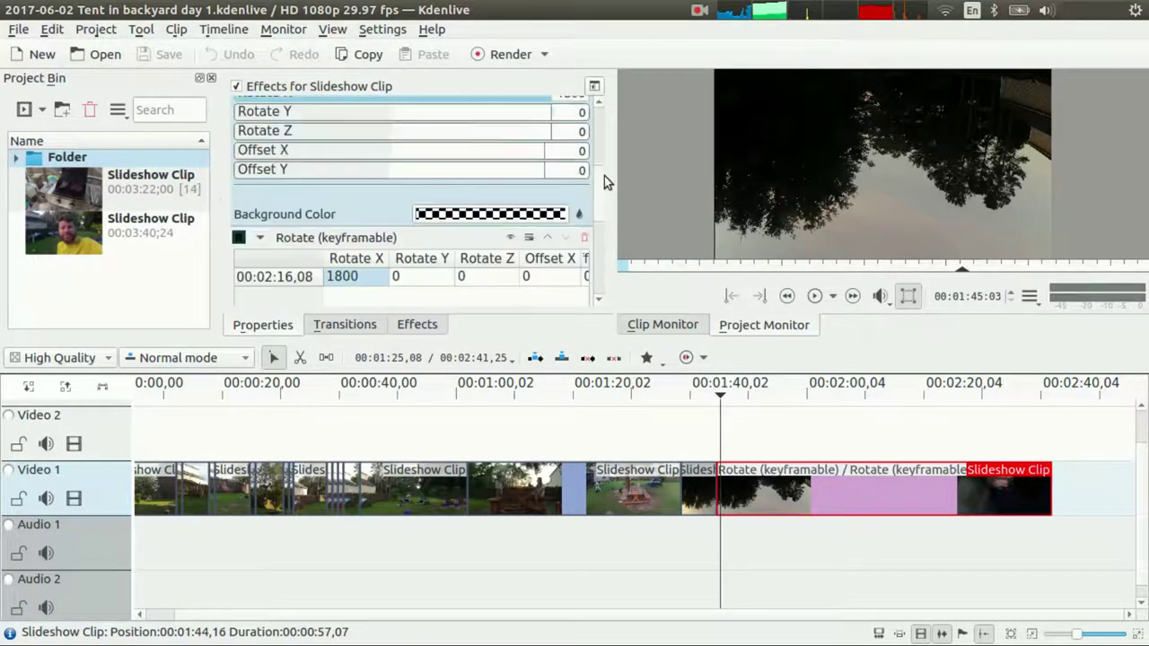
left_click_drag(604, 176, 592, 106)
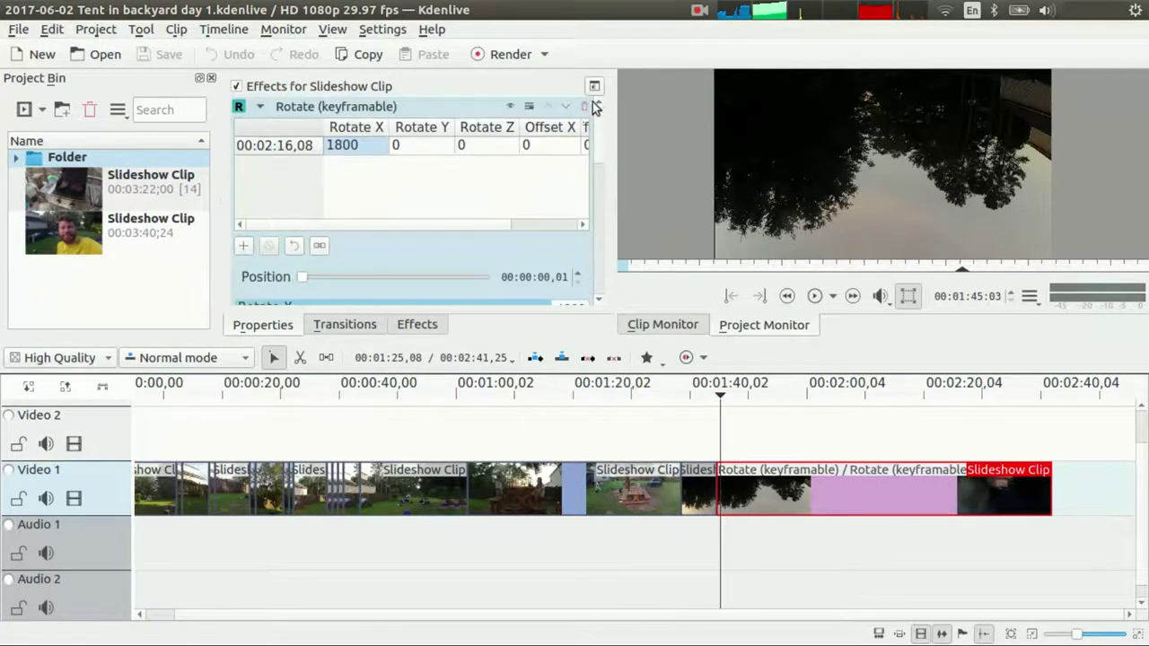
left_click(268, 106)
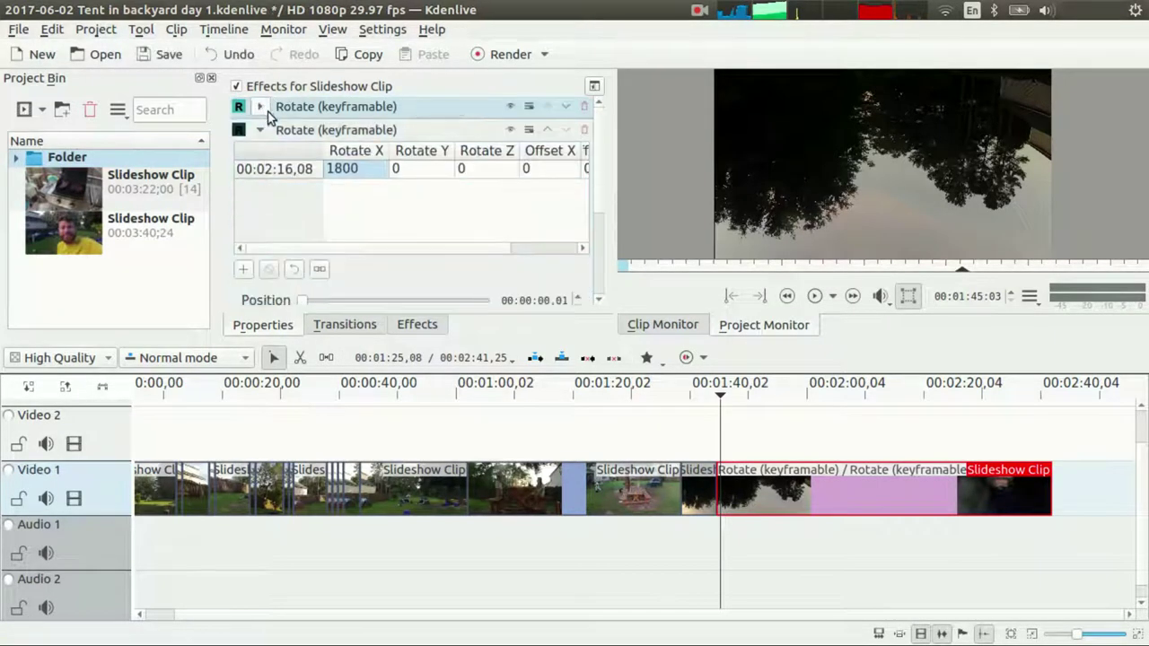
left_click(265, 132)
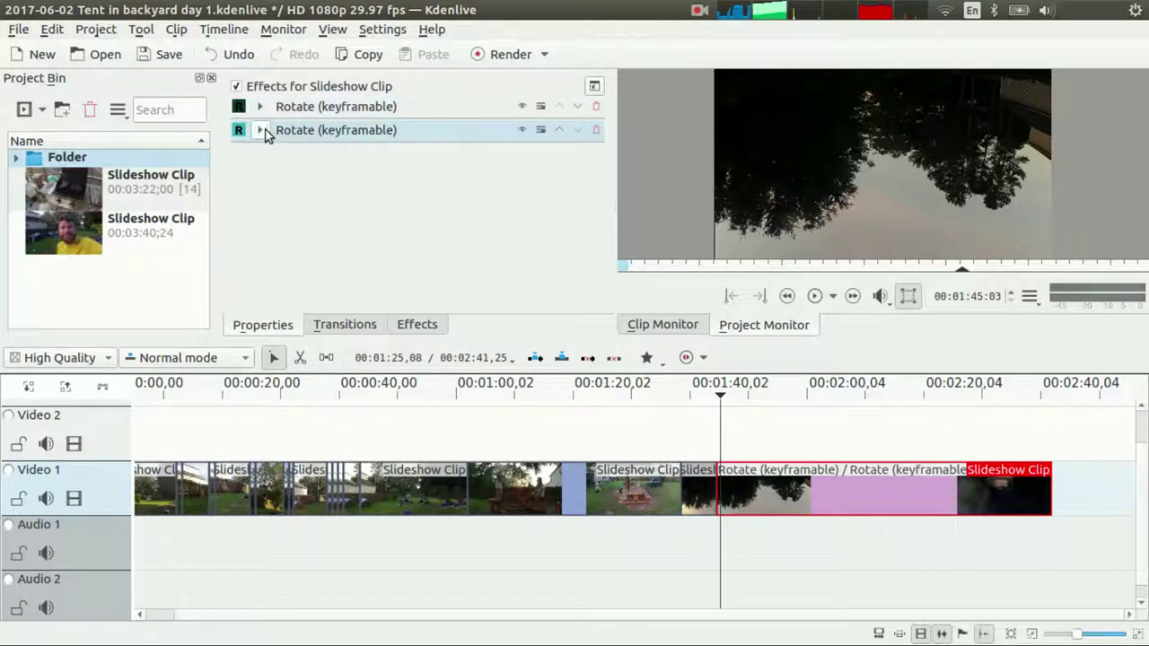
left_click(263, 131)
scroll(260, 116, "down", 1)
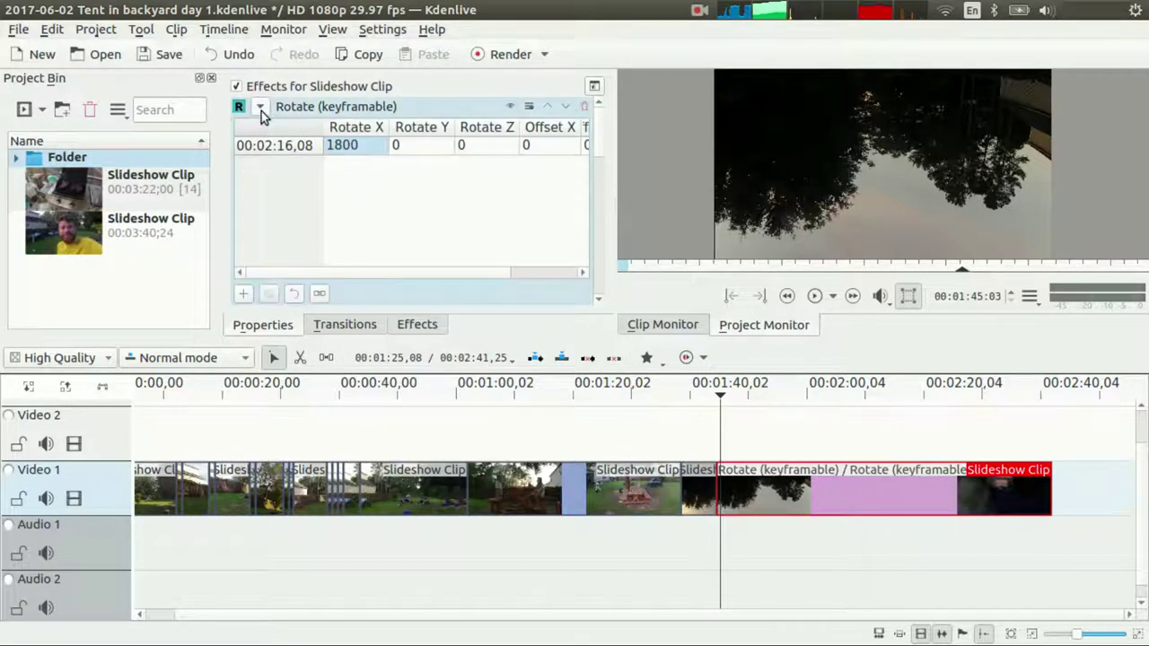
left_click(584, 108)
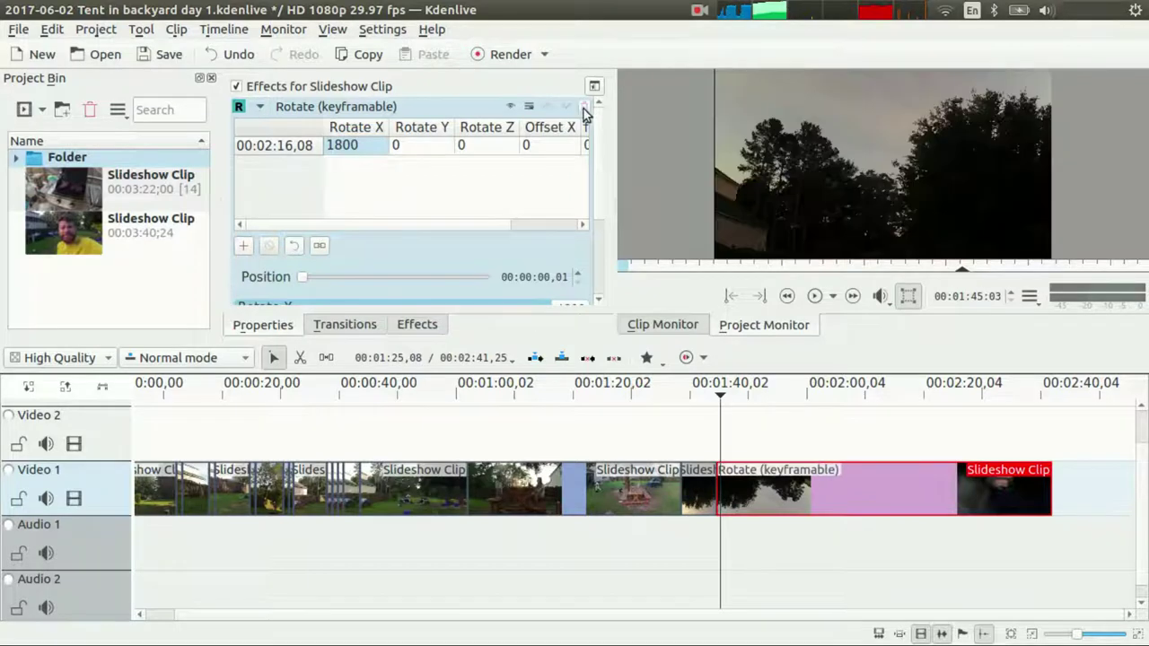
left_click(259, 107)
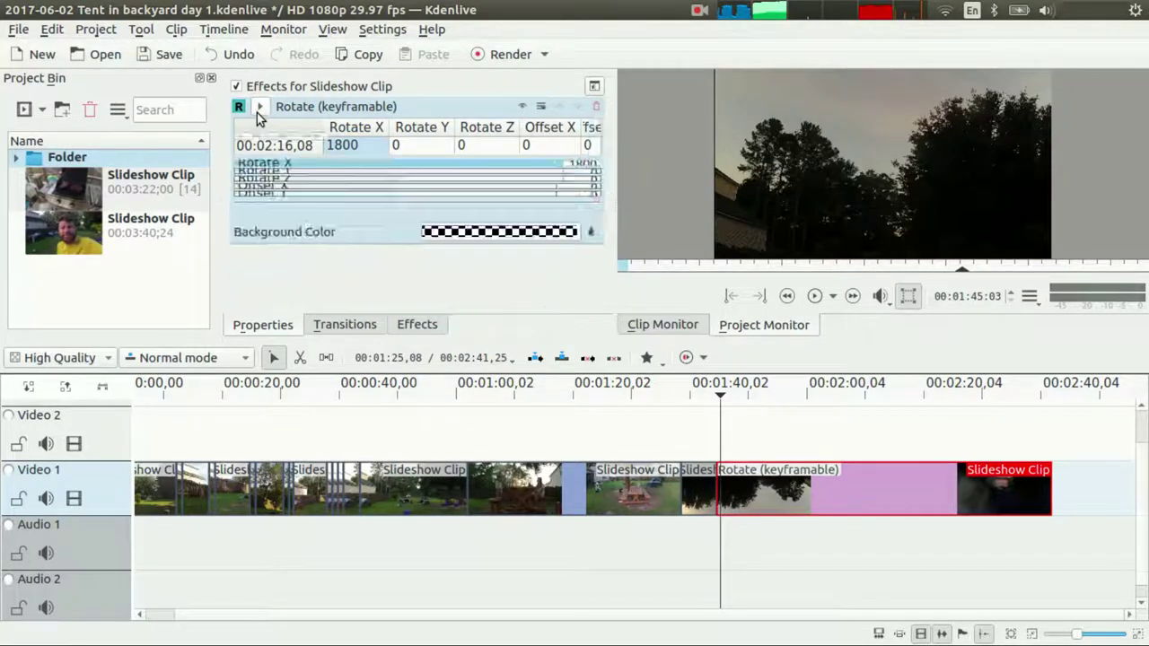
- Play the timeline through the rotated clip to check its orientation, fit the whole project in the timeline and save it
left_click(935, 528)
left_click(693, 453)
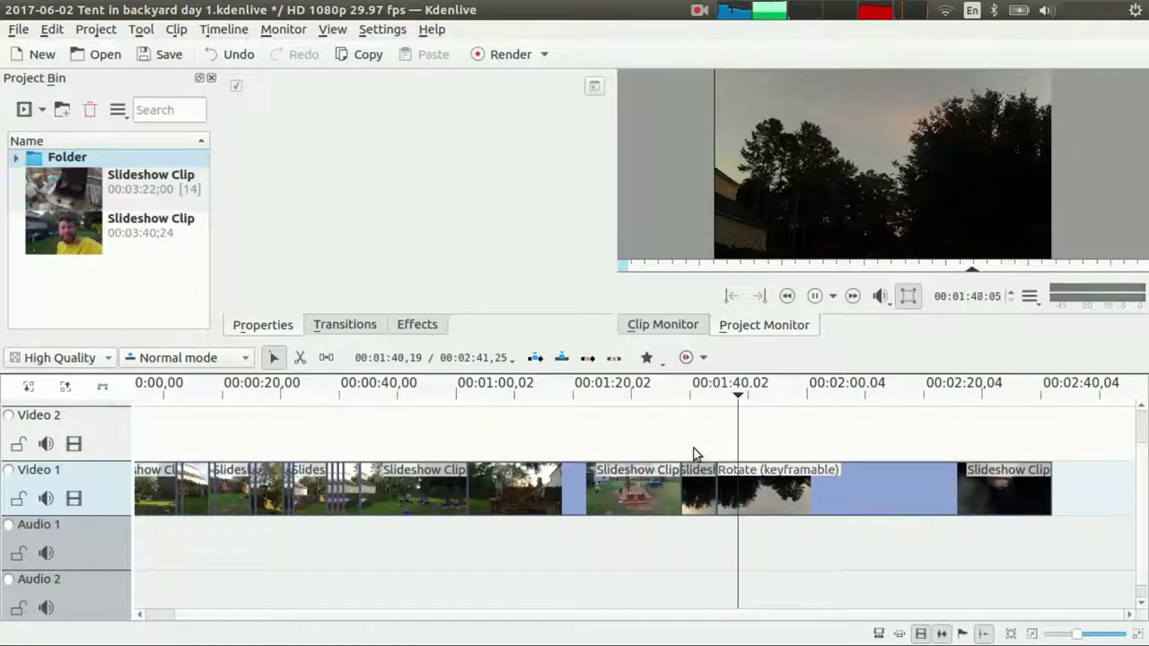
left_click(798, 491)
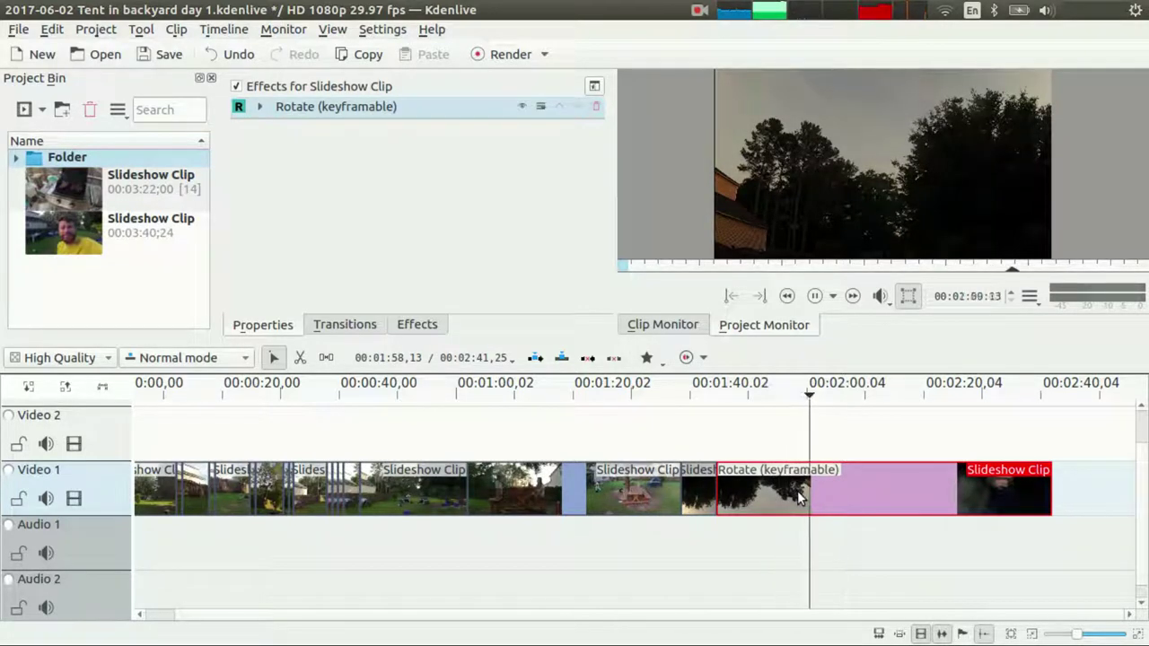
left_click(1011, 635)
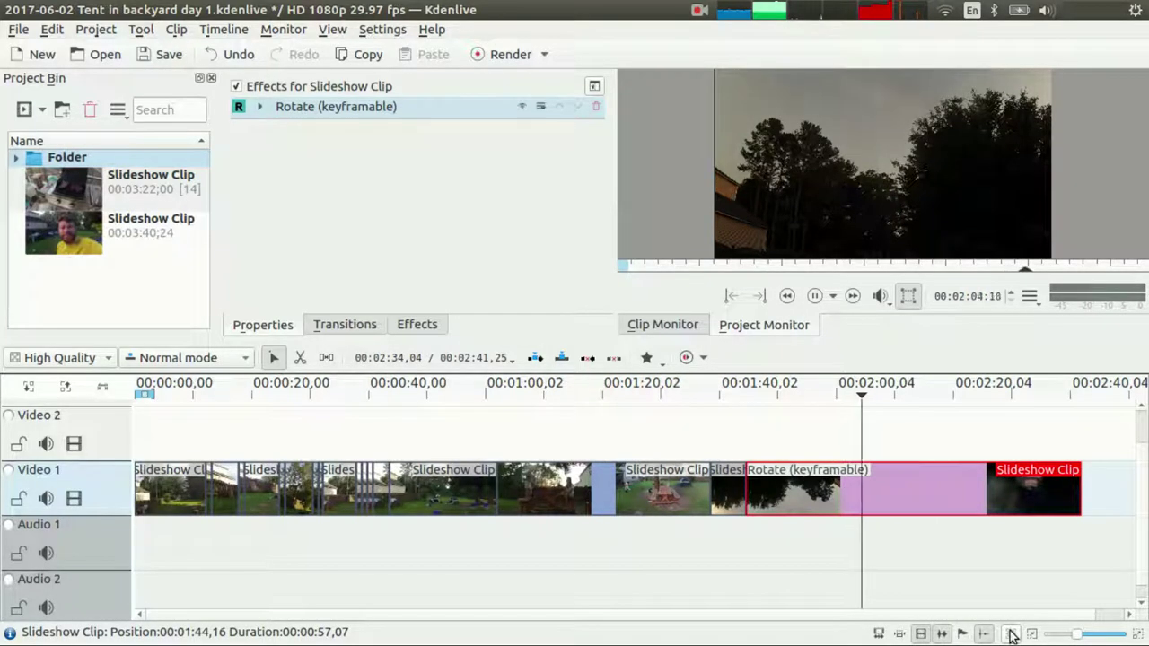
key("ctrl+s")
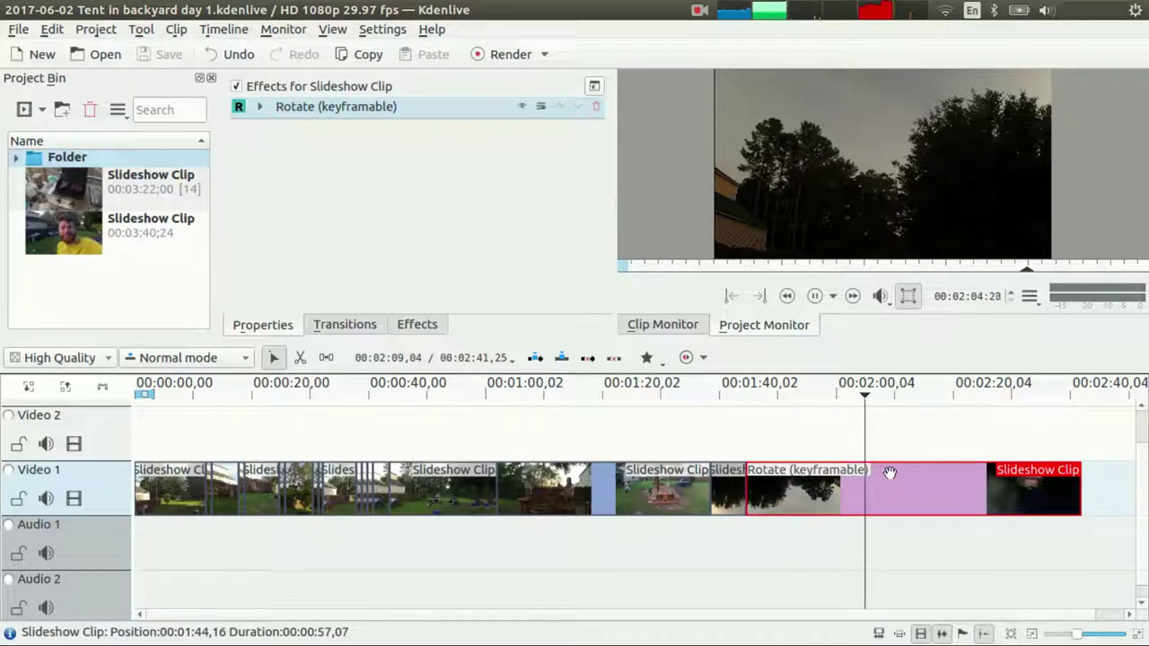
- Scrub back and forth through the rotated clip up to its end near 00:02:26 and examine how the footage changes
left_click(861, 441)
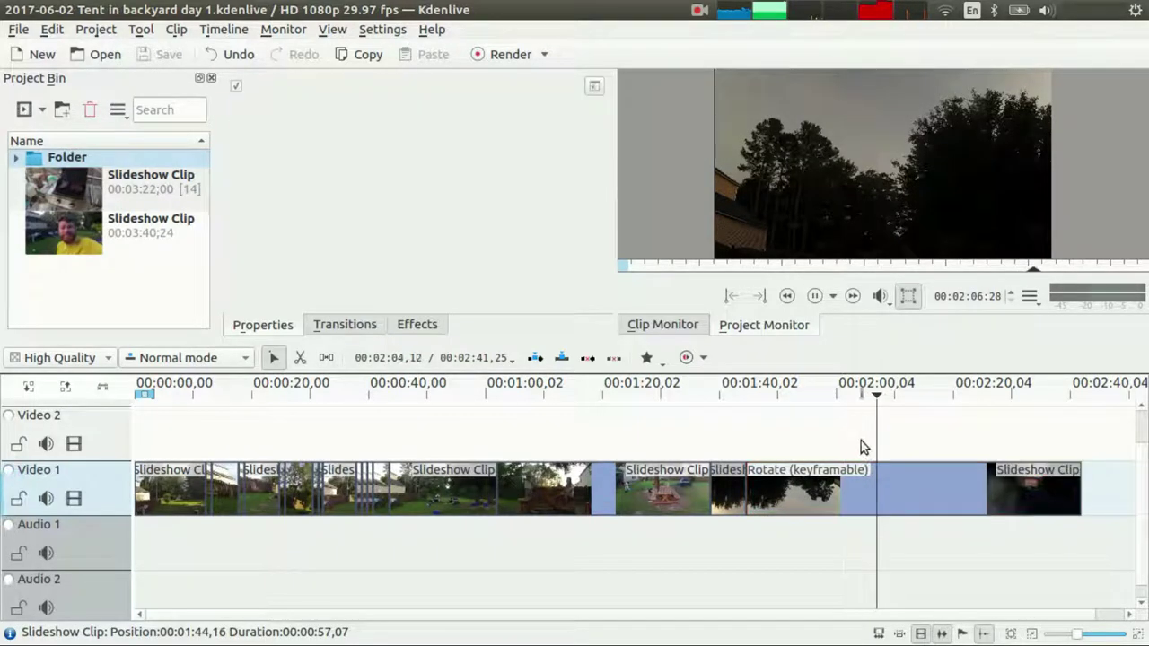
left_click(819, 443)
left_click(798, 444)
left_click(780, 442)
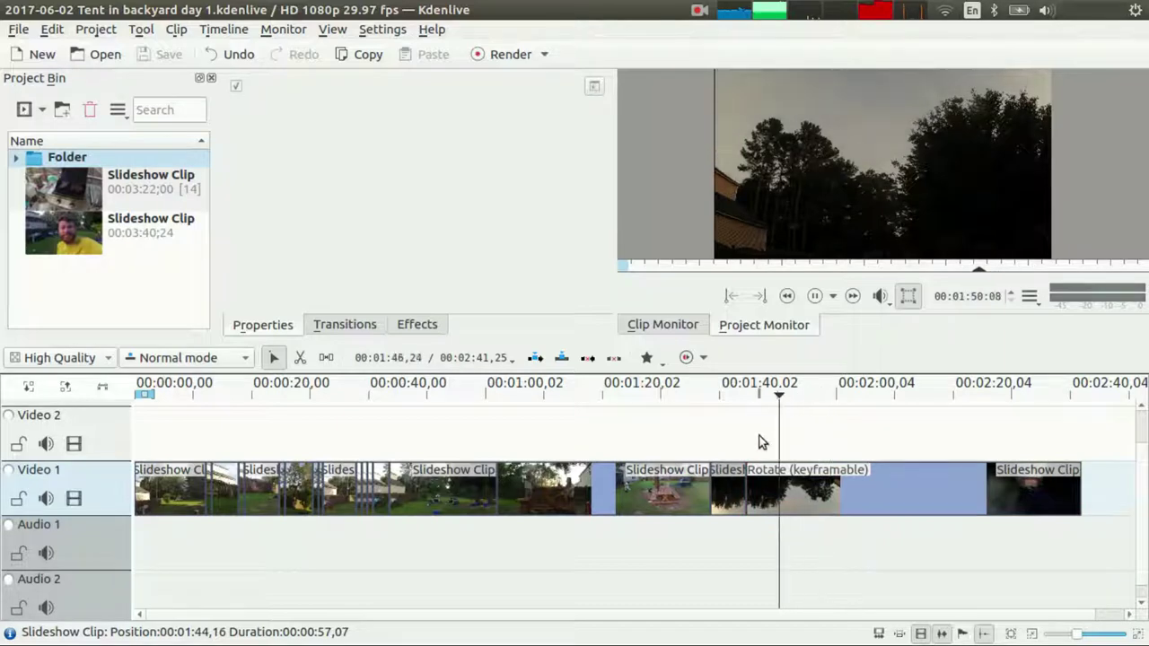
left_click(758, 441)
left_click(797, 444)
left_click(828, 445)
left_click(836, 446)
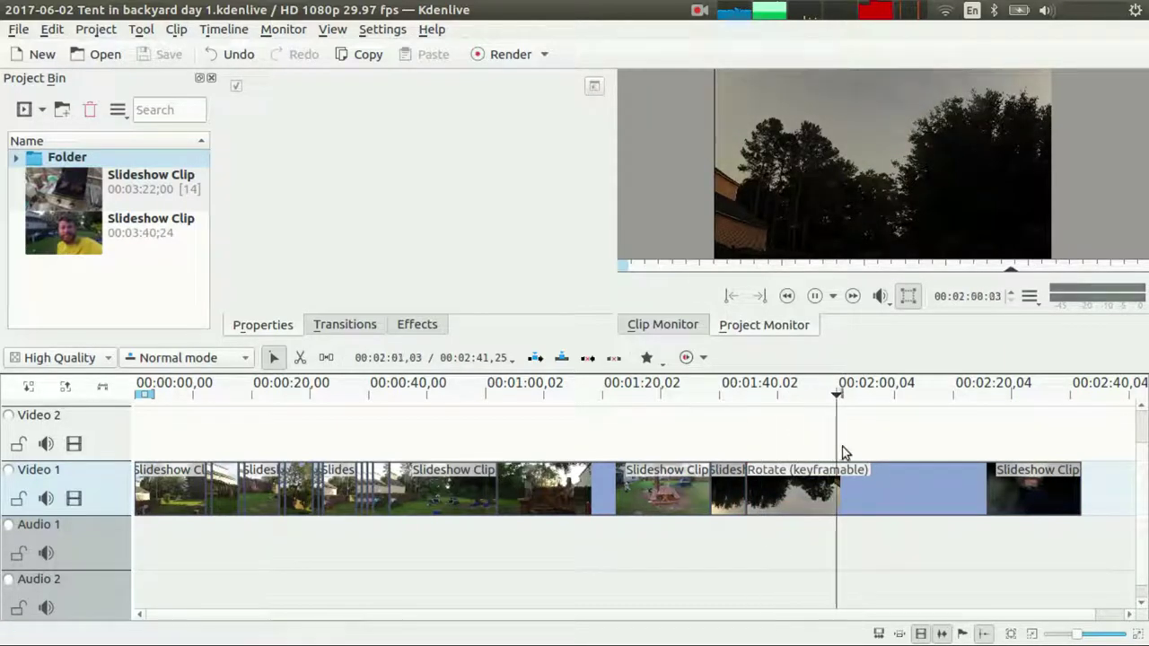
left_click(849, 447)
left_click(885, 452)
left_click(916, 451)
left_click(944, 451)
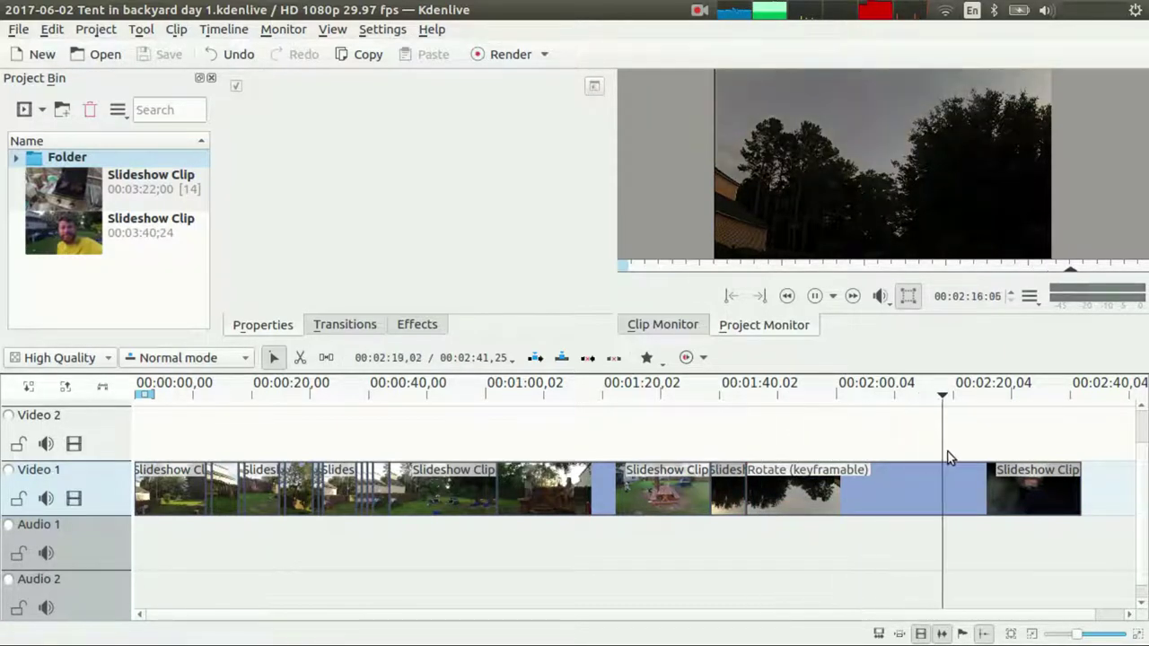
left_click(949, 451)
left_click(961, 452)
mouse_move(966, 452)
left_mouse_down()
mouse_move(998, 455)
mouse_move(988, 451)
left_mouse_up()
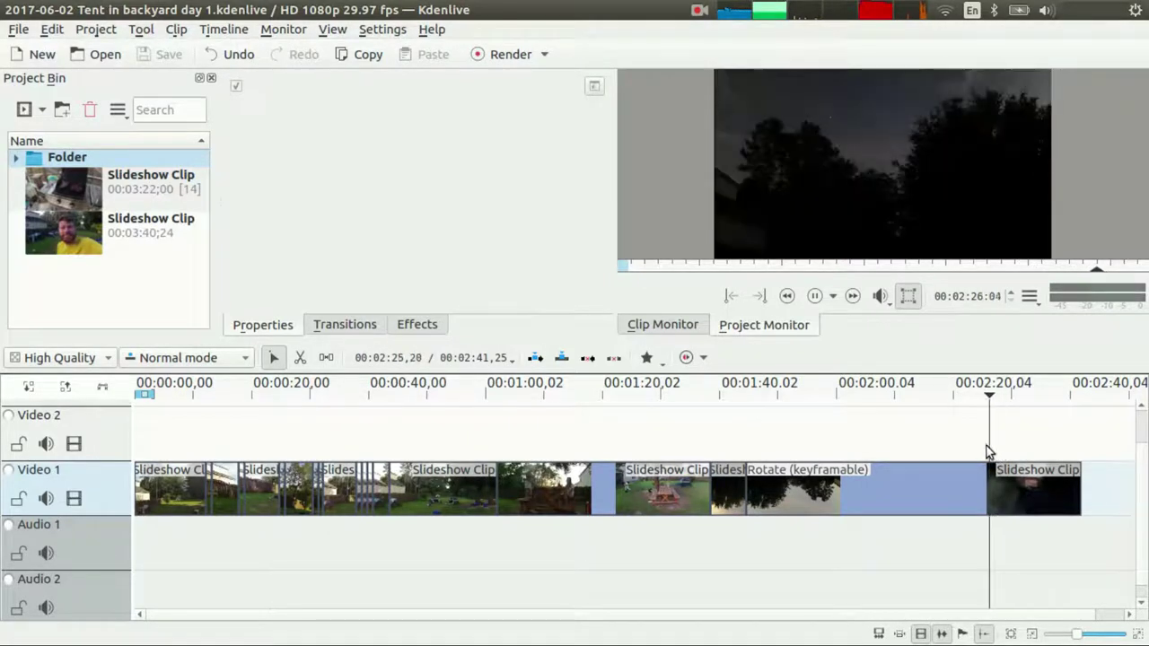
- Cut the last slideshow clip on Video 1 at 00:02:27:20, delete the part after the cut and save the project
left_click(828, 121)
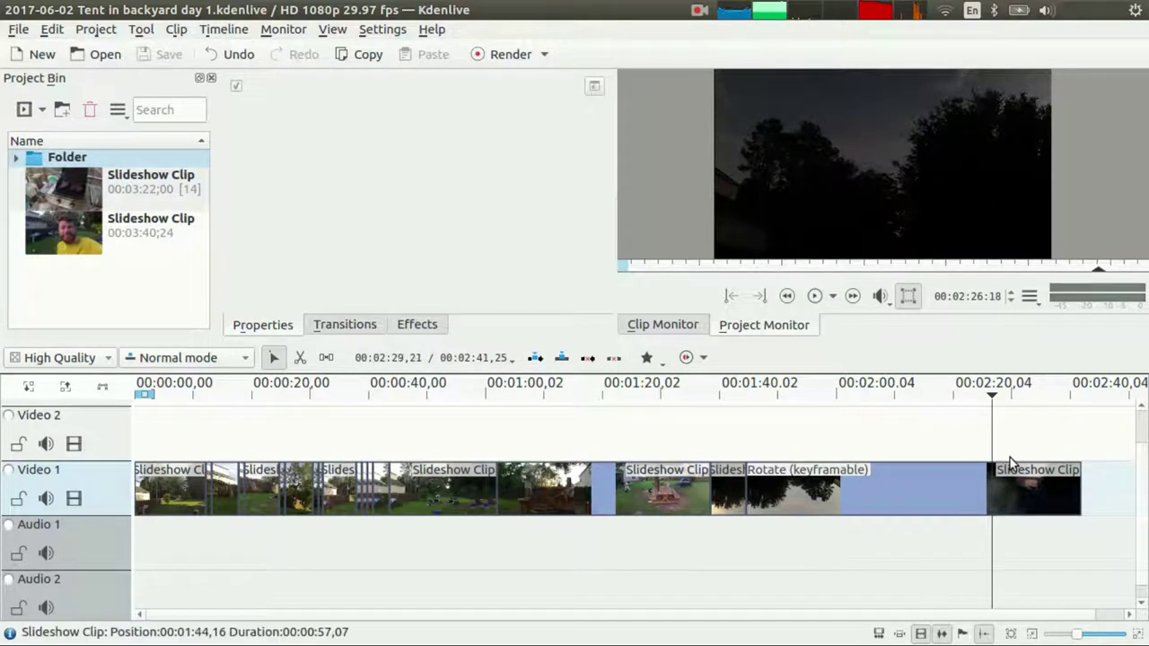
left_click_drag(1004, 451, 1083, 447)
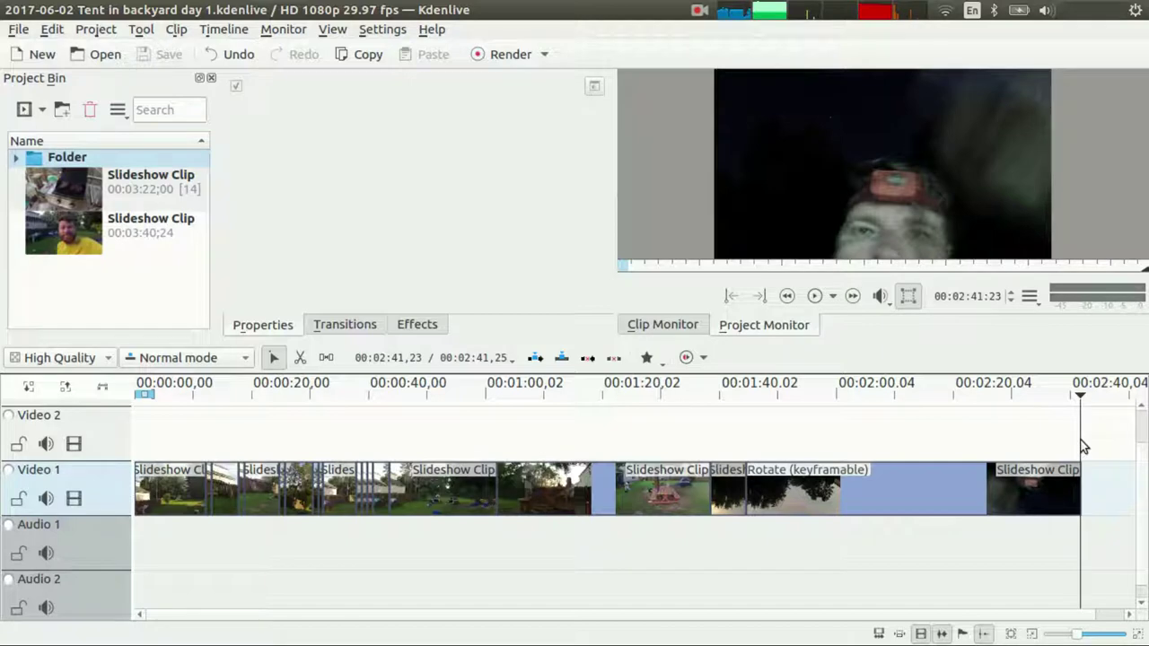
left_click_drag(1083, 445, 998, 439)
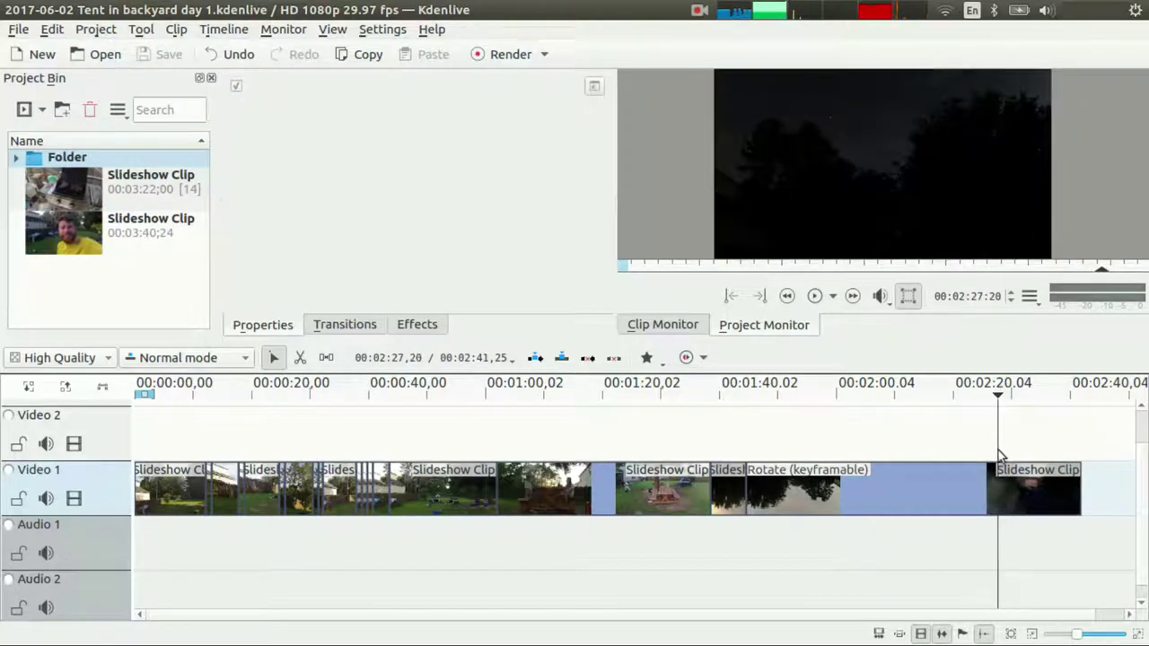
left_click(1024, 505)
key("shift+r")
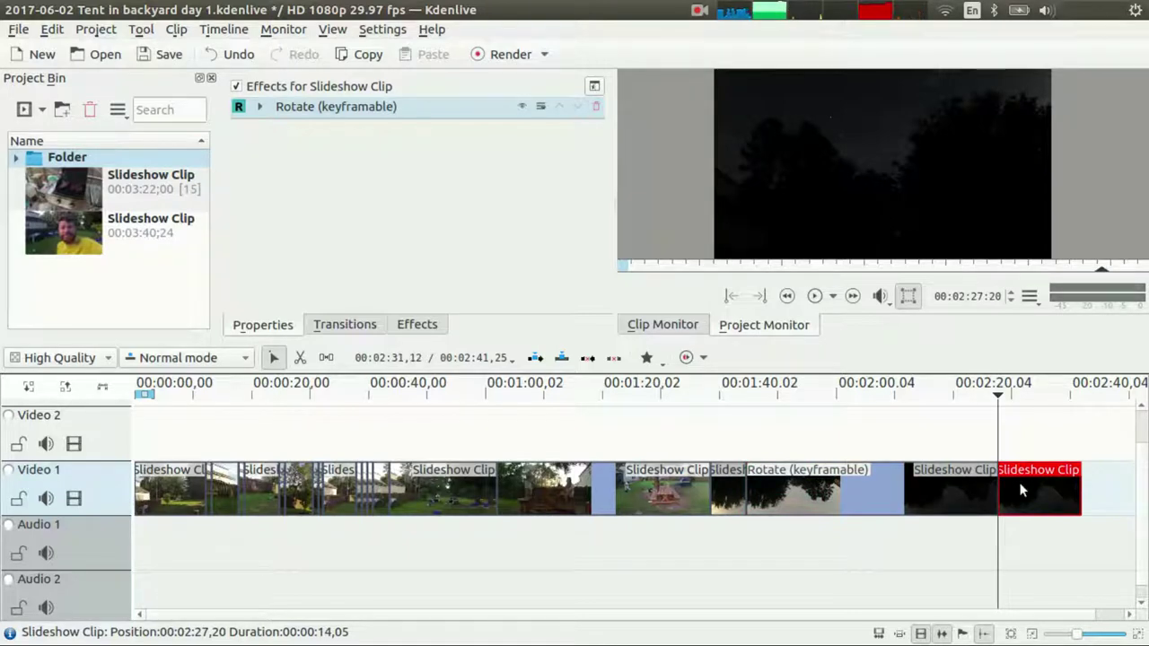
key("Delete")
key("ctrl+s")
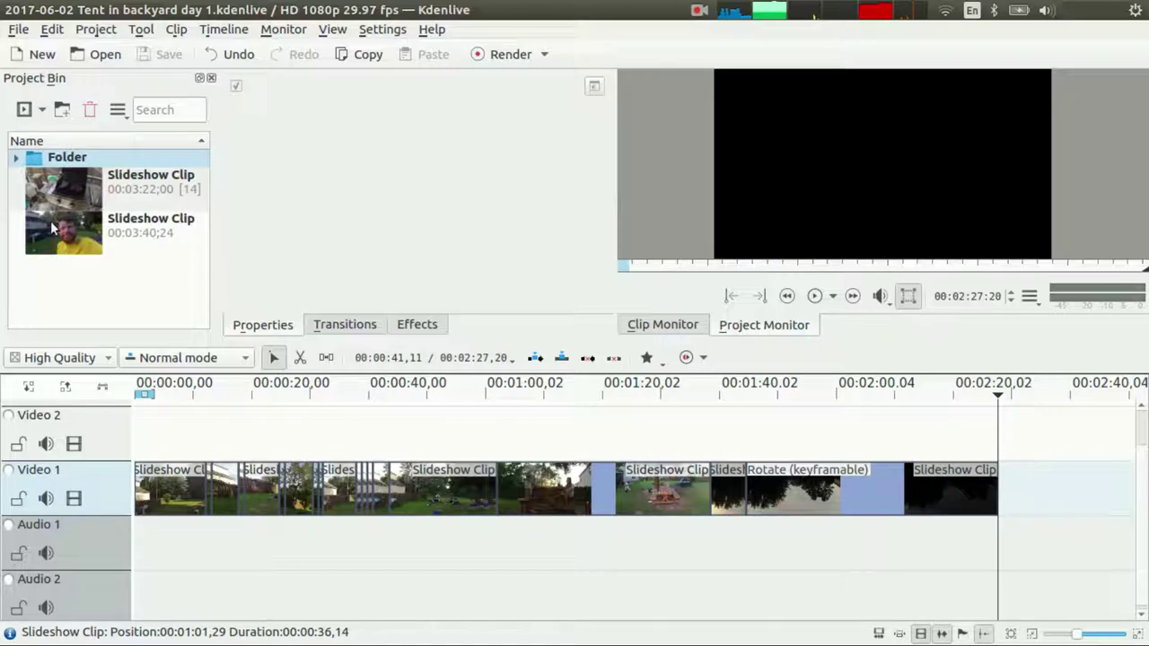
- Append the 00:03:40;24 slideshow clip on Video 1 at 00:02:27:20 and extract its first frame to the project as 2017-06-02 Tent in backyard day 1-f4426.png
left_click_drag(59, 221, 999, 475)
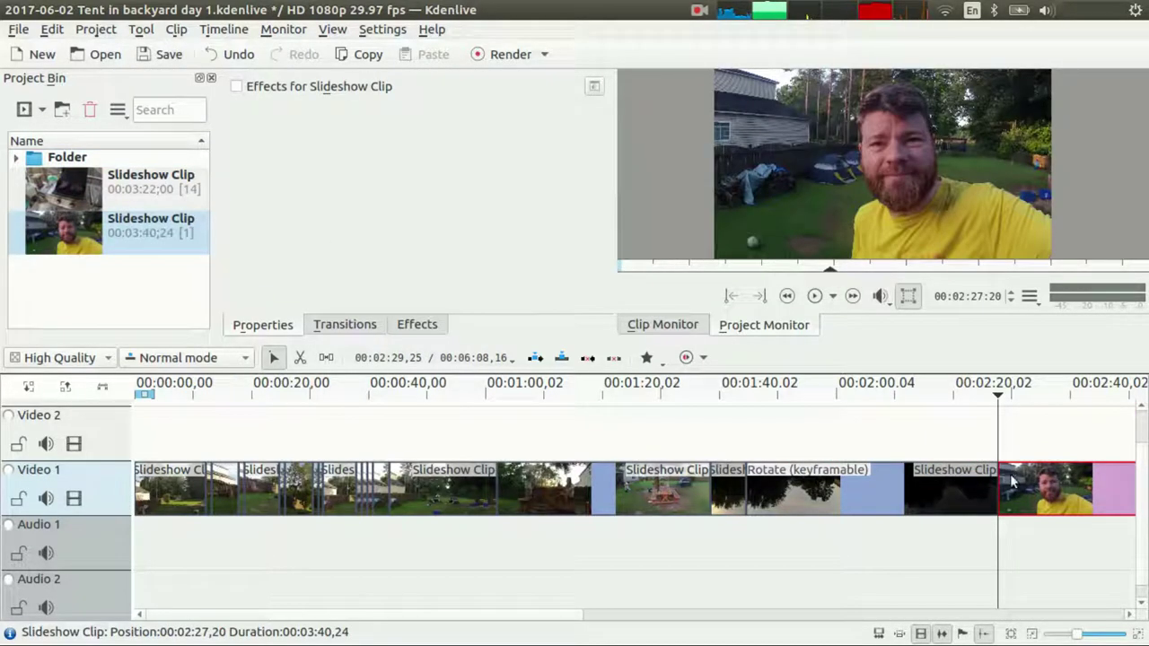
right_click(875, 143)
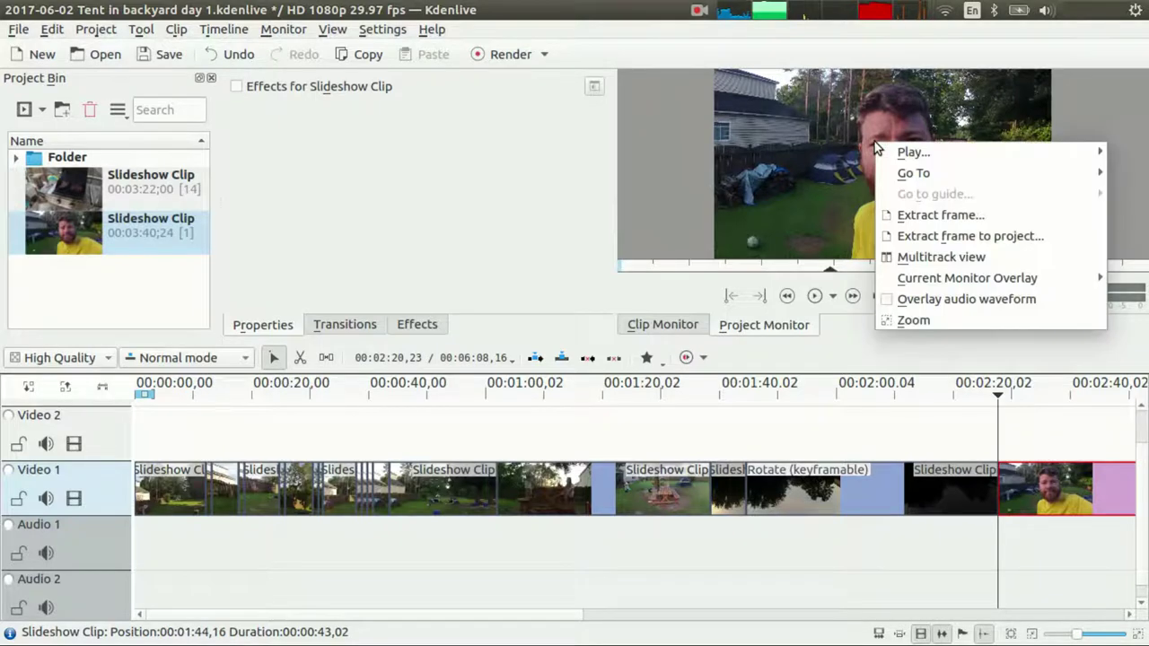
left_click(88, 237)
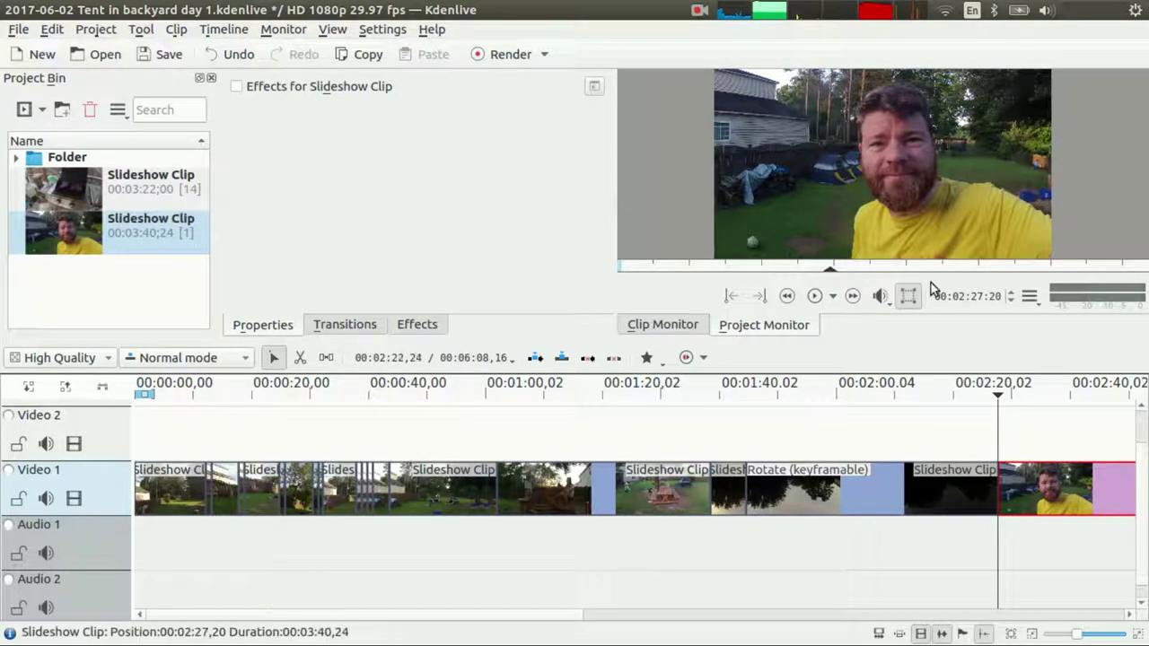
right_click(904, 205)
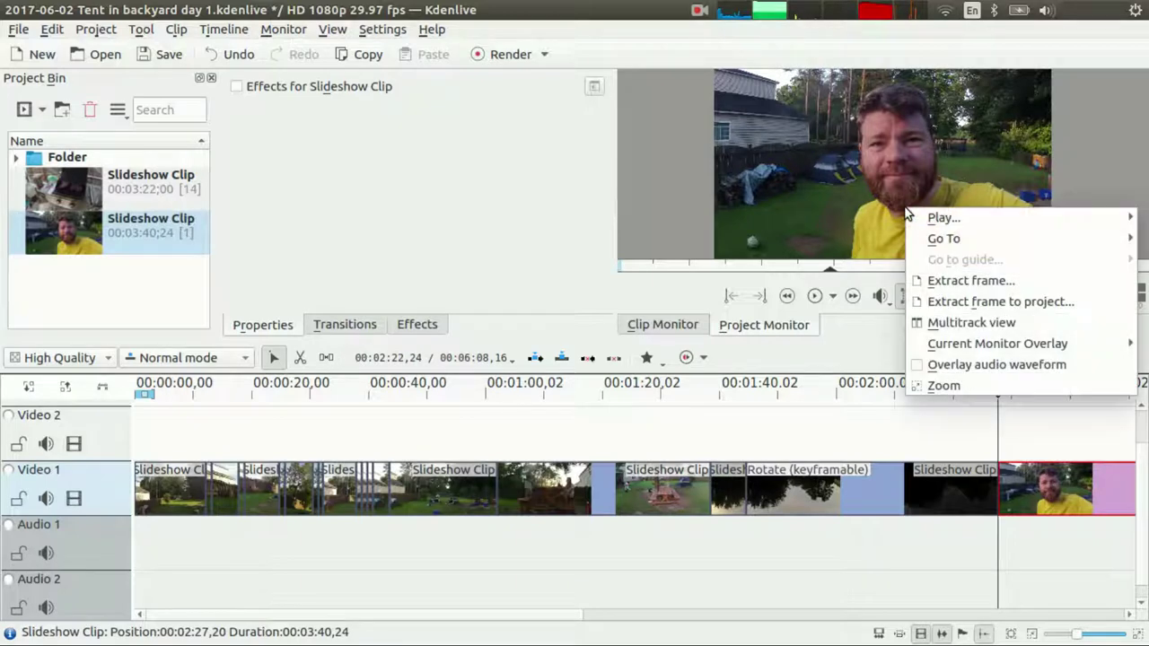
left_click(954, 297)
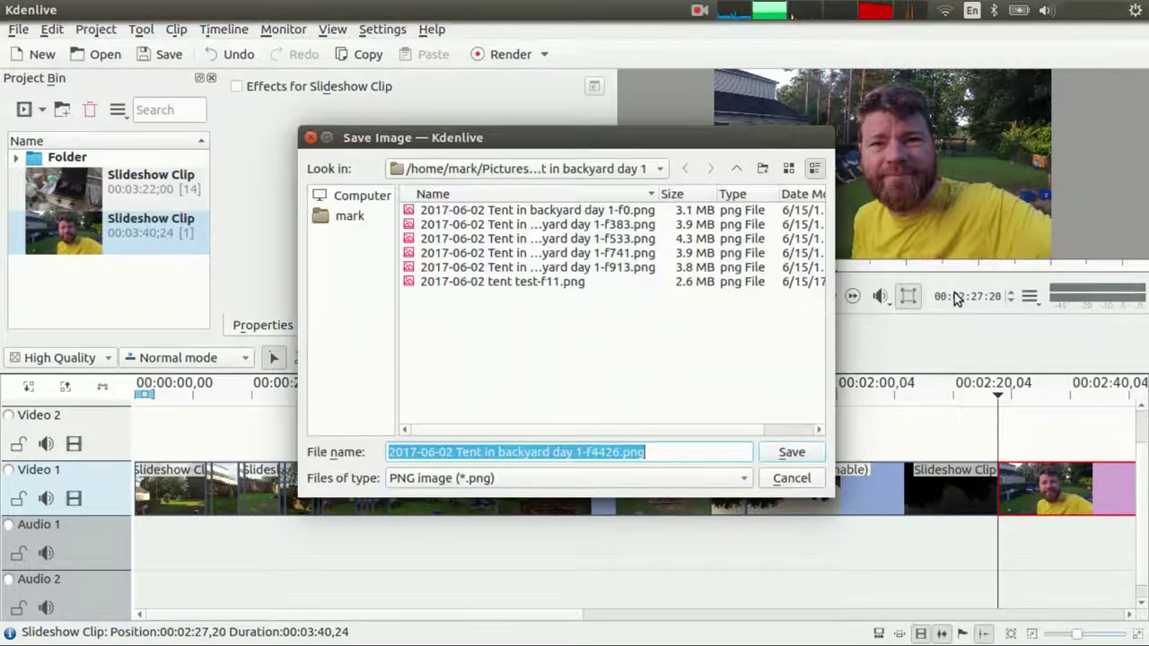
left_click(803, 451)
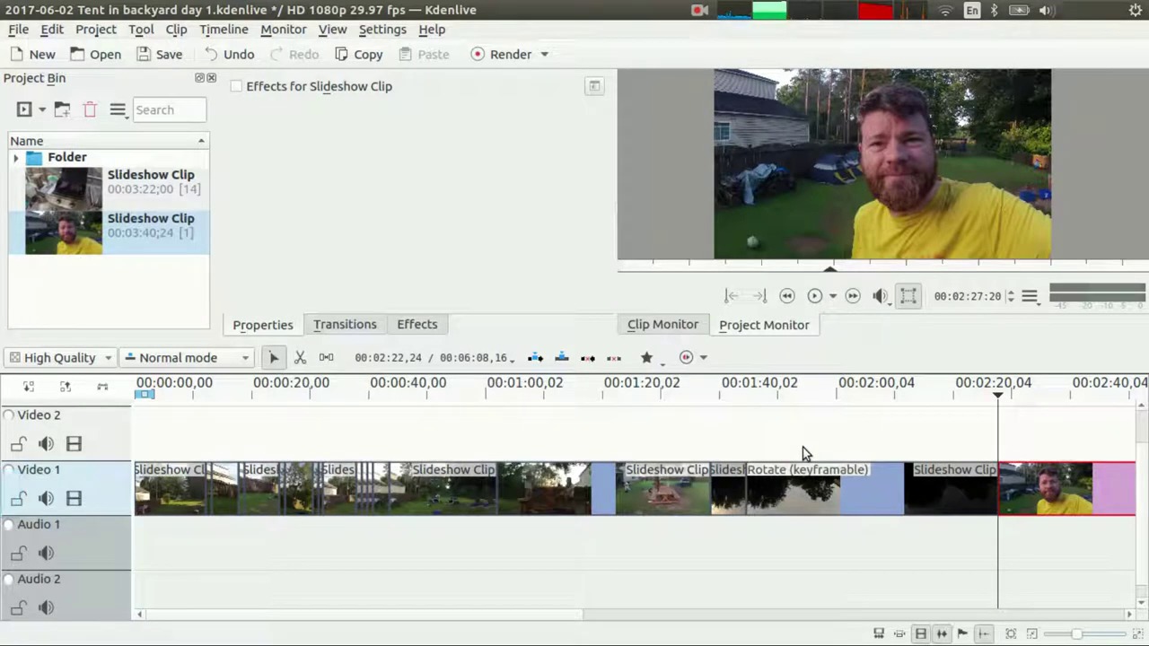
- Shift the appended slideshow clip later on Video 1 and place the extracted f4426 image in the opened gap at 00:02:27,20
left_click_drag(61, 285, 36, 159)
left_click(34, 160)
left_click(18, 159)
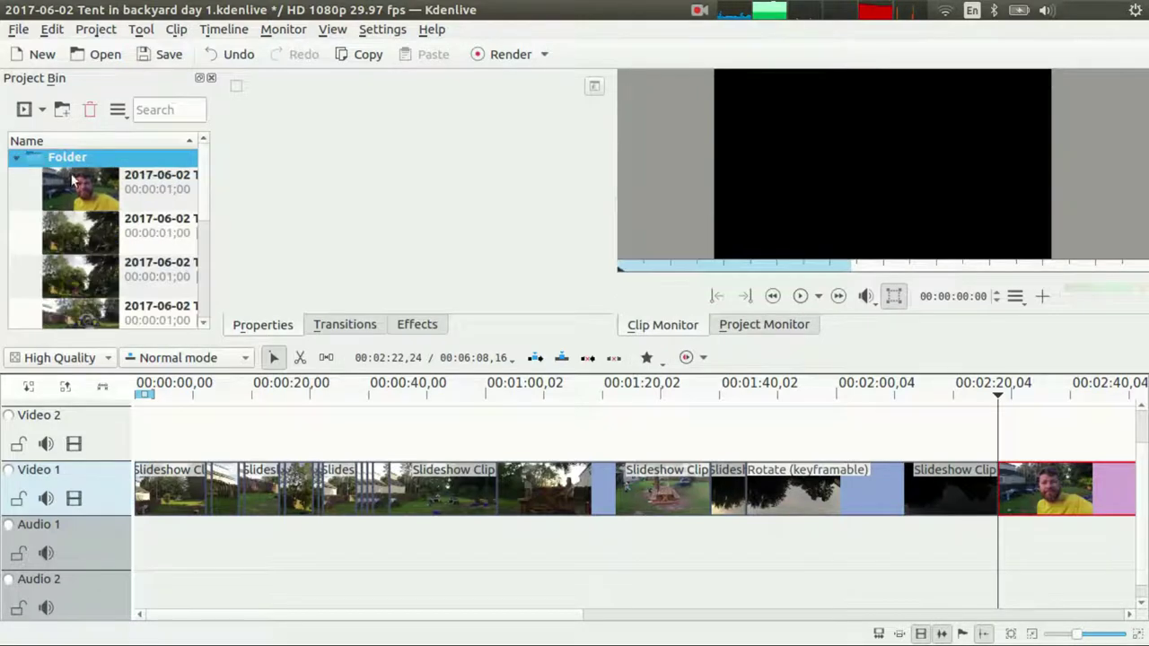
left_click_drag(1045, 489, 1095, 492)
left_click_drag(134, 179, 1000, 483)
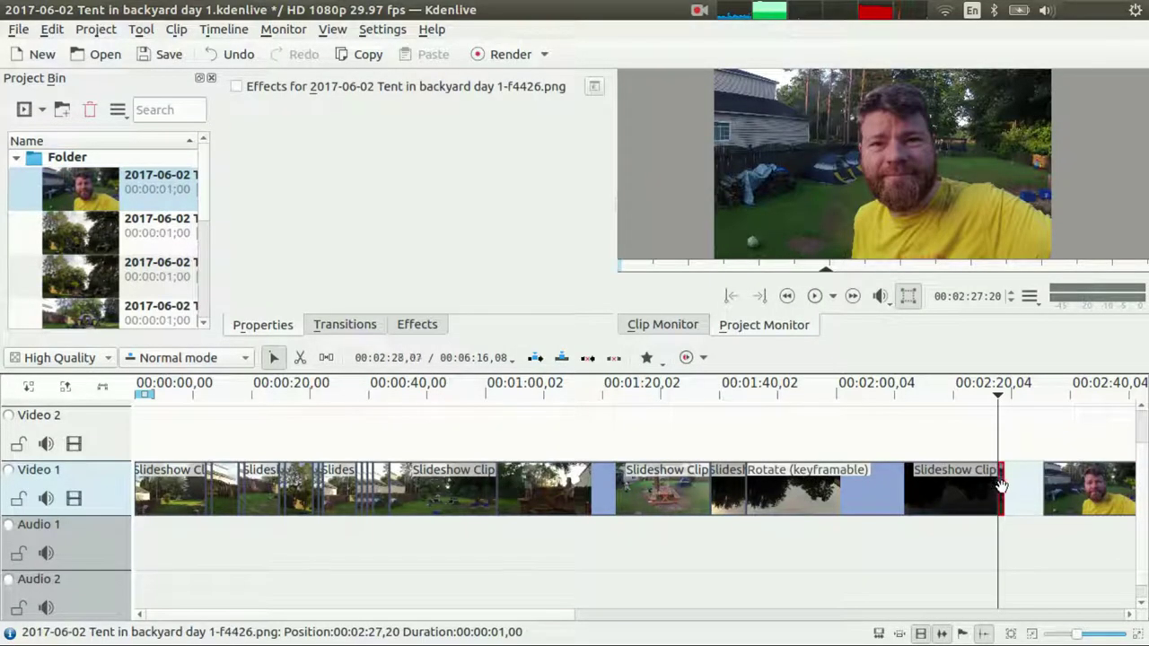
- Set the duration of the still image on Video 1 to 00:00:04,00
double_click(1002, 493)
left_click(620, 317)
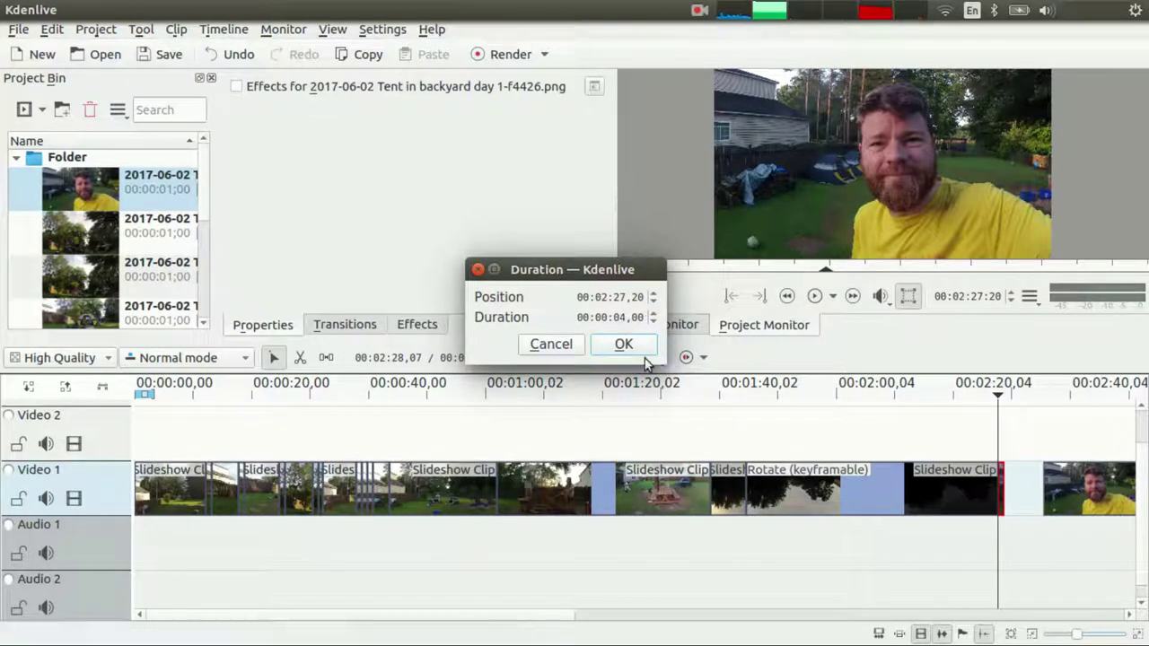
left_click(639, 345)
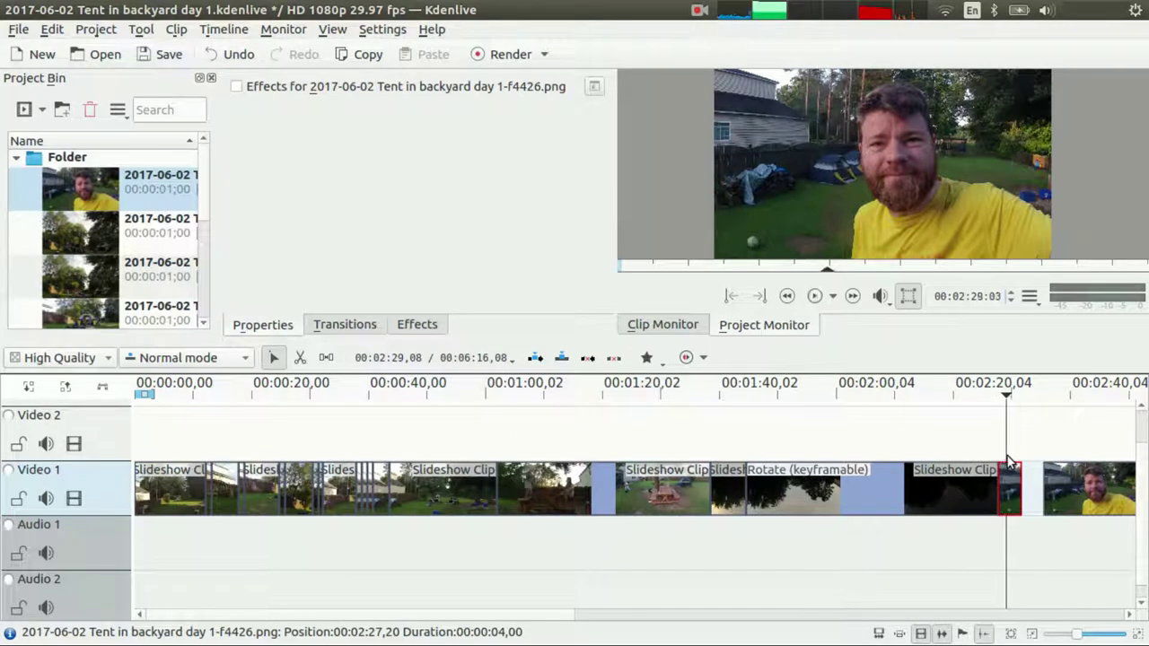
key("space")
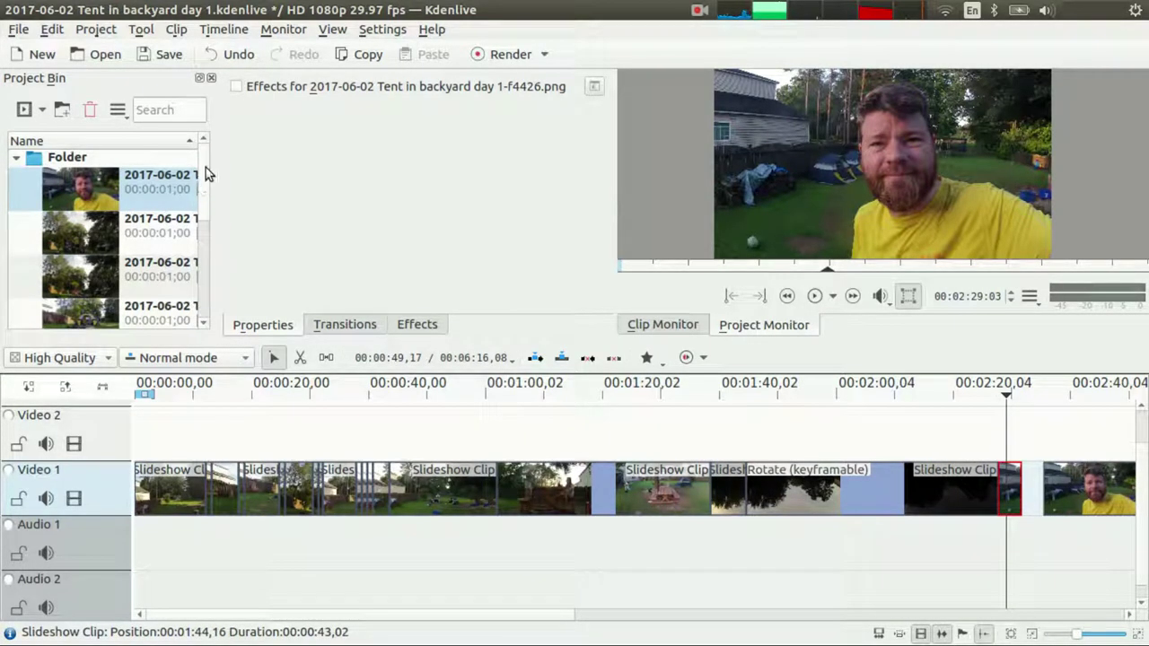
- Create a new title clip and show the current video frame as its background
double_click(29, 157)
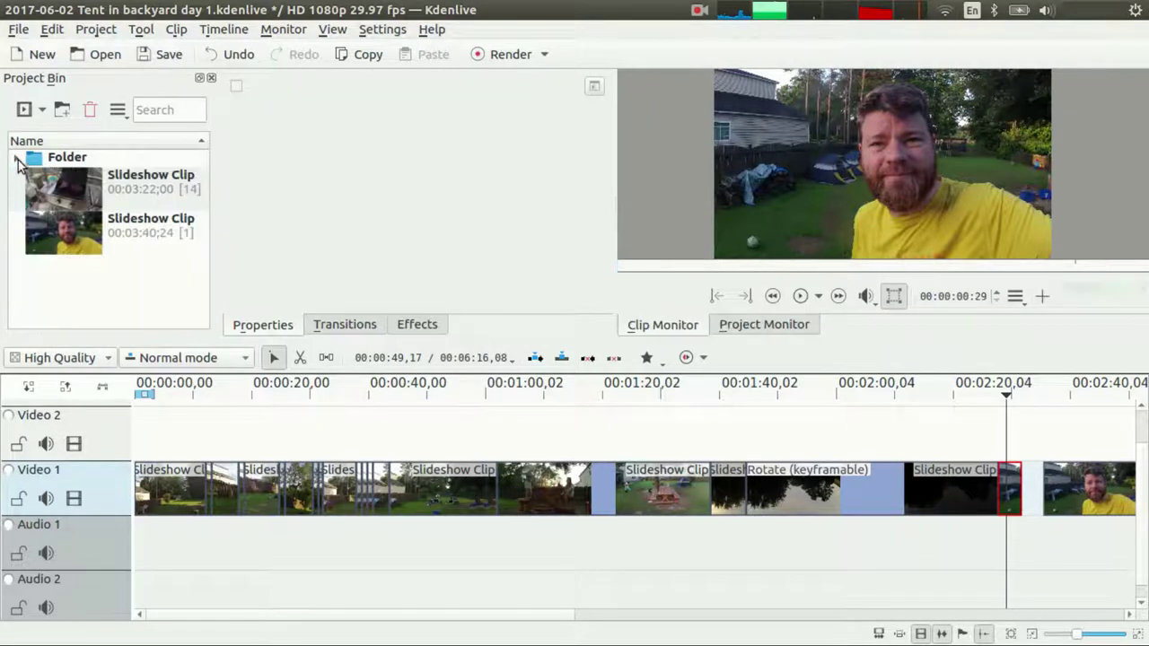
left_click(42, 110)
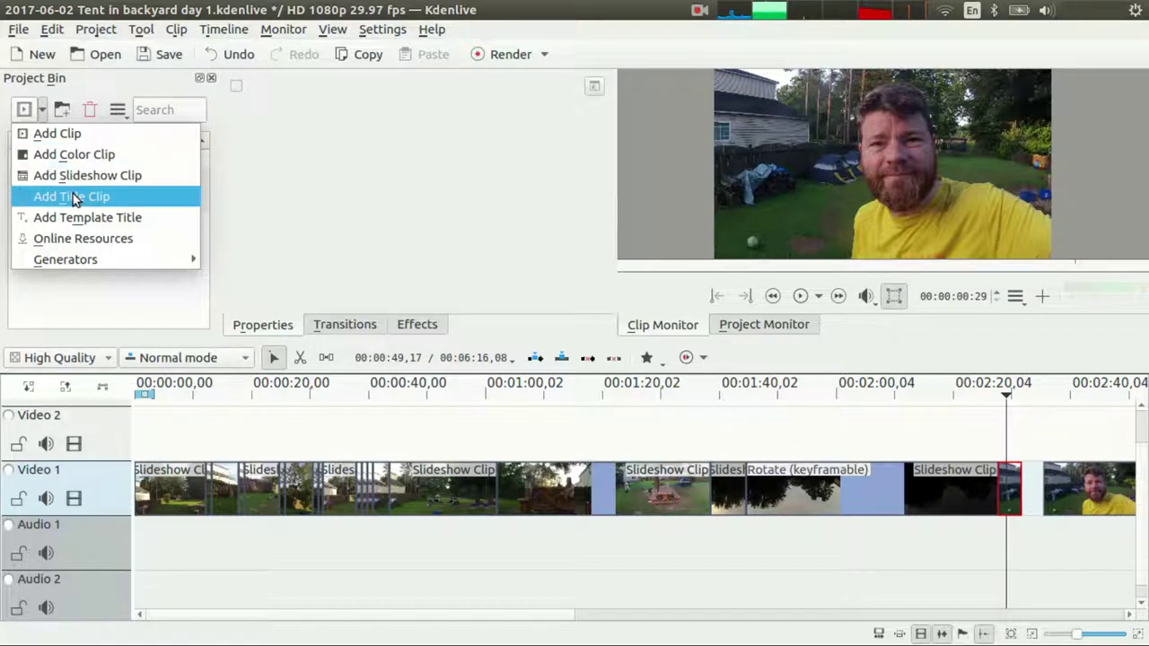
left_click(44, 115)
left_click(44, 115)
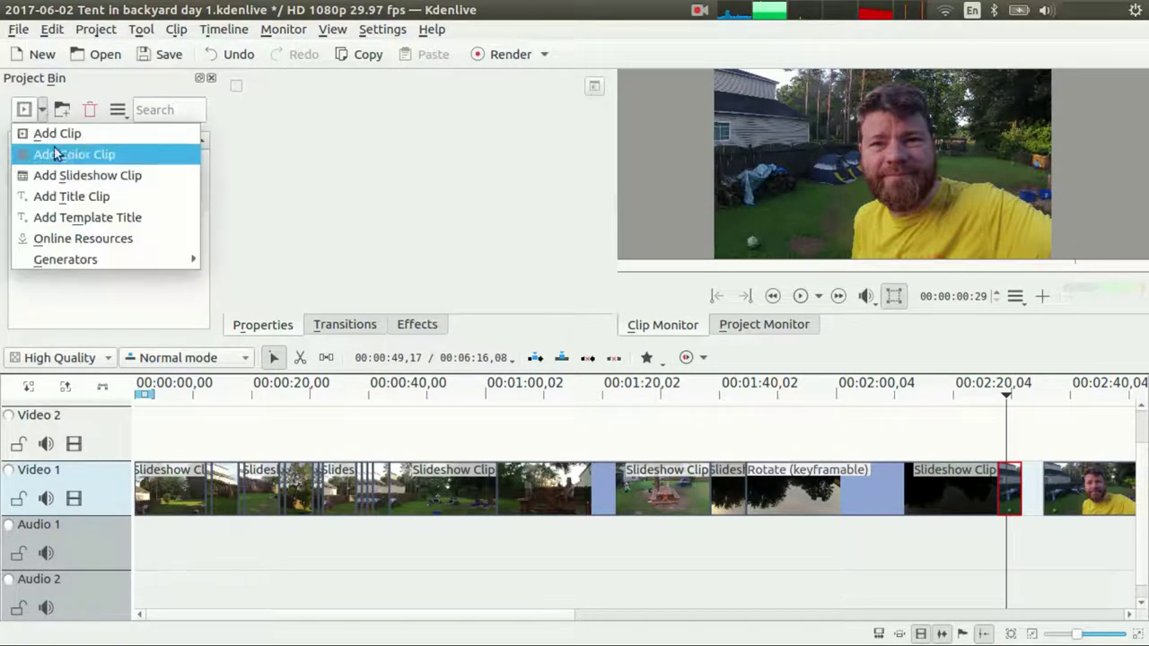
left_click(61, 197)
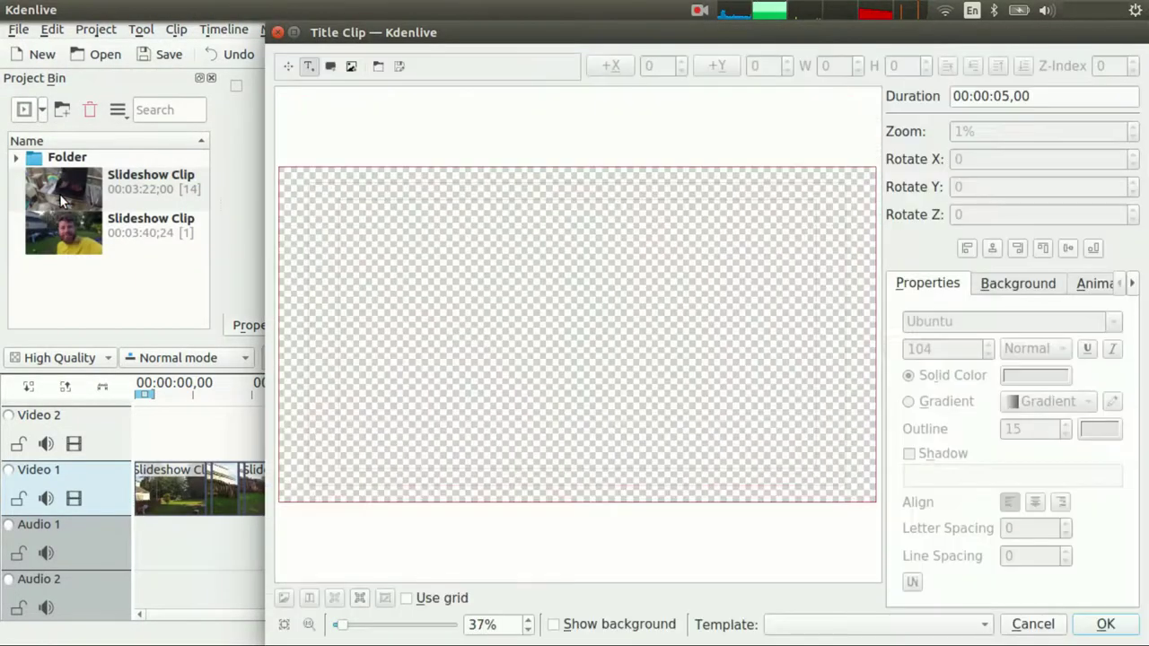
left_click(554, 625)
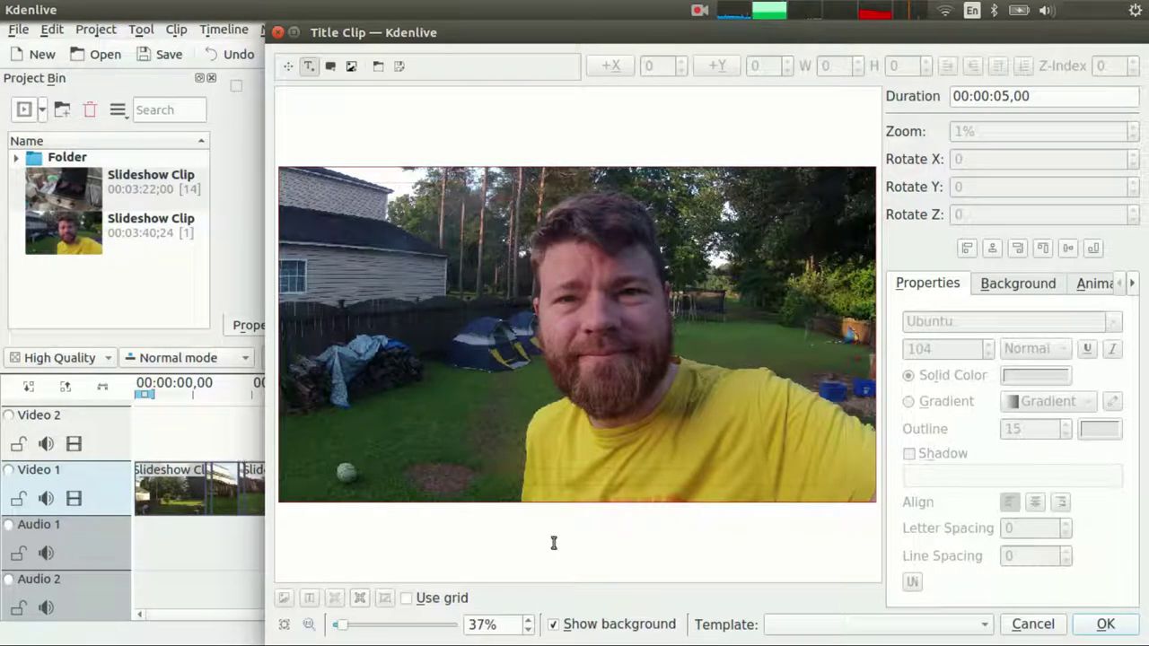
- Add the four-line text "Next Morning / after / sleeping / ------------->" beside the man in the frame and accept the title
left_click(315, 214)
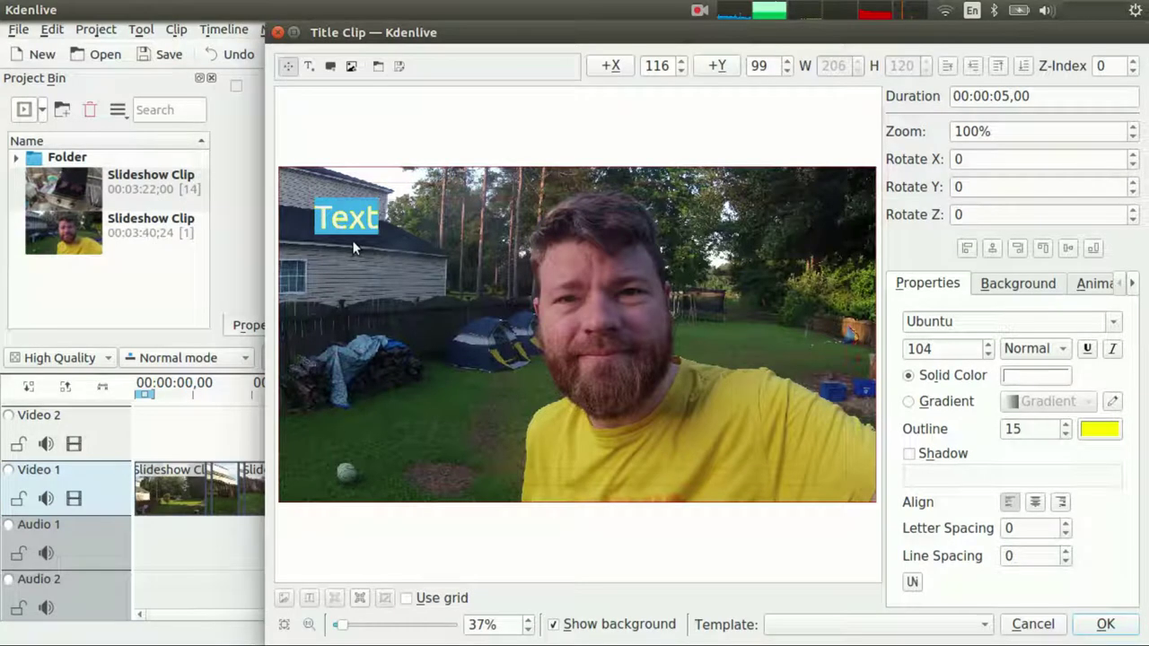
type("Next")
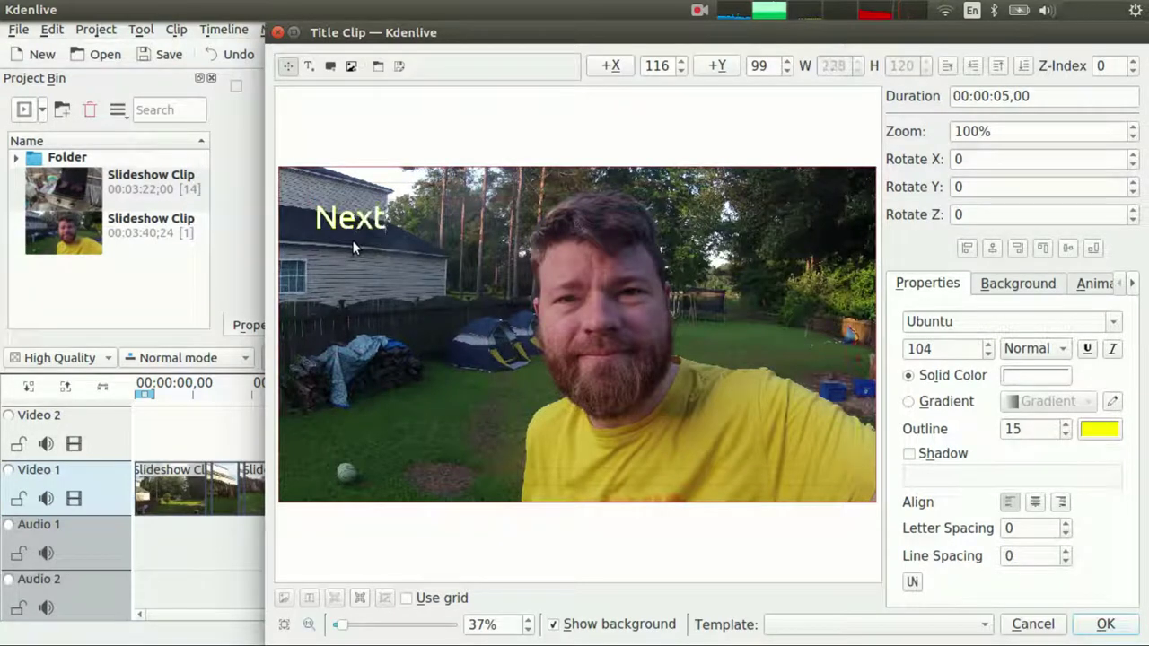
type(" Morning")
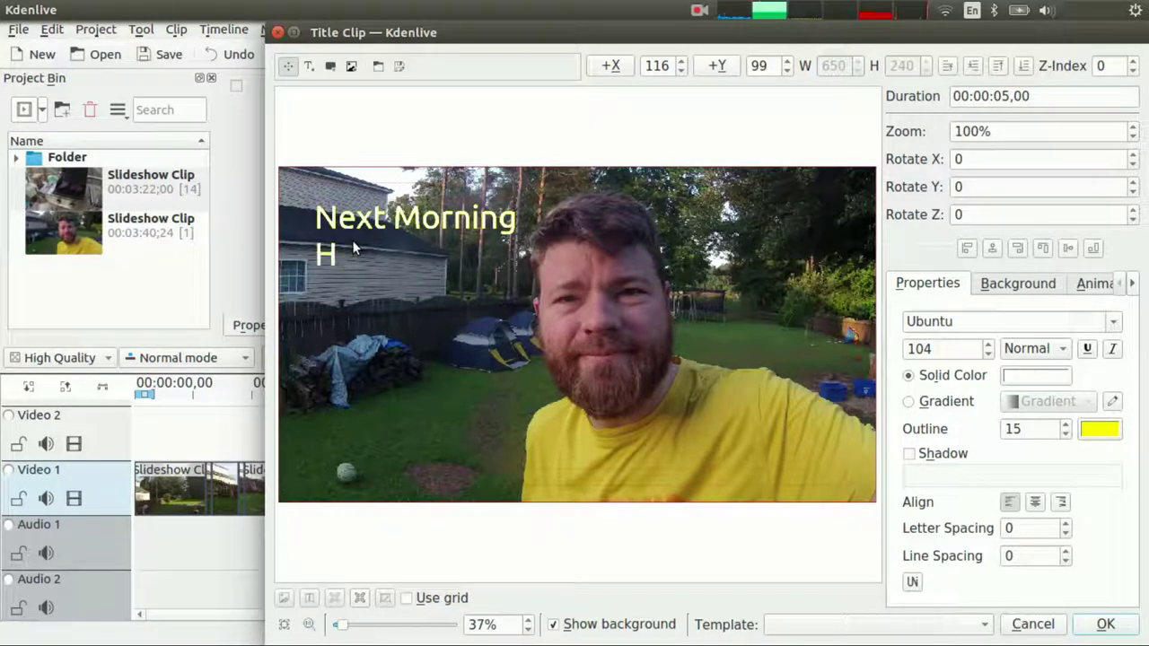
type("after")
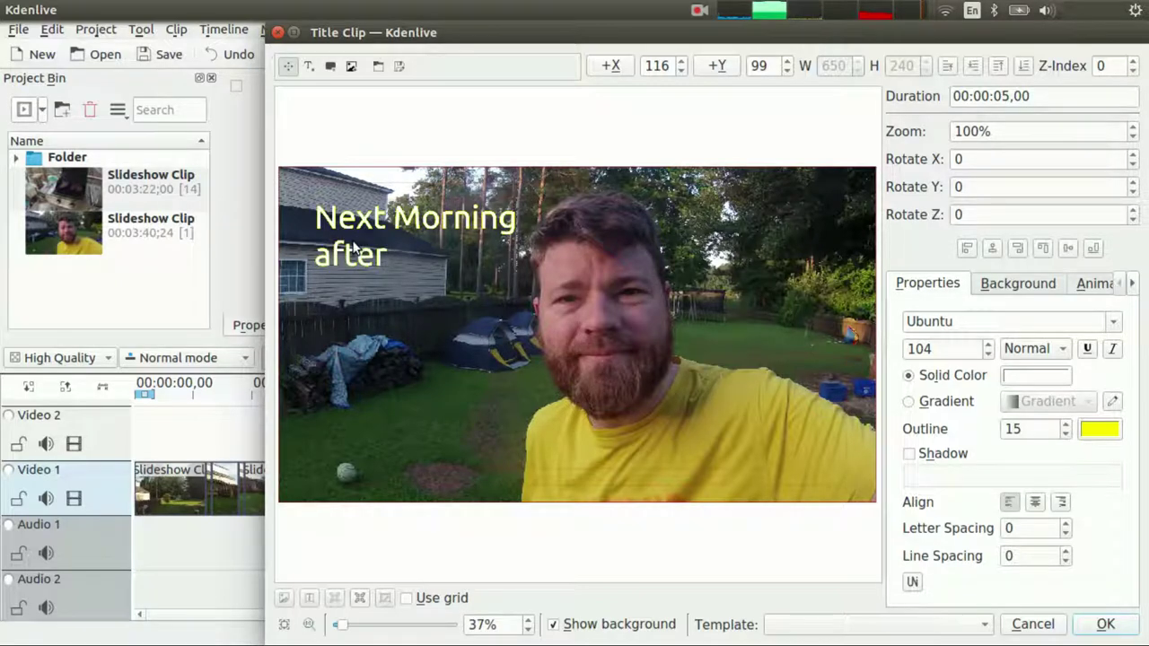
key("Return")
type("sp")
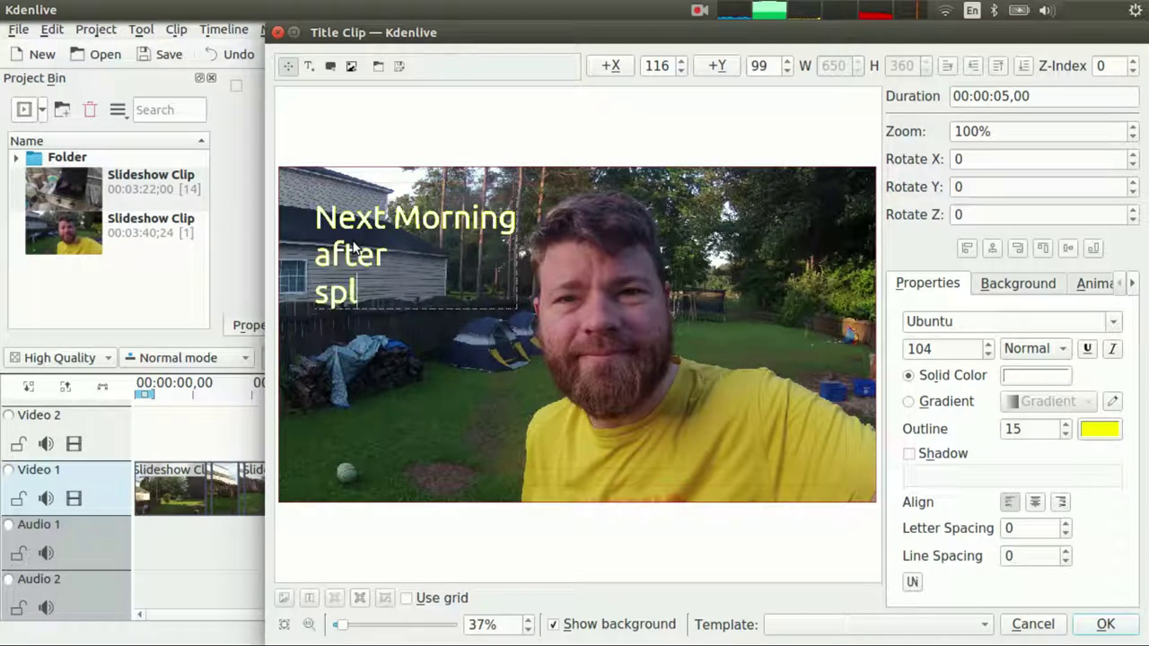
key("BackSpace")
type("lee")
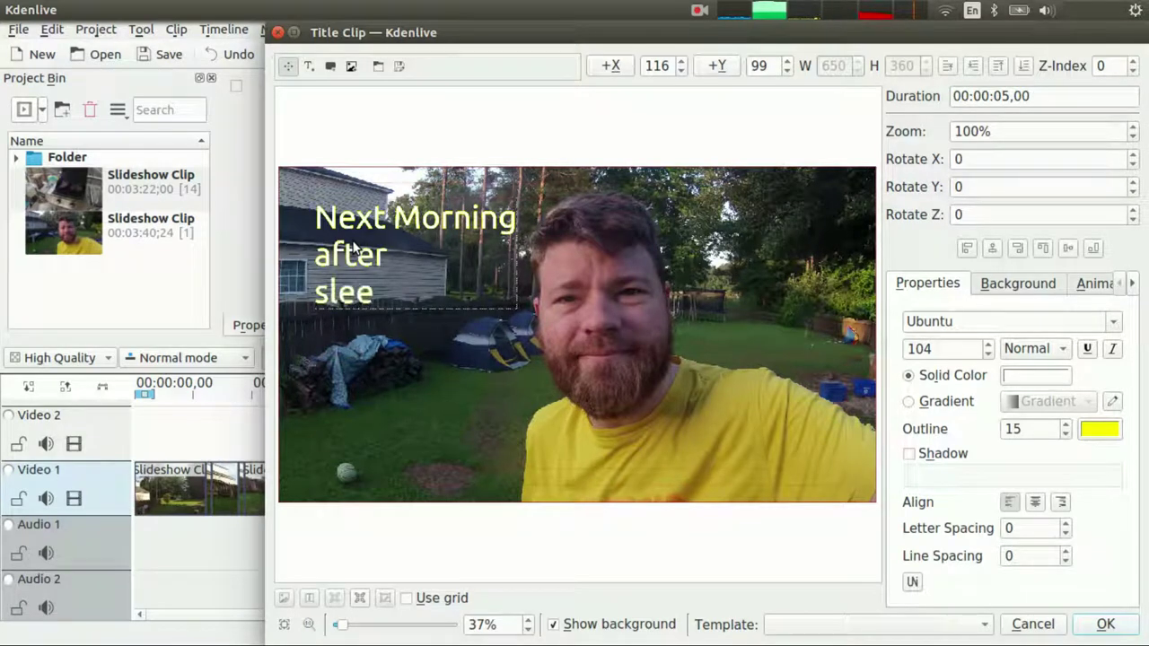
type("ping")
key("Escape")
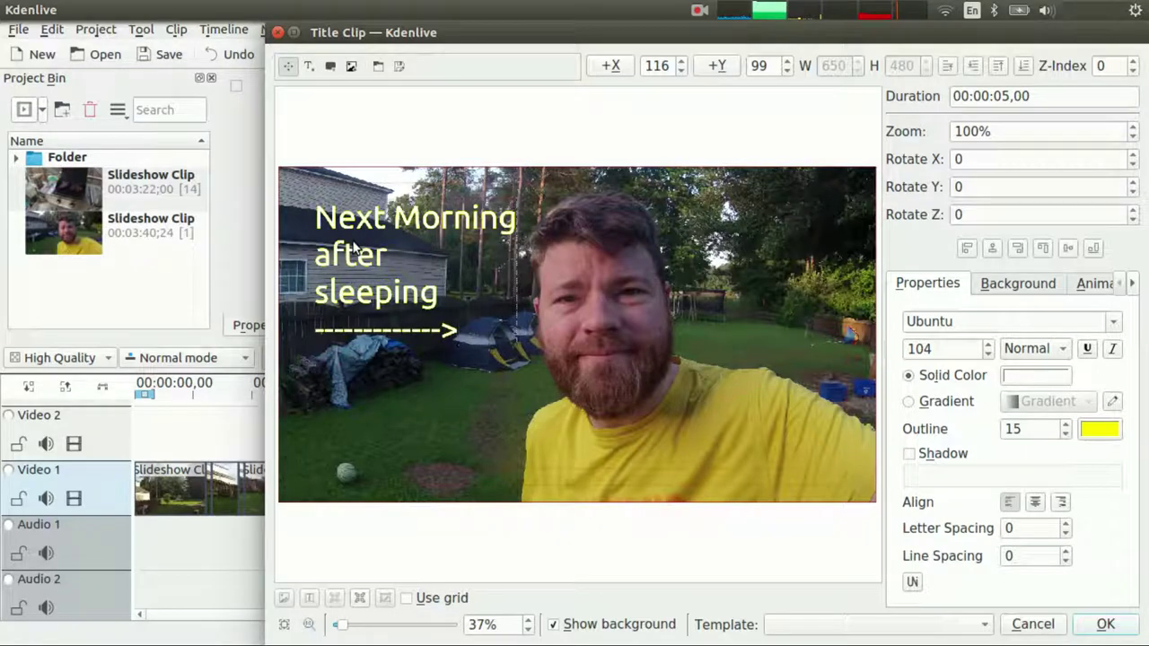
left_click(1103, 624)
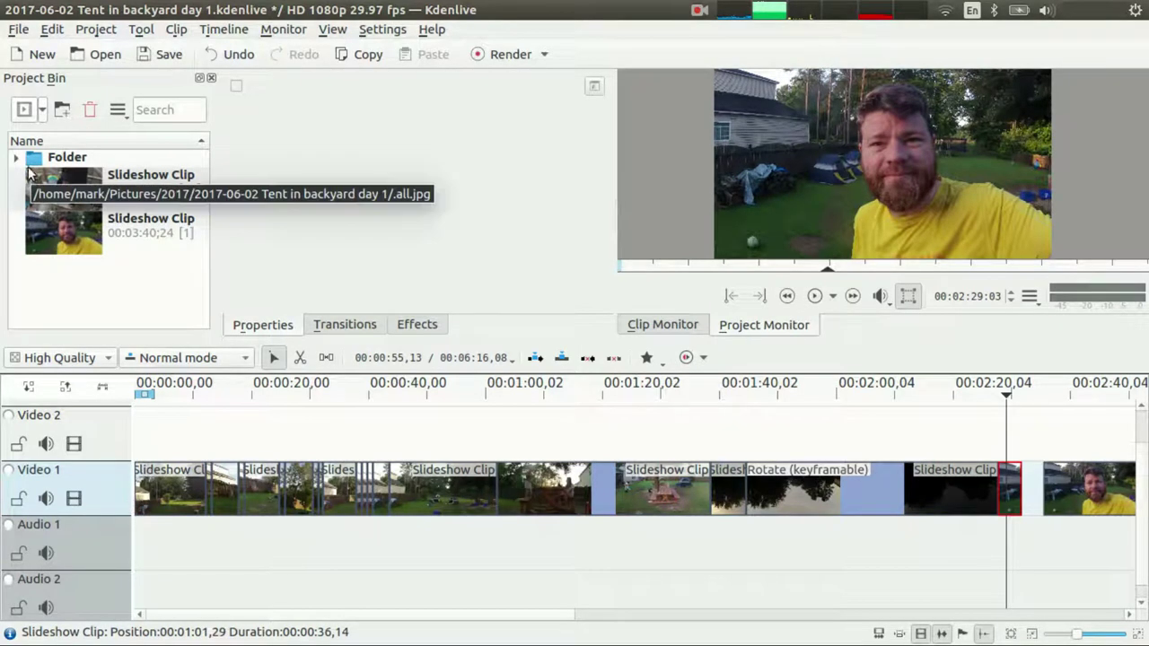
- Place the new title clip on Video 2 directly above the still image, starting at 00:02:27,20 and matching its length
left_click(16, 159)
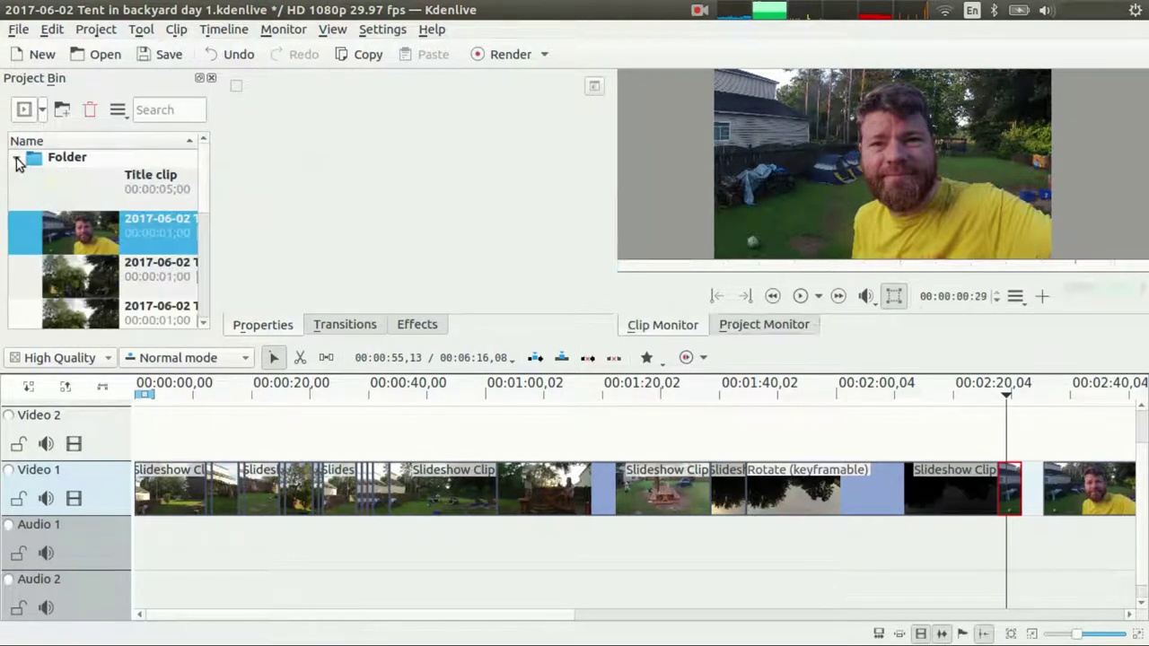
left_click(59, 177)
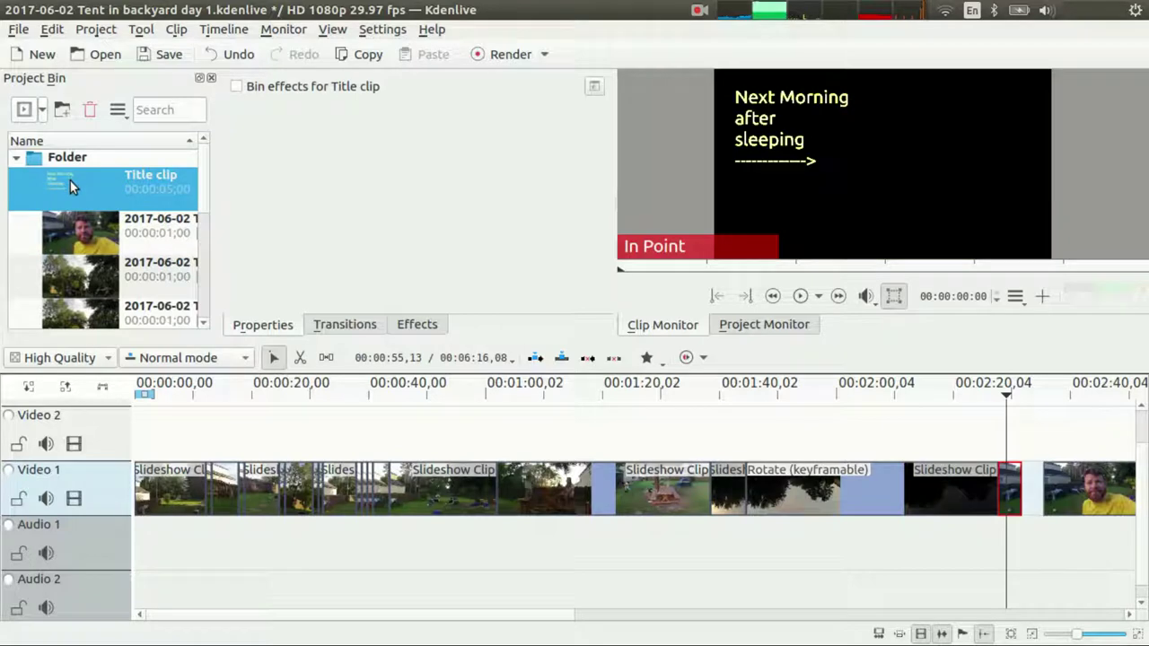
left_click_drag(70, 180, 1025, 442)
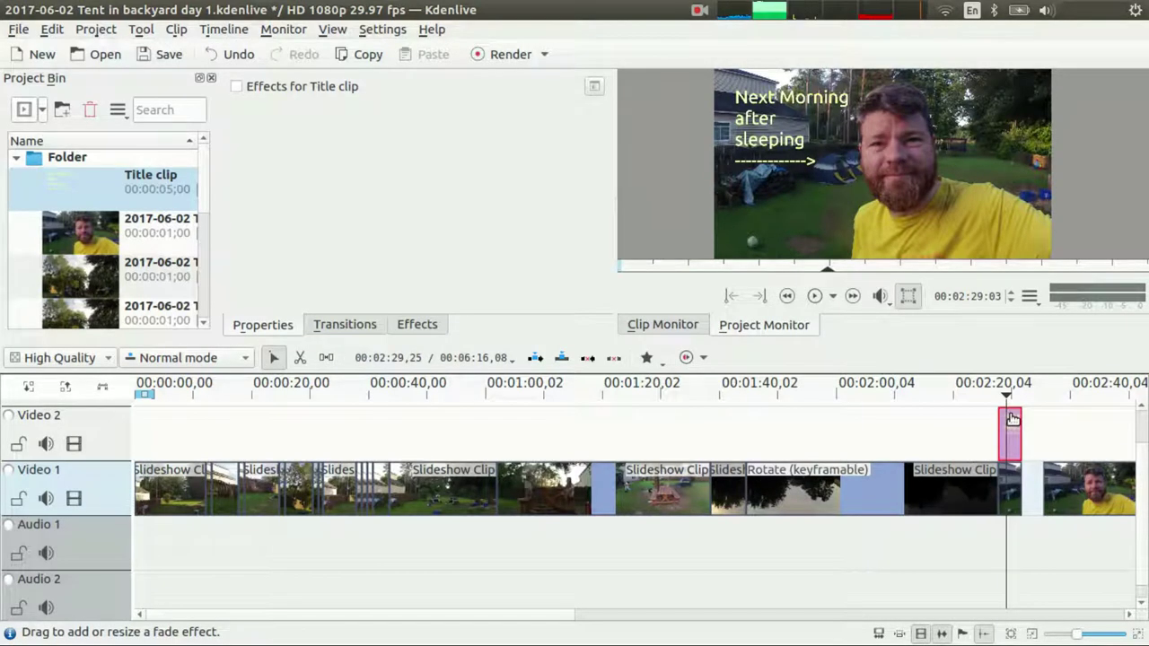
- Give the title clip a fade-in of 00:00:01,05 and a fade-out, and play the section to check it
left_click_drag(1011, 420, 1016, 419)
left_click(1137, 634)
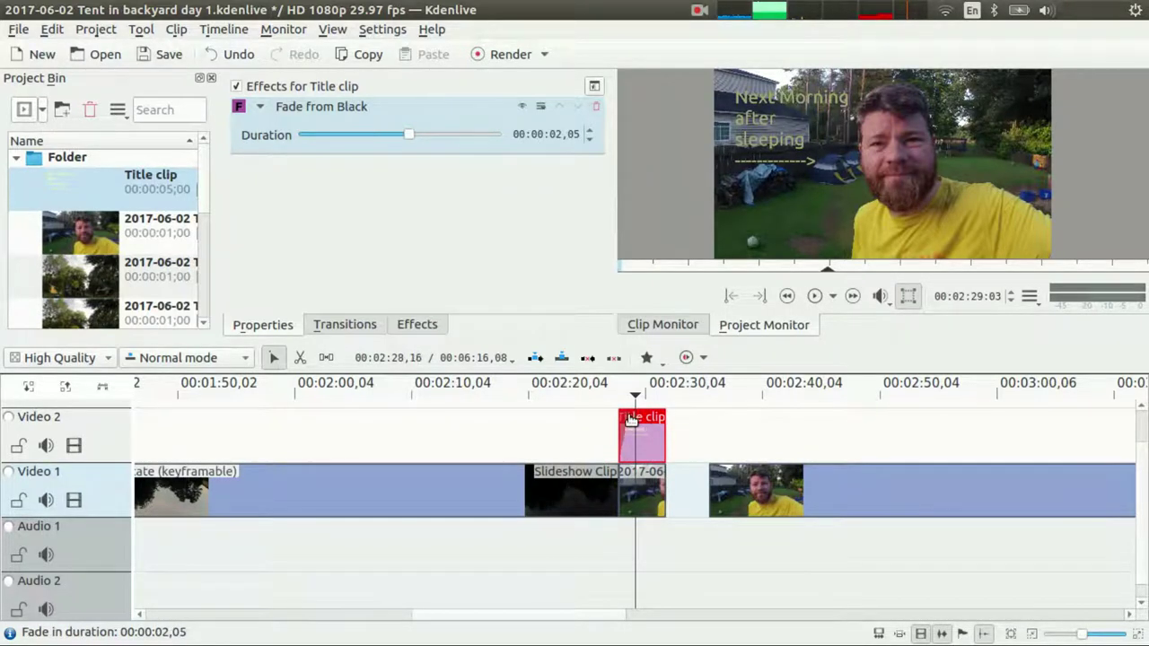
left_click_drag(634, 418, 631, 417)
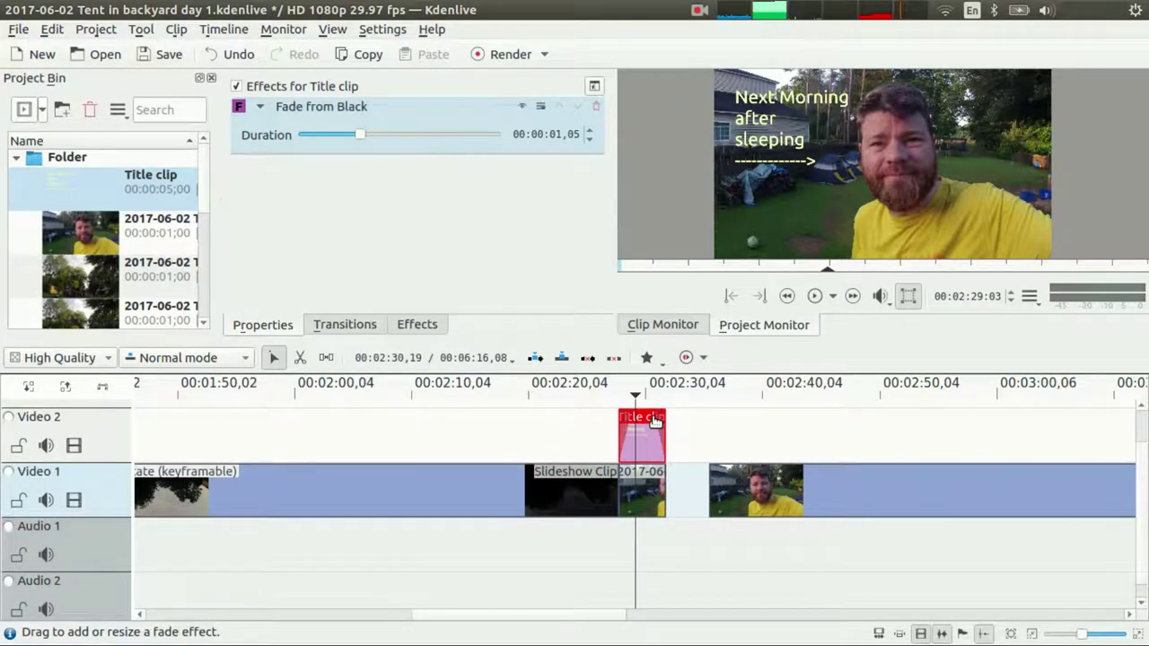
left_click_drag(654, 422, 633, 420)
left_click(611, 437)
key("space")
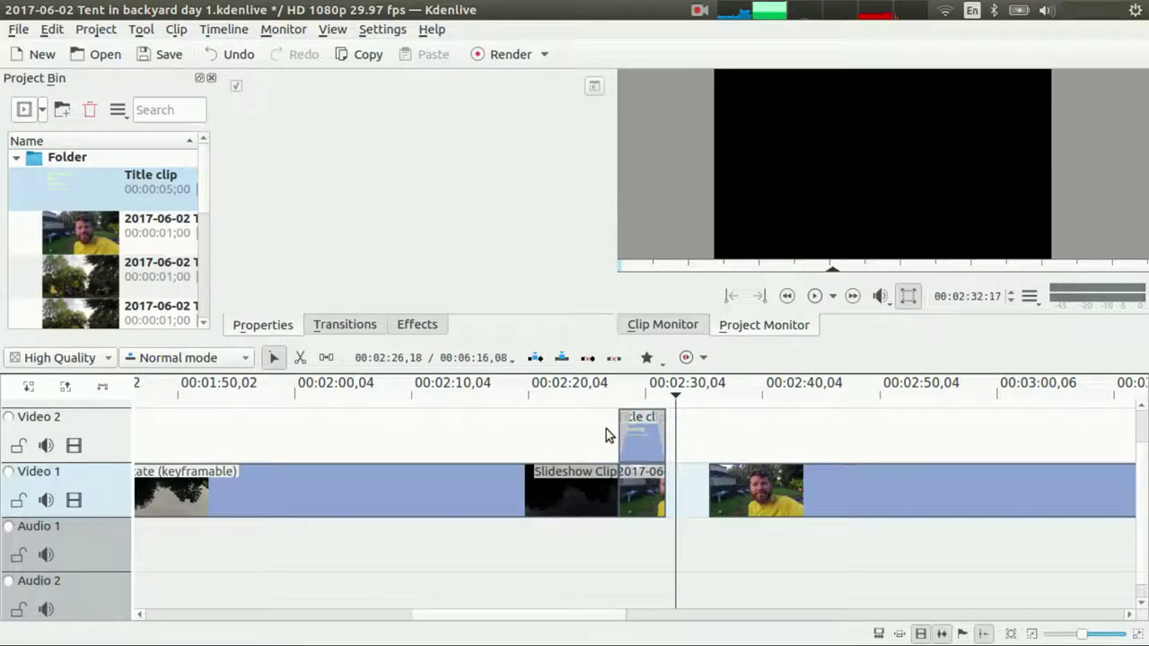
- Move the morning slideshow clip on Video 1 against the end of the titled still image and play the section
left_click(820, 490)
left_click_drag(820, 490, 777, 491)
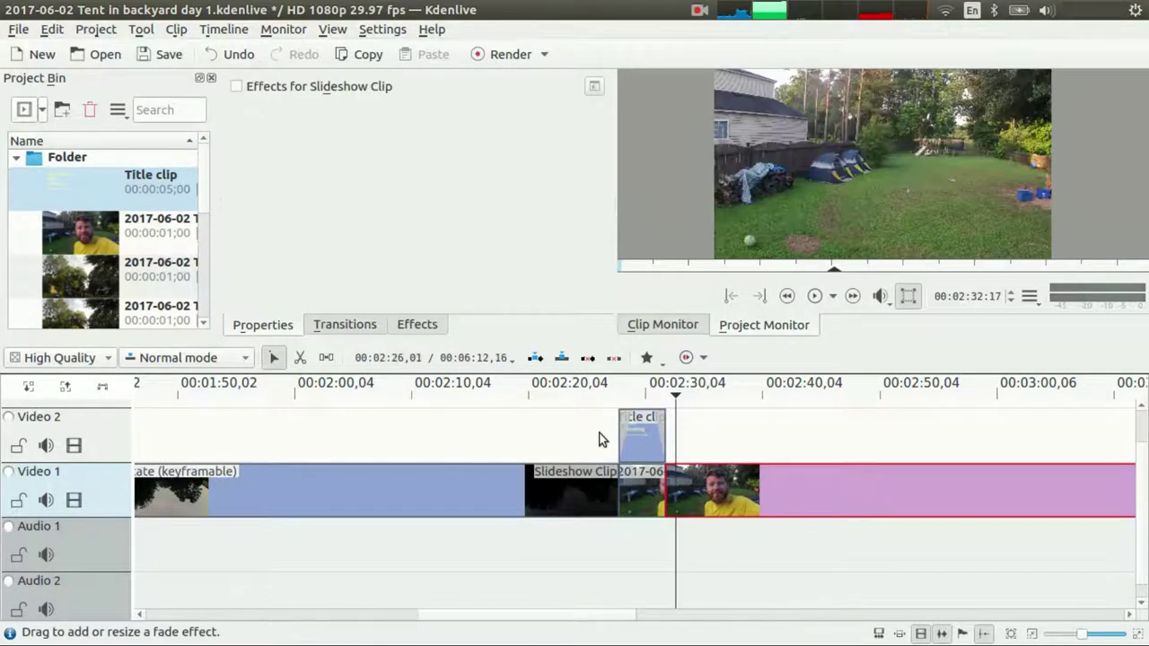
left_click(601, 440)
key("space")
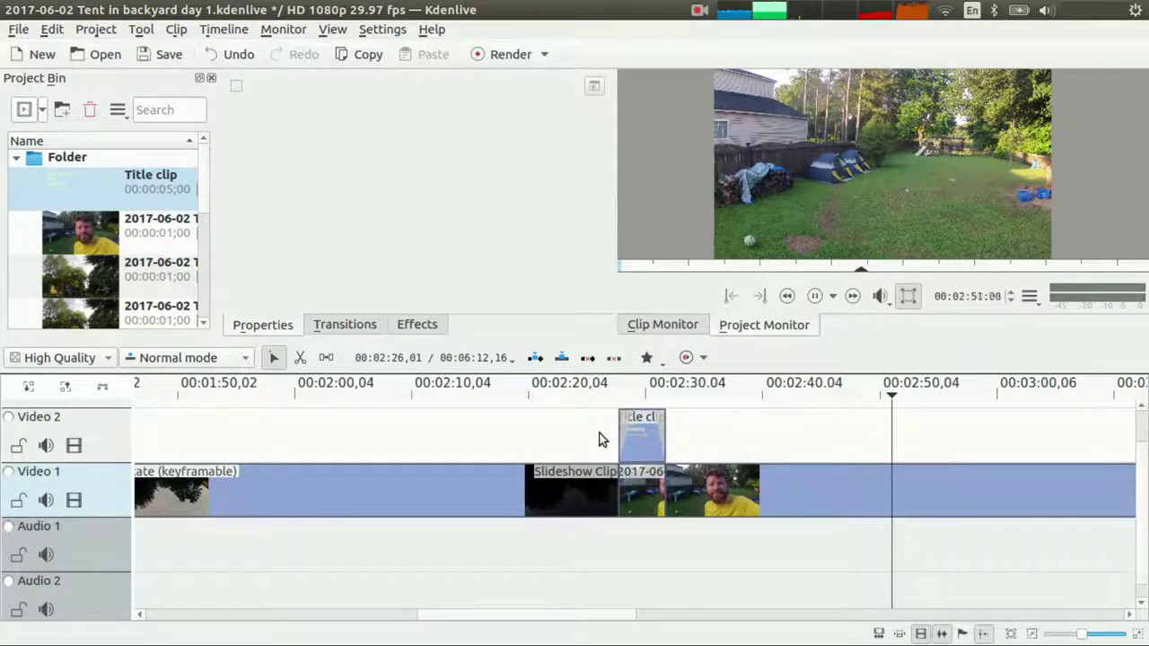
- Extract the frame at 00:02:57:14 to the project as "2017-06-02 Tent in backyard day 1-f5320.png"
left_click(1030, 635)
left_click(1031, 635)
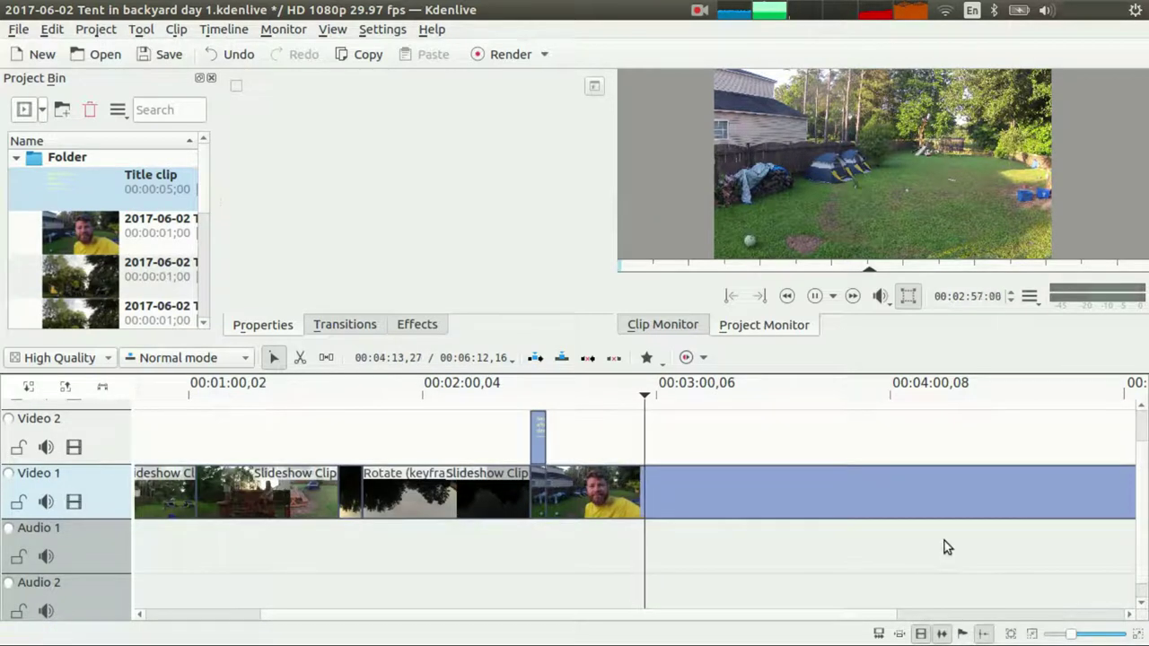
key("space")
key("space")
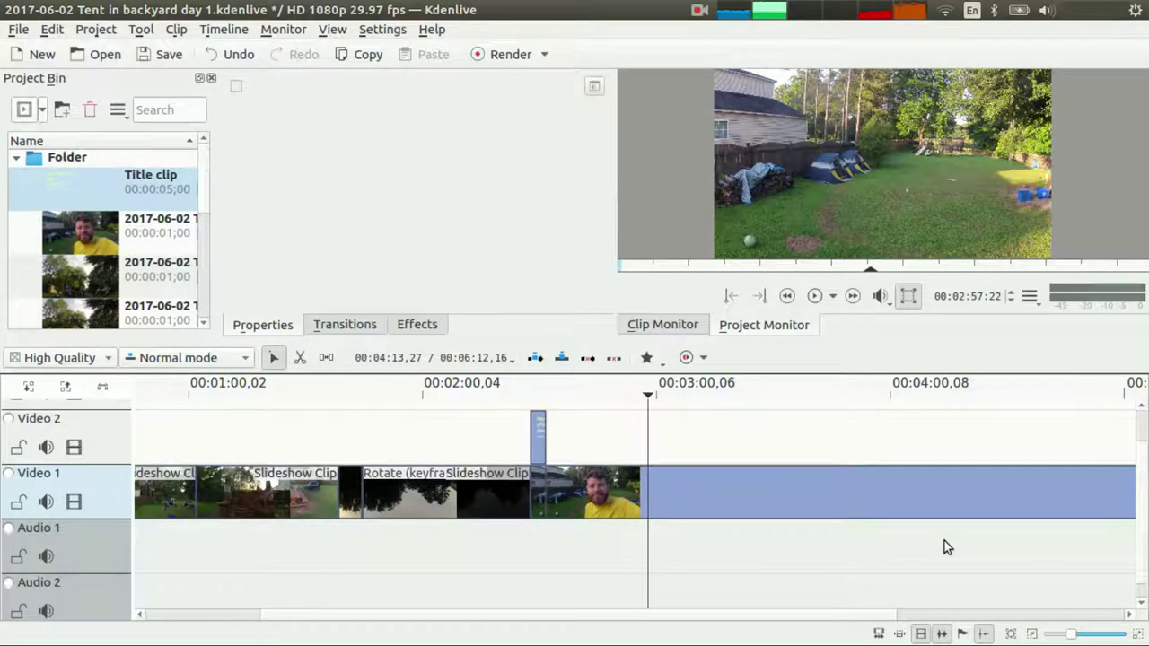
key("Left")
key("Left")
key("Left")
key("Left")
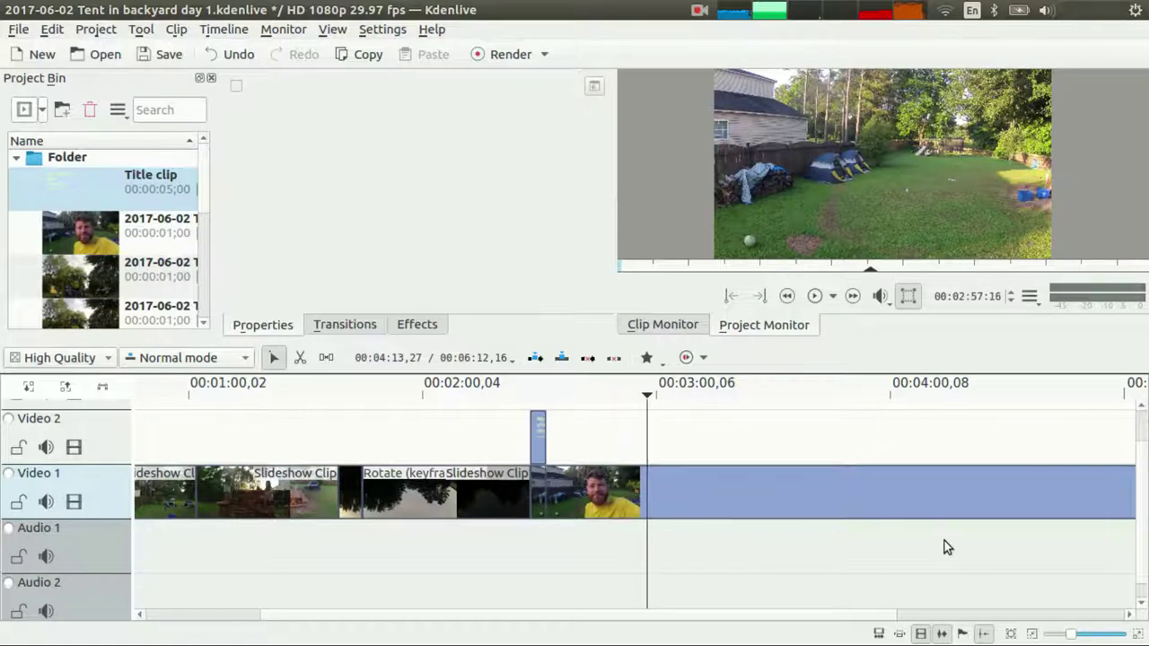
key("Left")
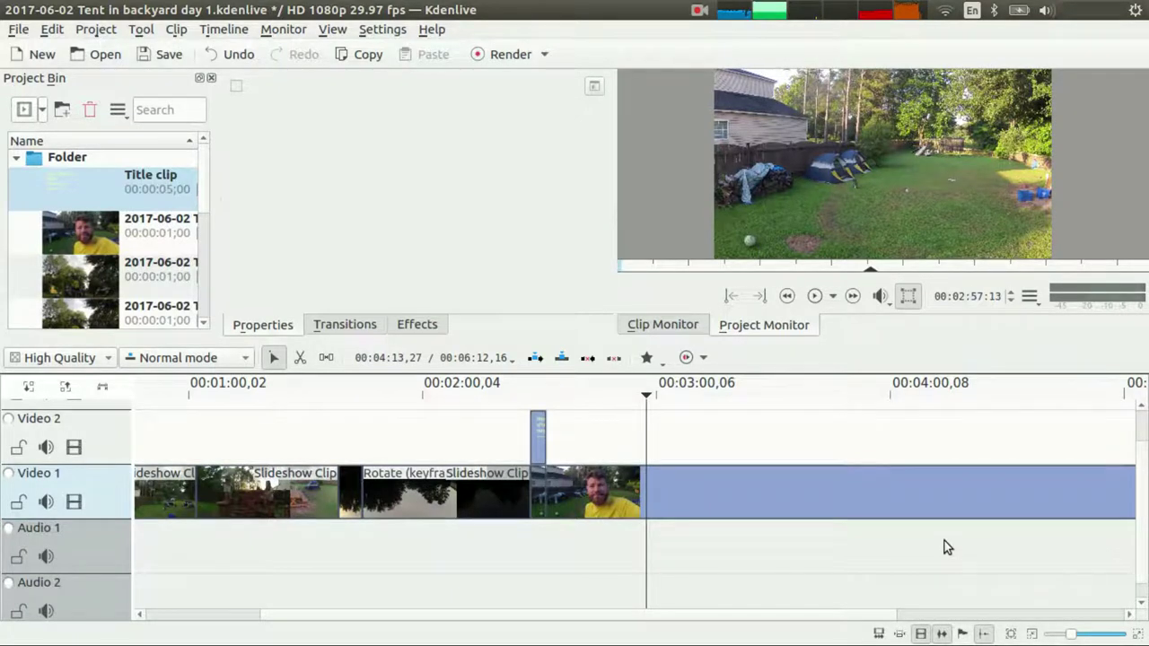
right_click(847, 189)
left_click(904, 275)
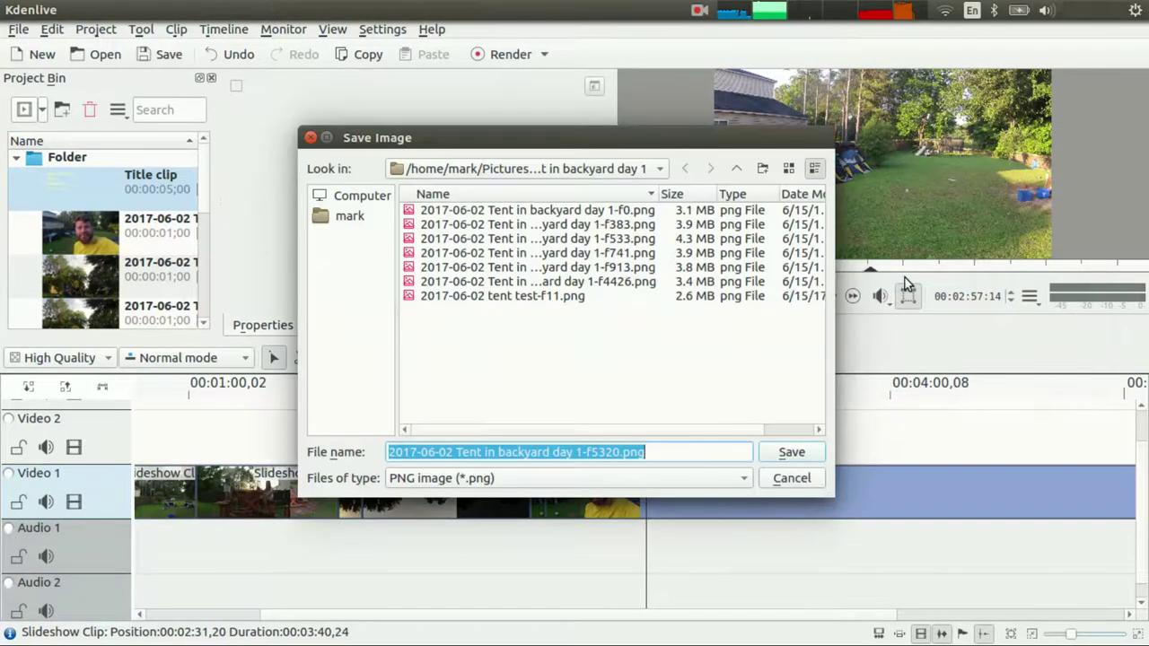
key("Return")
- Split the morning slideshow at 00:02:57:14 and insert the extracted still at the cut, with the remaining footage directly after it
left_click(703, 485)
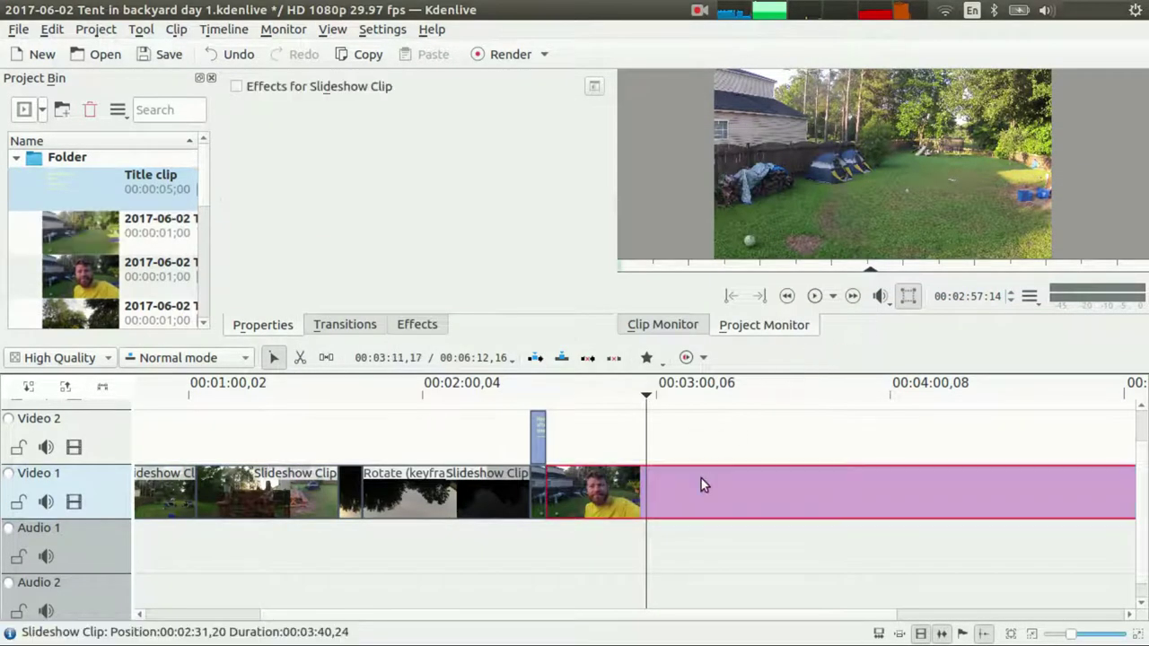
key("shift+r")
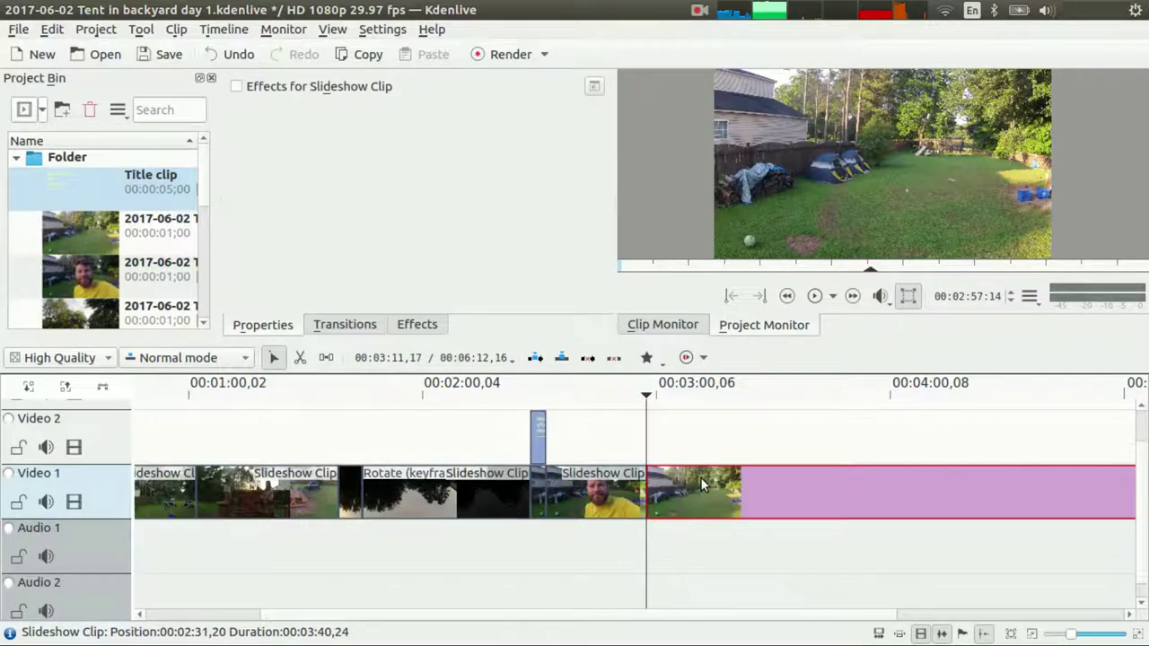
left_click_drag(701, 481, 735, 487)
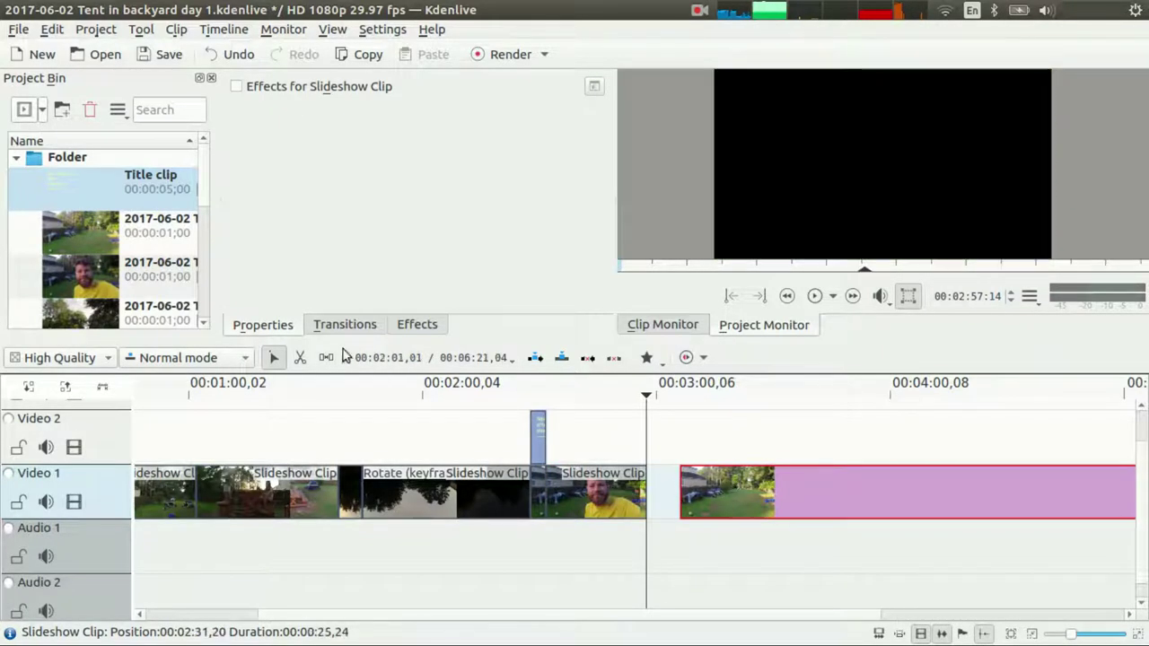
left_click(79, 235)
left_click_drag(79, 235, 656, 494)
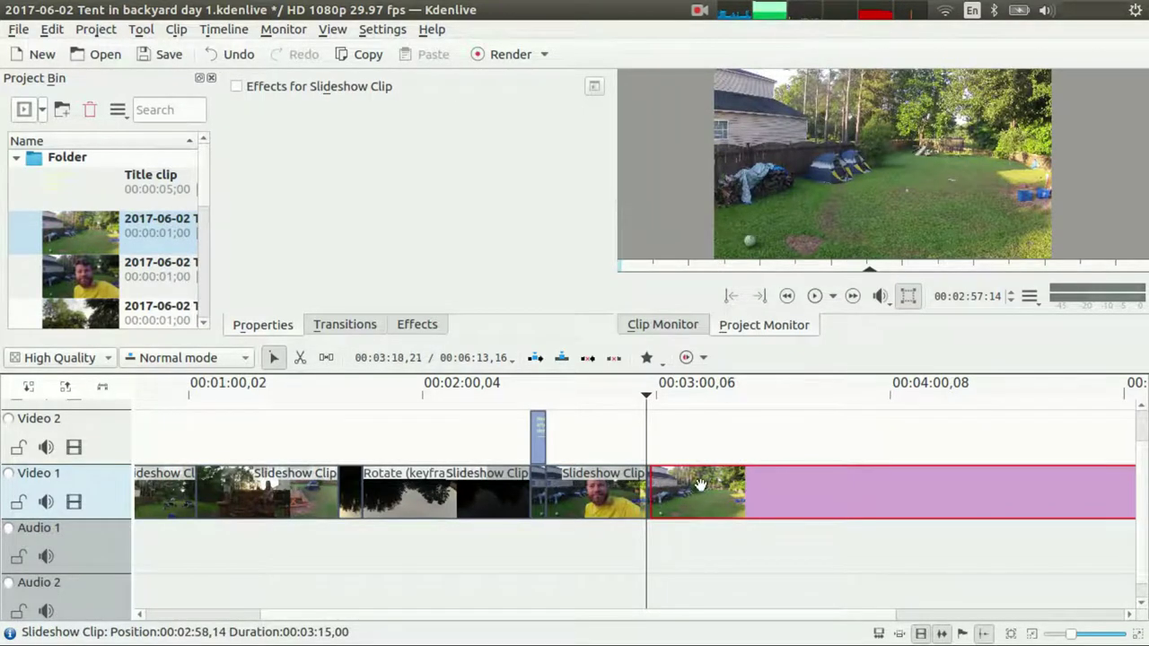
- Extract the frame at 00:02:59:27 to the project as "2017-06-02 Tent in backyard day 1-f5391.png"
key("space")
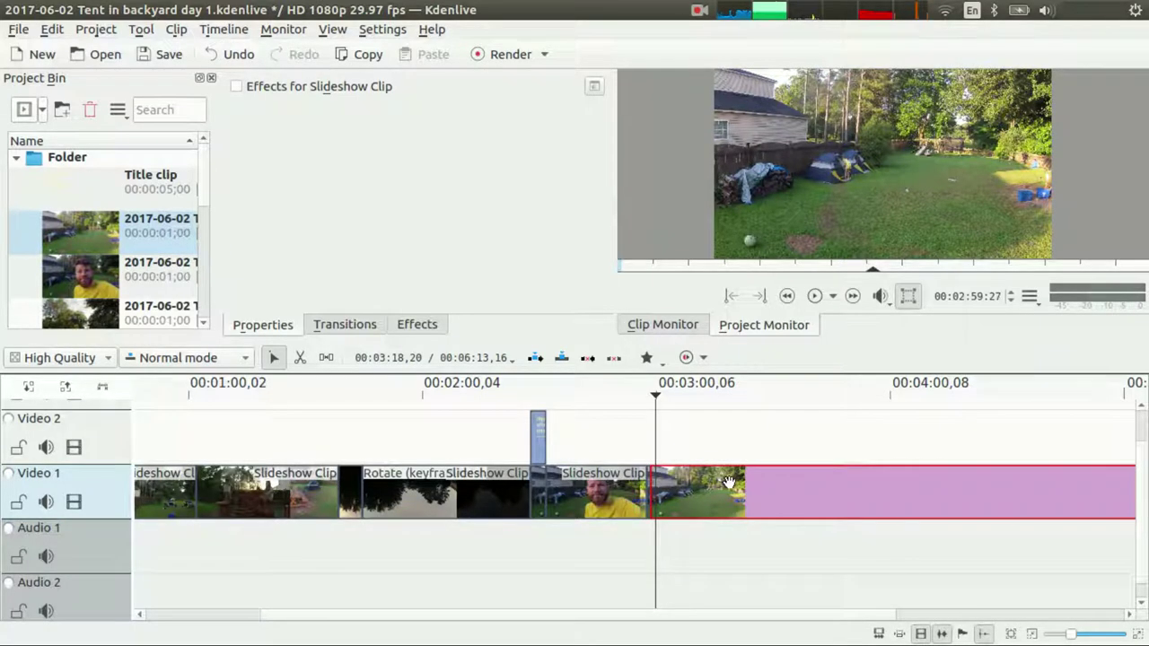
right_click(903, 189)
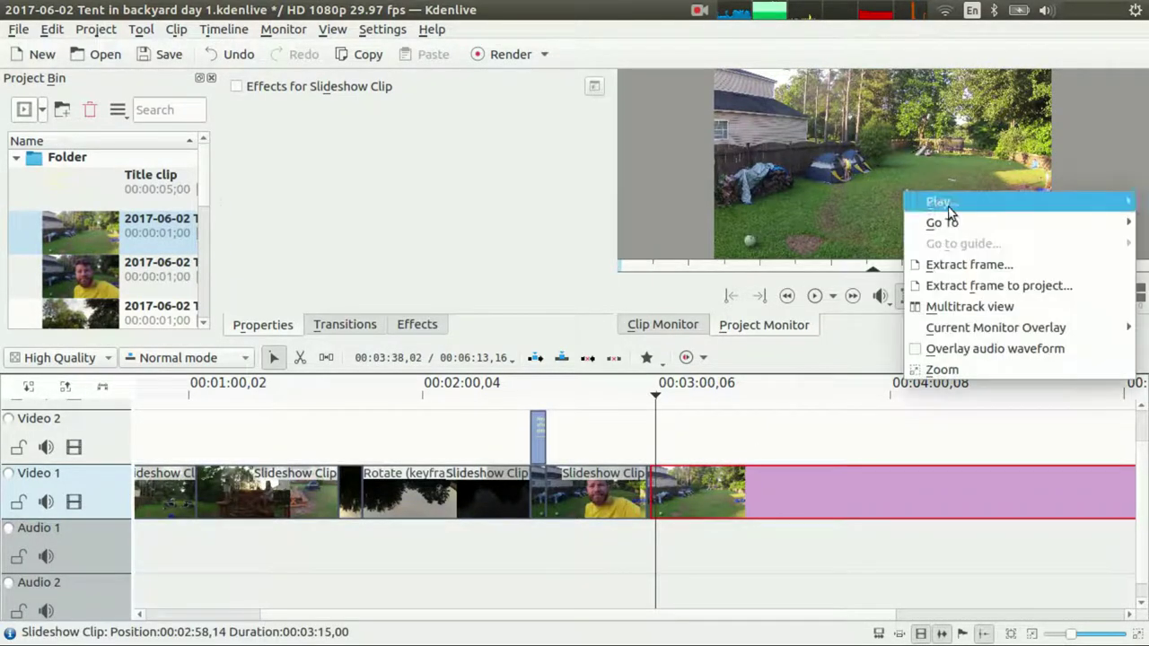
left_click(963, 287)
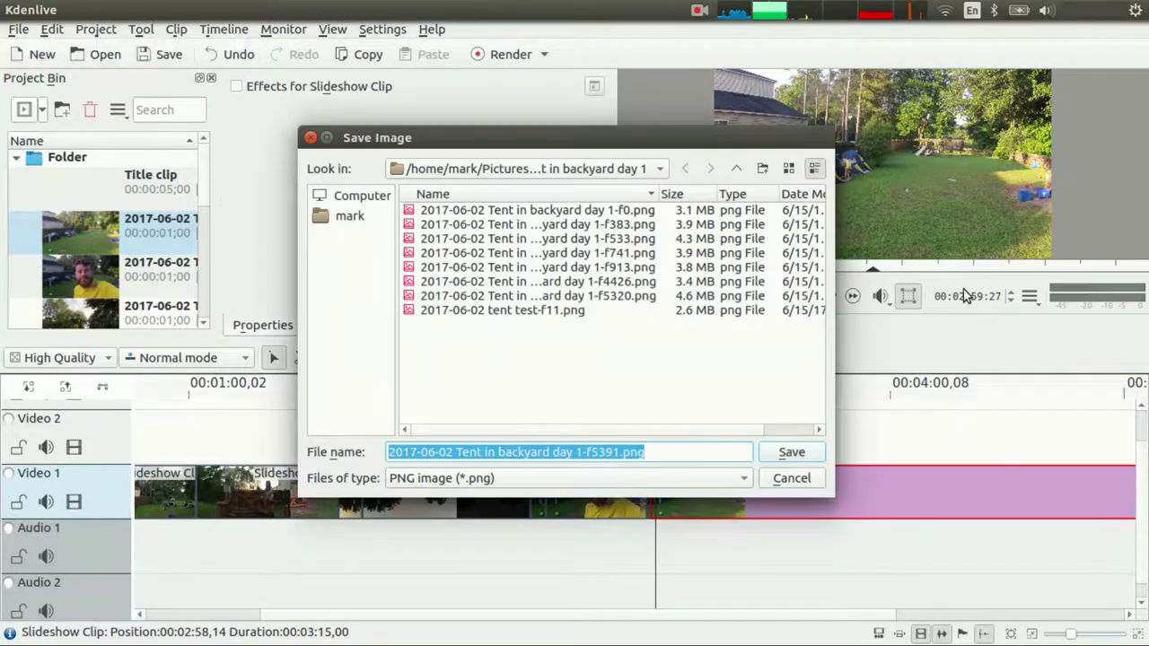
key("Return")
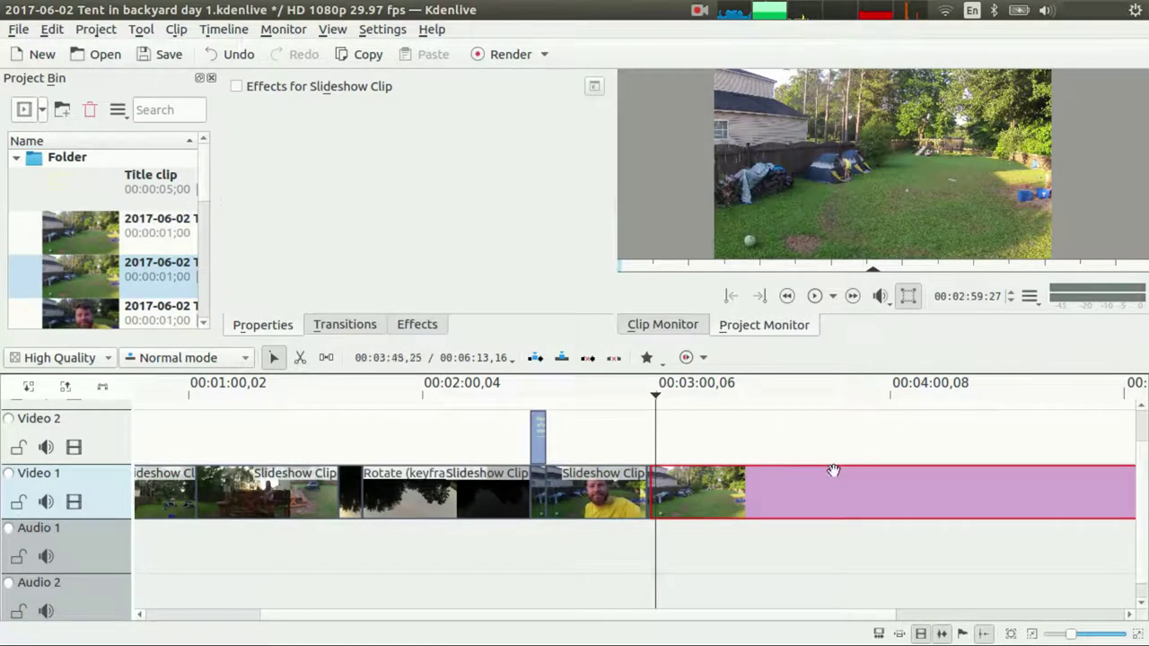
- Split the slideshow at 00:02:59:27, insert the newly extracted still there and close the gap before the remaining footage
left_click_drag(781, 489, 820, 488)
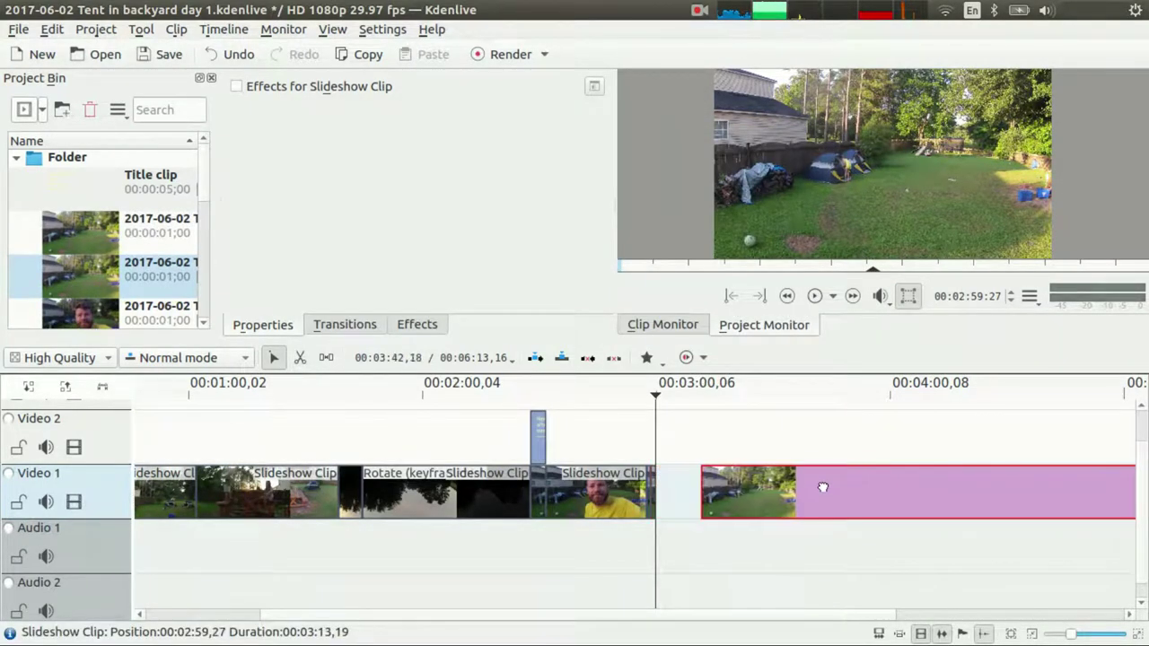
left_click_drag(94, 232, 662, 491)
left_click_drag(743, 485, 701, 483)
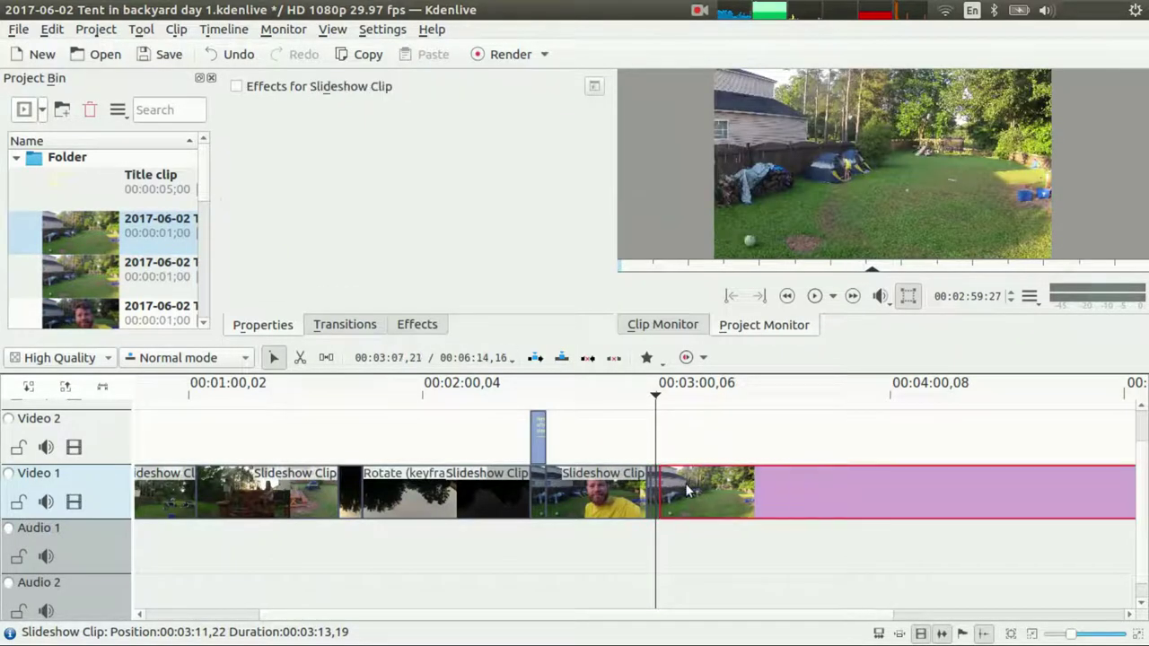
- Collapse the project bin folder, review the morning footage and split the slideshow clip at 00:03:19:05
key("space")
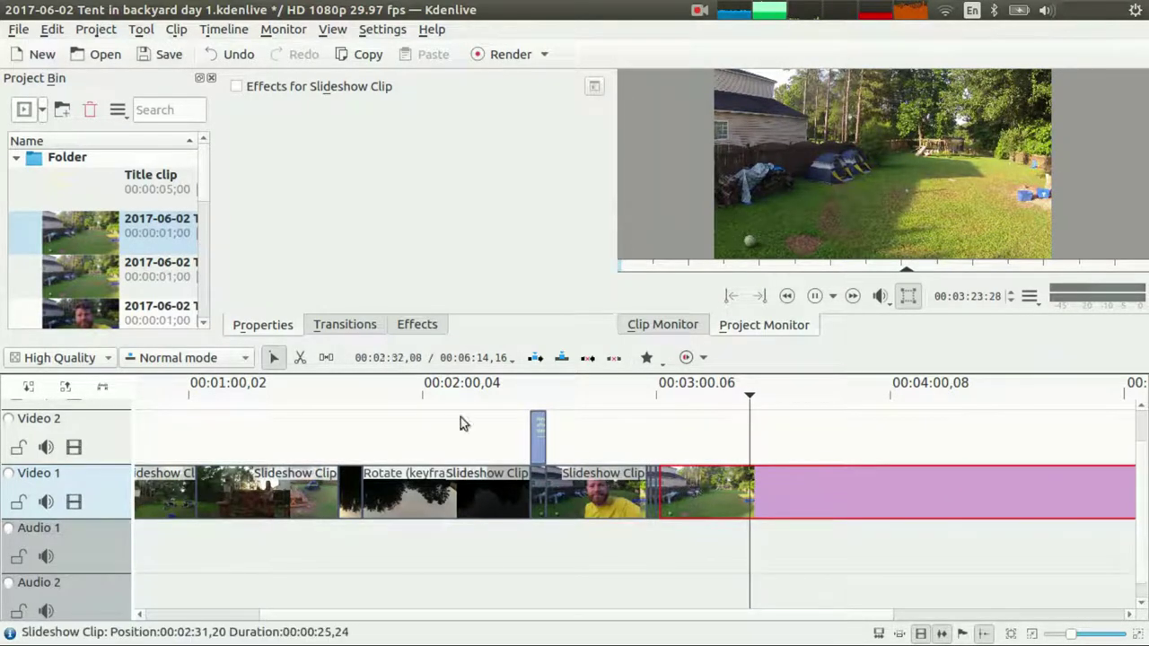
left_click(17, 158)
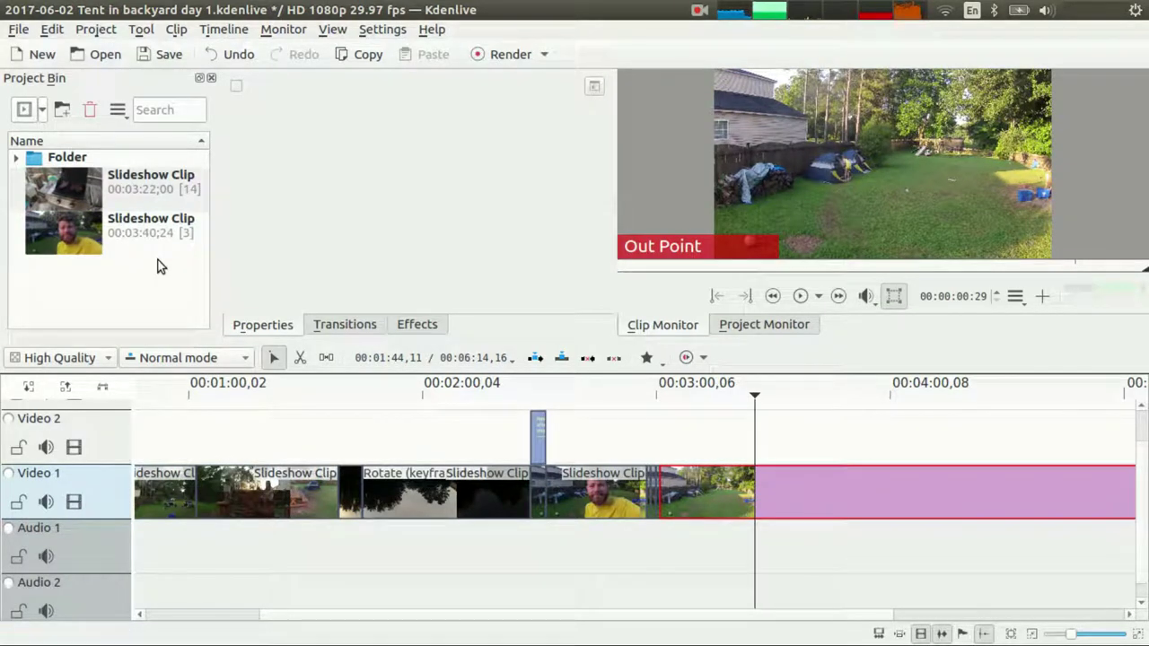
left_click(865, 496)
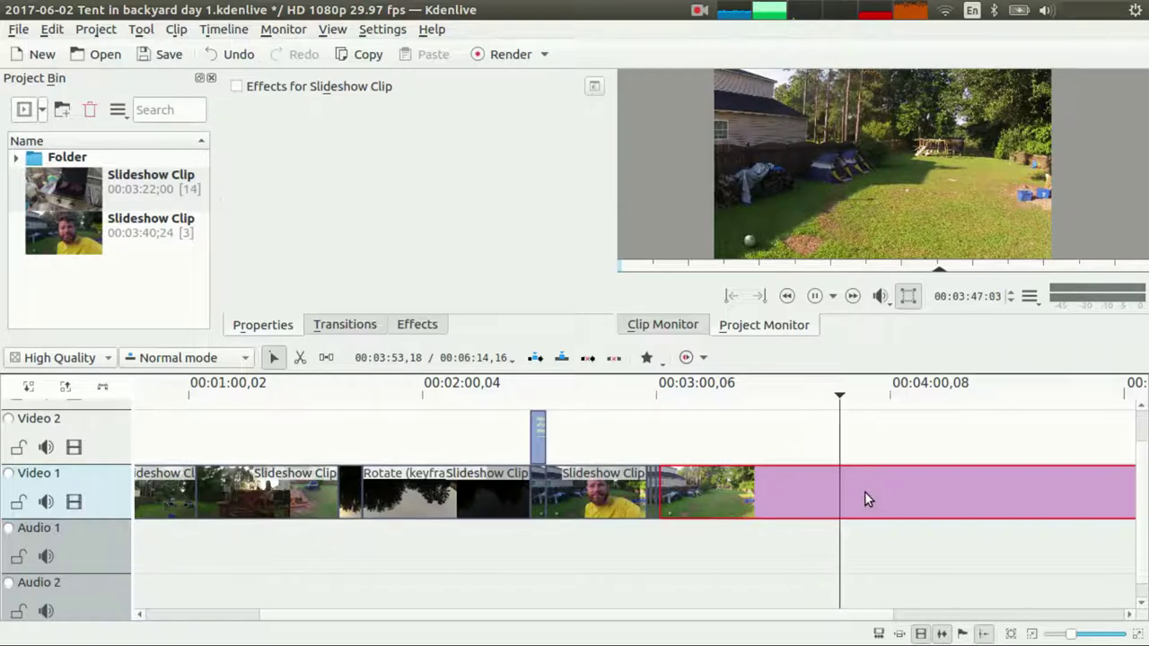
key("space")
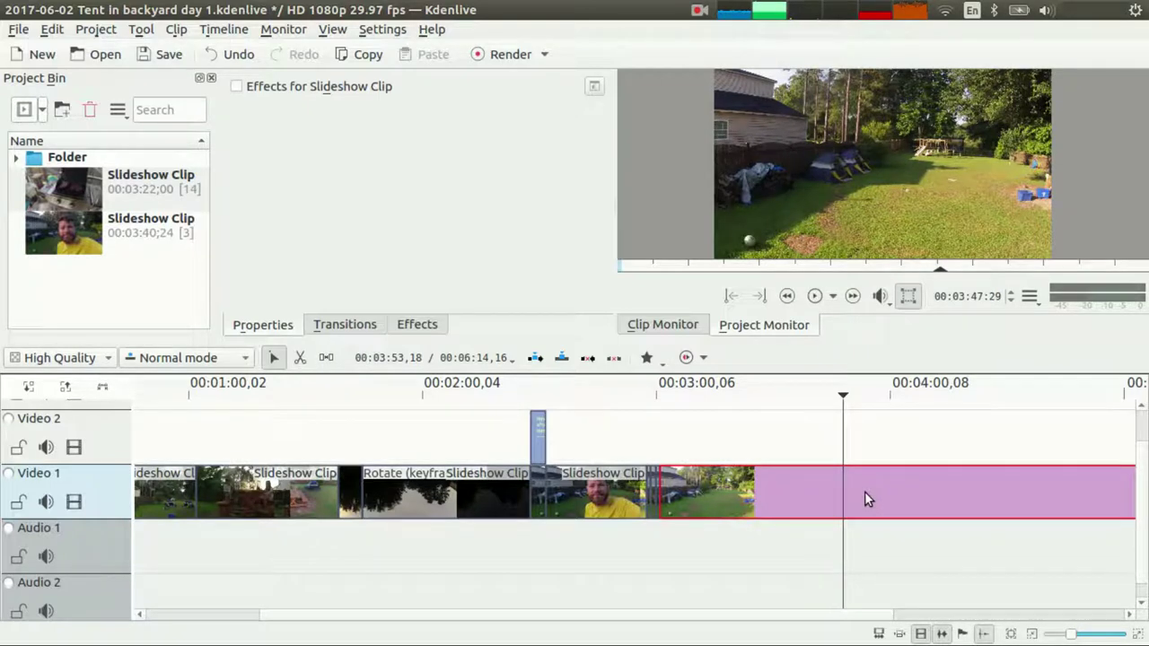
key("j")
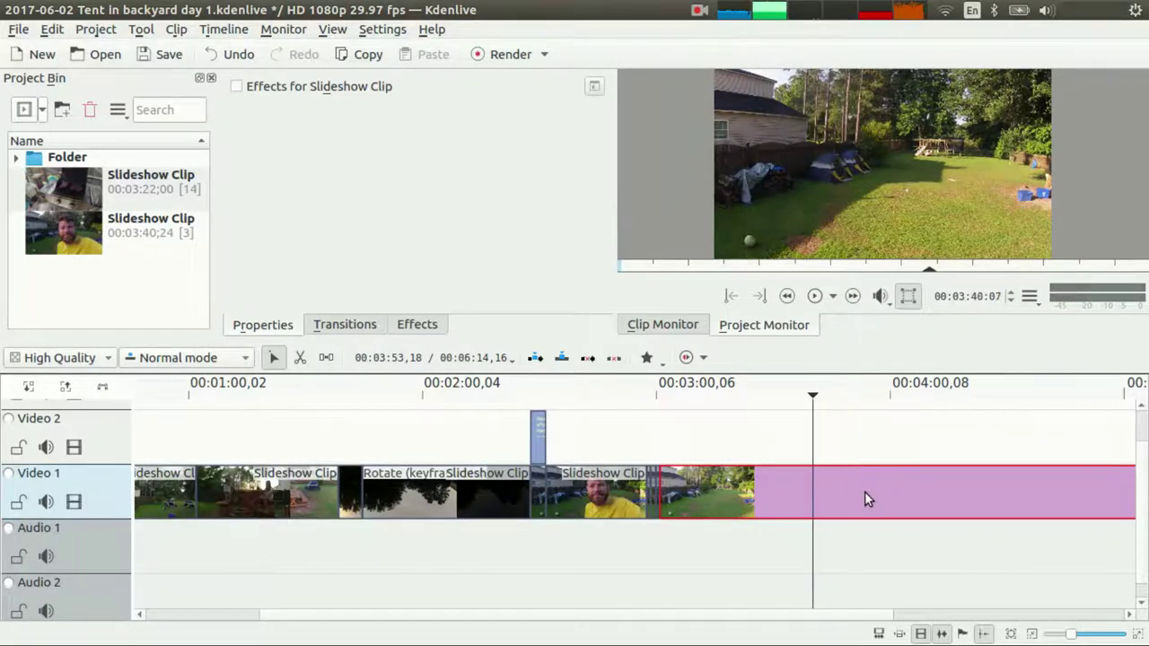
key("j")
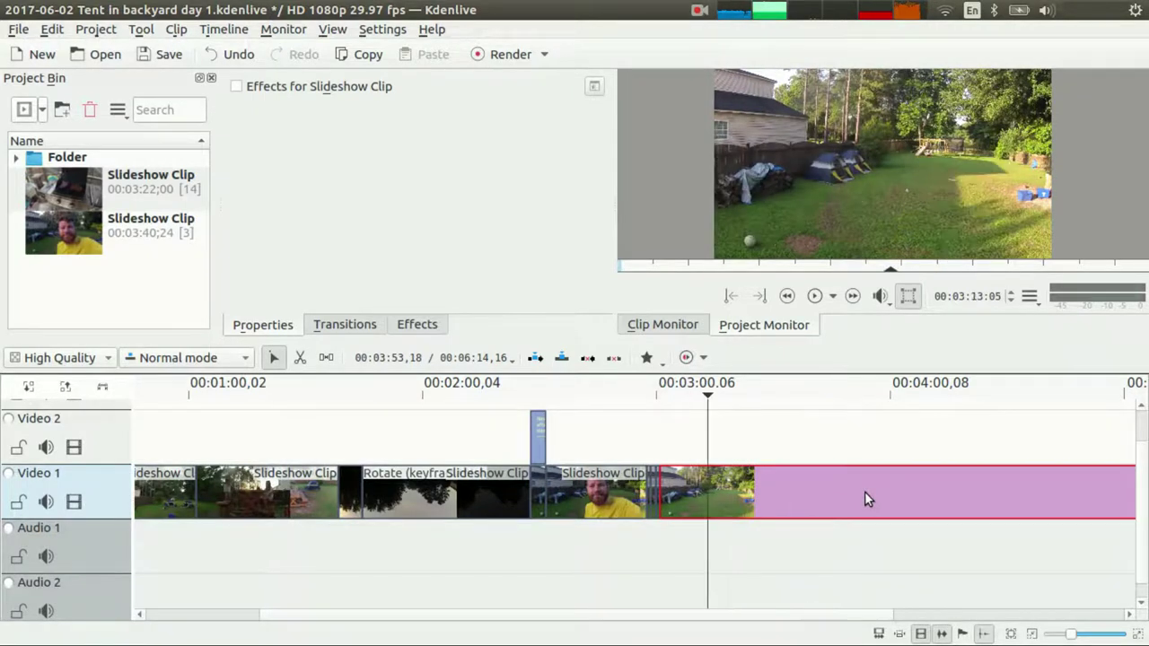
key("l")
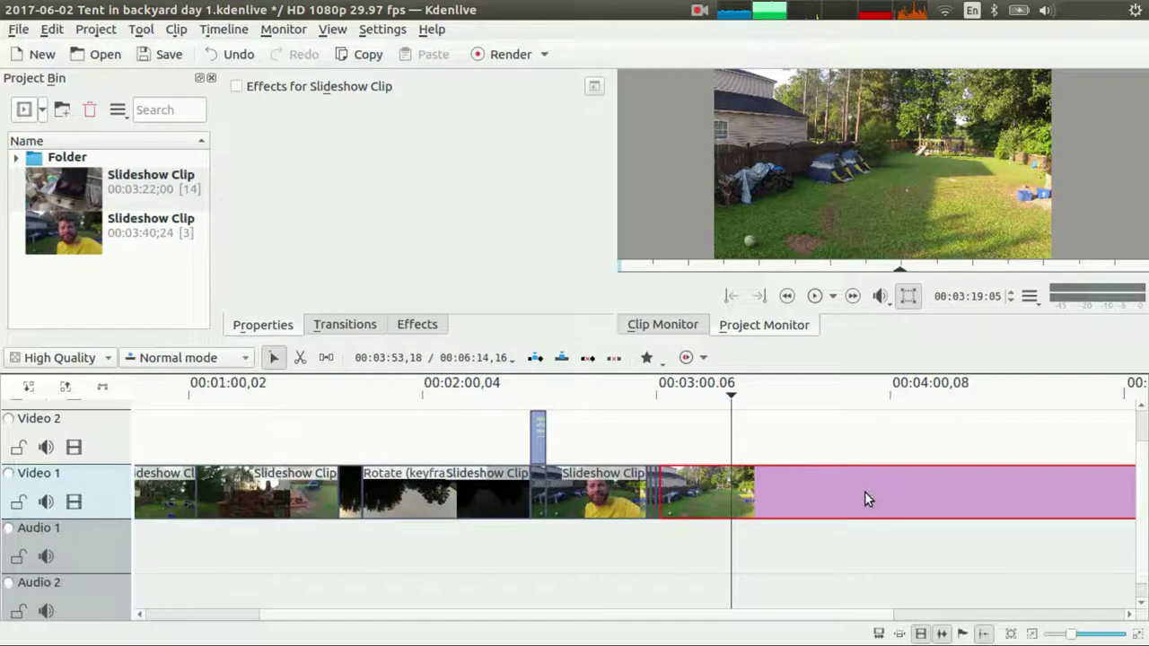
key("v")
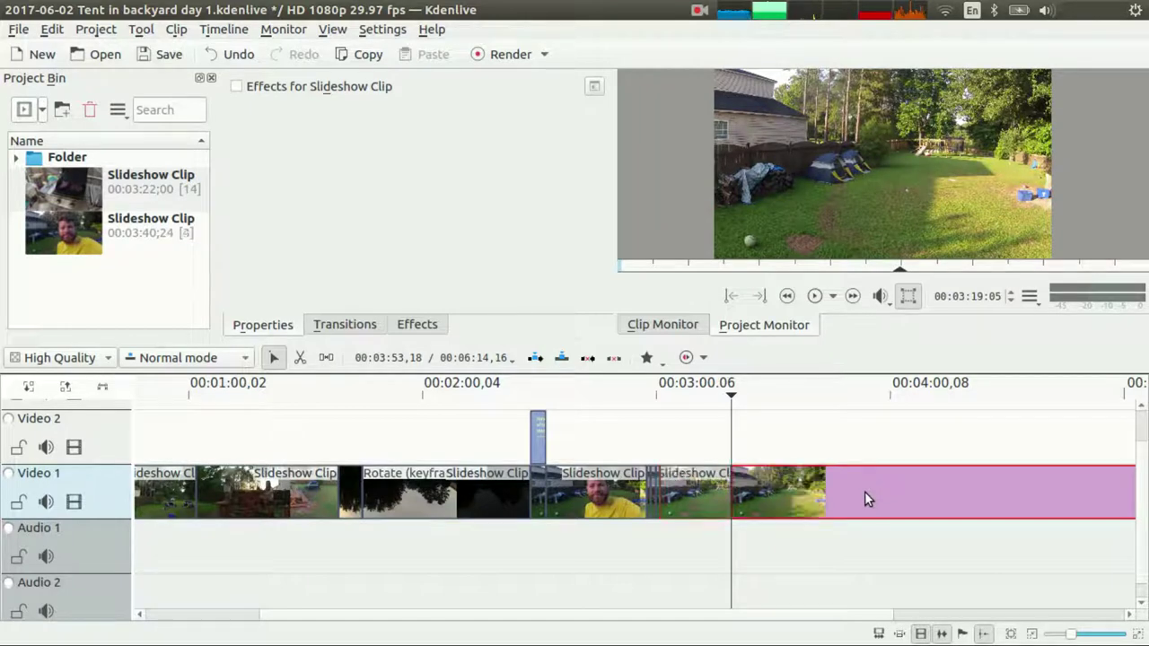
- Review the morning footage past the cut at 00:03:19:05 and split the slideshow clip at 00:04:18:14, within the car footage
key("space")
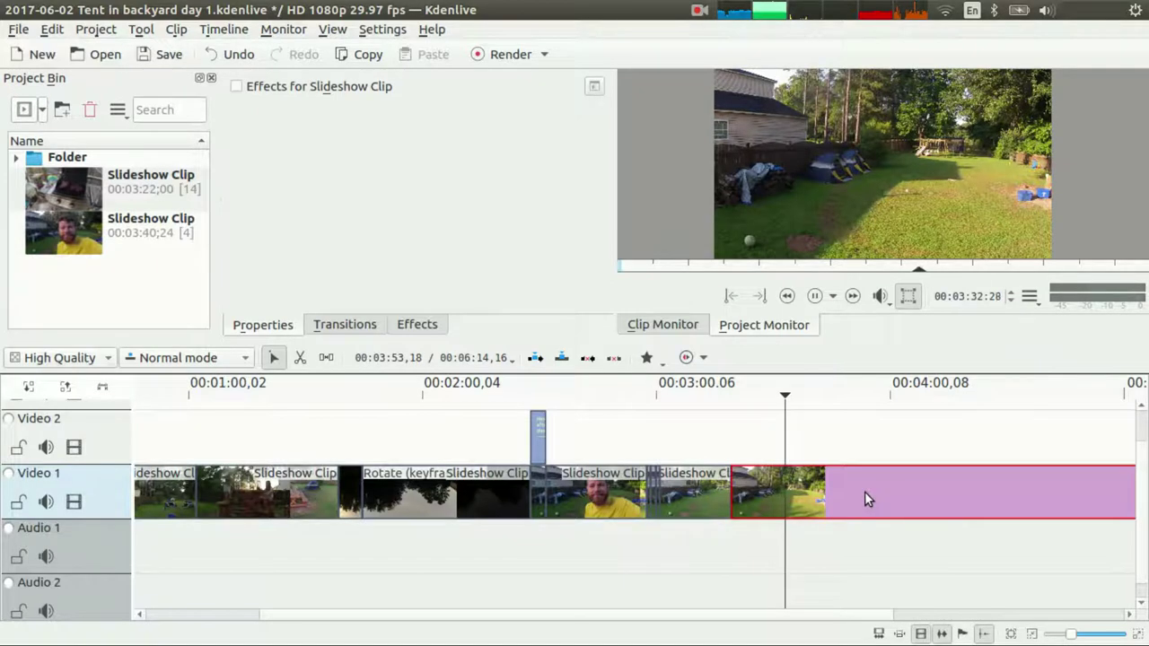
key("space")
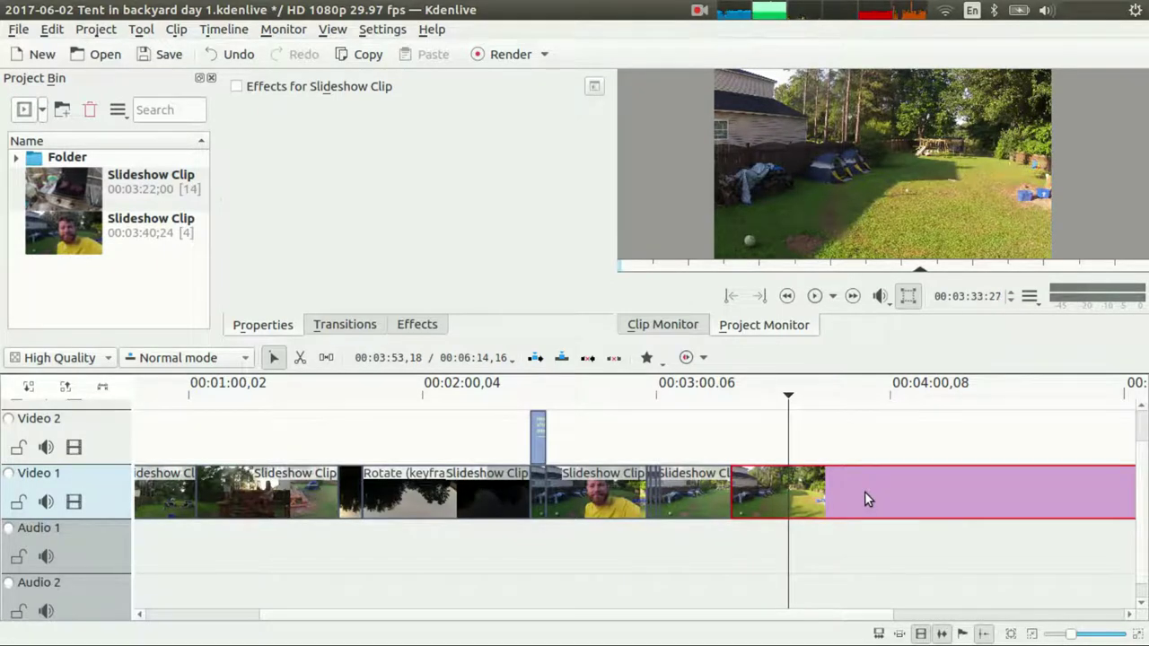
key("l")
key("l")
key("l")
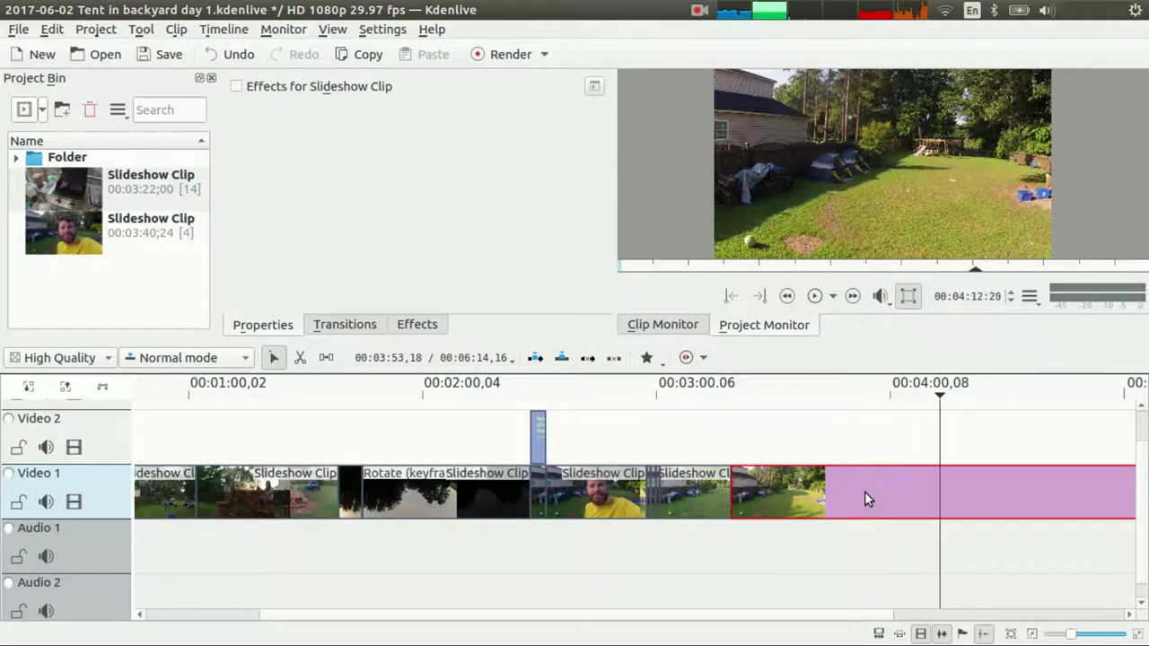
key("j")
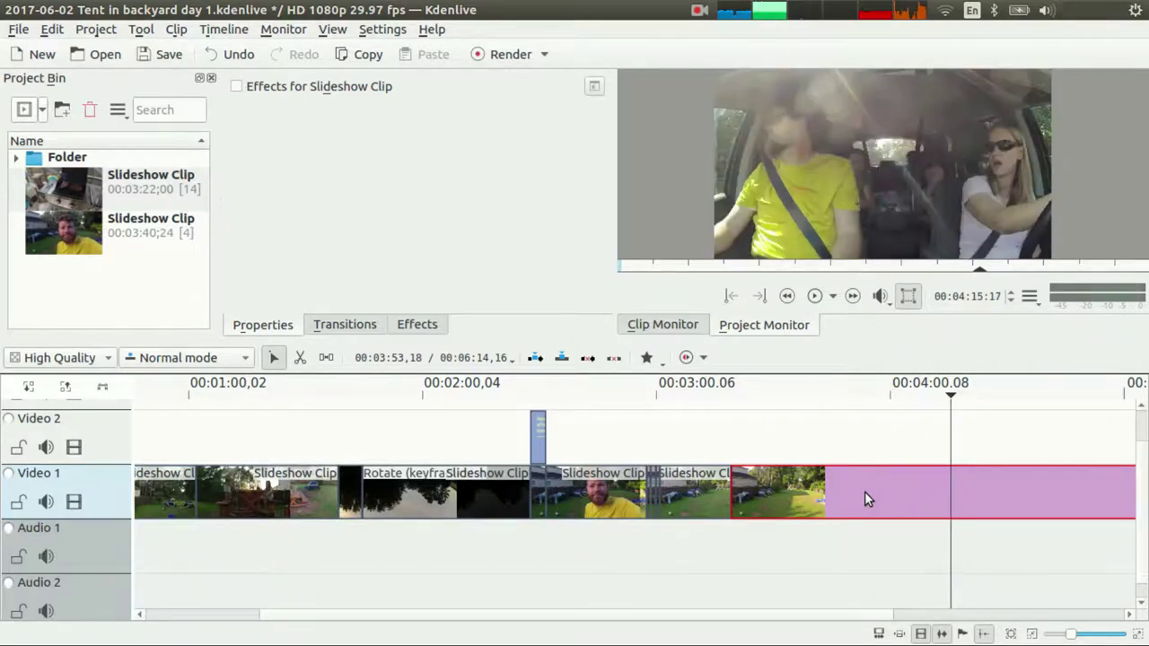
key("l")
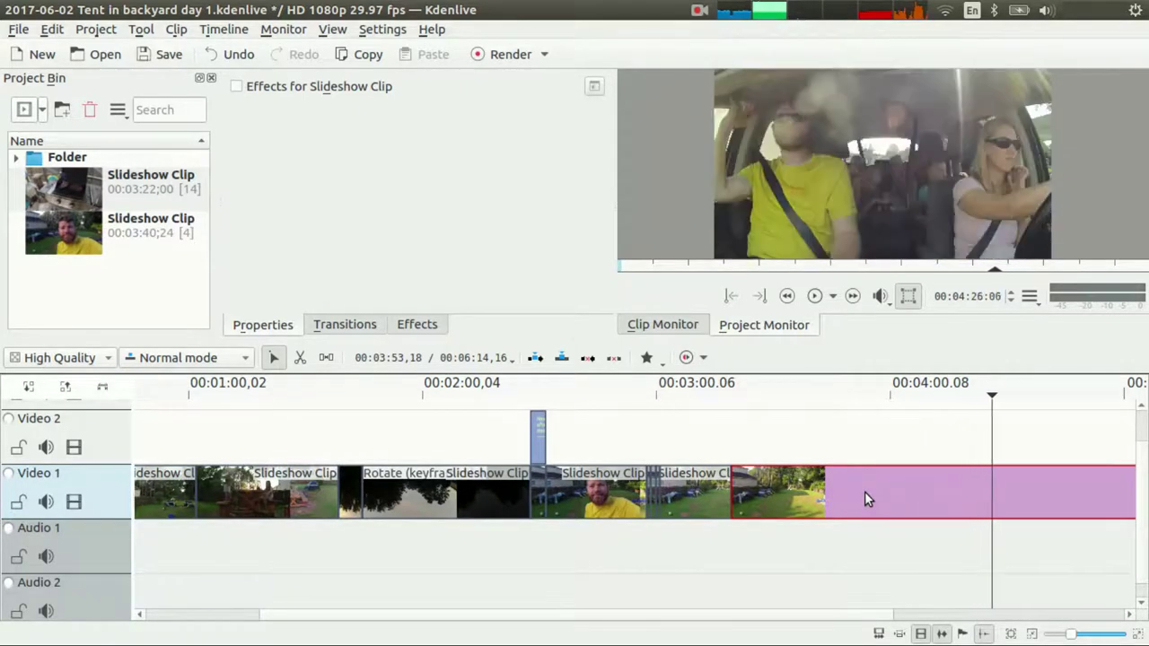
key("j")
key("l")
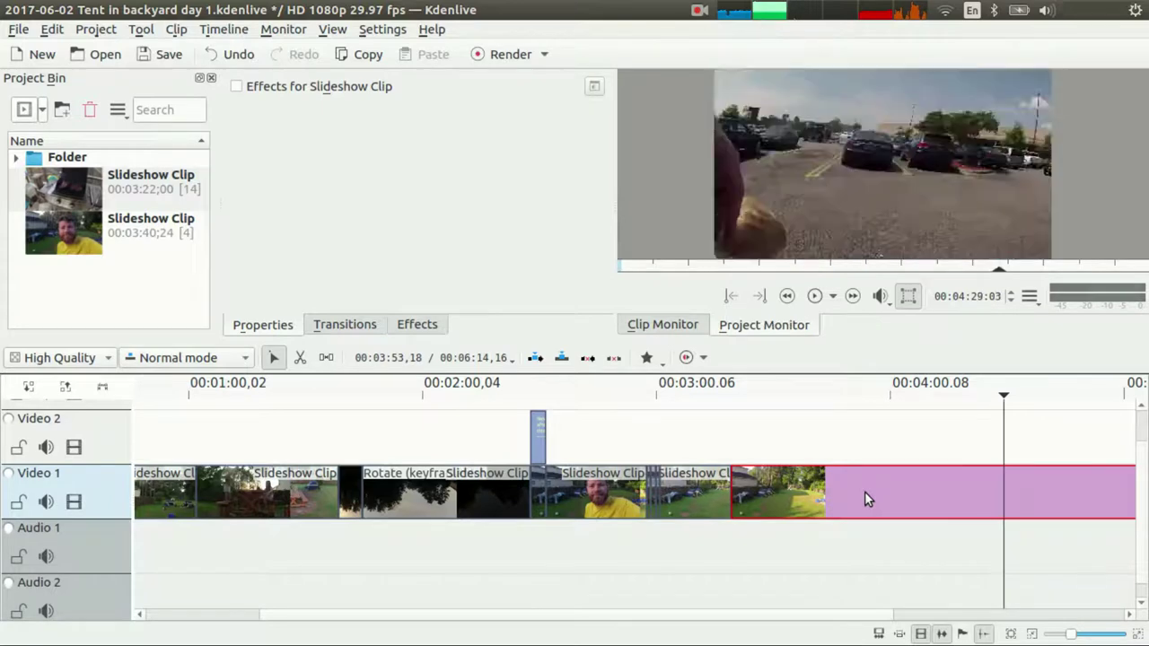
key("j")
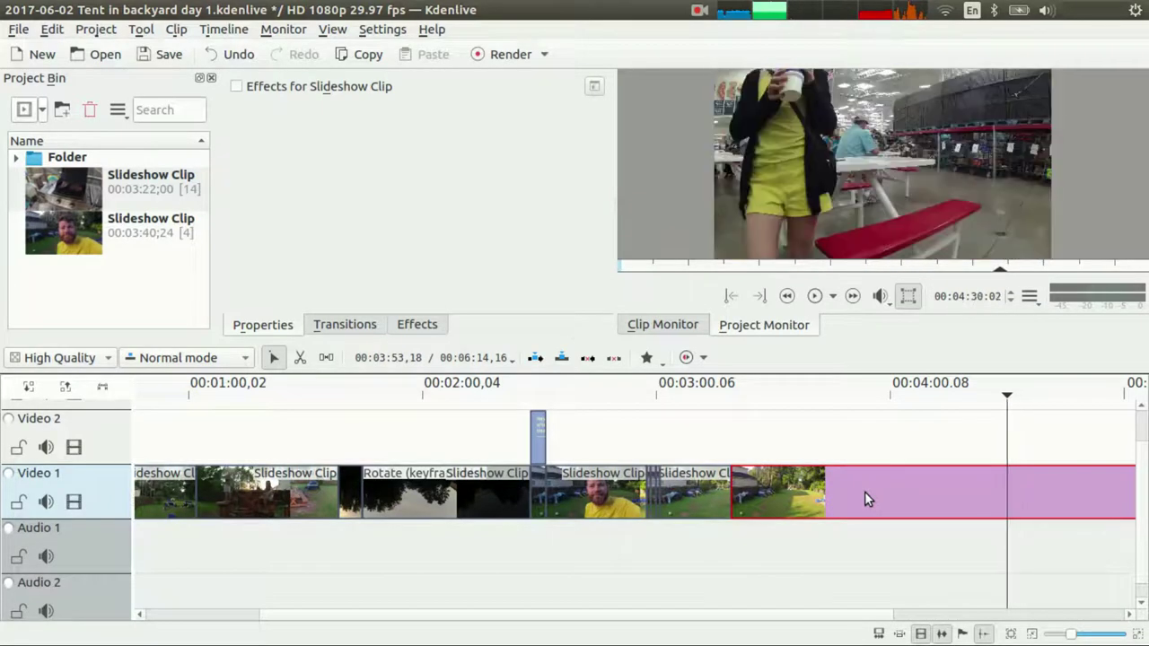
key("l")
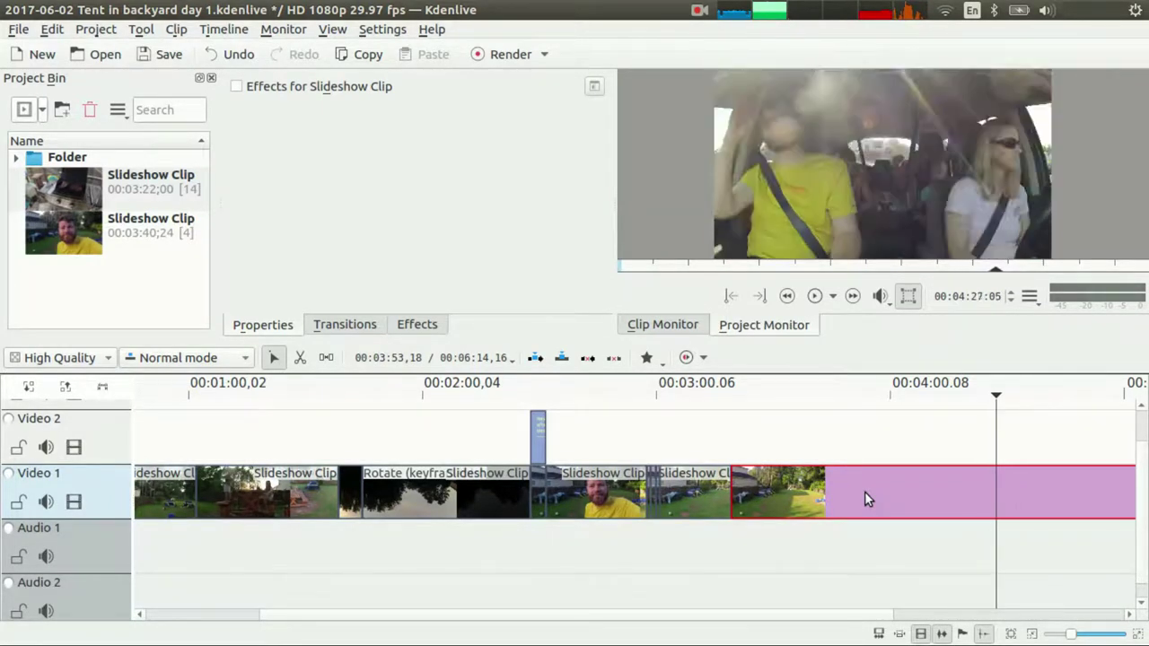
key("j")
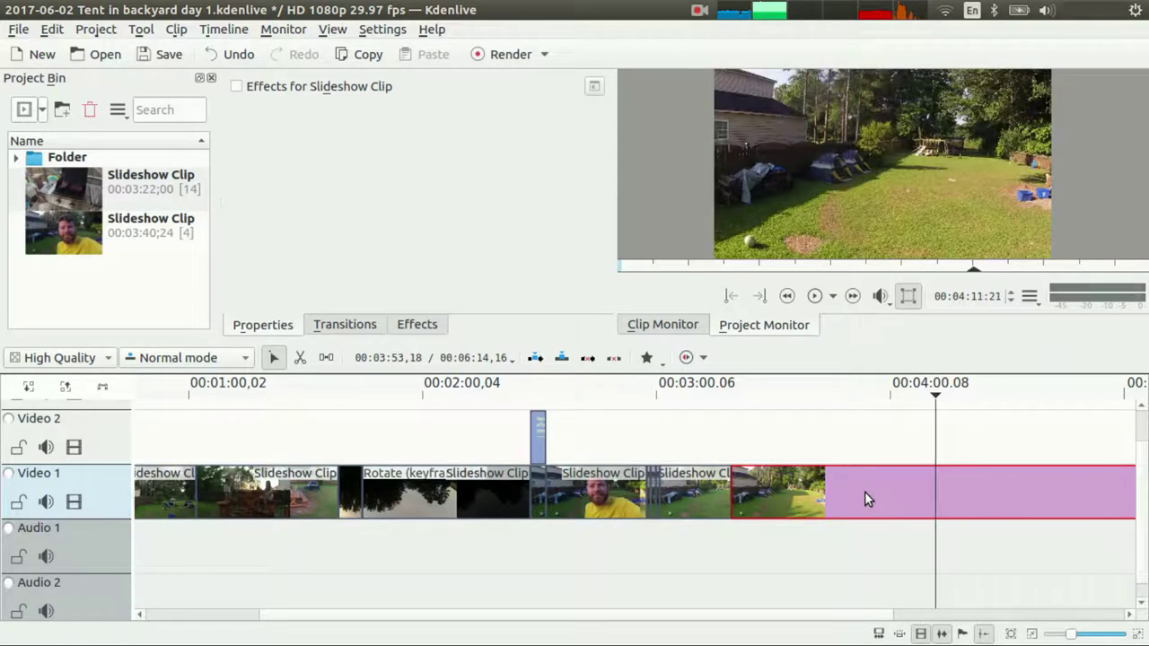
key("l")
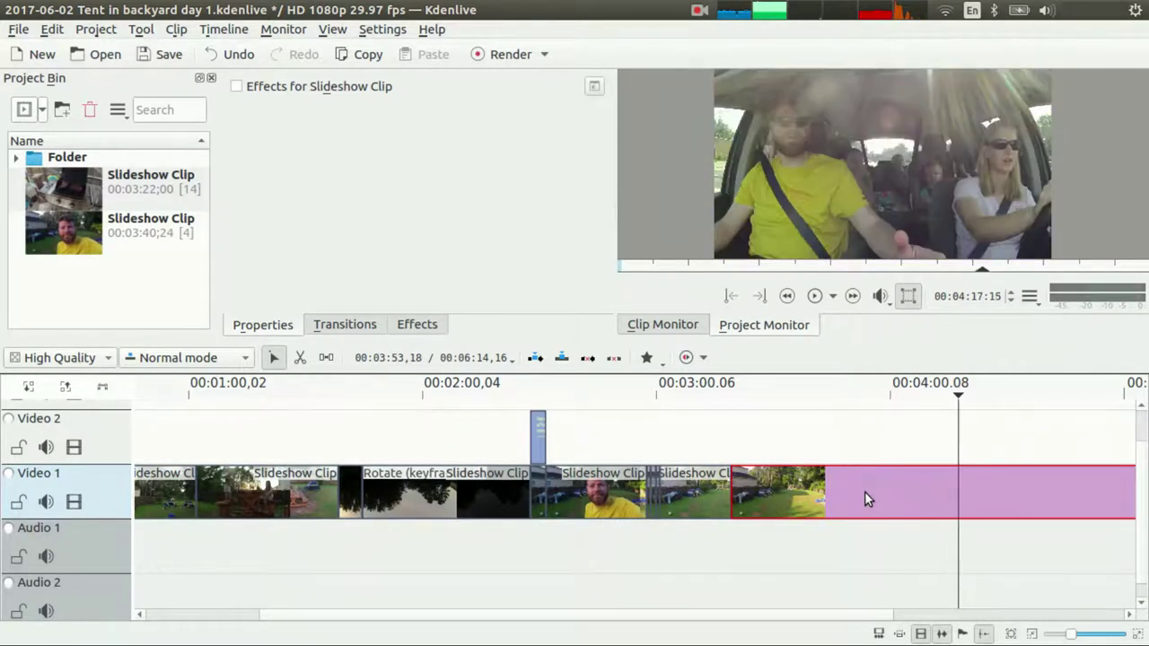
key("shift+Right")
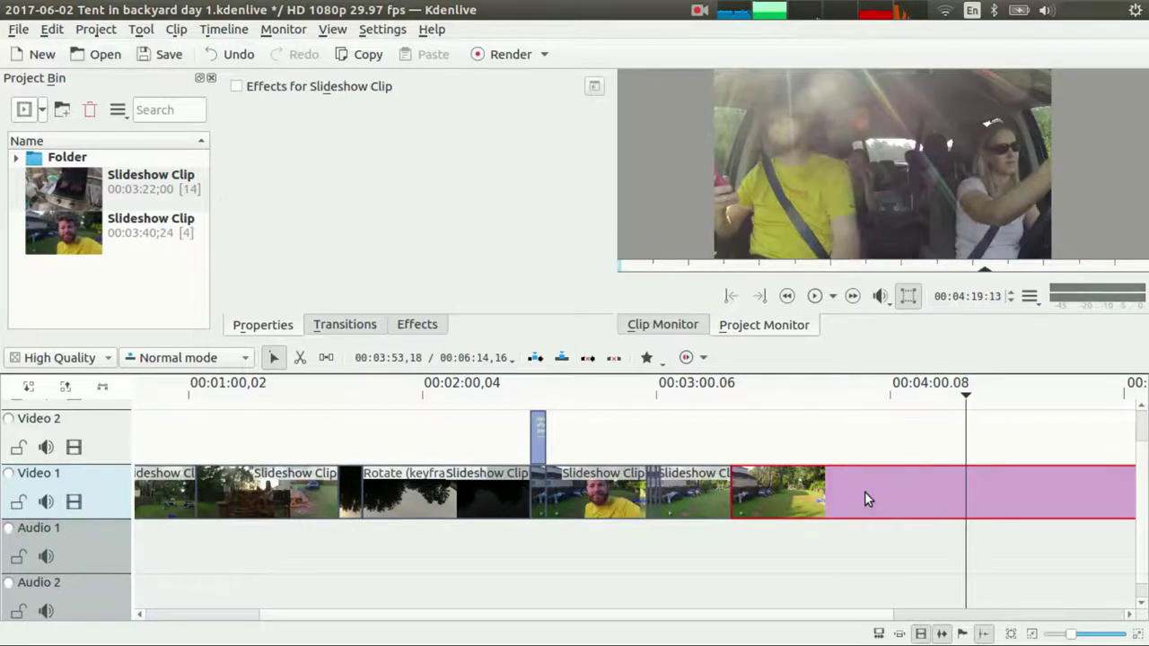
key("shift+Left")
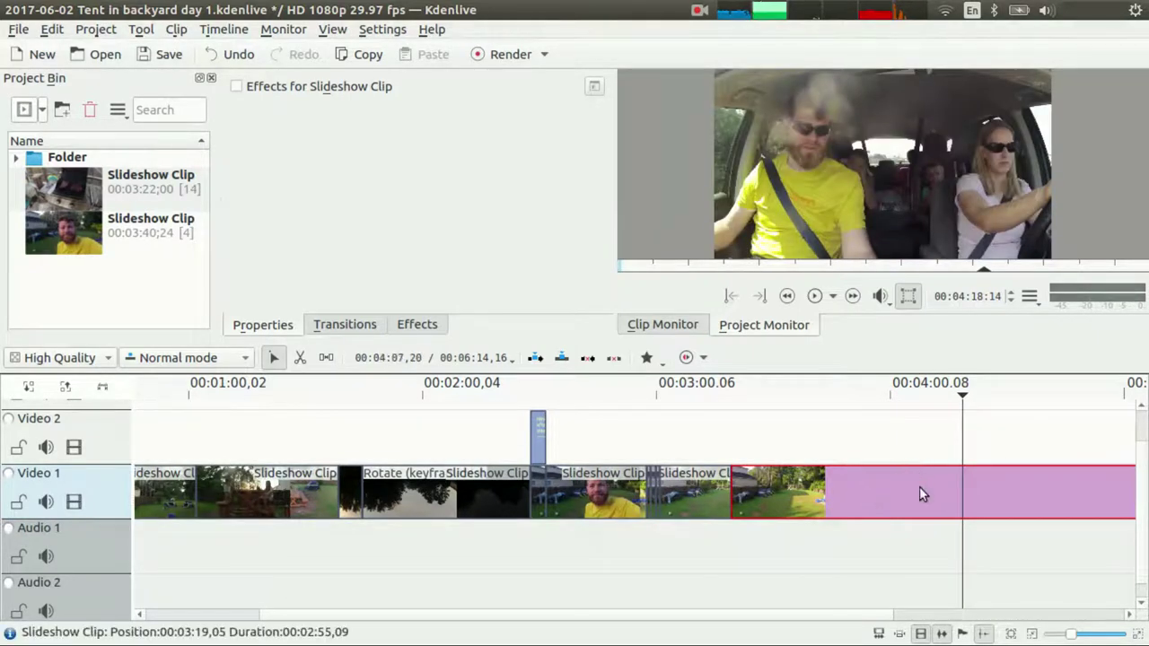
key("shift+r")
- Delete the backyard segment between 00:03:19:05 and 00:04:18:14 and close the gap with the remaining footage
left_click(891, 488)
key("Delete")
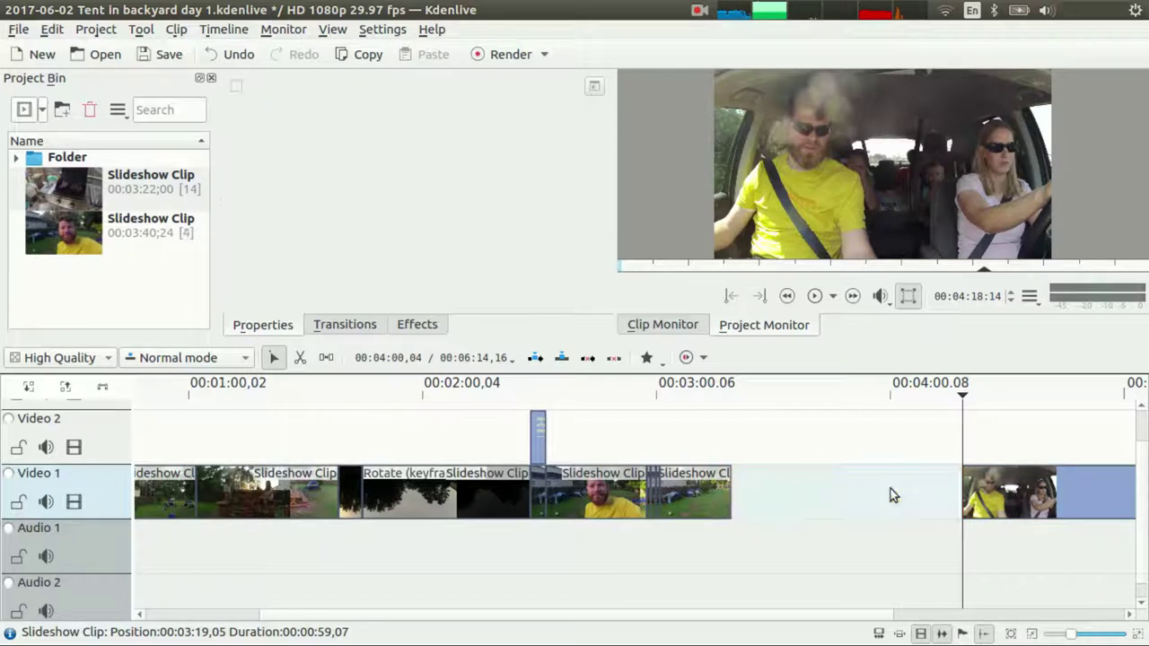
left_click_drag(1021, 485, 789, 487)
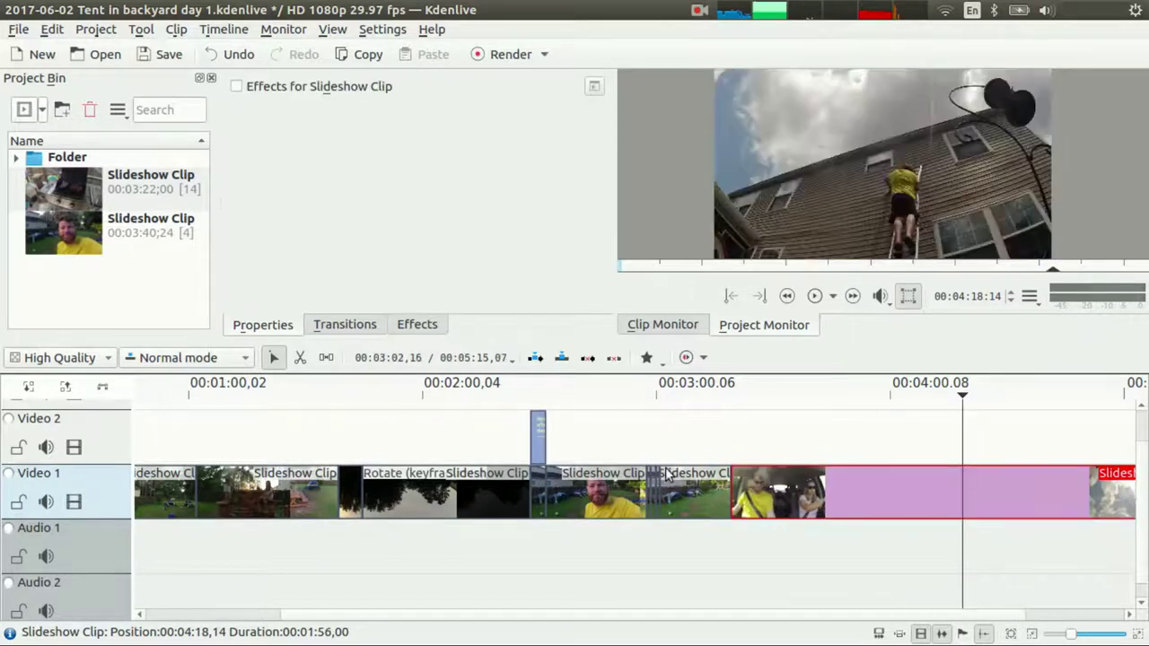
- Play the car footage from 00:03:19:05, step through its frames and split the slideshow clip at 00:03:28:14
key("Home")
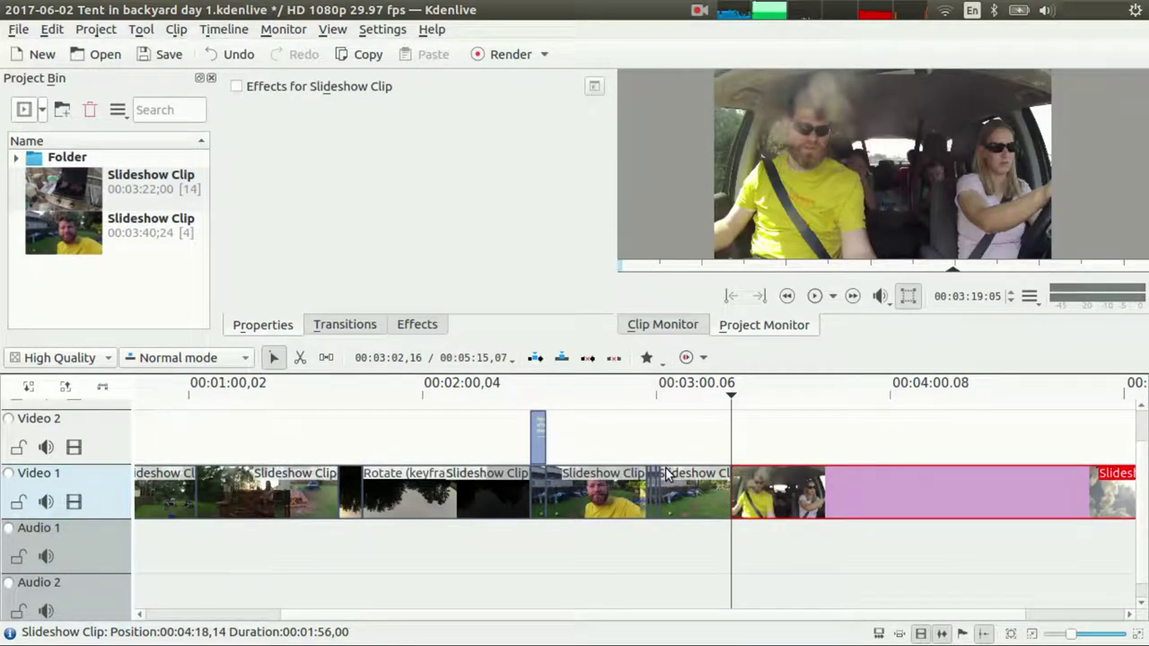
key("space")
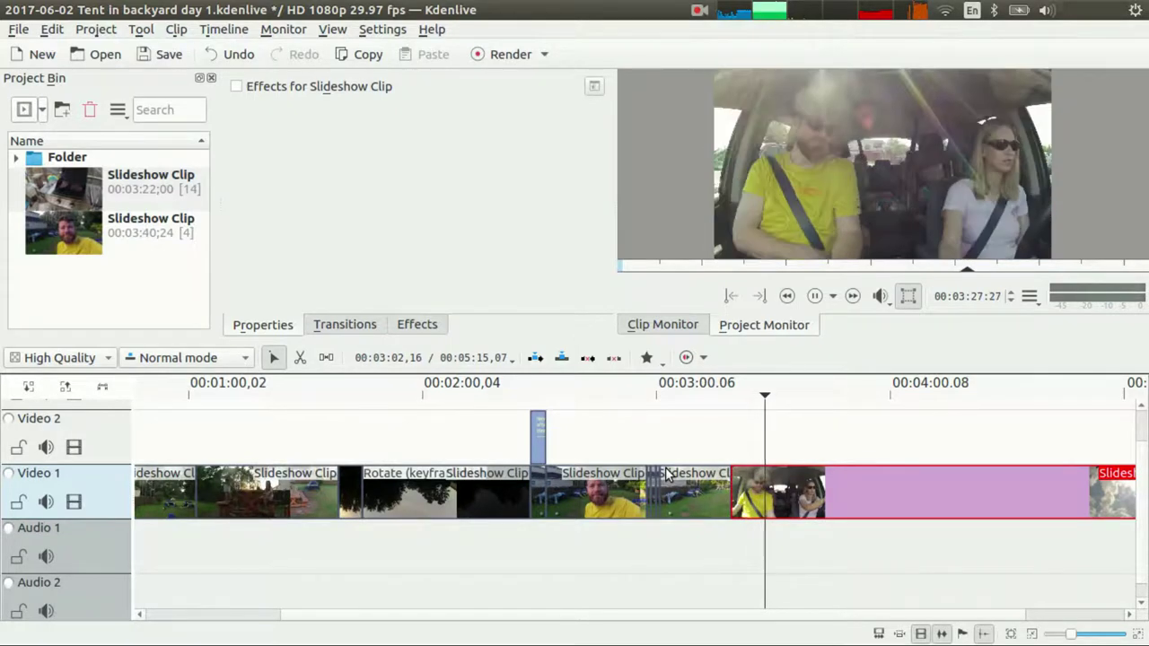
key("space")
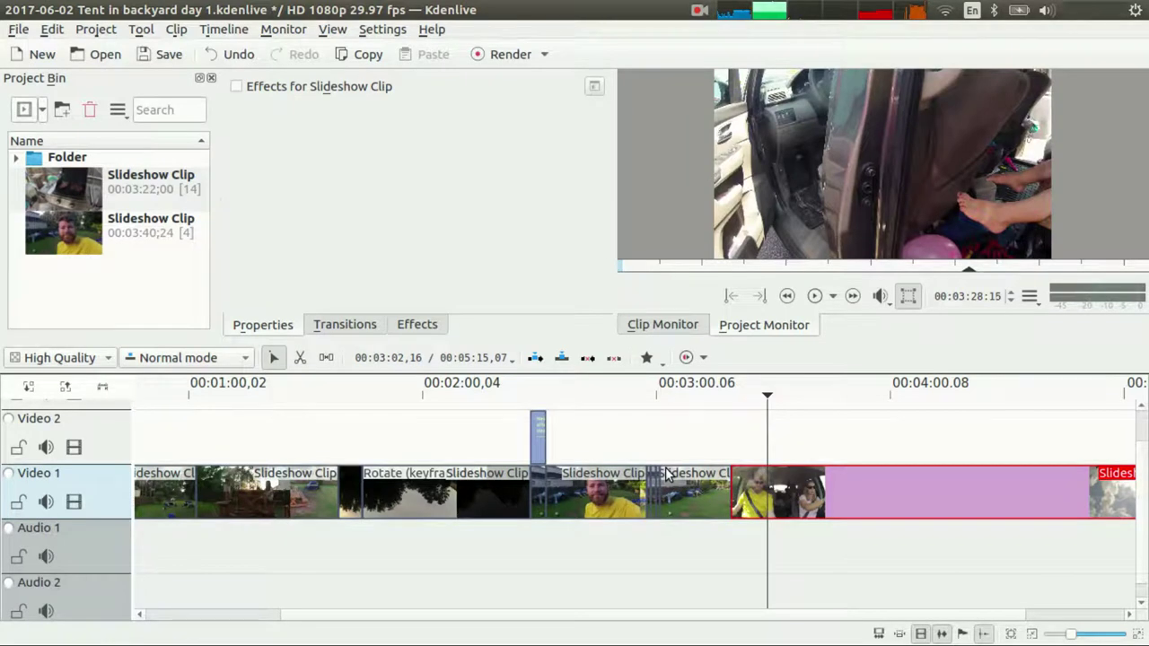
key("Left")
key("Left")
key("Left")
key("Left")
key("Left")
key("Left")
key("Left")
key("Left")
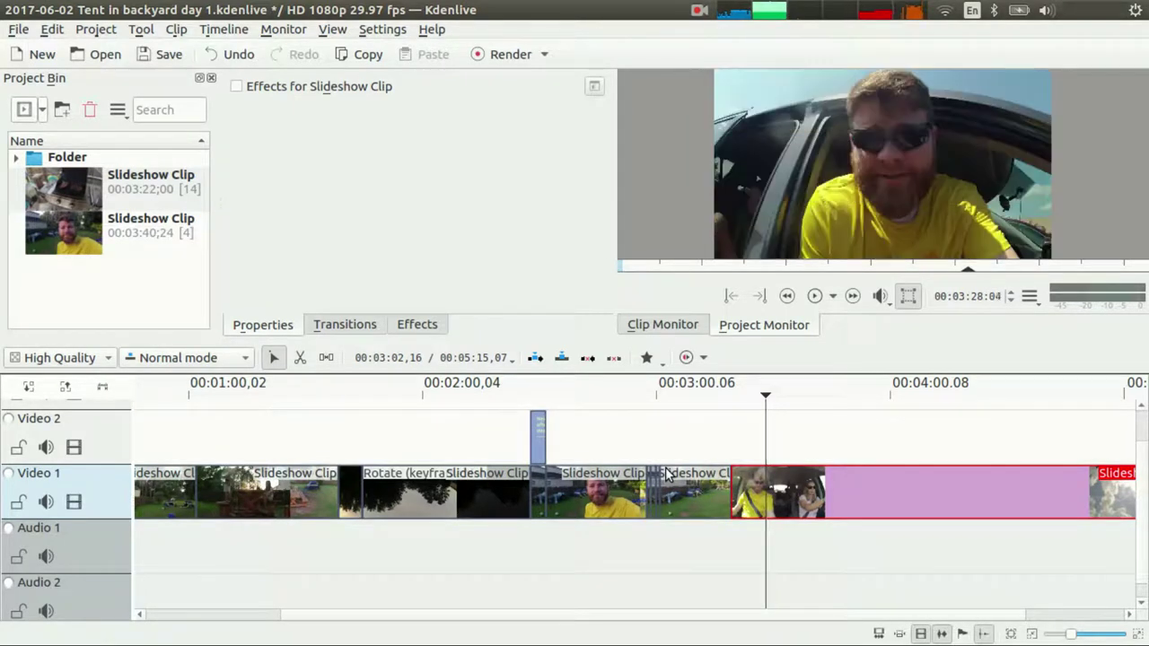
key("Right")
key("Right")
key("Right")
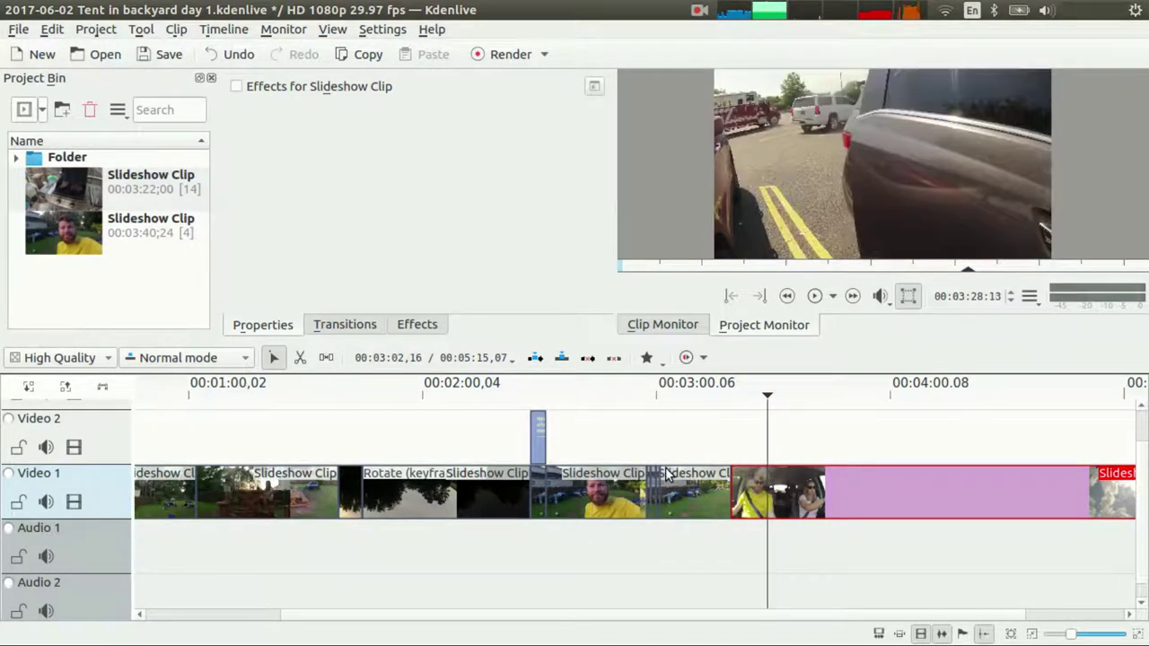
key("Right")
key("Right")
key("Right")
key("Right")
key("Right")
key("Right")
key("Right")
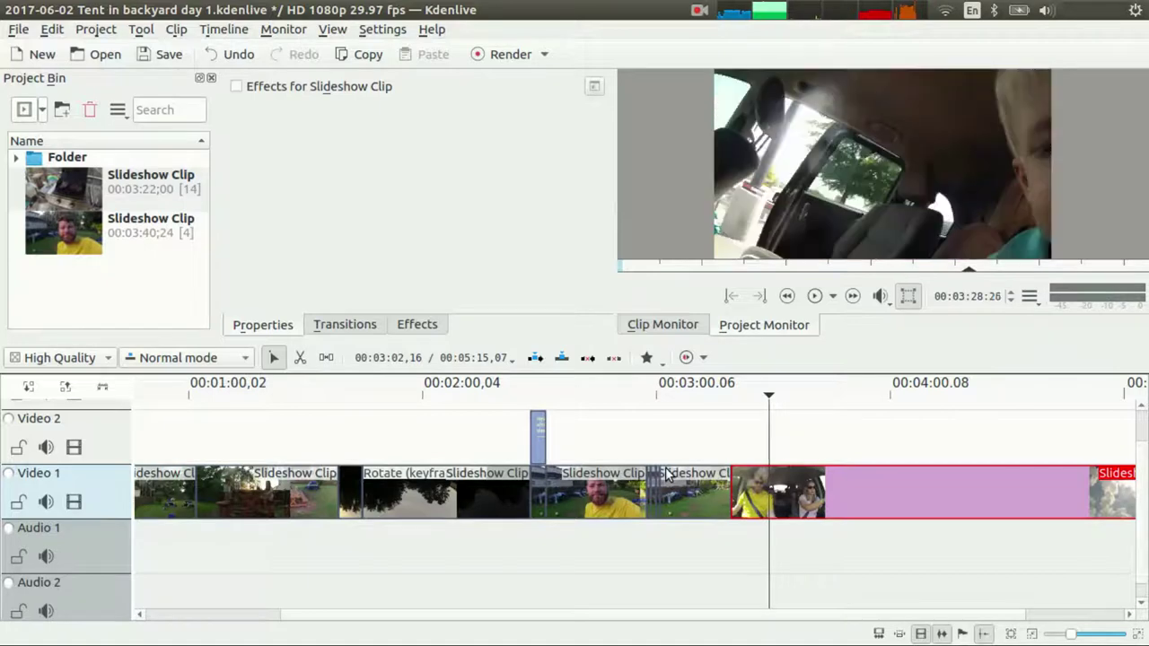
key("Left")
key("Left")
key("Left")
key("Left")
key("Left")
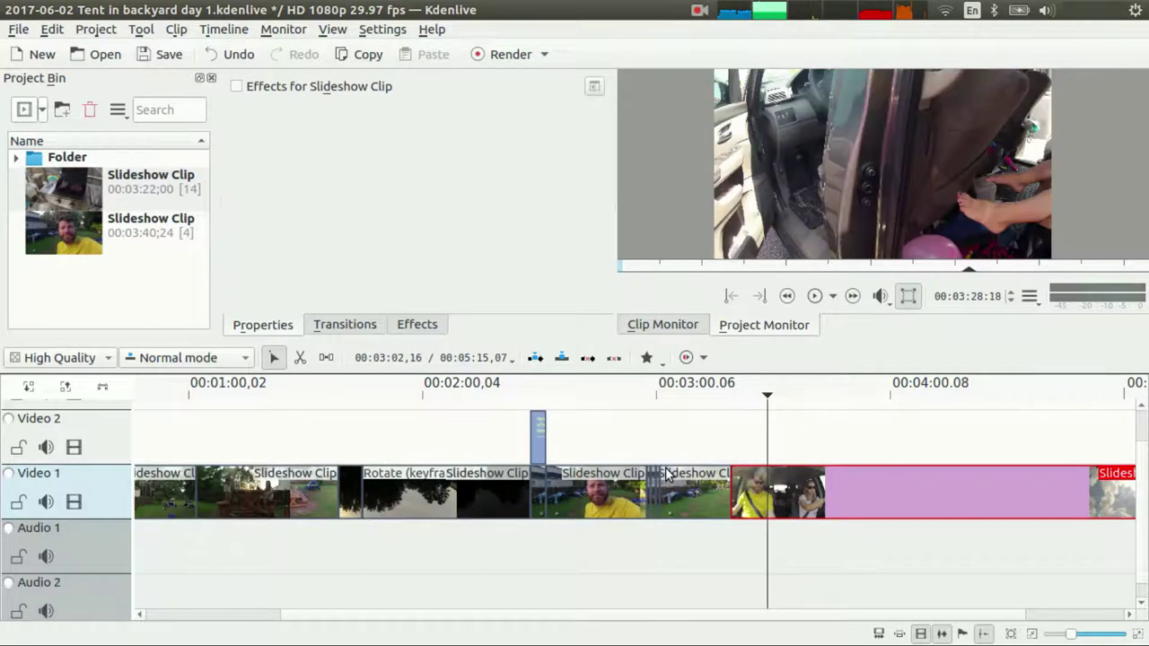
key("Left")
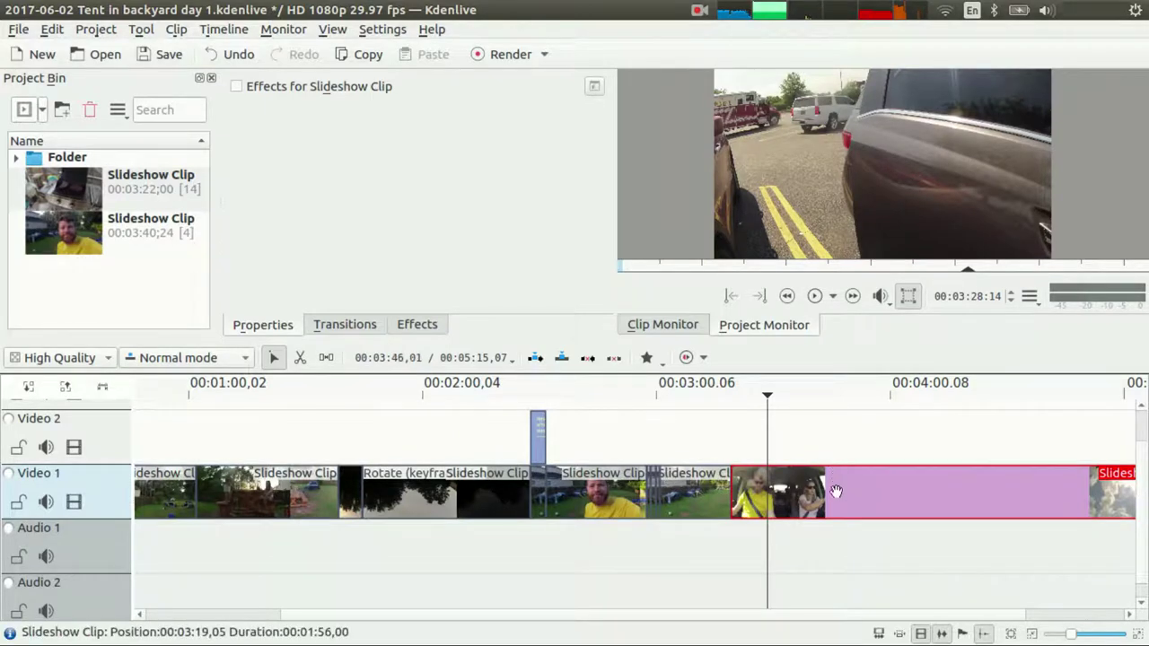
key("parenleft")
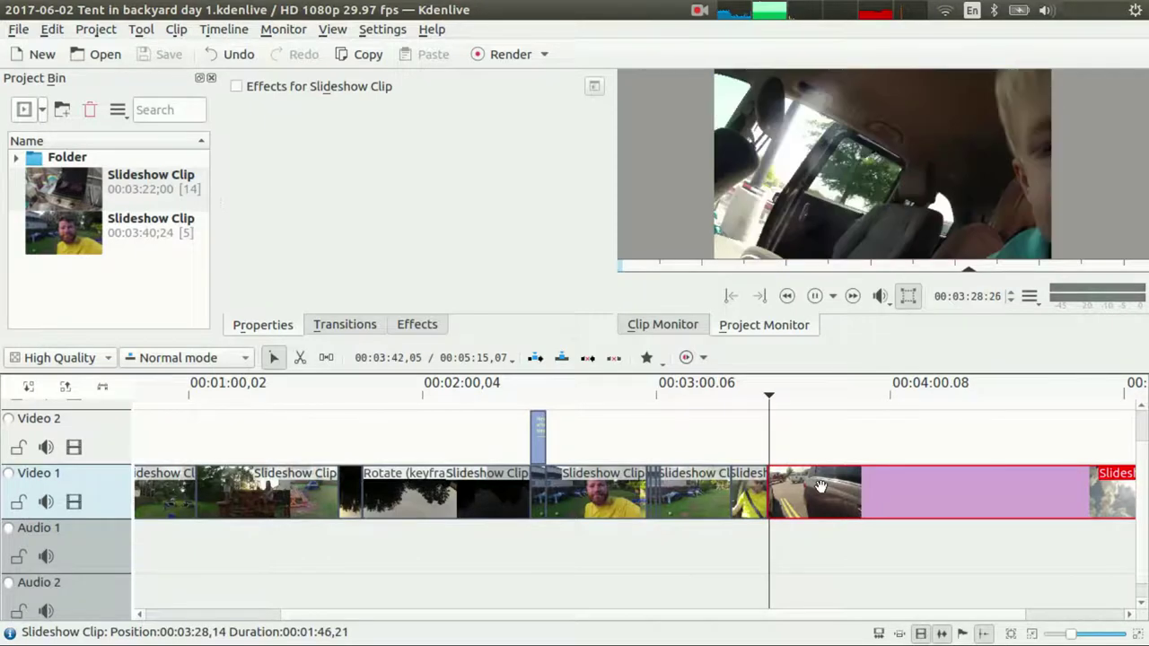
- Review the footage after the cut and split the slideshow clip at 00:03:56:21, where the tent and sky view starts
key("space")
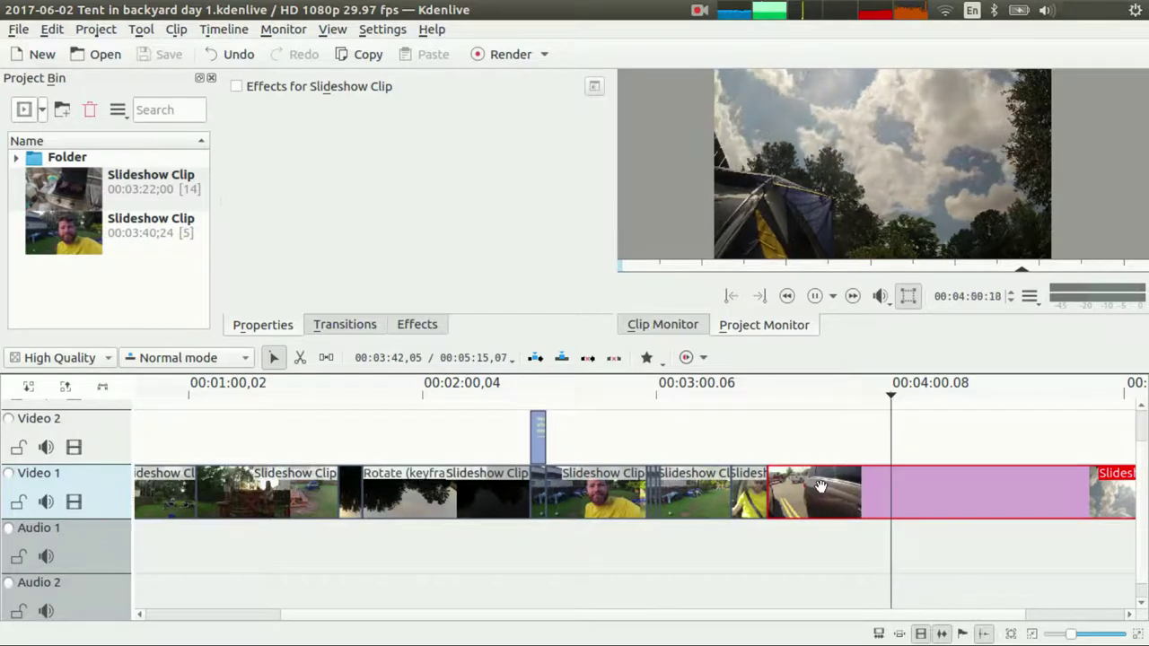
key("j")
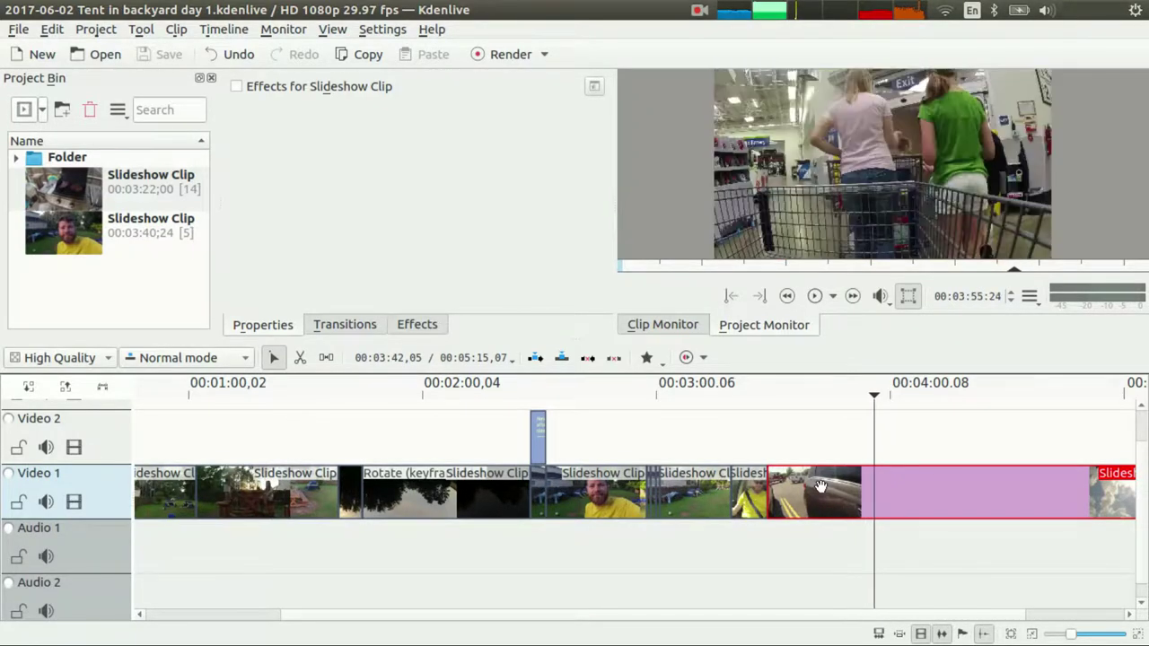
key("l")
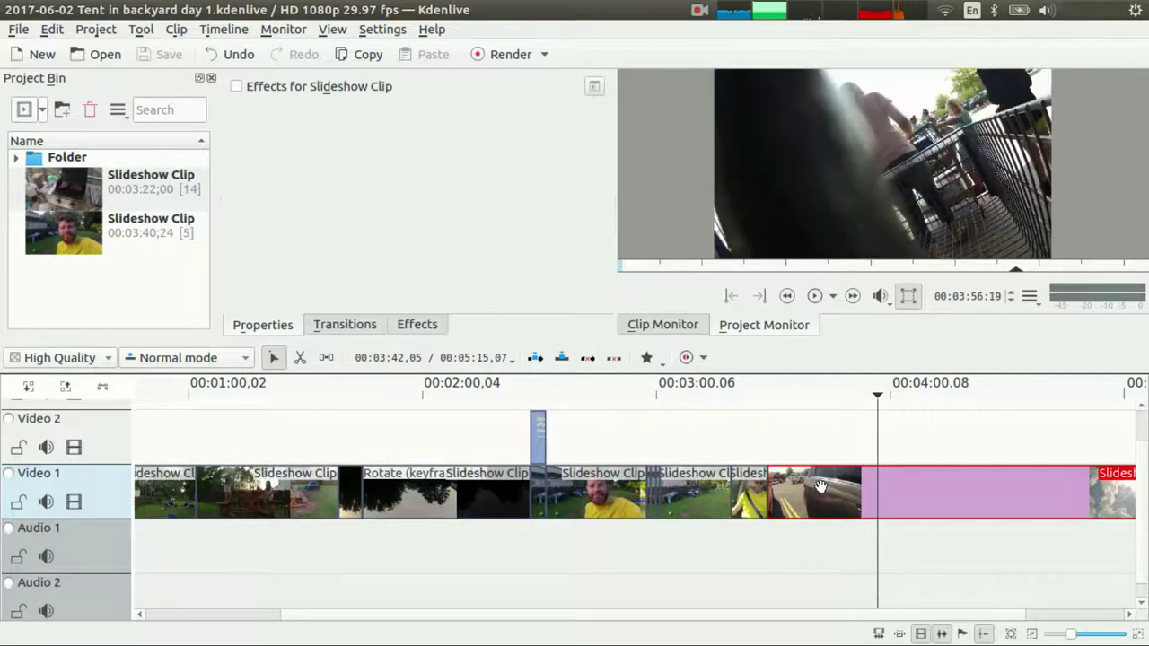
key("Right")
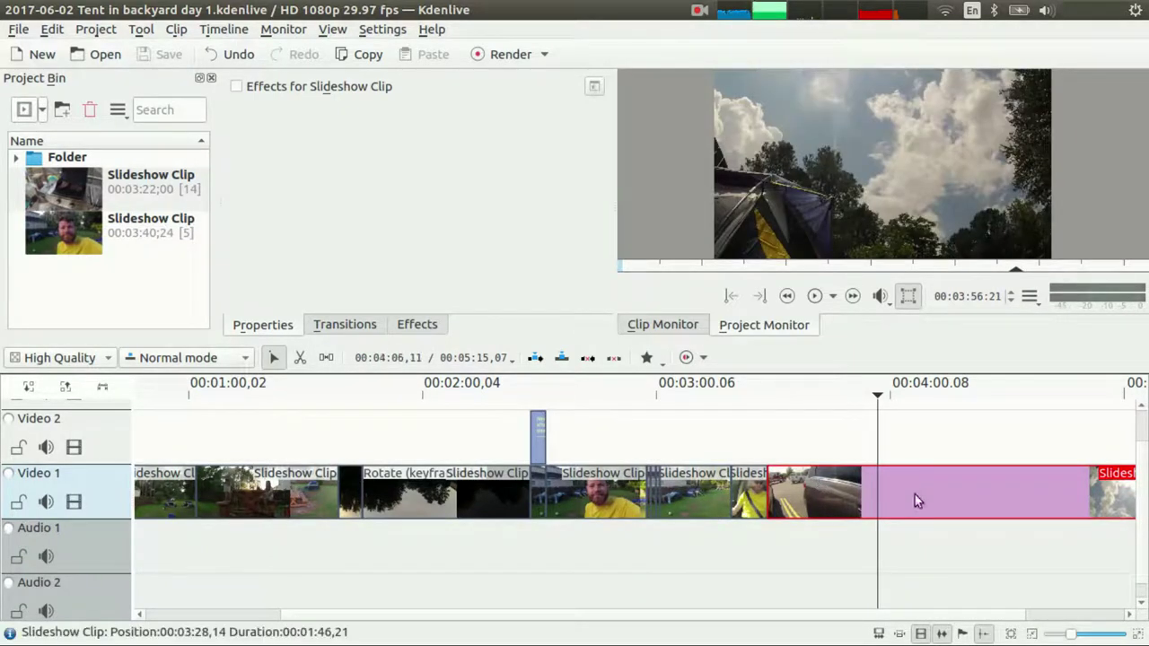
key("shift+r")
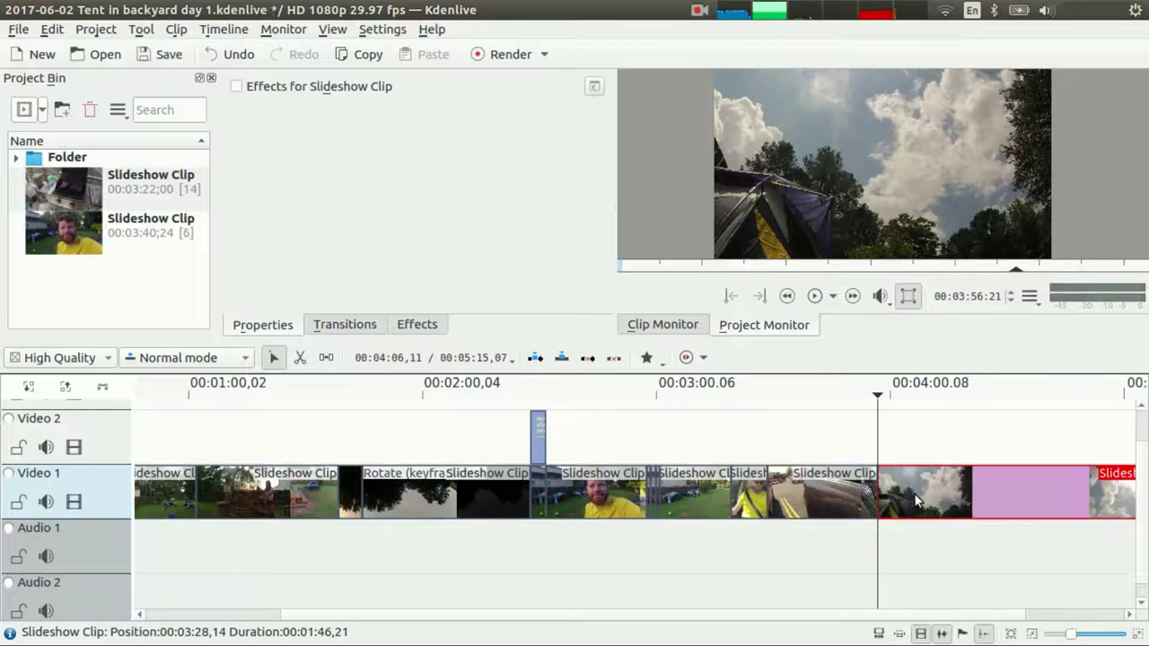
- Delete both slideshow segments between 00:03:19:05 and 00:03:56:21 that show the car and shopping trip
left_click(830, 493)
key("Delete")
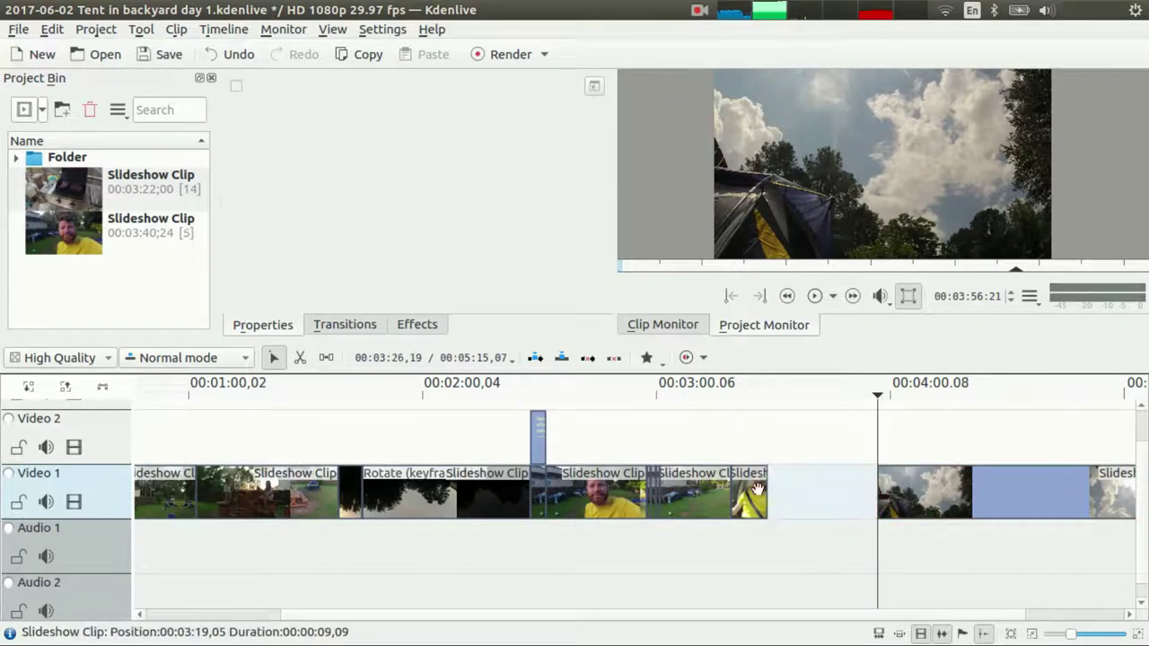
left_click(757, 489)
left_click_drag(745, 437, 733, 440)
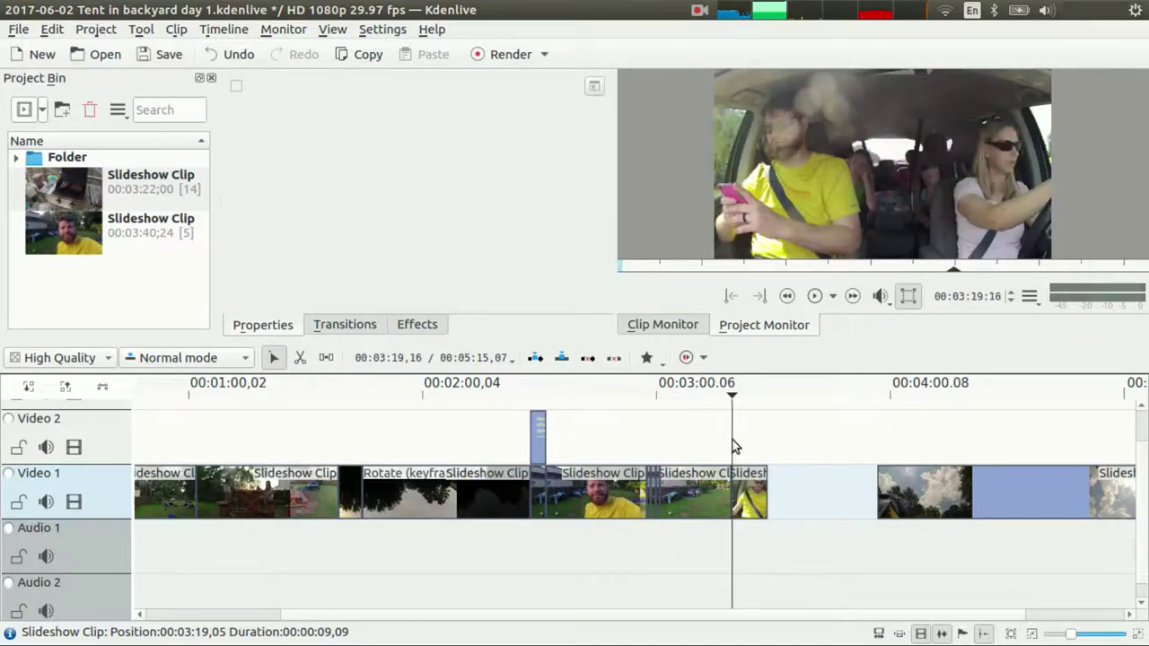
left_click(750, 503)
key("Delete")
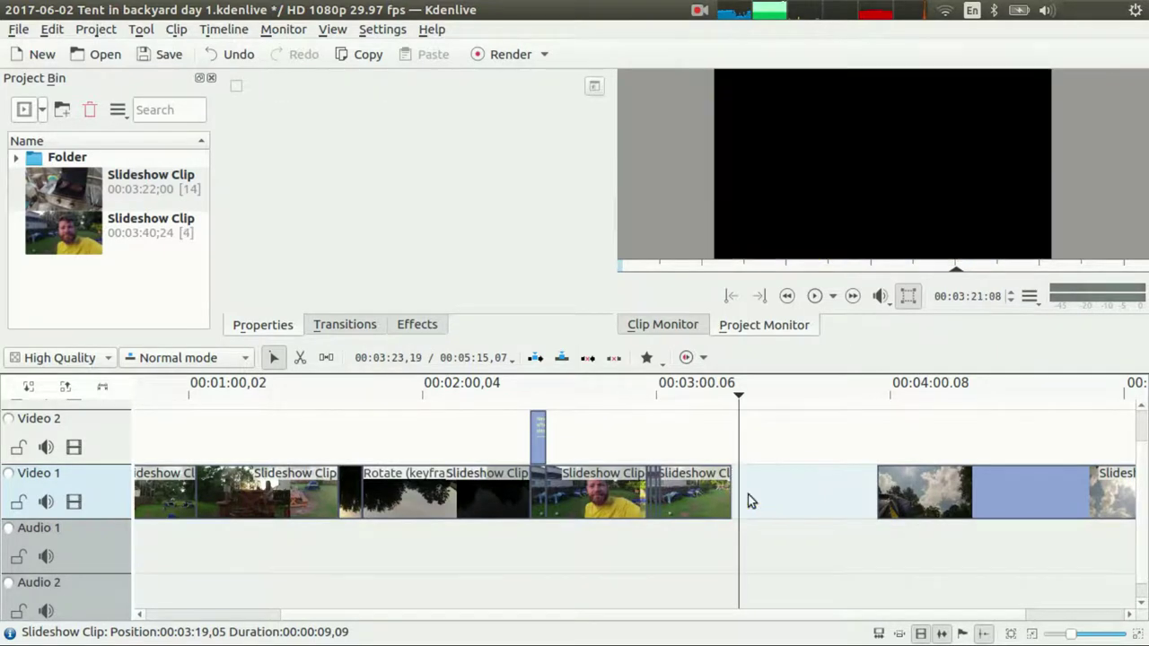
- Move the remaining tent and sky footage to 00:03:19:05, directly after the backyard clip
left_click(716, 462)
left_click_drag(716, 447, 728, 456)
left_click_drag(1015, 501, 838, 489)
- Play to 00:03:20:21, extract the frame as 2017-06-02 Tent in backyard day 1-f6015.png and split the slideshow clip there
key("space")
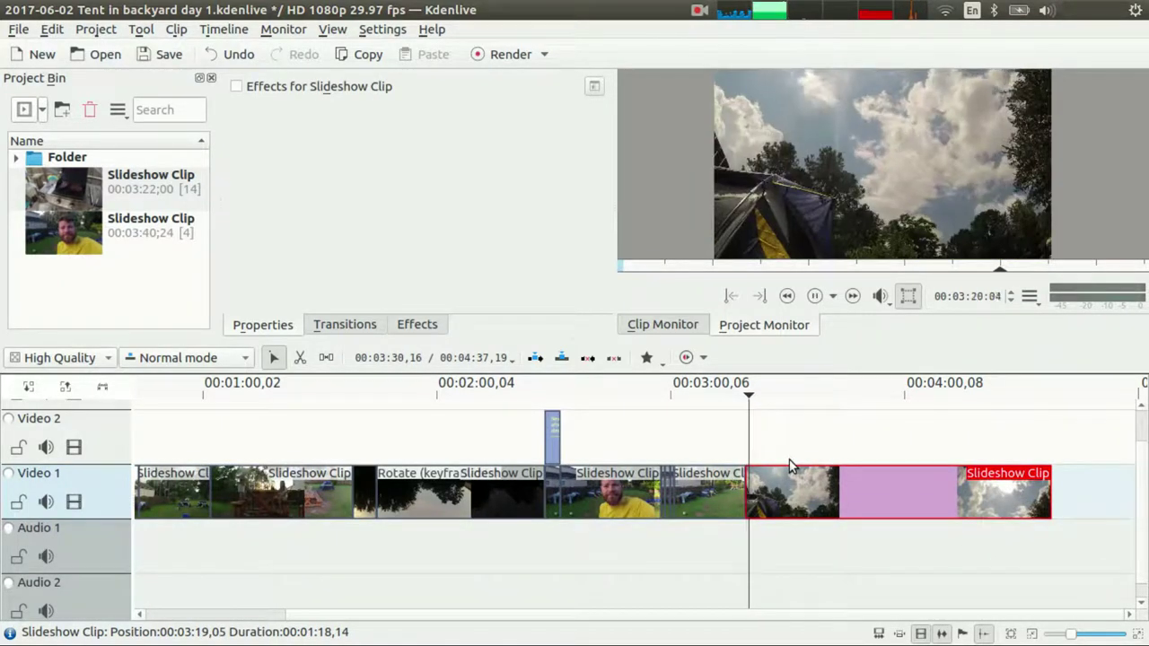
key("space")
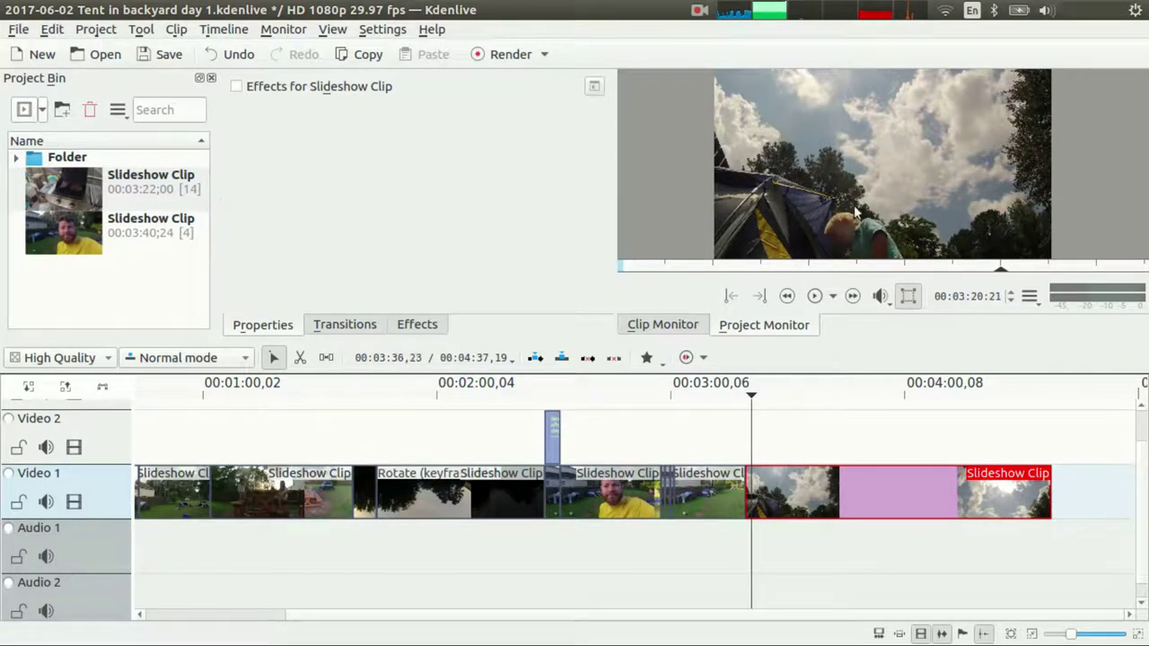
left_click(89, 163)
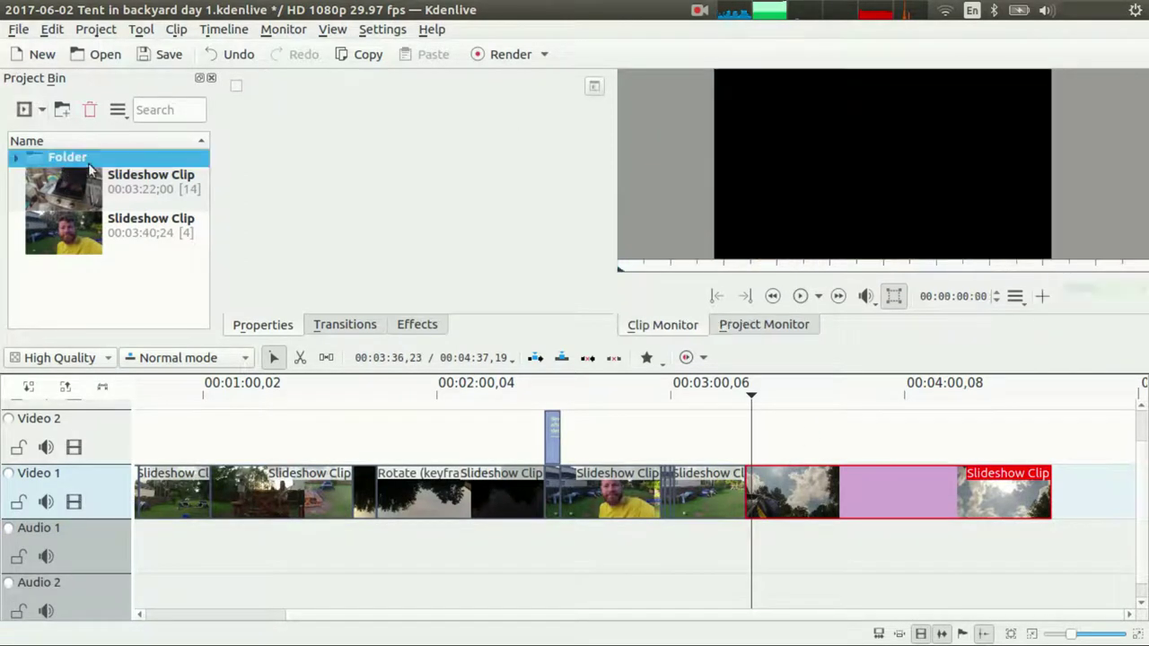
left_click(810, 509)
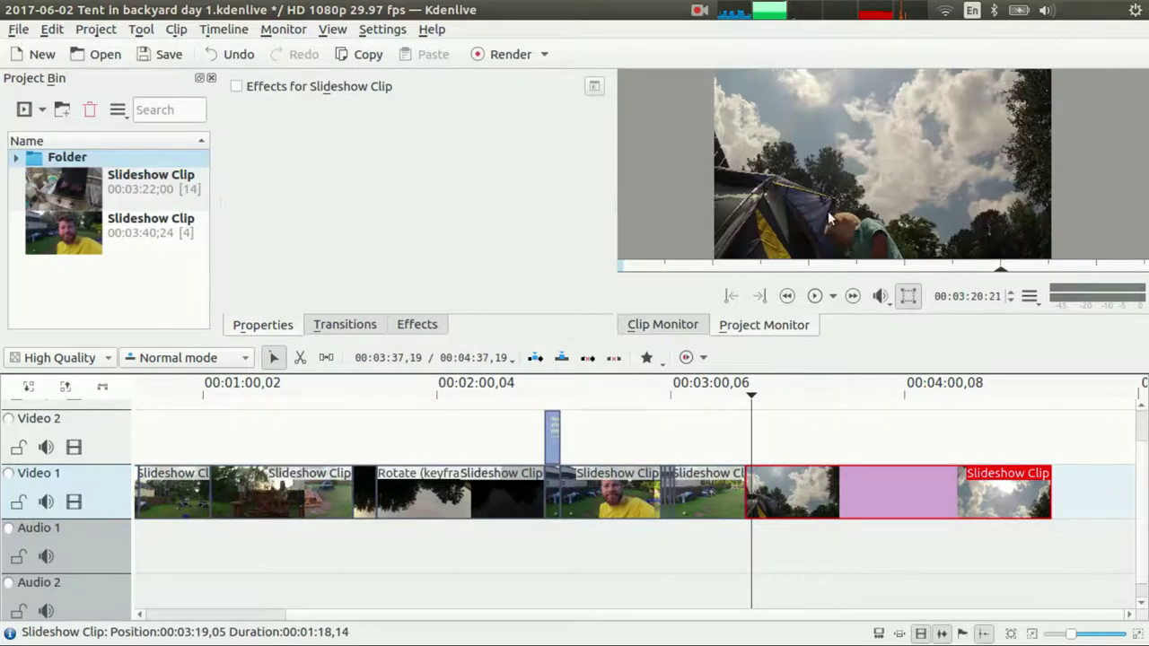
right_click(831, 218)
left_click(952, 306)
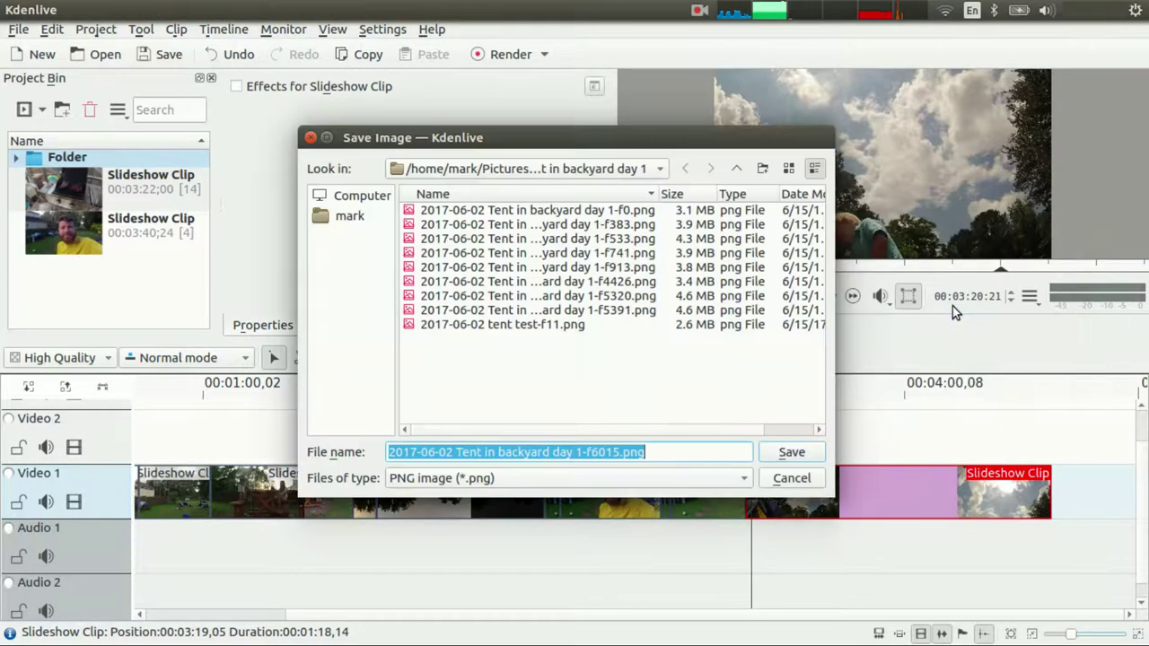
key("Return")
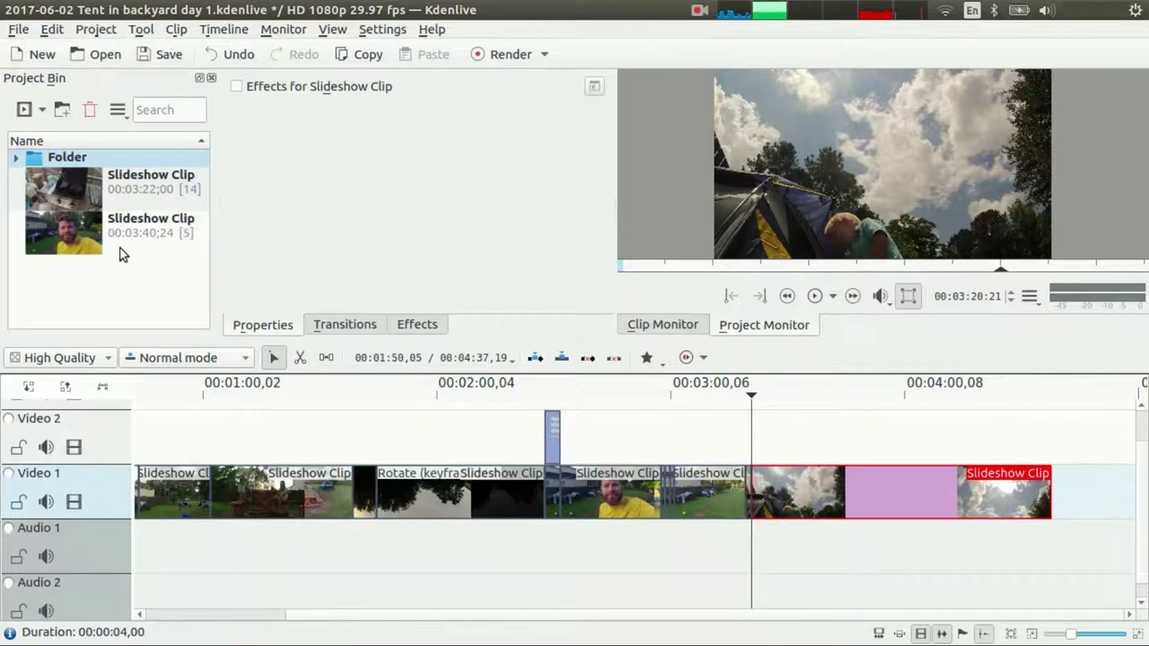
- Shift the remaining tent and sky footage to open a gap at 00:03:20:21 and insert the extracted f6015 still there on Video 1
left_click(14, 160)
left_click(836, 489)
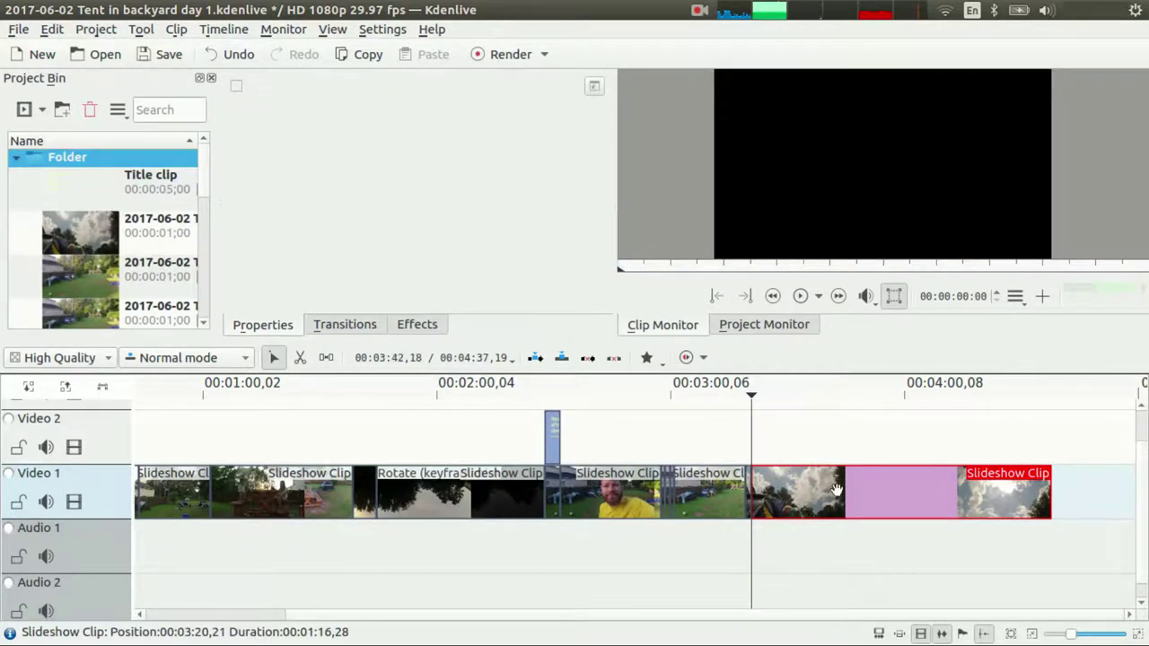
left_click_drag(836, 489, 905, 489)
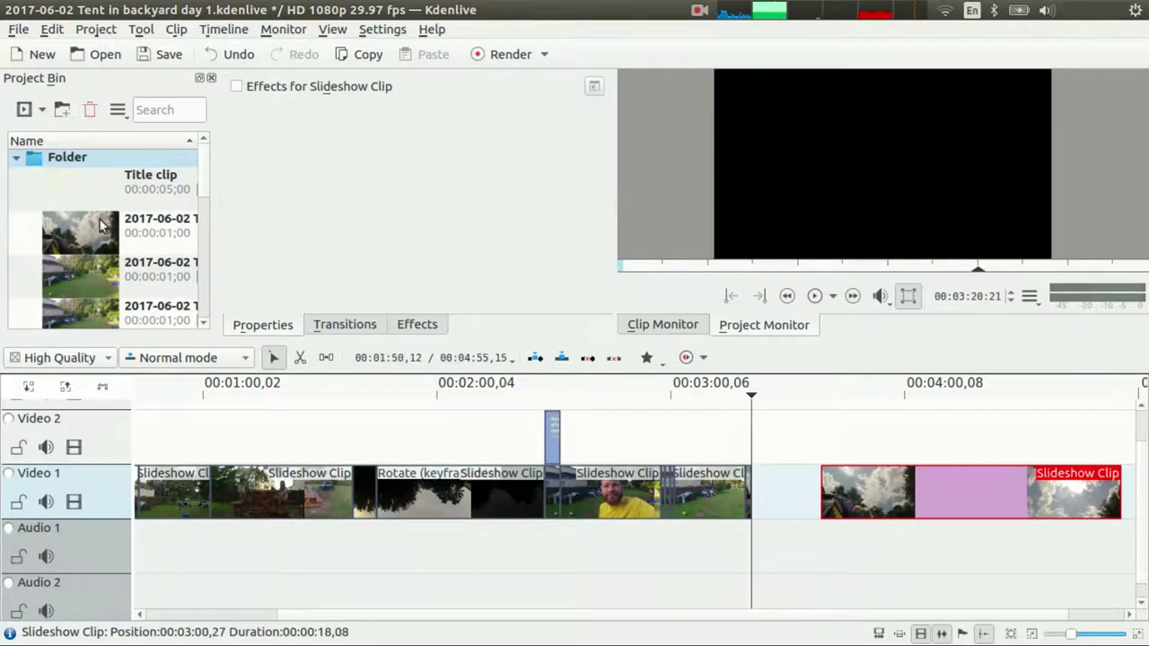
left_click_drag(80, 232, 757, 501)
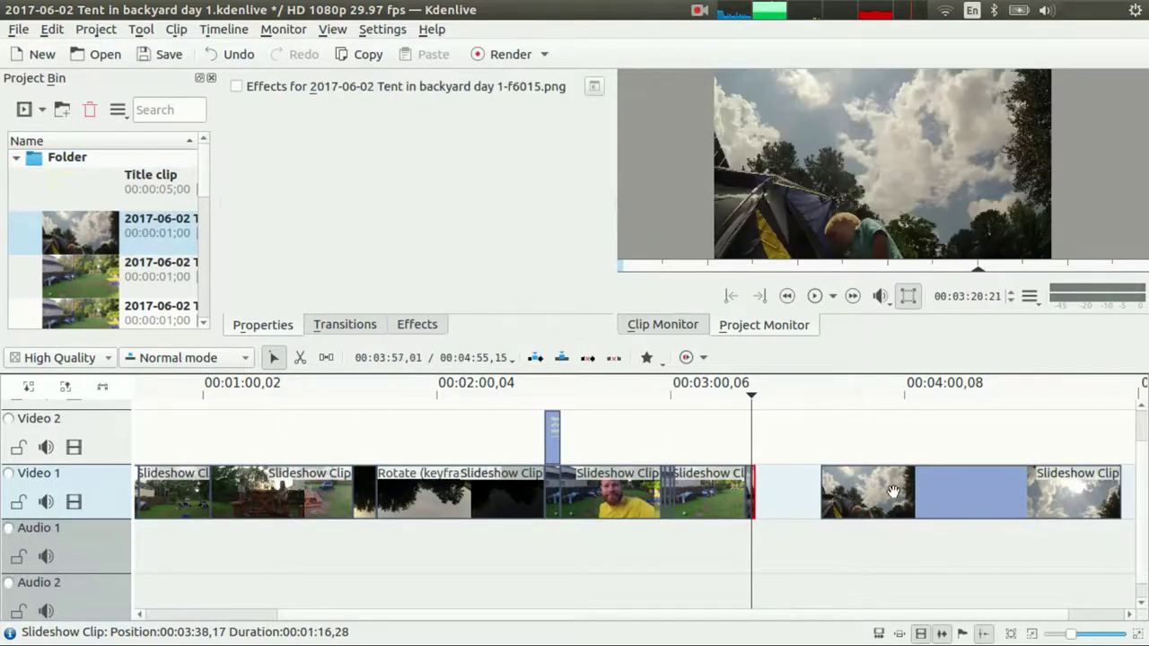
- Close the gap after the inserted still and split the remaining slideshow footage at 00:03:35:22, where the tent view ends
key("space")
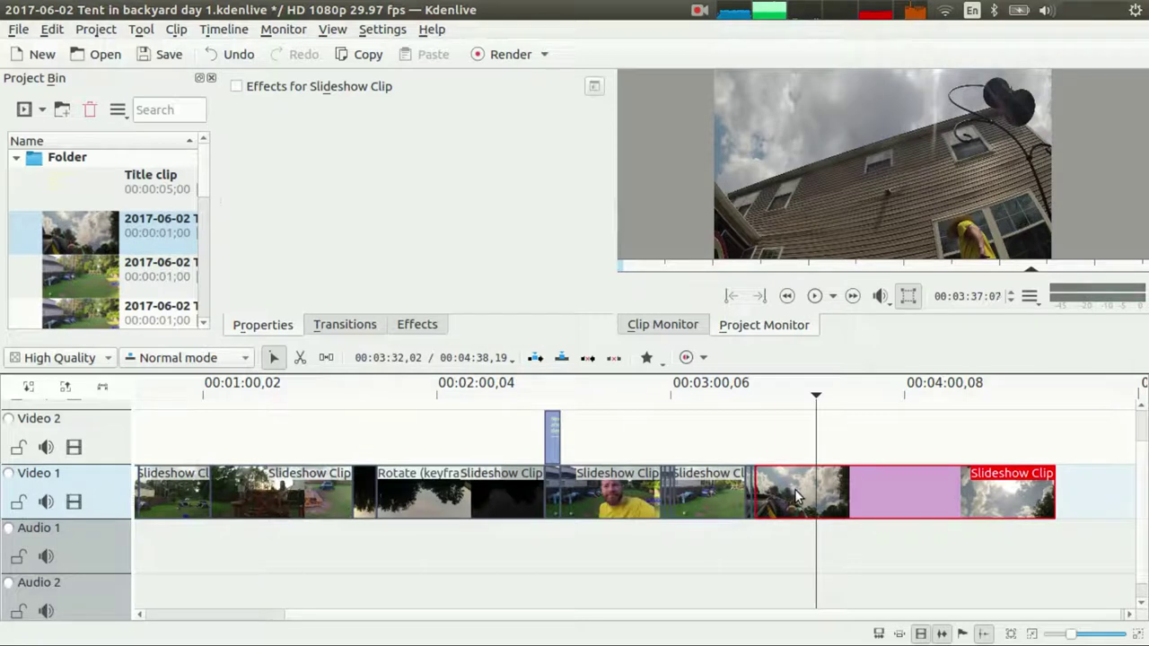
key("j")
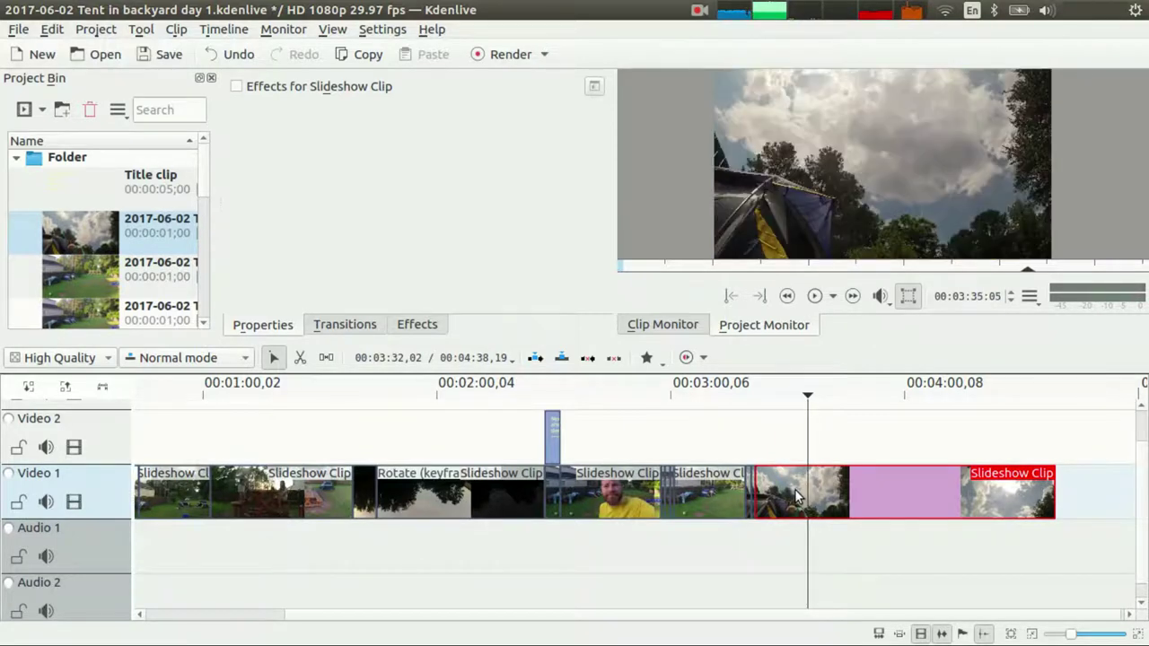
key("Left")
key("Left")
key("Left")
key("Right")
key("Right")
key("Right")
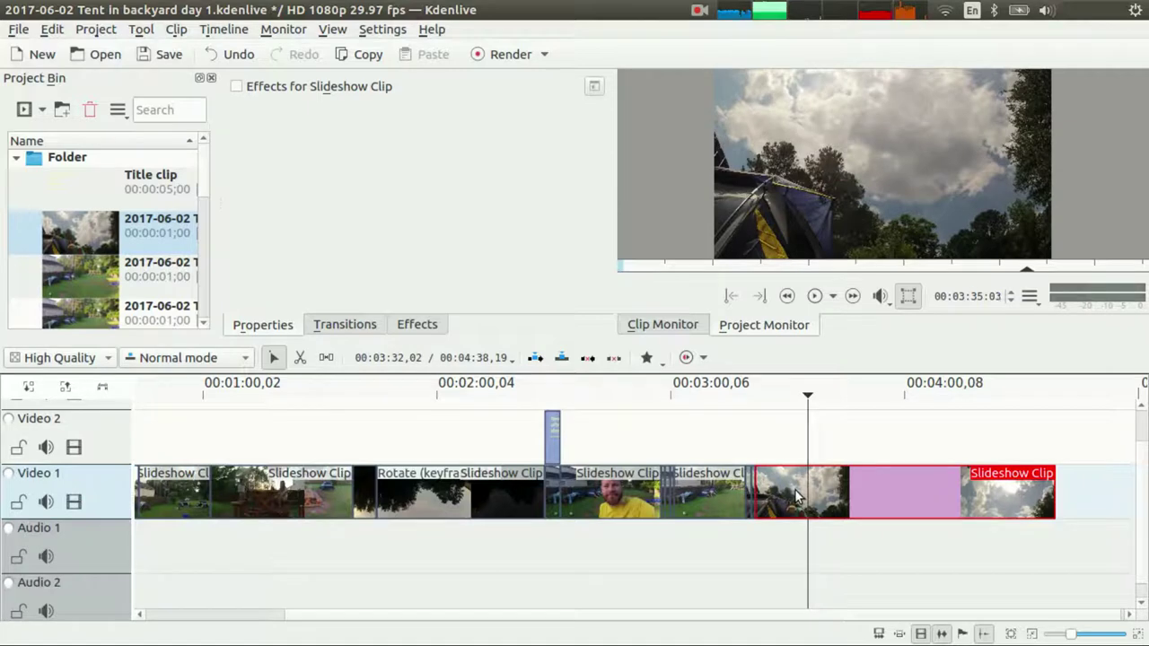
key("Right")
key("Right")
key("Right")
key("Right")
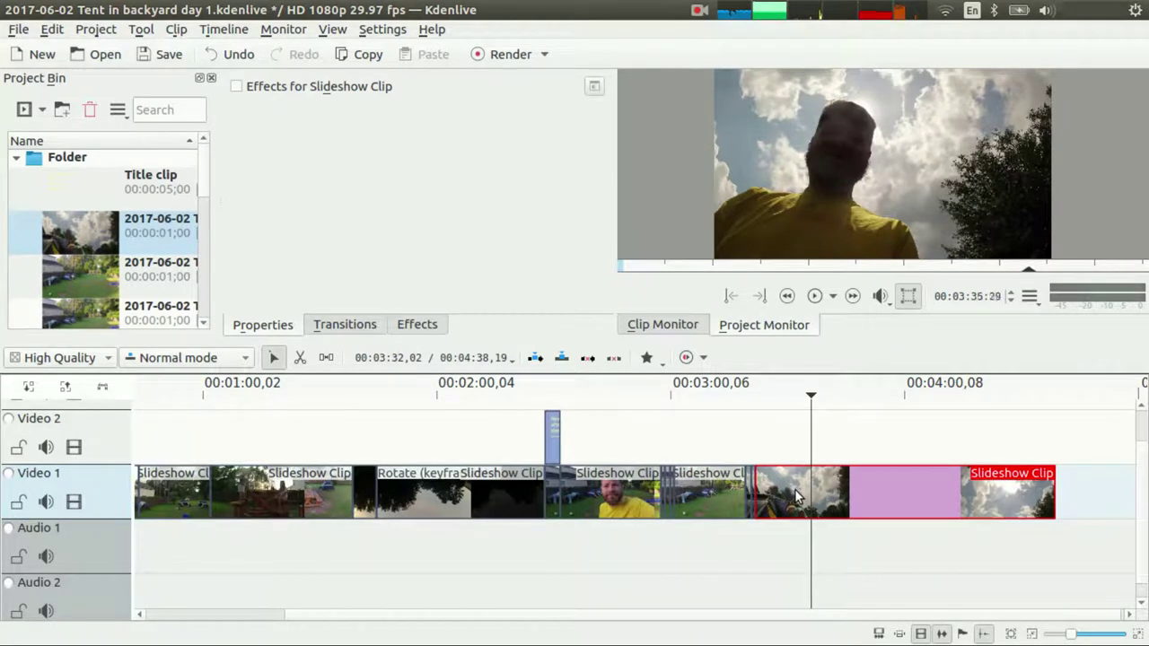
key("Left")
key("Left")
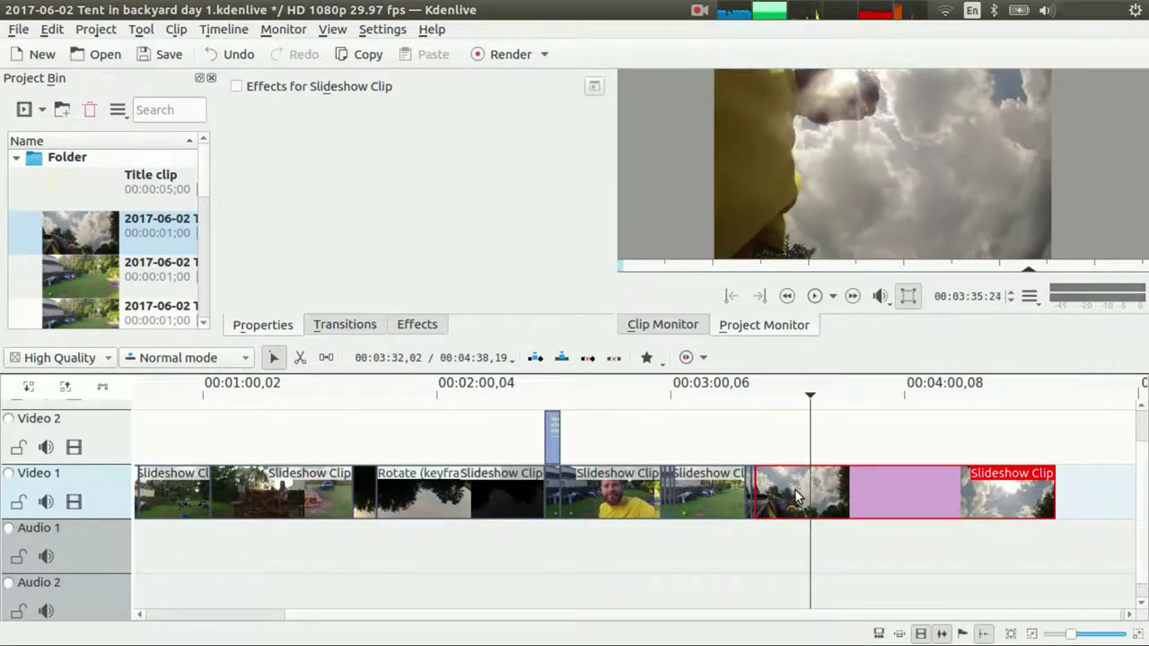
key("Left")
key("Left")
key("Right")
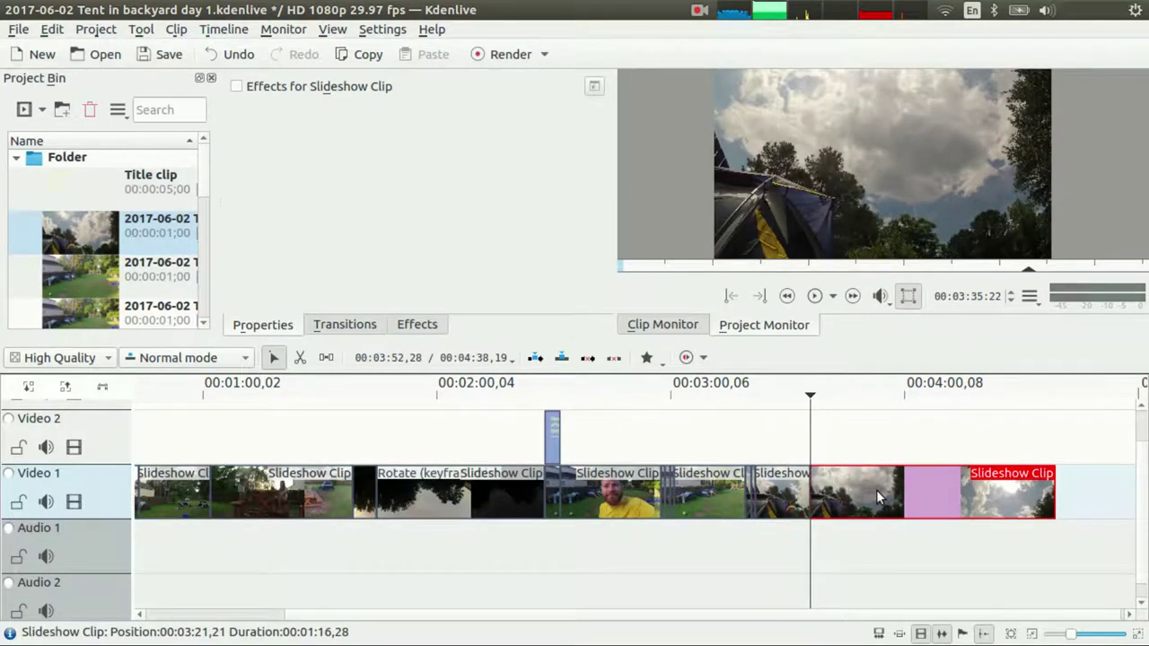
- Step through the footage after 00:03:35:22 to examine the house and ladder scenes up to the start of the sky view
key("Right")
key("Right")
key("Right")
key("shift+Right")
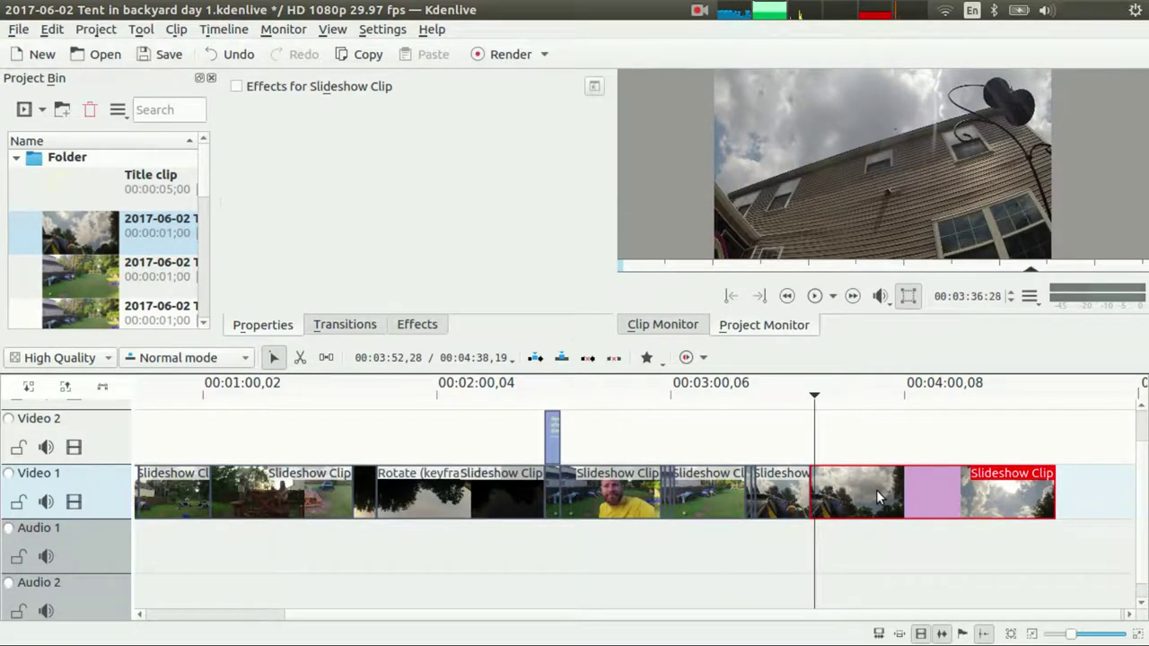
key("shift+Right")
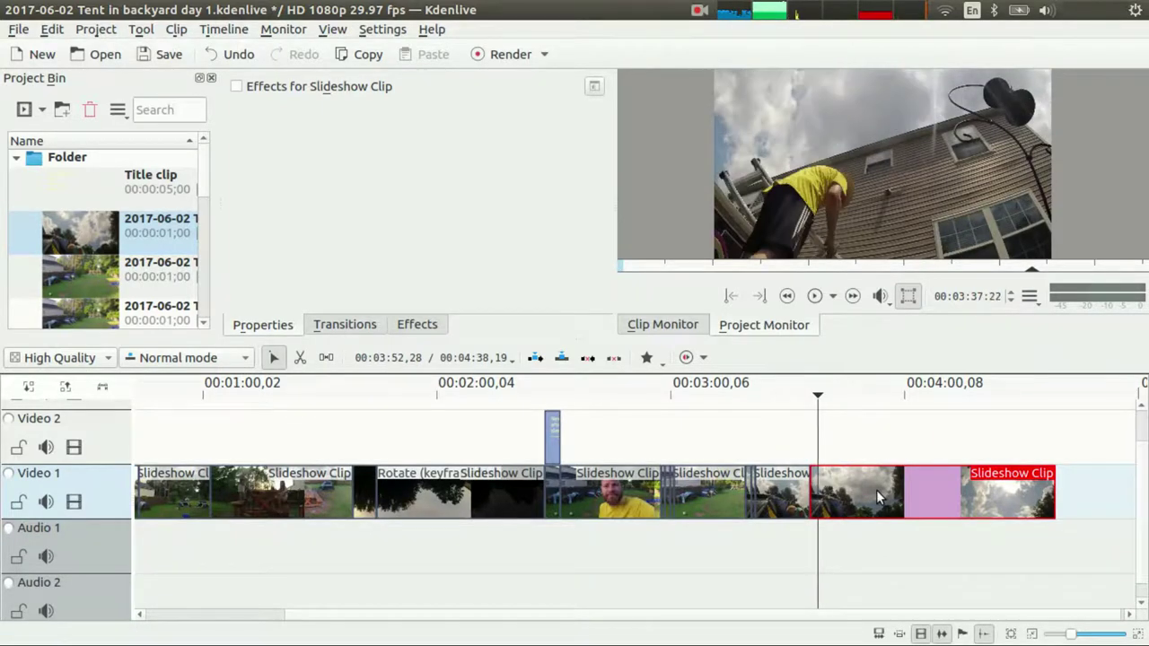
key("Right")
key("Right")
key("Right")
key("Right")
key("Right")
key("Right")
key("Right")
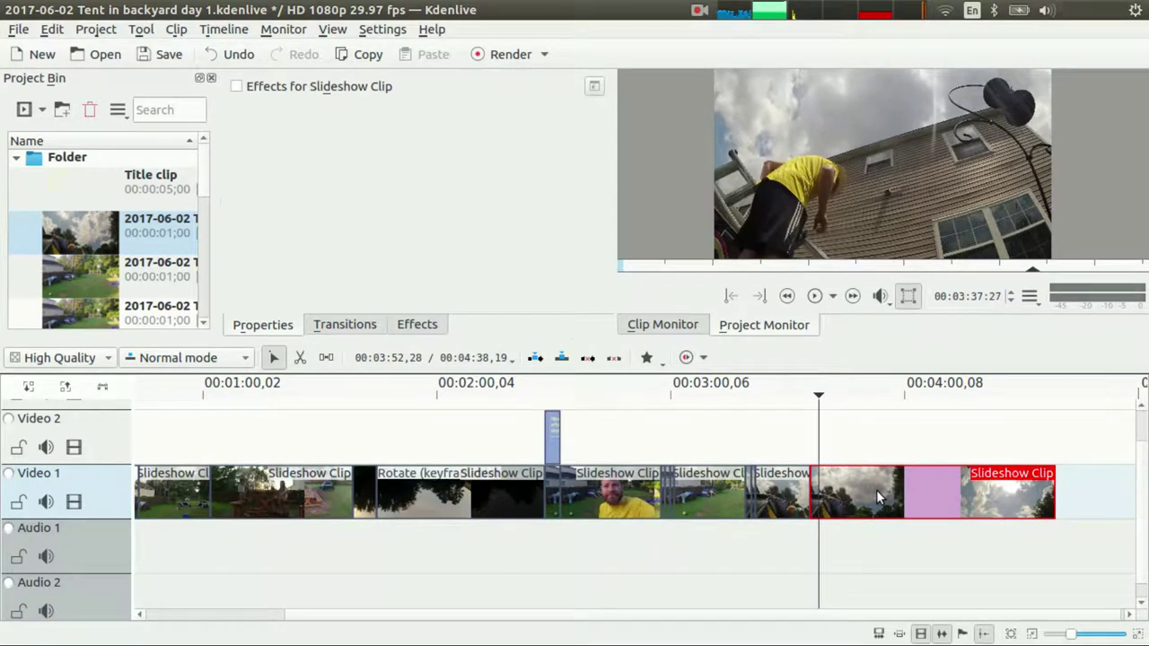
key("Right")
key("Right")
key("Right")
key("Right")
key("Right")
key("Right")
key("Right")
key("Right")
key("Right")
key("Right")
key("Right")
key("Right")
key("Right")
key("Right")
key("Right")
key("Right")
key("Right")
key("Right")
key("Right")
key("Right")
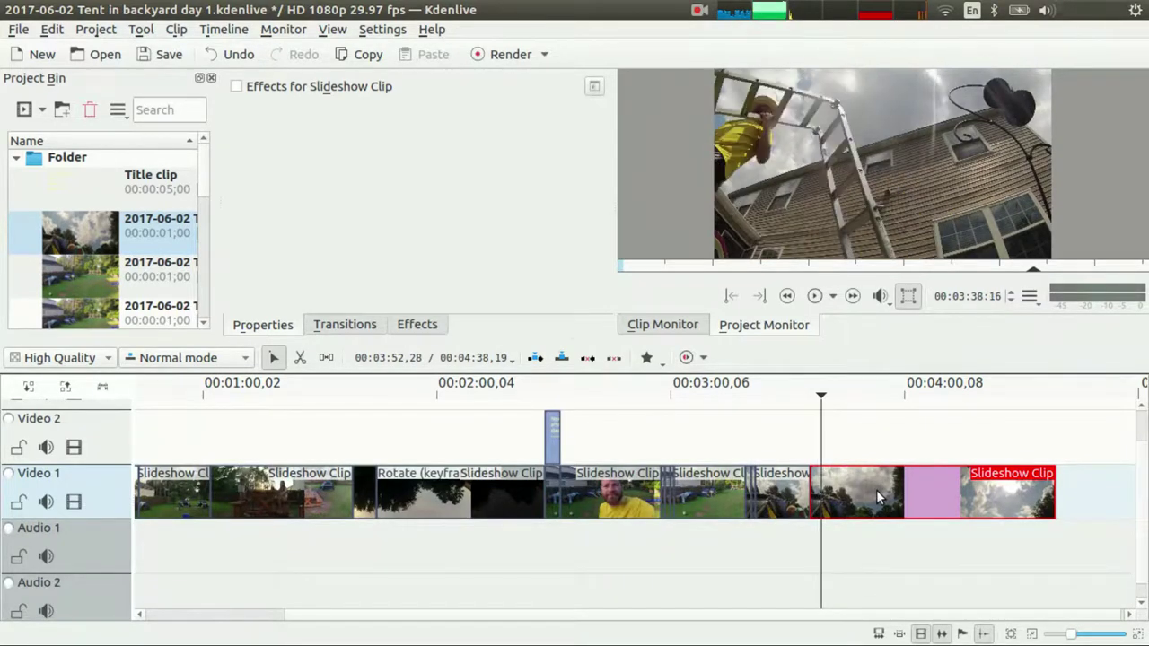
key("Right")
key("Right")
key("Right")
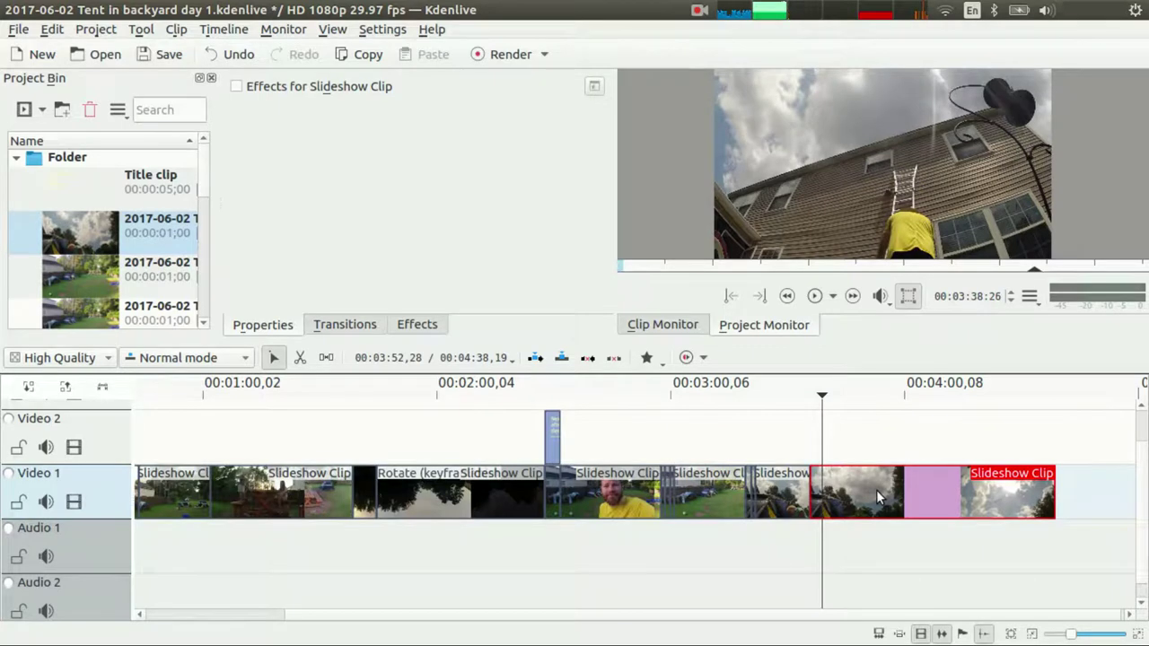
key("Right")
key("Right")
key("Right")
key("Right")
key("Right")
key("Right")
key("Right")
key("Right")
key("Right")
key("Right")
key("Right")
key("Right")
key("Right")
key("Right")
key("Right")
key("Right")
key("Right")
key("Right")
key("Right")
key("Right")
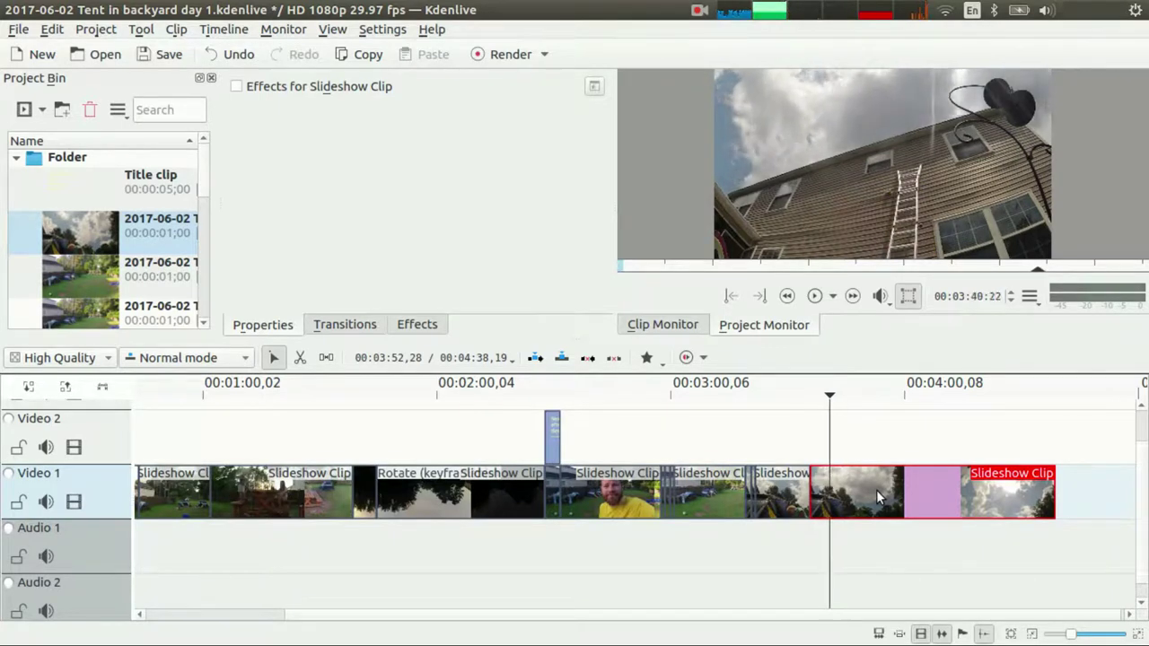
key("Right")
key("Right")
key("Right")
key("Right")
key("Right")
key("Right")
key("Right")
key("Right")
key("Right")
key("Right")
key("Right")
key("Right")
key("Right")
key("Right")
key("Right")
key("Right")
key("Right")
key("Right")
key("Right")
key("Right")
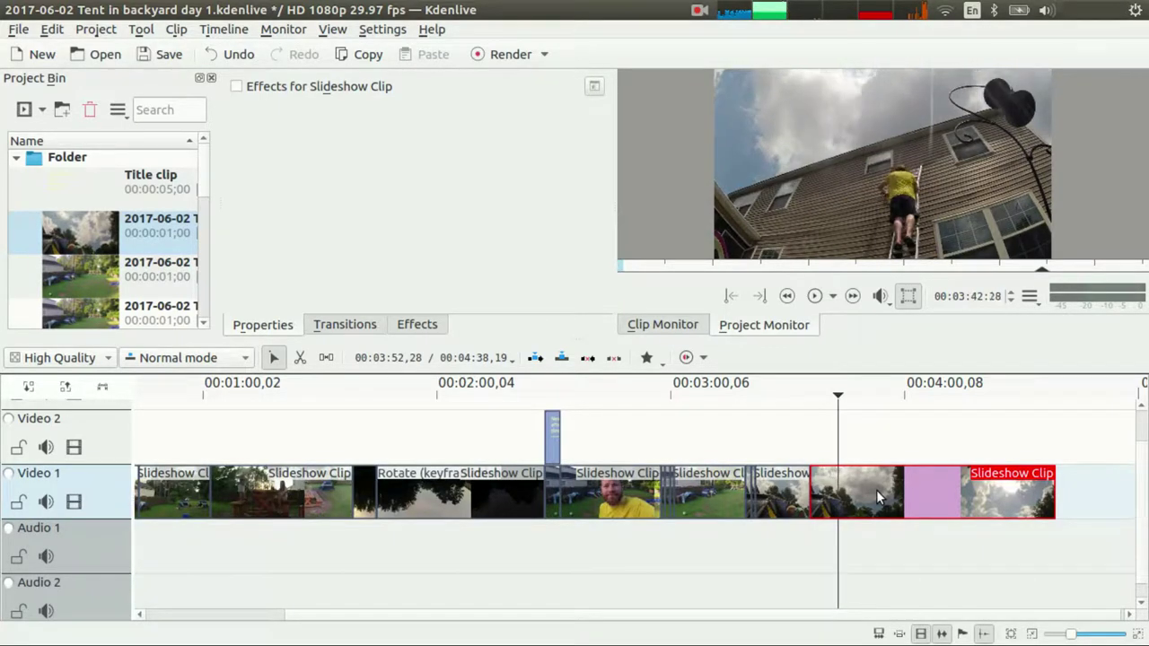
key("Right")
key("Right")
key("Right")
key("Right")
key("Right")
key("Right")
key("Right")
key("Right")
key("Right")
key("Right")
key("Right")
key("Right")
key("Right")
key("Right")
key("Right")
key("Right")
key("Right")
key("Right")
key("Right")
key("Right")
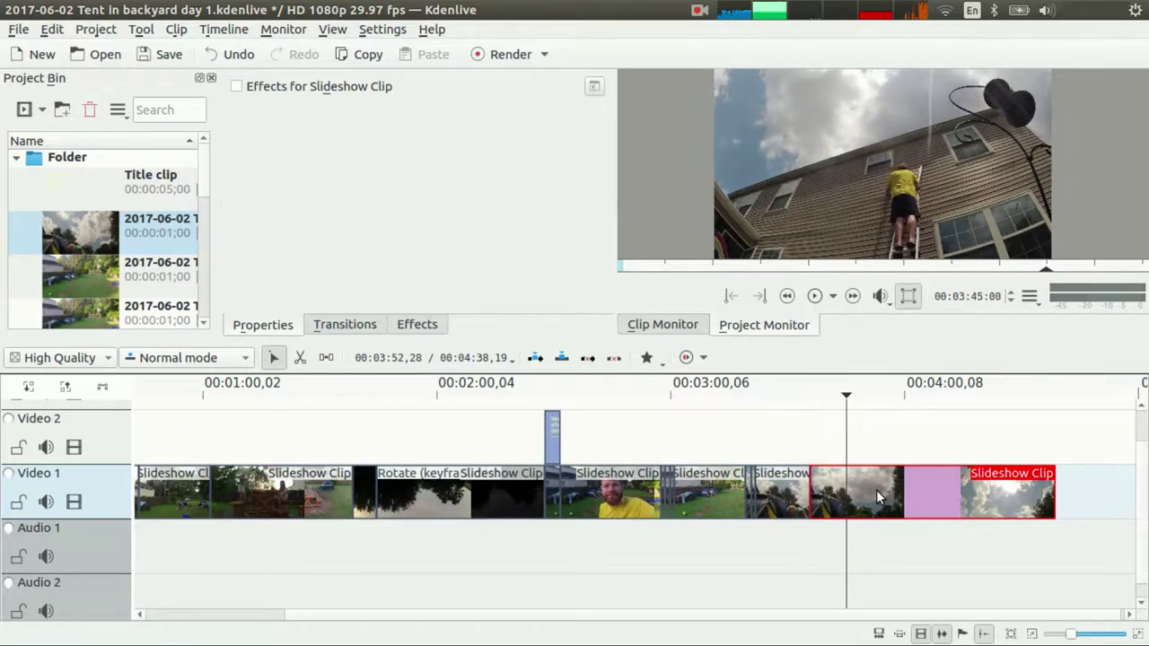
key("Right")
key("Right")
key("Right")
key("Right")
key("Right")
key("Right")
key("Right")
key("Right")
key("Right")
key("Right")
key("Right")
key("Right")
key("Right")
key("Right")
key("Right")
key("Right")
key("Right")
key("Right")
key("Right")
key("Right")
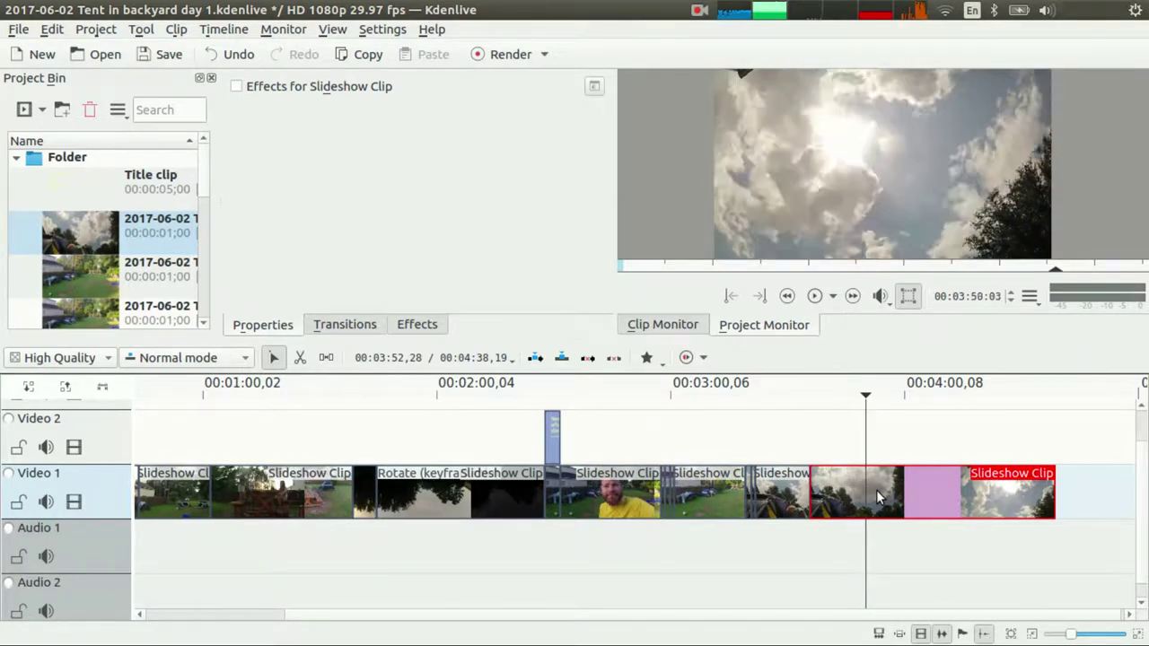
- Check the sky footage through to its end and delete the final slideshow clip starting at 00:03:35:22 on Video 1
key("shift+Right")
key("shift+Right")
key("shift+Right")
key("shift+Left")
key("shift+Left")
key("shift+Left")
key("shift+Left")
key("shift+Left")
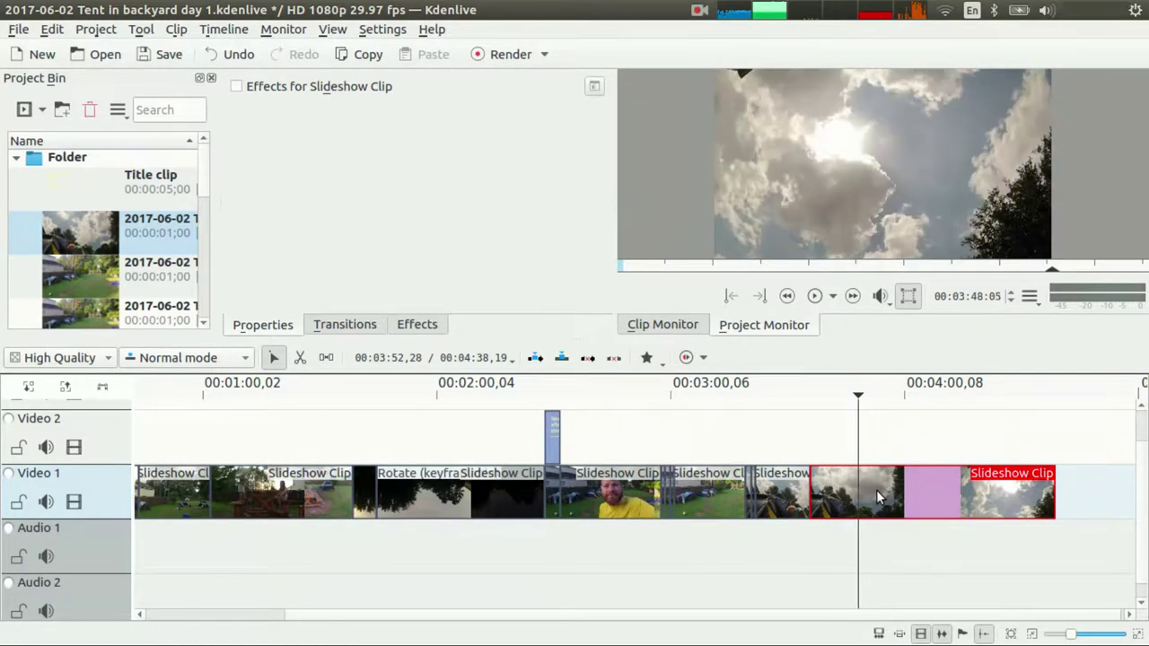
key("shift+Right")
key("shift+Right")
key("shift+Right")
key("shift+Right")
key("shift+Right")
key("shift+Right")
key("shift+Right")
key("shift+Right")
key("shift+Right")
key("shift+Right")
key("shift+Right")
key("shift+Right")
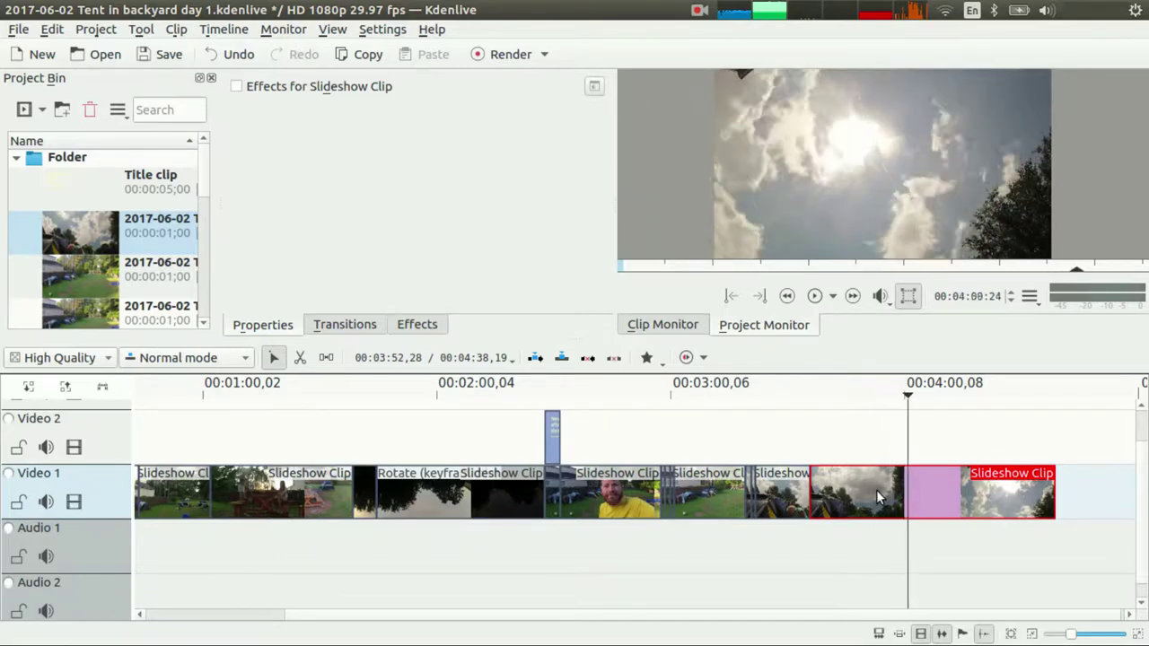
key("shift+Right")
key("shift+Right")
key("shift+Right")
key("shift+Right")
key("shift+Right")
key("shift+Right")
key("shift+Right")
key("shift+Right")
key("shift+Right")
key("shift+Right")
key("shift+Right")
key("shift+Right")
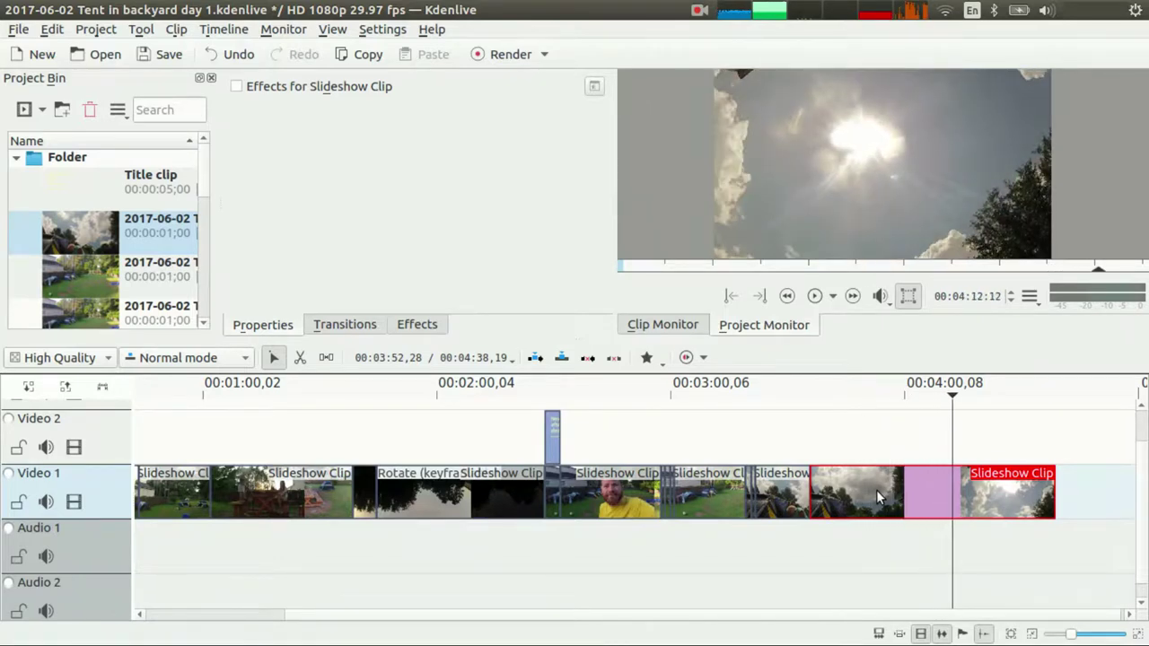
key("shift+Right")
key("shift+Right")
key("shift+Right")
key("shift+Right")
key("shift+Right")
key("shift+Right")
key("shift+Right")
key("shift+Right")
key("shift+Right")
key("shift+Right")
key("shift+Right")
key("shift+Right")
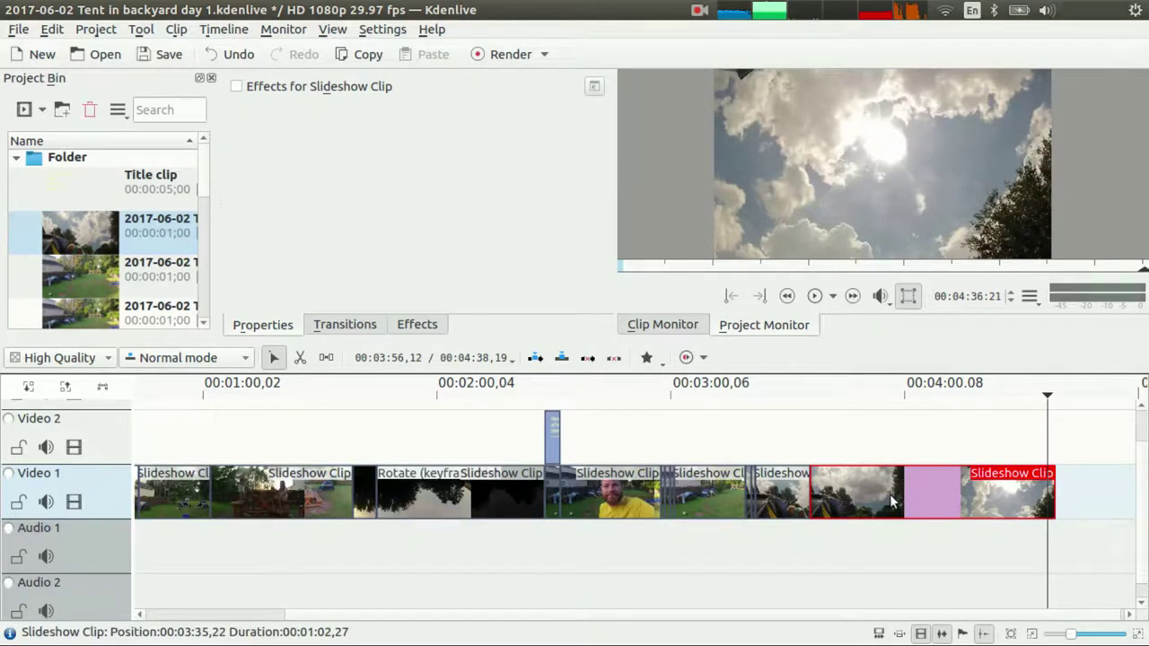
key("Delete")
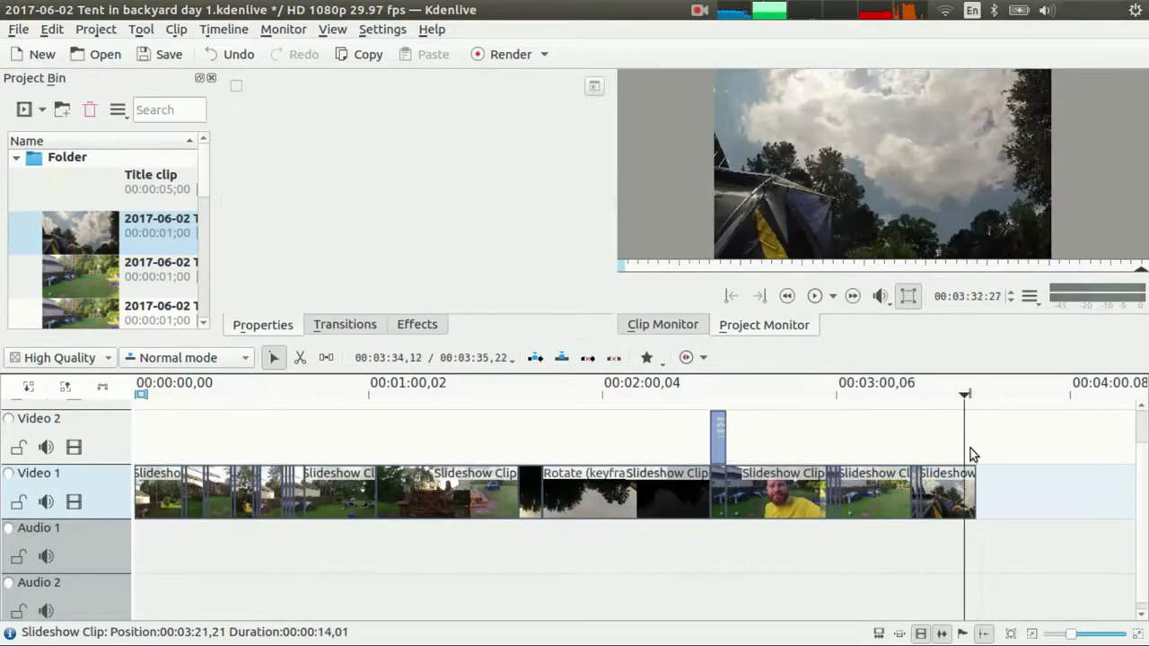
- Play back in reverse through the closing tent and sky footage and save the project
key("j")
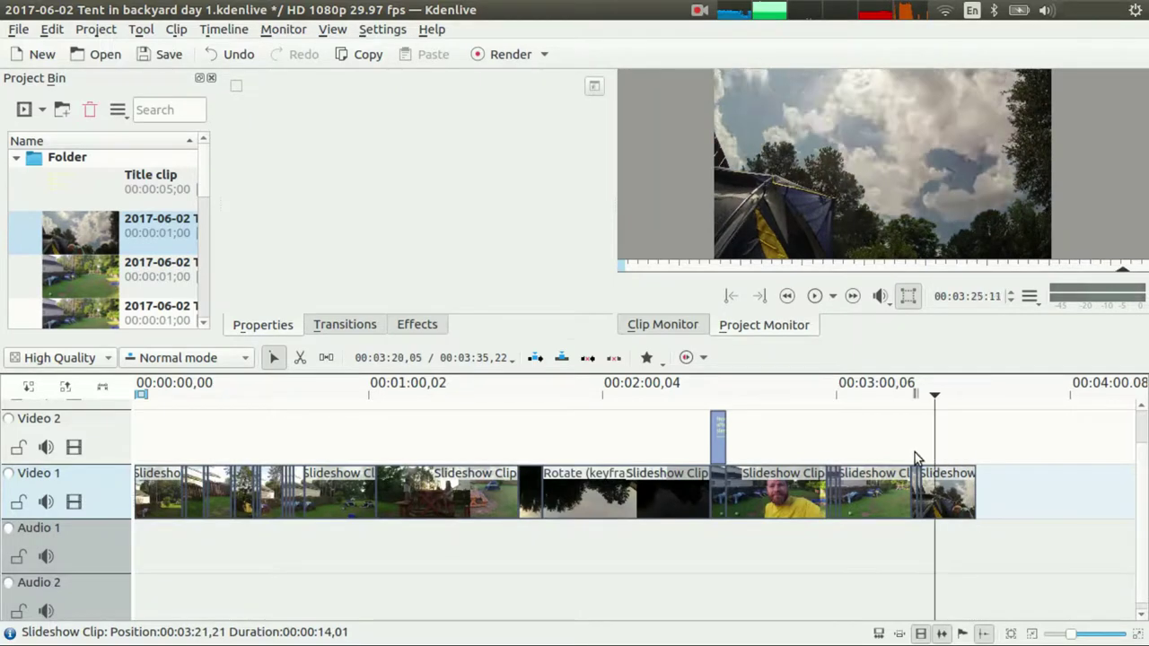
key("k")
key("ctrl+s")
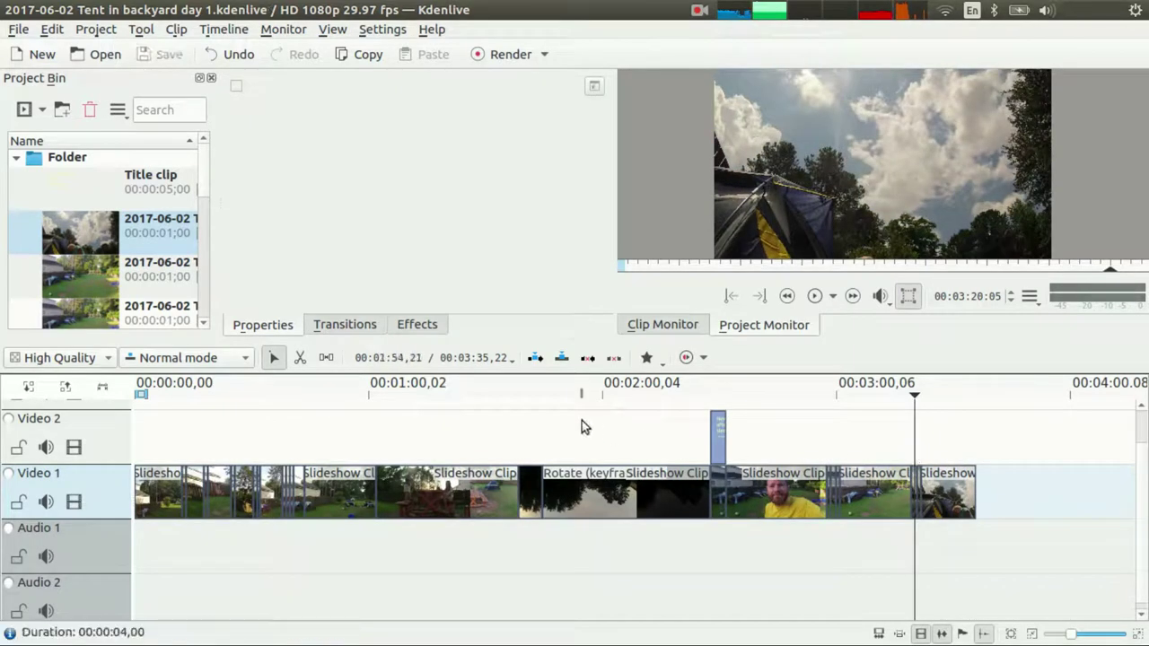
- Play the timeline from the beginning, viewing the opening backyard footage full screen and restoring the normal preview size
left_click(506, 423)
left_click(395, 427)
key("Home")
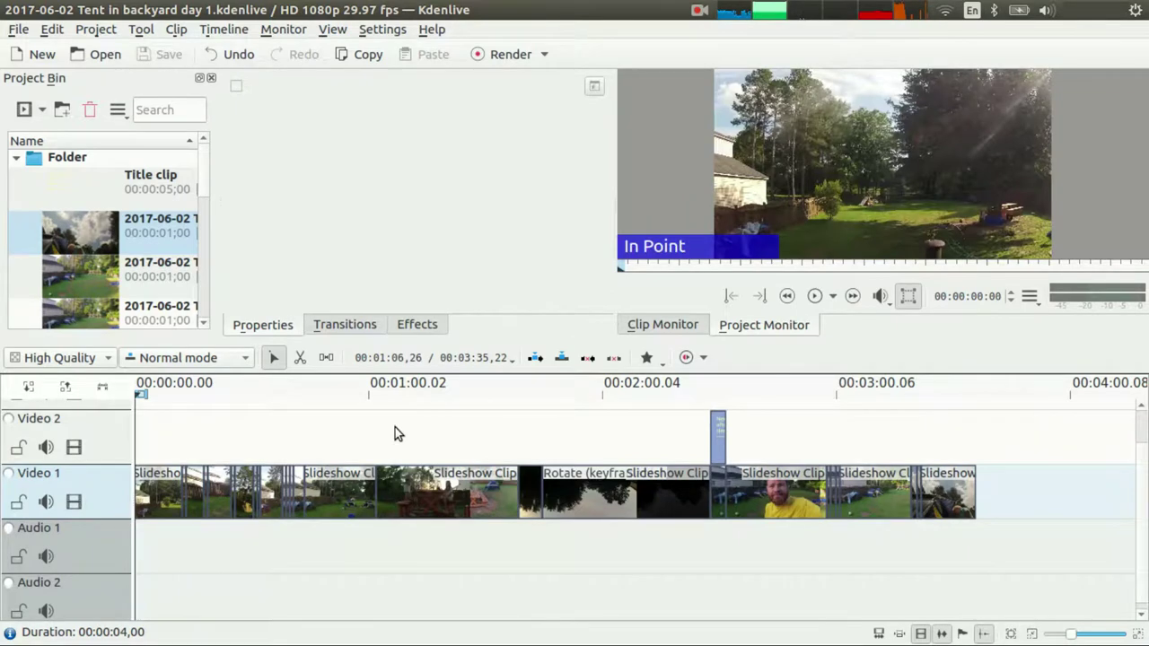
key("space")
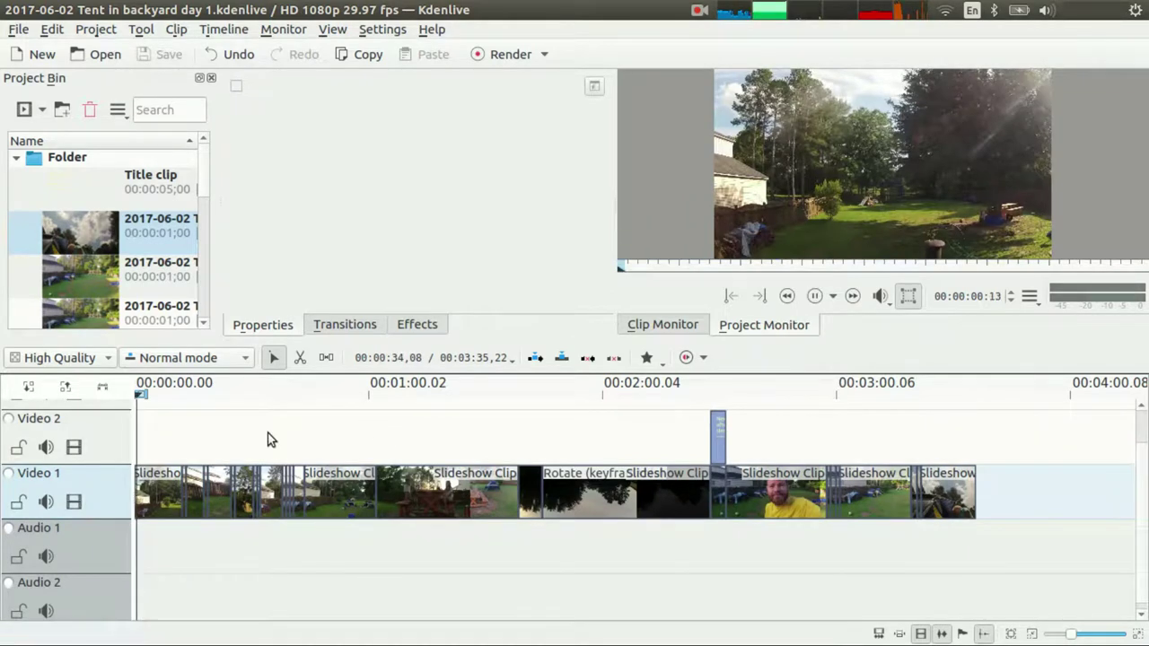
double_click(918, 127)
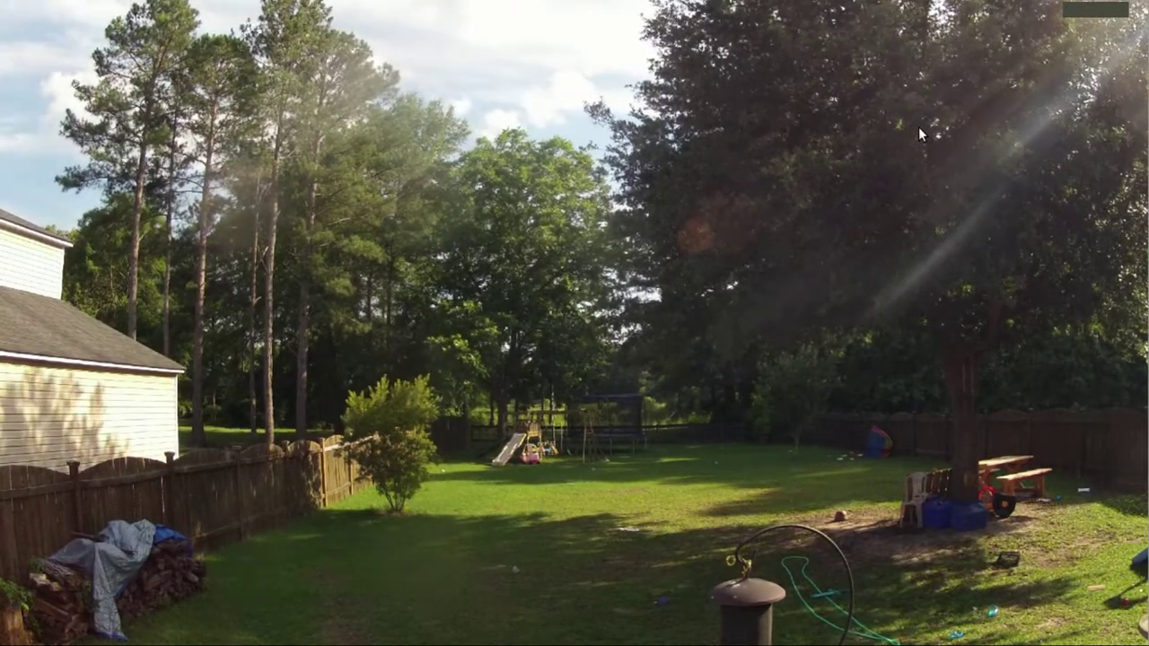
double_click(919, 126)
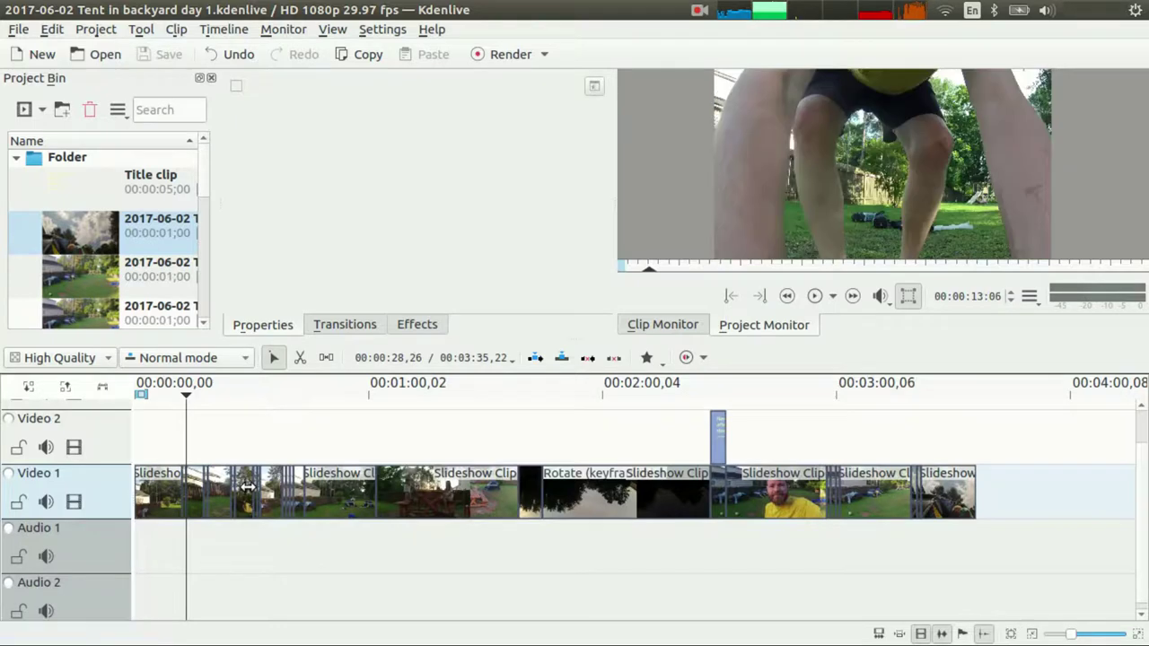
- Pause in the opening footage and locate the start of the f383 still on Video 1, placing the playhead at 00:00:12:08
key("space")
key("Left")
key("Left")
key("Left")
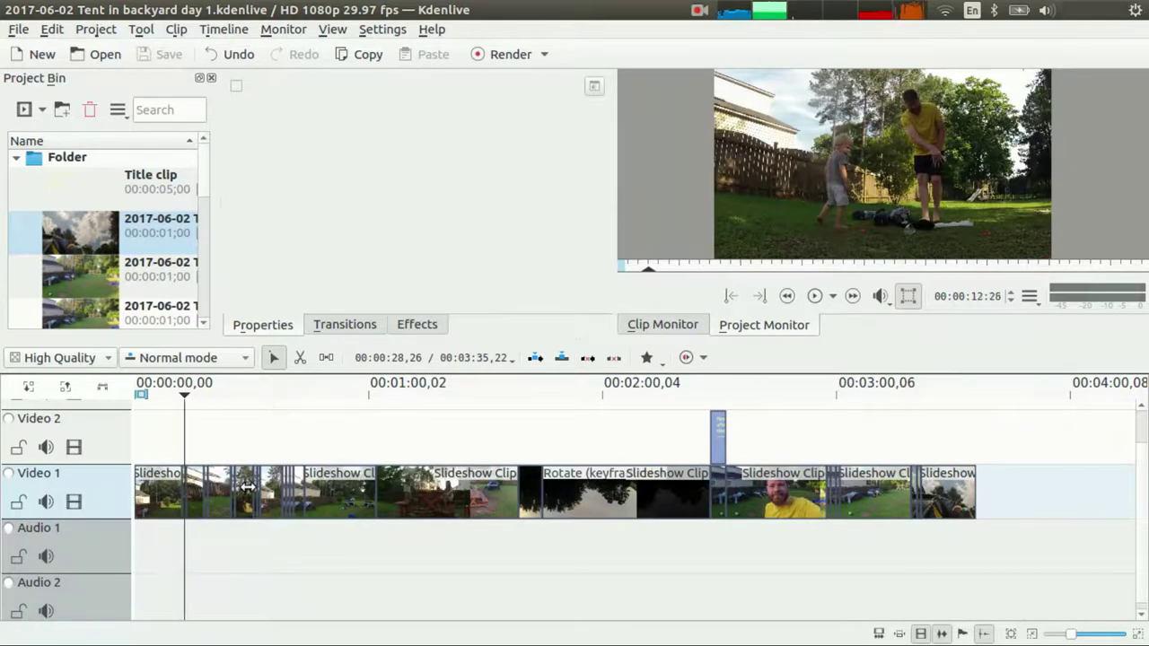
left_click(1138, 634)
left_click(1139, 634)
left_click(1139, 634)
left_click(1138, 633)
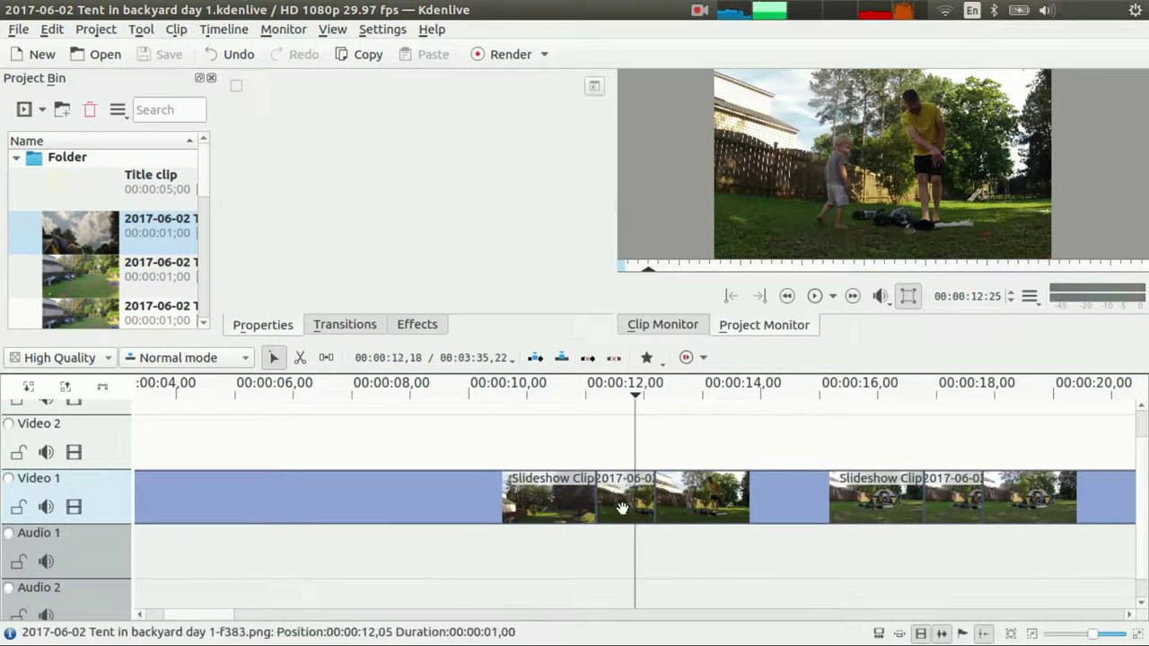
left_click(1033, 635)
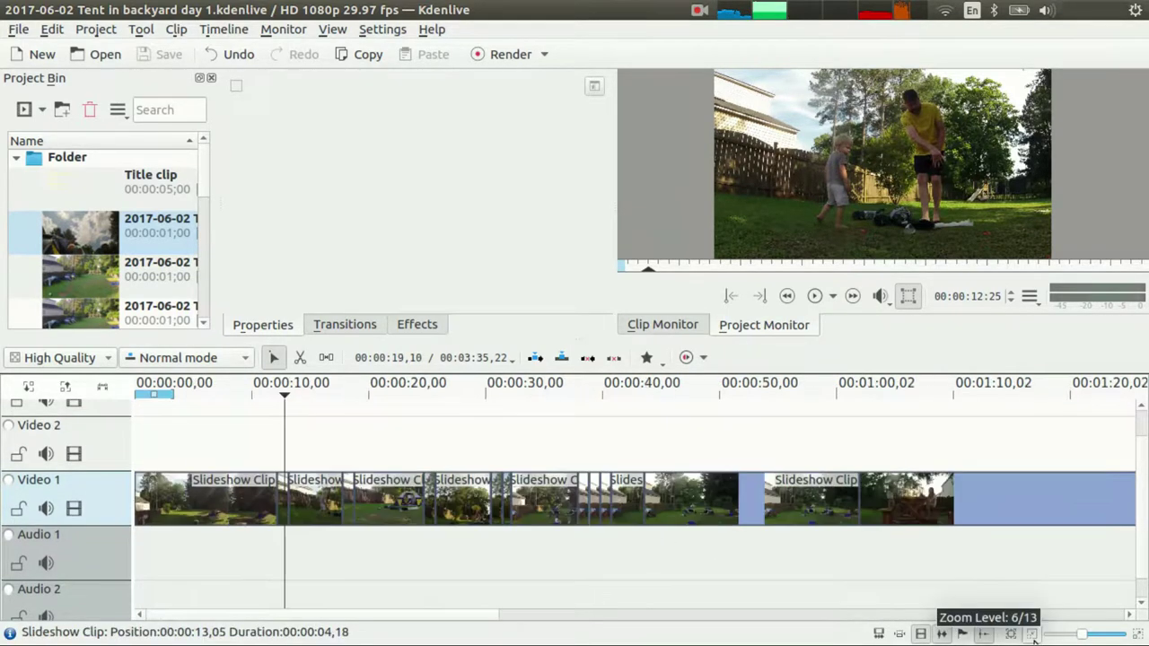
left_click(1032, 635)
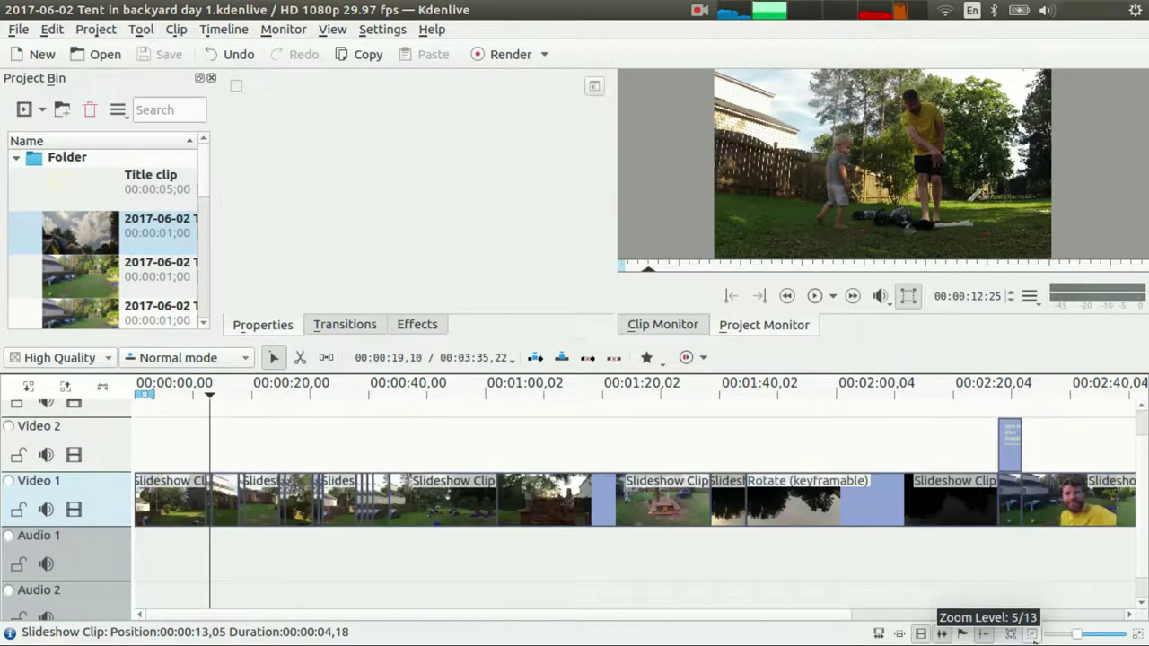
left_click(1137, 633)
left_click(1138, 633)
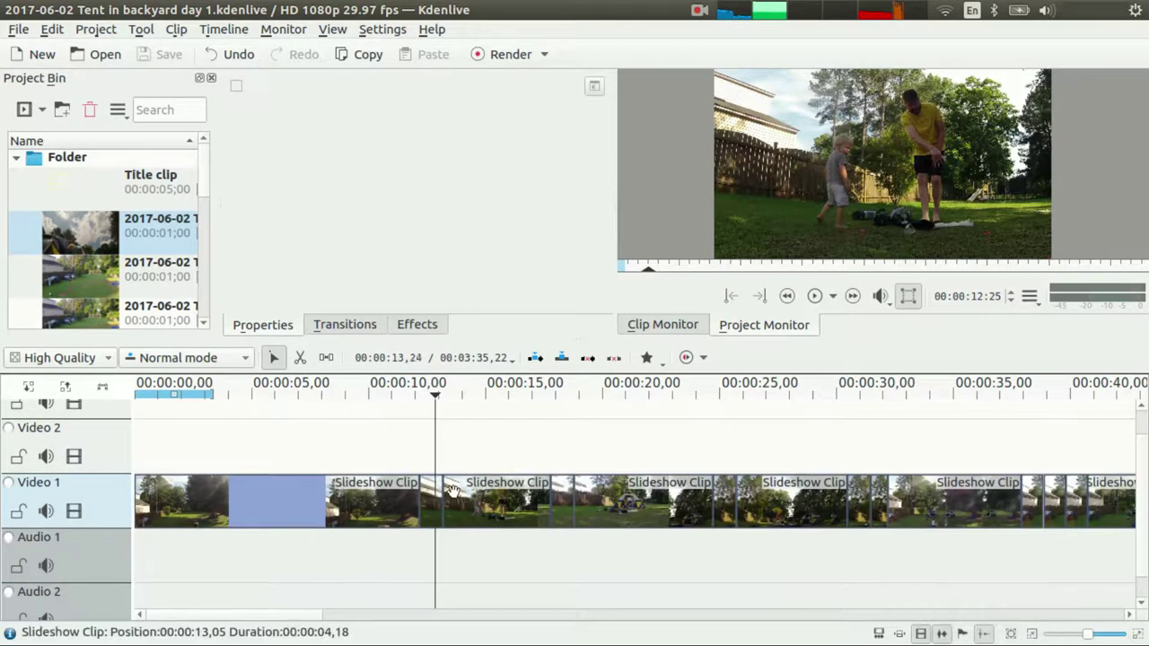
mouse_move(422, 459)
left_mouse_down()
mouse_move(444, 461)
mouse_move(409, 460)
mouse_move(425, 463)
left_mouse_up()
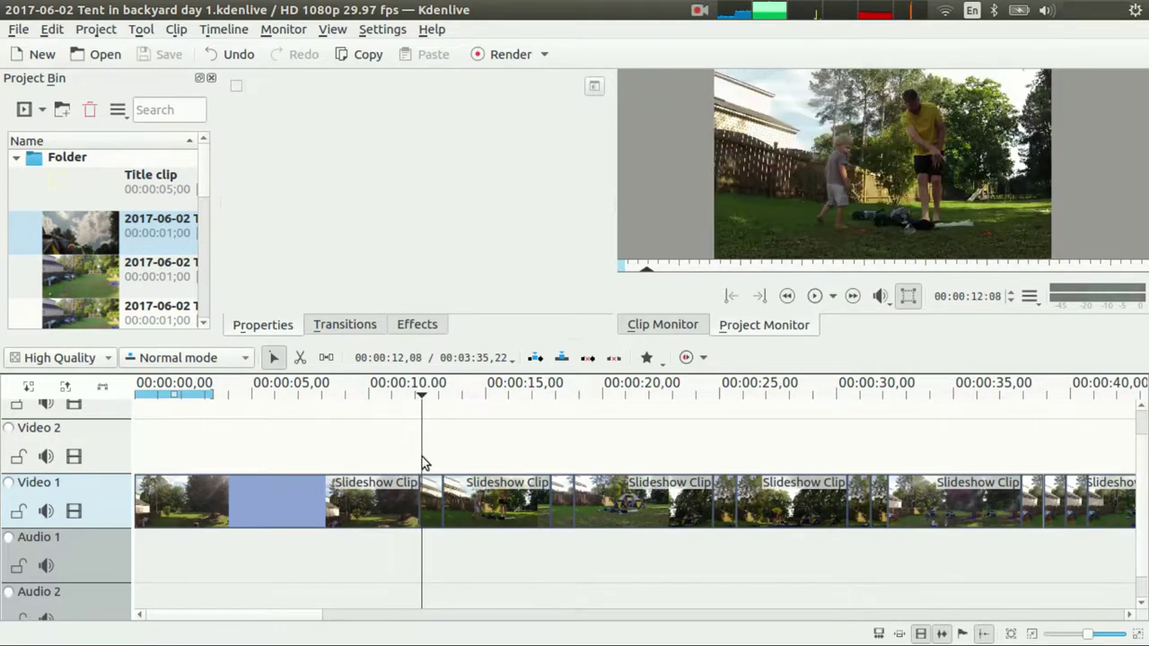
- Move the playhead back frame by frame to 00:00:11:24, near the end of the first slideshow clip
left_click(406, 503)
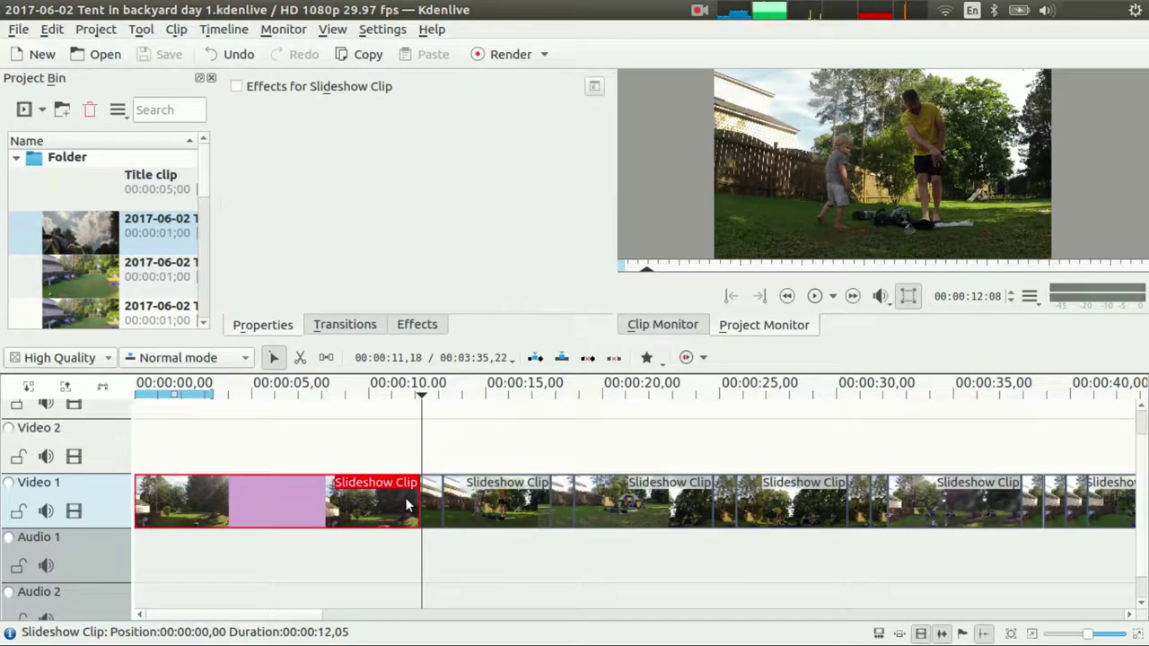
key("Left")
key("Left")
key("Left")
key("Left")
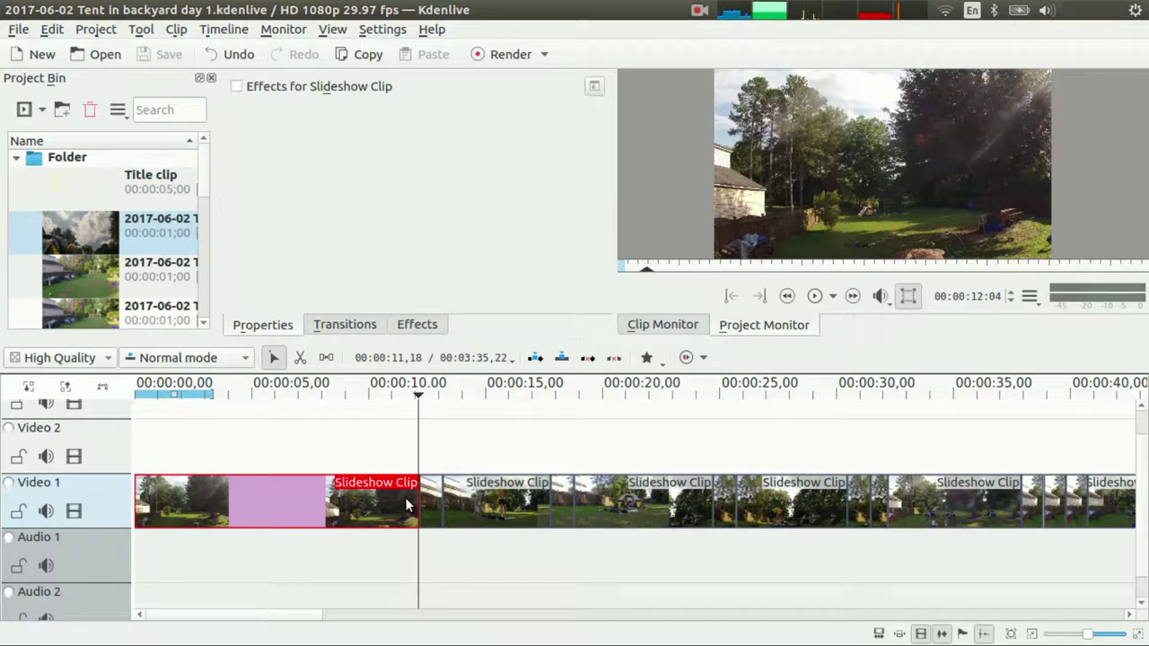
left_click(1007, 299)
left_click(1007, 299)
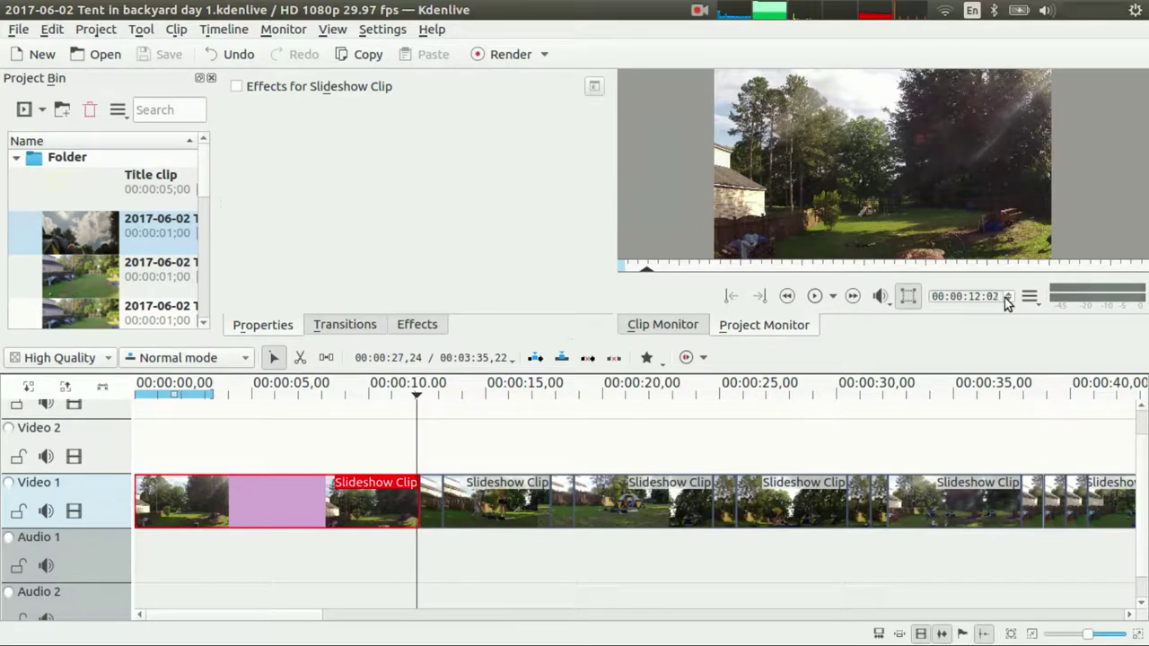
left_click(1008, 299)
left_click(1007, 298)
left_click(1007, 299)
left_click(1007, 299)
left_click(1007, 299)
left_click(1008, 299)
left_click(1008, 299)
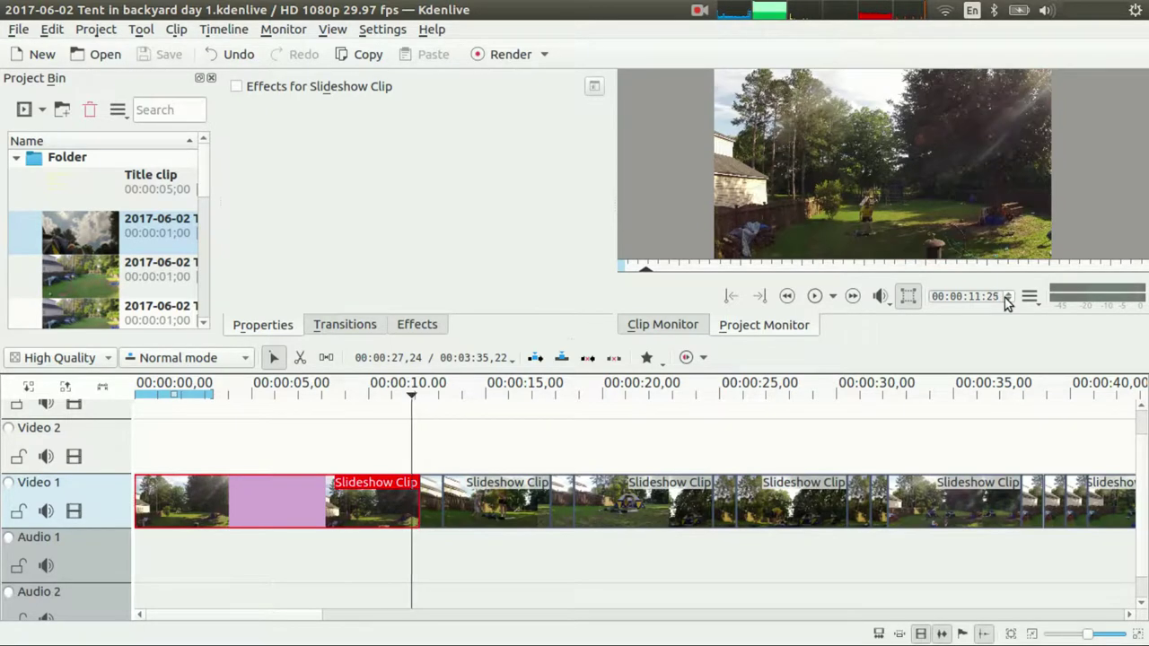
left_click(1007, 299)
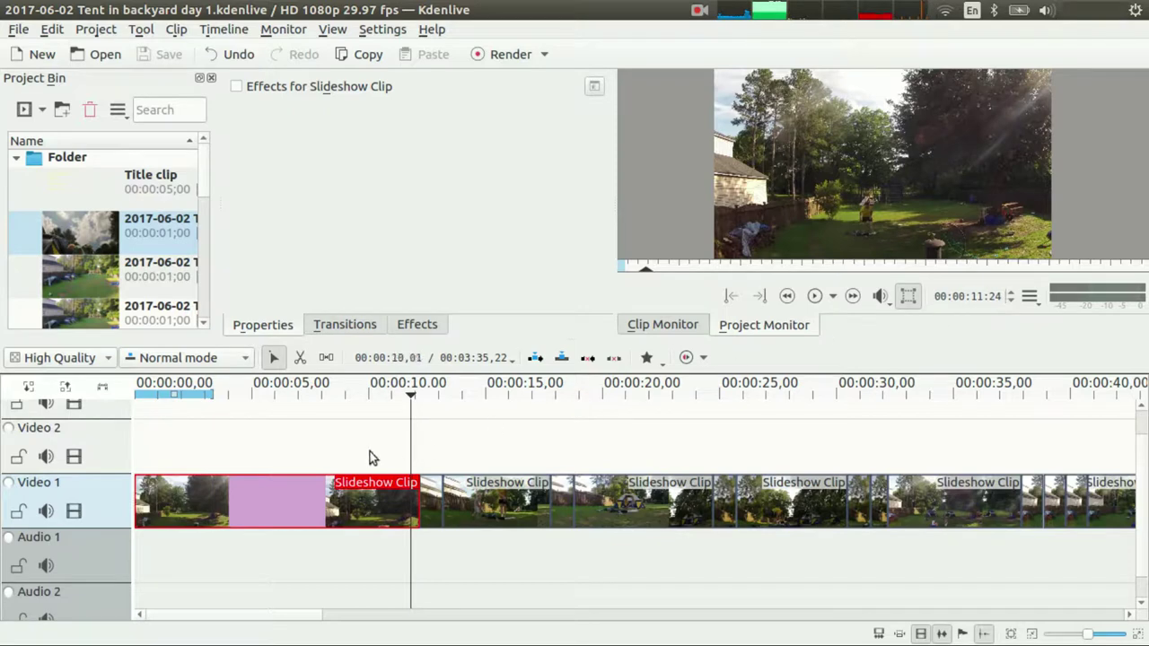
- Move the f383 still to Video 2 and shift it with all following footage back to start at 00:00:11:24
left_click(426, 486)
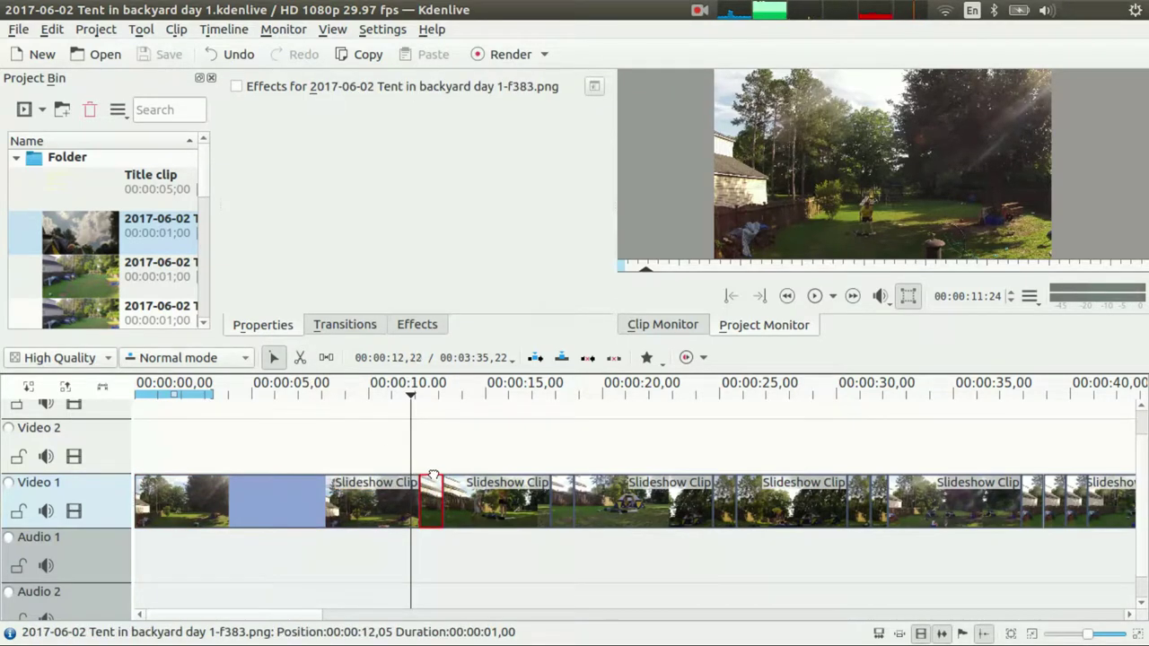
left_click_drag(434, 476, 434, 469)
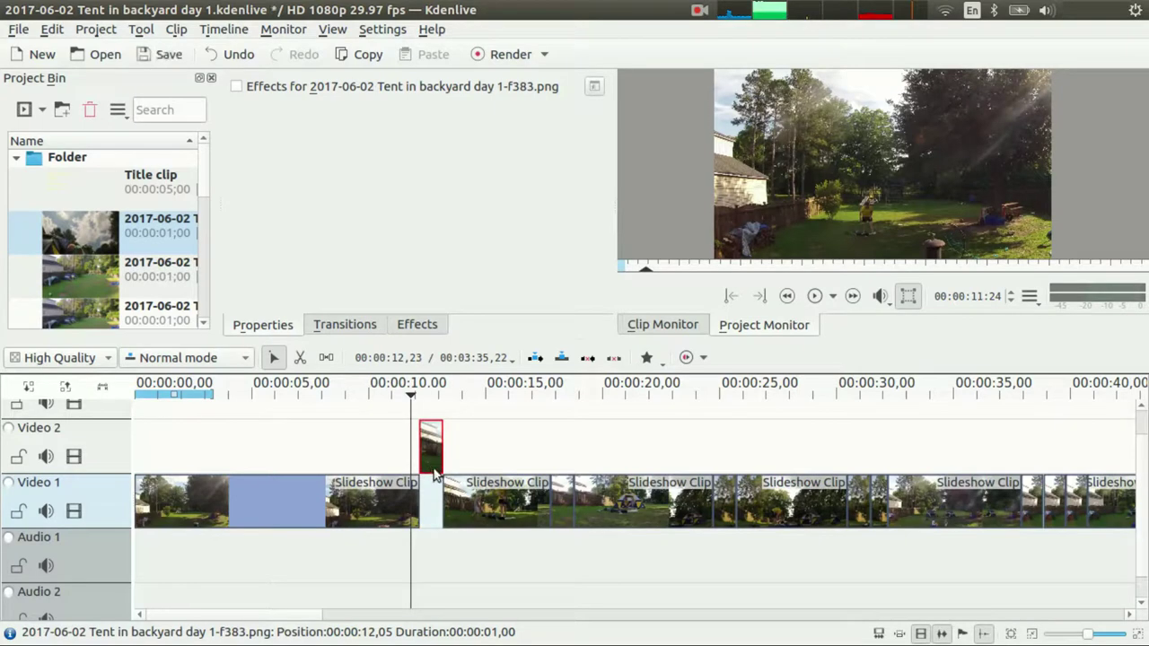
left_click(328, 359)
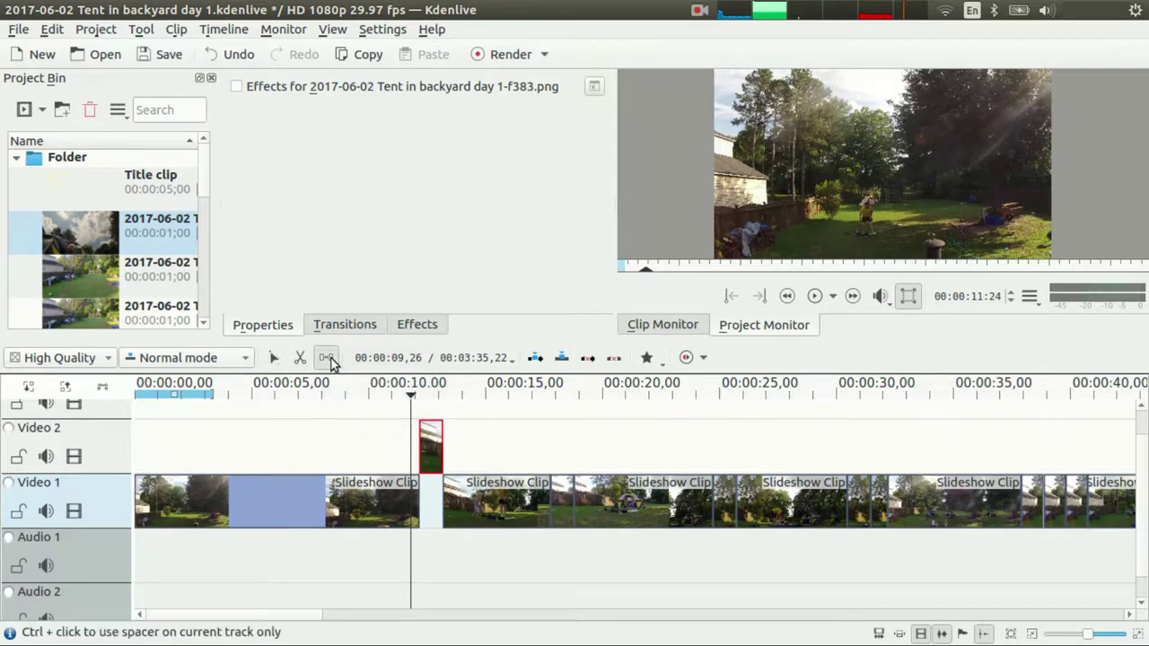
left_click(431, 441)
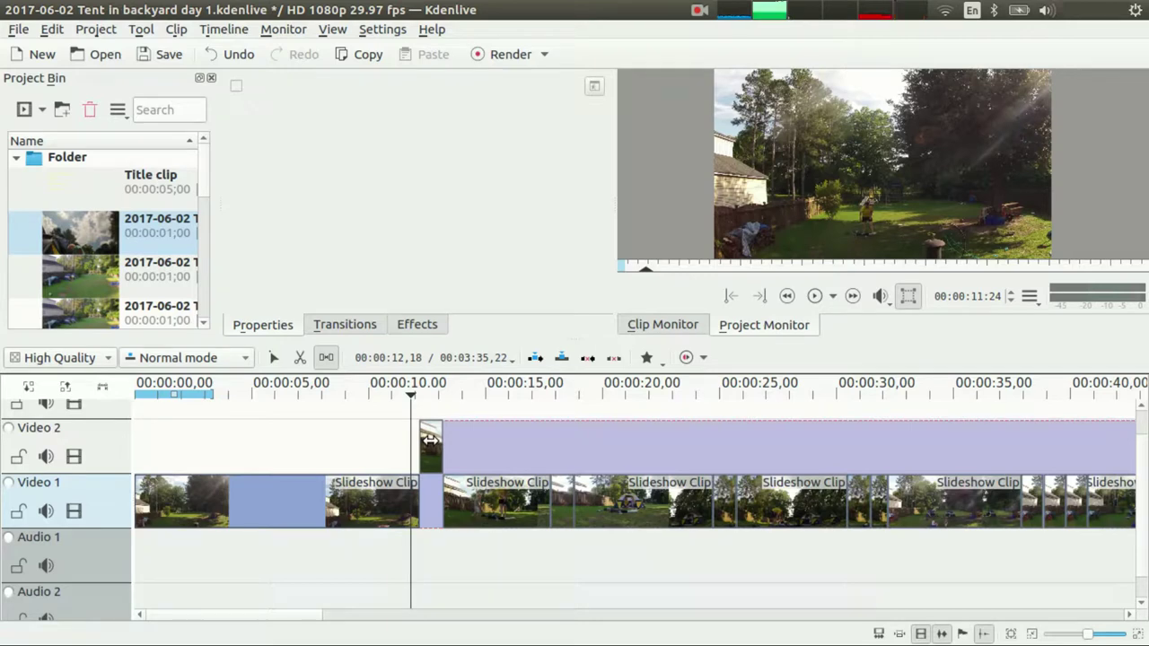
left_click_drag(428, 438, 422, 438)
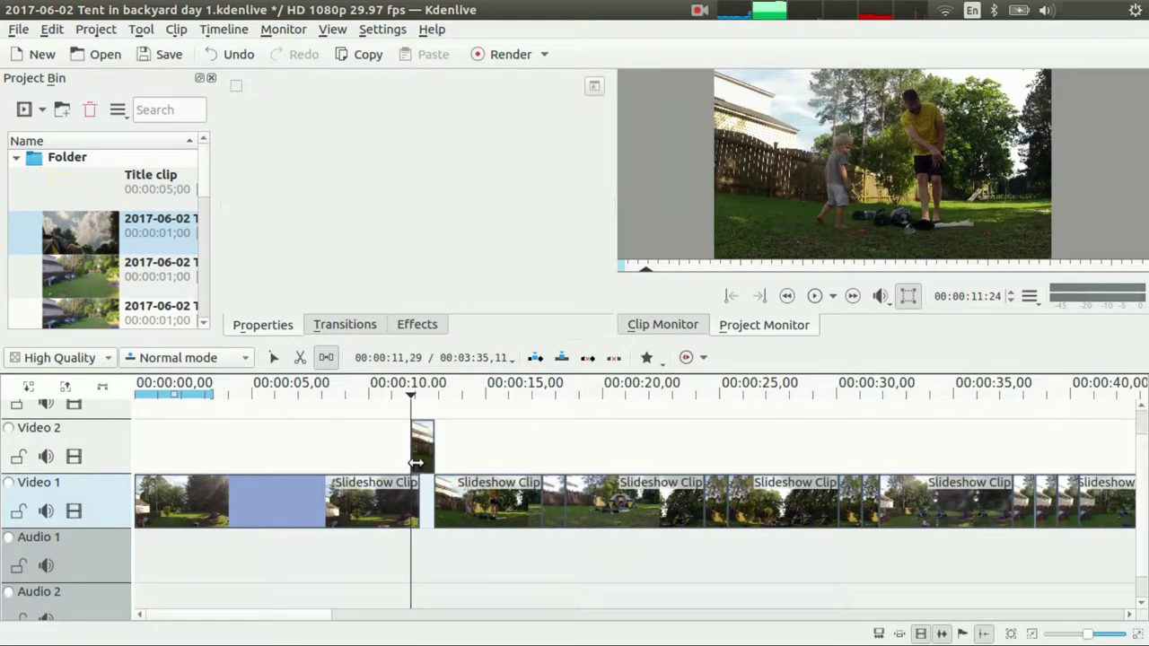
- Add a transition where the f383 still on Video 2 overlaps the end of the first slideshow clip
left_click(275, 359)
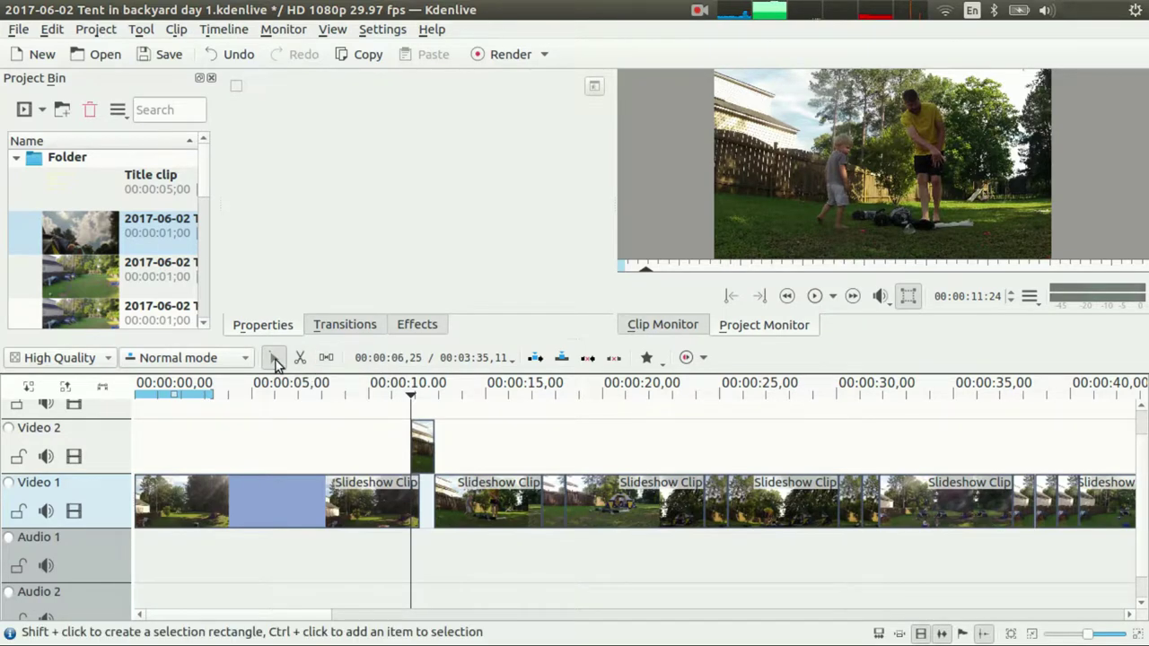
left_click(418, 483)
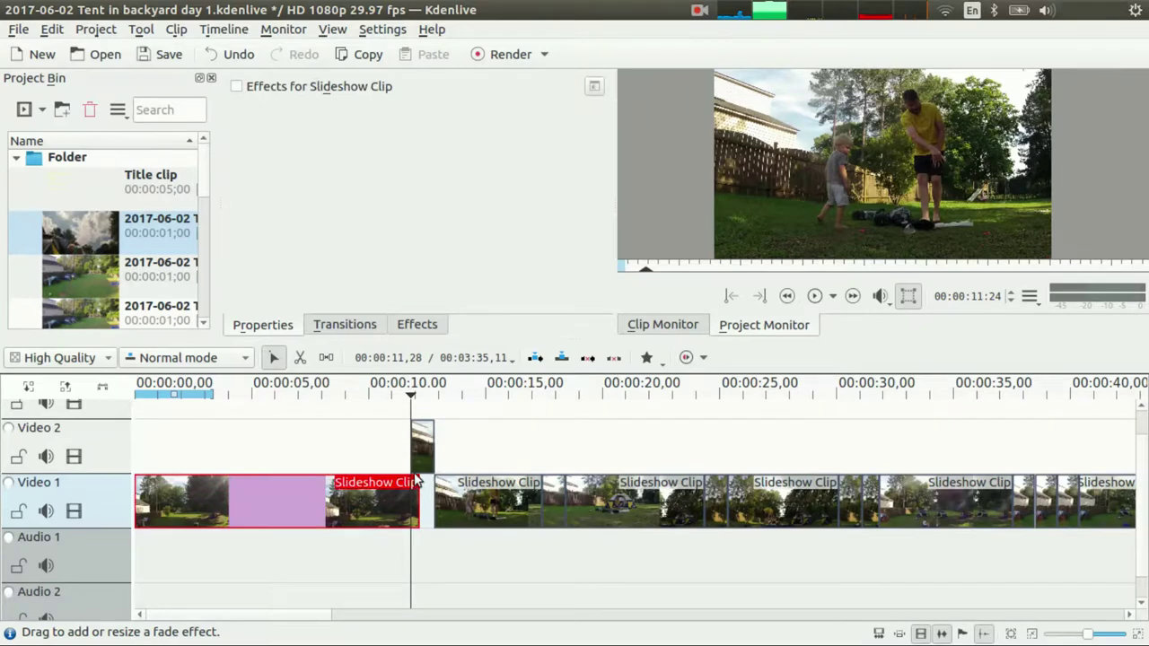
left_click(414, 477)
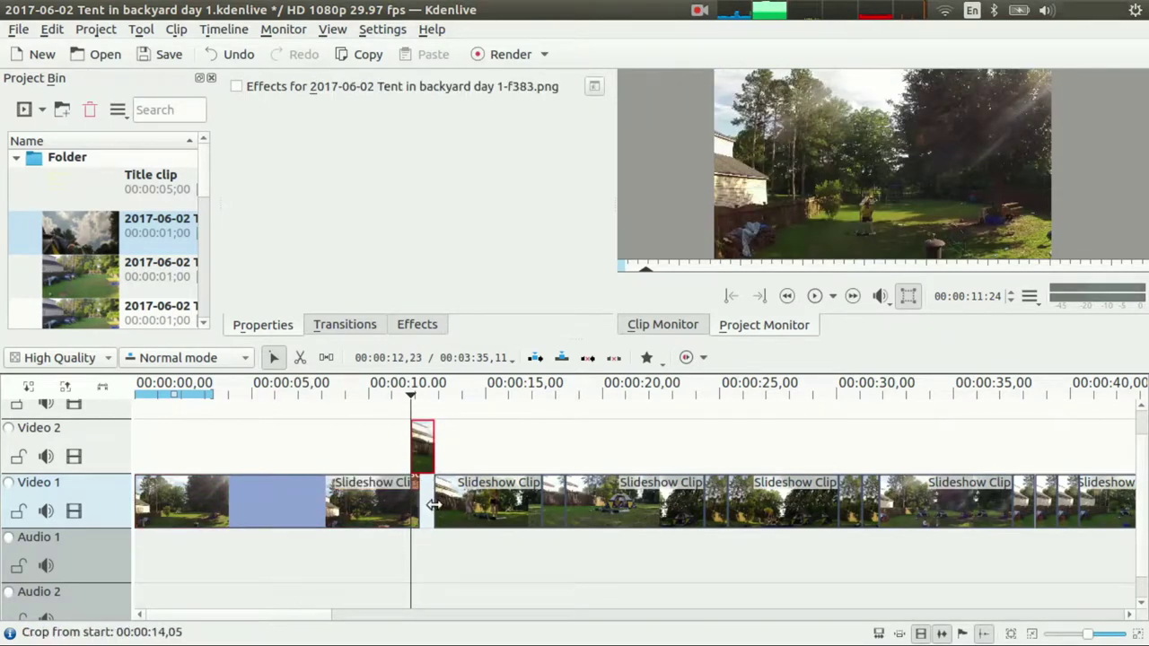
- Examine the transition into the f383 still frame by frame from 00:00:11:12 to 00:00:12:08
left_click(403, 464)
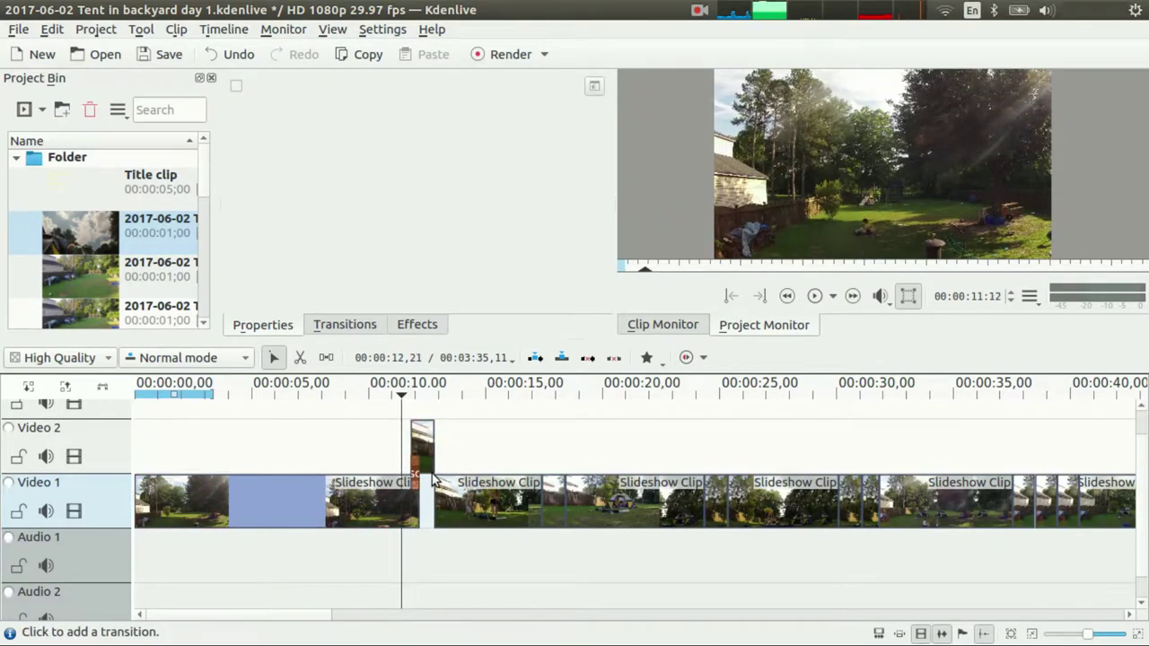
key("Right")
key("Right")
key("Right")
key("Right")
key("Right")
key("Right")
key("Right")
key("Right")
key("Right")
key("Right")
key("Right")
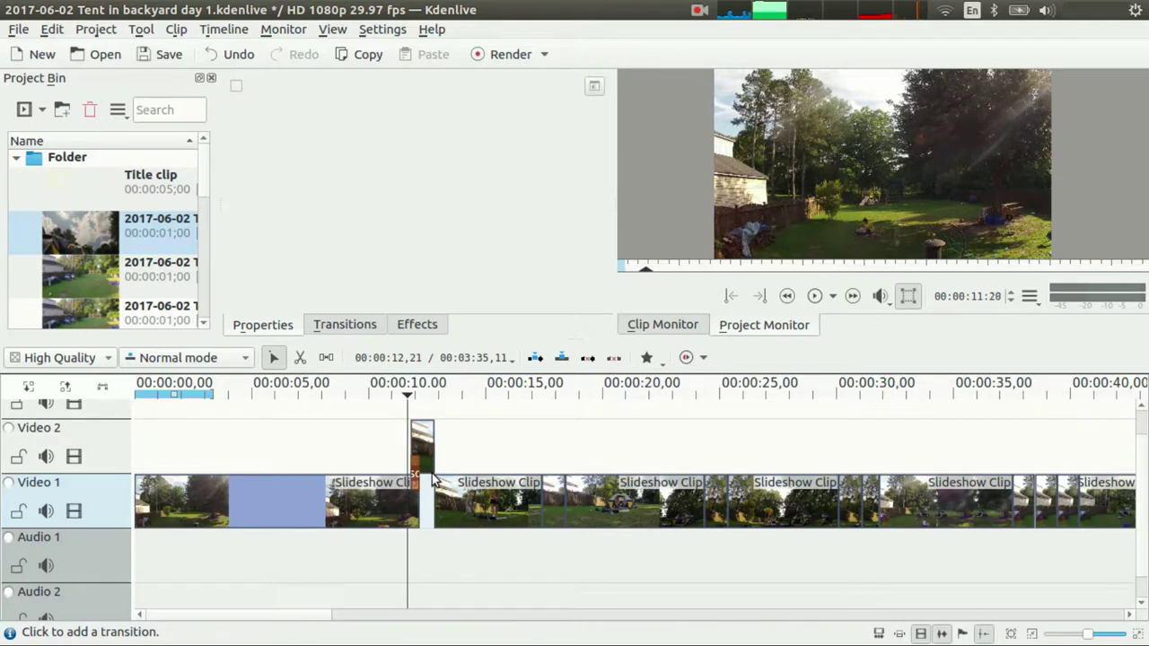
key("Right")
key("Right")
key("Right")
key("Right")
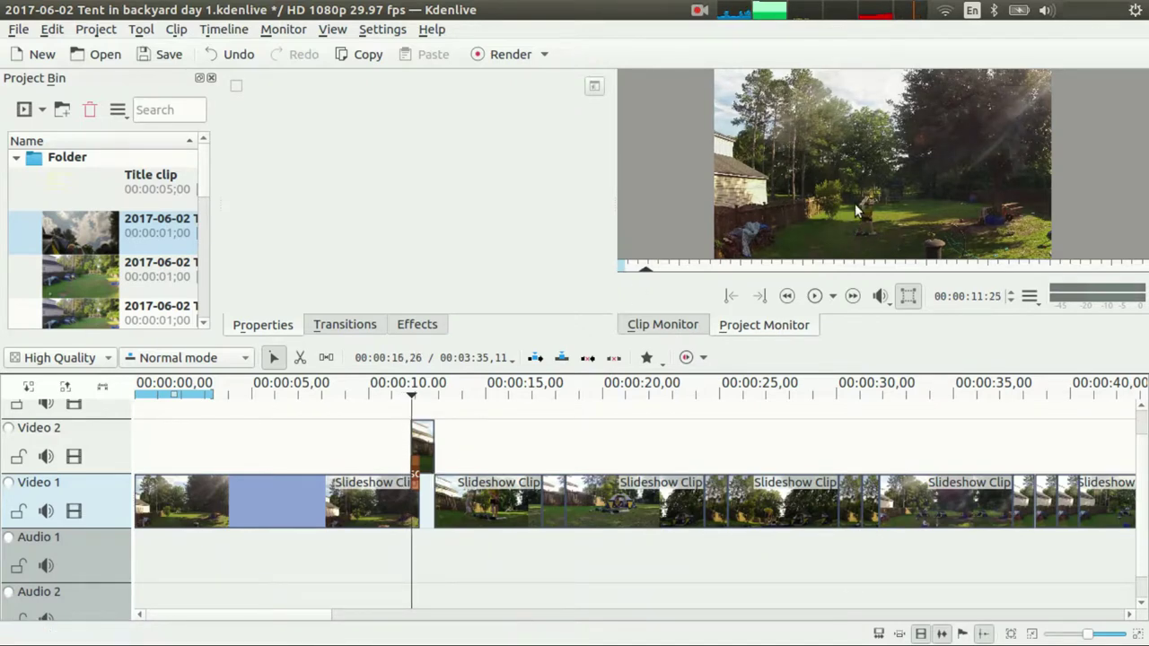
key("Right")
key("Right")
key("Right")
key("Right")
key("Right")
key("Right")
key("Right")
key("Right")
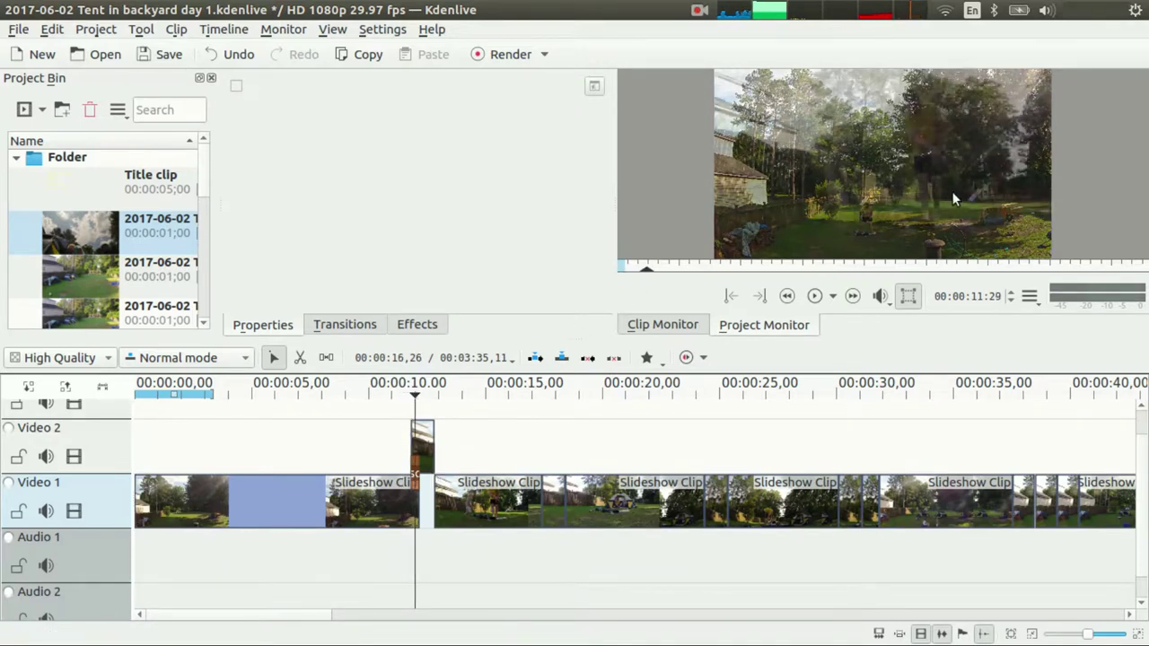
key("Right")
key("Right")
key("Right")
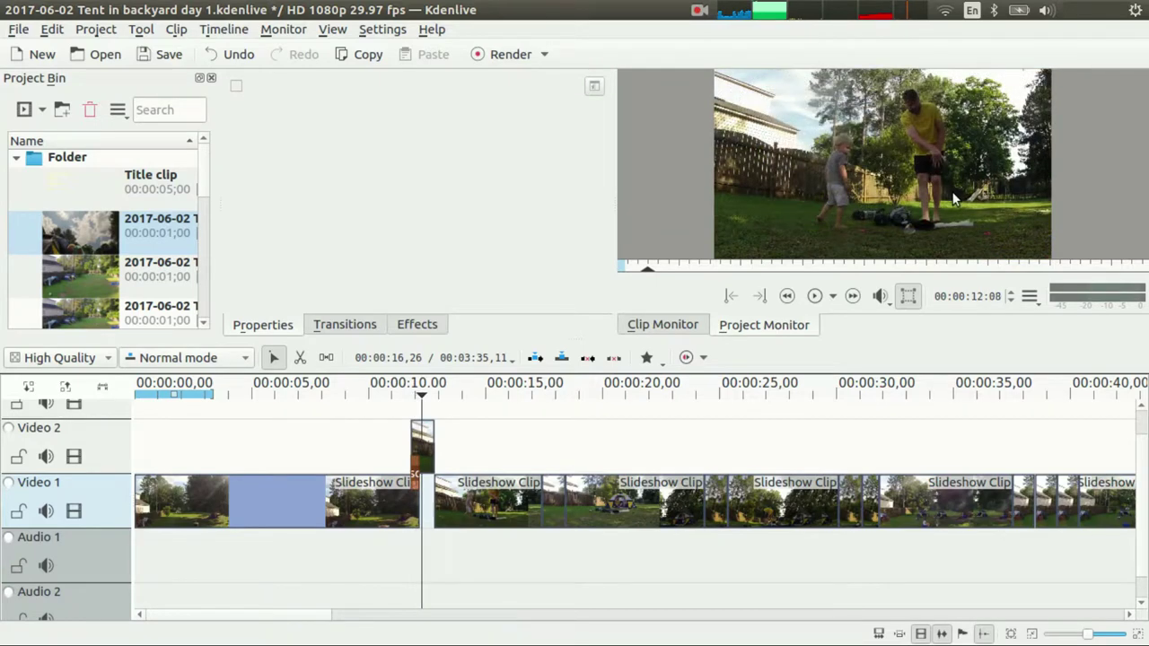
- Play the tent setup footage from 00:00:12:08 to 00:00:38:23 to review the following cuts
key("space")
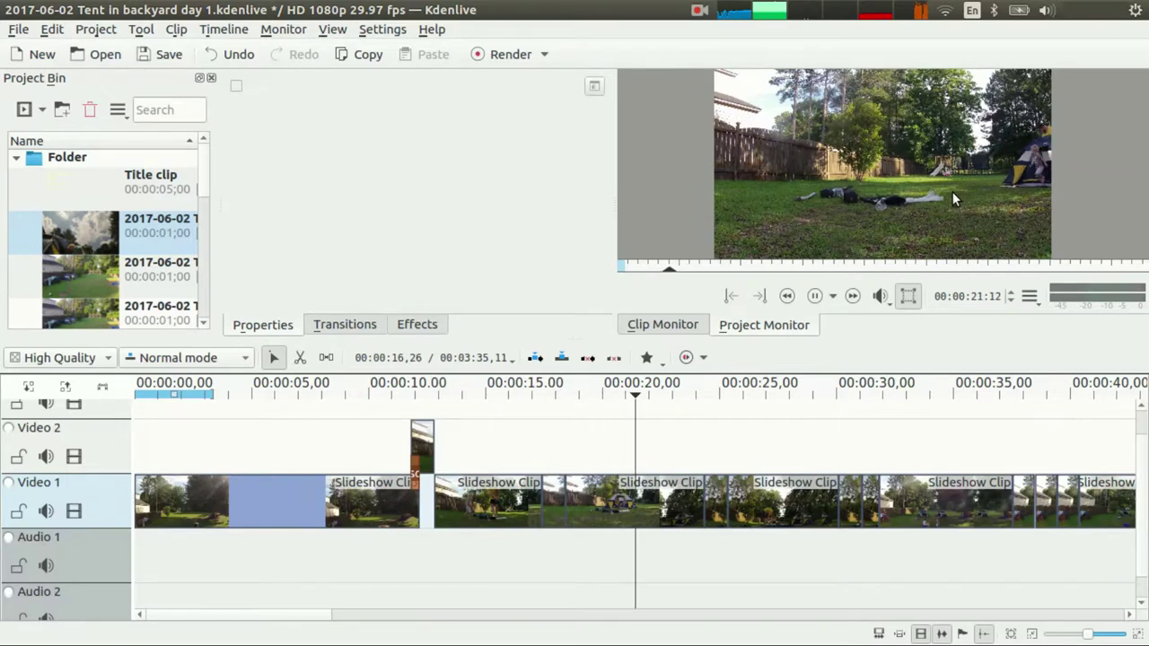
left_click(952, 191)
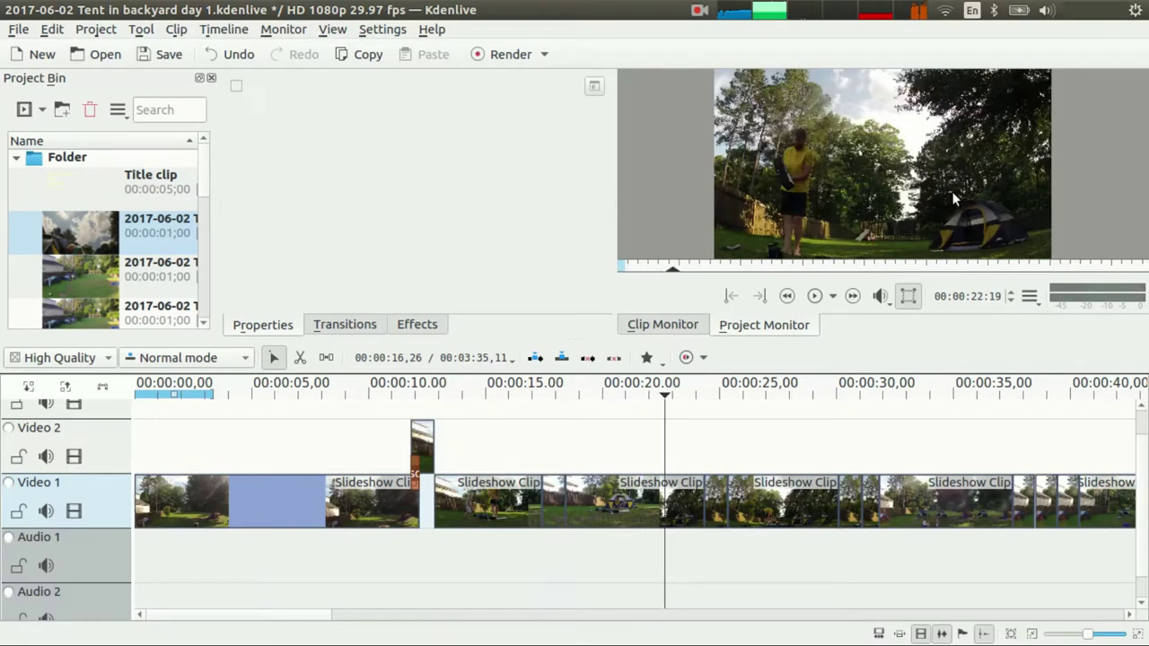
left_click(952, 198)
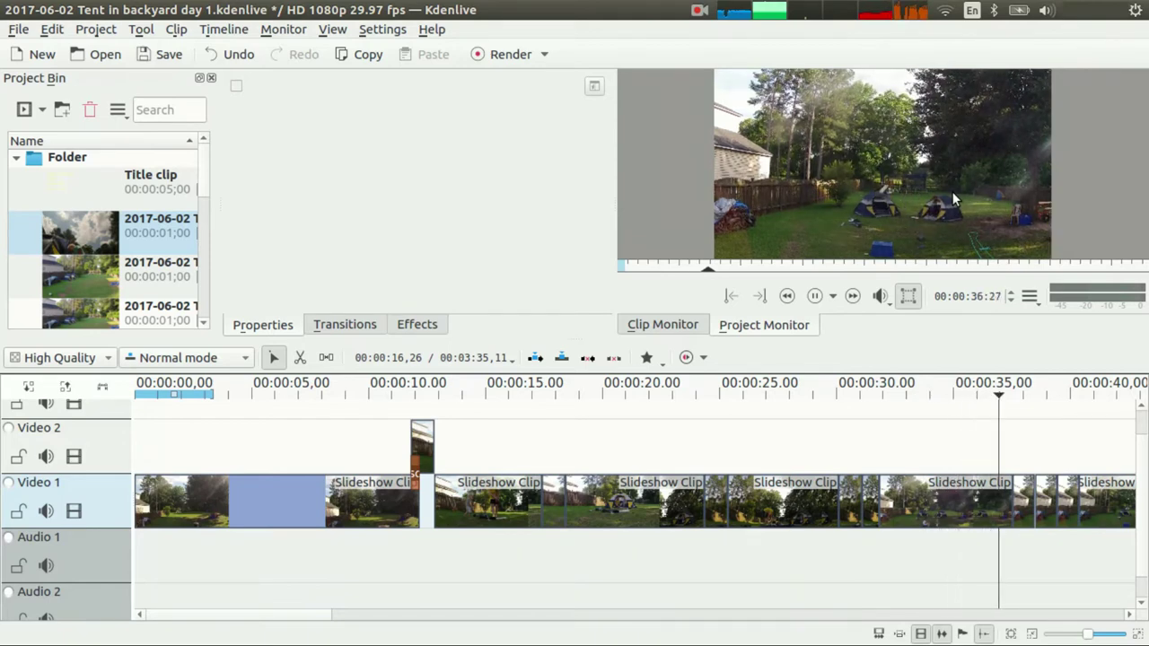
key("space")
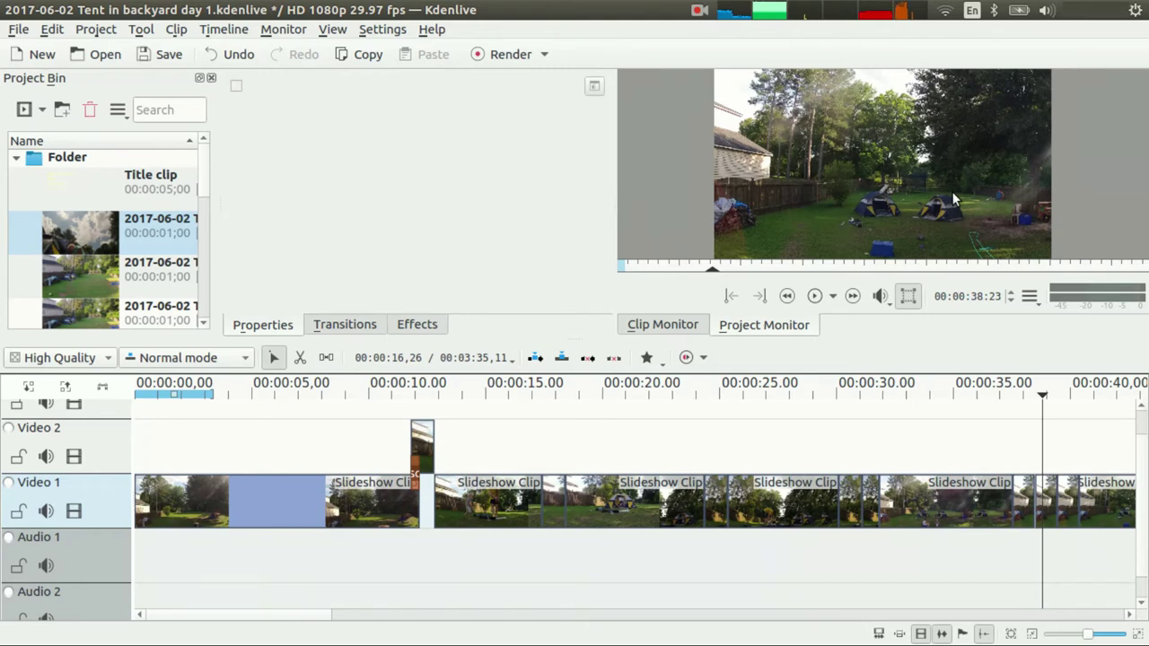
left_click(699, 9)
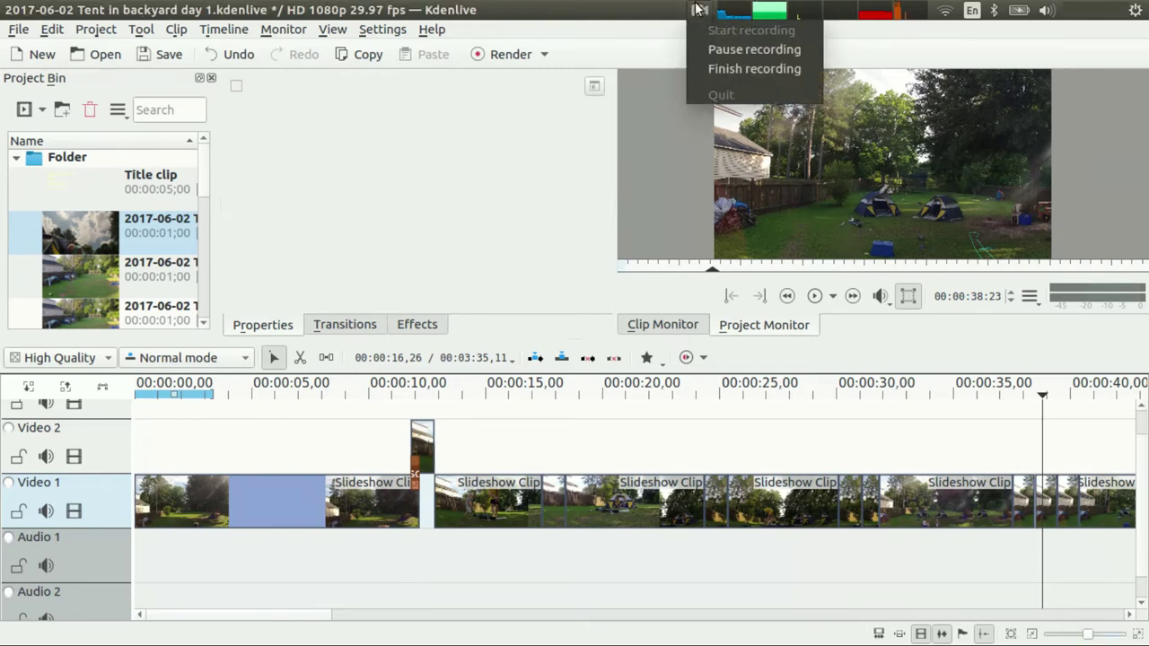
left_click(717, 66)
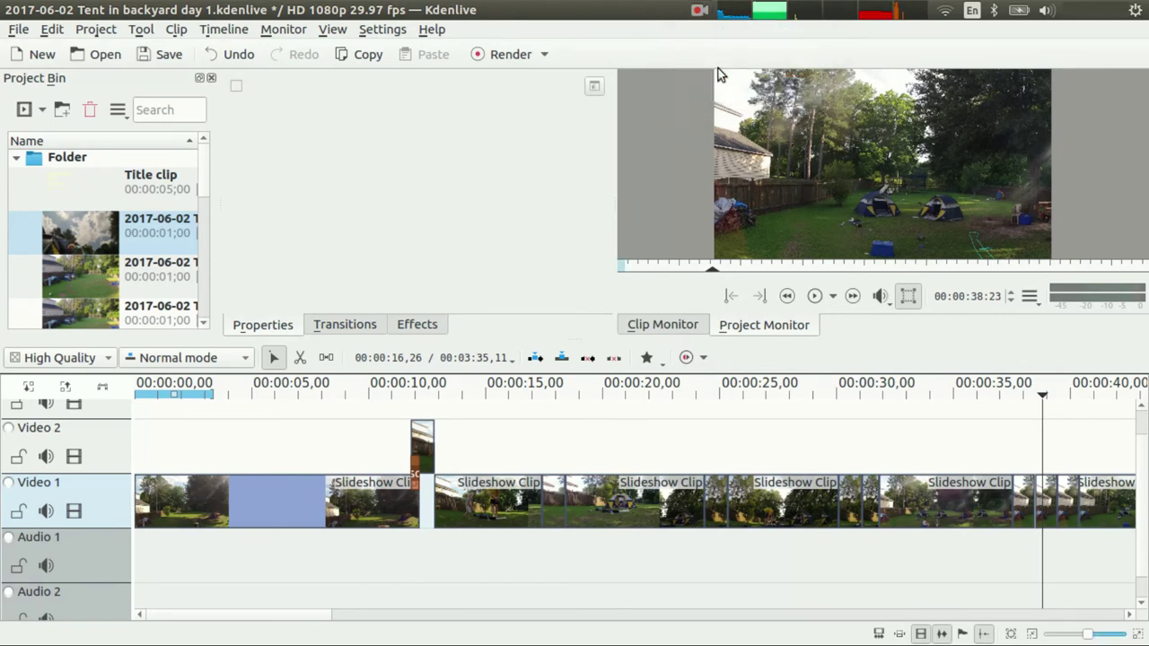